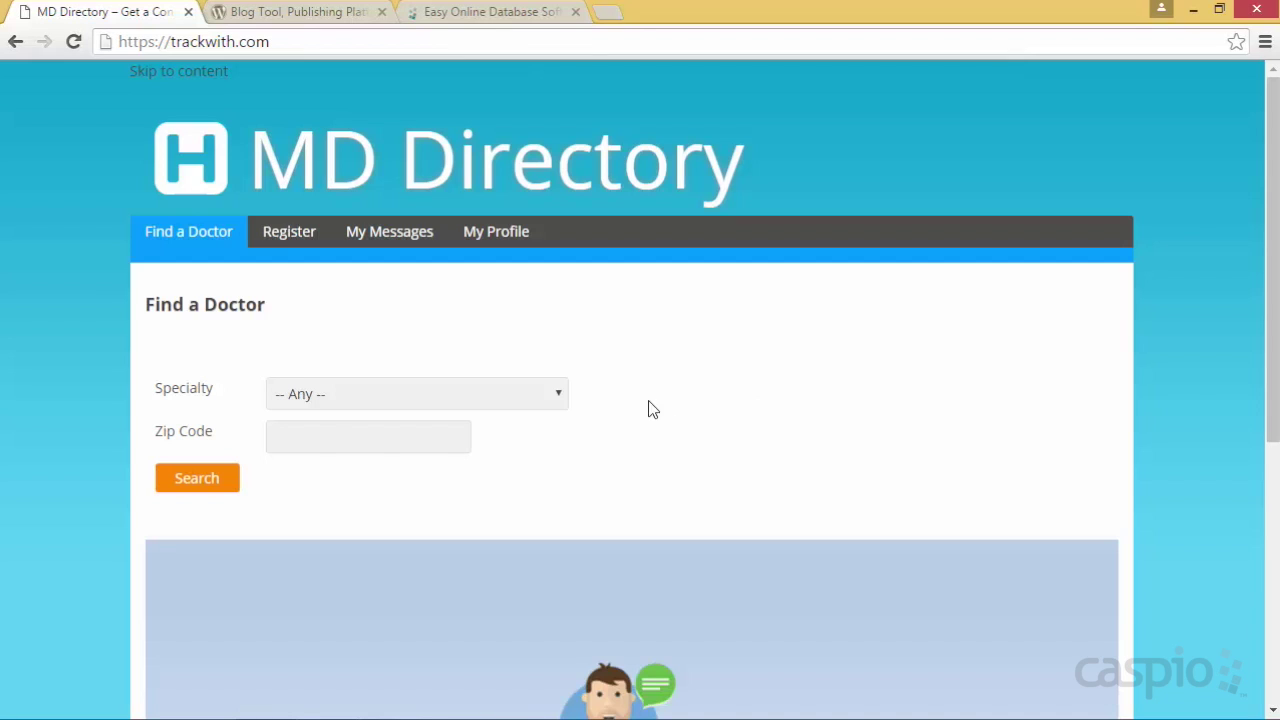
Search doctors with Specialty '-- Any --' and no zip code, and scroll the results
click(478, 404)
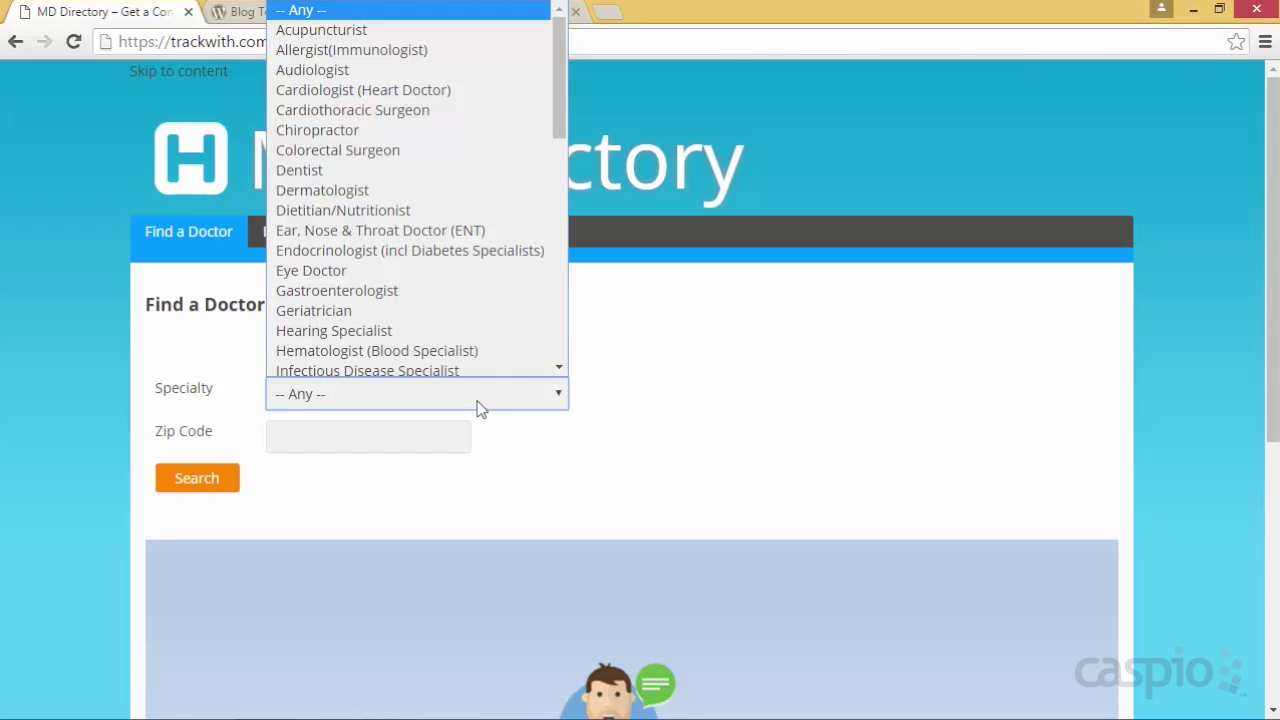
click(478, 406)
click(431, 432)
click(228, 481)
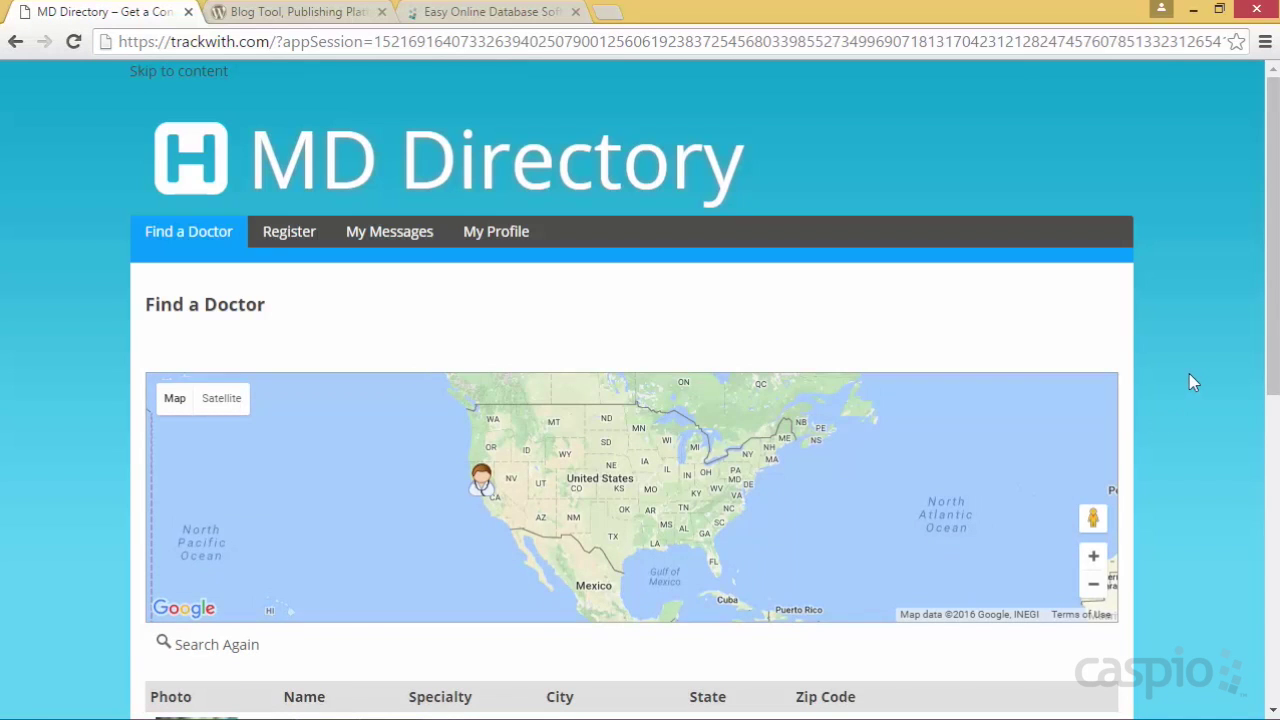
scroll(1205, 376, down, 3)
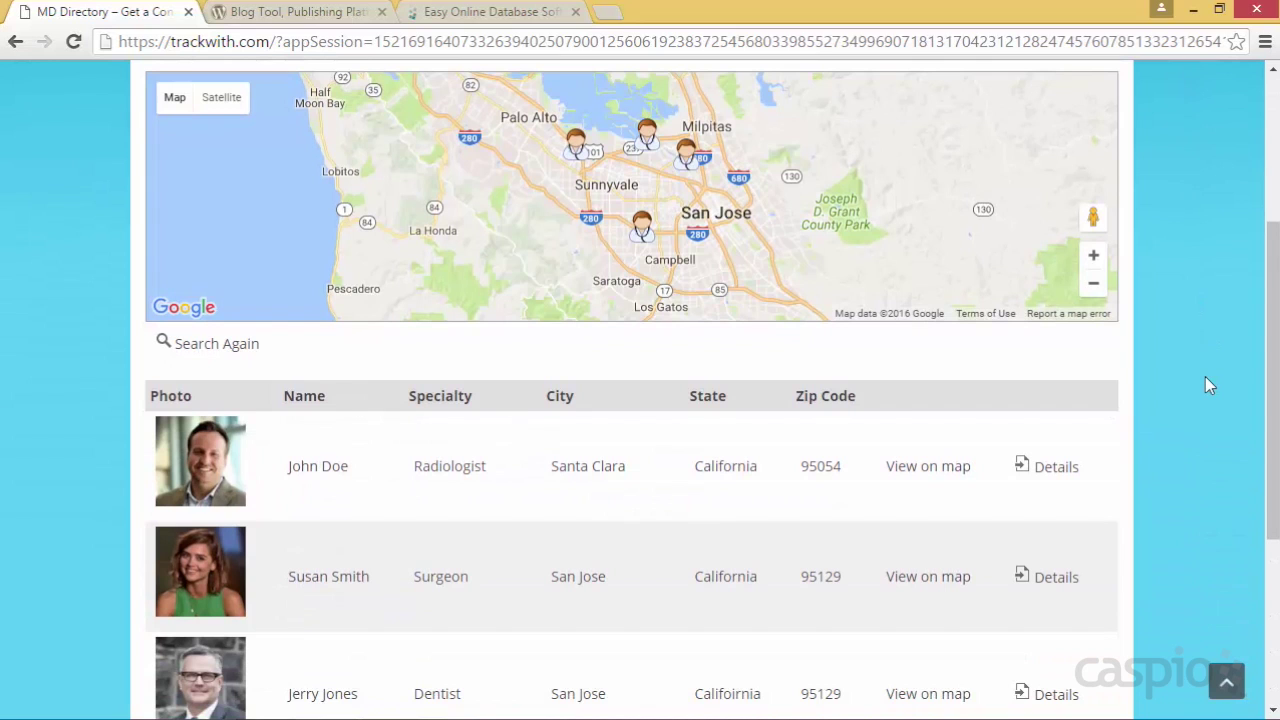
scroll(1208, 384, down, 2)
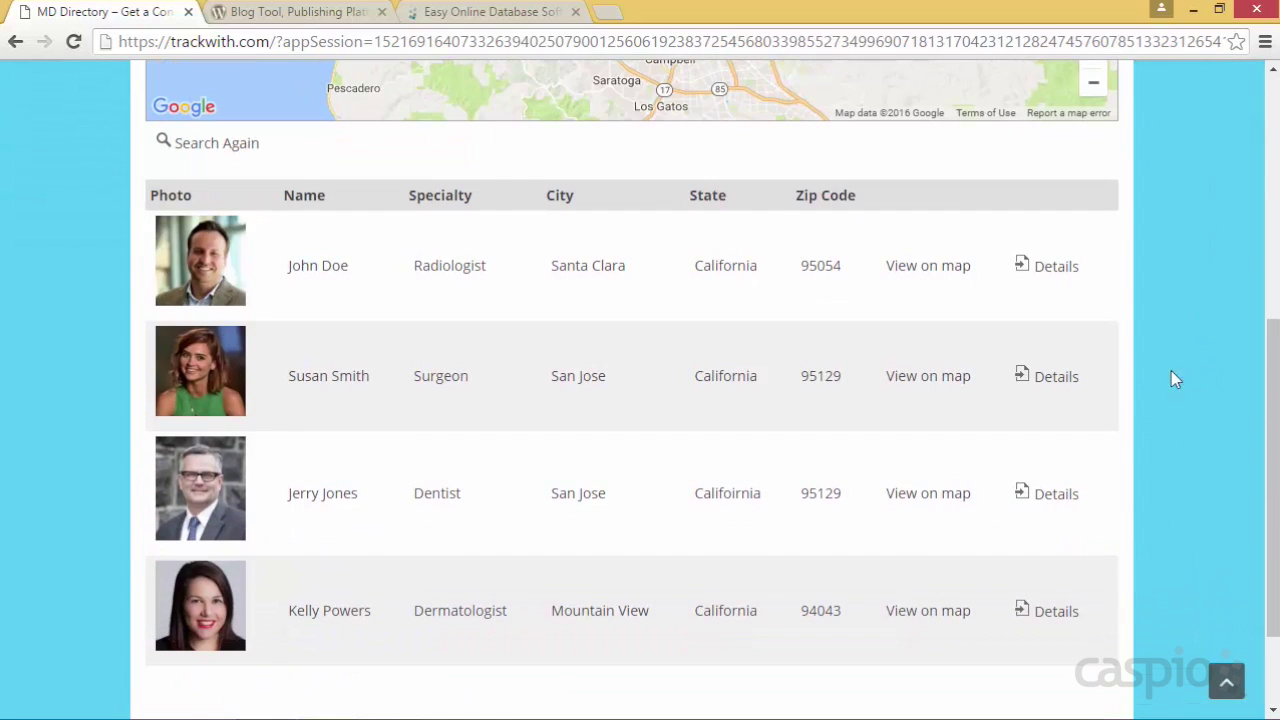
View the first doctor's full profile with his mapped location, then go to the Register page
click(1056, 270)
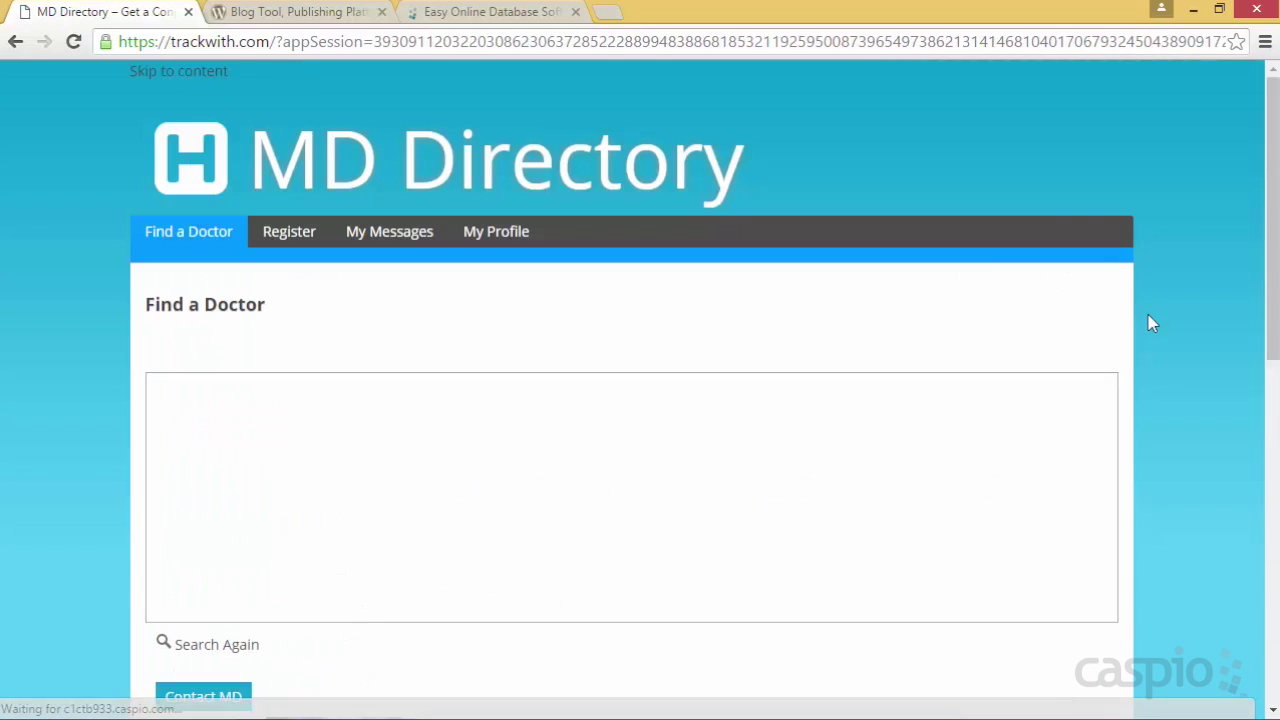
scroll(1180, 320, down, 3)
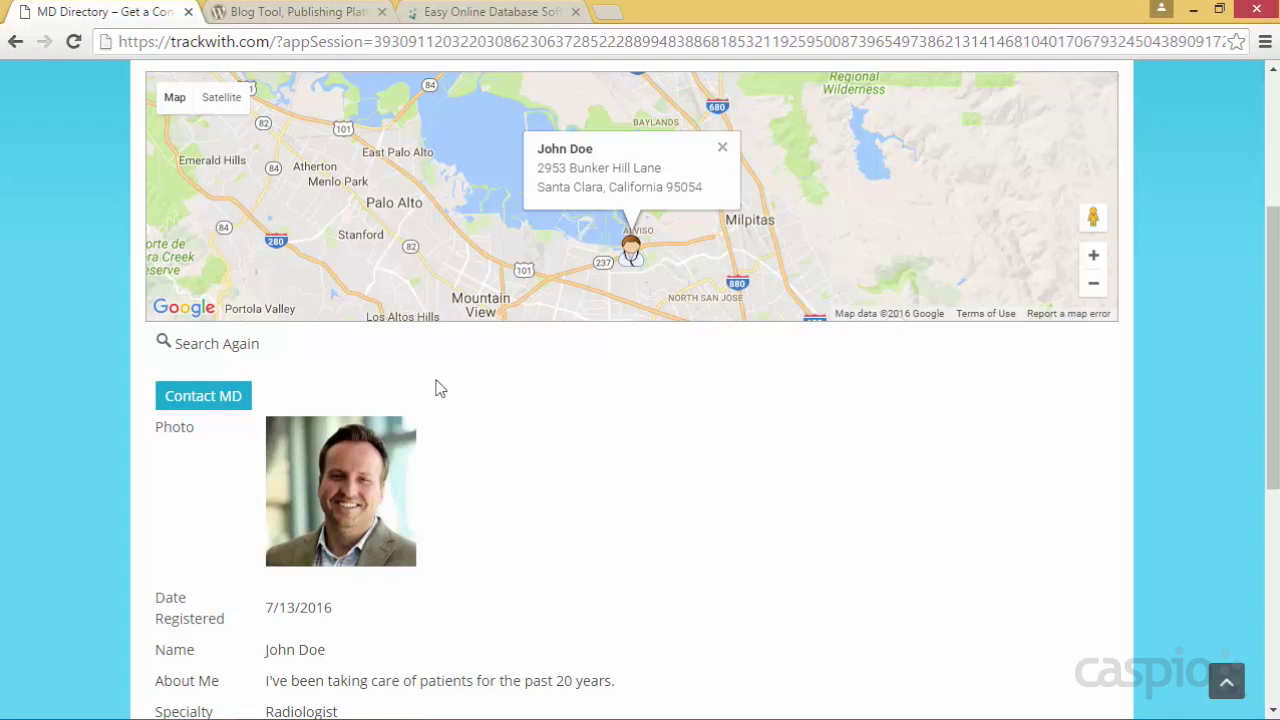
scroll(59, 386, up, 3)
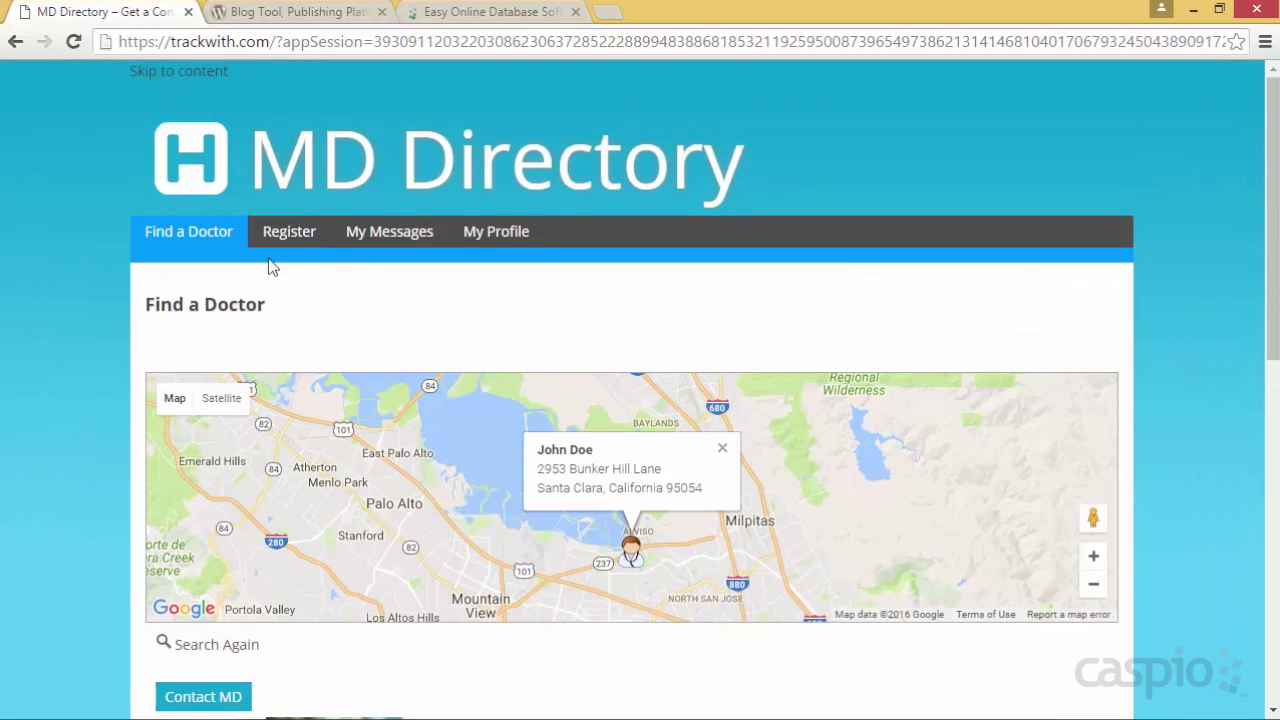
click(287, 236)
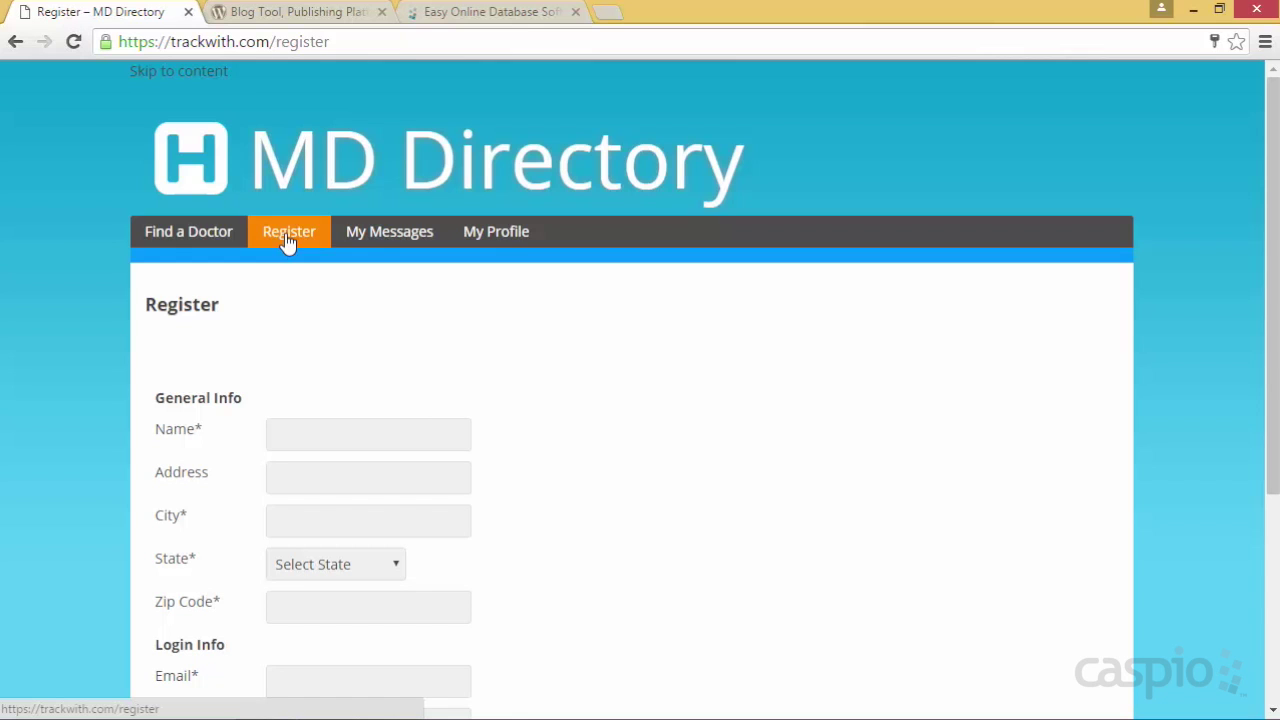
Review the Register form, log in to My Messages, and move on to My Profile
scroll(543, 340, down, 2)
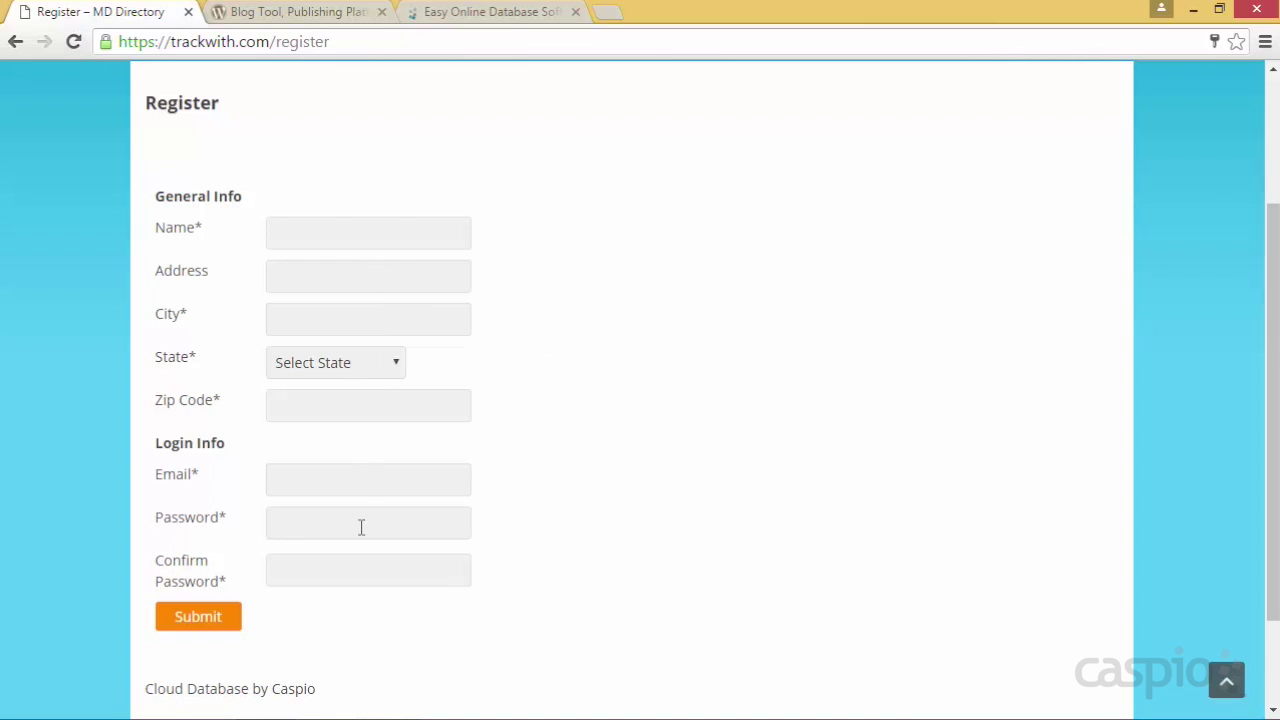
scroll(510, 400, up, 2)
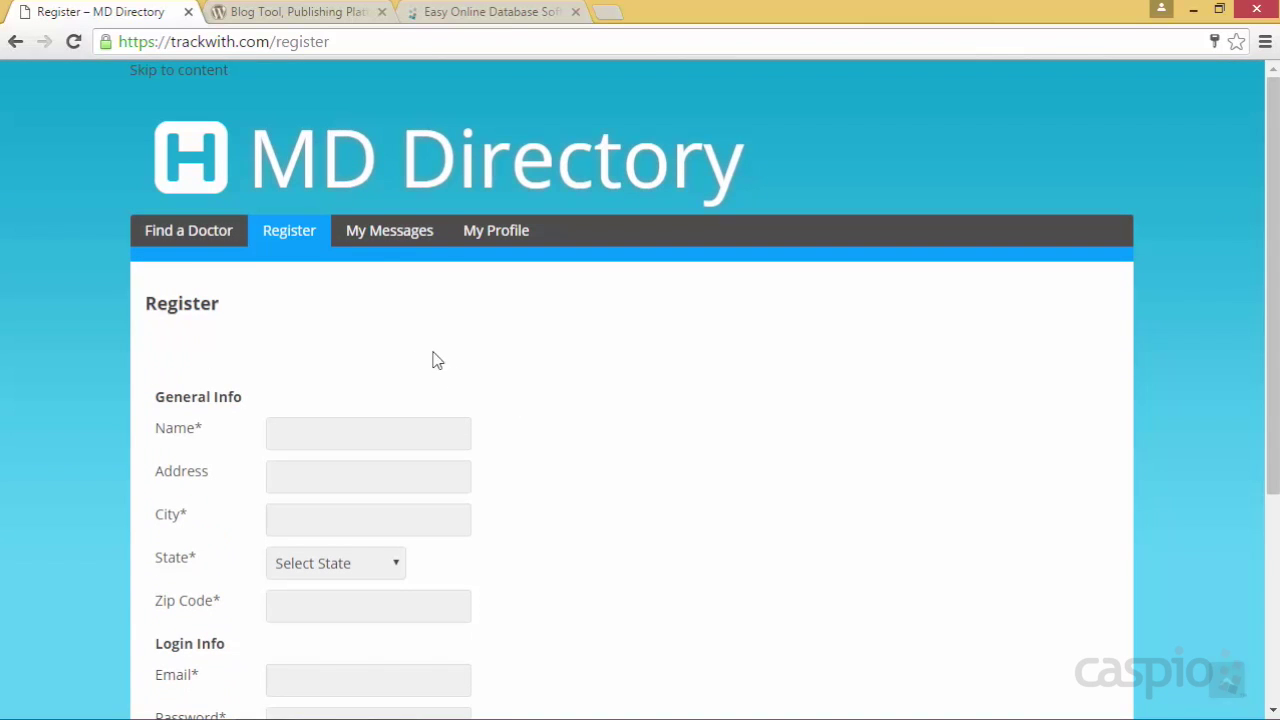
click(389, 243)
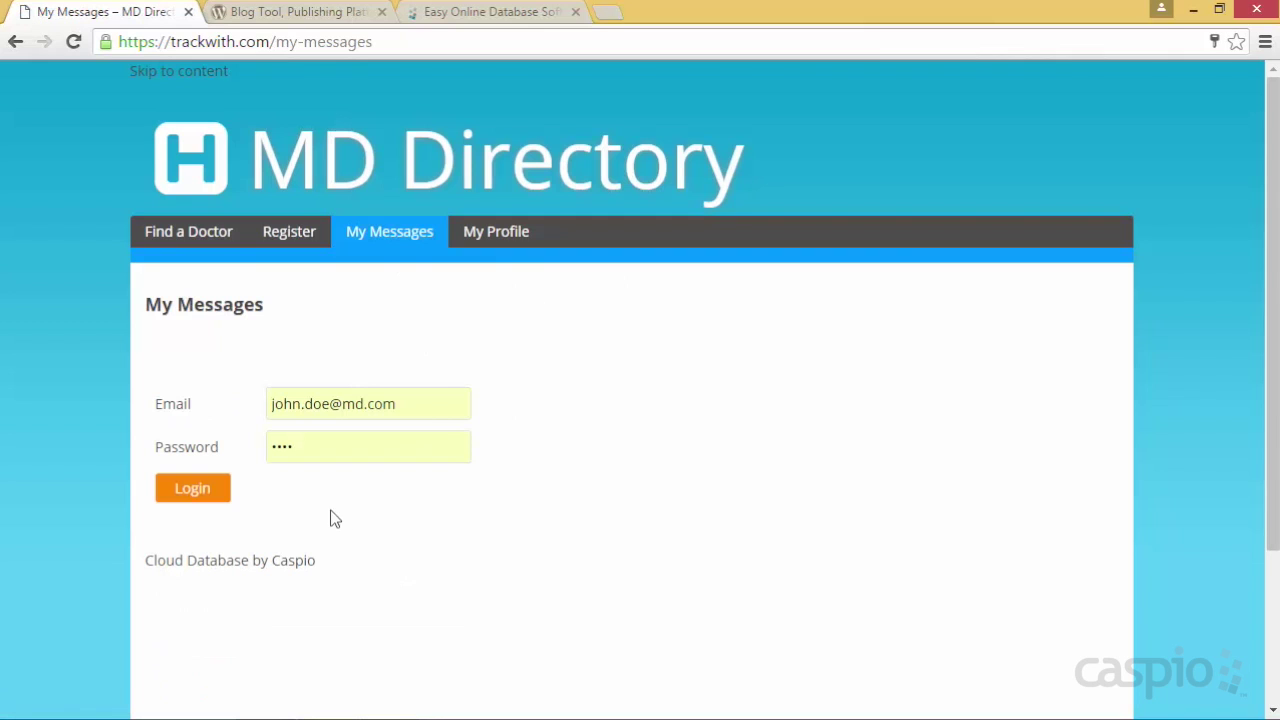
click(192, 492)
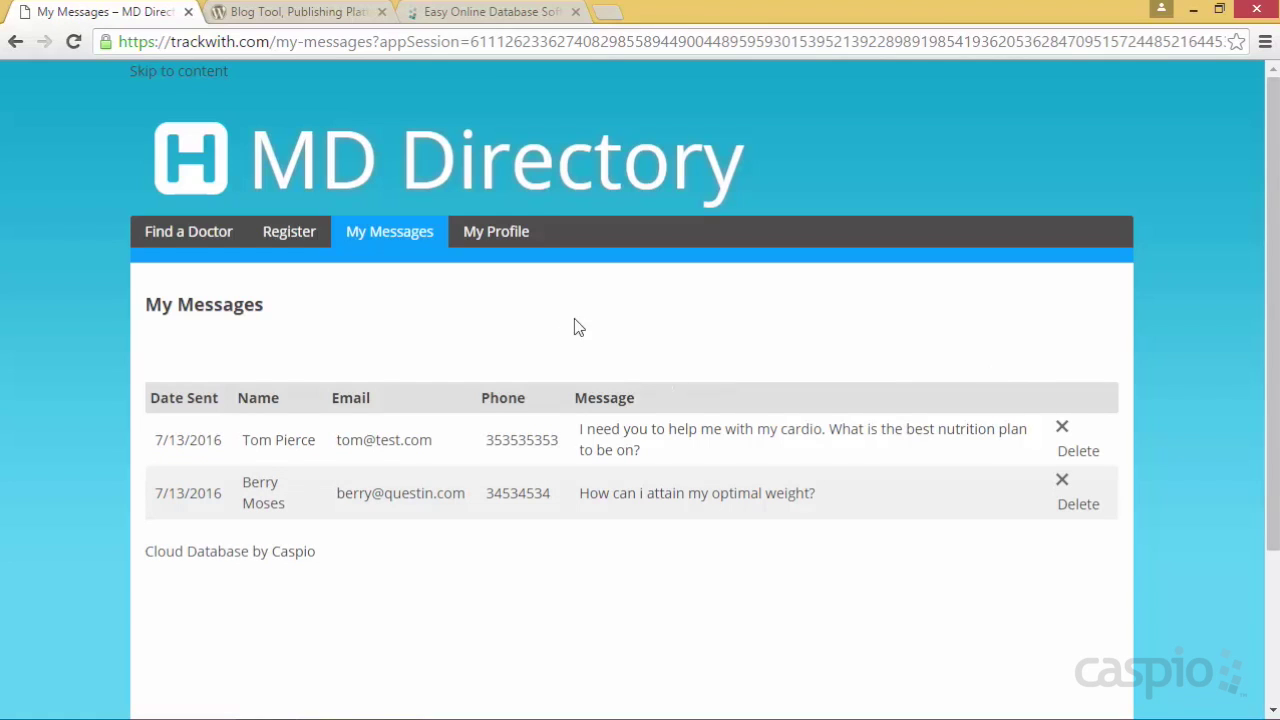
click(495, 238)
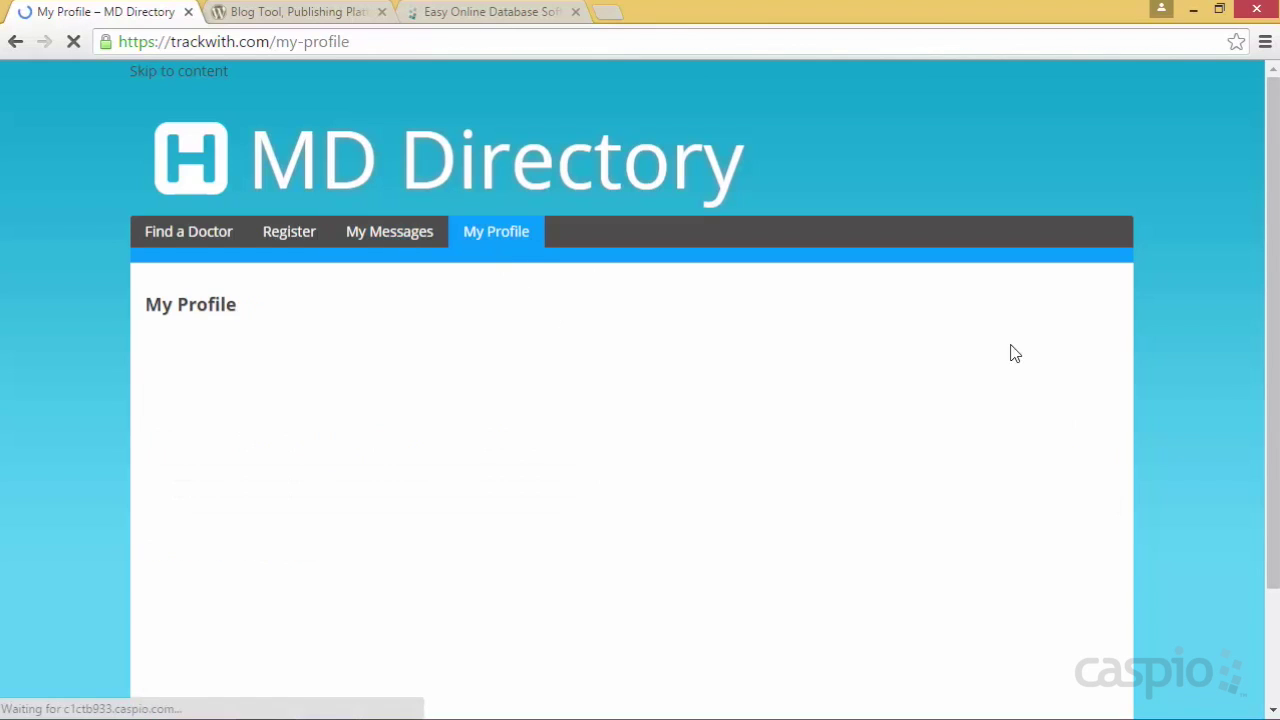
Scroll down through the doctor's My Profile form to review its details
scroll(1123, 351, down, 3)
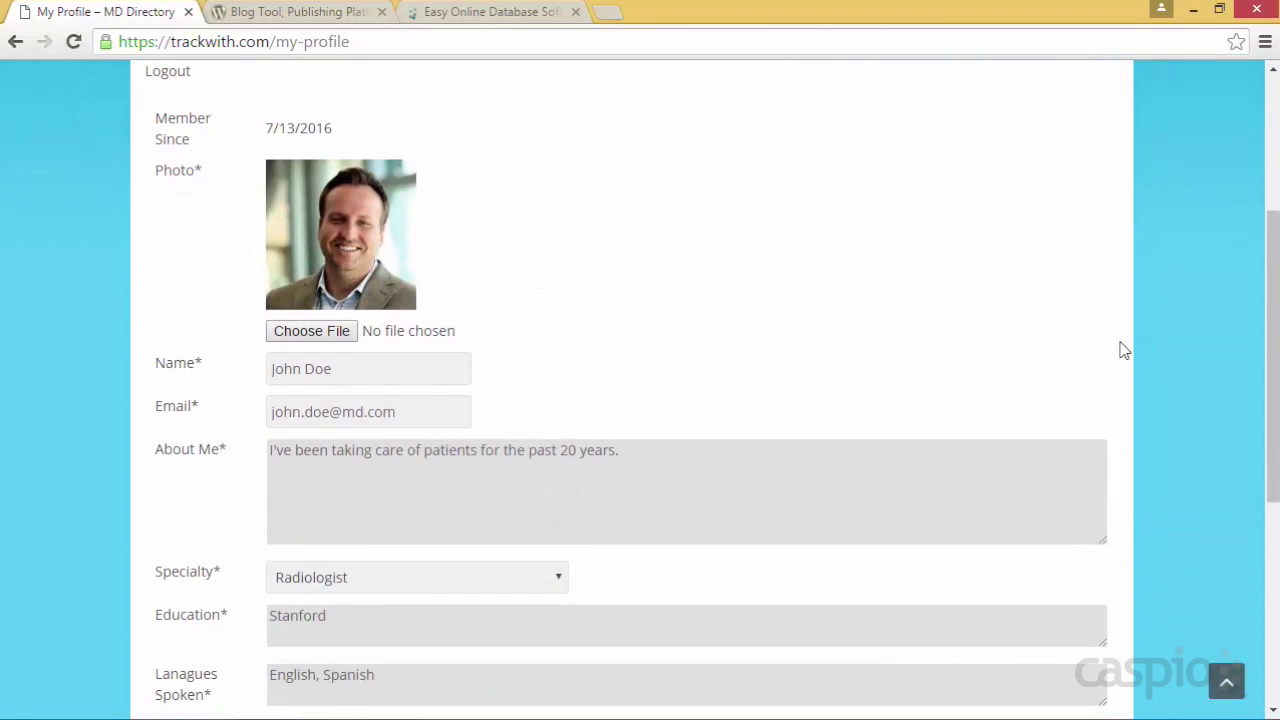
scroll(1123, 350, down, 1)
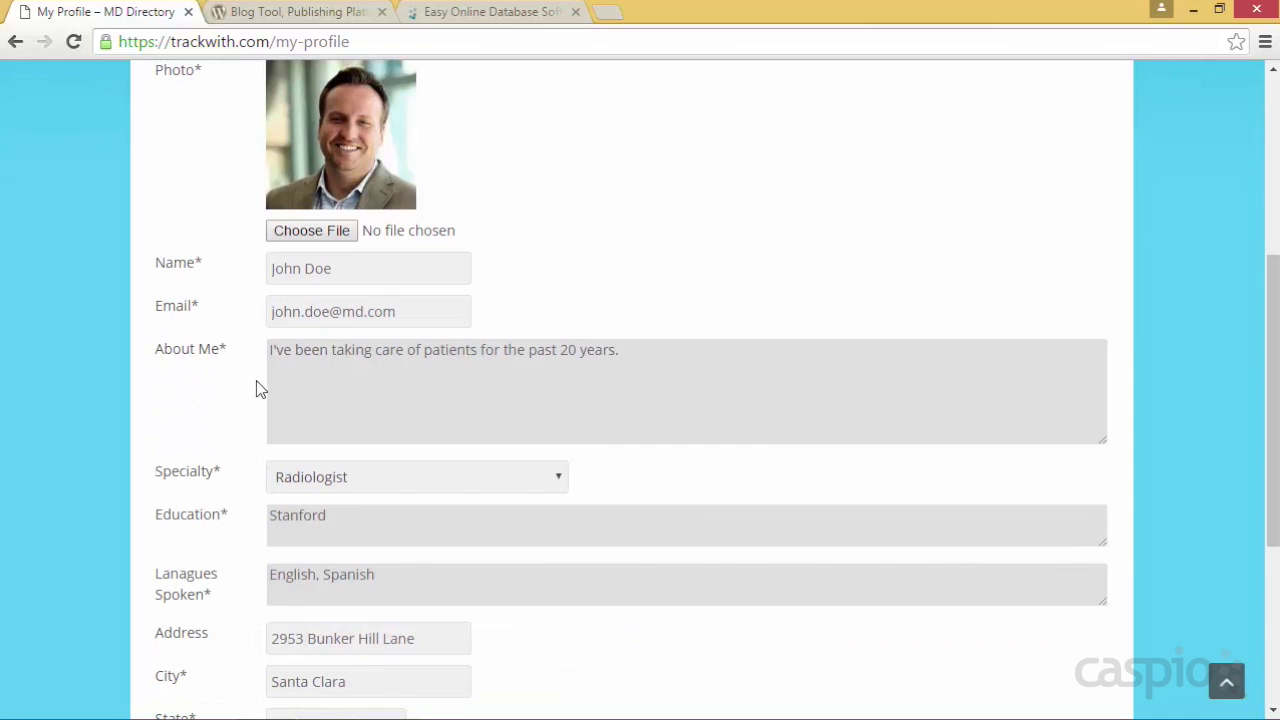
scroll(259, 357, down, 3)
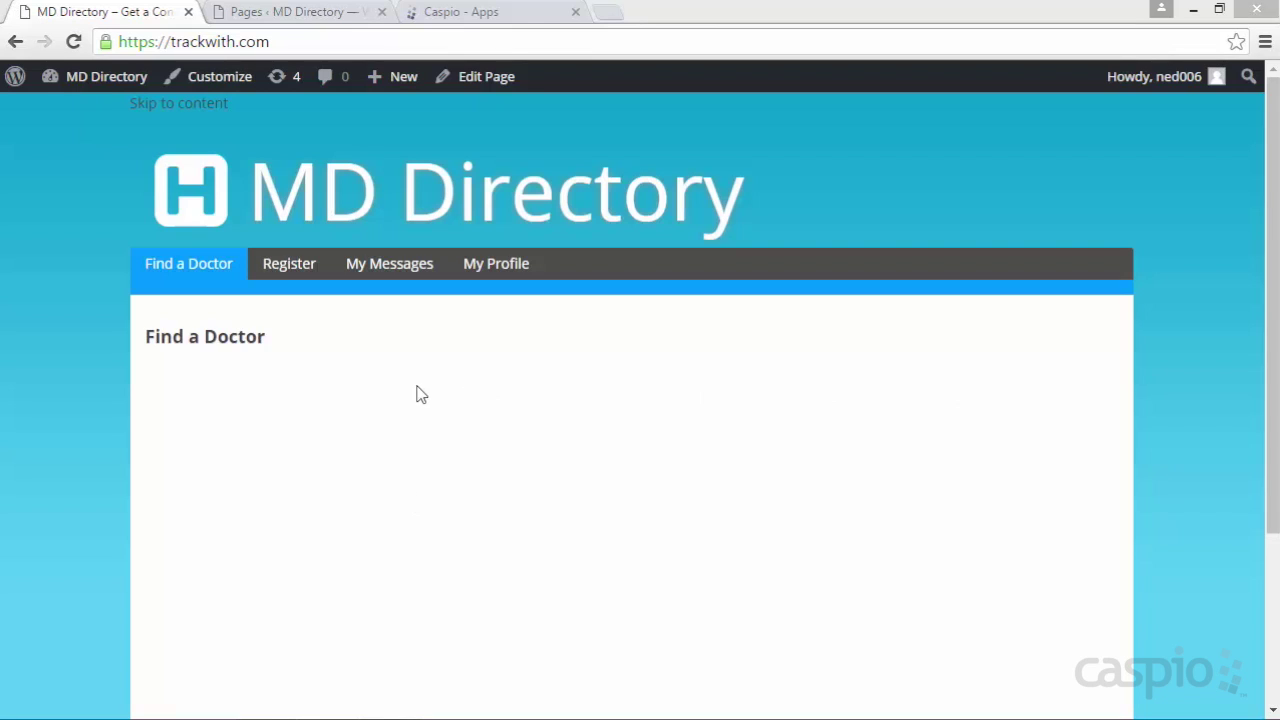
Visit Register, My Messages, My Profile and Find a Doctor, then switch to the admin Pages list
click(289, 276)
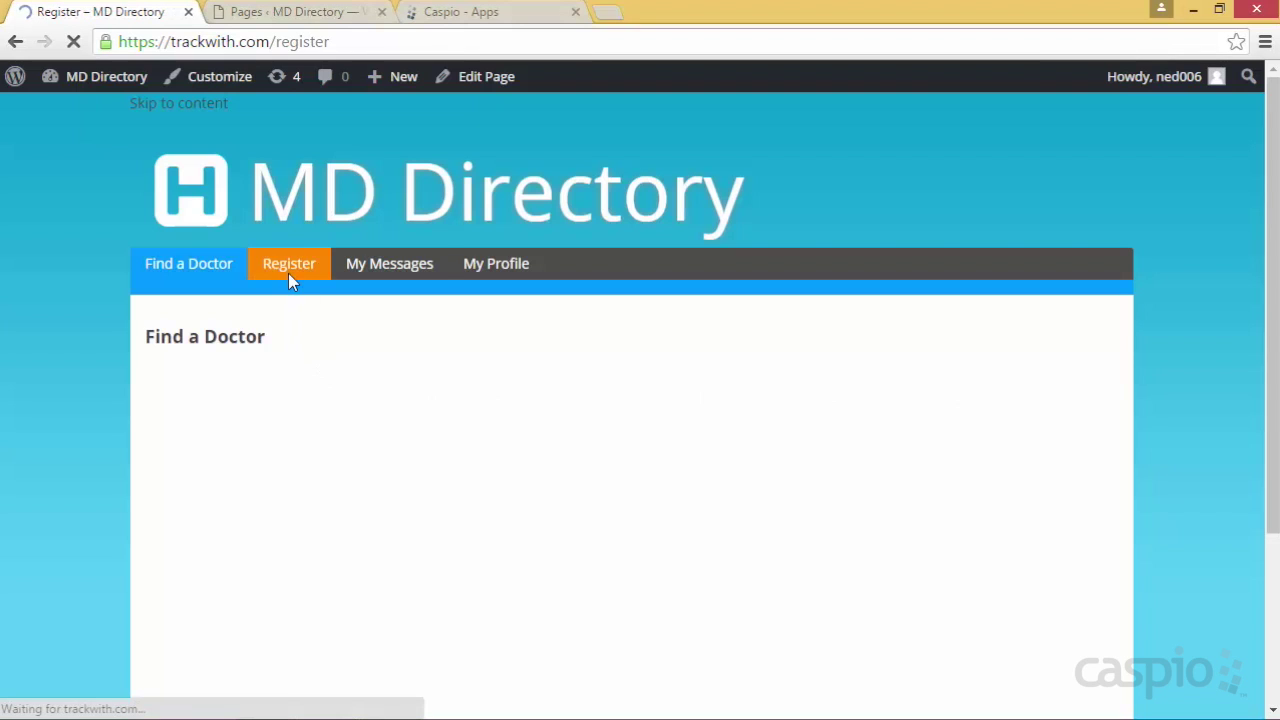
click(375, 276)
click(480, 271)
click(201, 259)
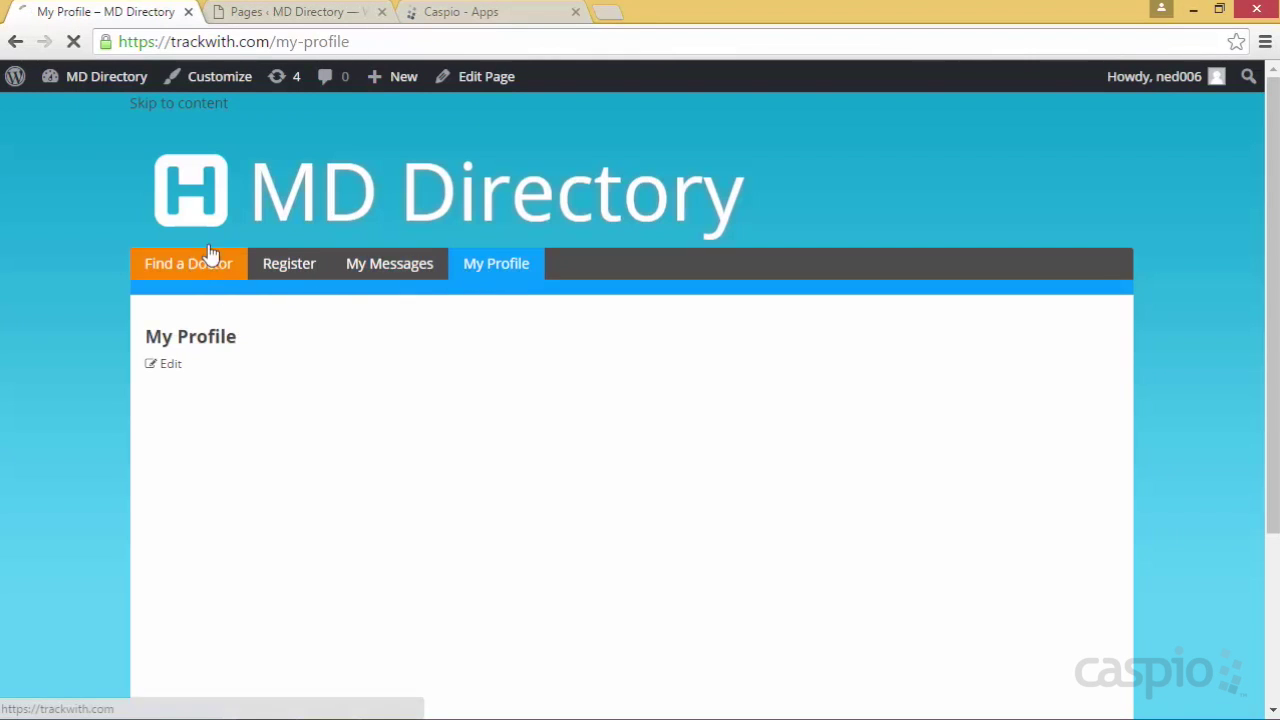
click(268, 18)
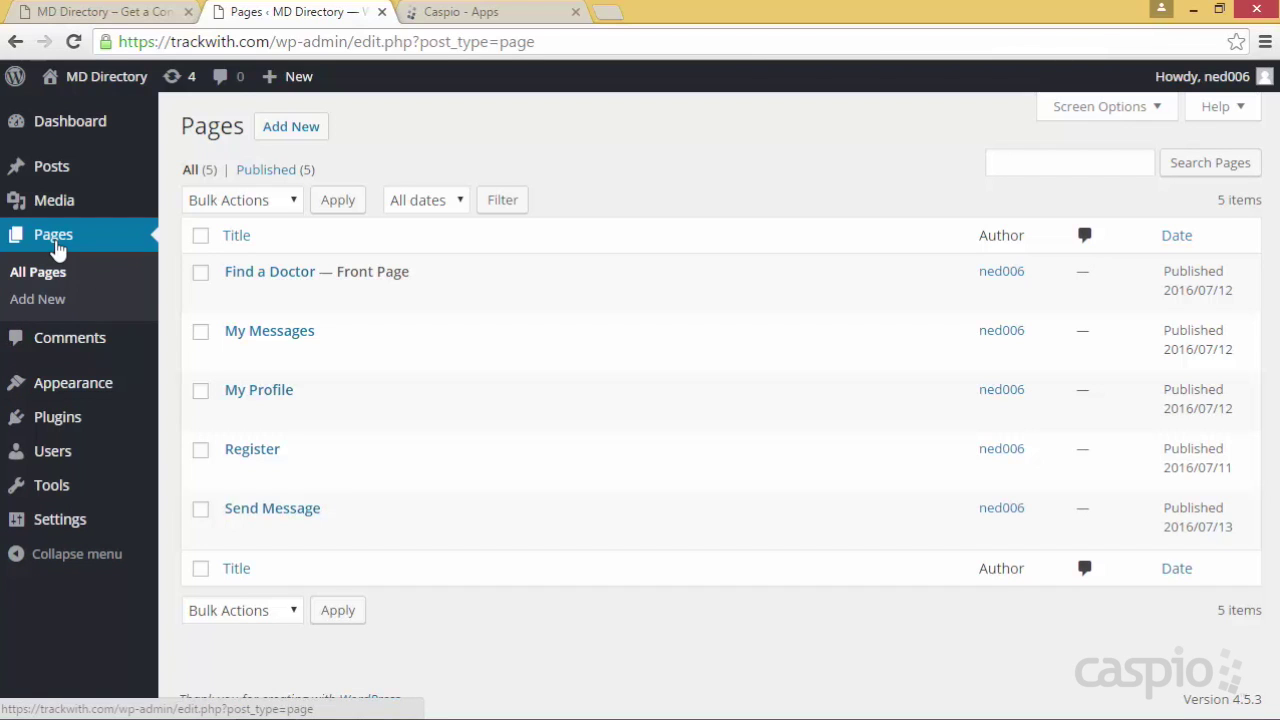
mouse_move(118, 395)
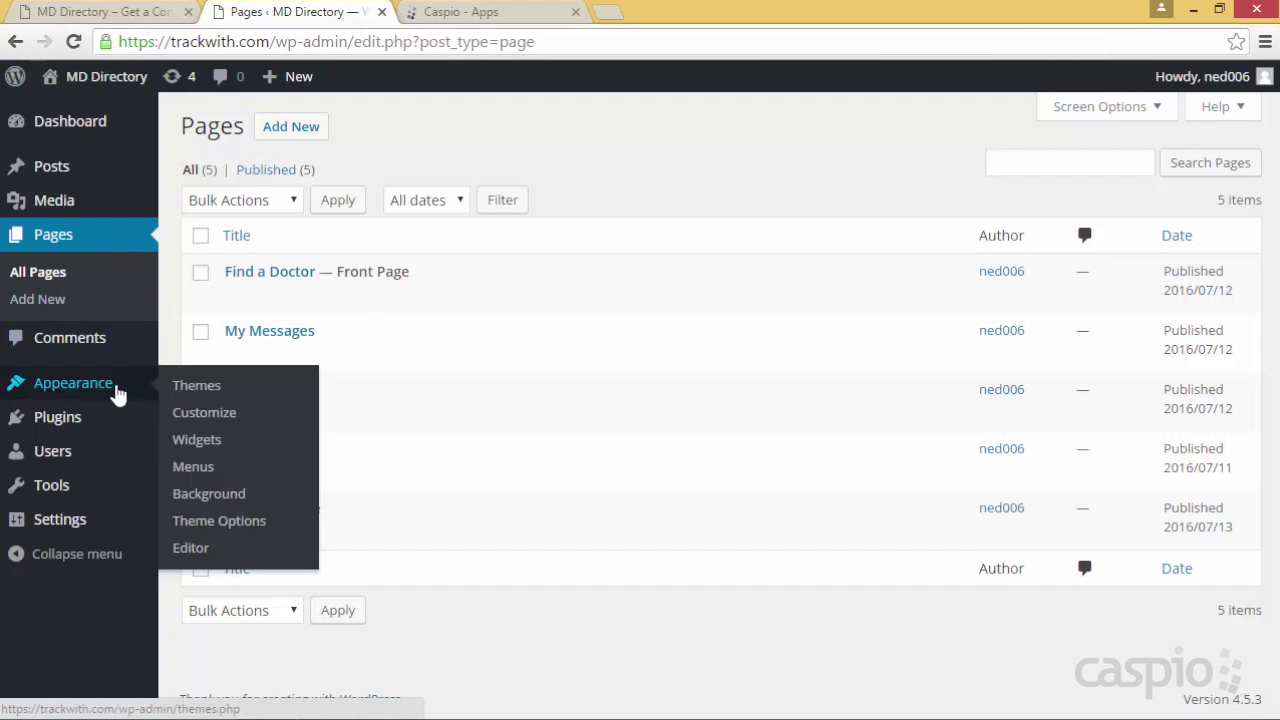
click(200, 395)
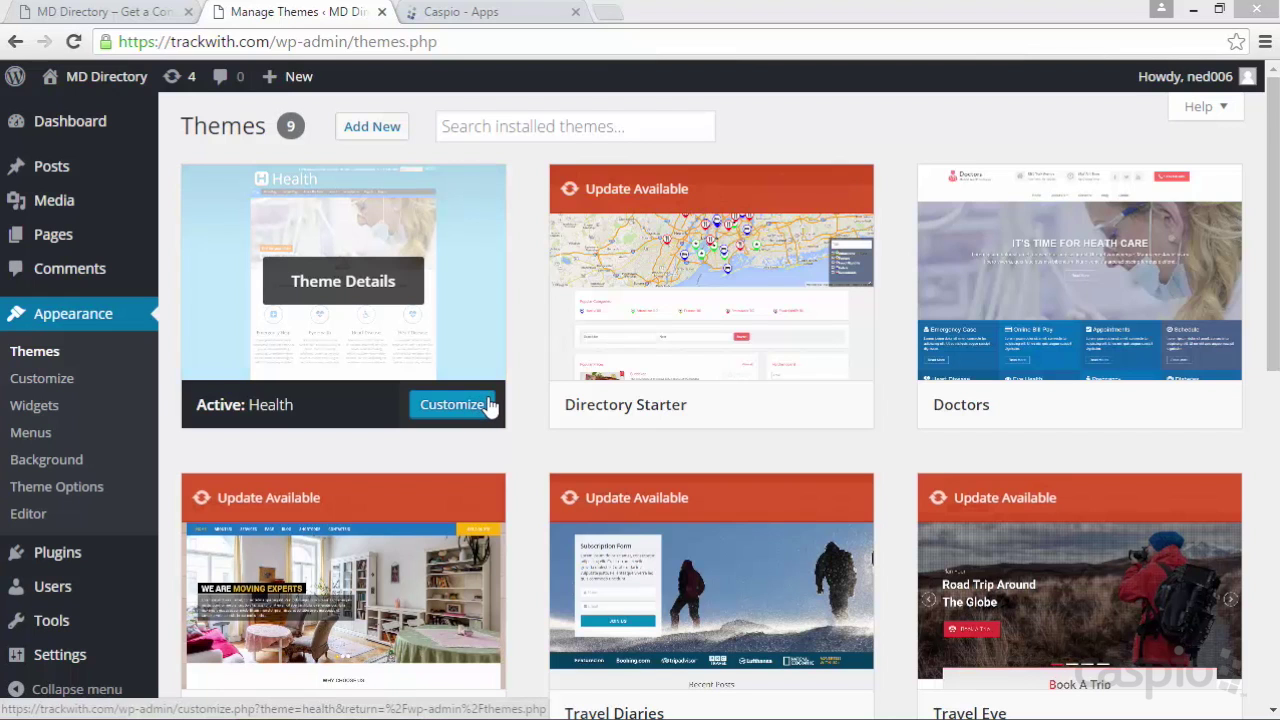
click(68, 245)
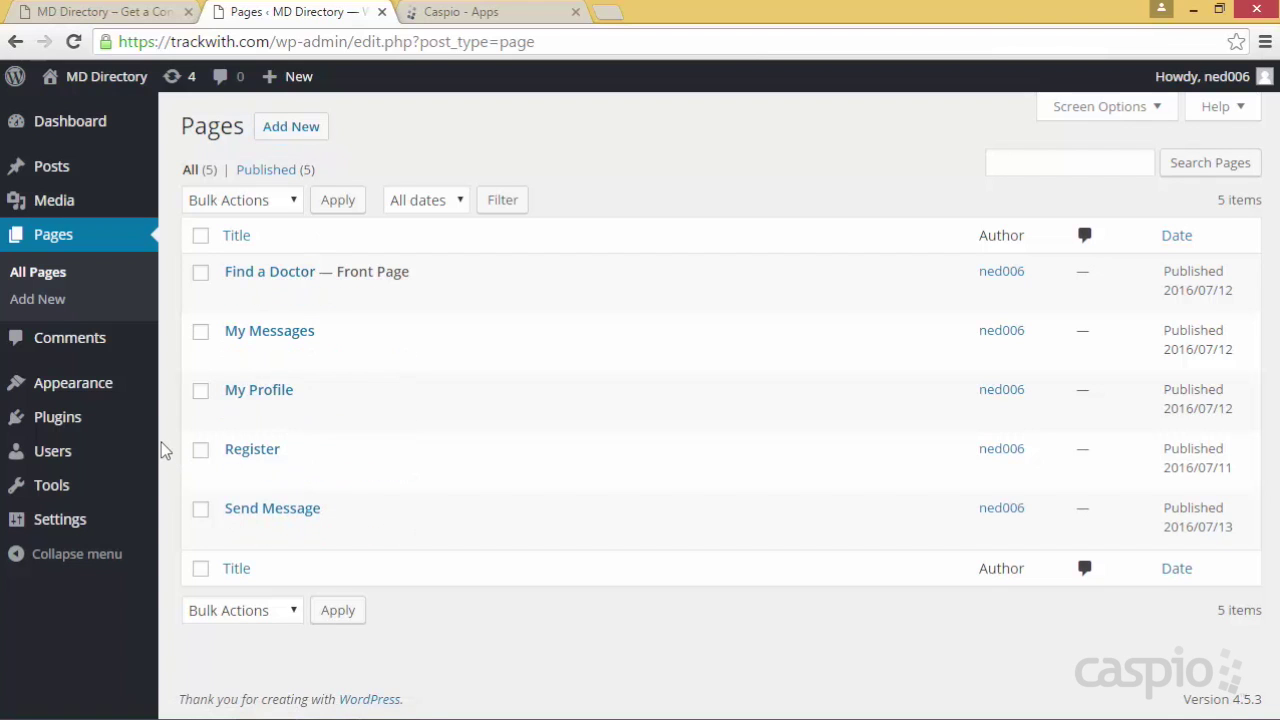
mouse_move(130, 395)
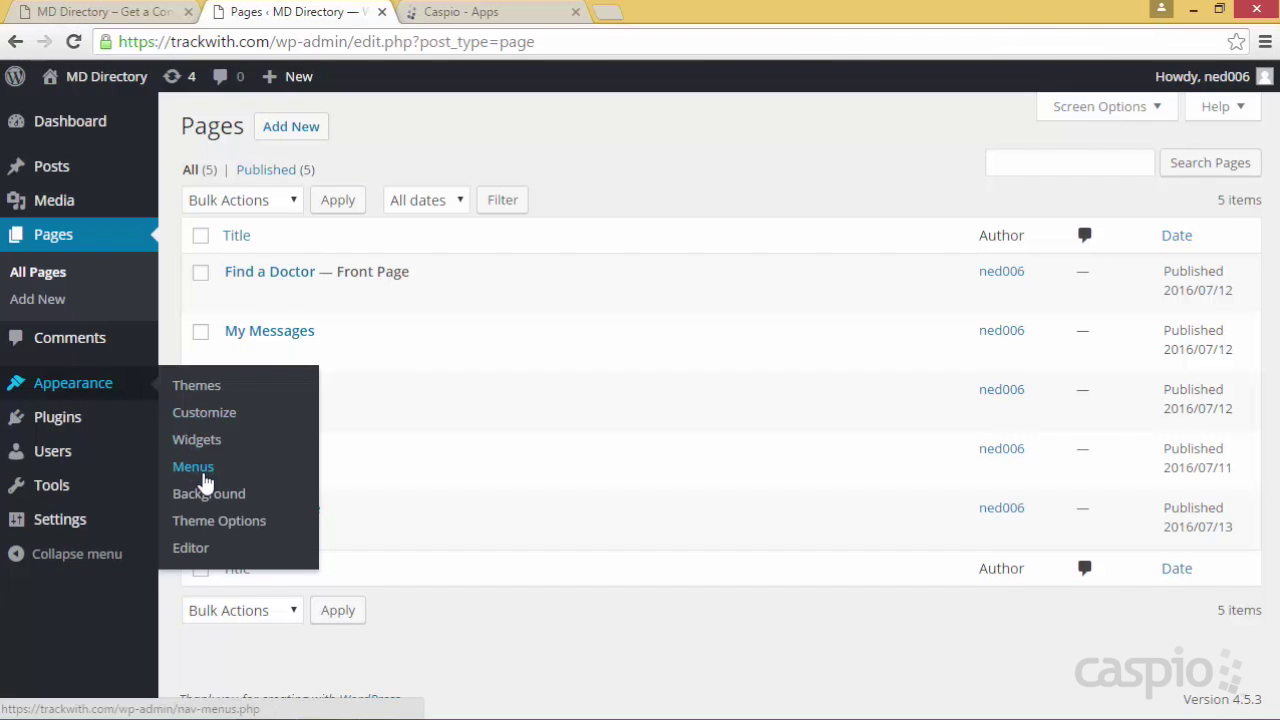
click(130, 14)
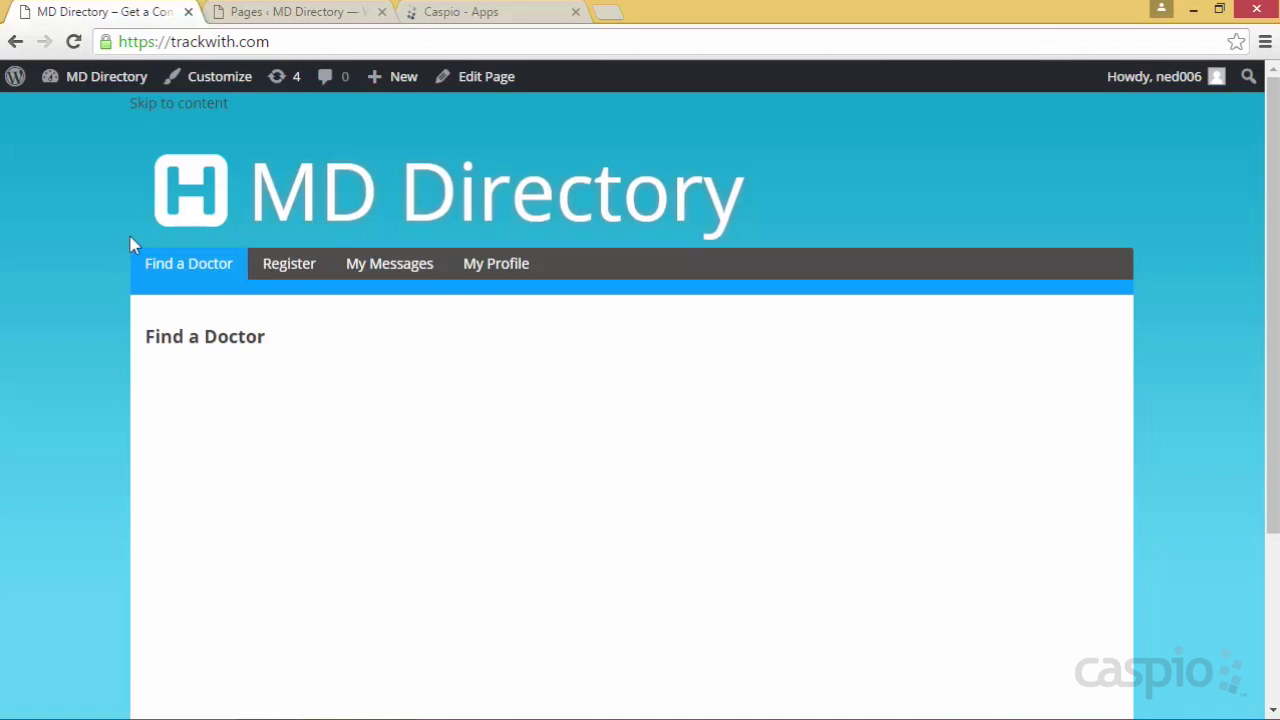
key(ctrl+Tab)
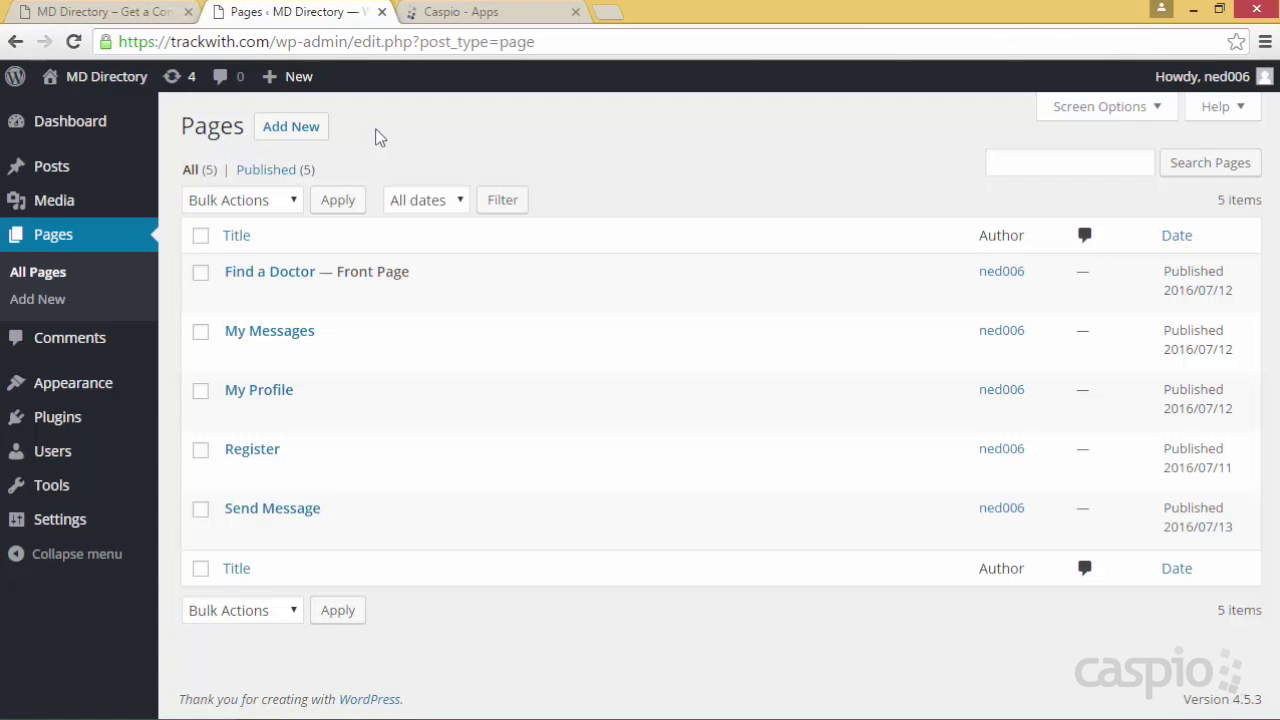
Open the Find a Doctor page for editing, then switch to the Caspio apps list
click(236, 299)
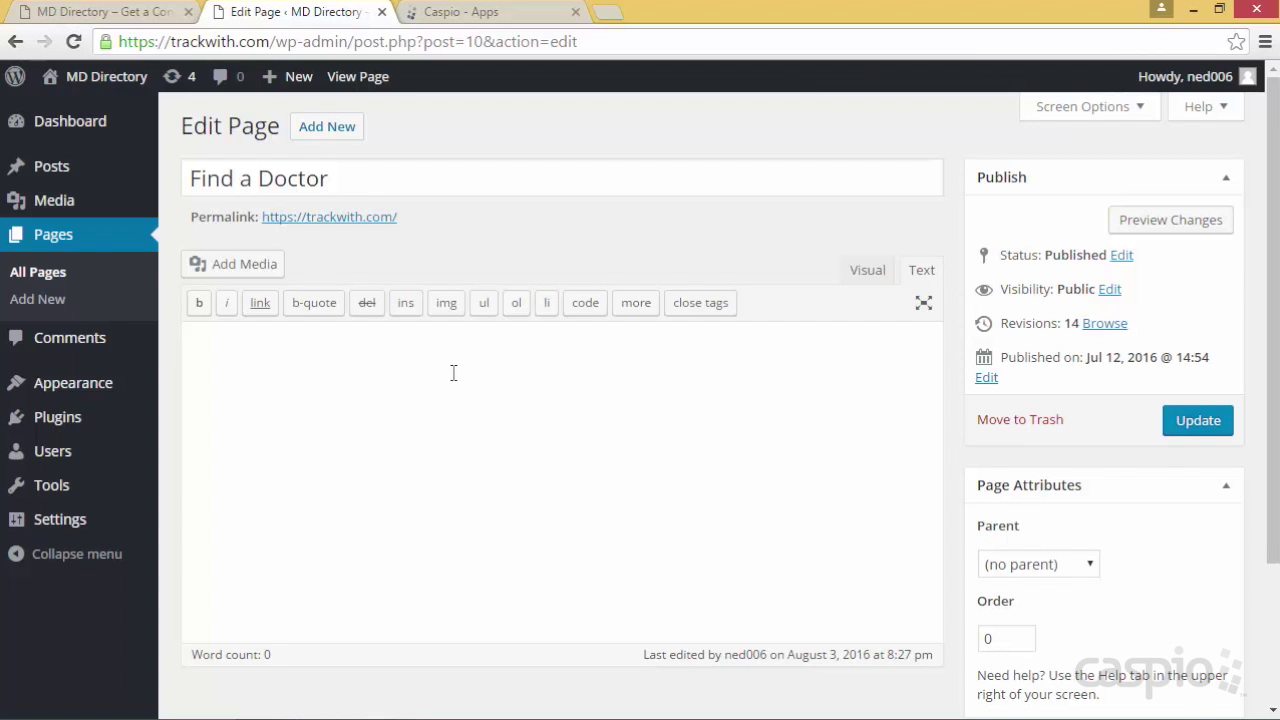
key(ctrl+Tab)
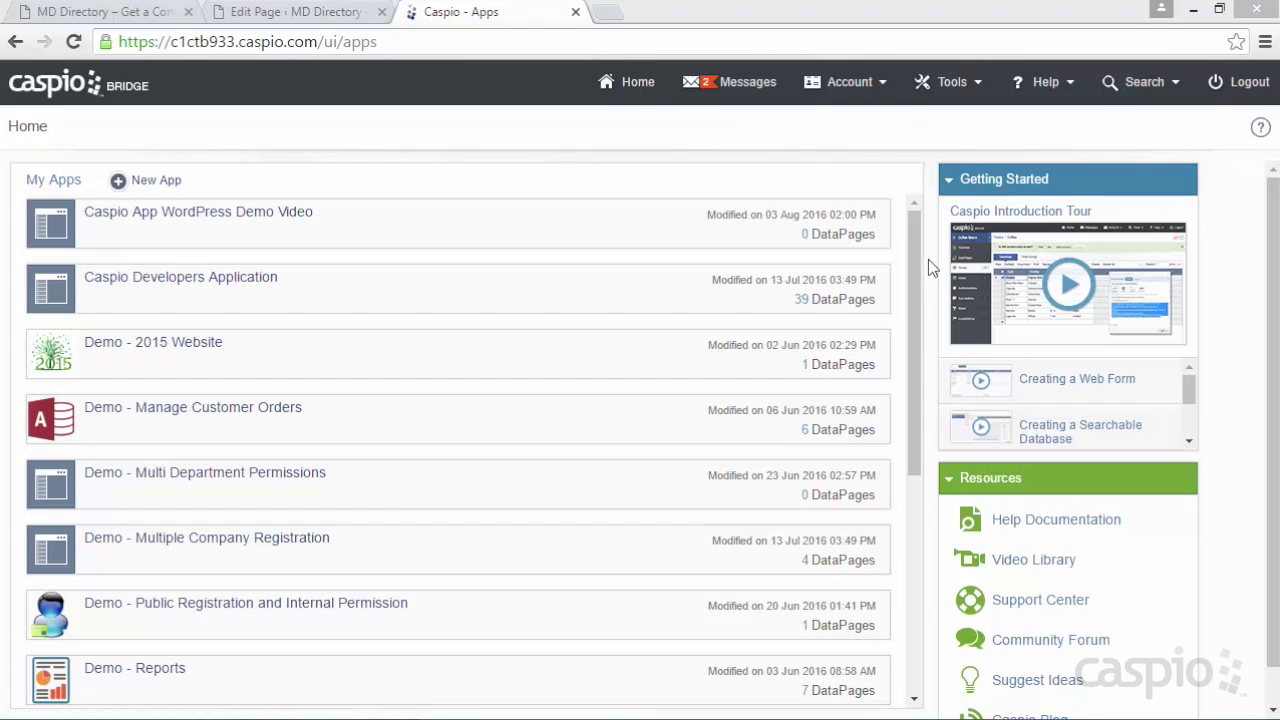
Scroll the My Apps list and start a new app
drag(908, 254, 913, 160)
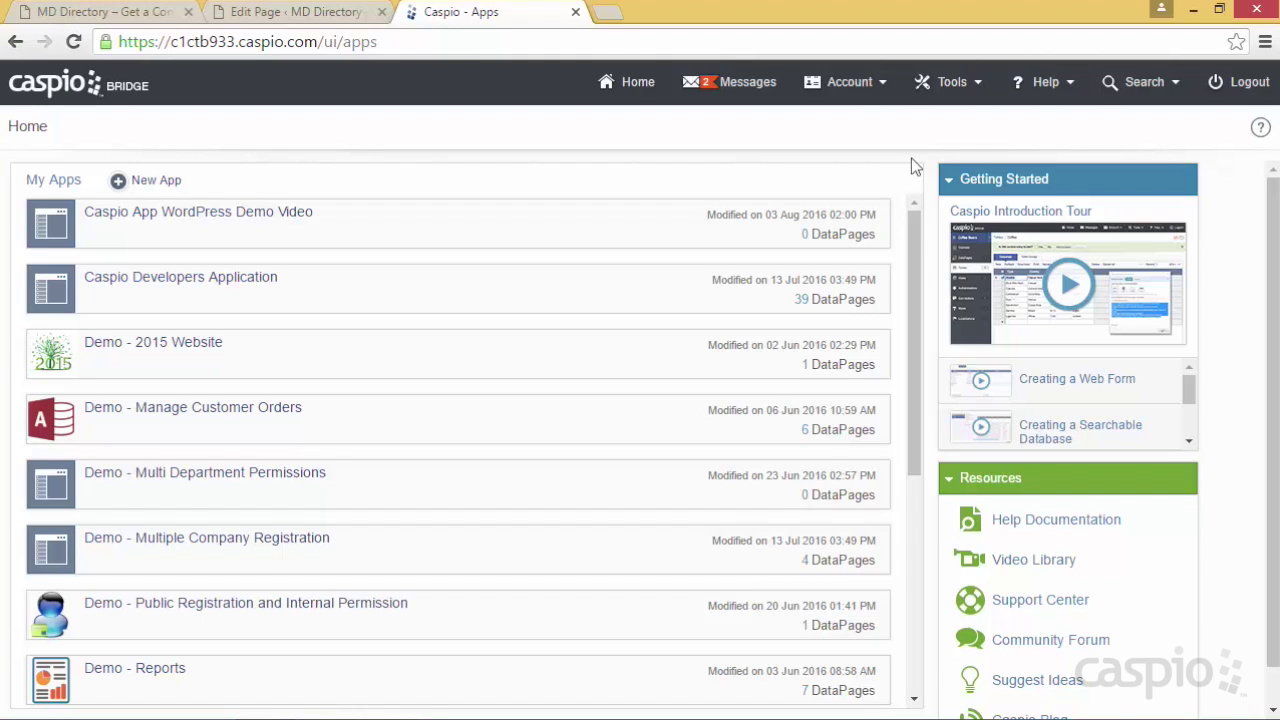
mouse_move(532, 212)
click(172, 183)
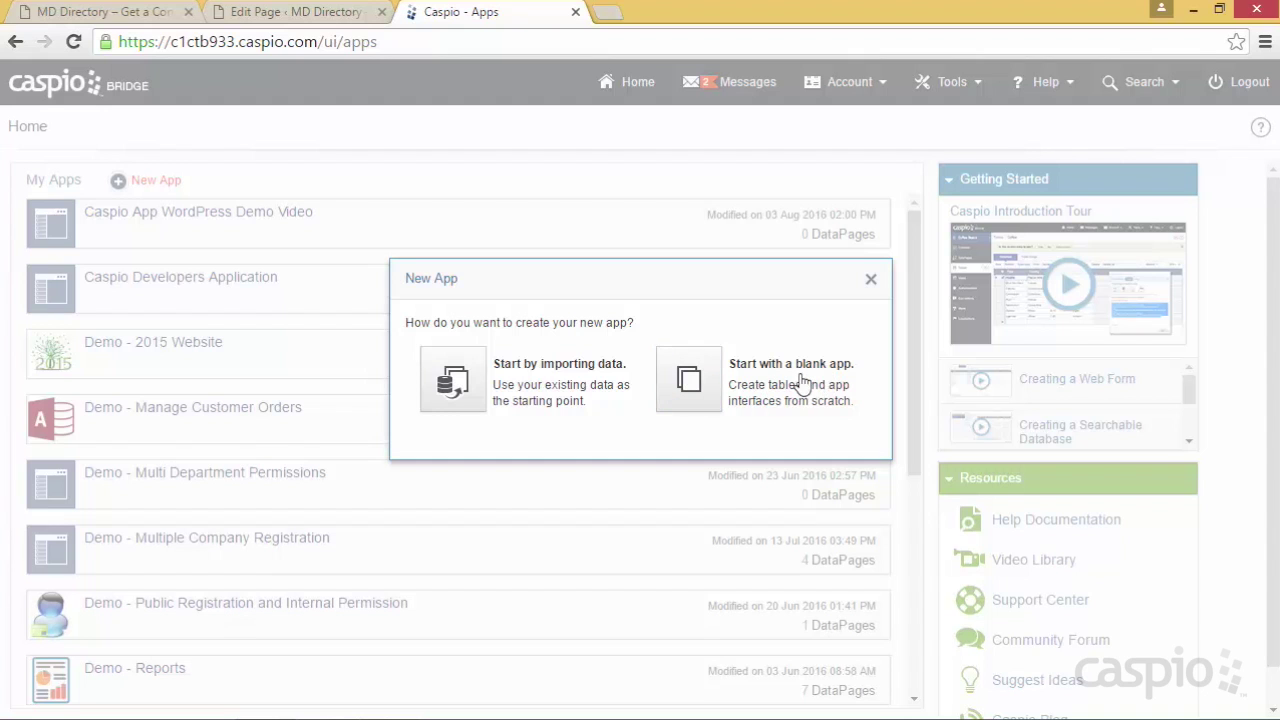
Choose a blank app, try the names 'CRM', 'Inventory Management' and 'A', then close without creating
click(697, 382)
click(531, 352)
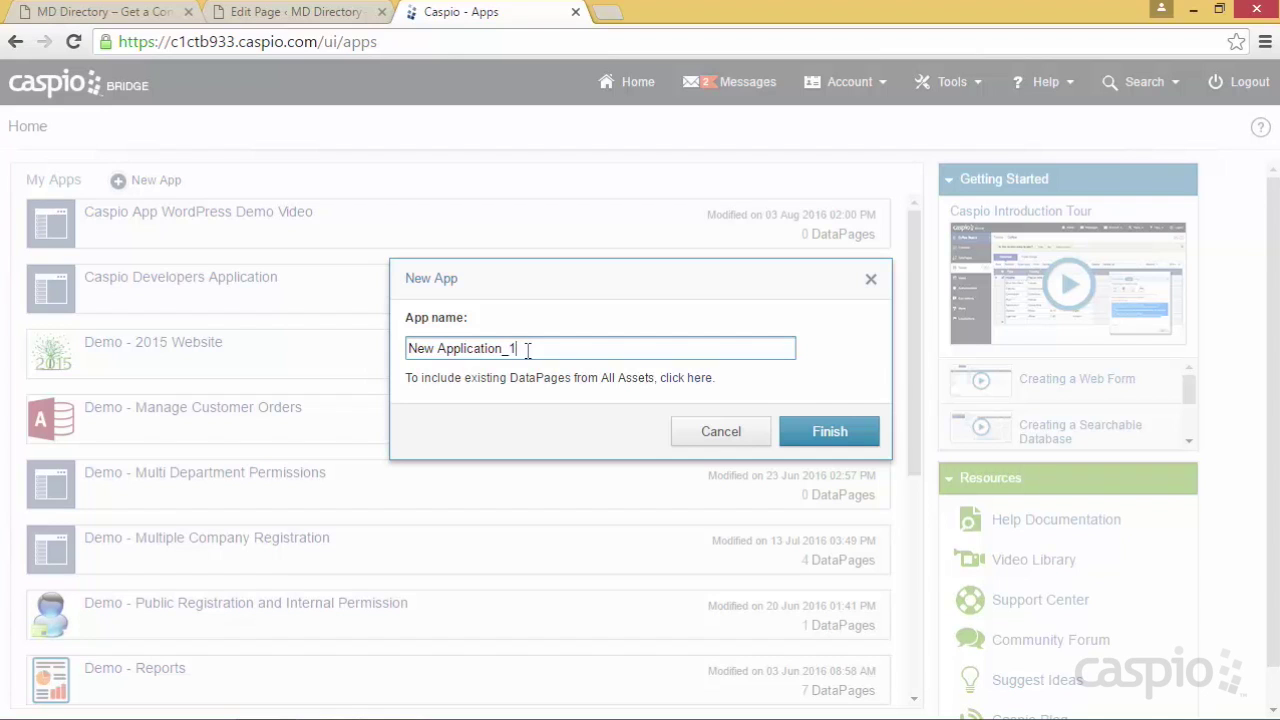
triple_click(527, 350)
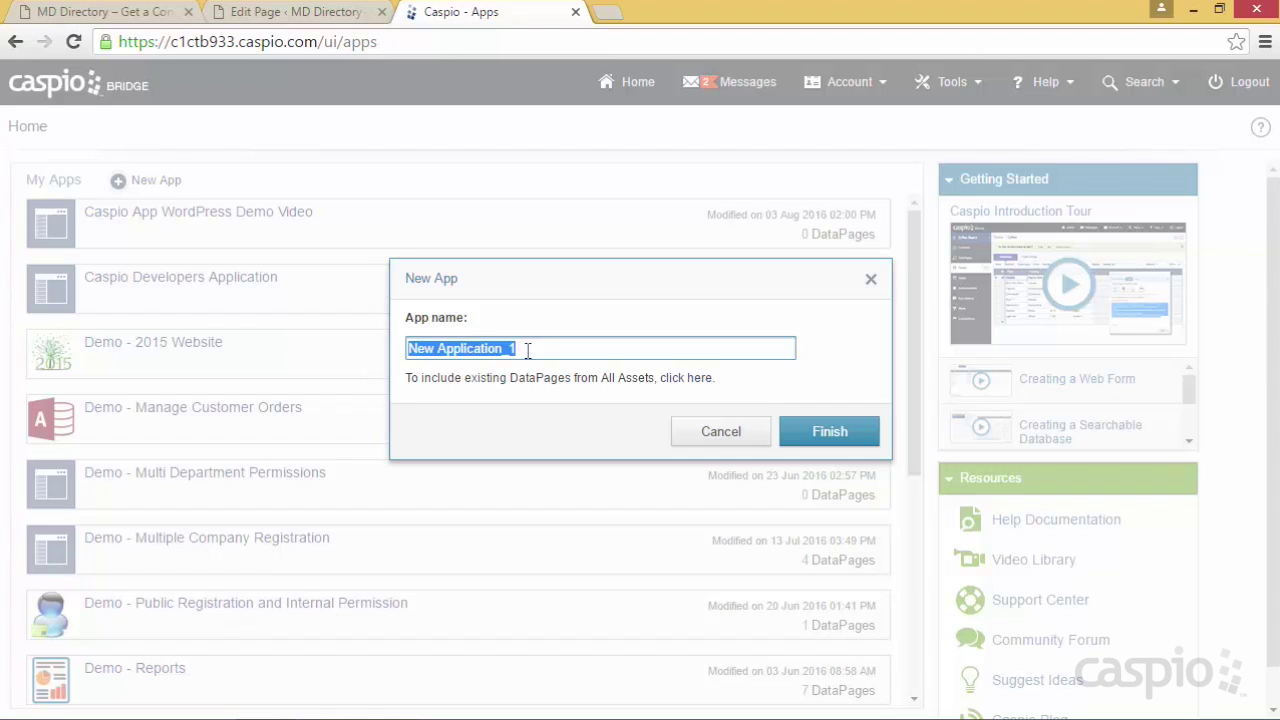
text(CRM)
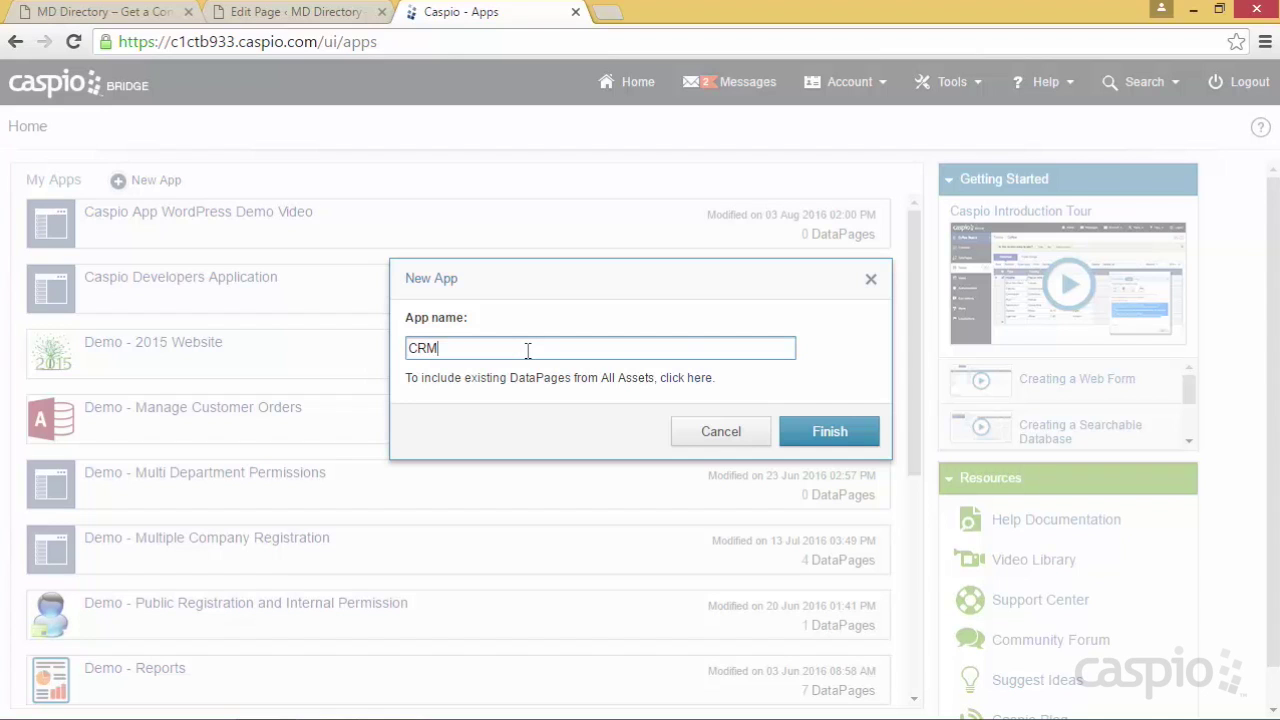
key(BackSpace)
key(BackSpace)
key(BackSpace)
text(Inventory Management)
key(ctrl+a)
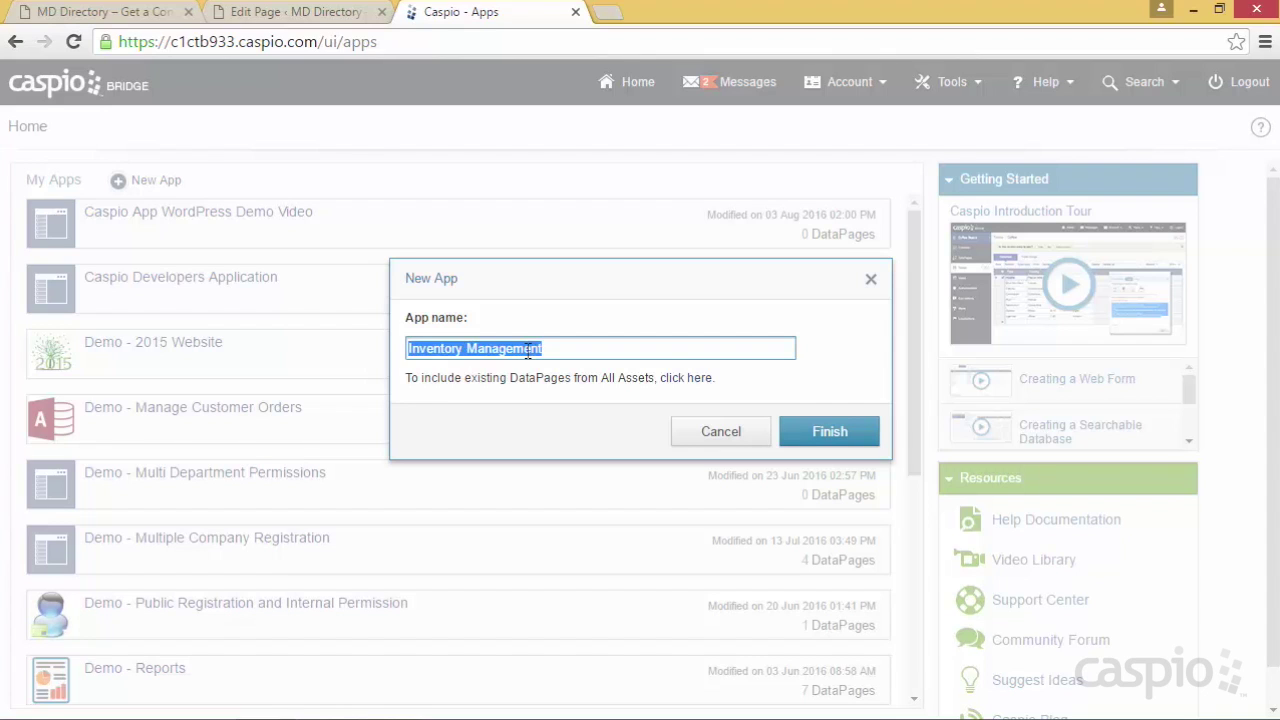
key(BackSpace)
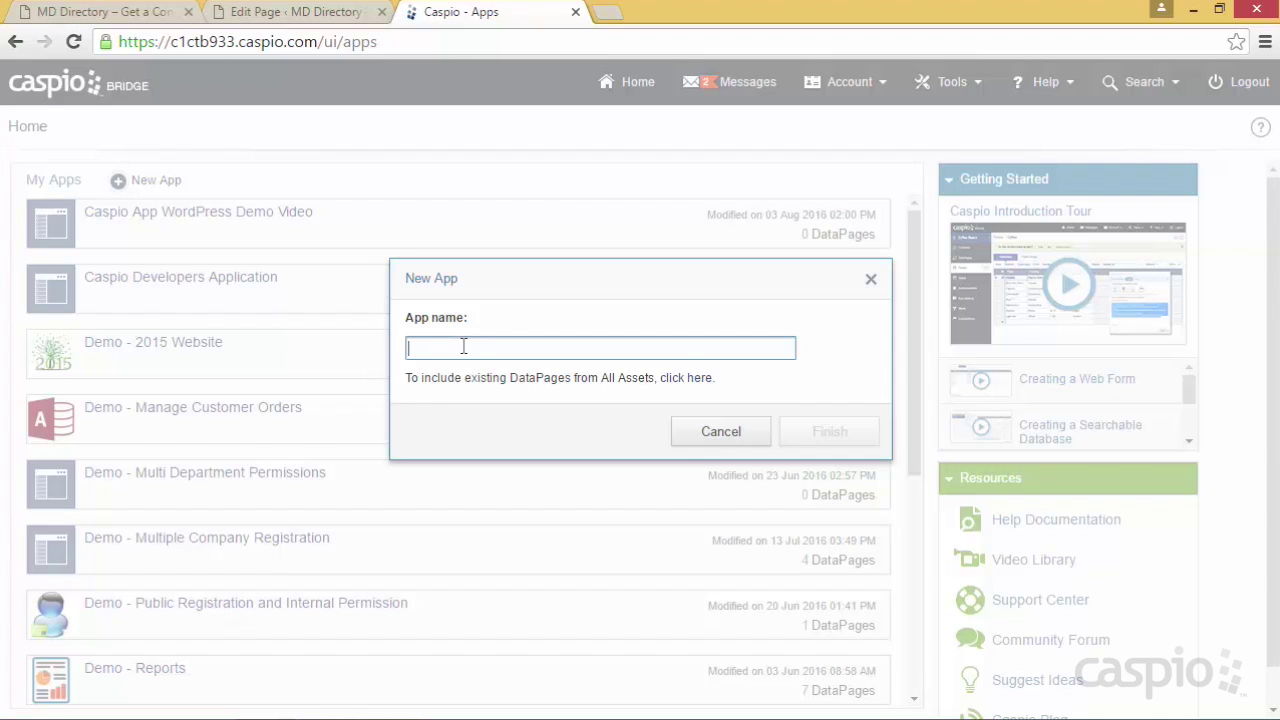
text(A)
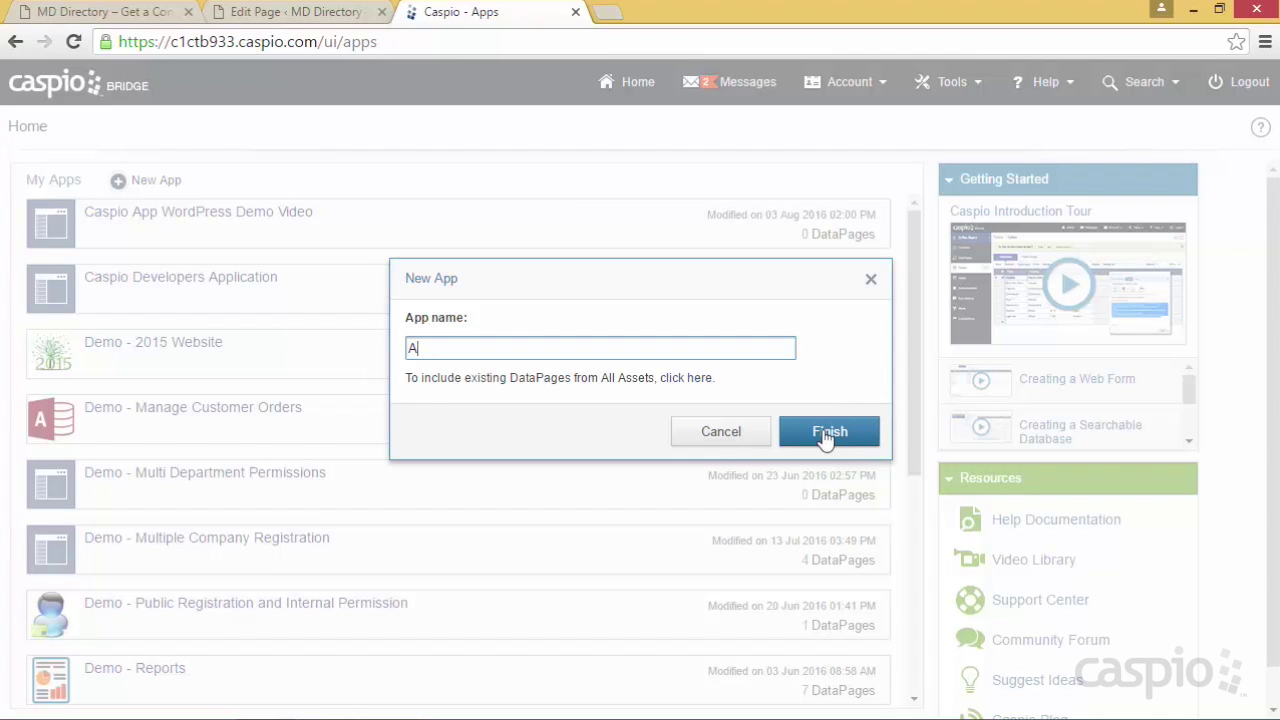
click(871, 283)
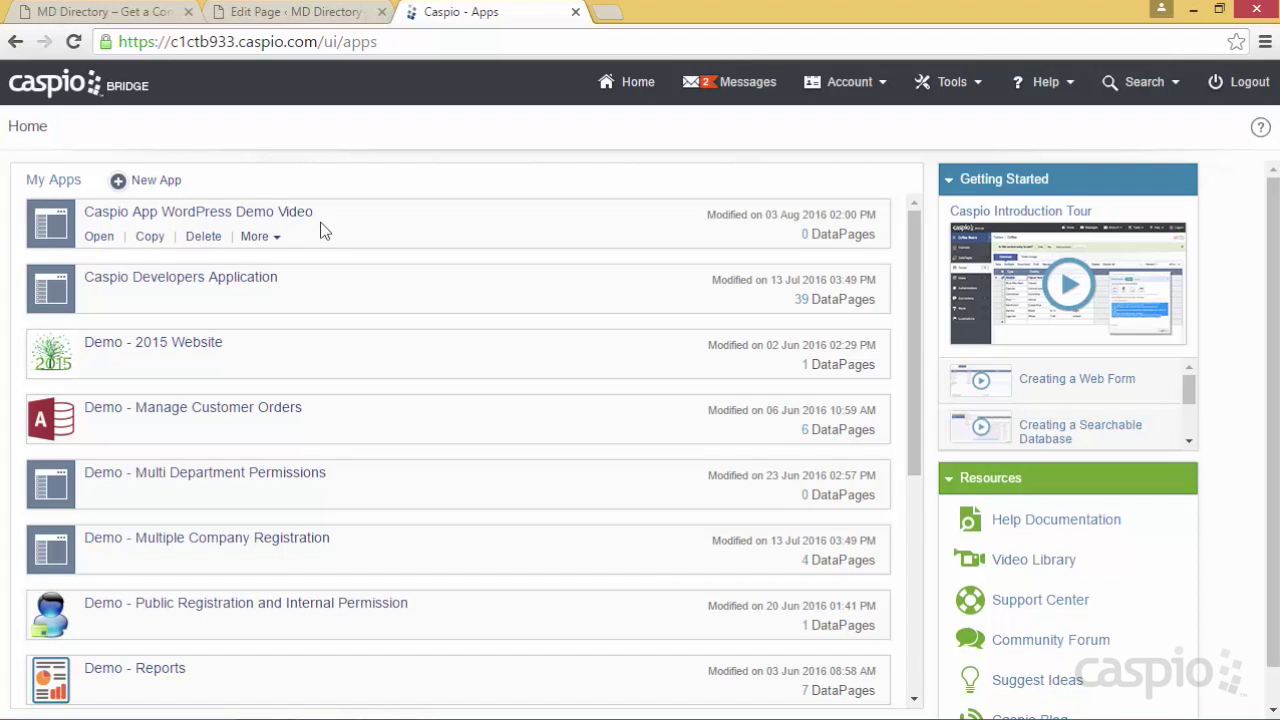
Open the overview of the Caspio App WordPress Demo Video app
click(99, 237)
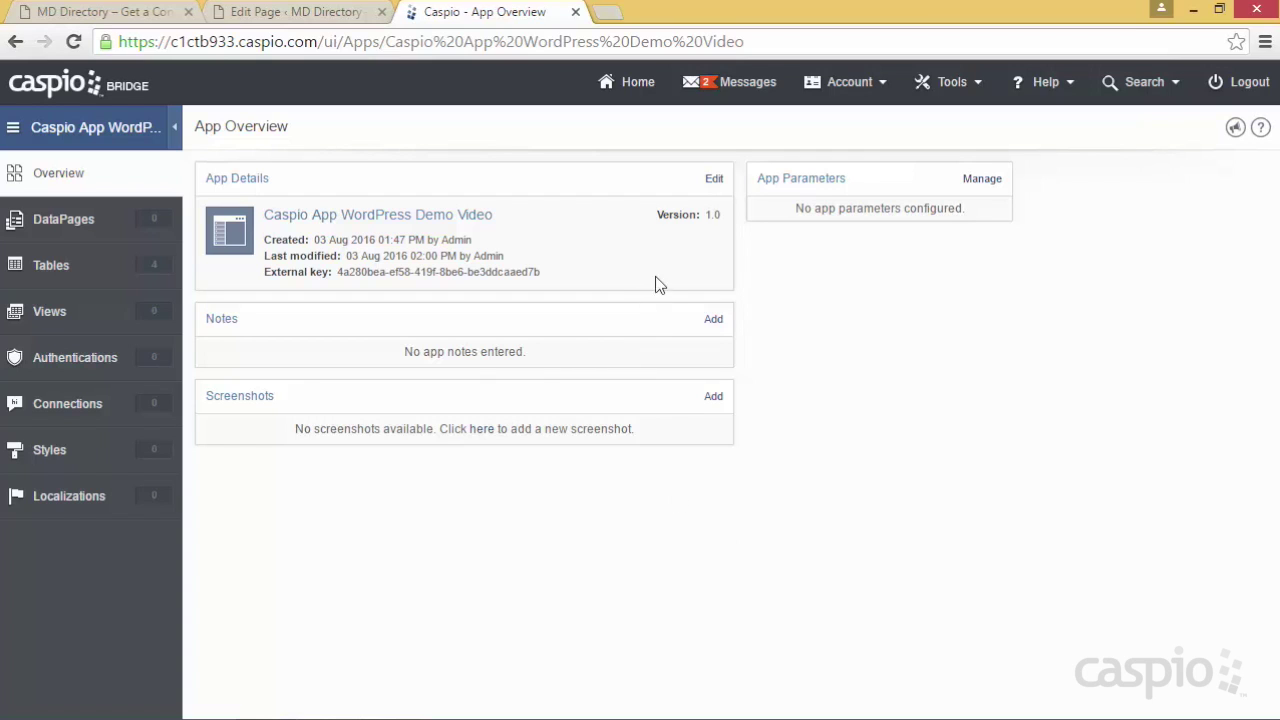
Describe the app as letting website visitors search and contact MD professionals, fixing 'vistors' to 'visitors'
click(714, 178)
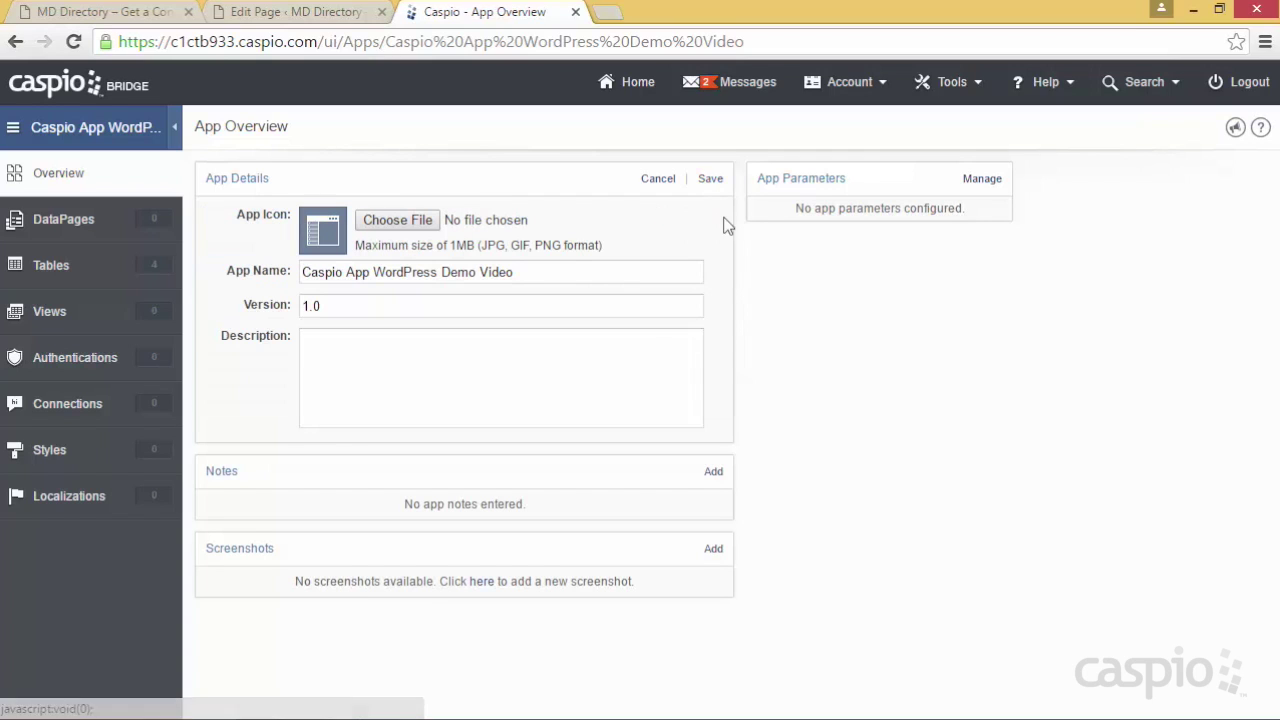
click(577, 380)
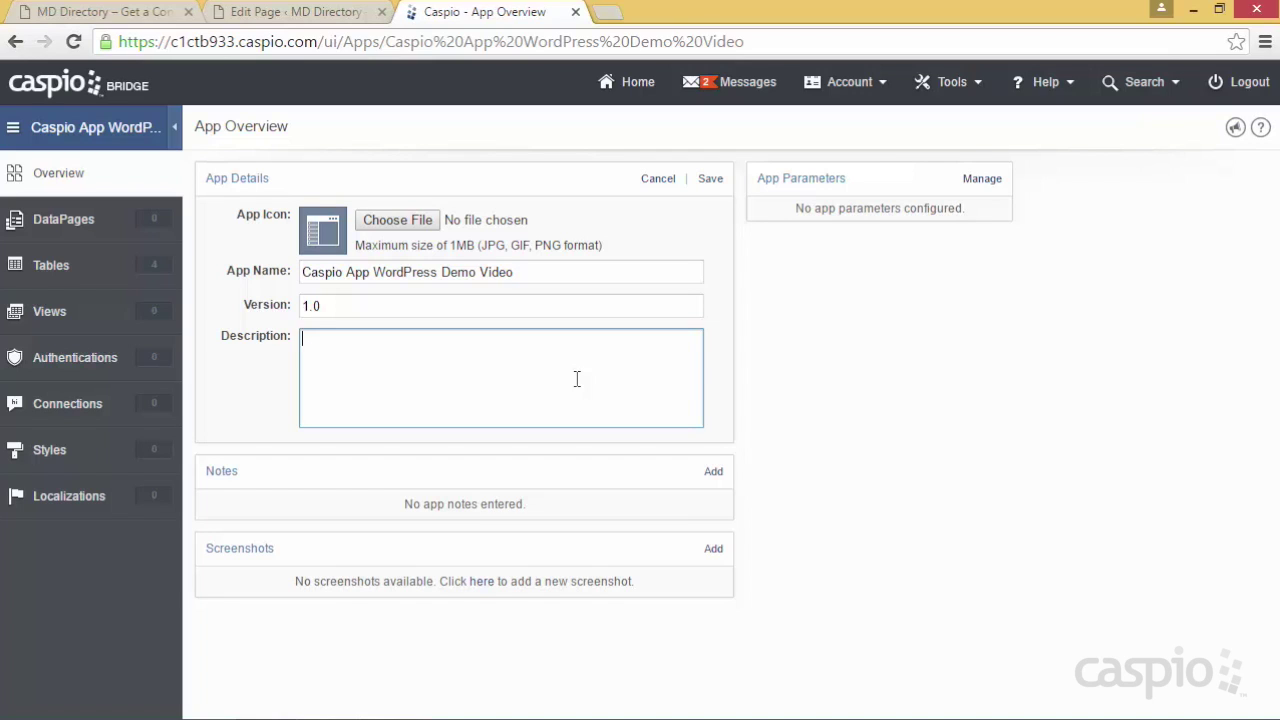
text(This app will allow our website )
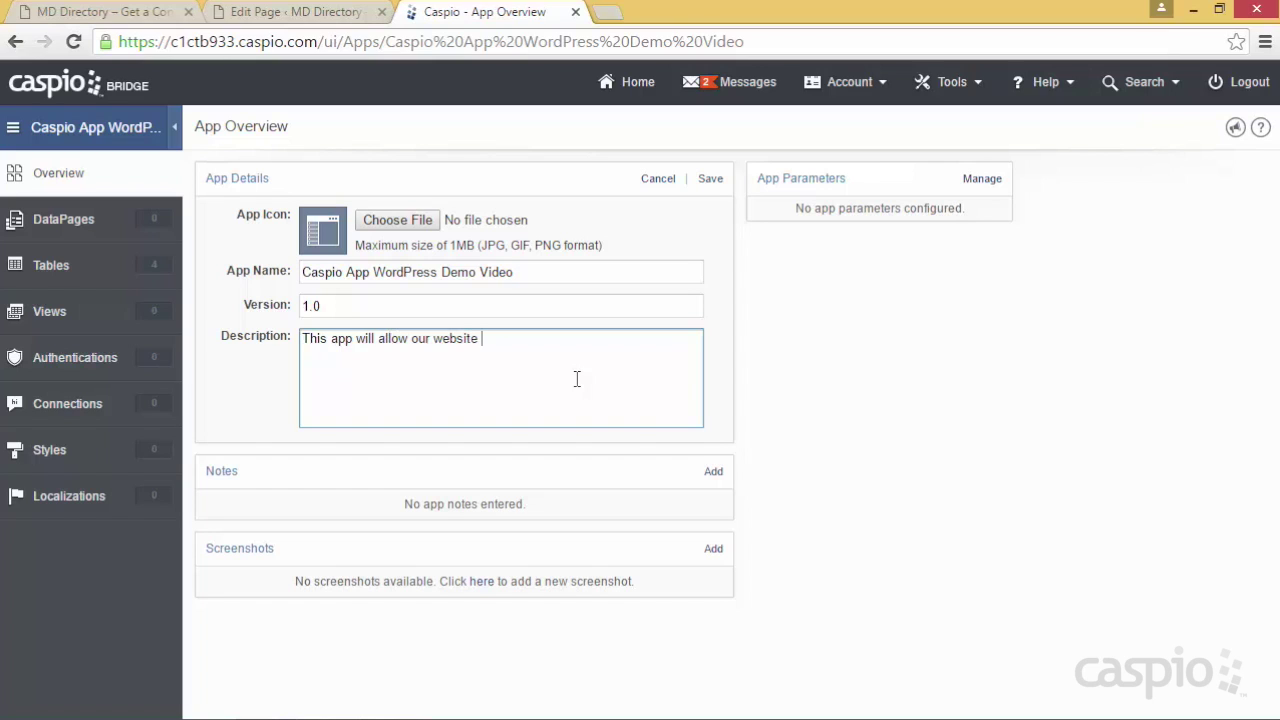
text(vistors to search and contact MD professionals.)
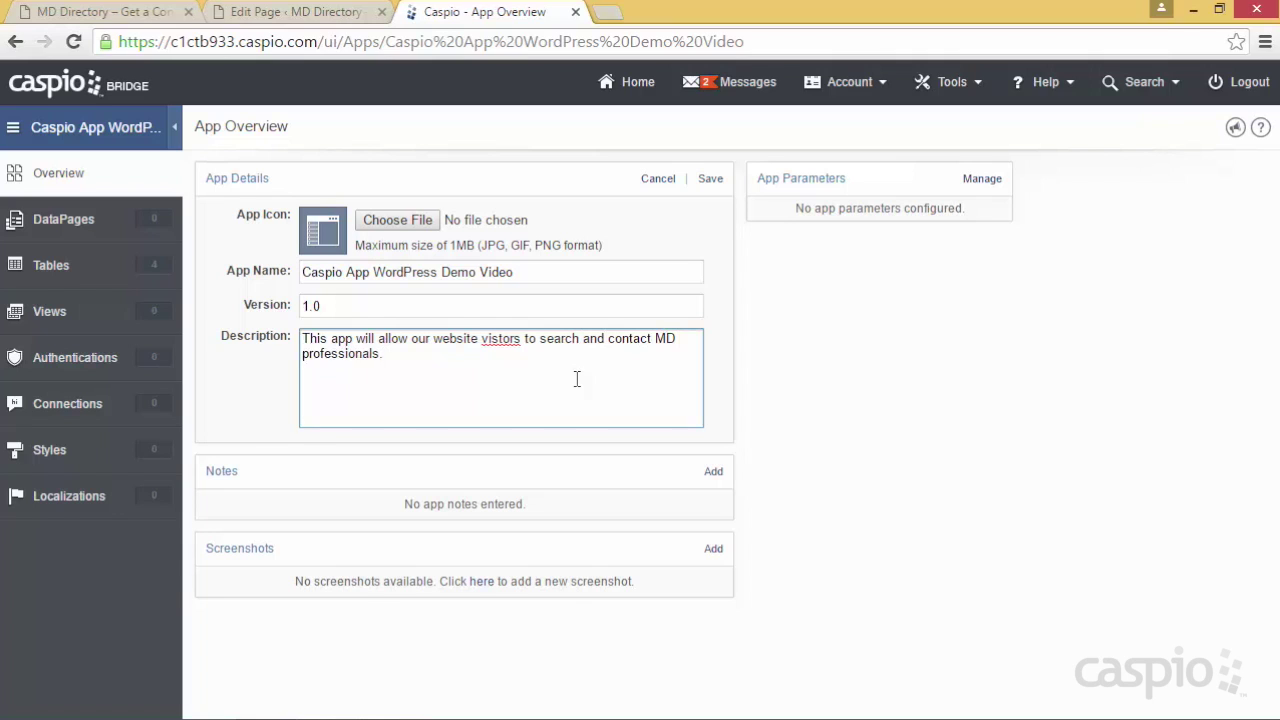
right_click(500, 340)
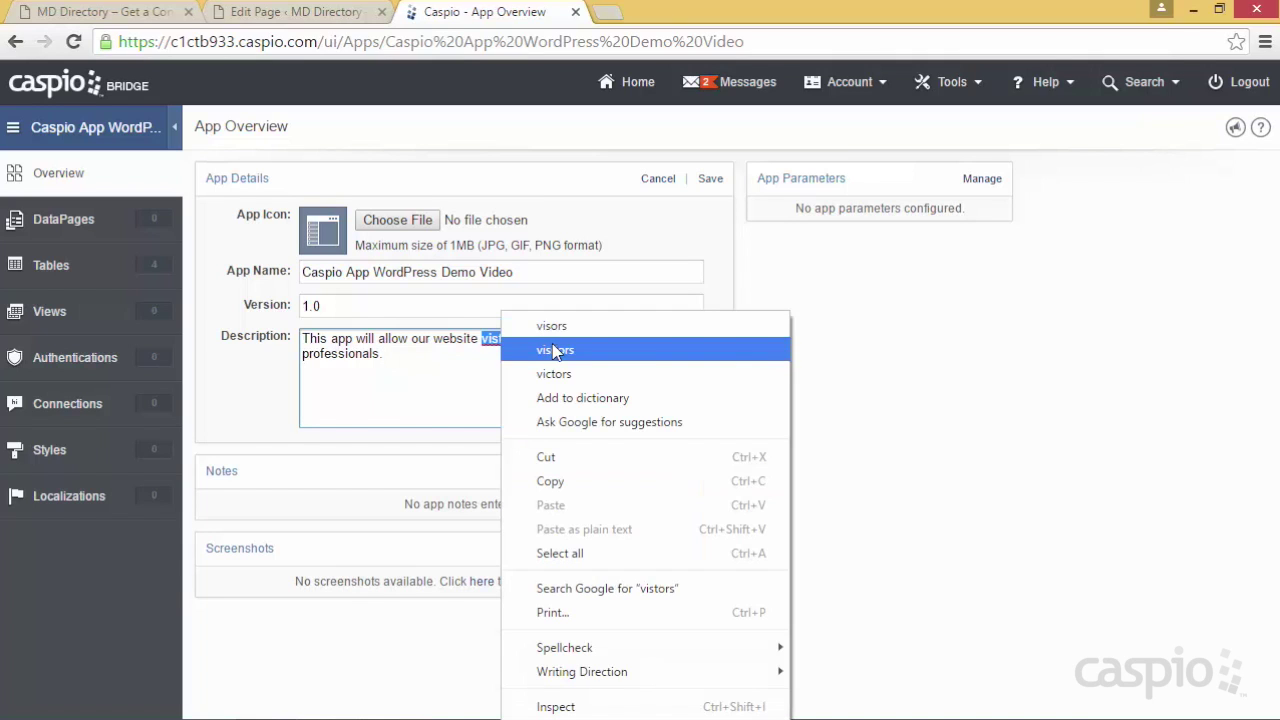
click(555, 350)
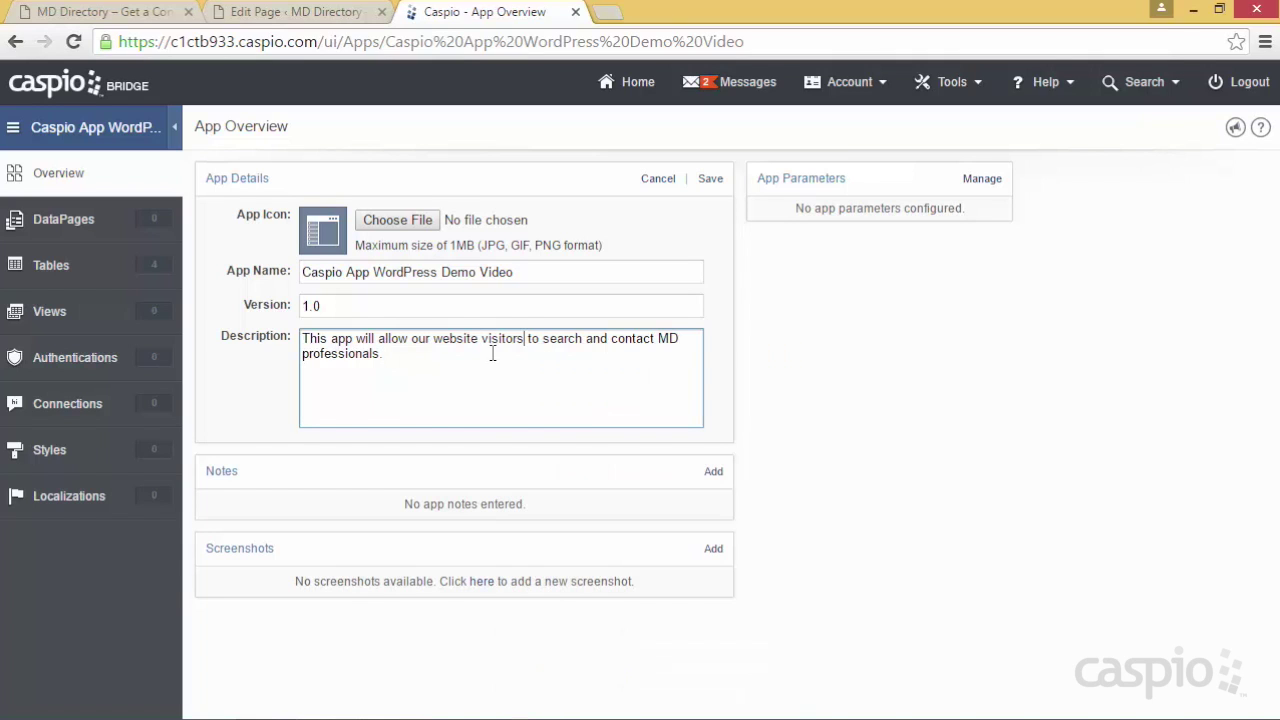
Set app_icon.png as the app icon, save the details, and return to the apps list
click(408, 228)
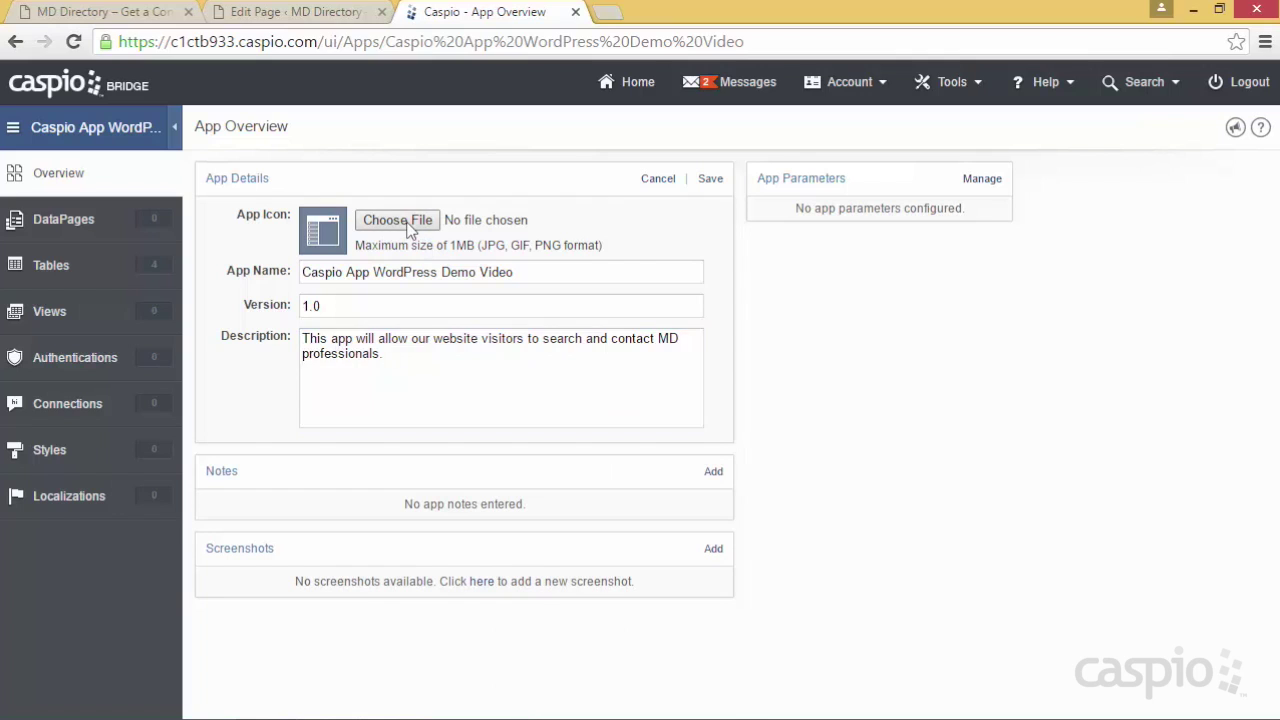
text(a)
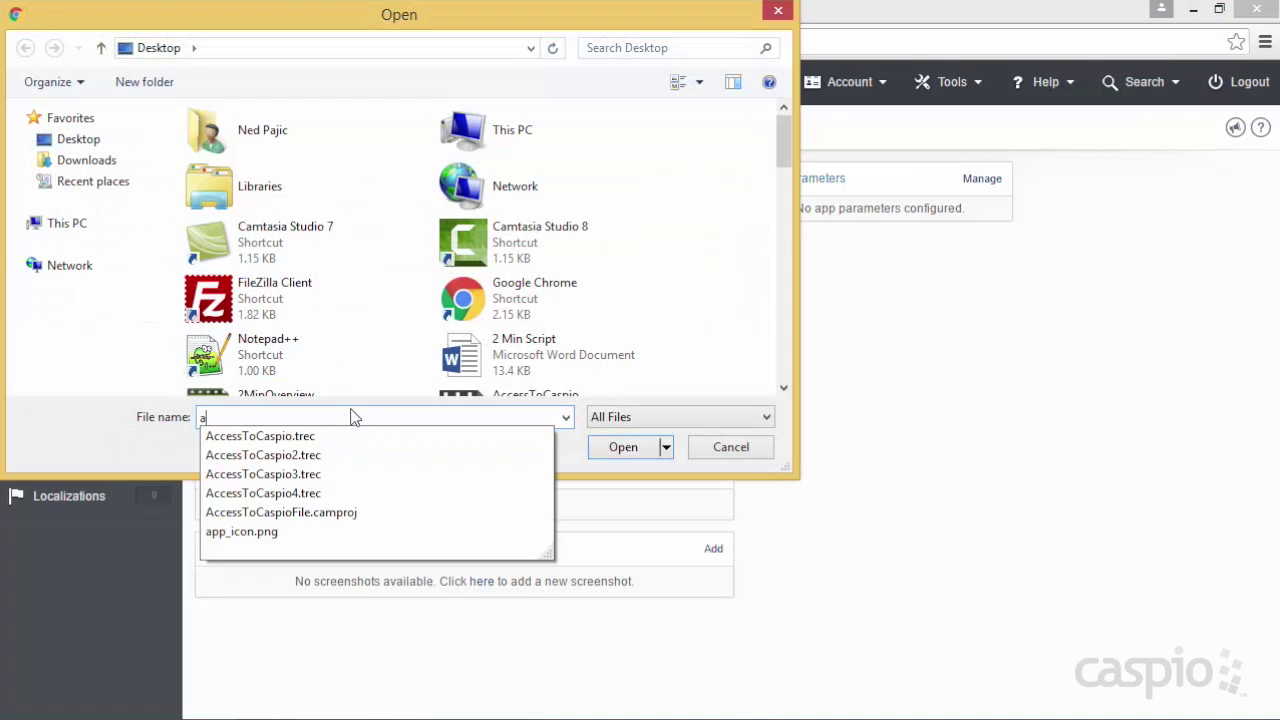
click(330, 531)
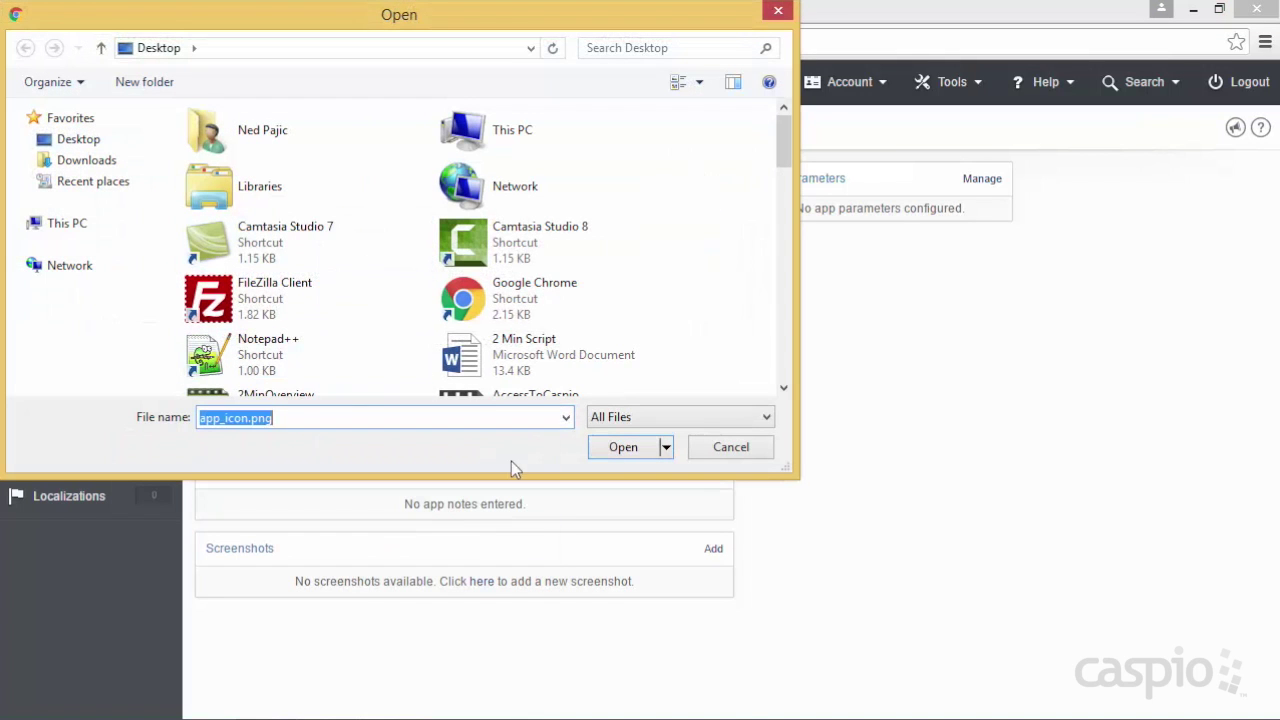
click(606, 451)
click(710, 186)
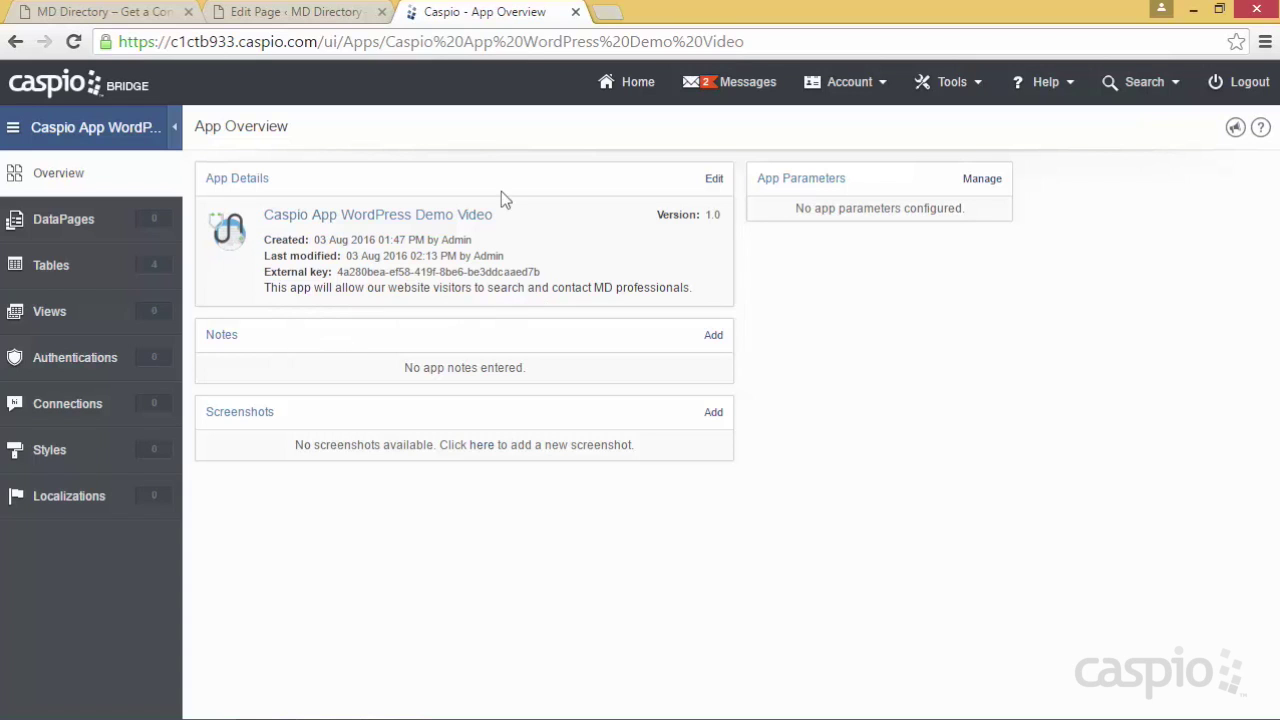
click(628, 88)
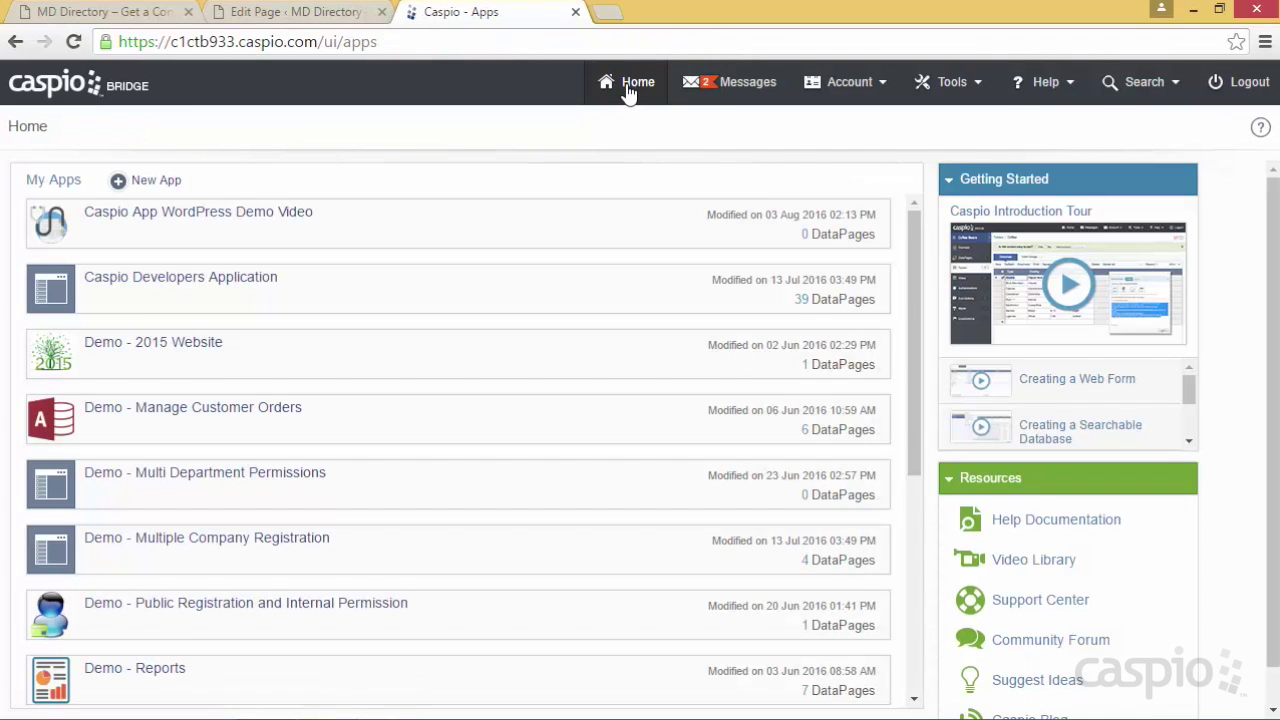
Check the new icon on the Home apps list and reopen Caspio App WordPress Demo Video
mouse_move(66, 226)
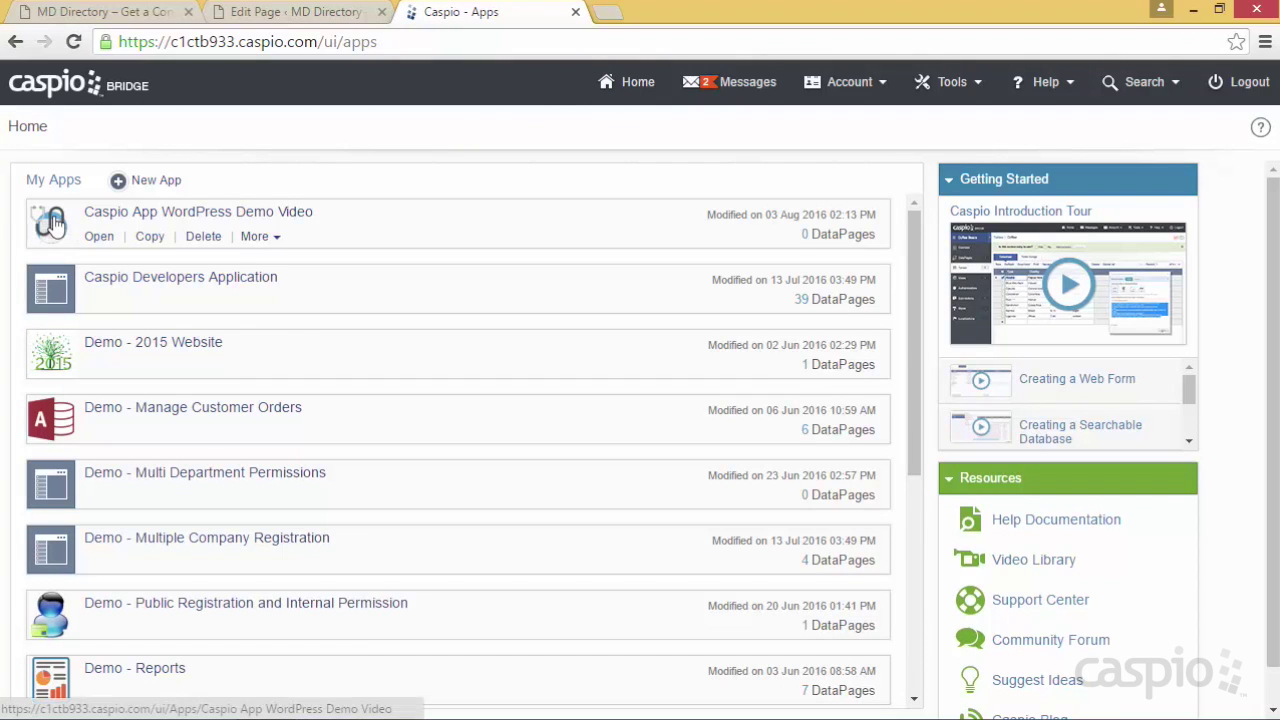
mouse_move(44, 270)
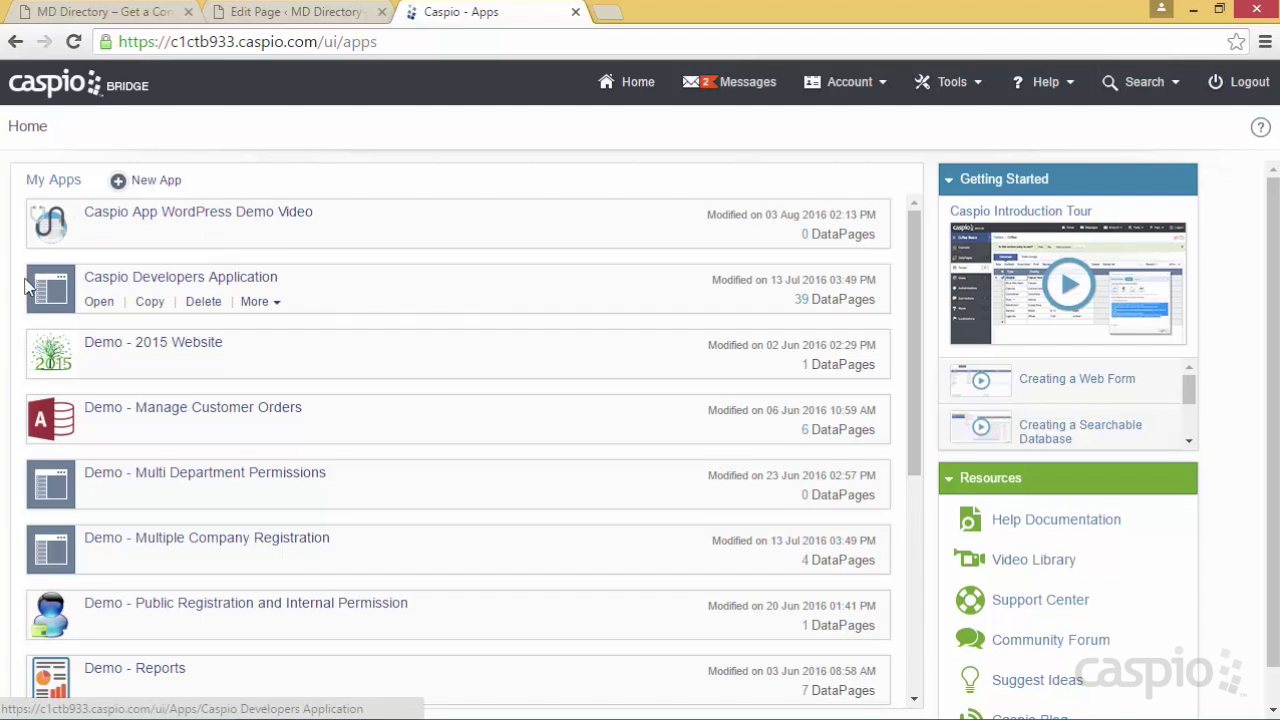
mouse_move(30, 425)
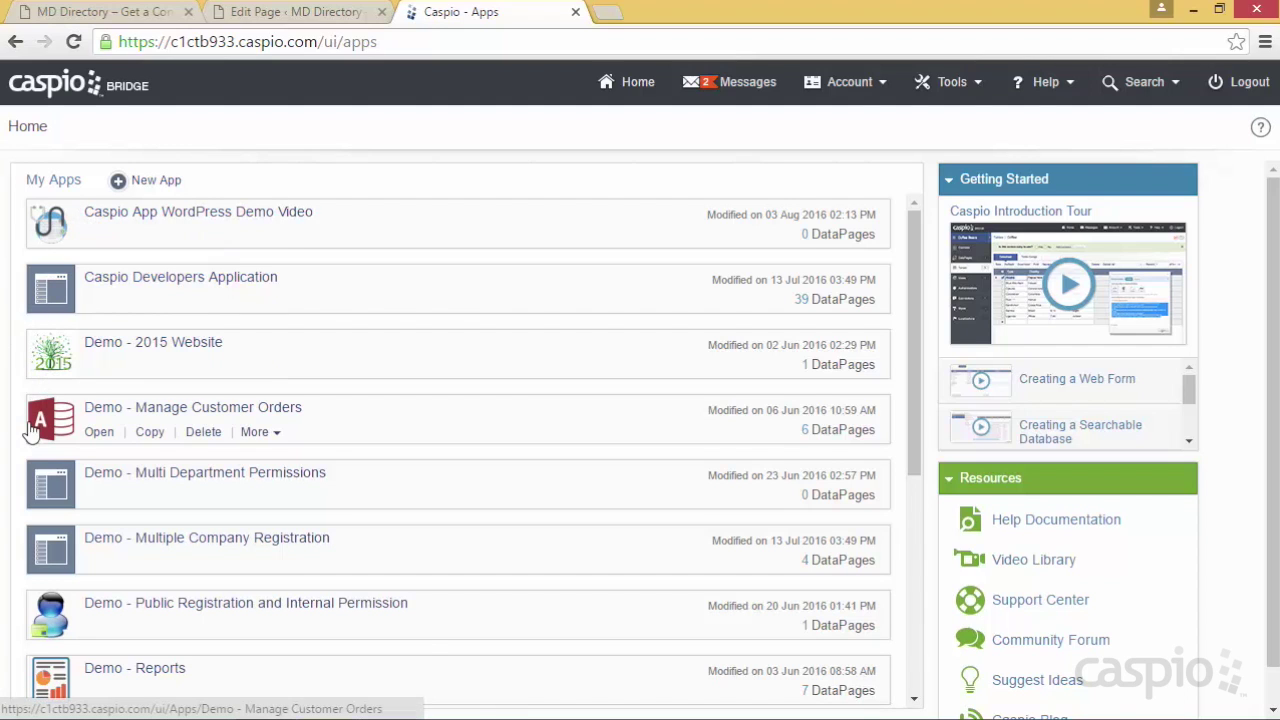
mouse_move(96, 248)
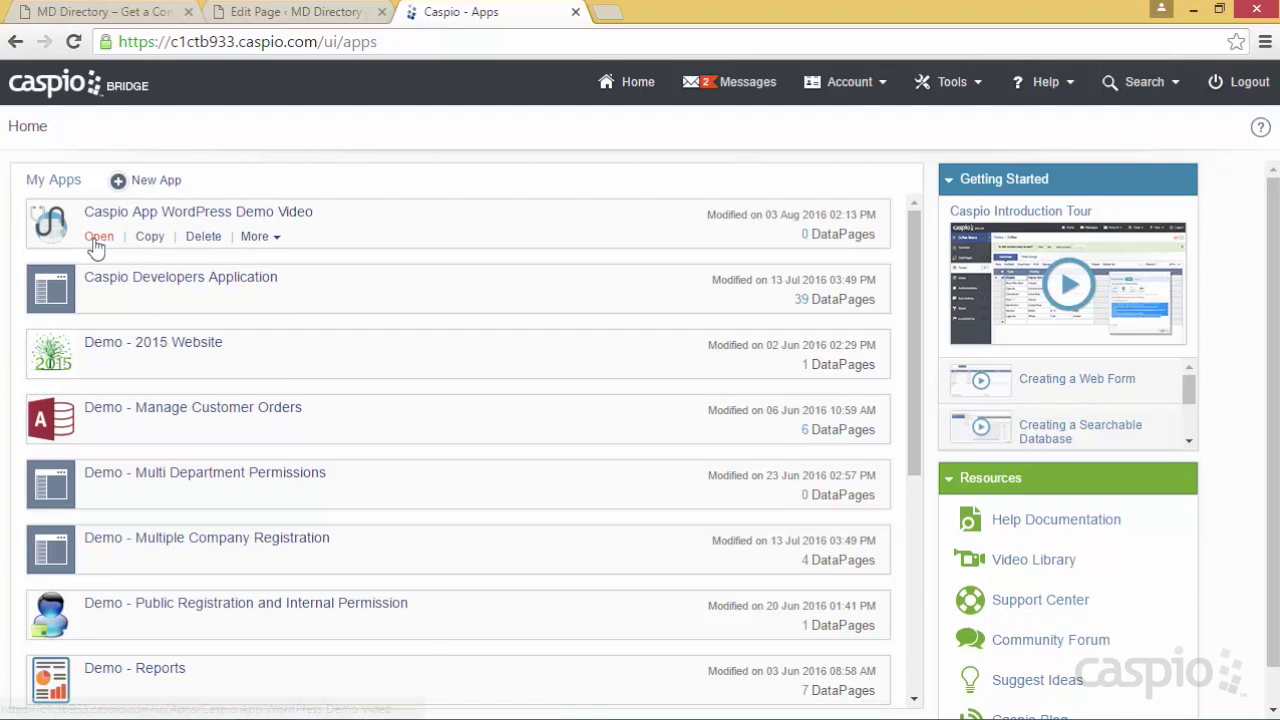
click(99, 238)
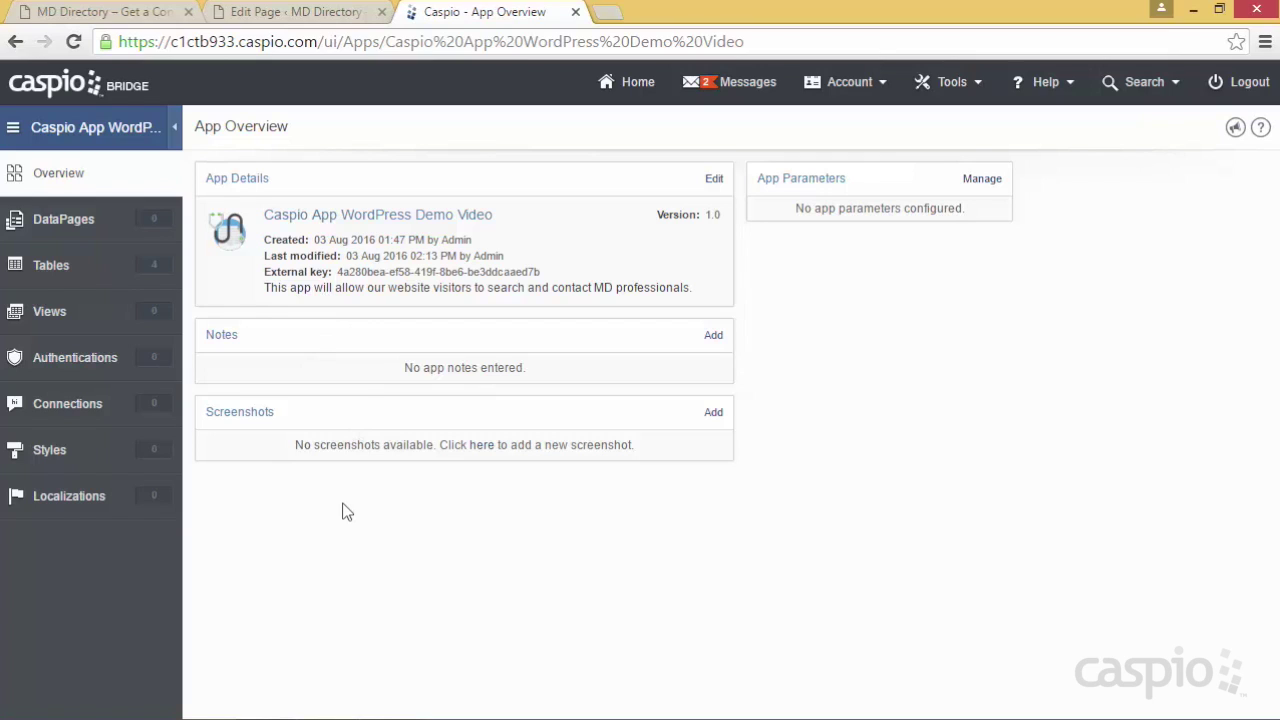
Save the app note 'today I will build the registration form for our website vistors', then begin adding a screenshot
click(716, 340)
text(tod)
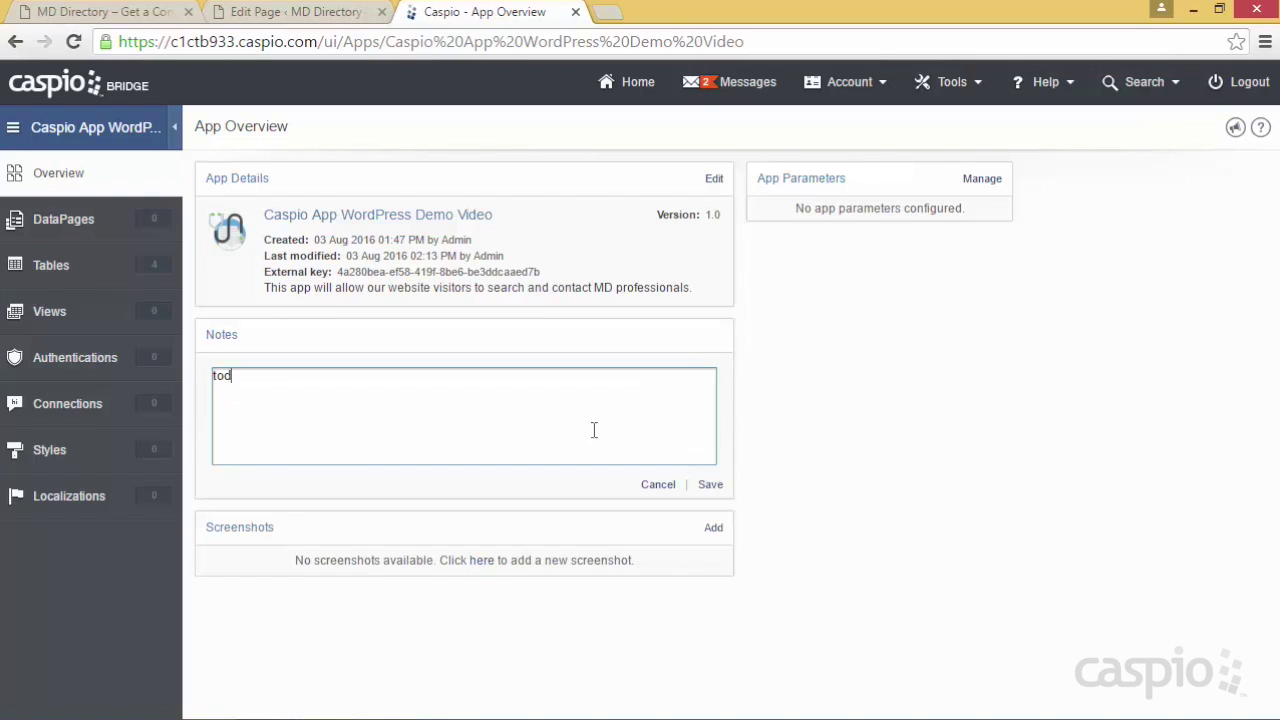
text(ay I will build a)
key(BackSpace)
text(the req)
key(BackSpace)
text(gistration form a)
key(BackSpace)
text(for our website vistors)
drag(471, 375, 563, 375)
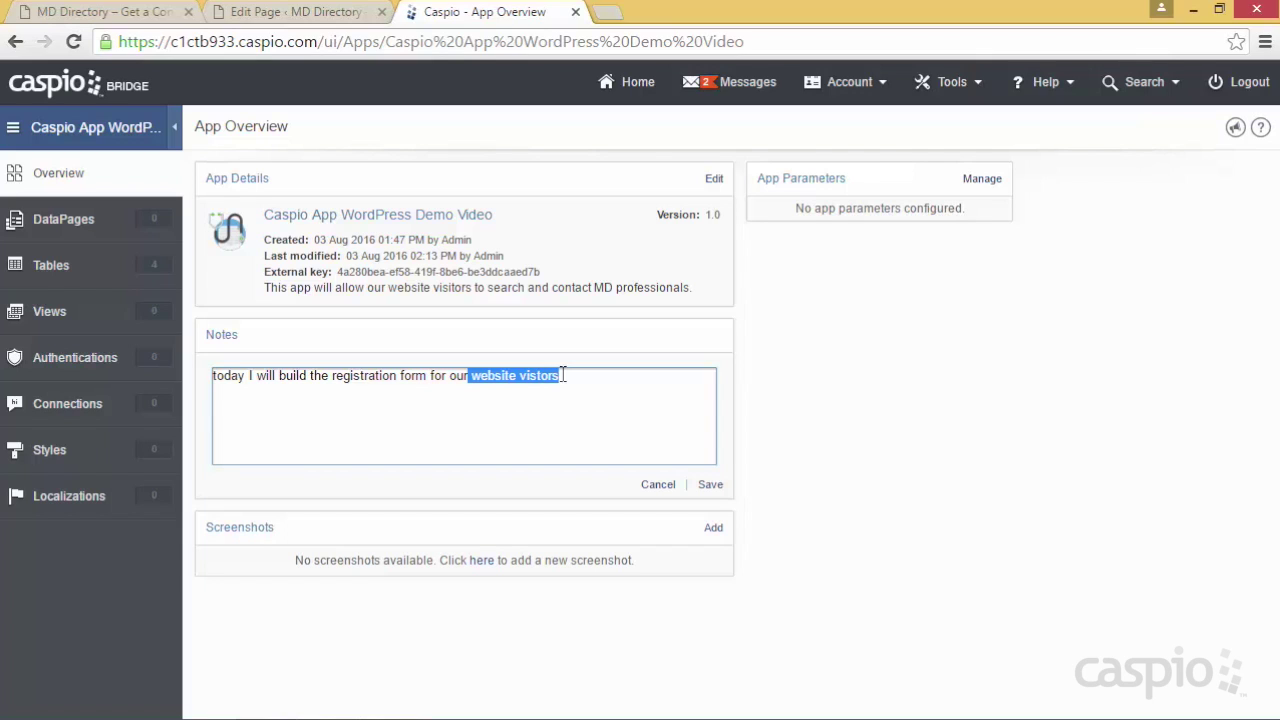
click(710, 484)
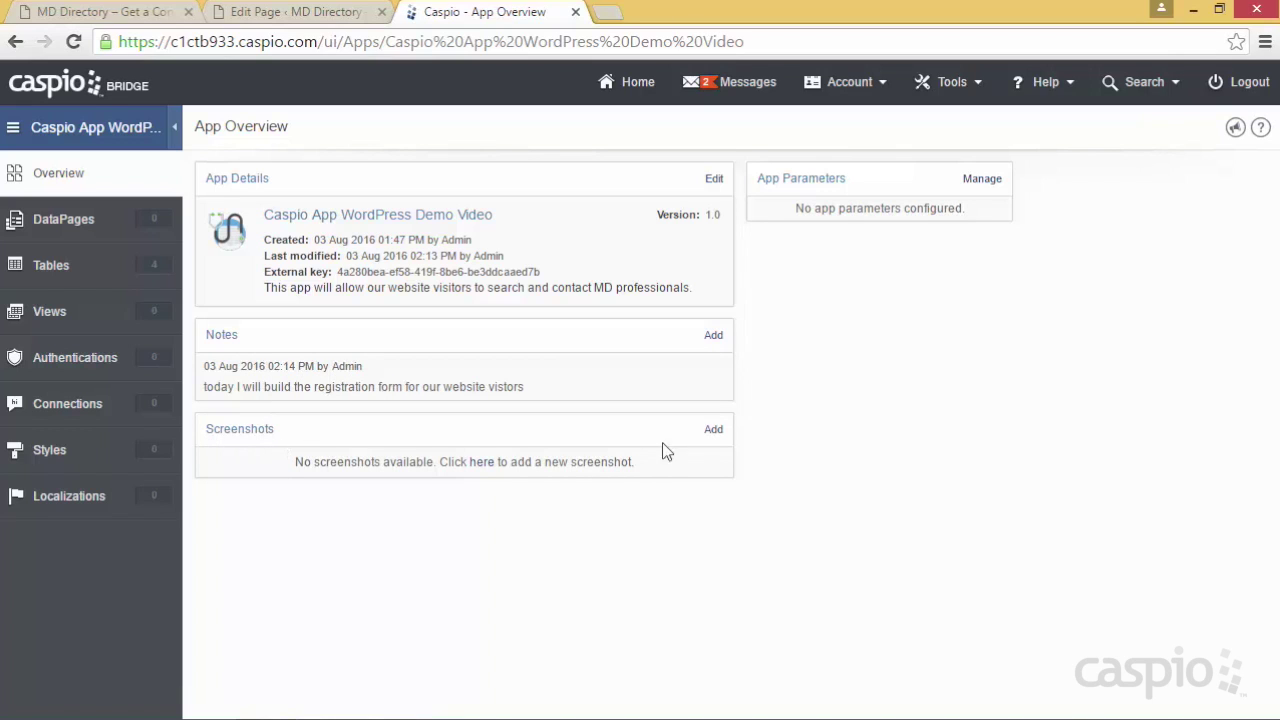
click(713, 440)
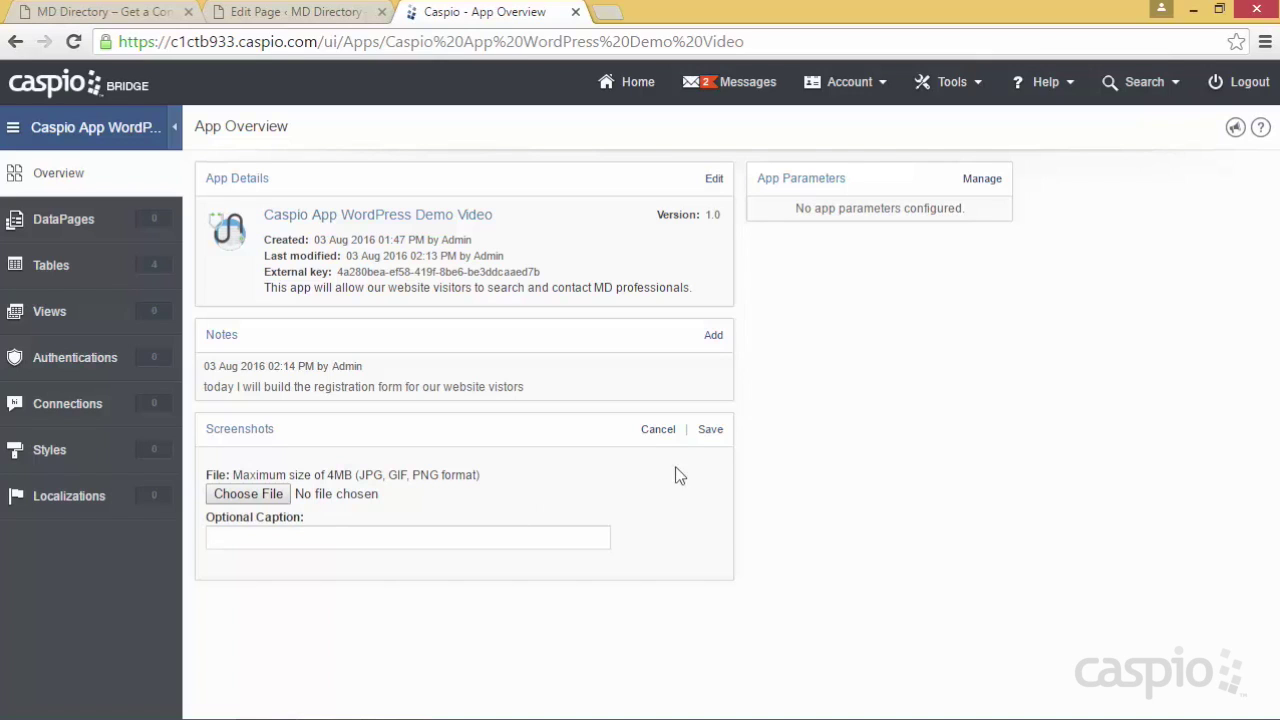
Dismiss the screenshot upload without an image and go to the app's Tables list
click(710, 429)
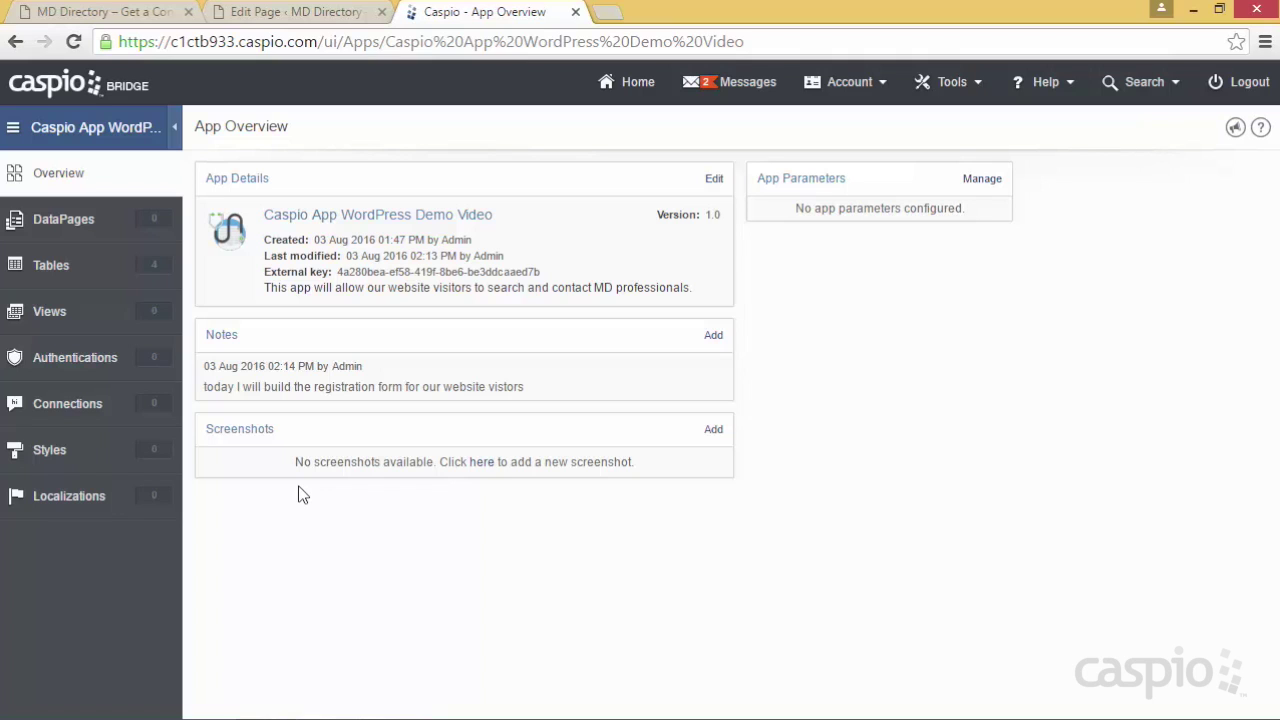
click(72, 272)
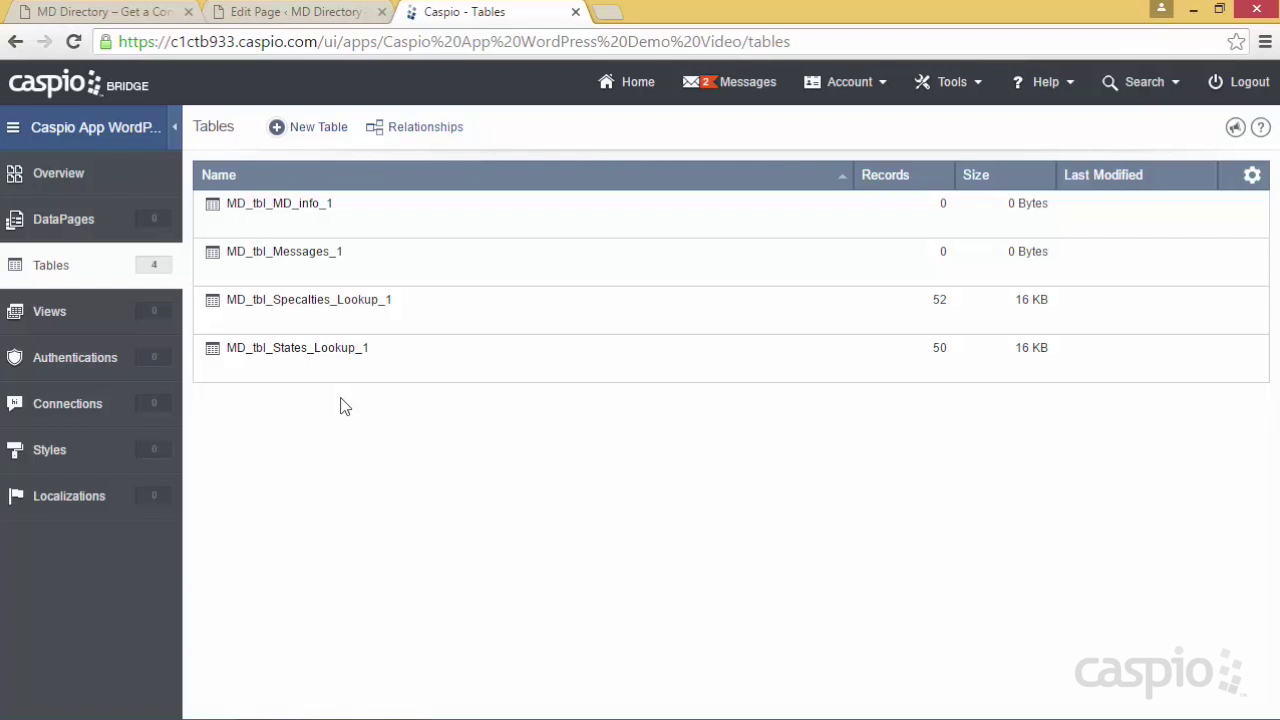
Open the Design view of the MD_tbl_MD_info_1 table
mouse_move(314, 220)
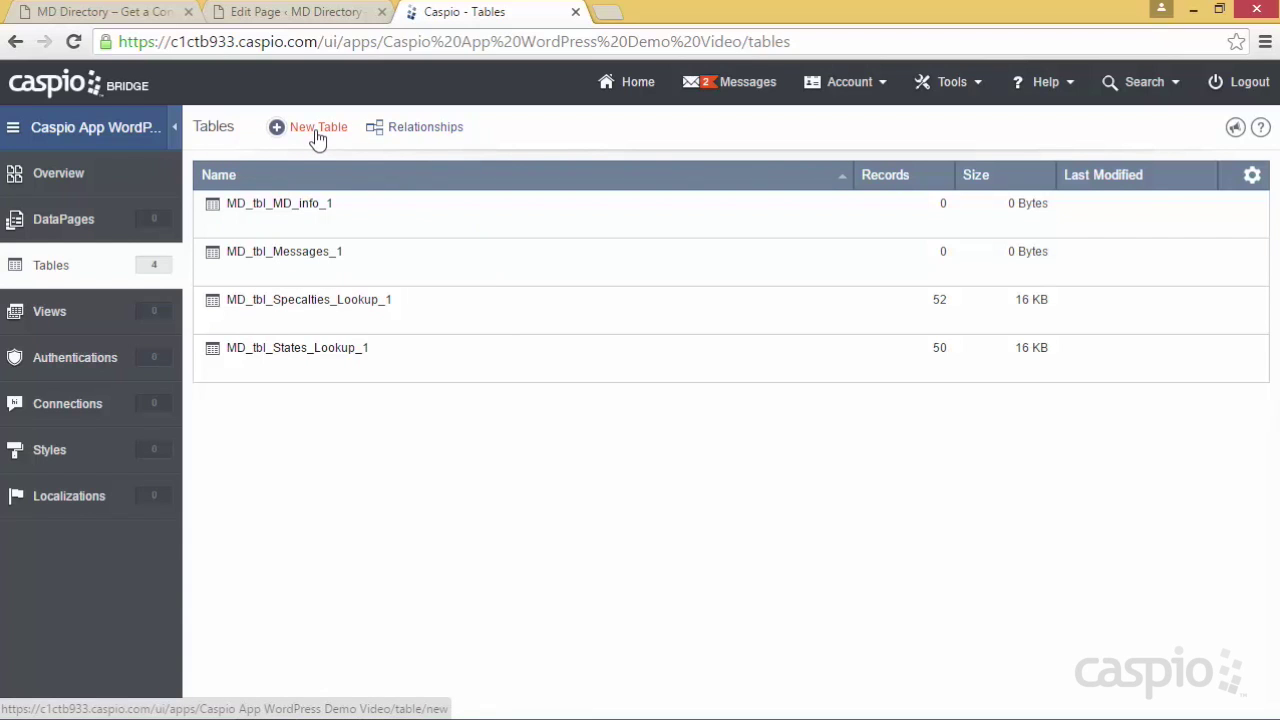
mouse_move(363, 236)
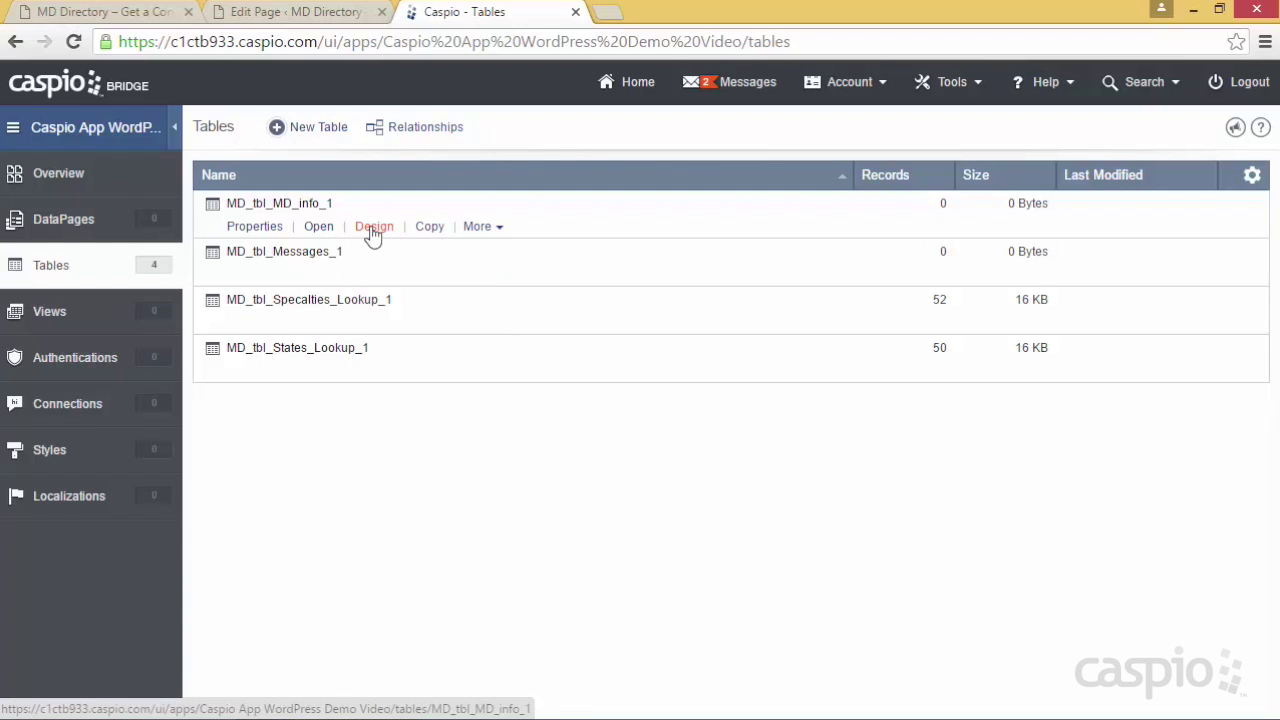
click(373, 228)
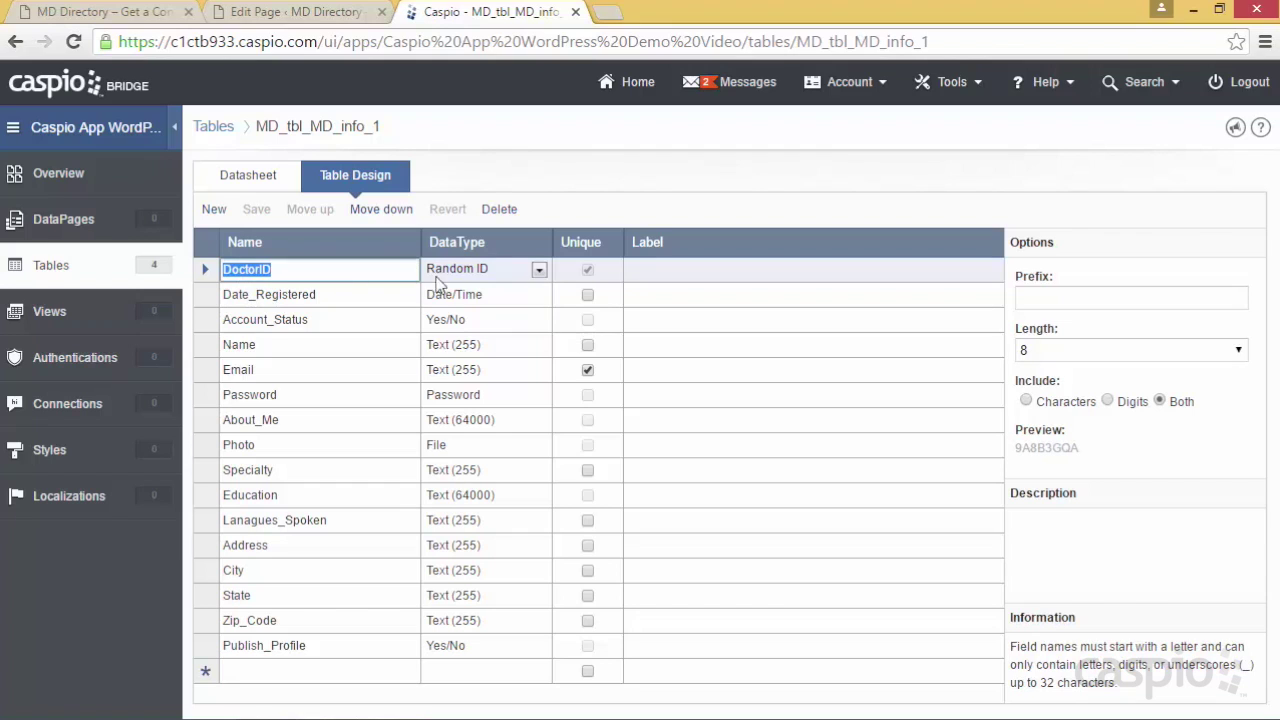
Check the data types of DoctorID (Random ID) and Password, leaving both unchanged
click(538, 270)
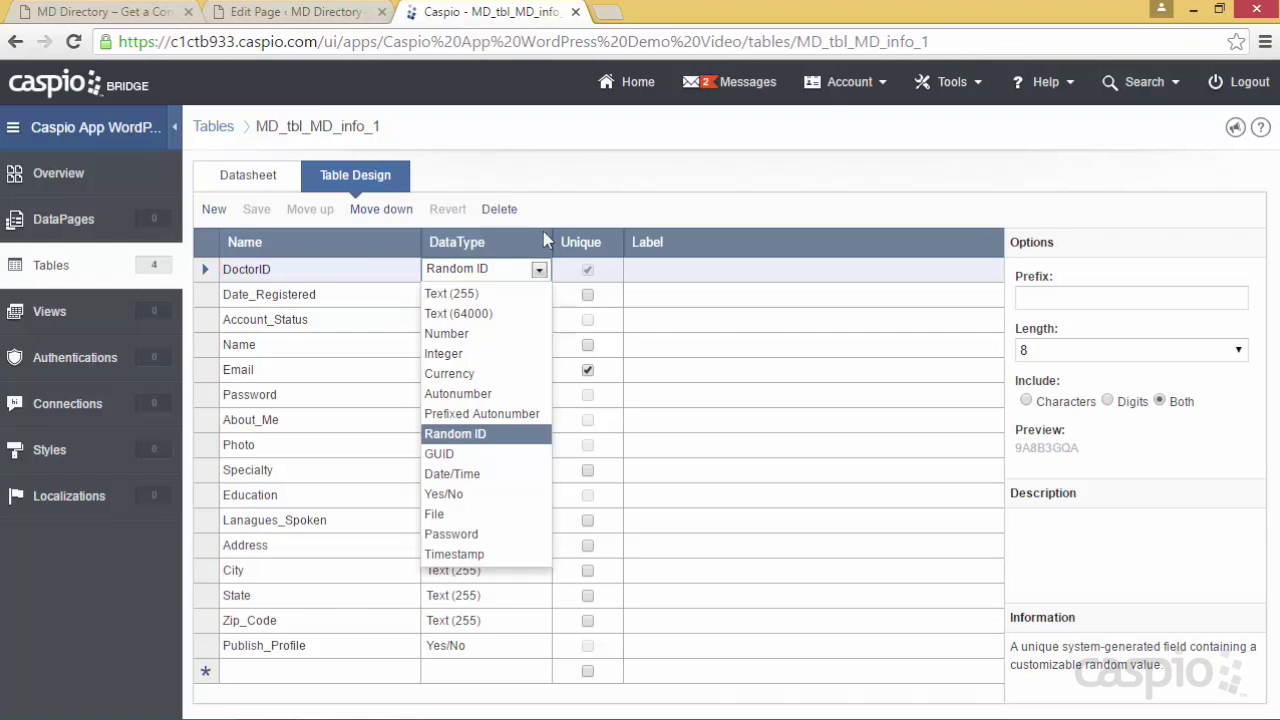
click(563, 183)
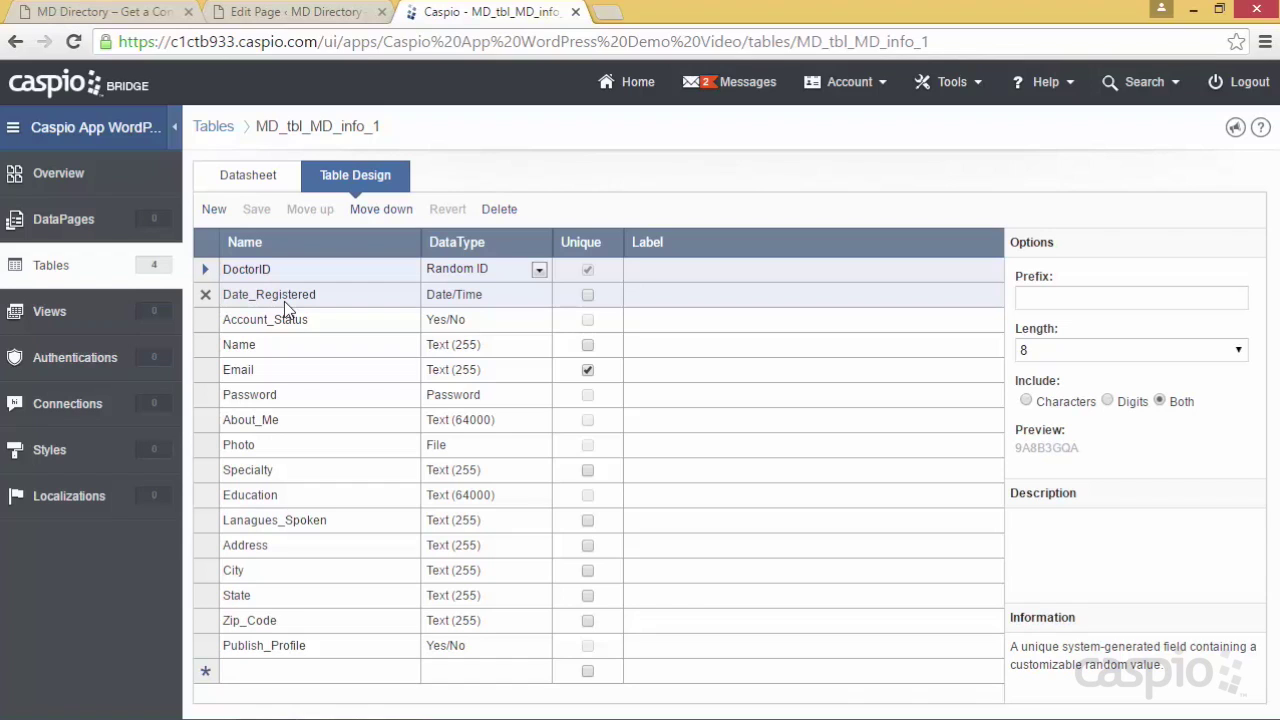
click(287, 322)
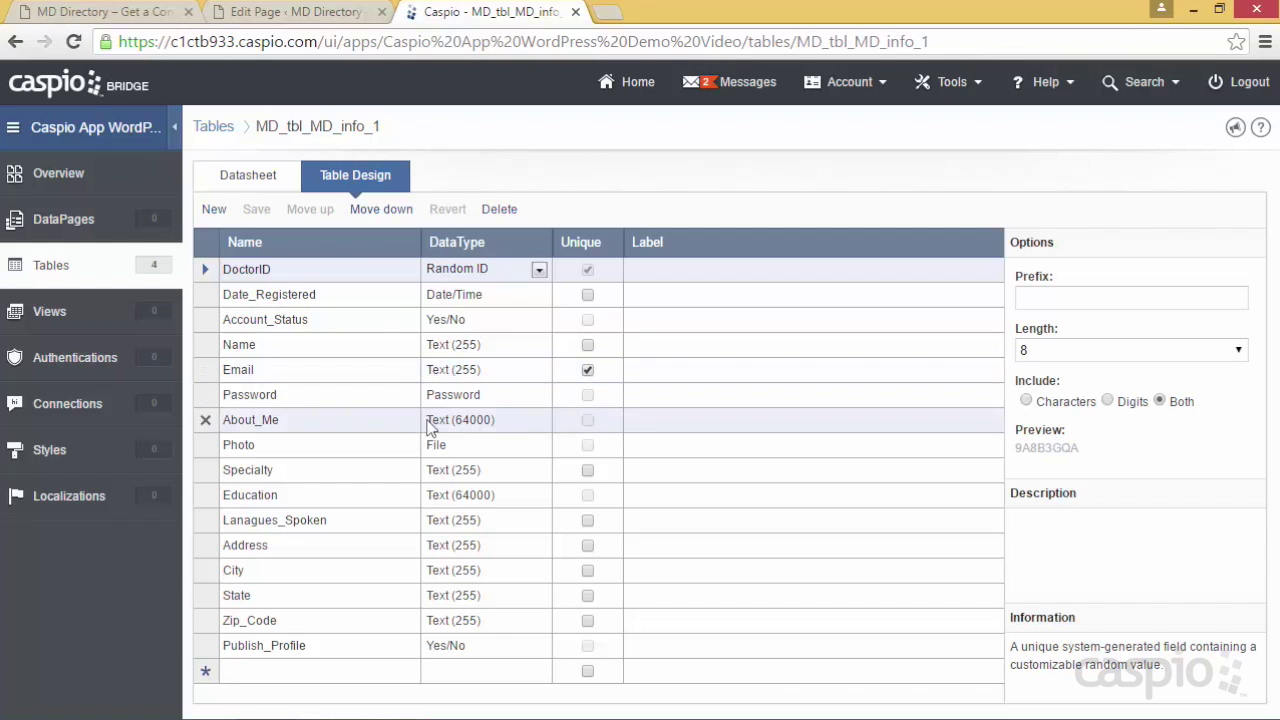
click(296, 403)
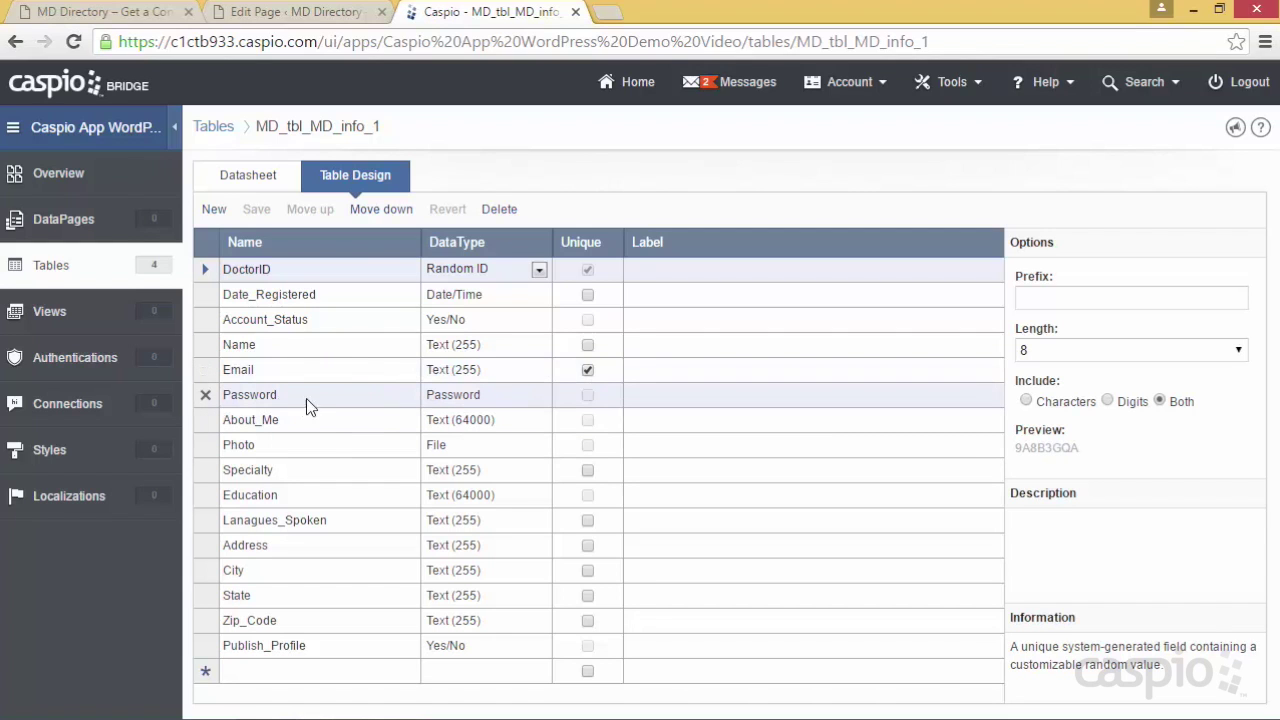
click(497, 400)
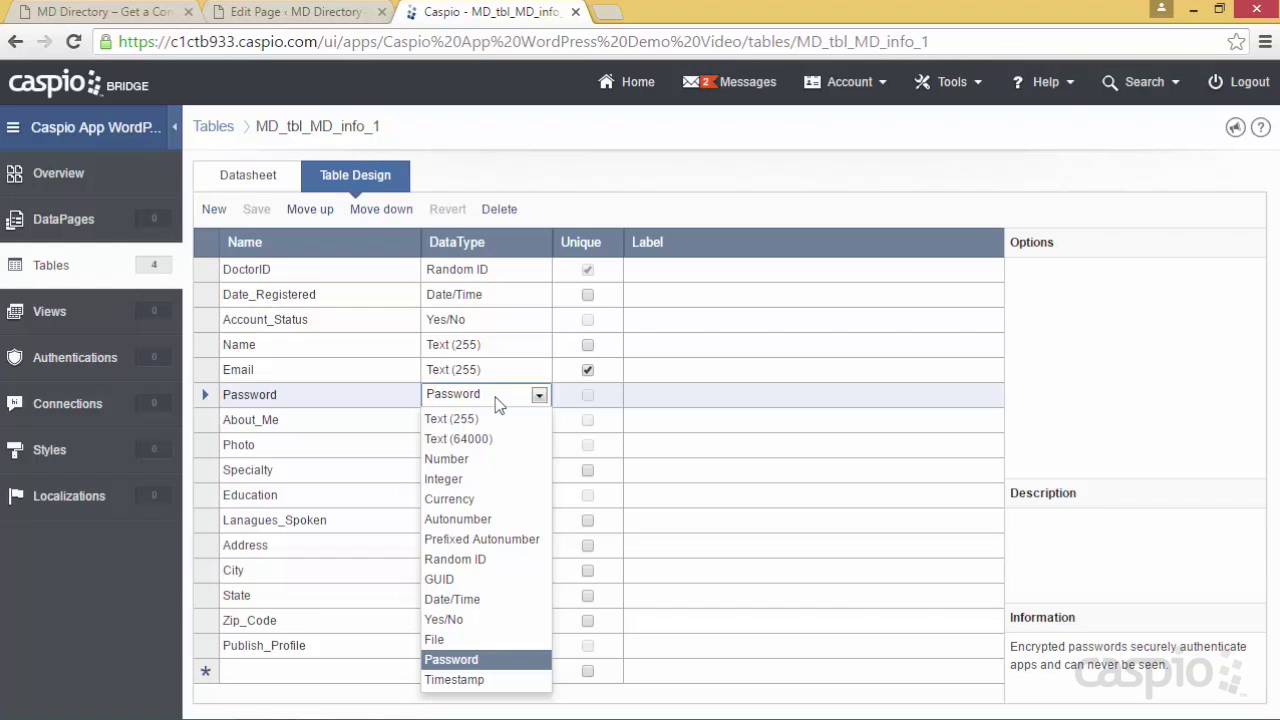
click(561, 165)
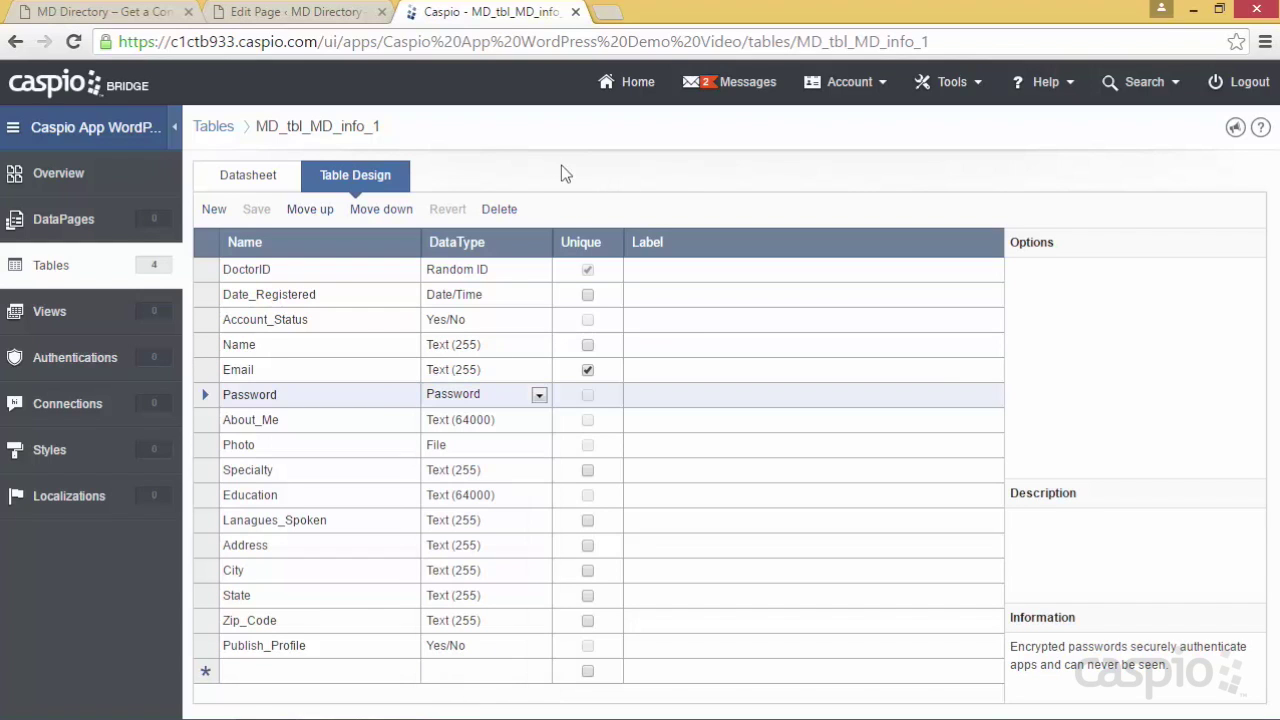
Confirm About_Me stays Text (64000) and Photo stays File, then go back to the Tables list
click(290, 423)
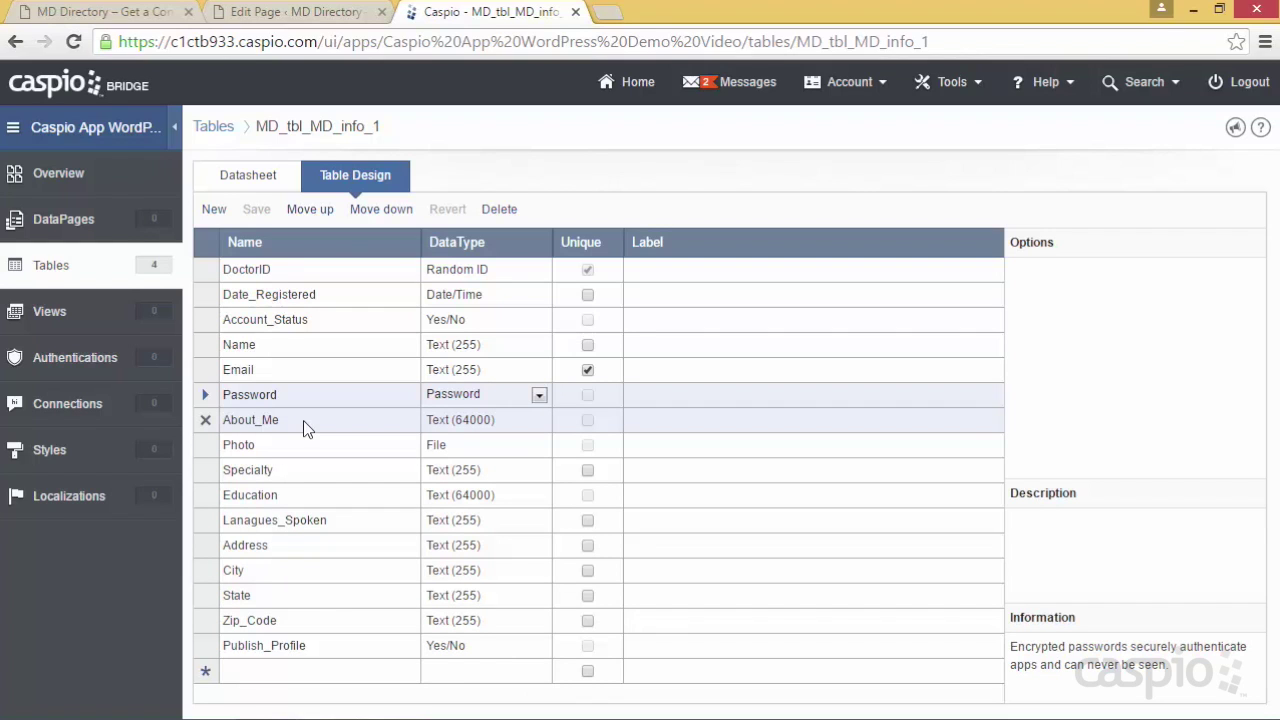
click(510, 425)
click(510, 425)
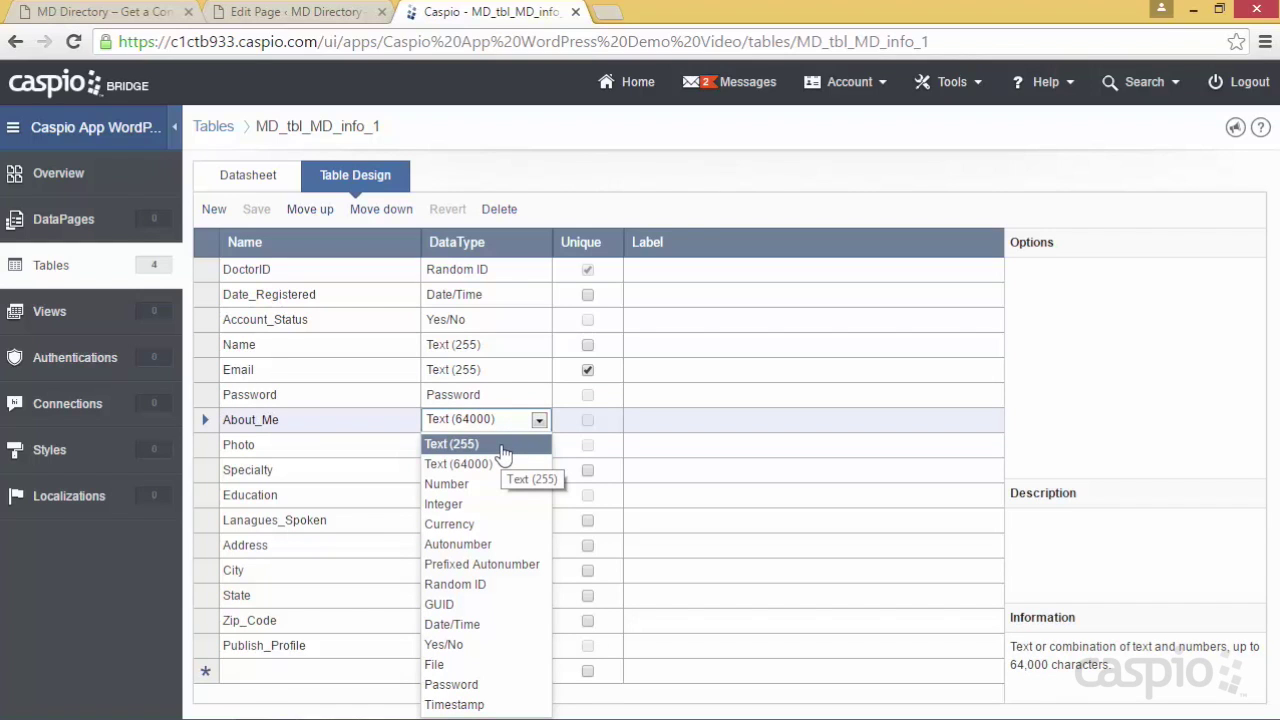
click(492, 464)
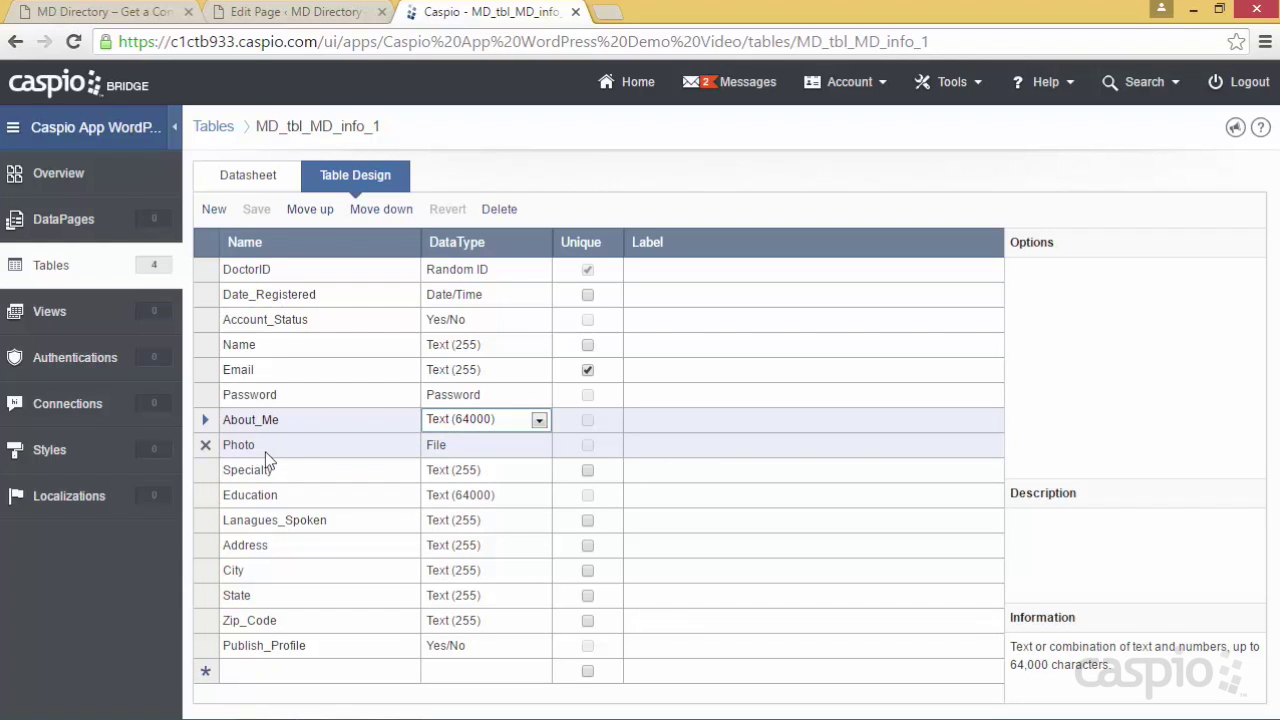
click(490, 455)
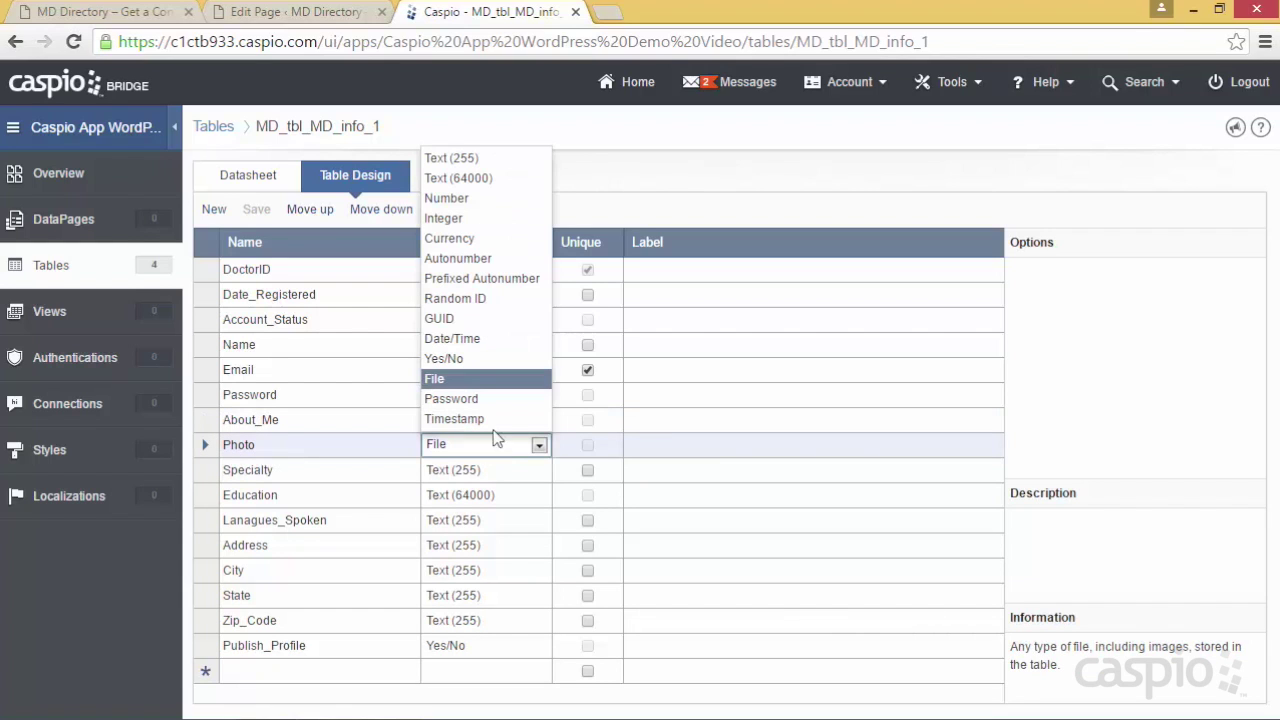
click(486, 381)
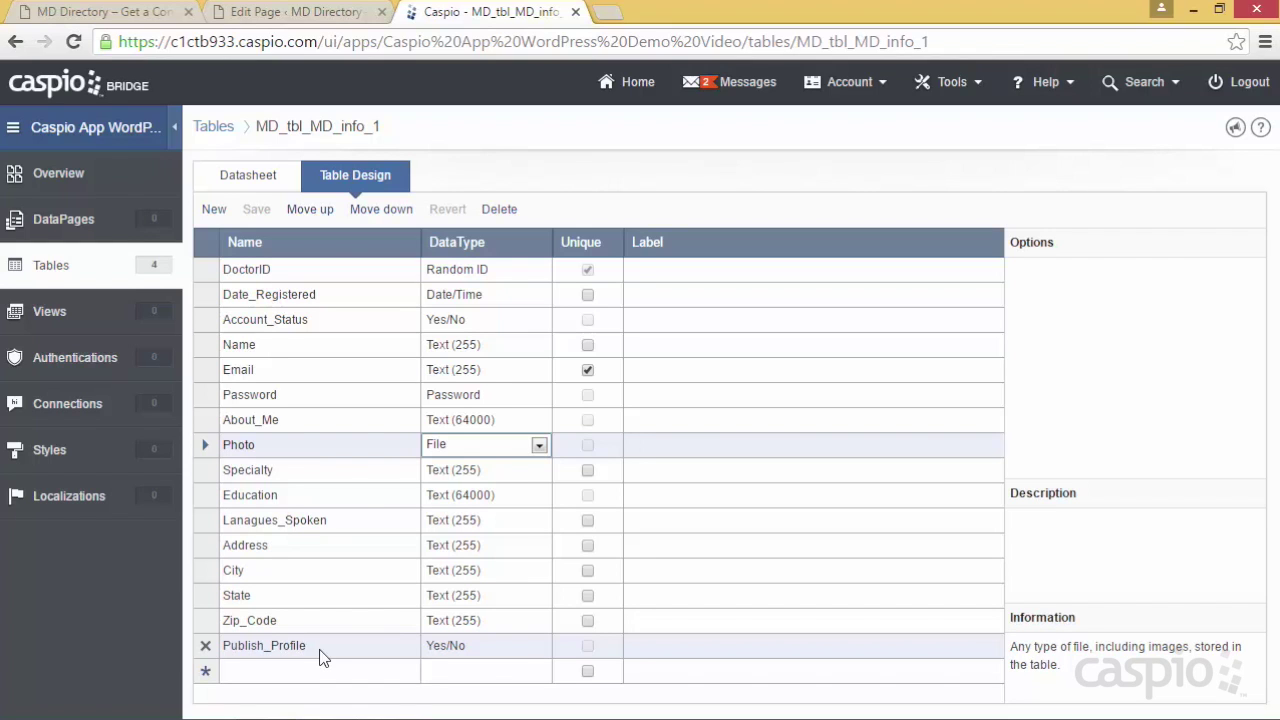
click(78, 265)
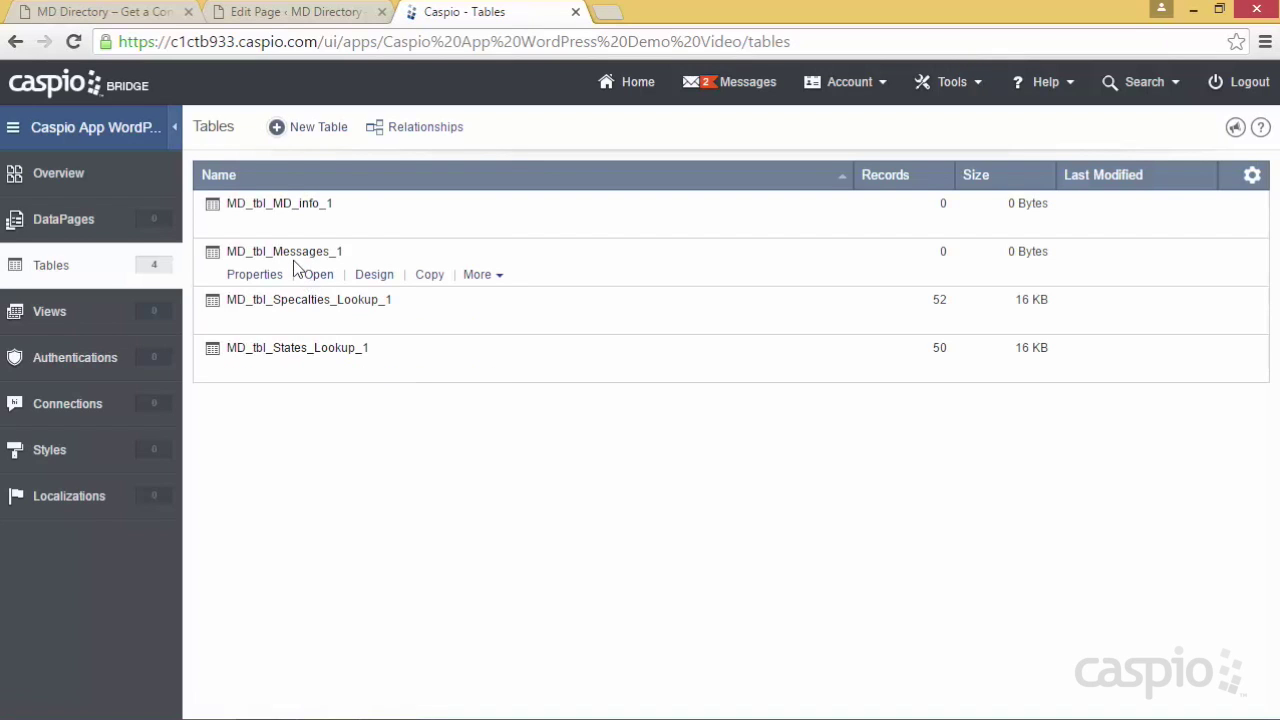
In MD_tbl_Messages_1's design, keep the Message field as Text (64000), then return to Tables
click(374, 276)
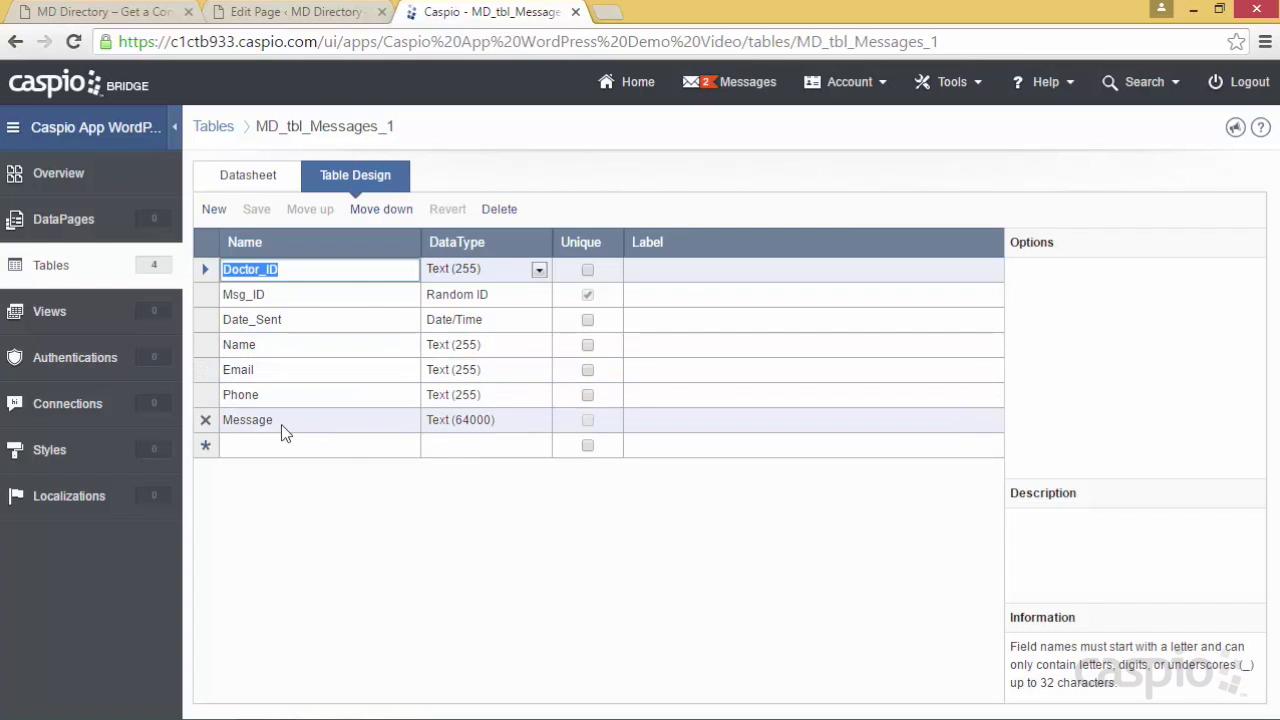
click(466, 423)
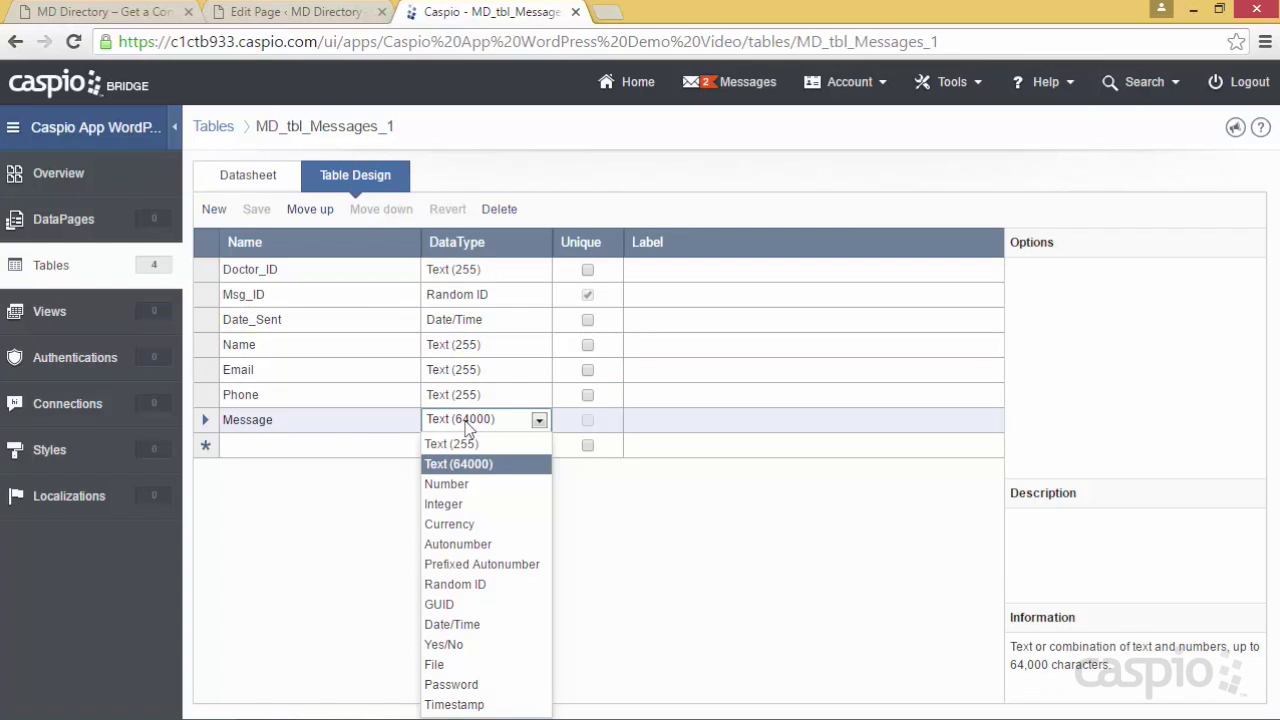
click(466, 426)
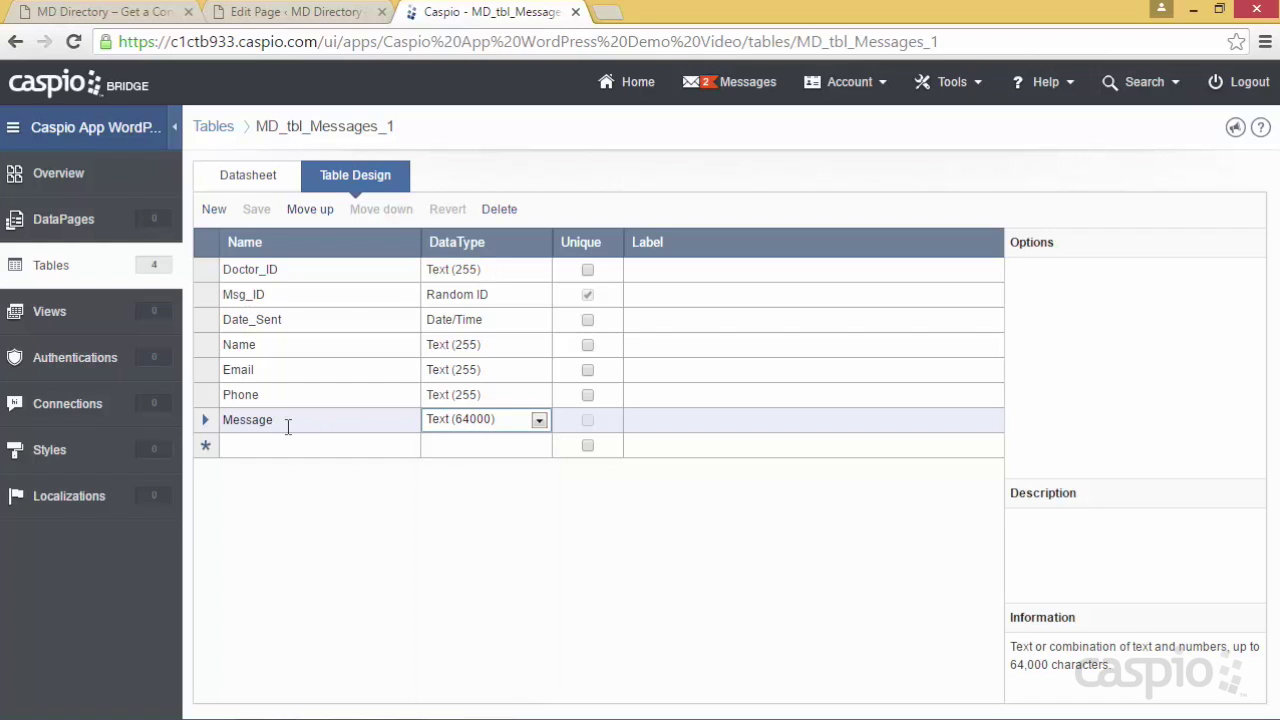
click(55, 272)
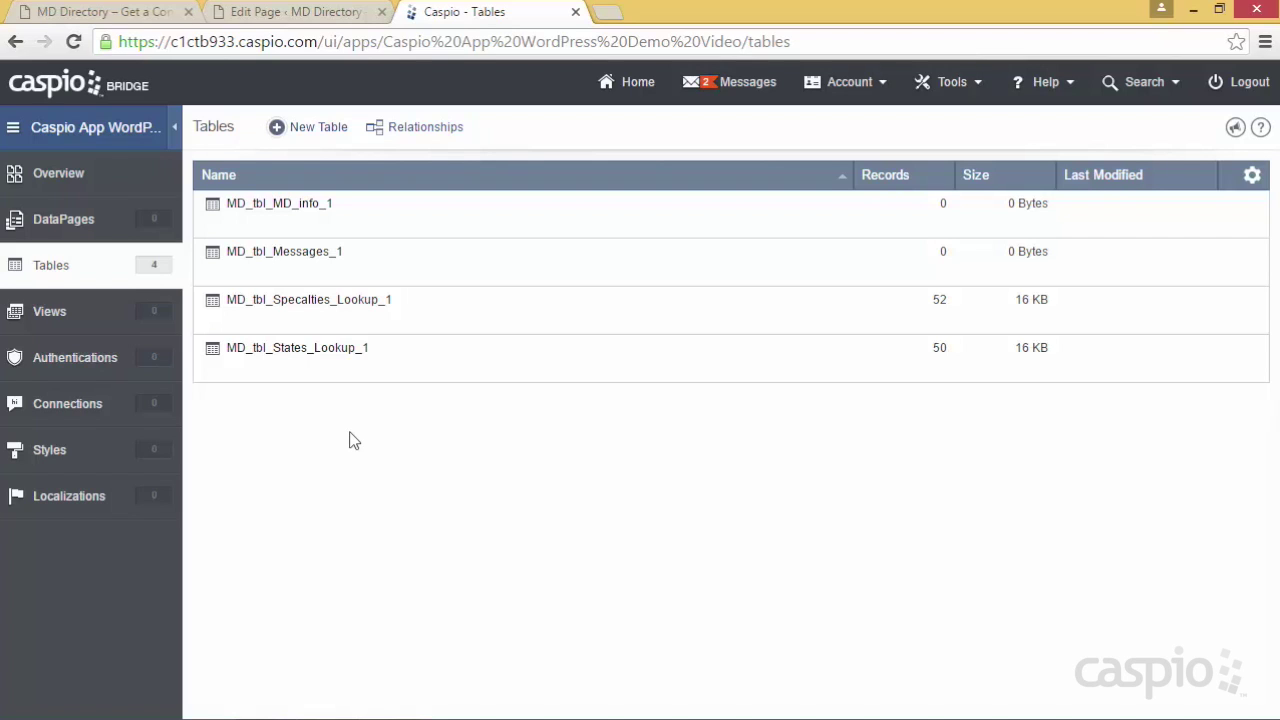
Browse the 52 records in MD_tbl_Specalties_Lookup_1's Datasheet, then return to the Tables list
mouse_move(310, 312)
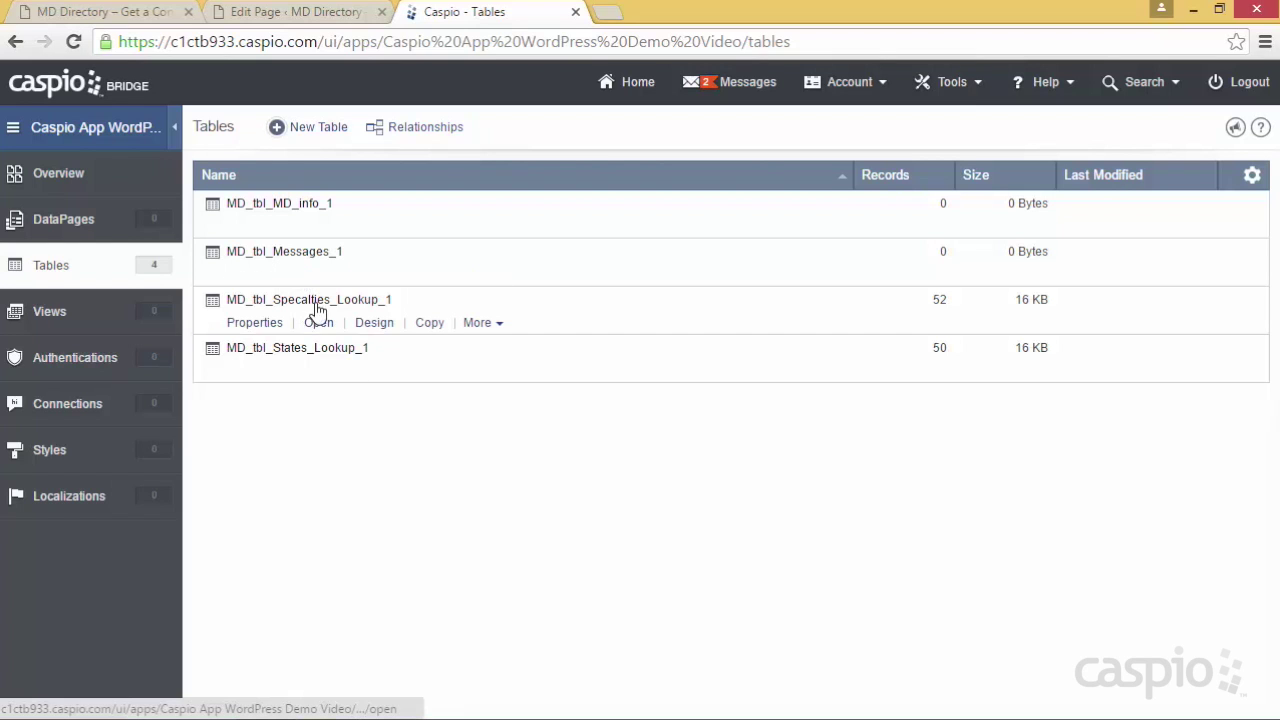
click(365, 332)
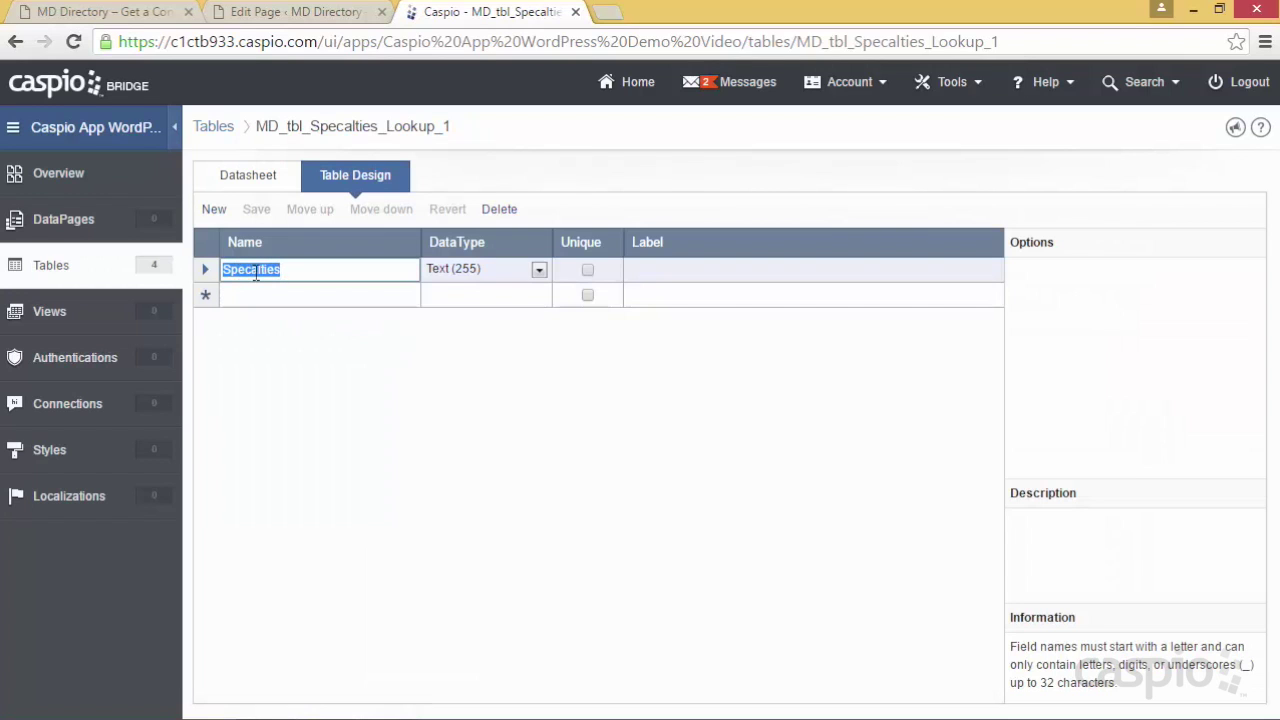
click(250, 186)
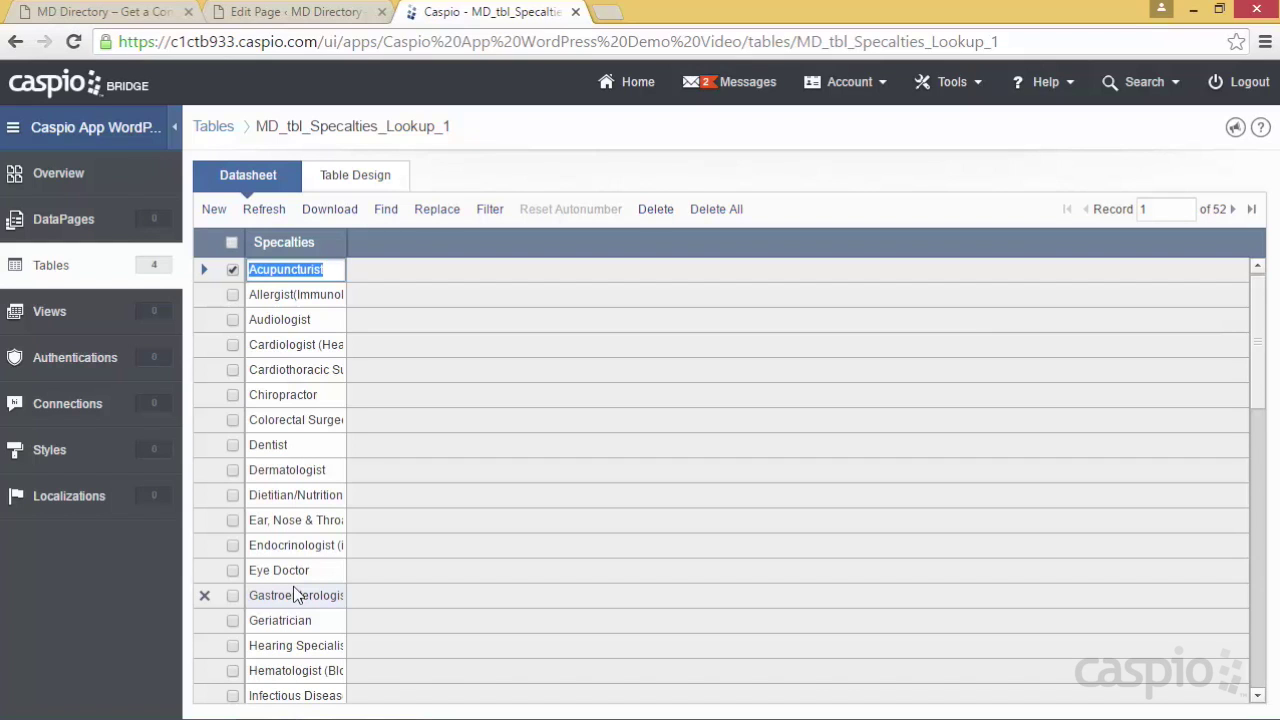
click(50, 266)
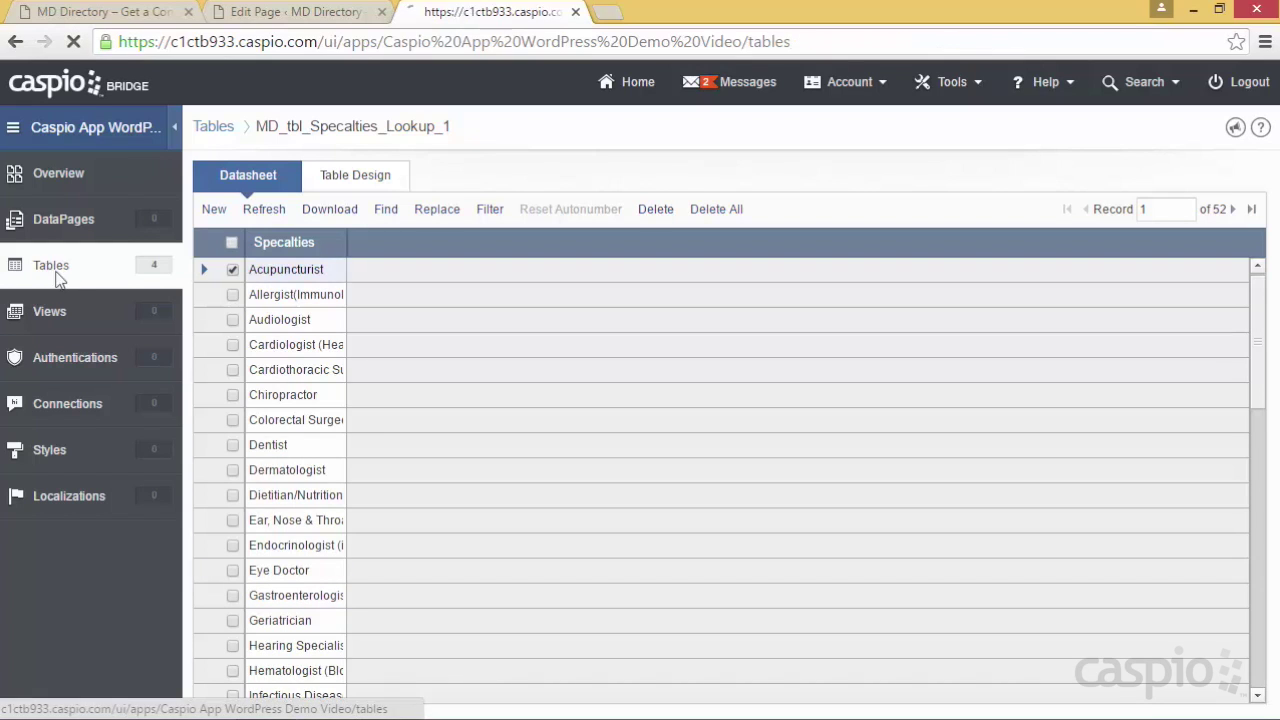
View the 50 states in MD_tbl_States_Lookup_1's Datasheet, then reopen MD_tbl_MD_info_1's field design
mouse_move(263, 351)
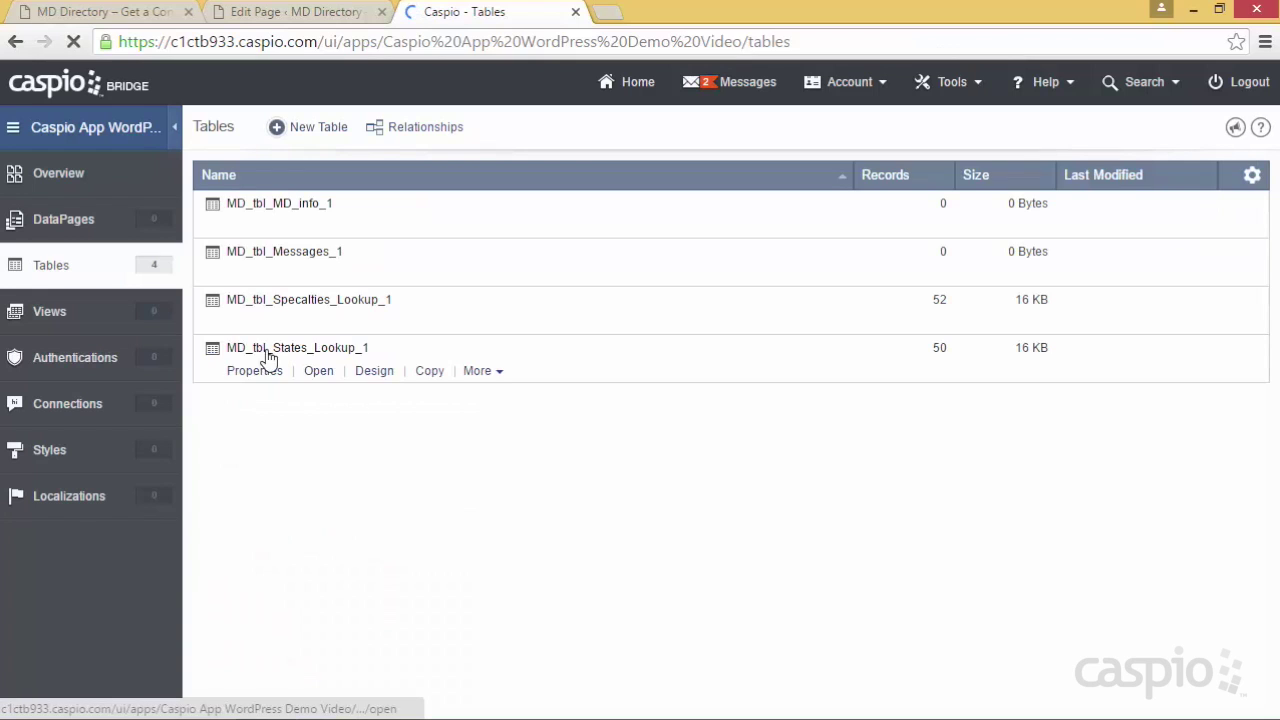
click(375, 373)
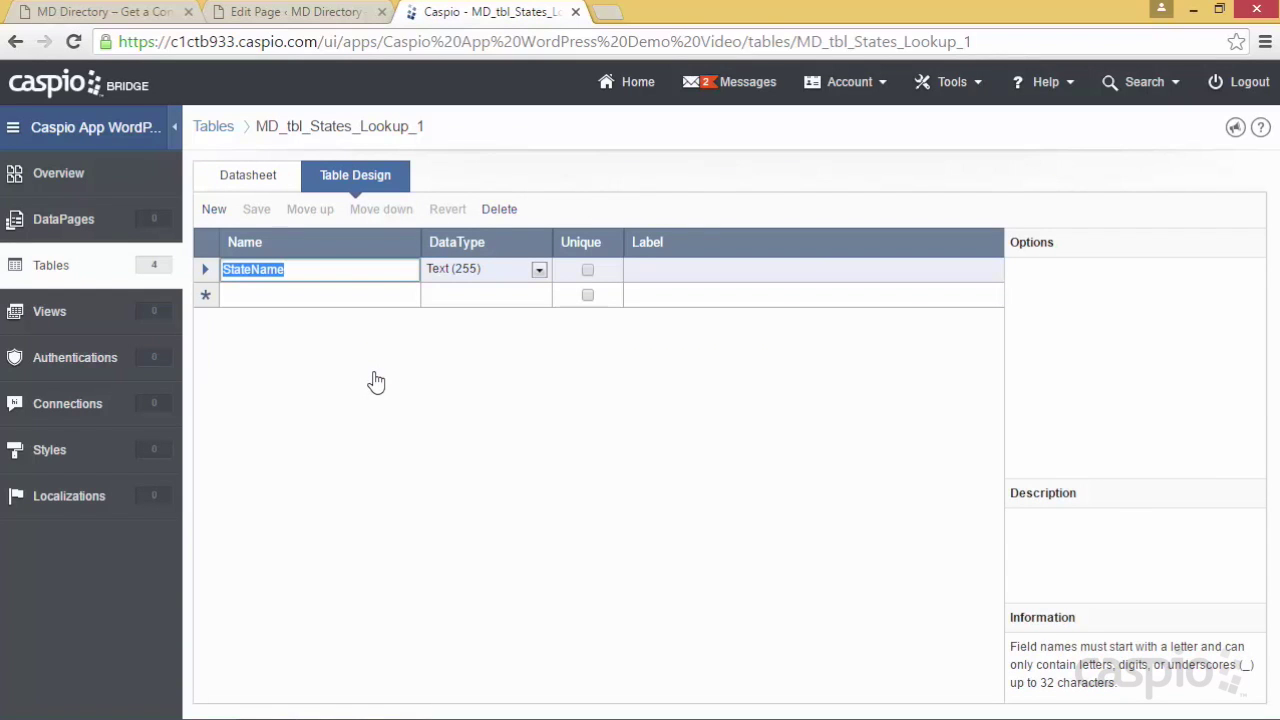
click(262, 184)
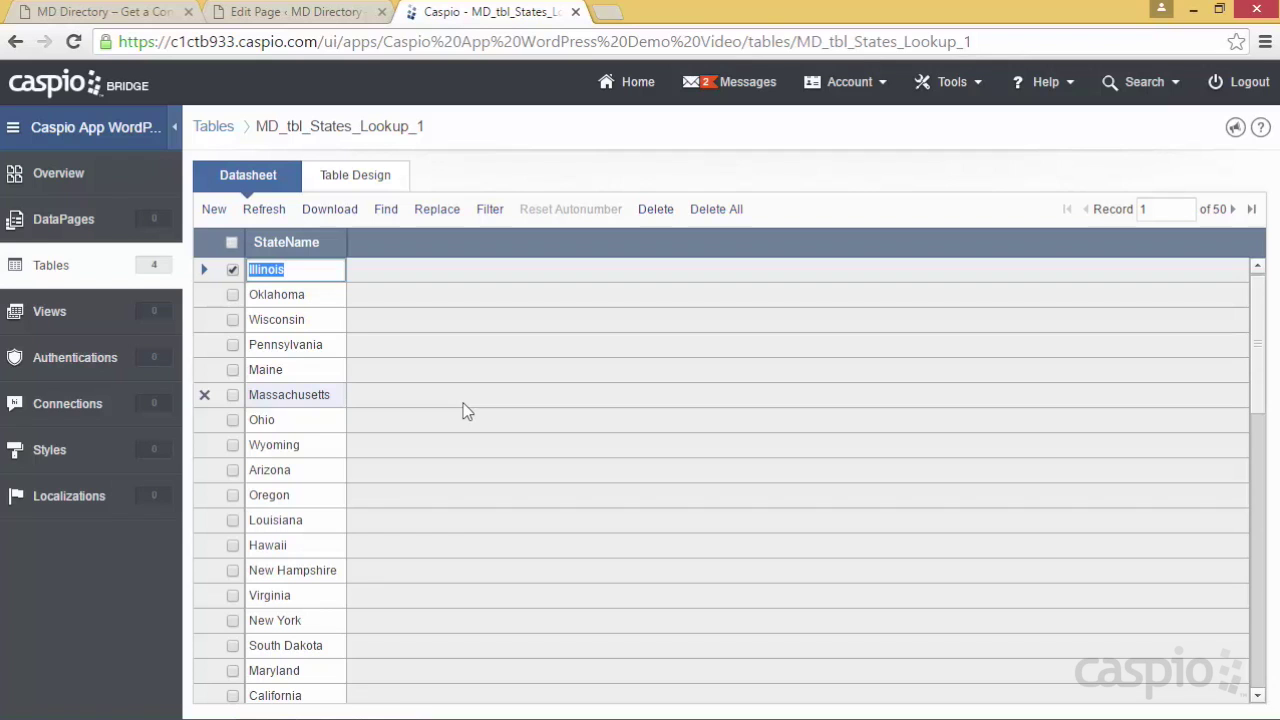
click(52, 272)
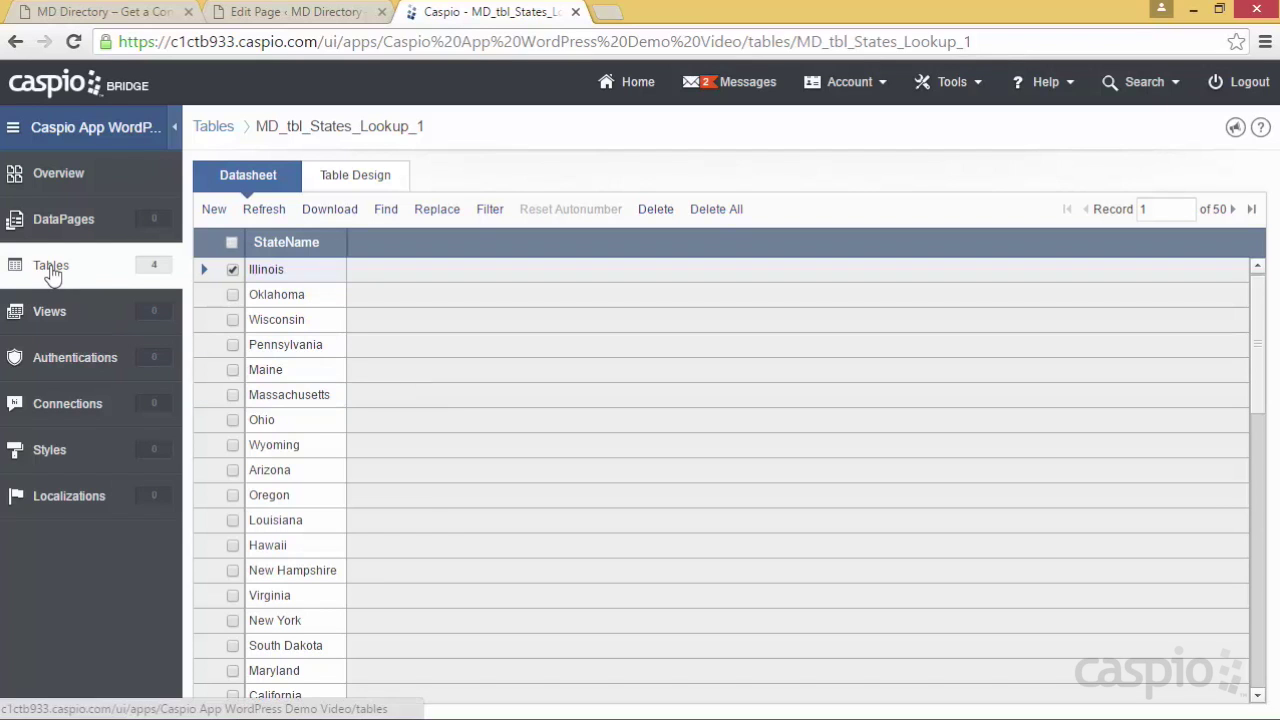
click(372, 228)
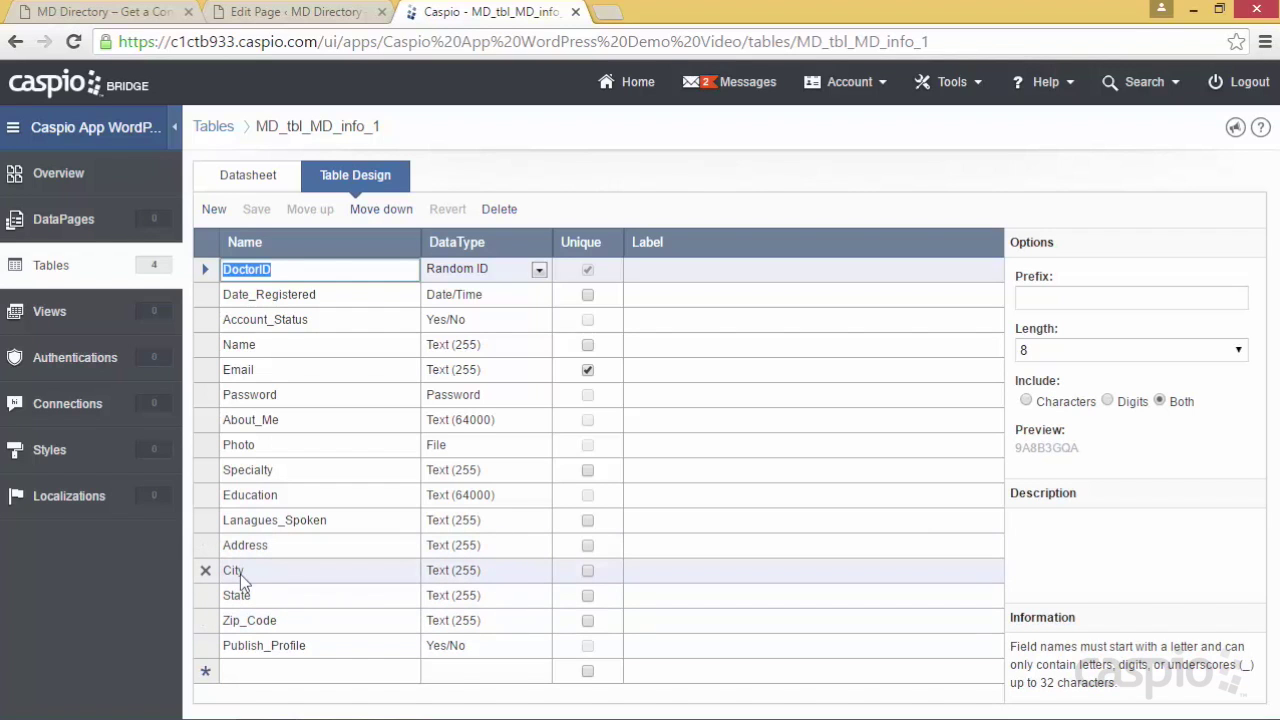
Return to Tables and open the Relationships diagram linking MD_tbl_MD_info to the lookup and messages tables
click(50, 265)
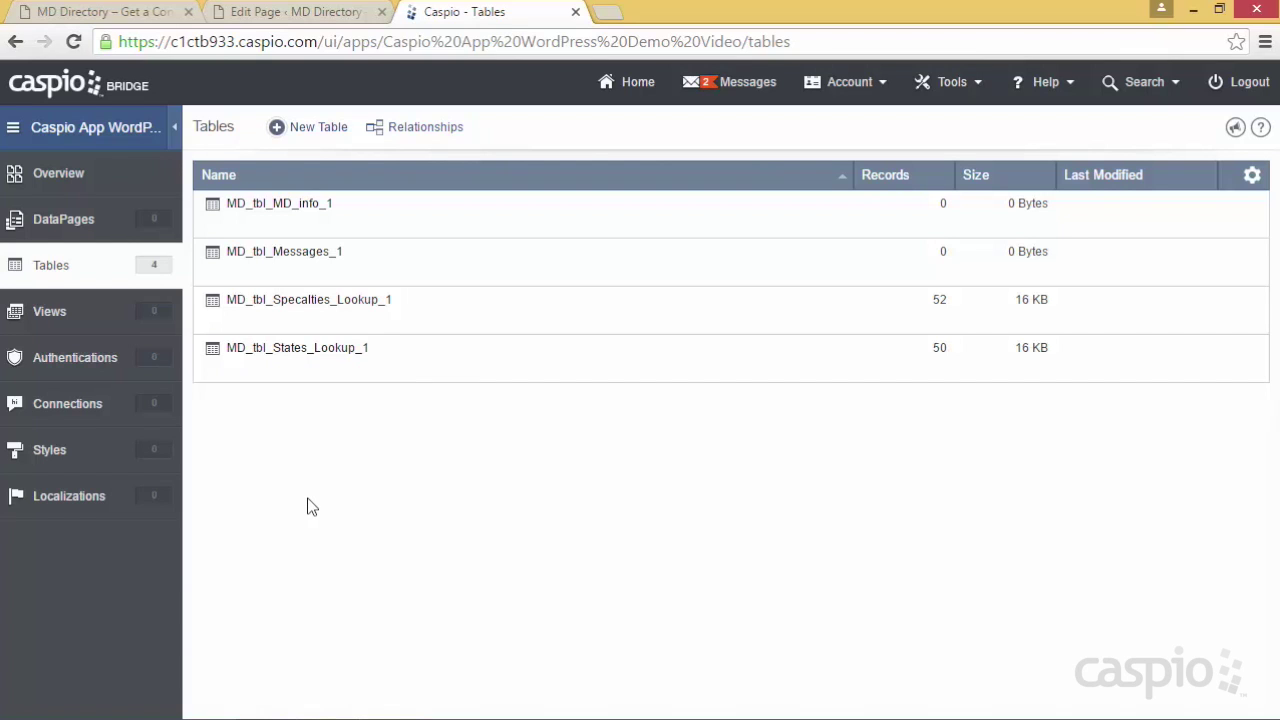
click(415, 130)
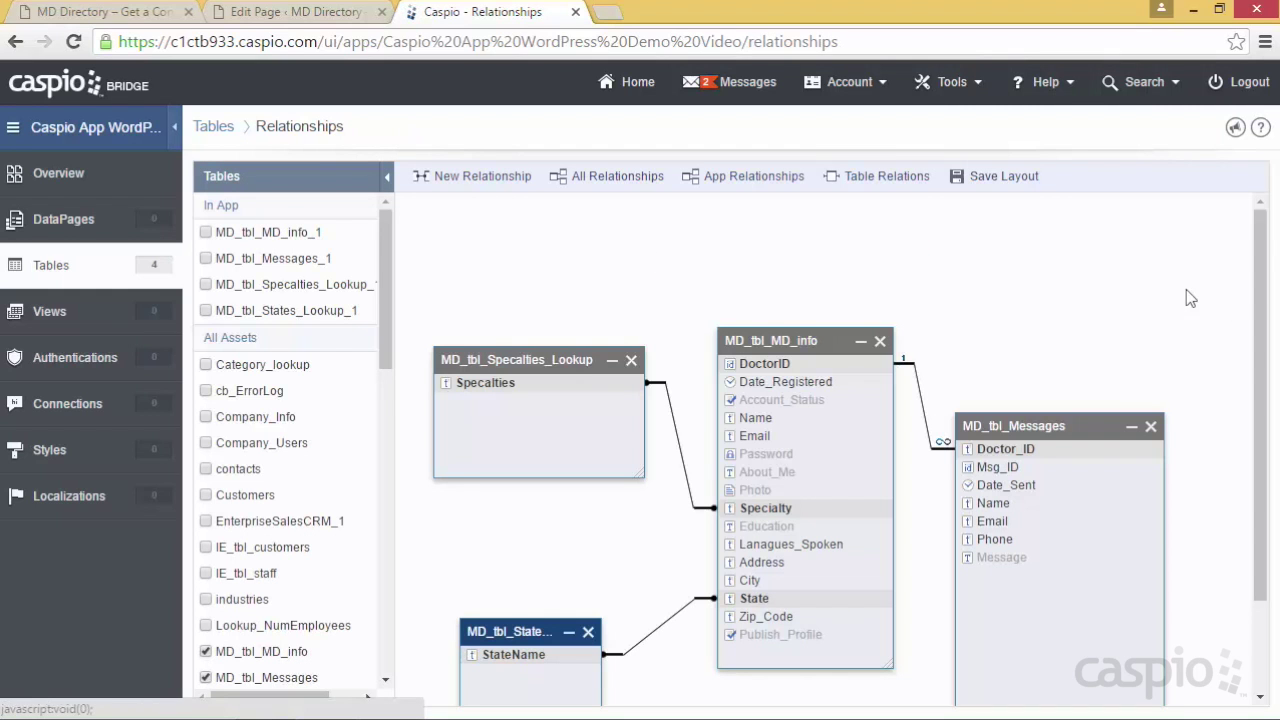
drag(1265, 318, 1270, 397)
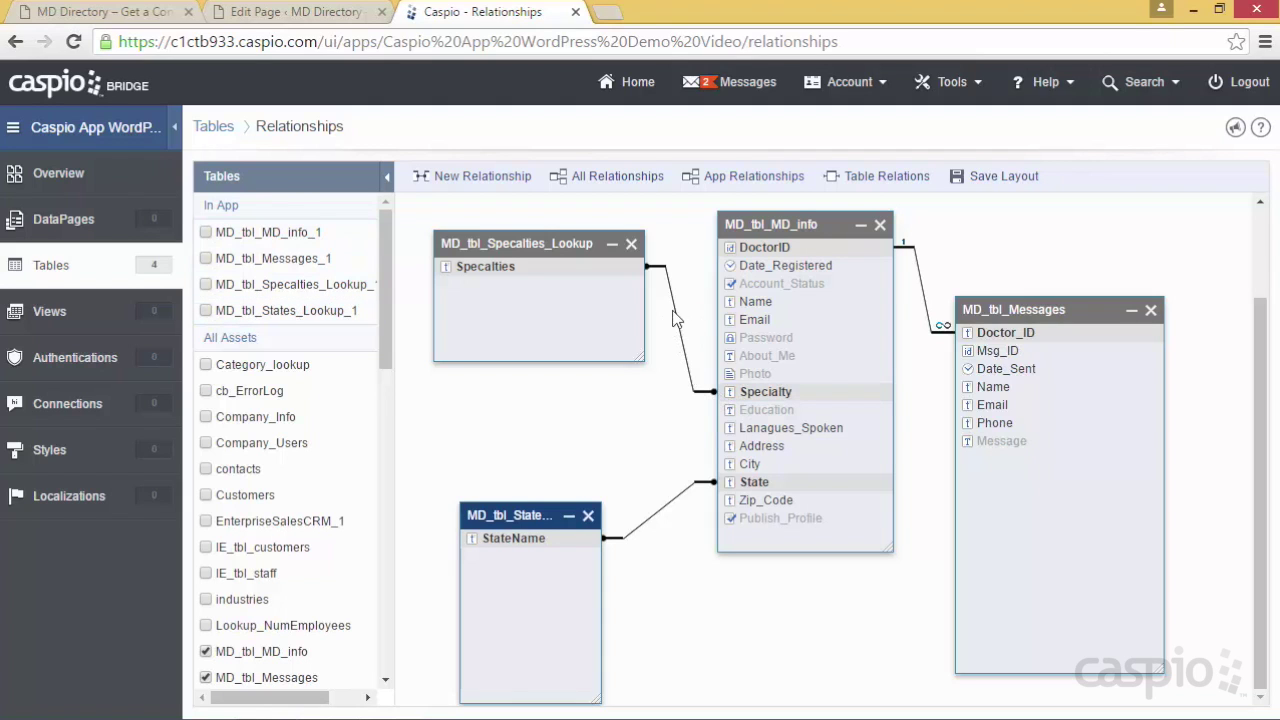
drag(874, 250, 900, 268)
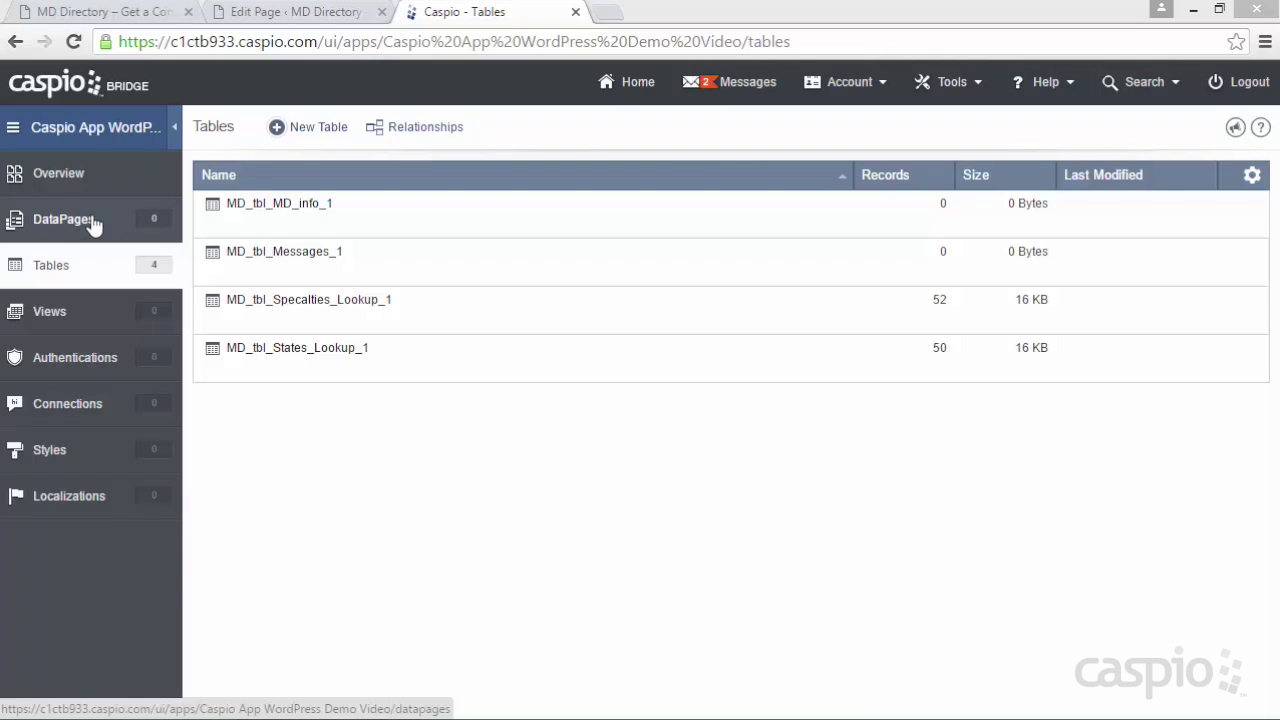
Move from the table list to the app's DataPages section, which has no DataPages yet
mouse_move(235, 238)
mouse_move(237, 372)
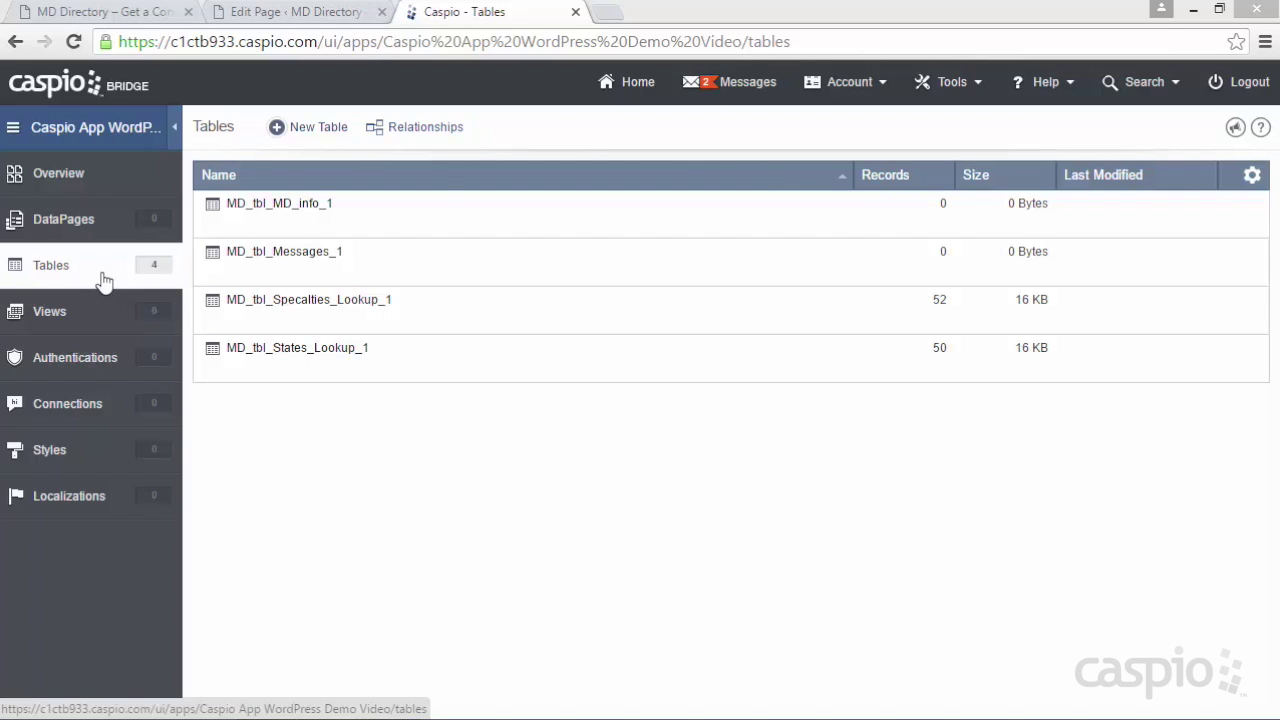
click(89, 231)
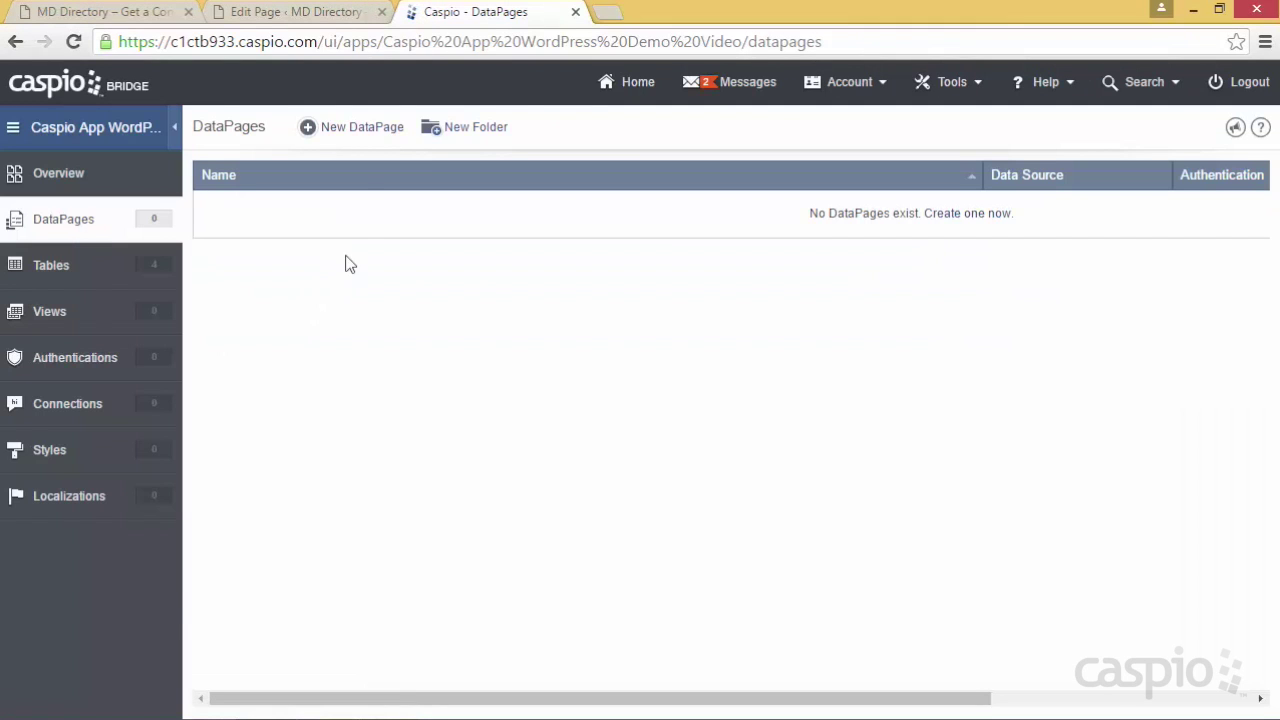
Launch the DataPage Wizard to reach its DataPage Type choices
click(362, 136)
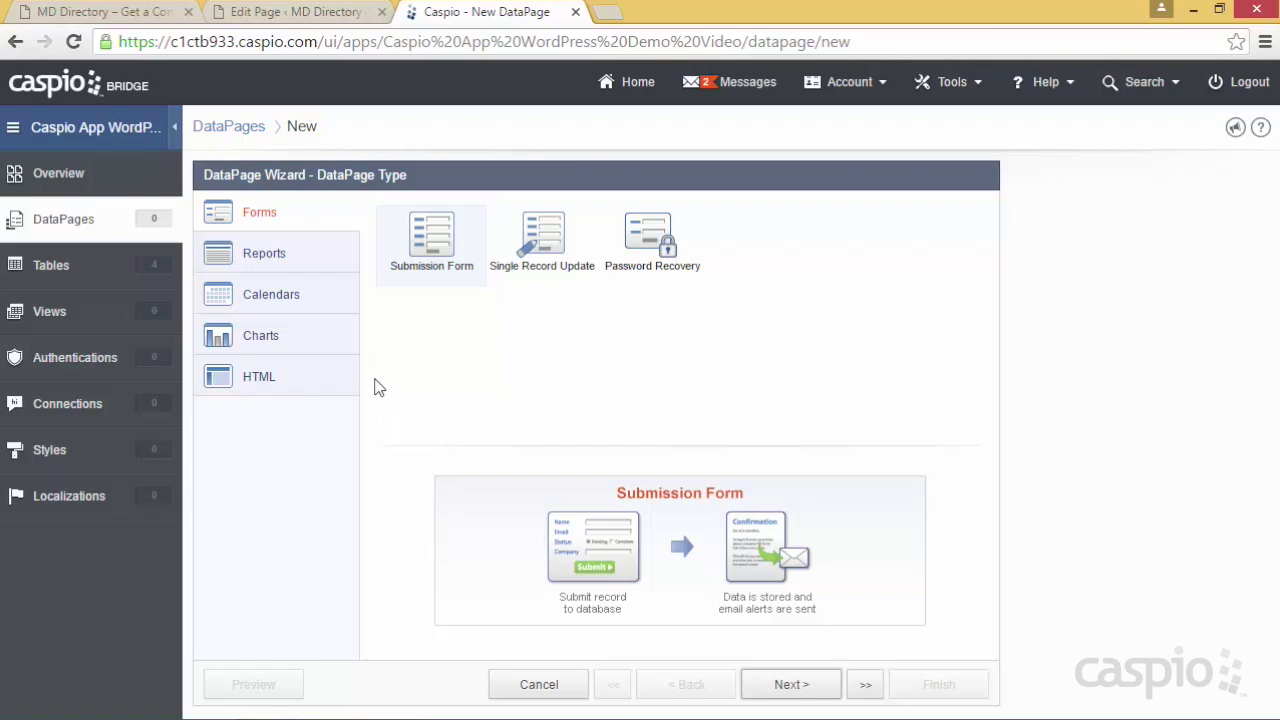
Browse the Report, Calendar, Chart and HTML DataPage types, then continue with Submission Form
click(345, 255)
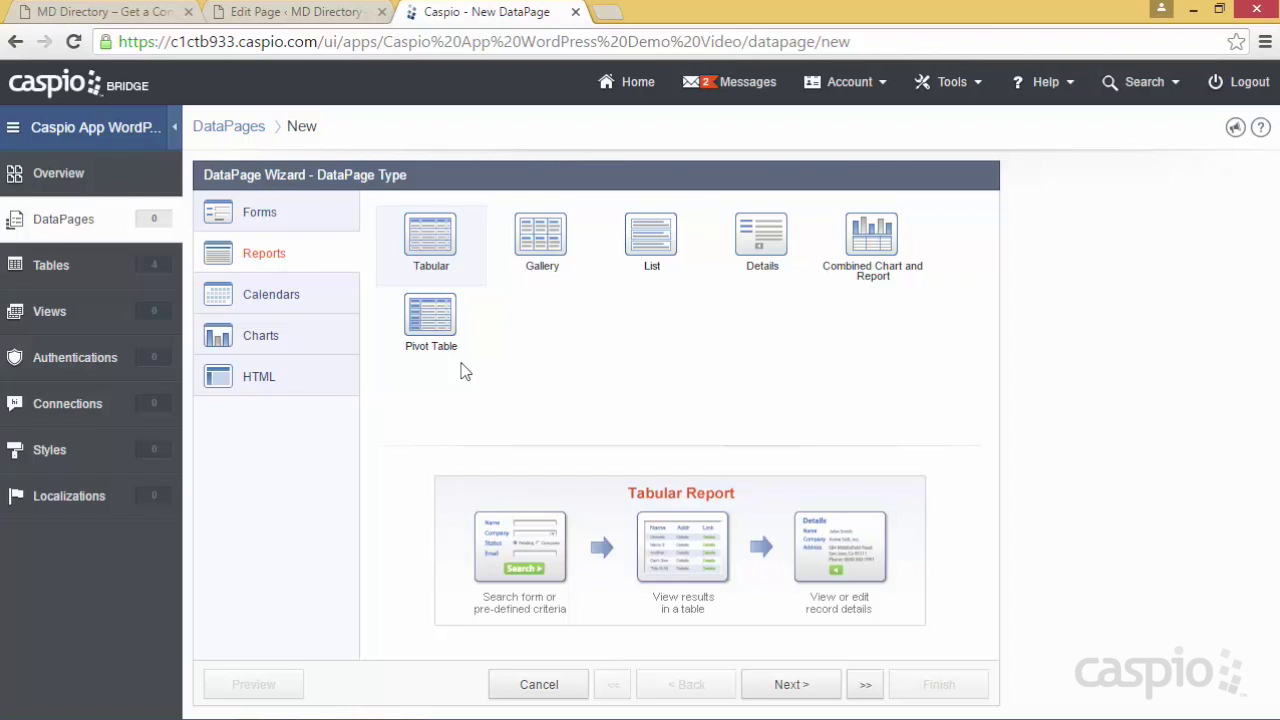
click(290, 296)
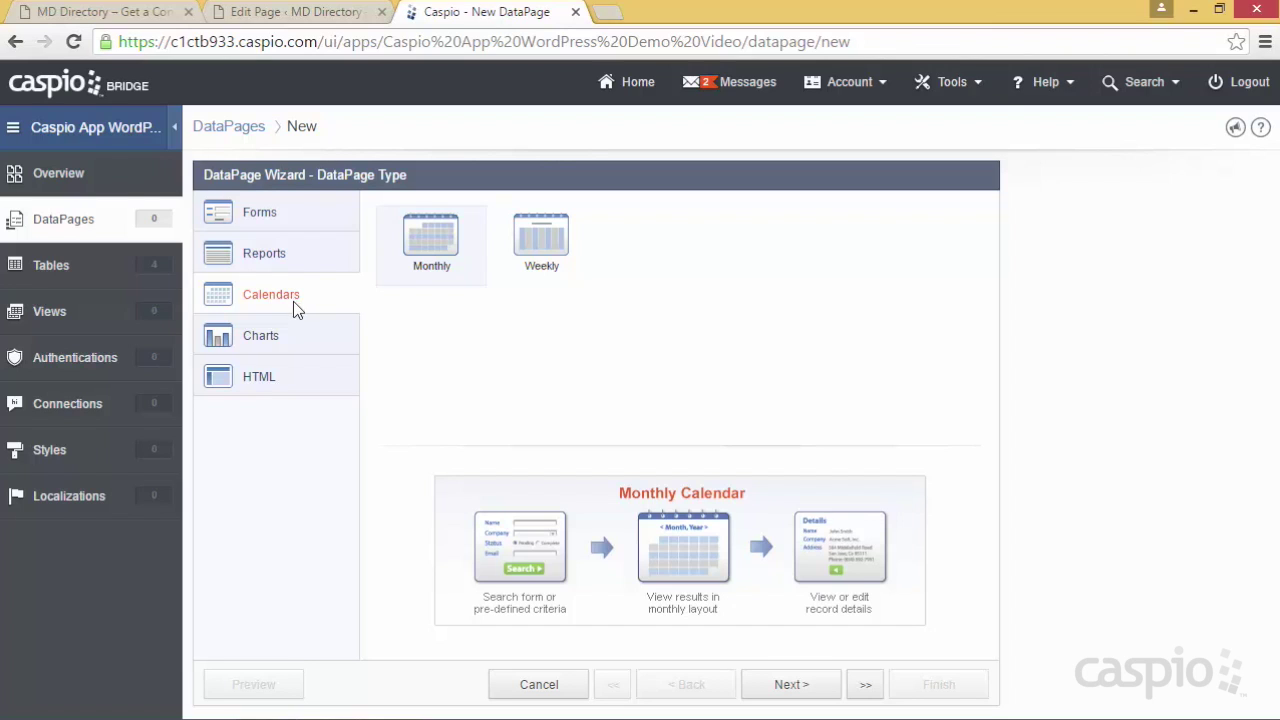
click(292, 337)
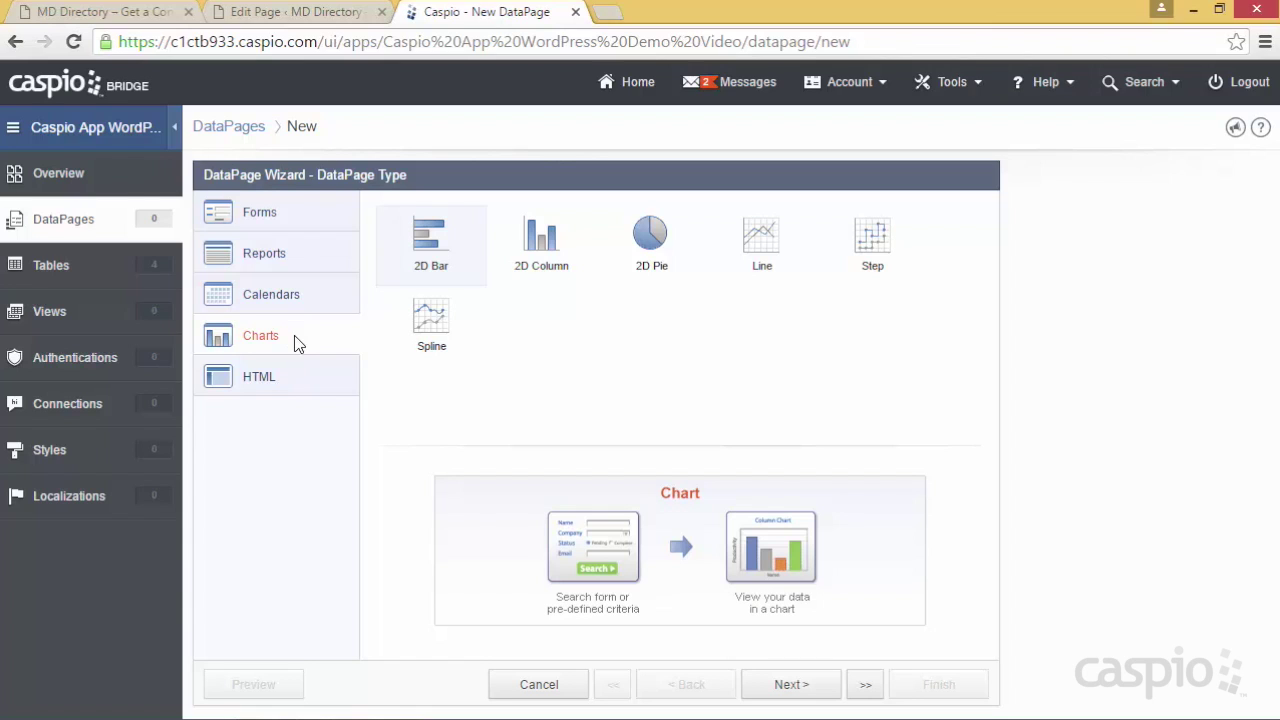
click(300, 385)
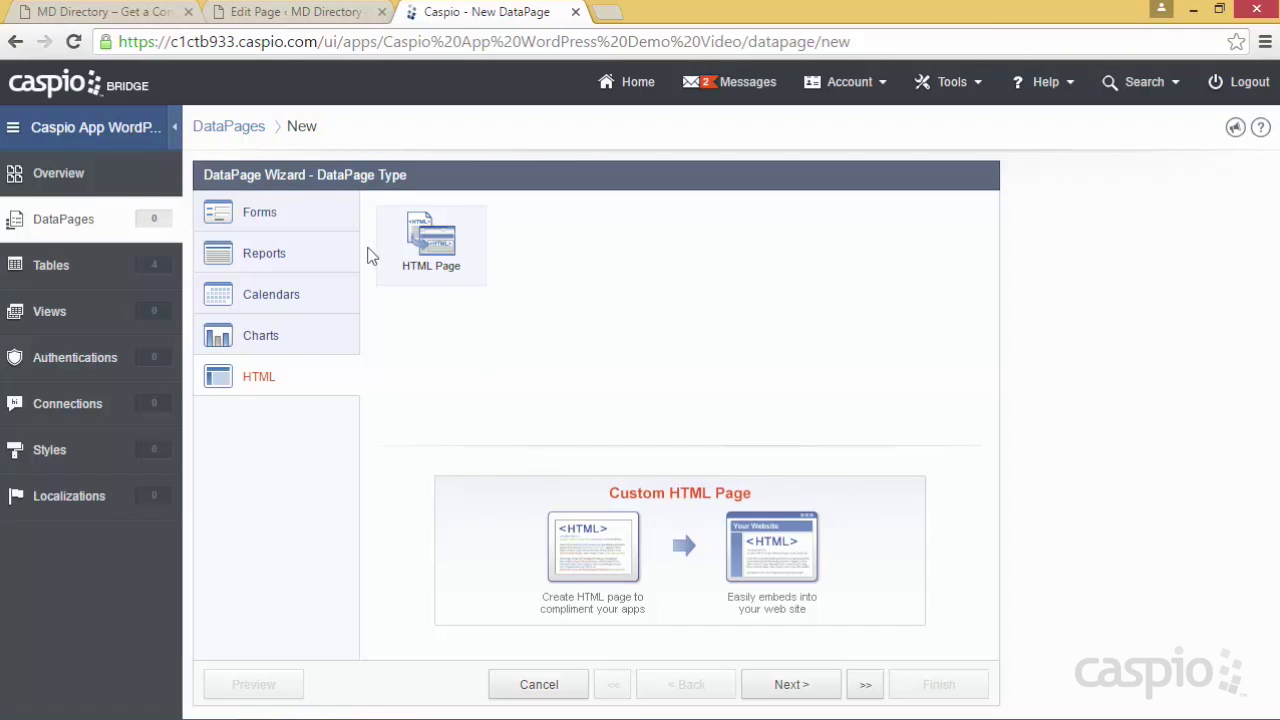
click(322, 228)
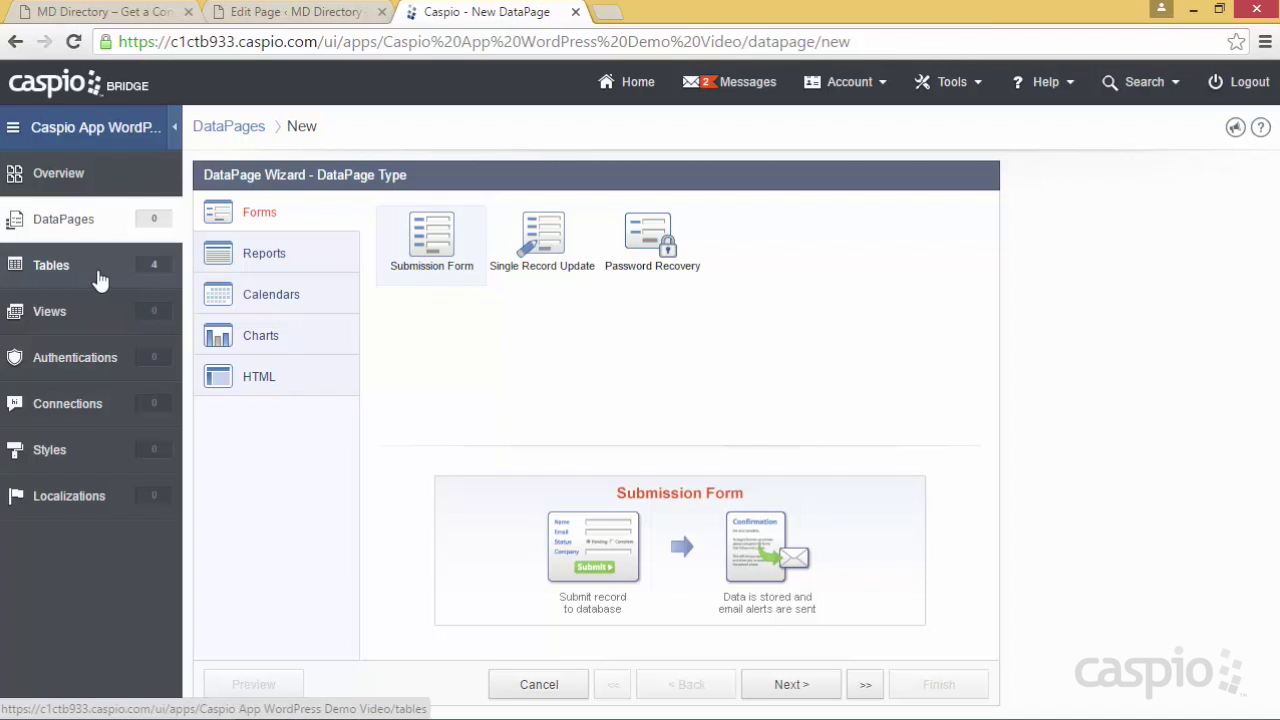
click(793, 681)
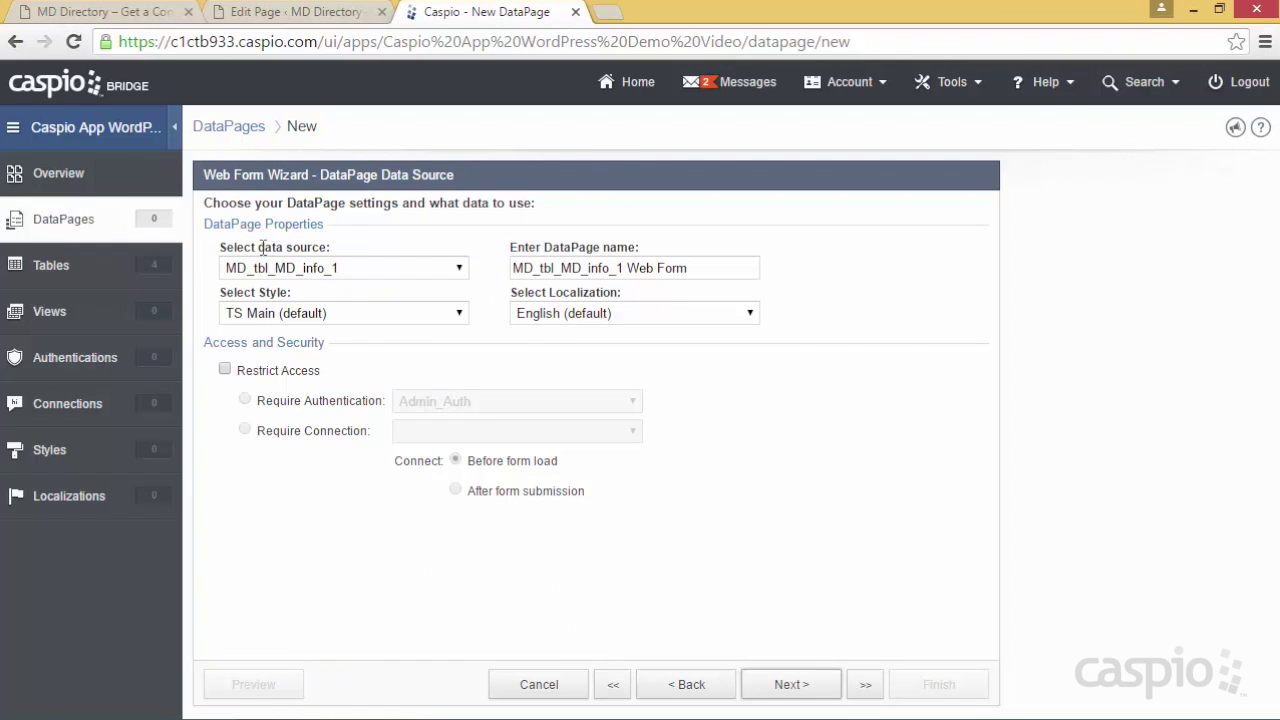
Keep MD_tbl_MD_info_1 as the data source and name the DataPage 'MD Registration Form'
drag(257, 247, 337, 249)
click(352, 265)
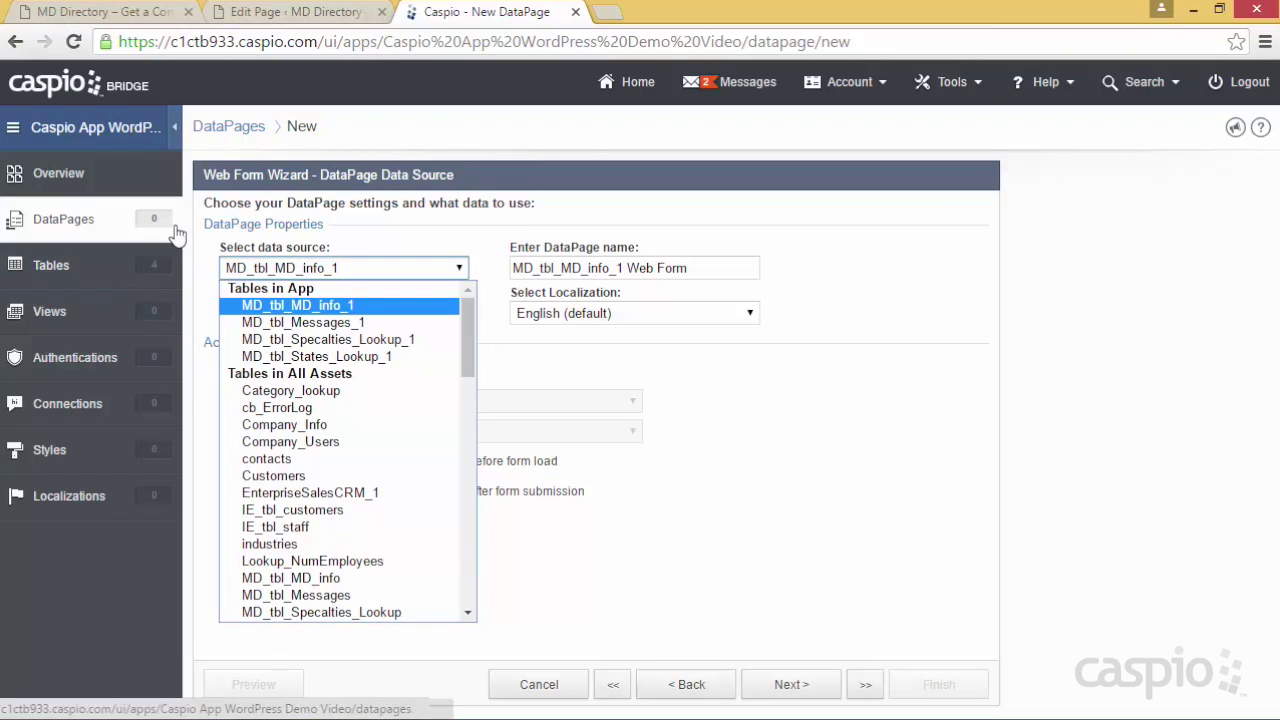
click(325, 305)
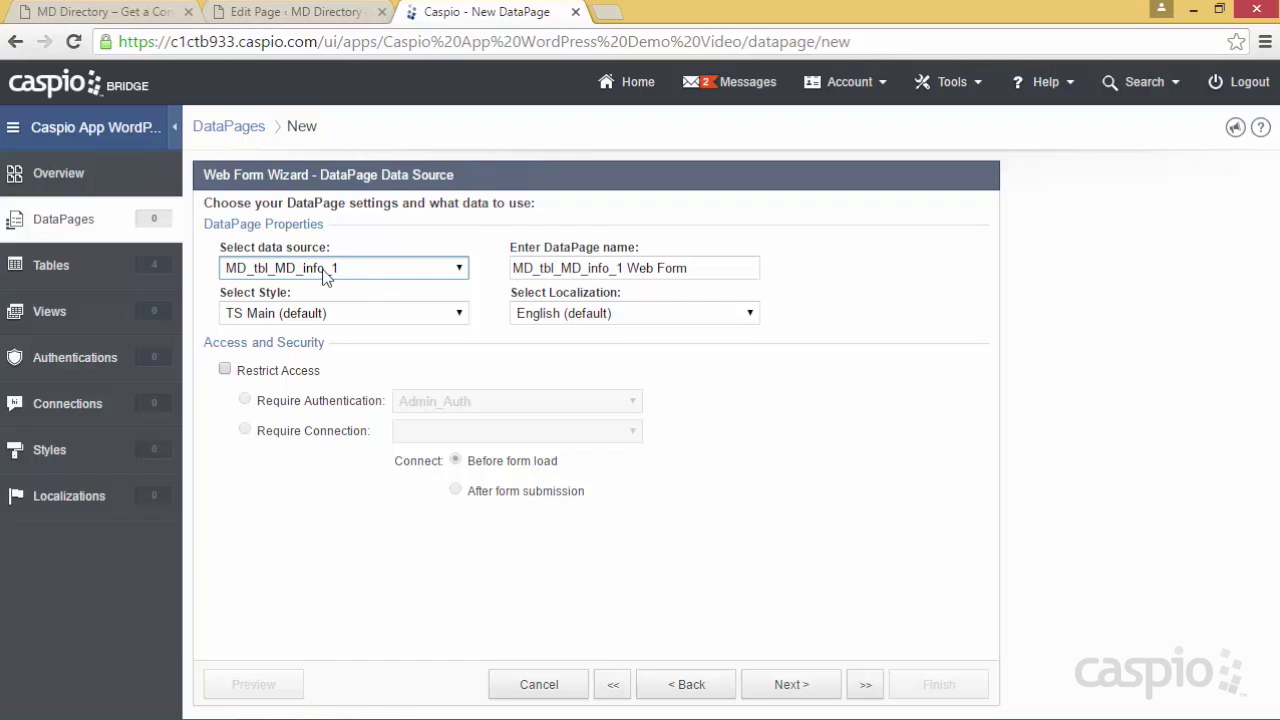
click(721, 268)
drag(721, 268, 510, 270)
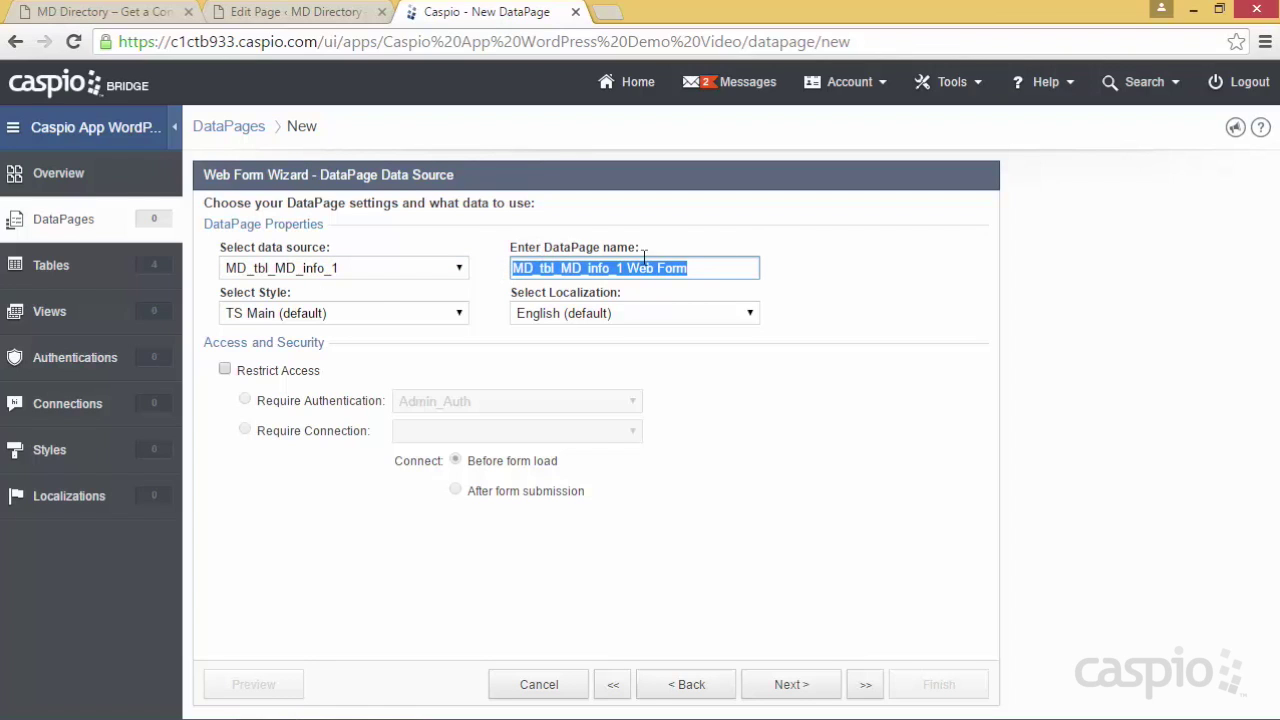
text(MD Regitr)
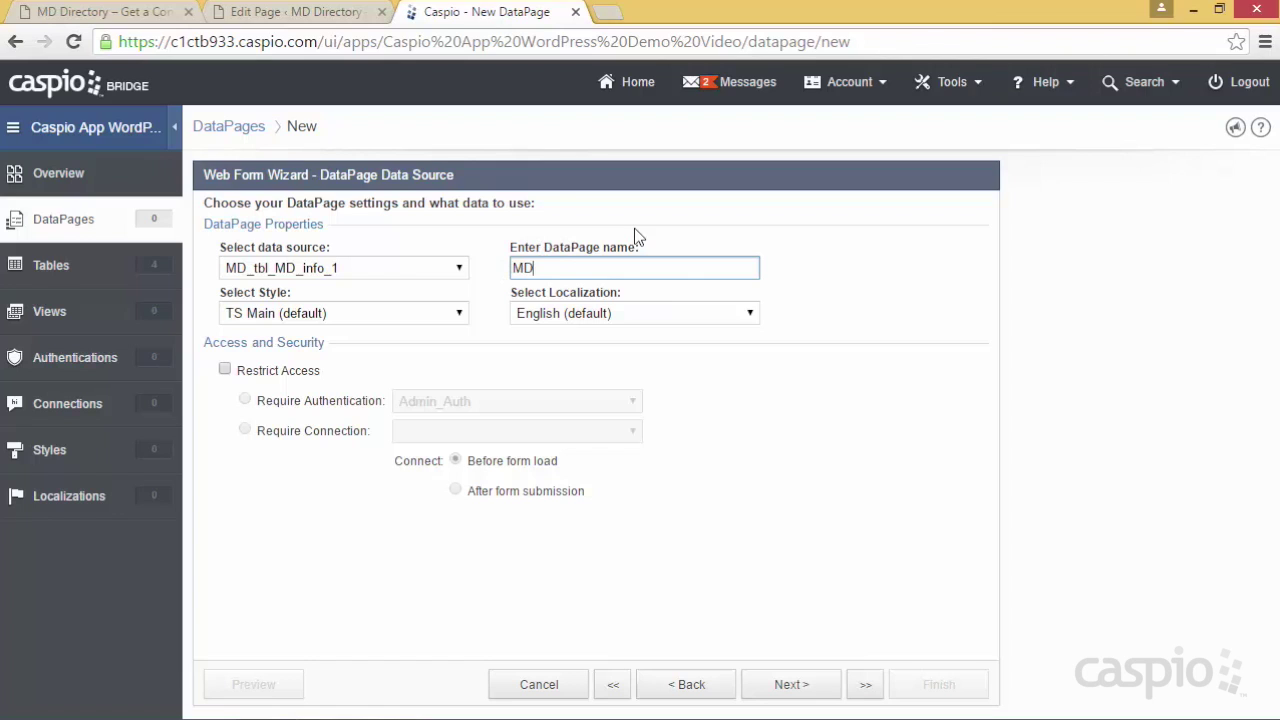
key(BackSpace)
key(BackSpace)
text(stration Form)
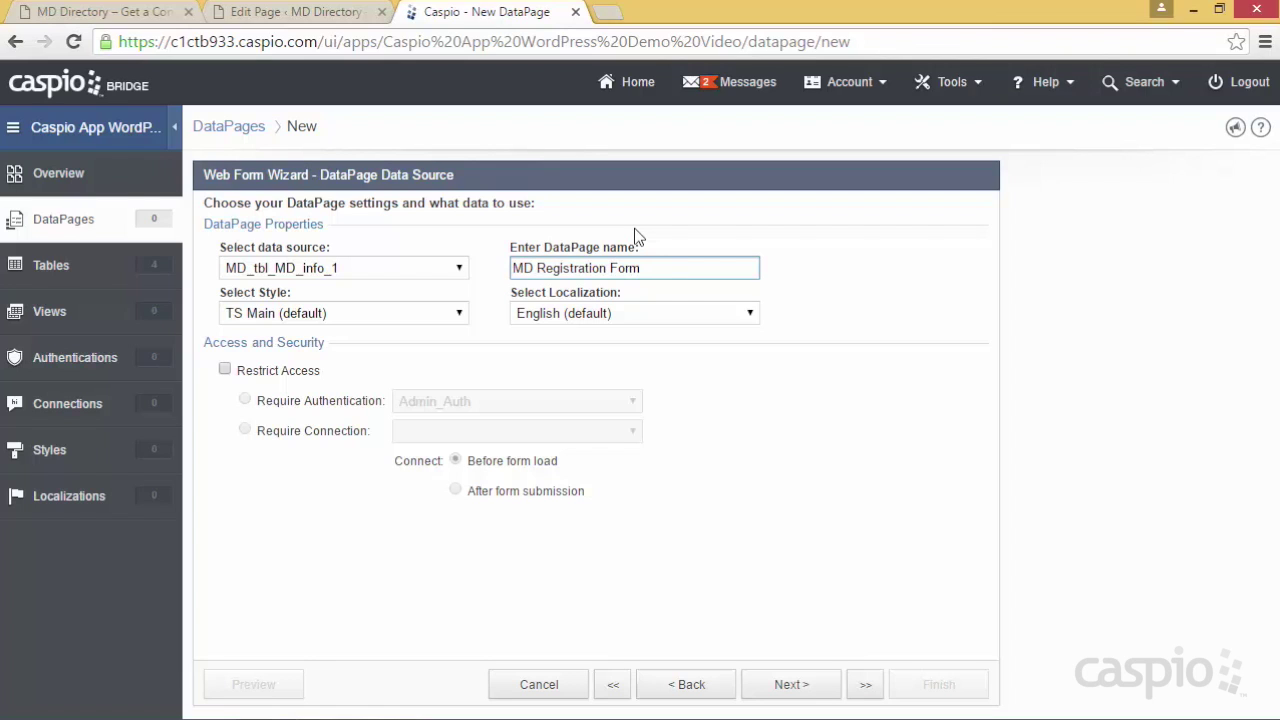
Choose WordPress_Style with English (default) localization and continue to field selection
click(432, 318)
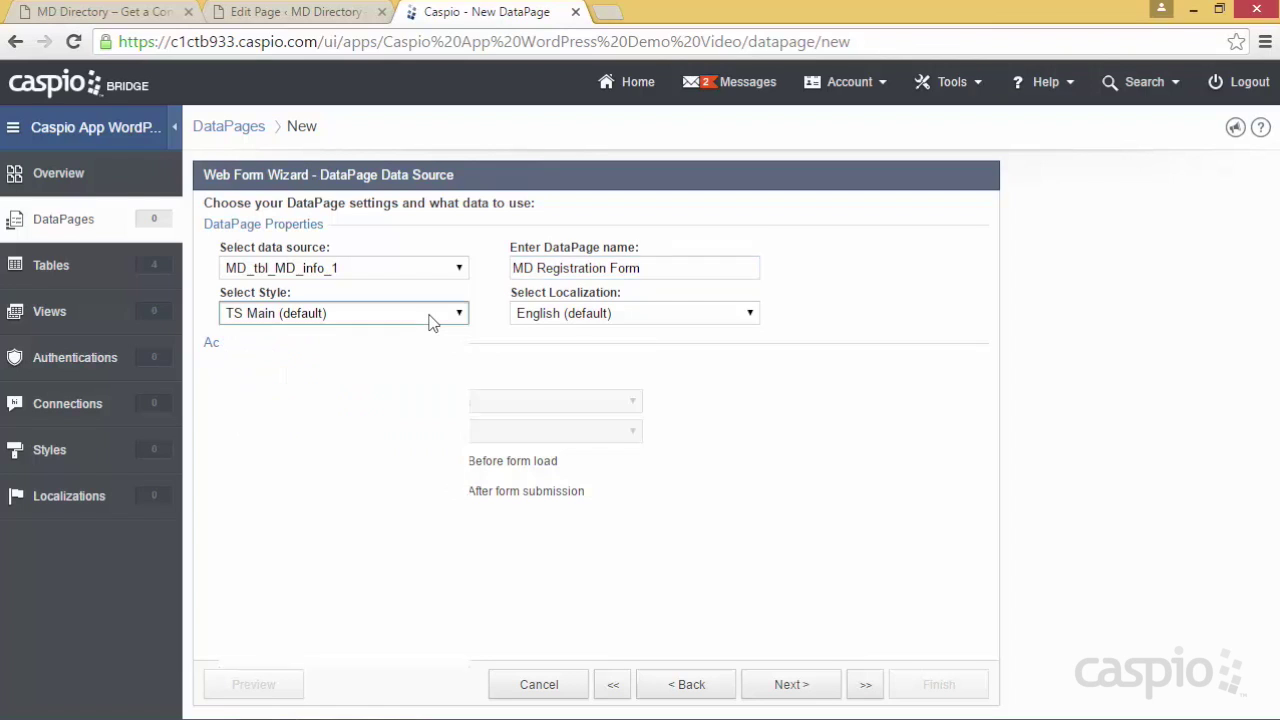
drag(465, 436, 460, 510)
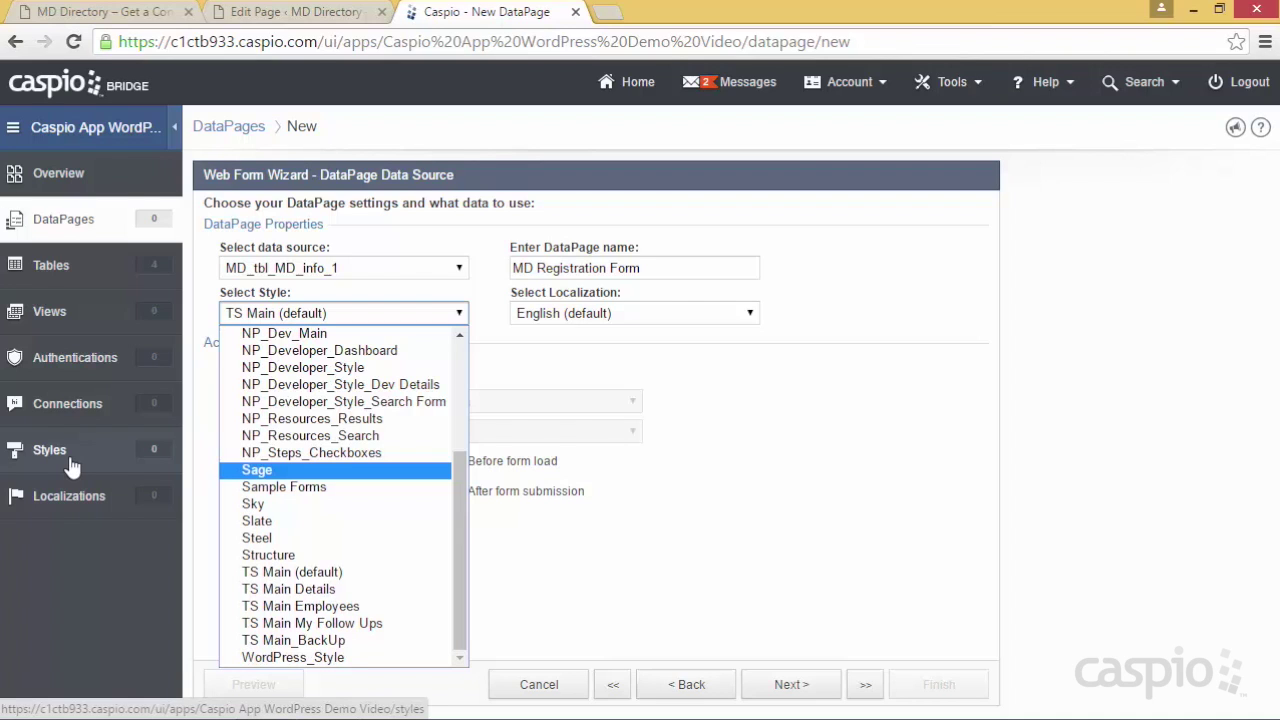
click(312, 662)
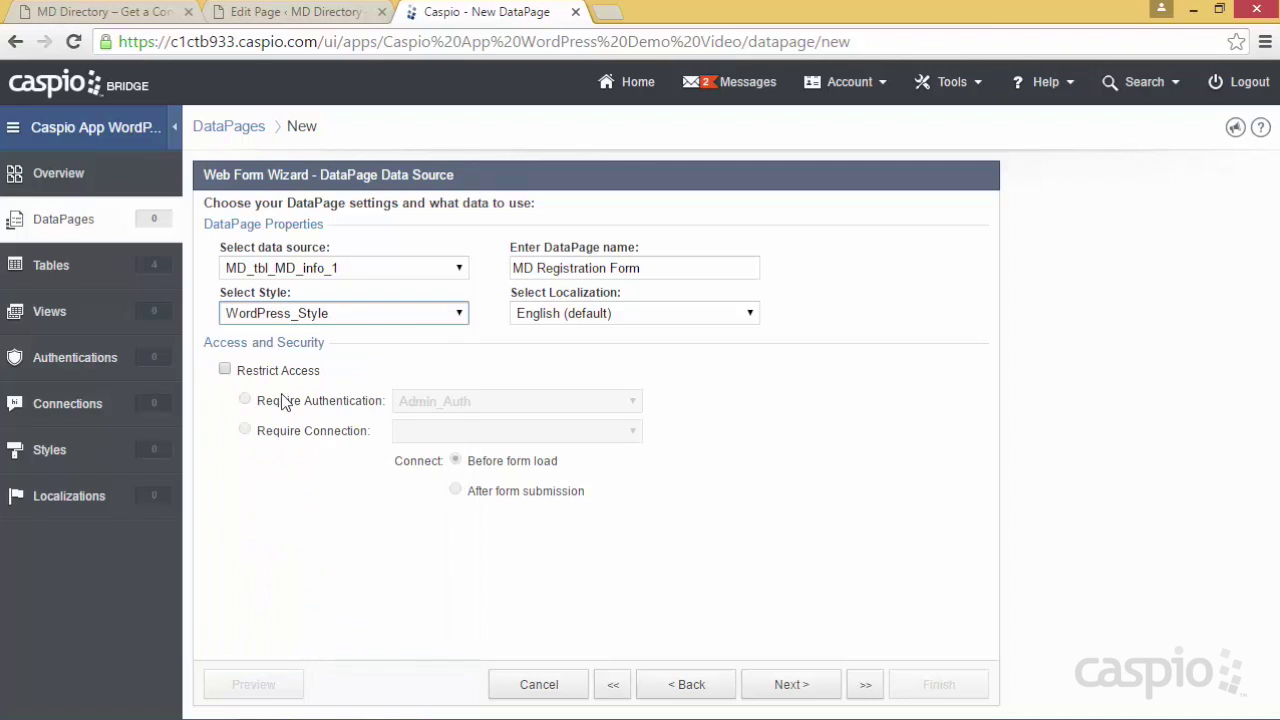
click(577, 316)
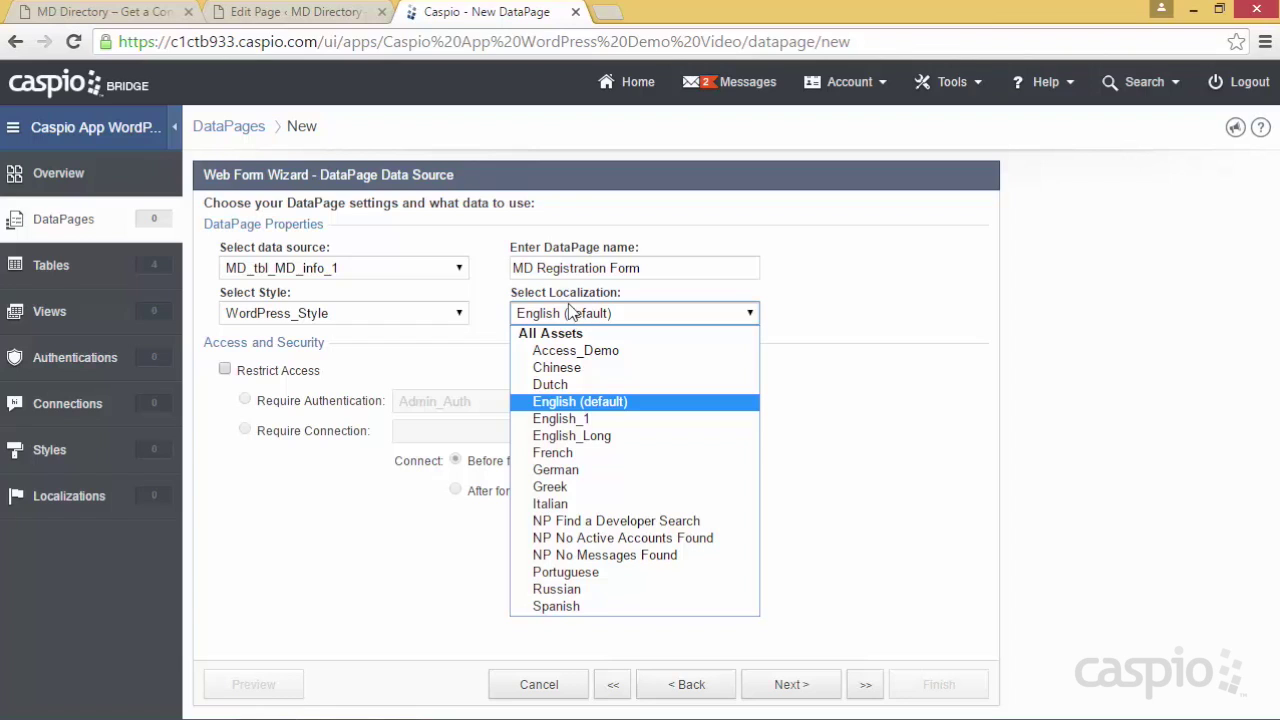
click(591, 401)
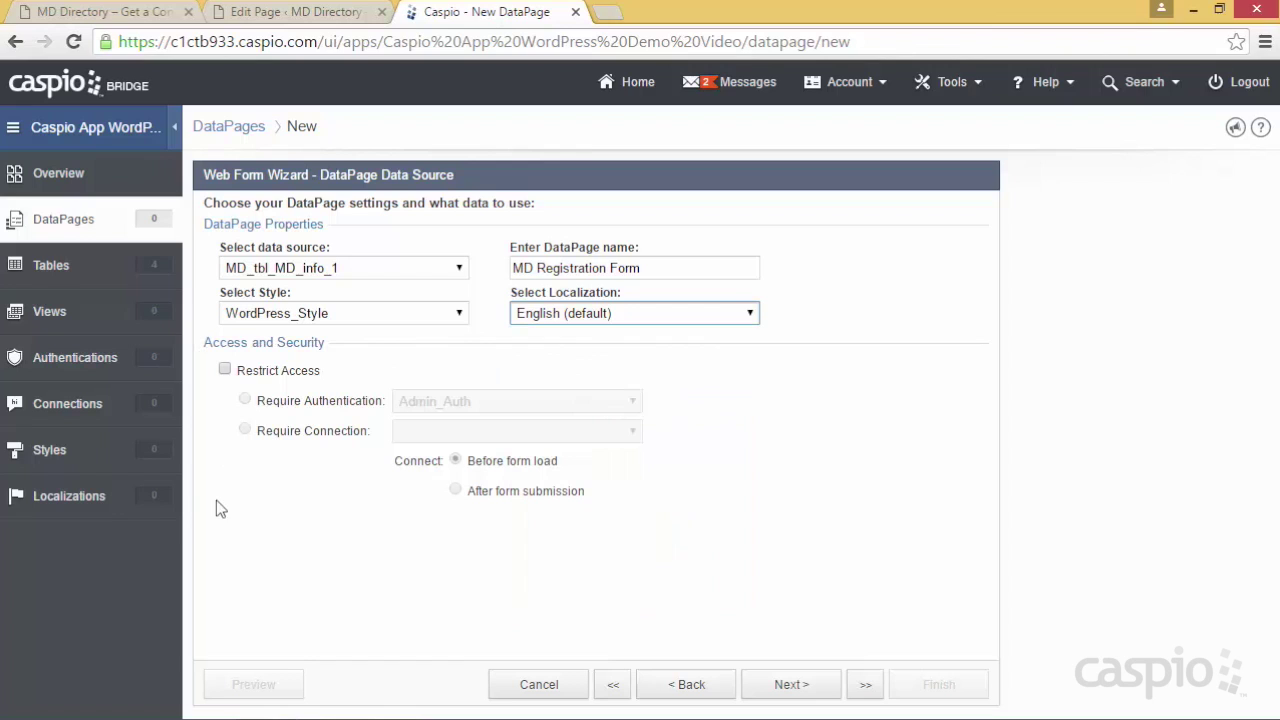
click(797, 685)
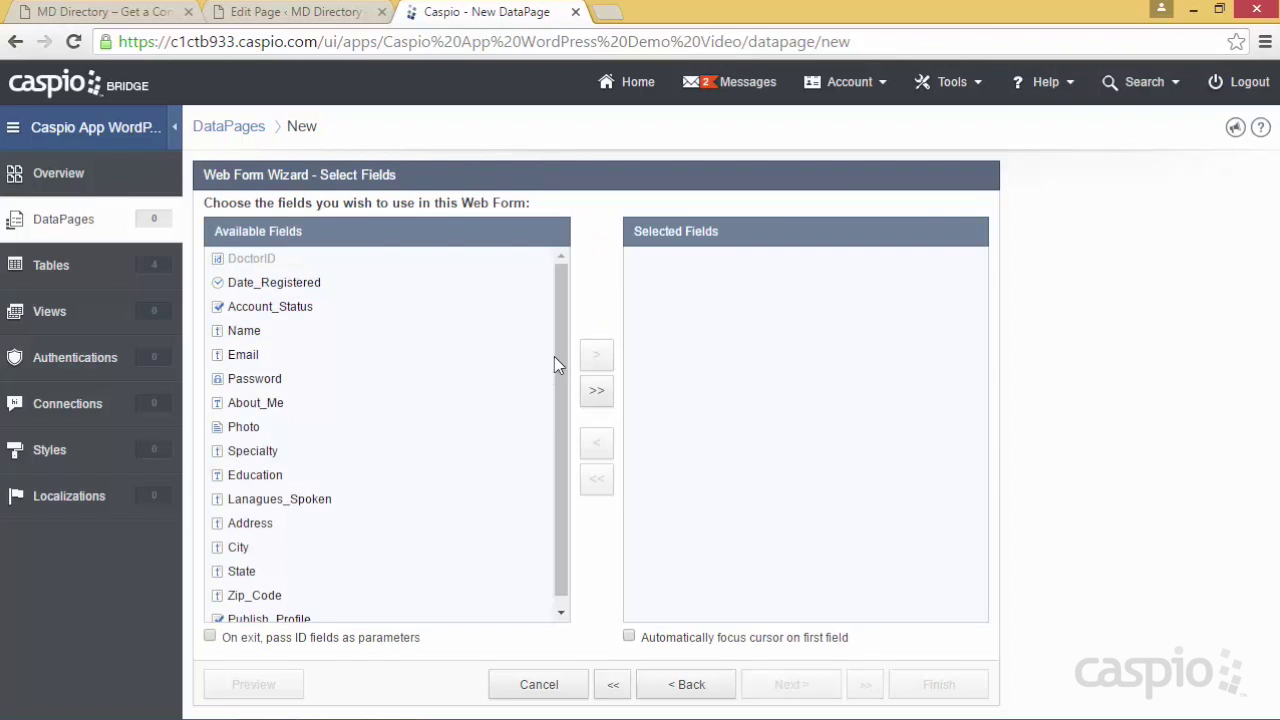
Move Date_Registered, Name, Email and Password into the selected fields and continue
scroll(560, 370, down, 1)
scroll(565, 330, up, 1)
click(329, 288)
click(600, 360)
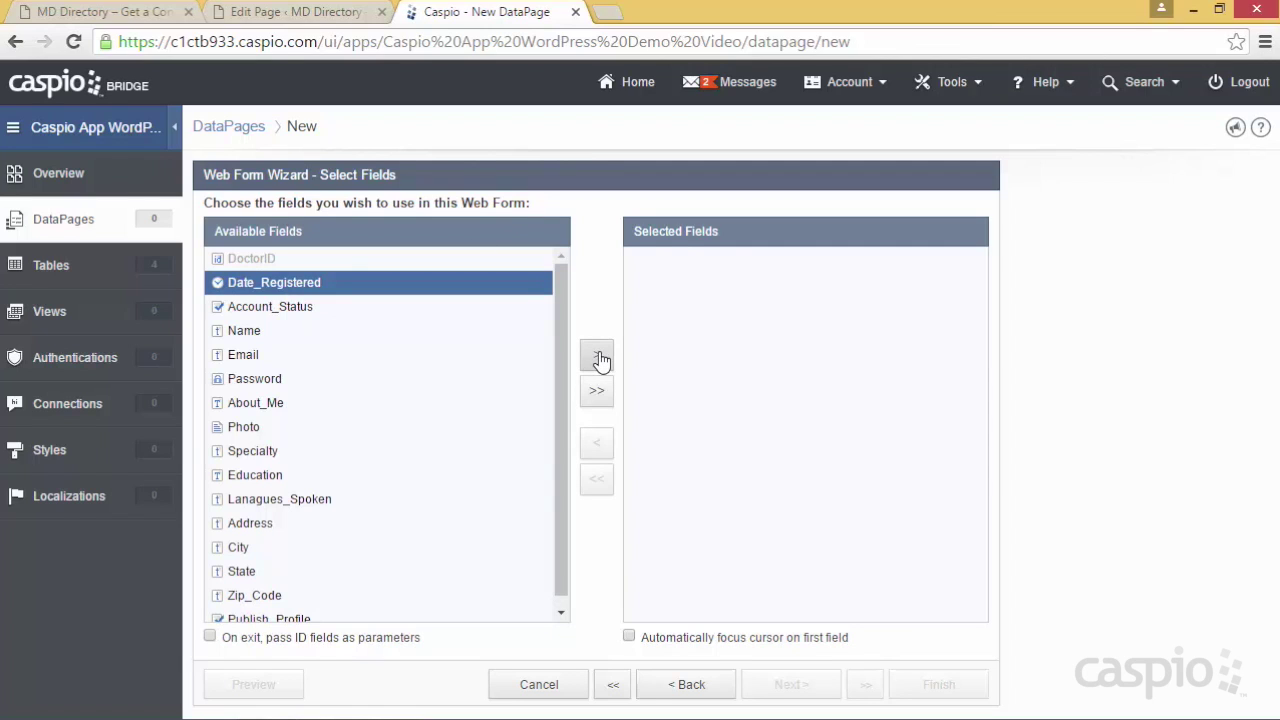
click(260, 310)
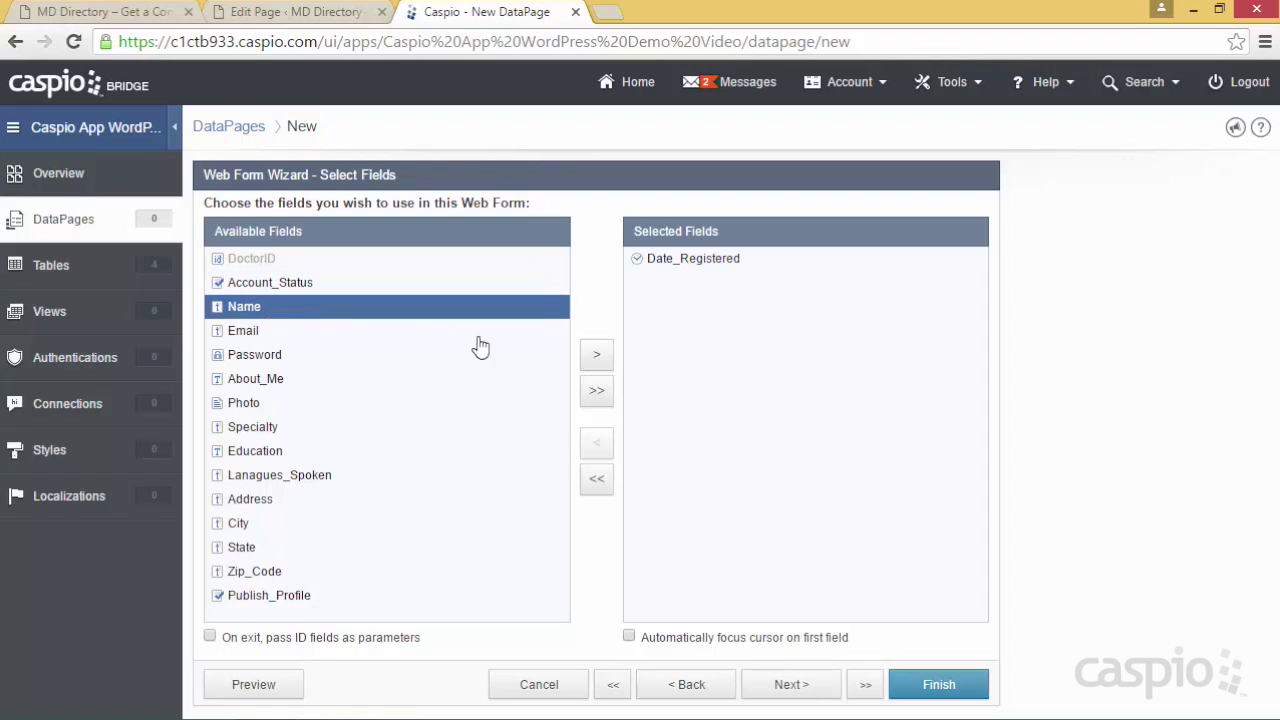
click(597, 356)
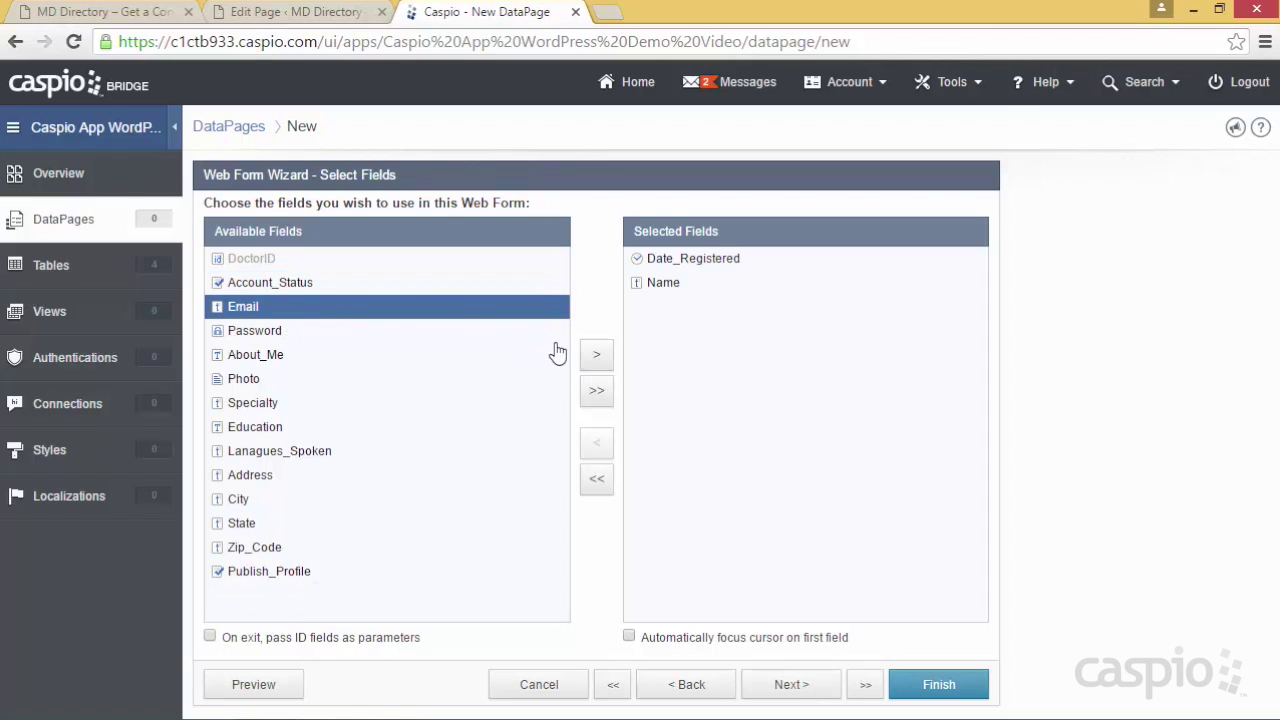
click(597, 356)
click(597, 358)
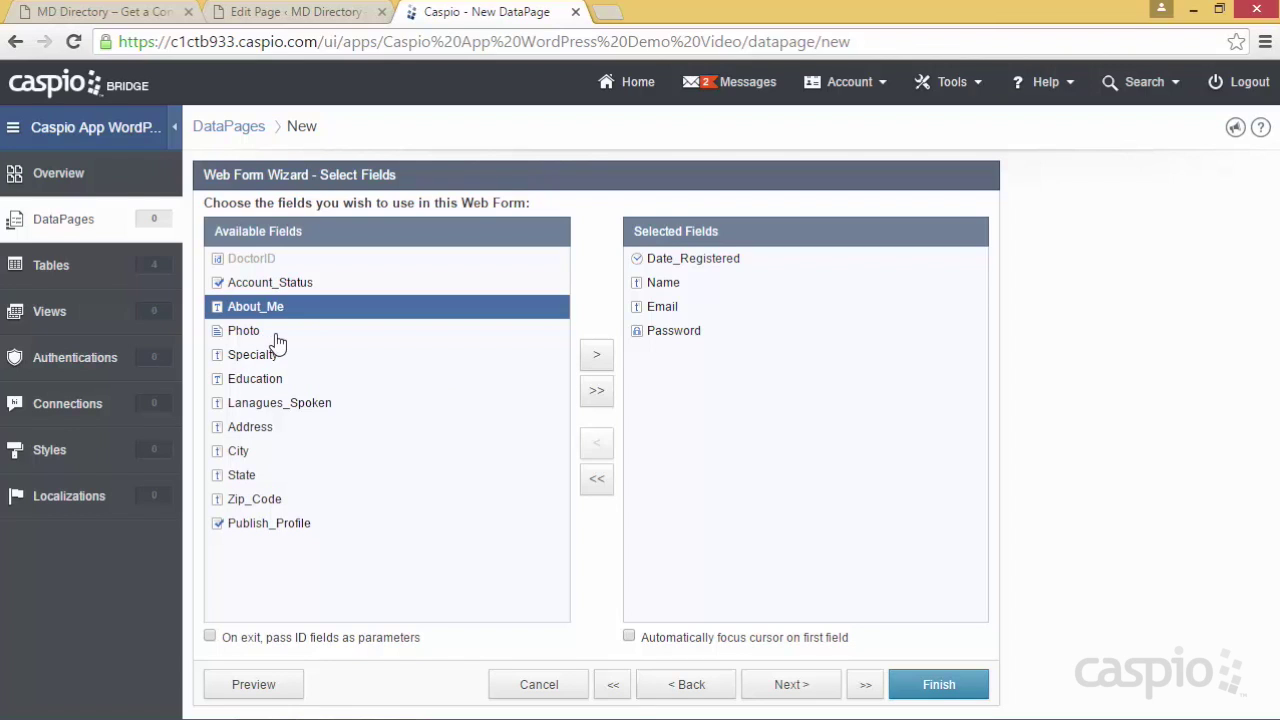
click(786, 688)
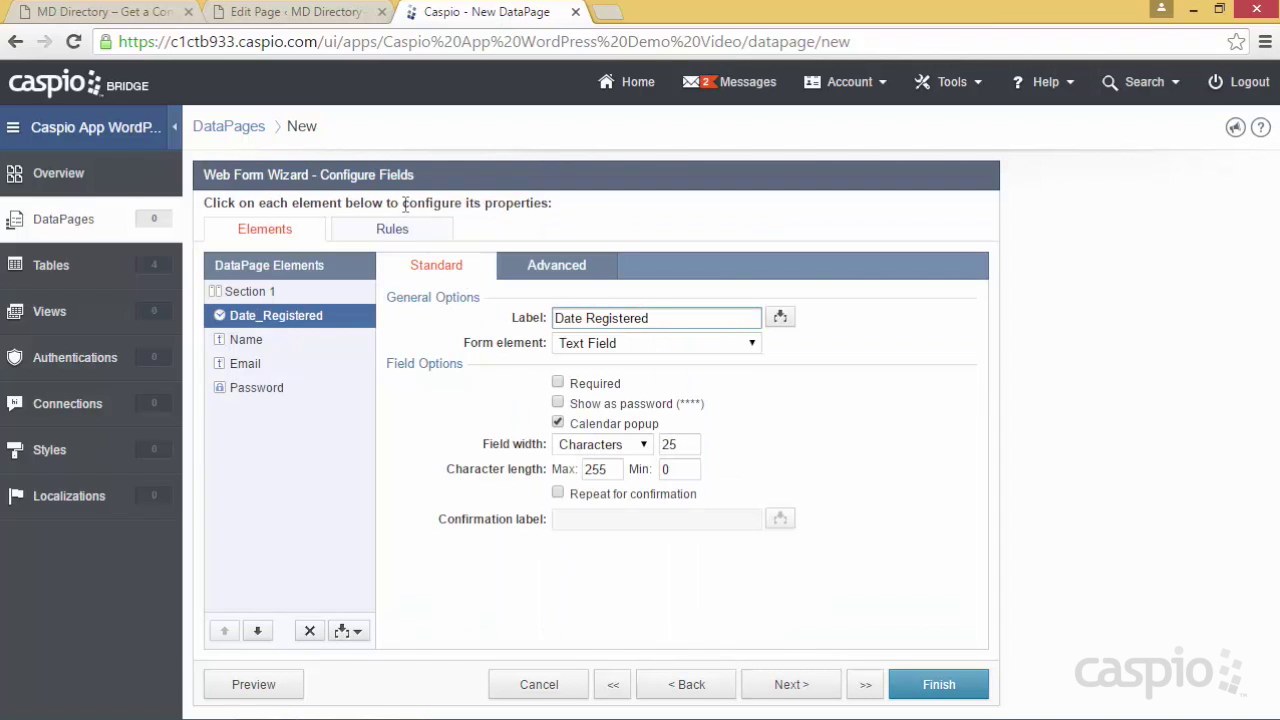
Look over the Name, Email and Password field settings
drag(405, 203, 549, 206)
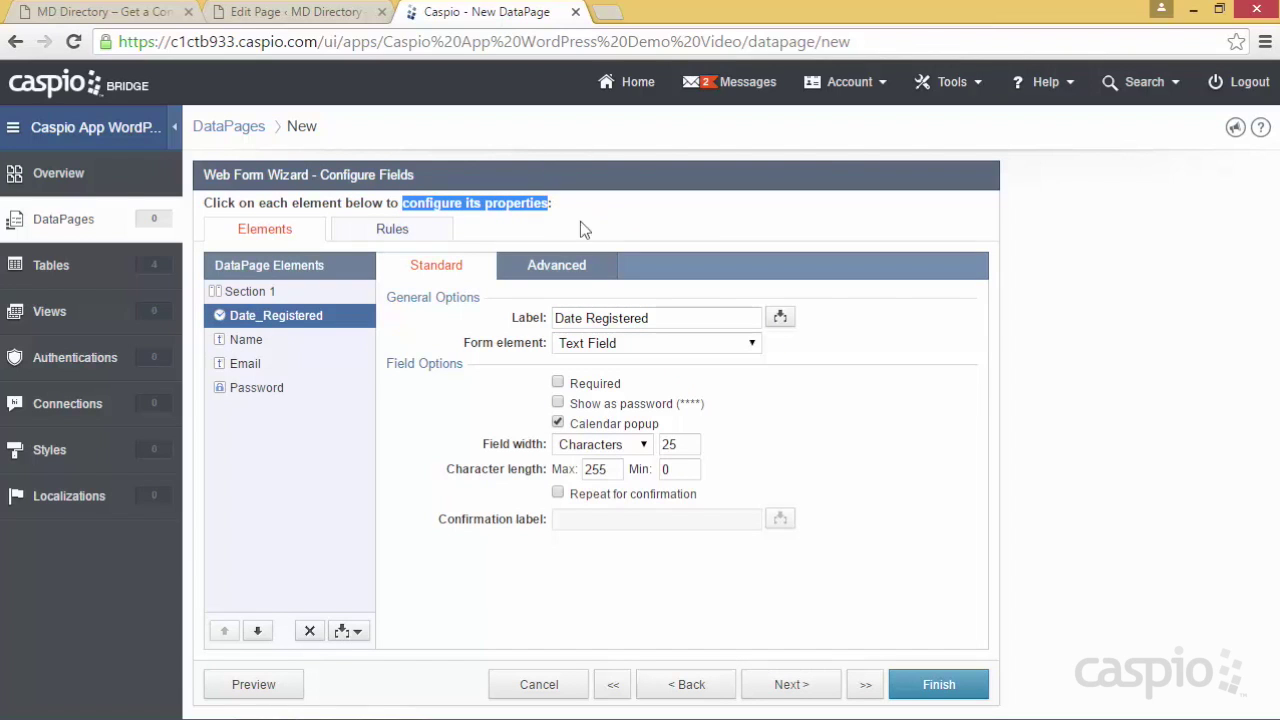
click(274, 345)
click(264, 368)
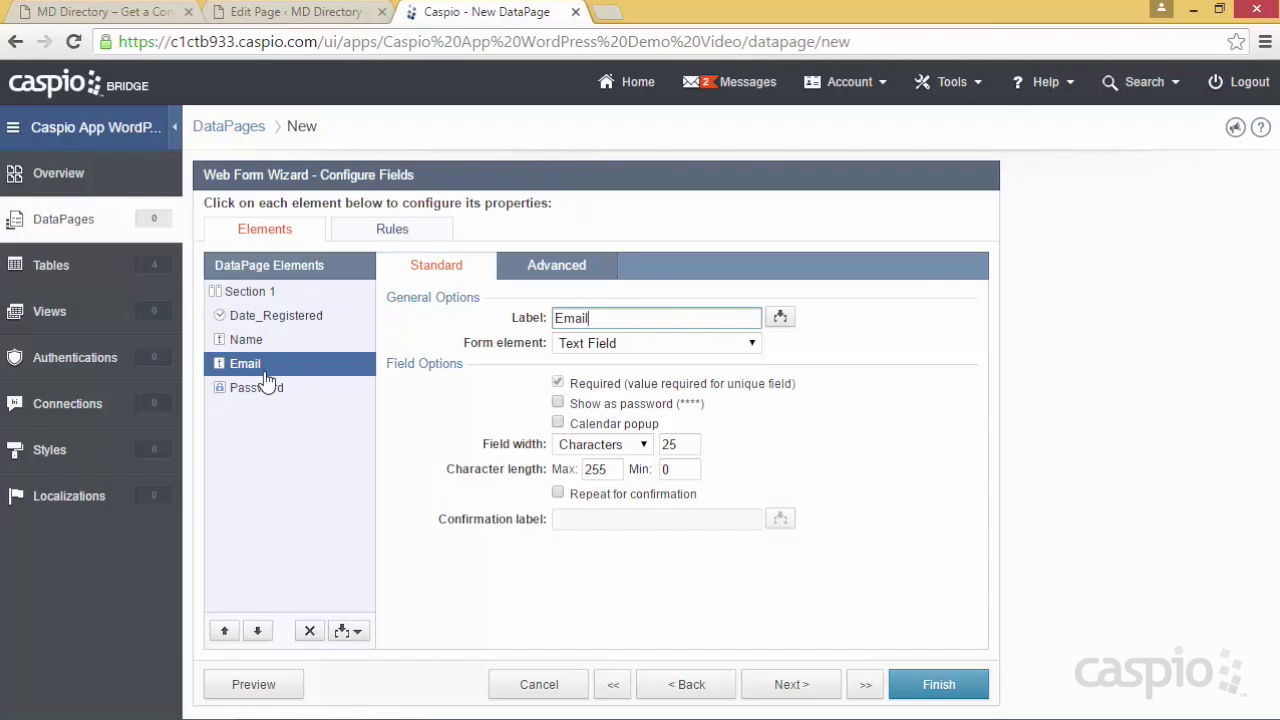
click(266, 389)
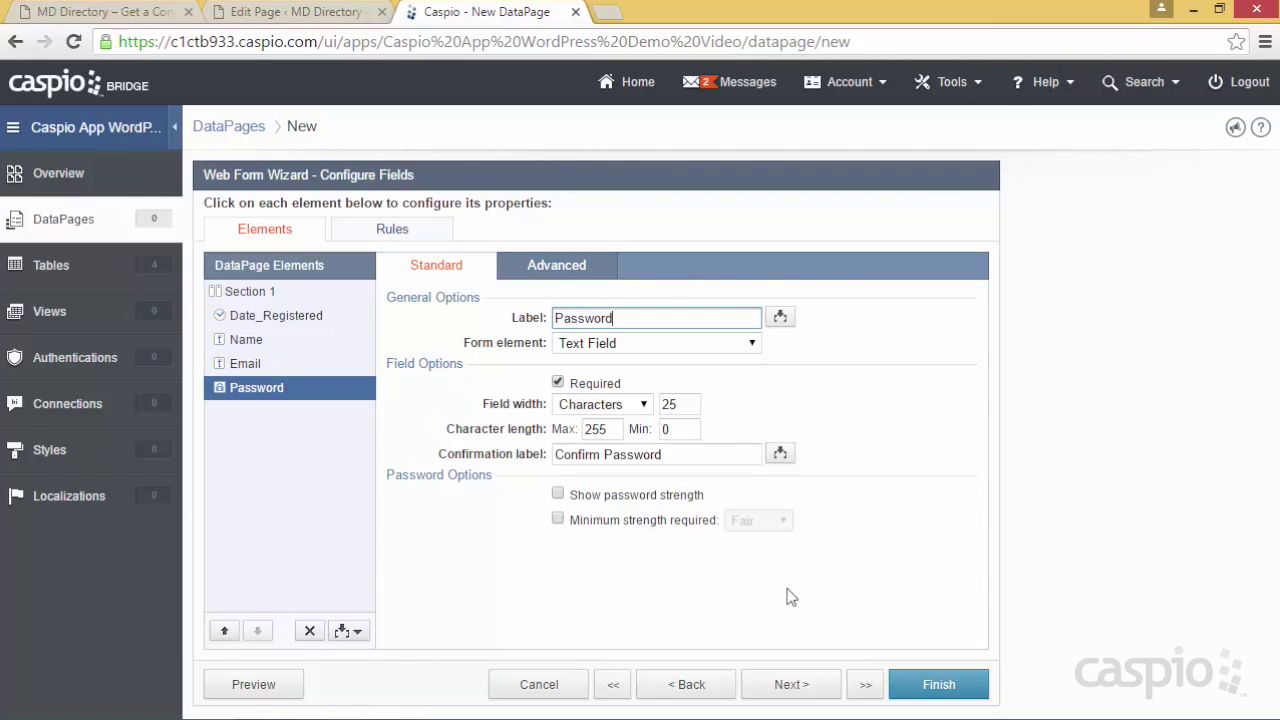
Set Date_Registered's form element to TimeStamp so it stays hidden
click(255, 327)
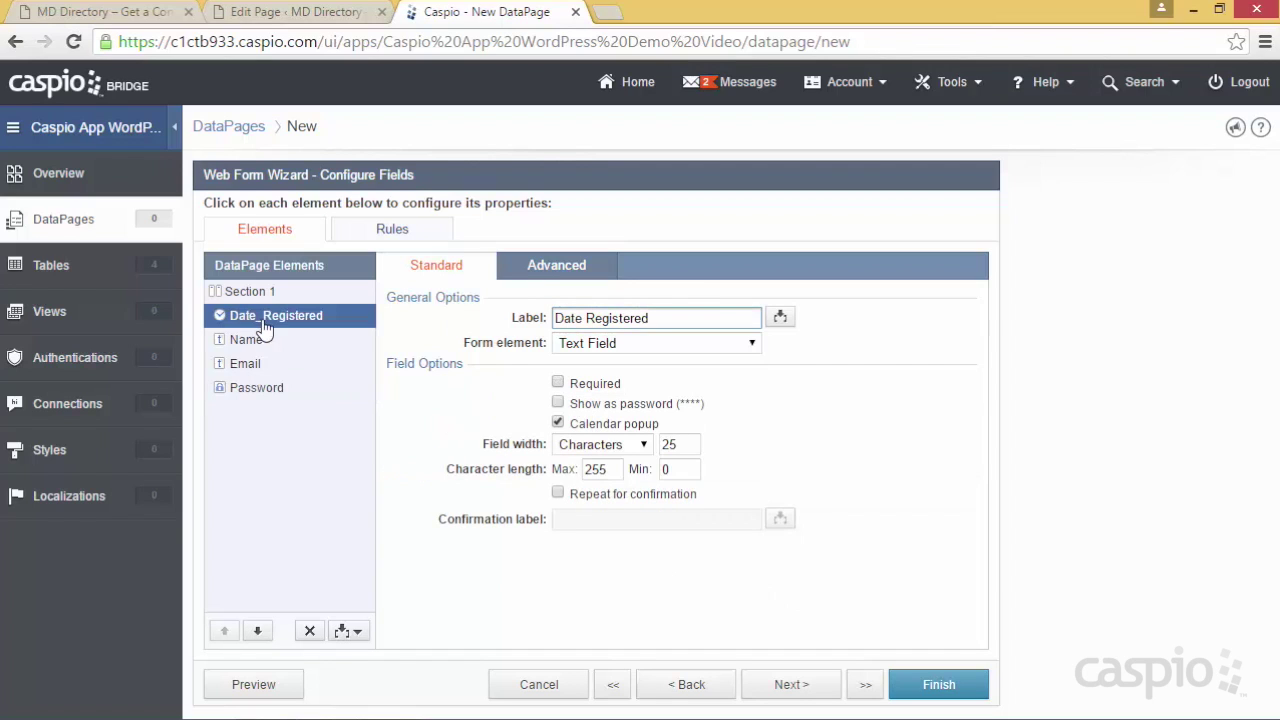
click(651, 318)
click(614, 345)
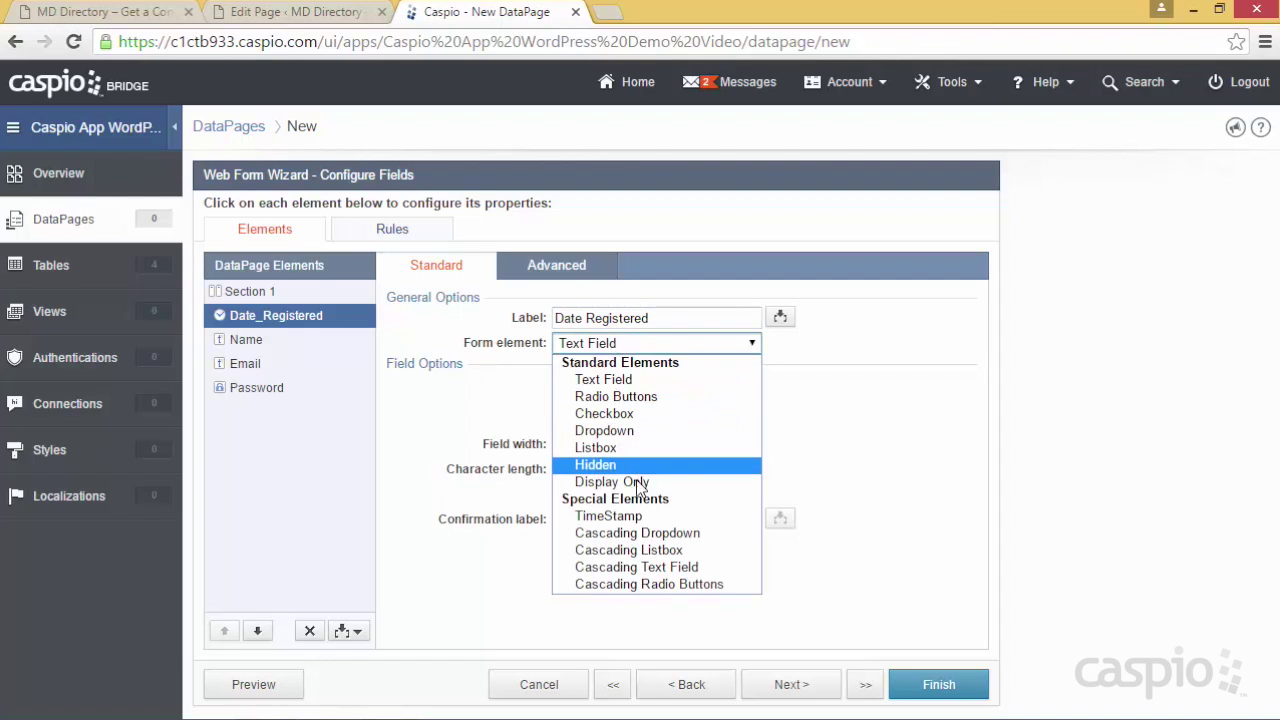
click(636, 516)
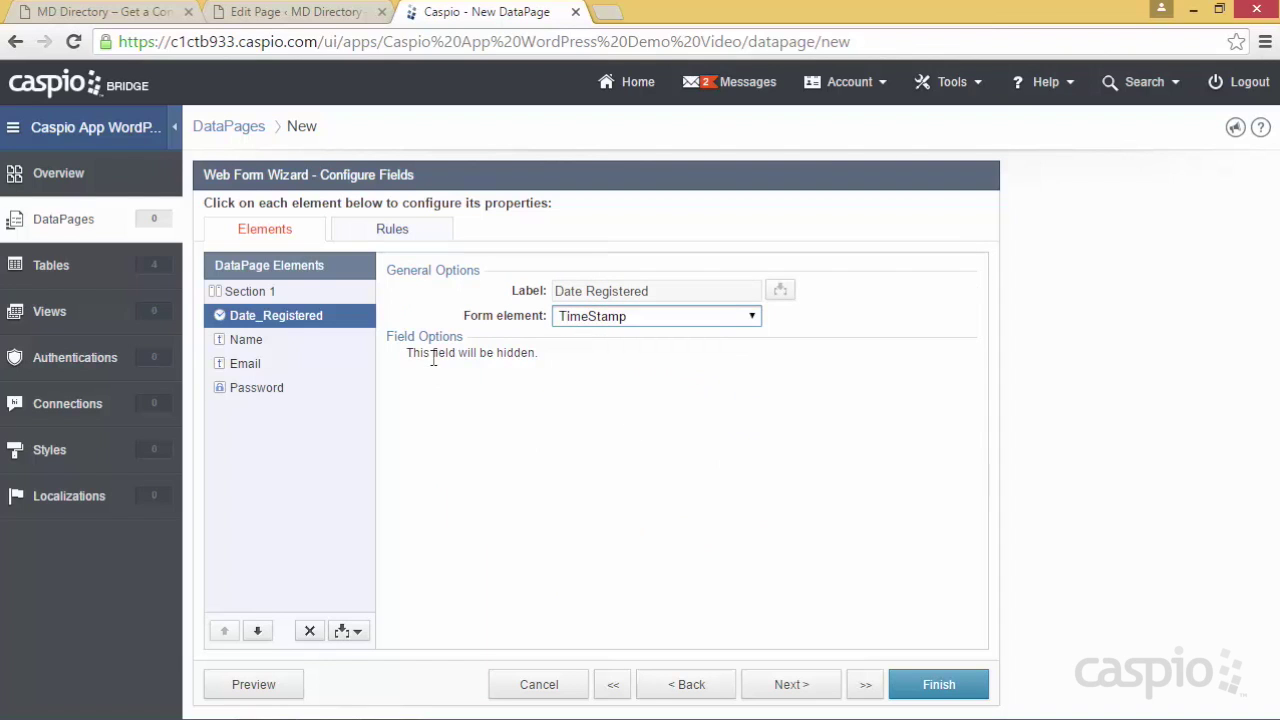
drag(434, 354, 543, 354)
click(550, 368)
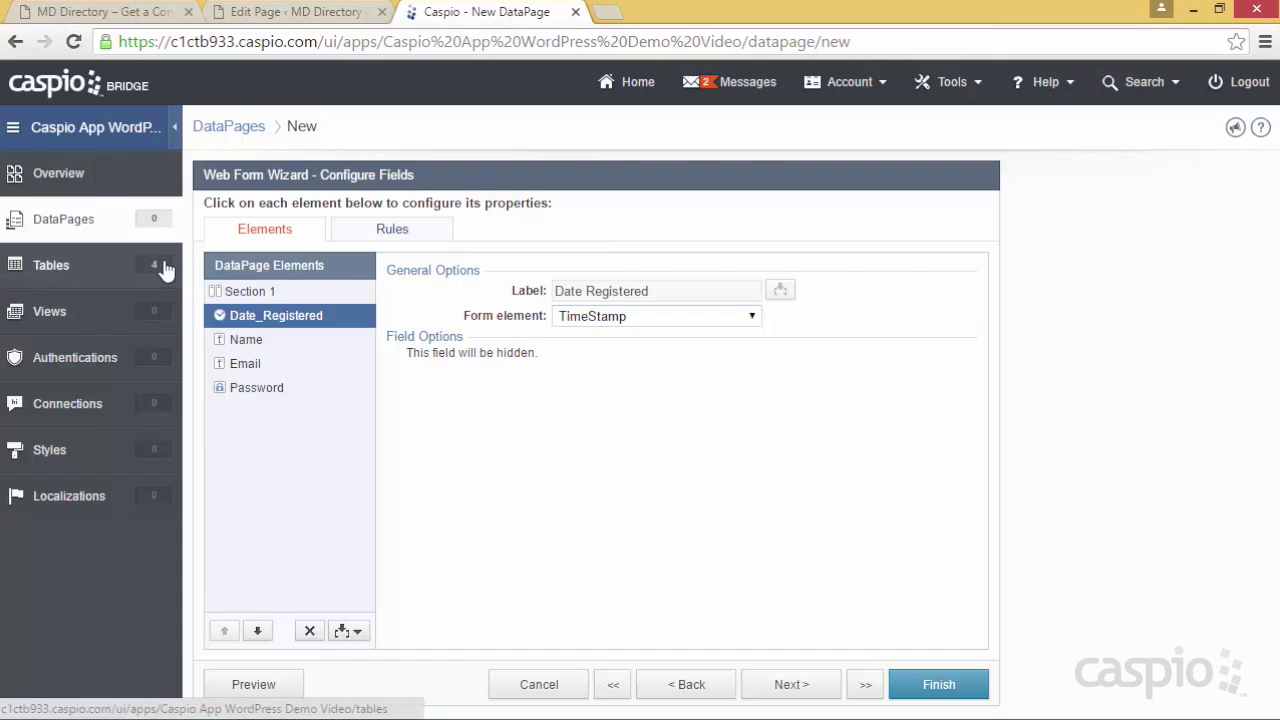
click(268, 343)
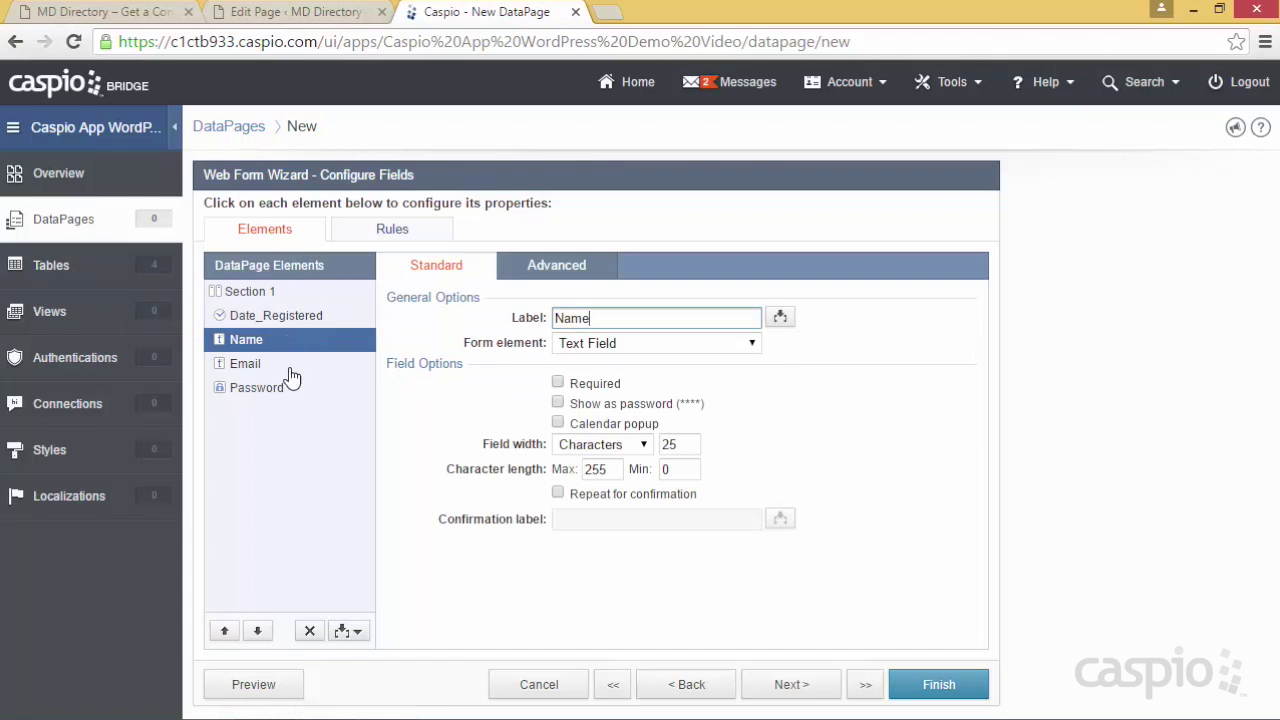
Make Name required and set Email to an Email element with 'Confirm Email' repeat confirmation
click(558, 384)
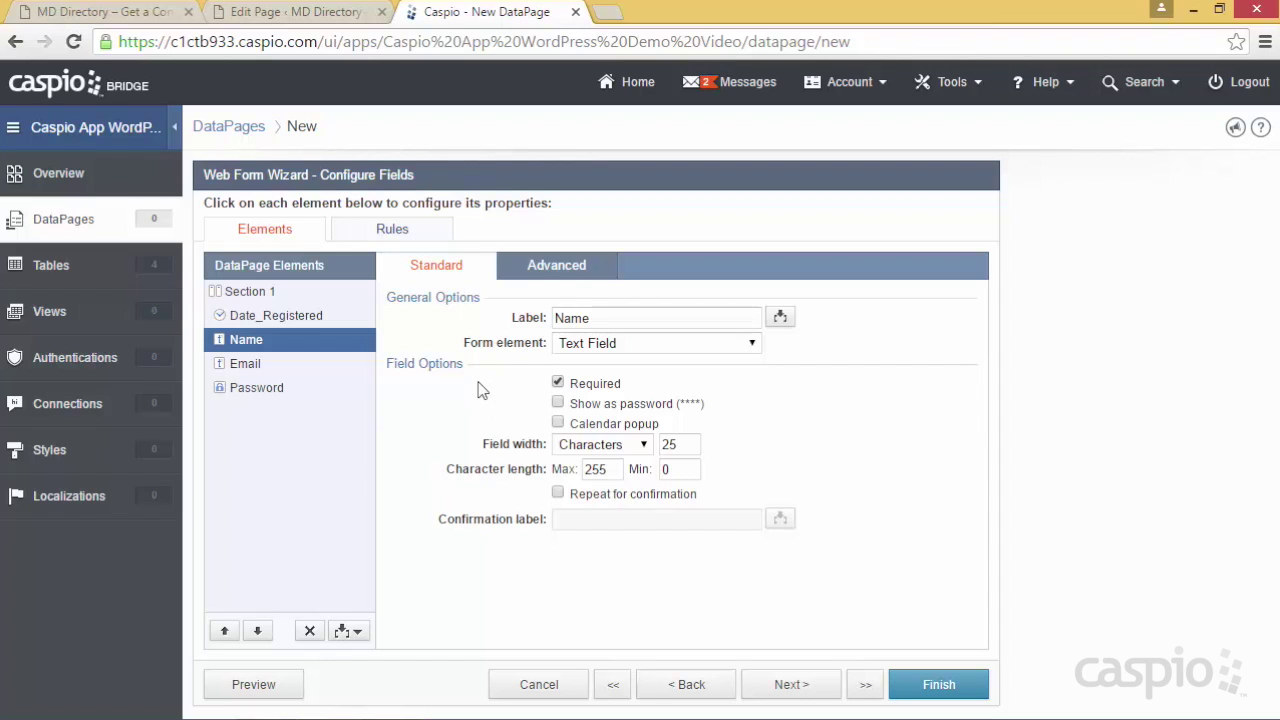
click(250, 366)
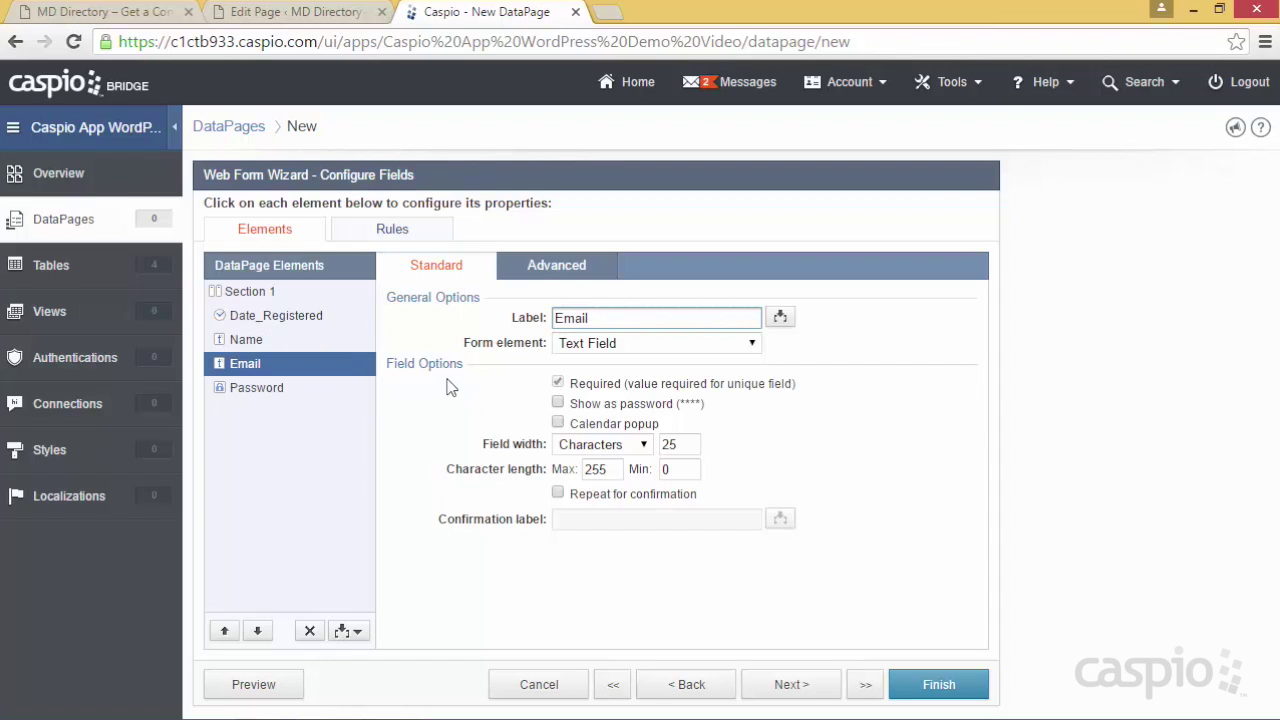
click(614, 345)
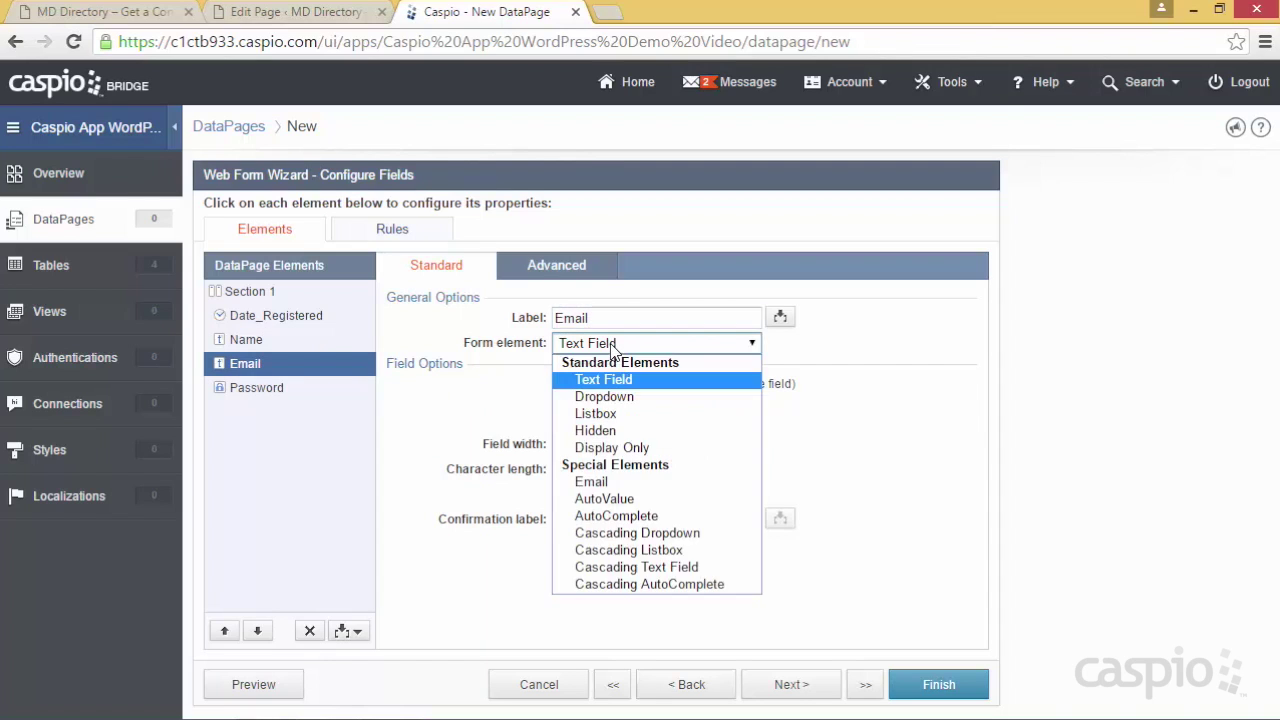
click(600, 481)
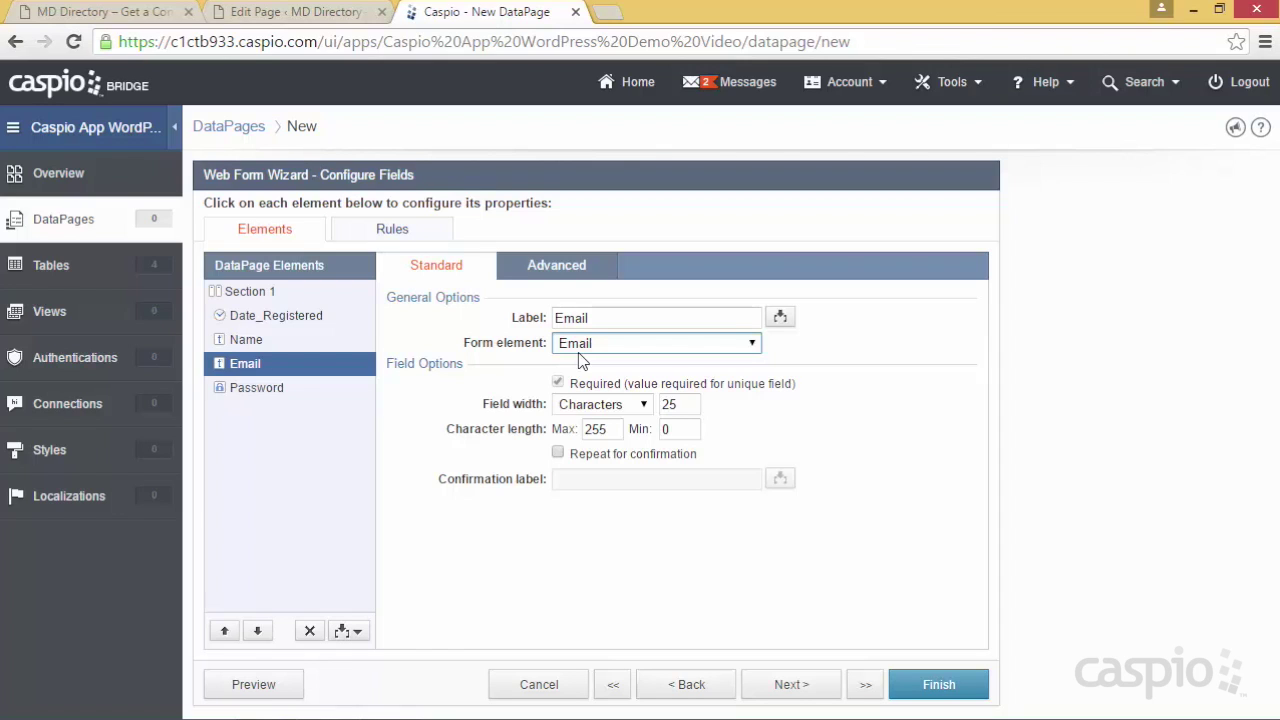
click(558, 453)
click(577, 475)
text(Confirm Email)
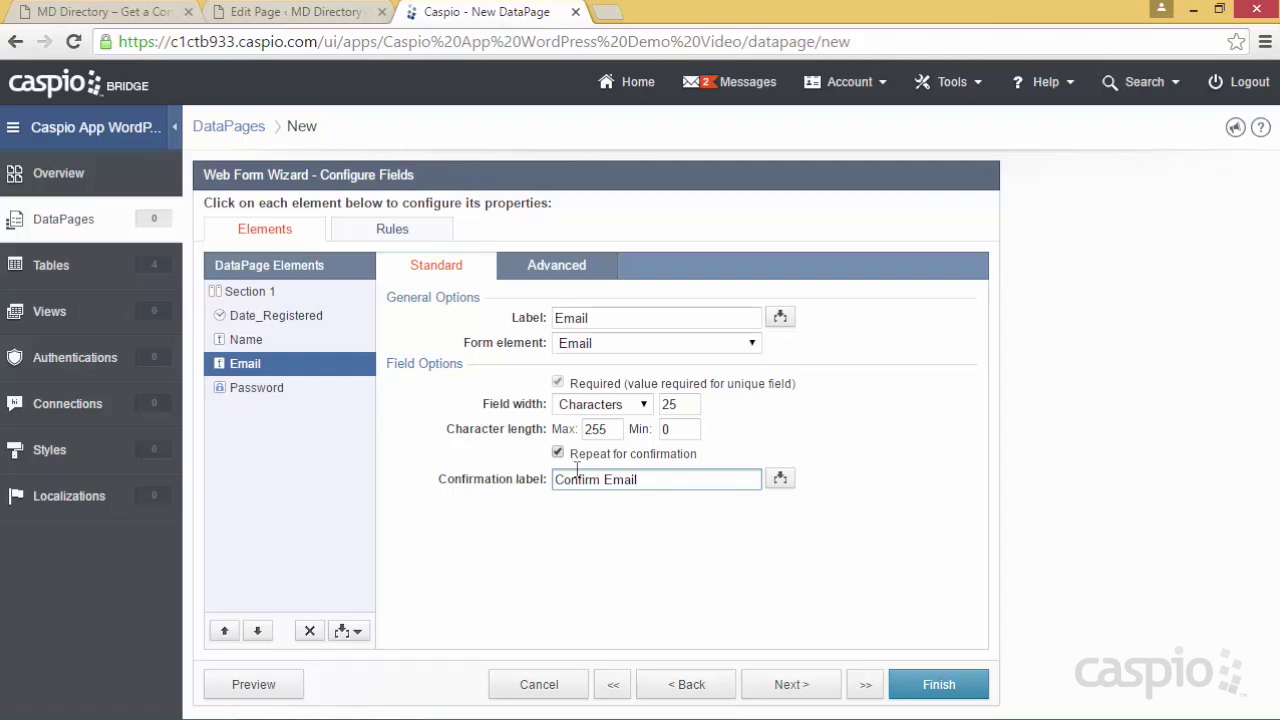
Show password strength with a Fair minimum on Password, then preview the form
click(275, 388)
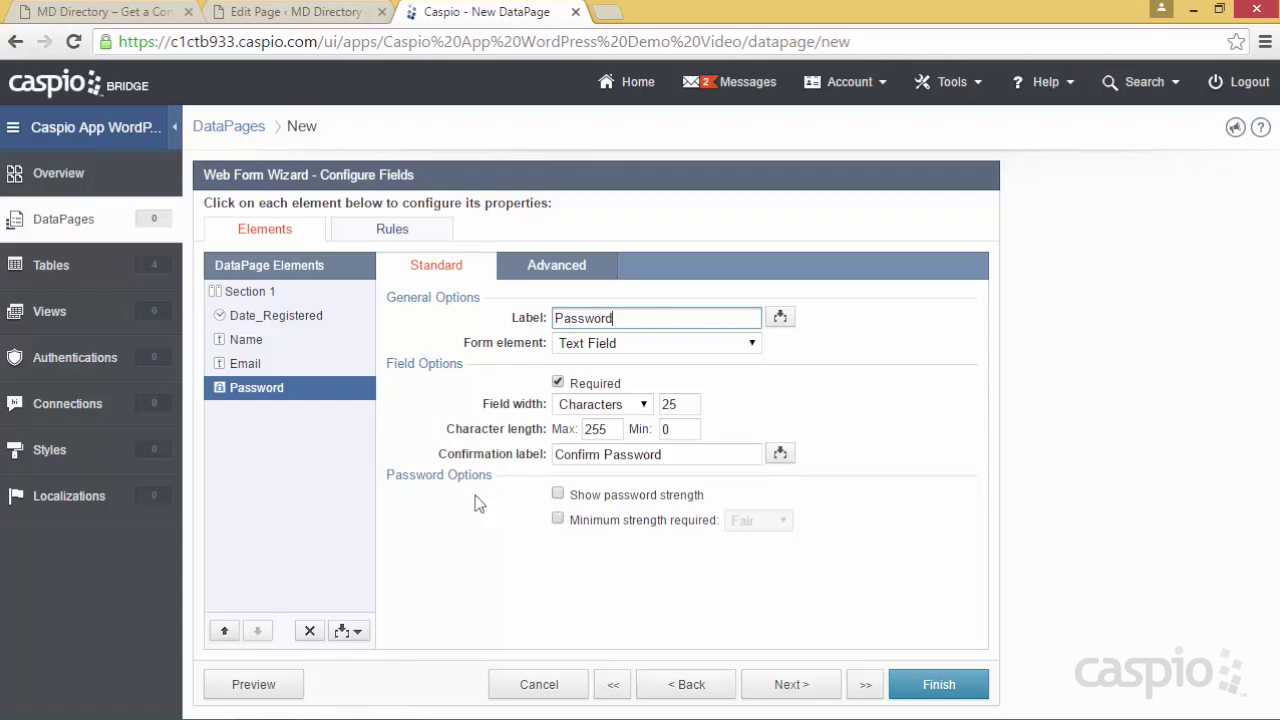
click(558, 494)
click(558, 520)
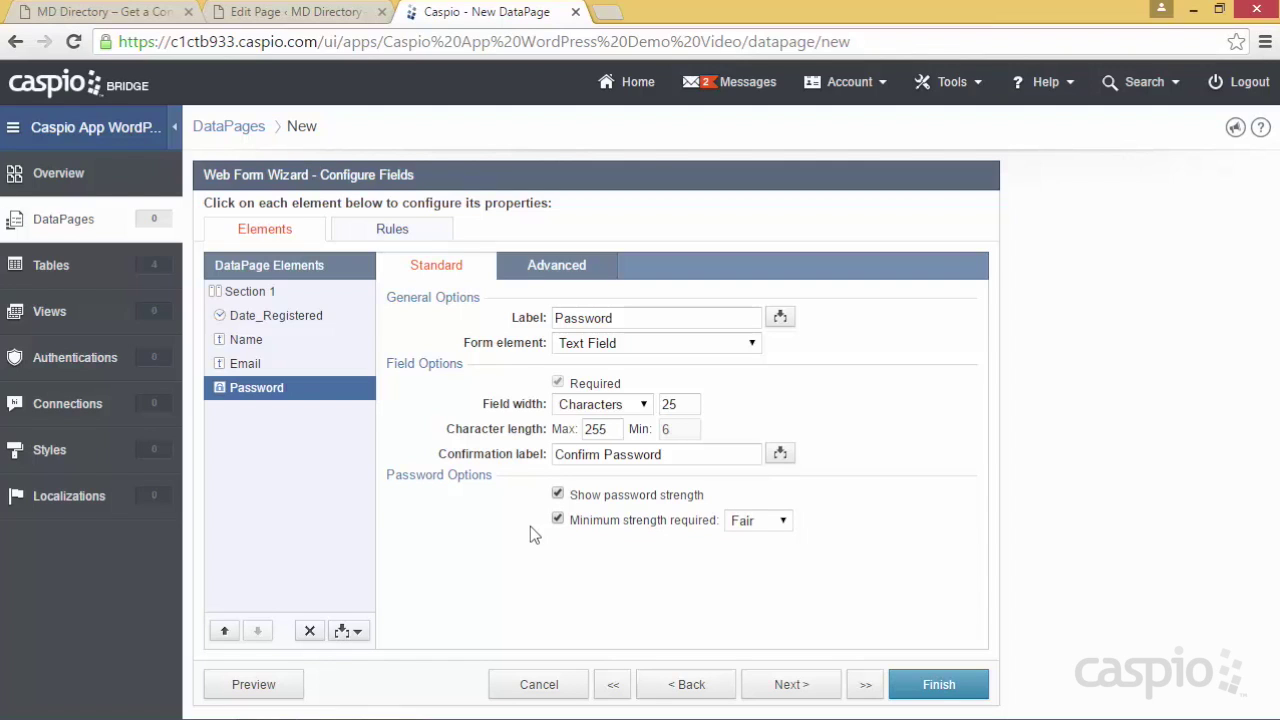
click(781, 522)
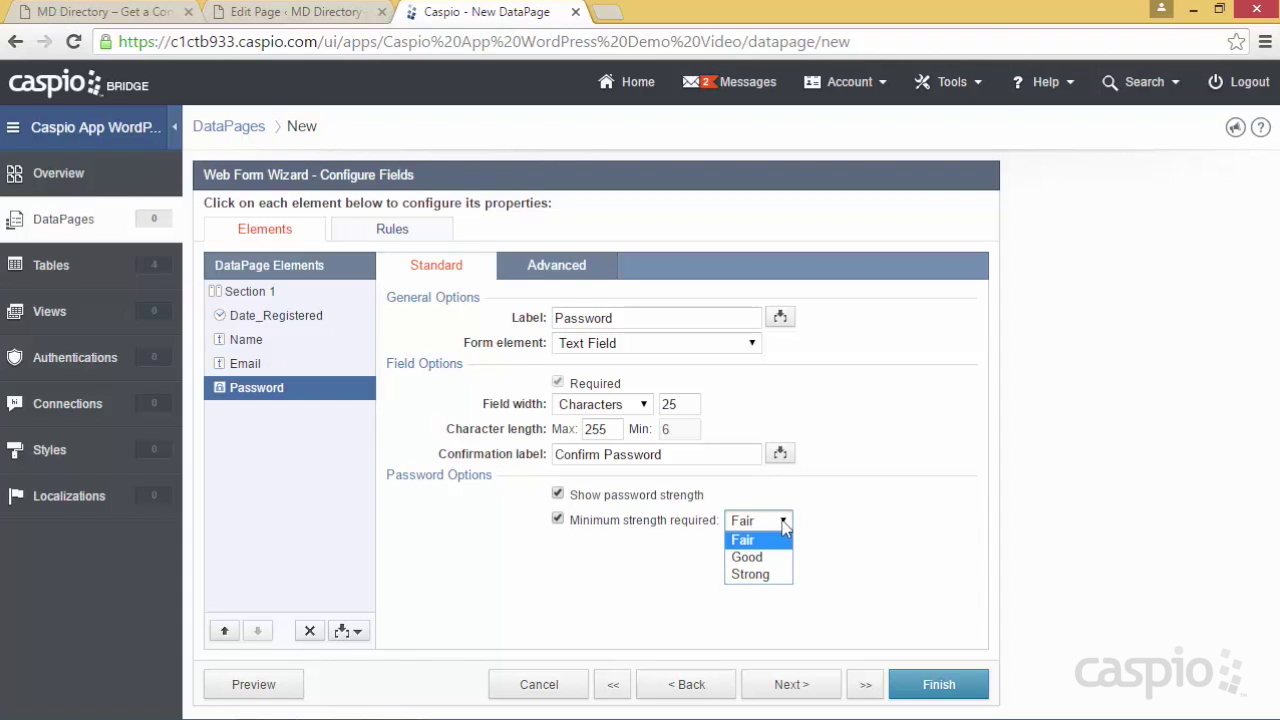
click(785, 526)
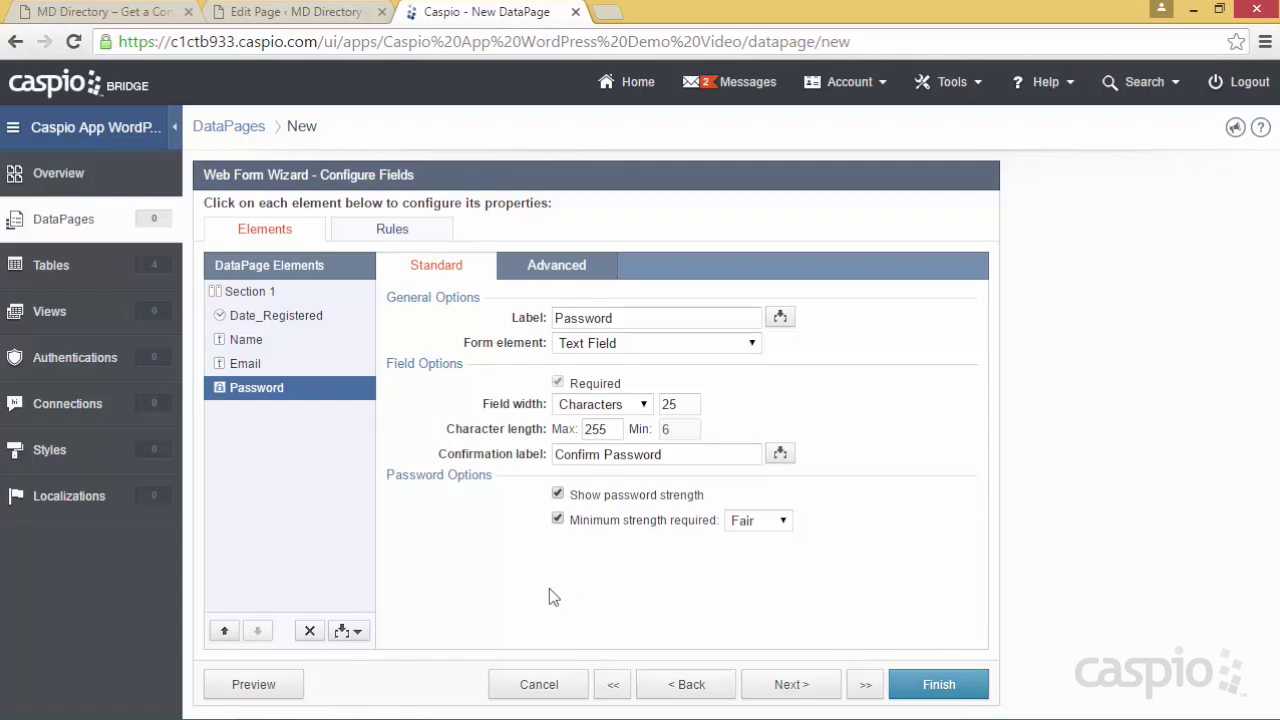
click(280, 690)
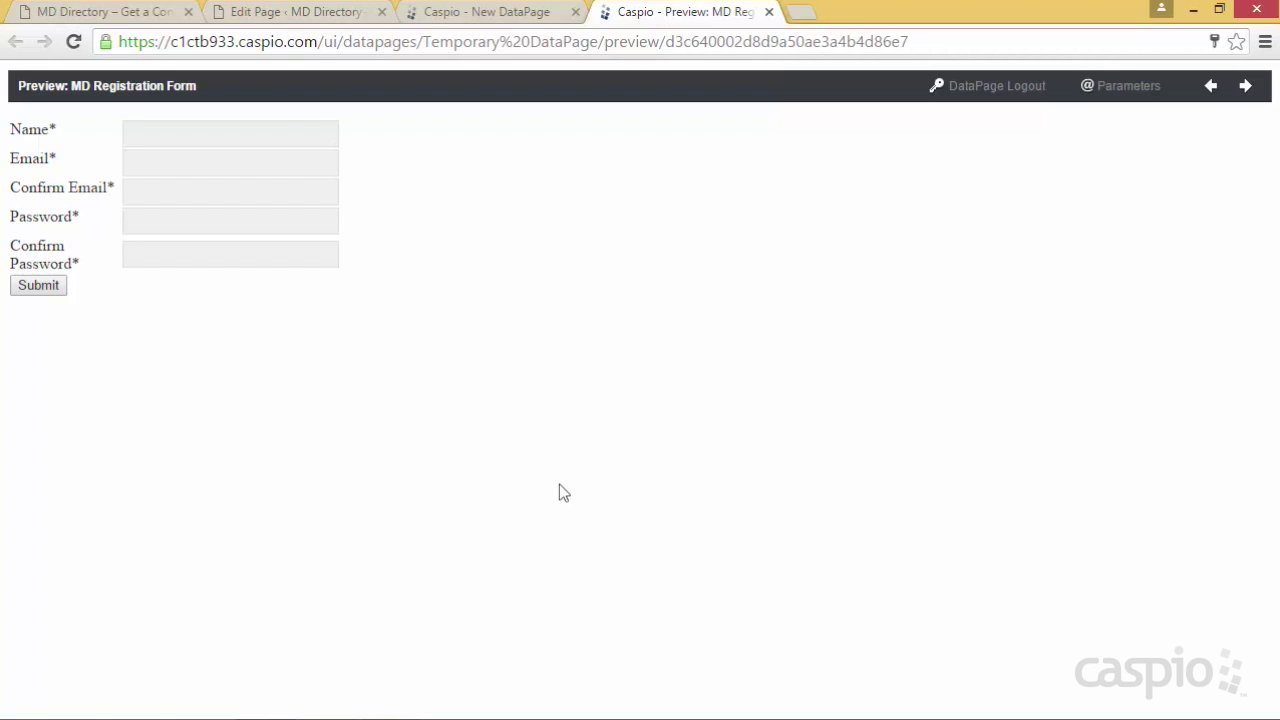
Close the form preview and finish the wizard to save MD Registration Form
click(769, 12)
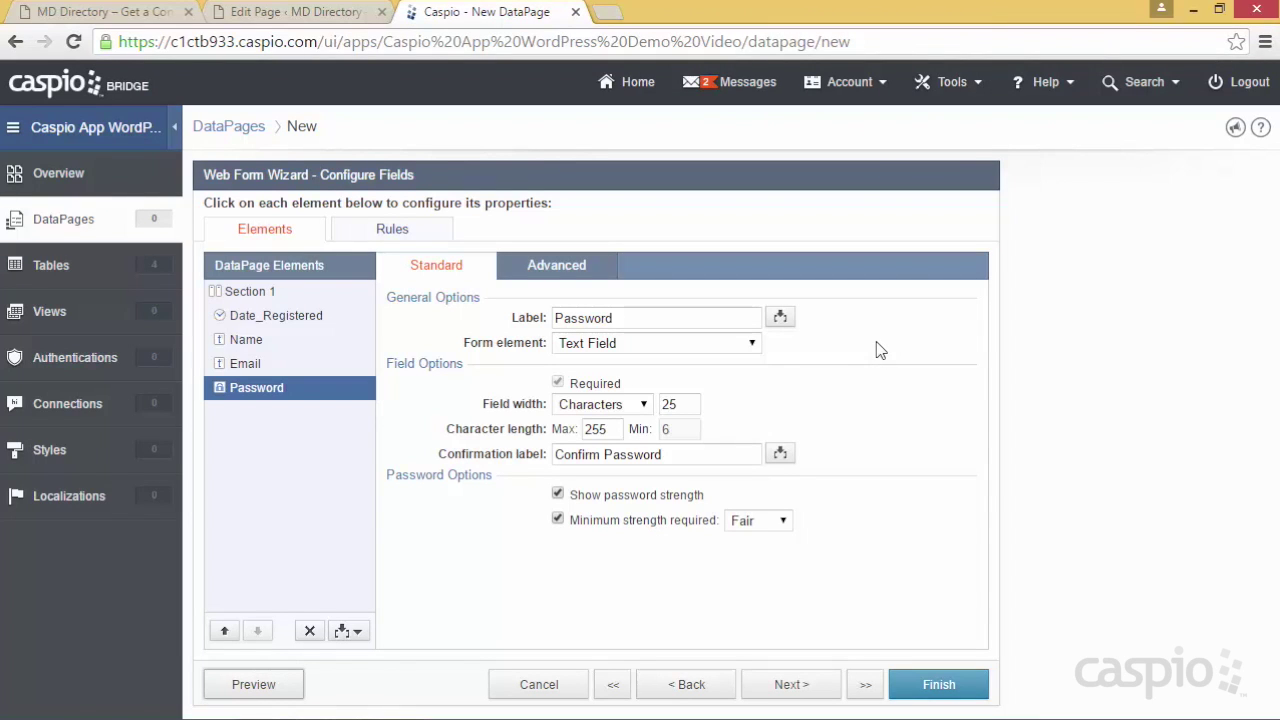
click(938, 686)
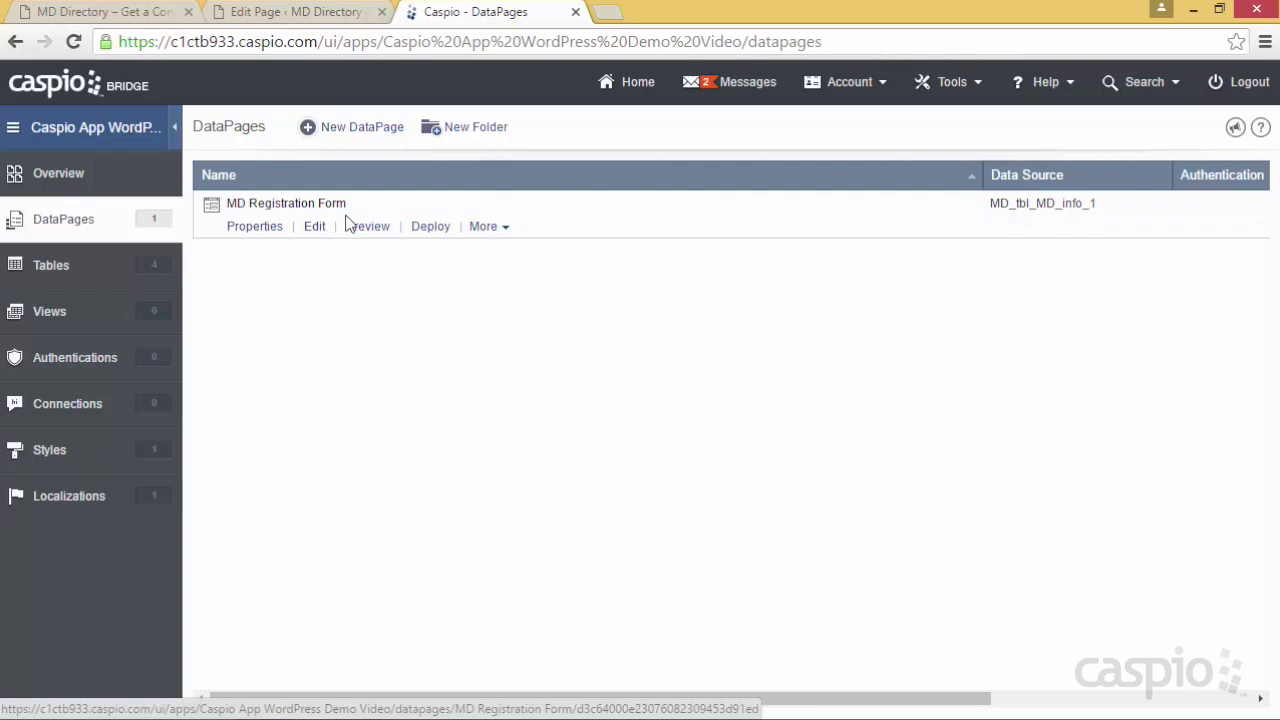
Enable deployment for MD Registration Form and copy its embed code
click(431, 228)
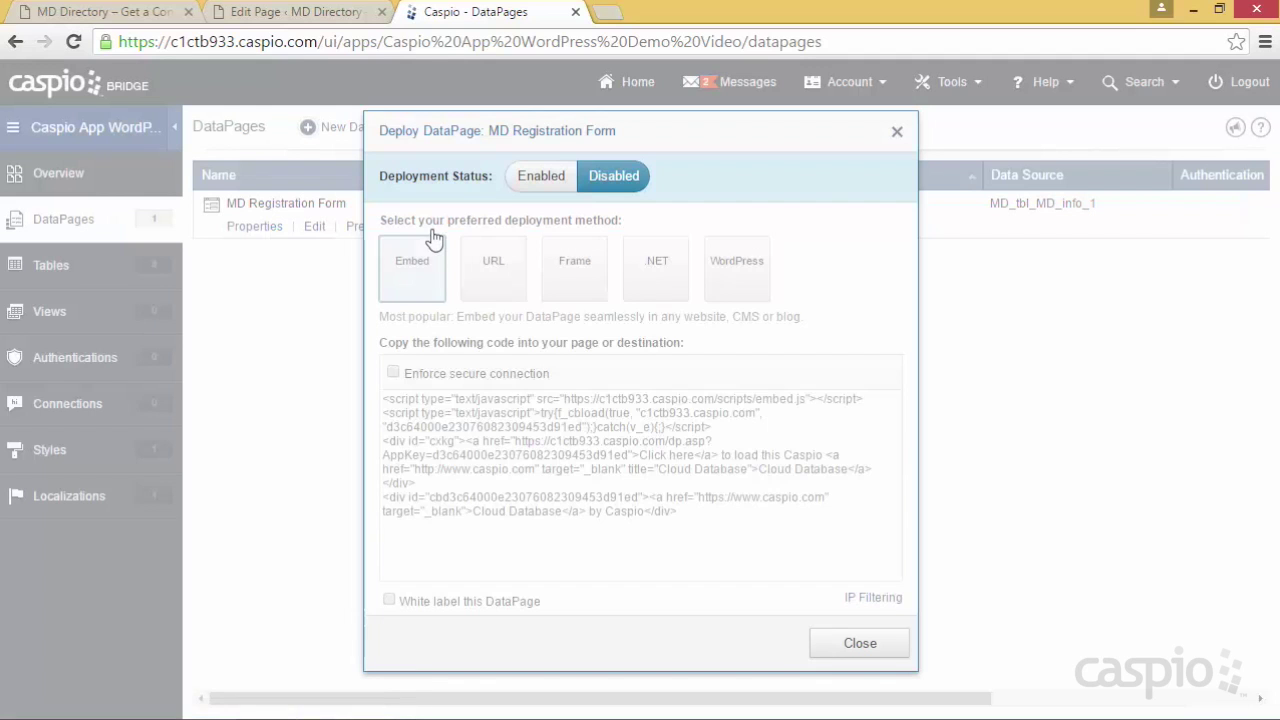
click(541, 182)
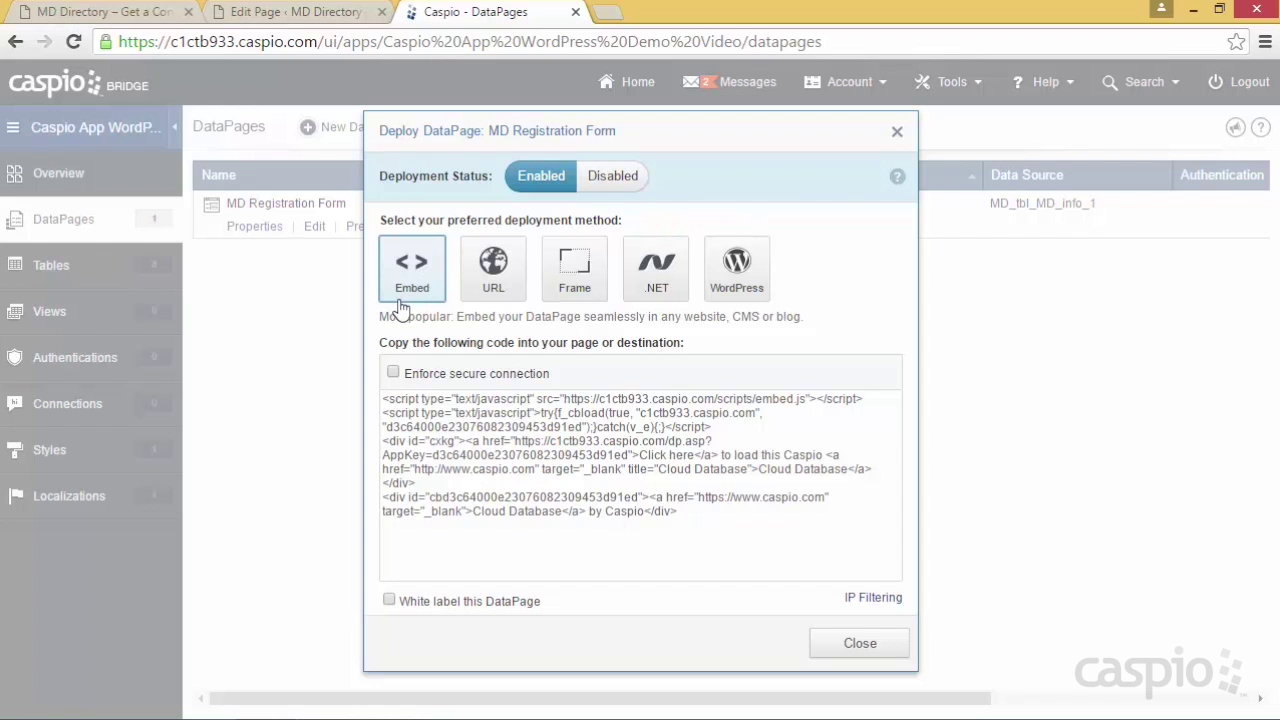
click(470, 405)
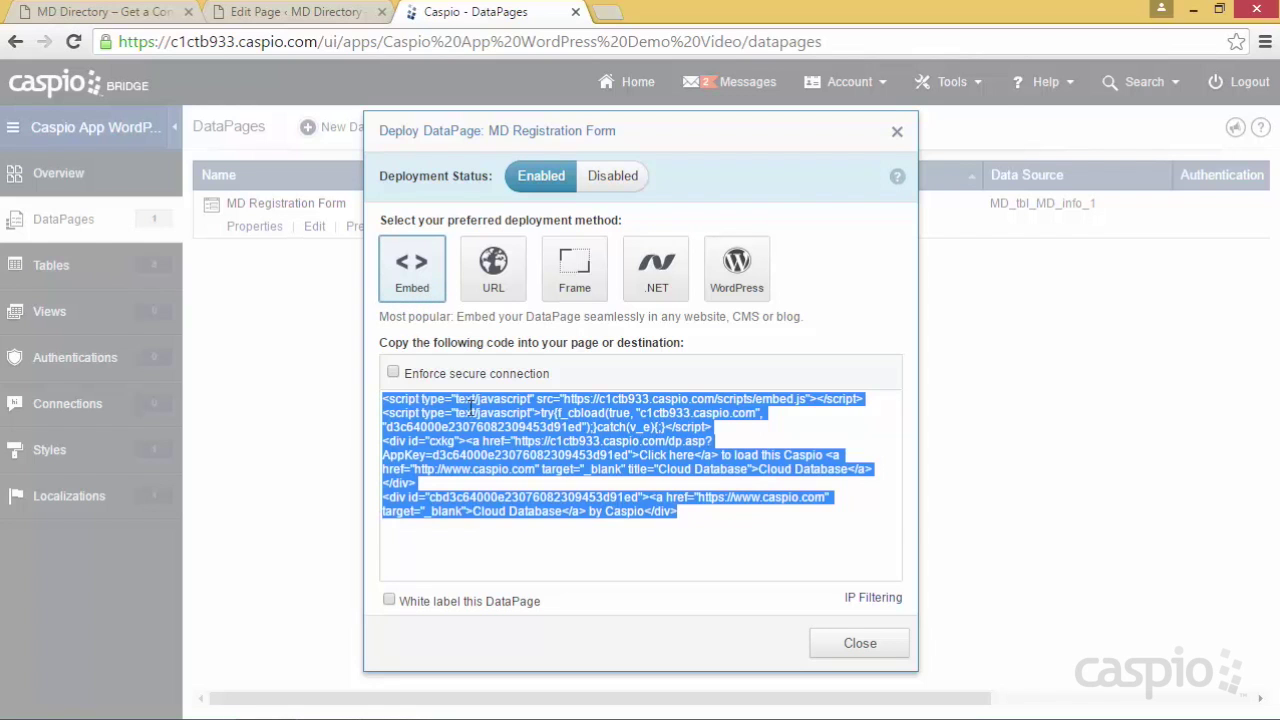
right_click(485, 410)
click(507, 424)
Review the URL, frame, .NET and WordPress options, then recopy the standard embed code
click(490, 290)
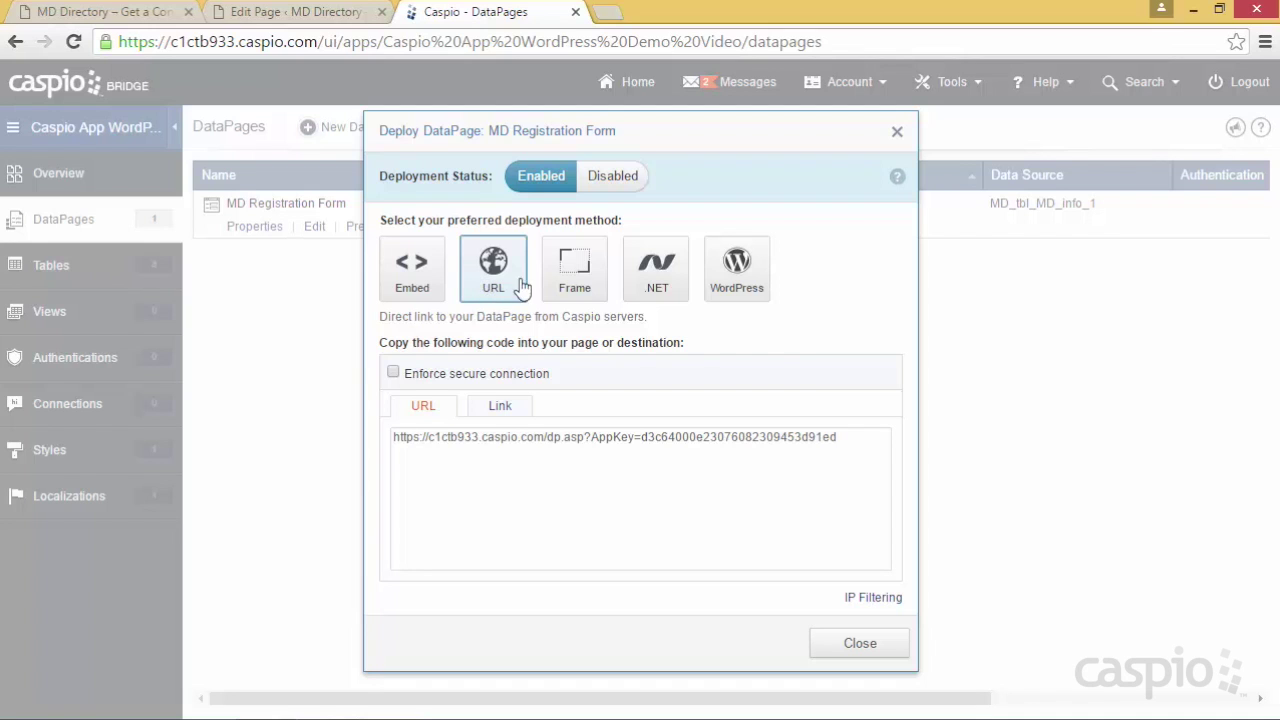
click(576, 282)
click(685, 270)
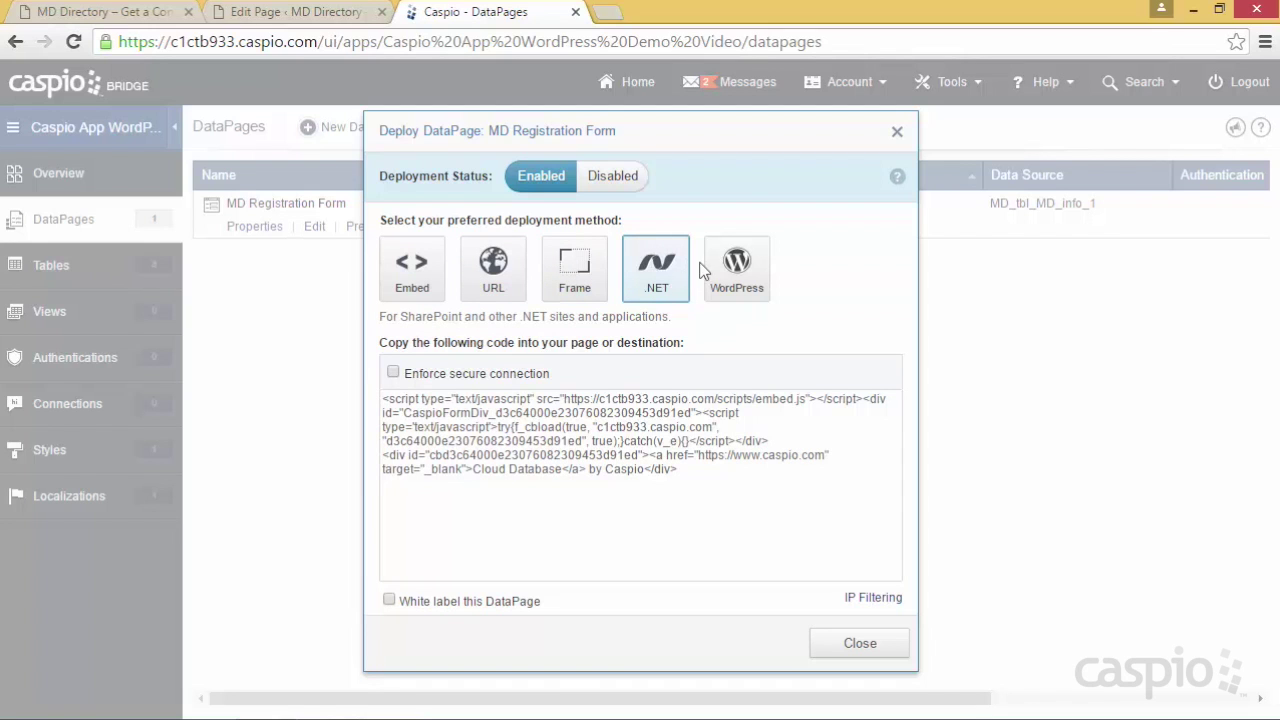
click(715, 272)
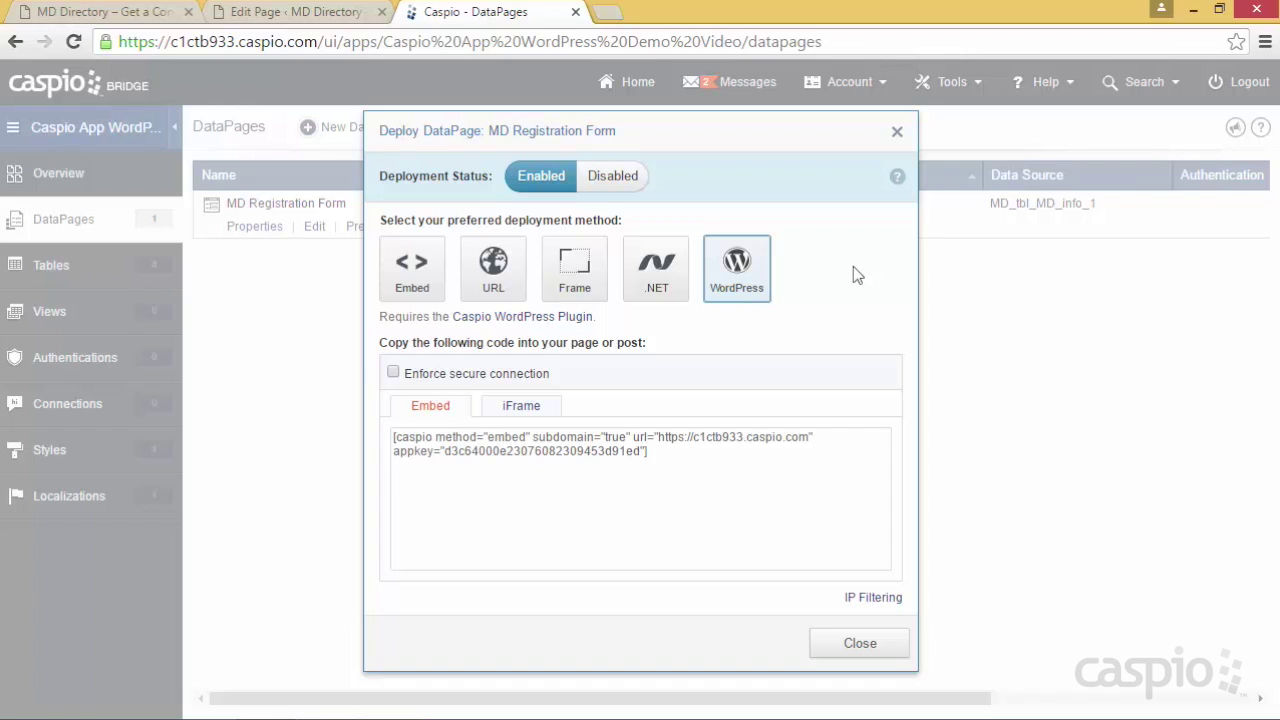
click(413, 290)
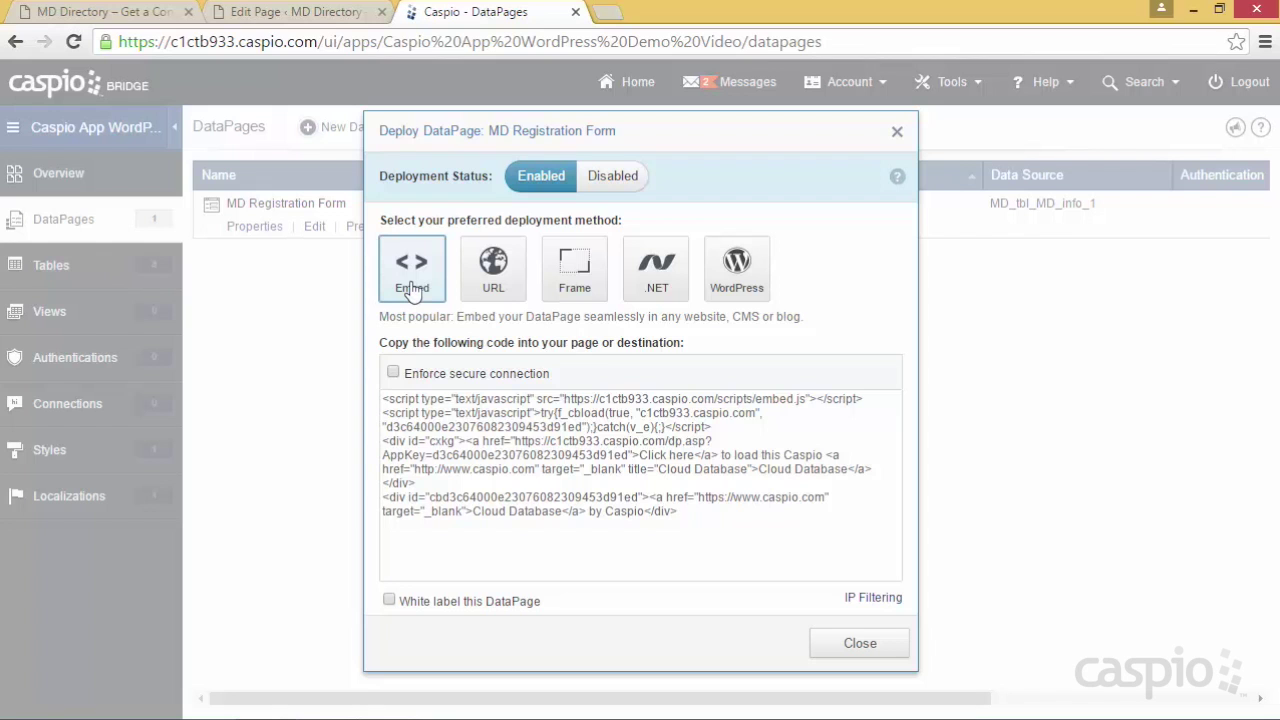
click(460, 447)
right_click(462, 450)
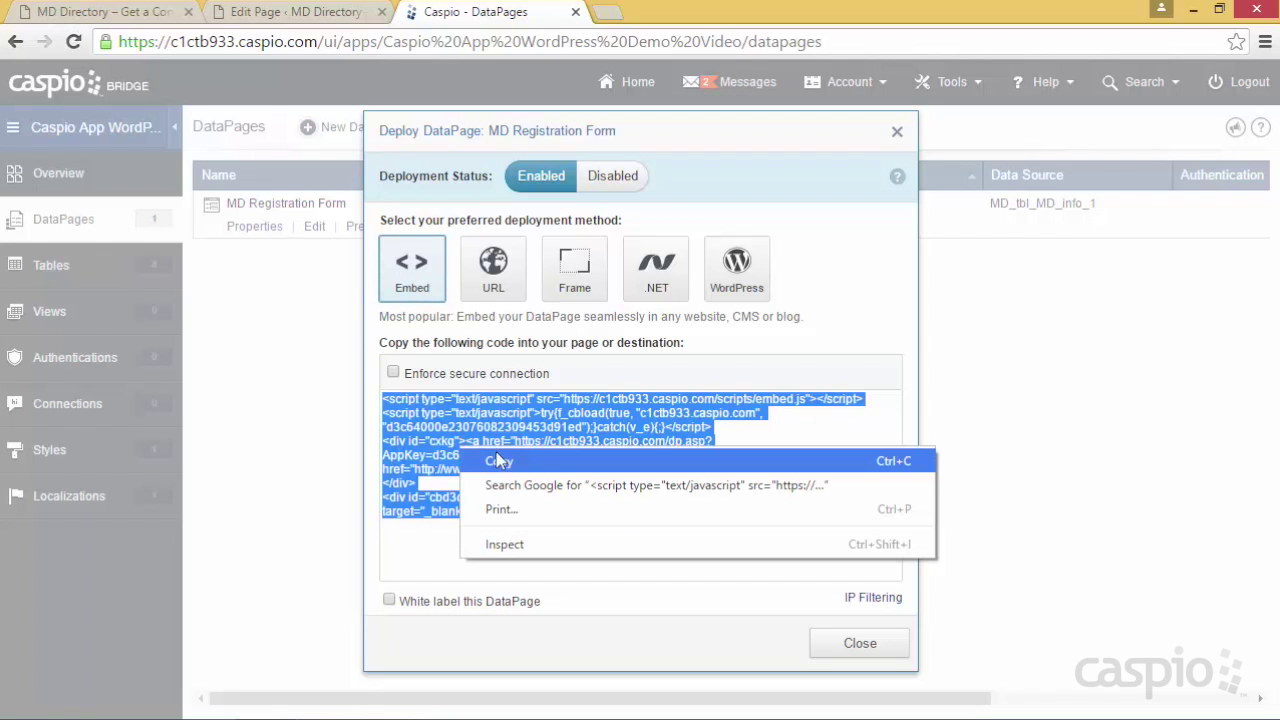
click(498, 460)
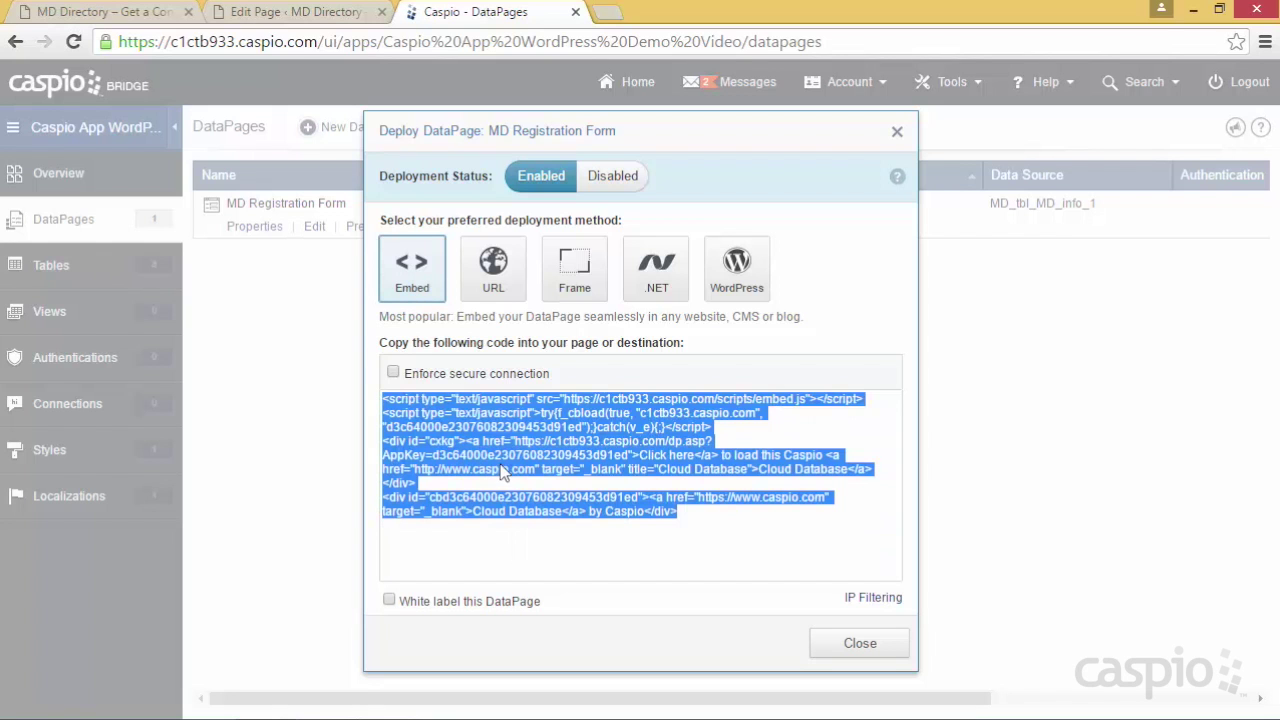
Paste the Caspio embed code into the Register page, update it, and view the MD Directory site
click(305, 20)
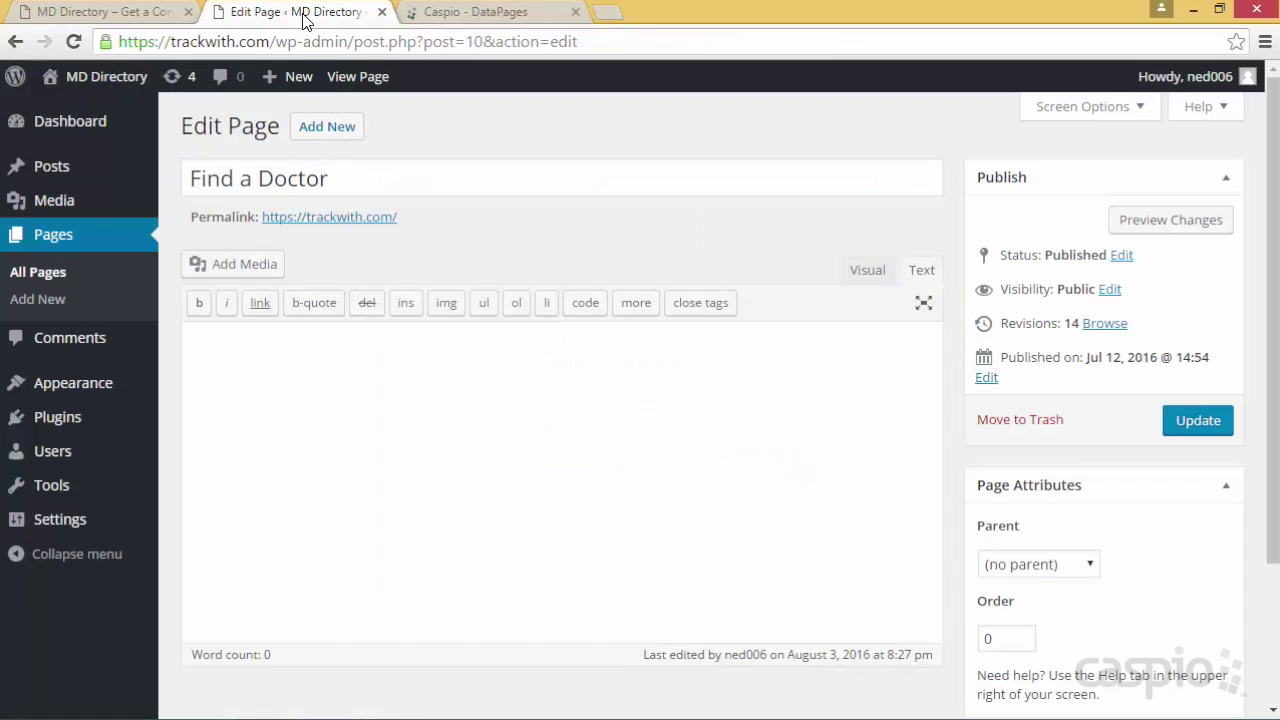
click(55, 237)
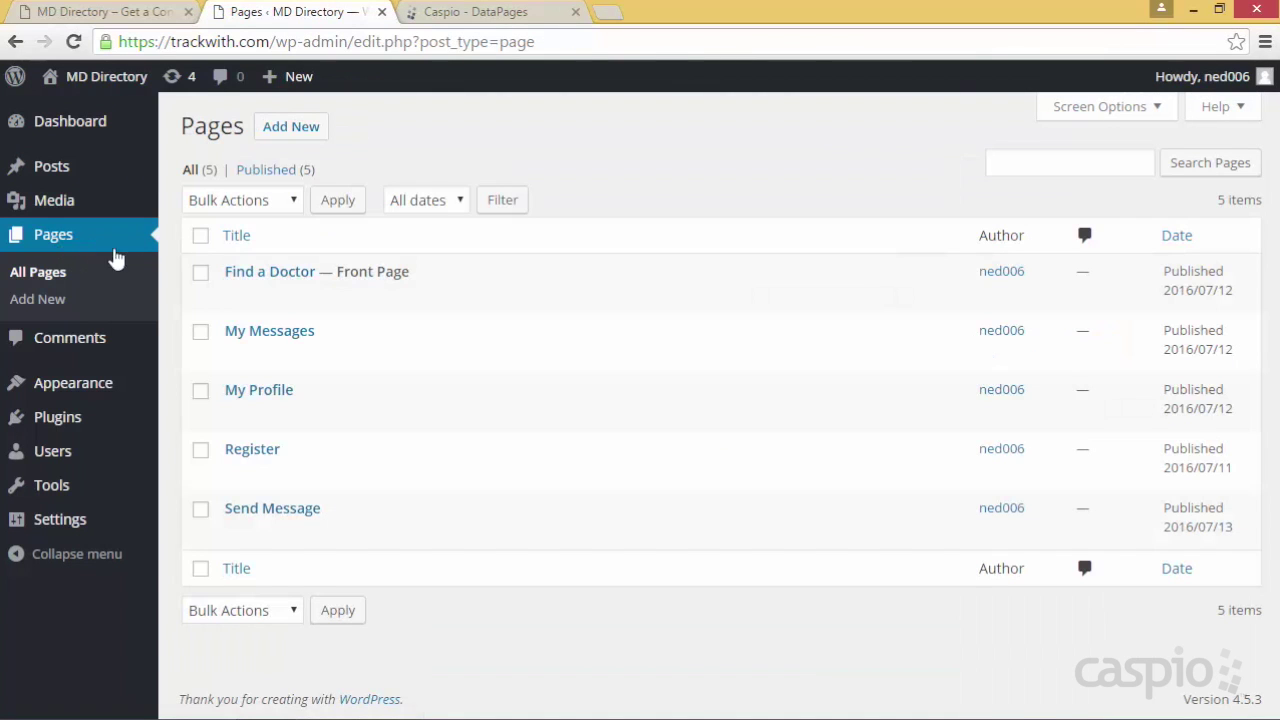
click(237, 474)
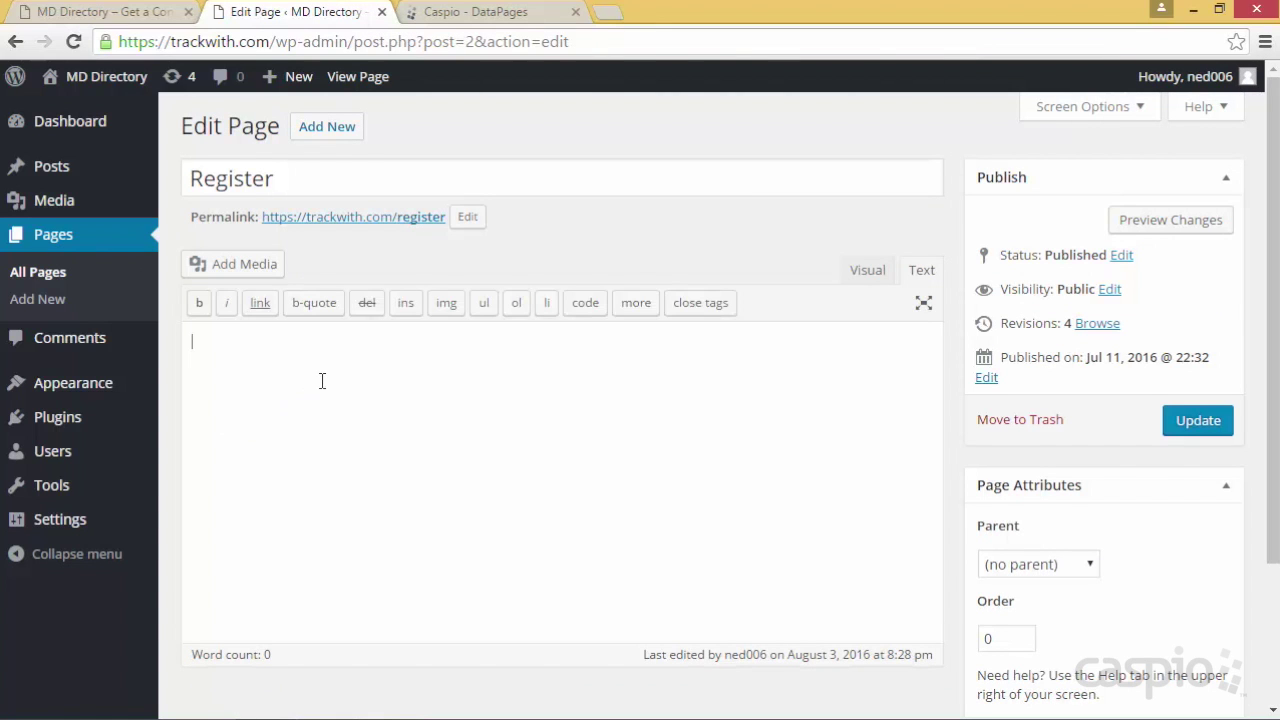
key(ctrl+v)
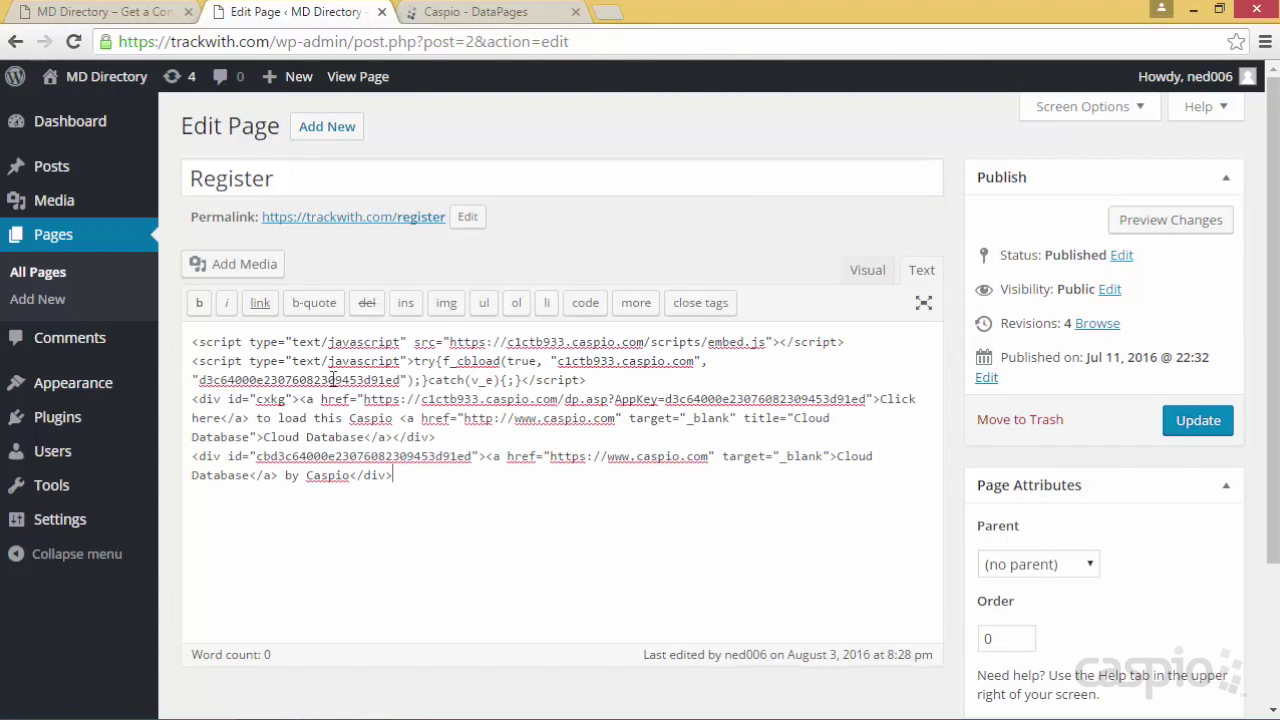
click(1178, 426)
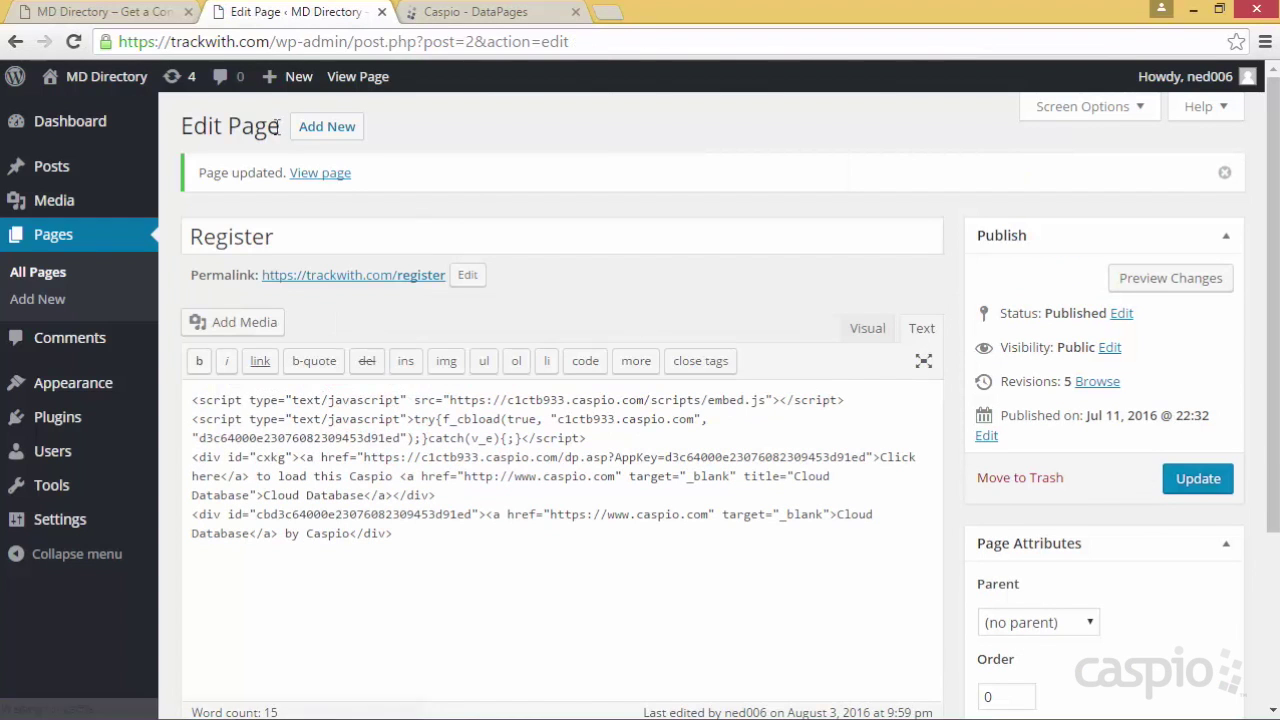
click(150, 14)
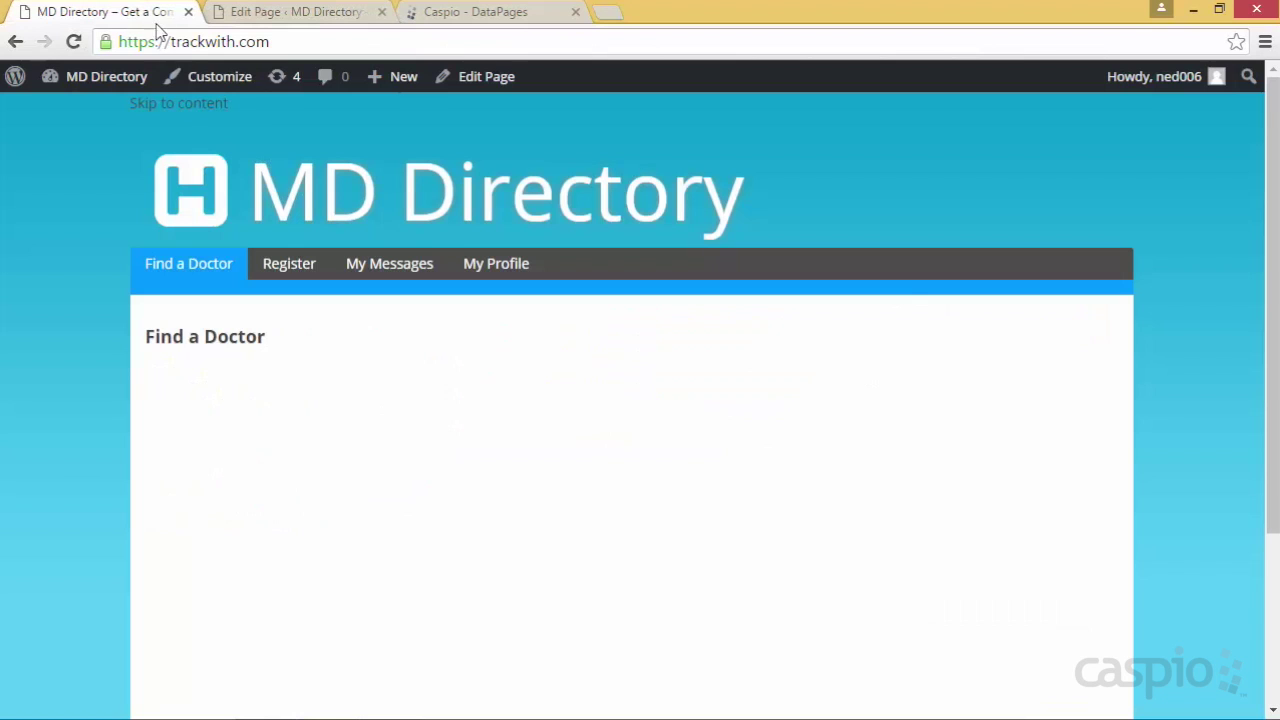
Open the live Register page and enter a sample registrant name
click(302, 270)
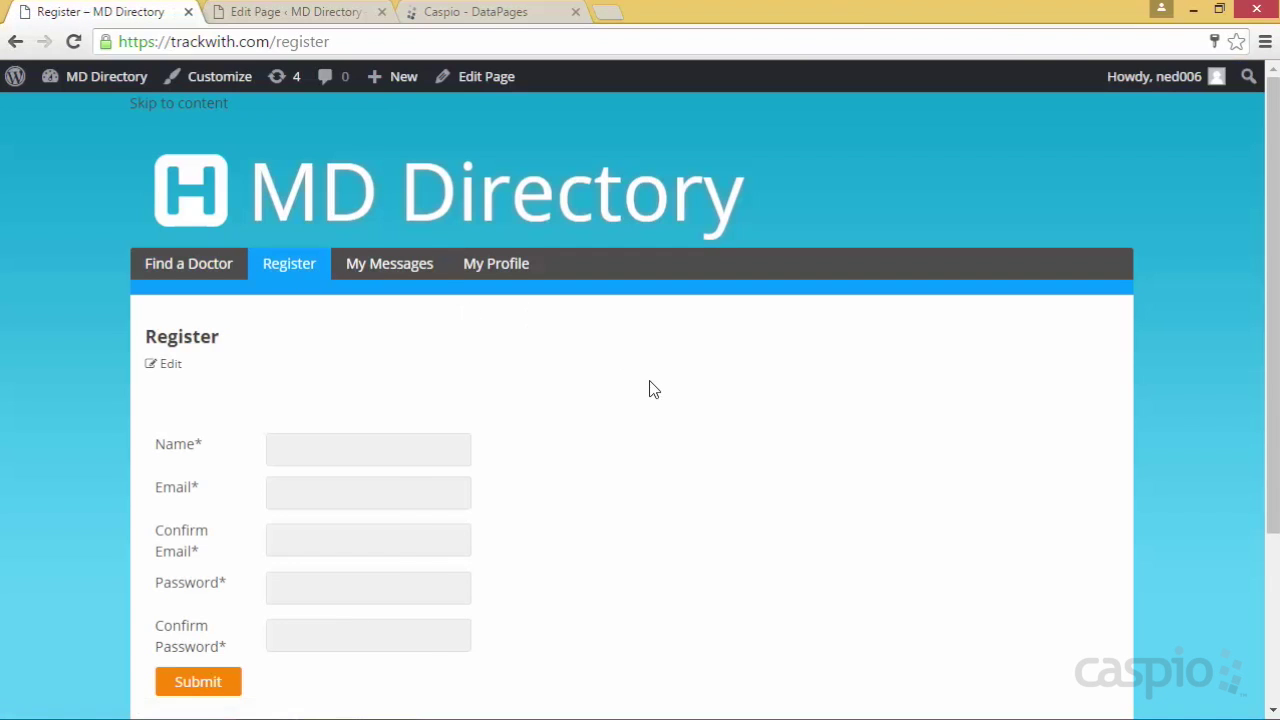
scroll(652, 387, down, 1)
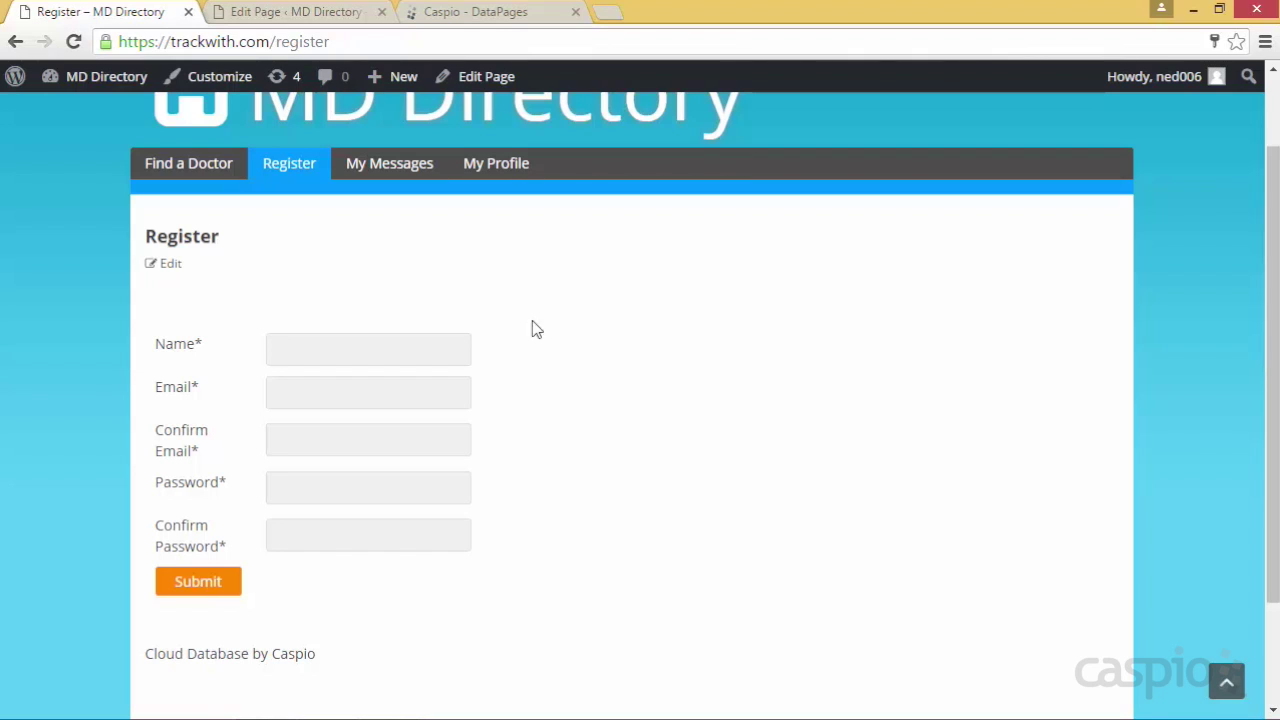
click(360, 344)
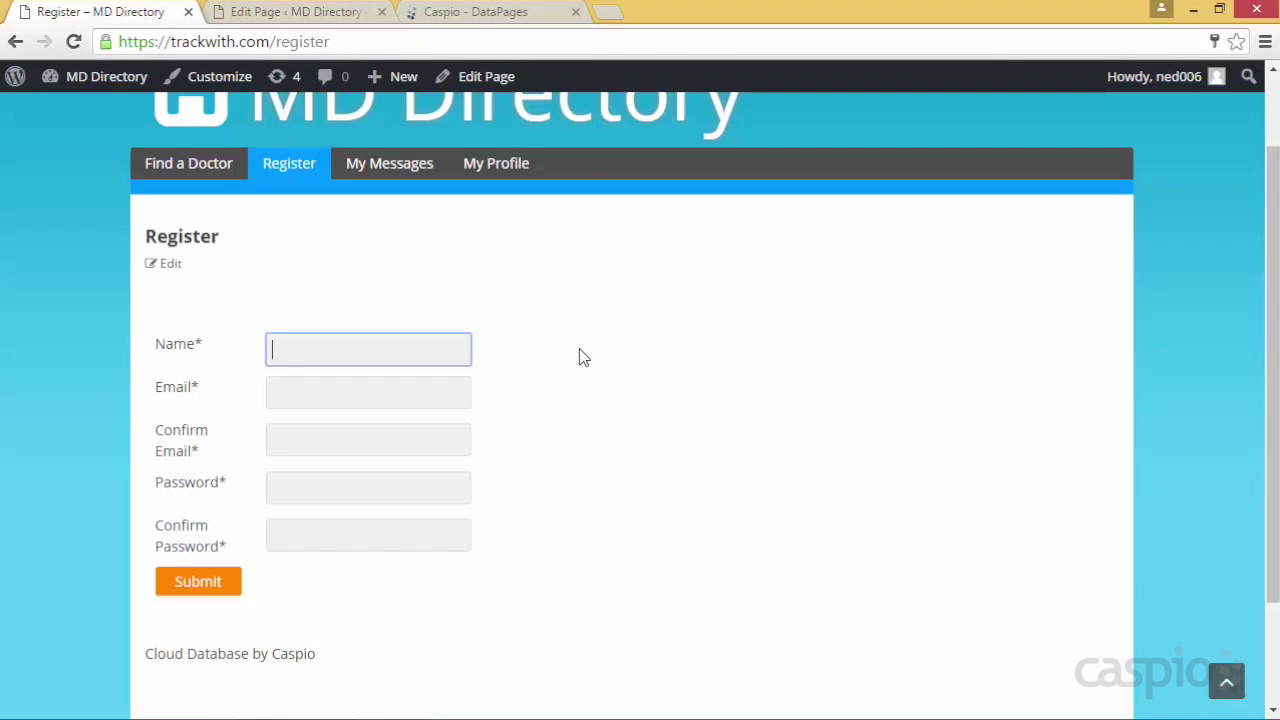
text(John Doe)
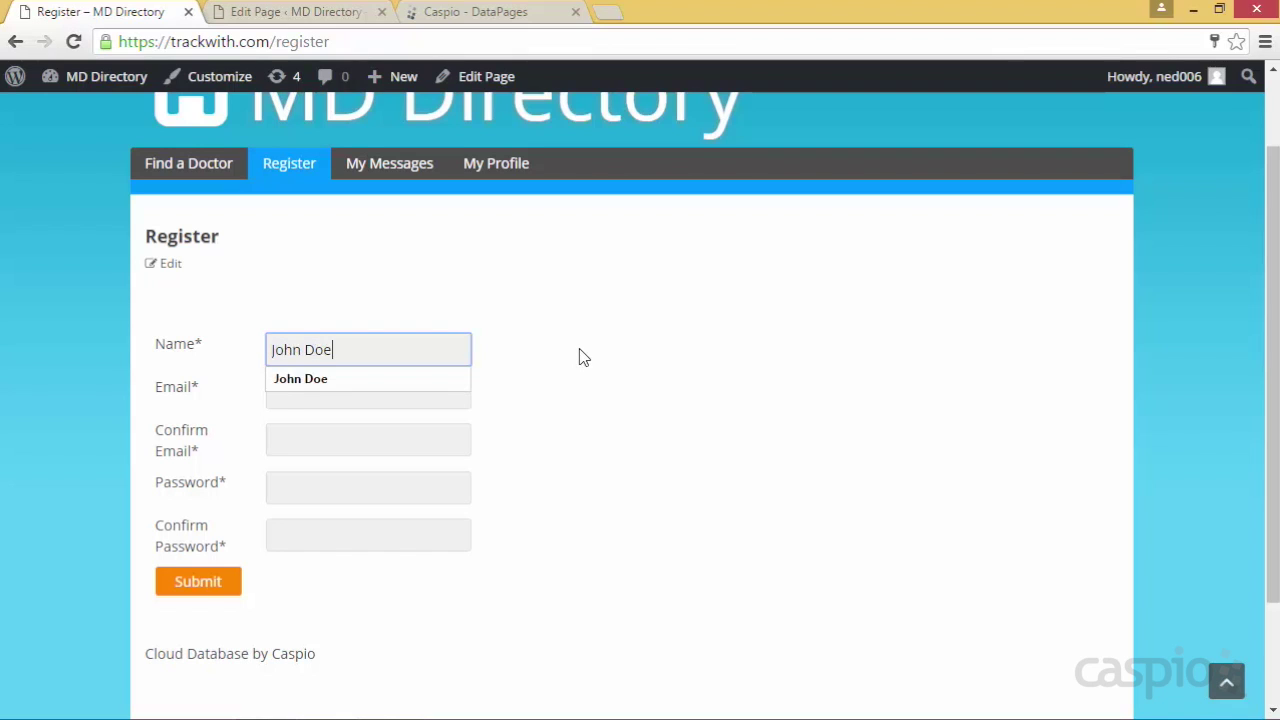
key(Tab)
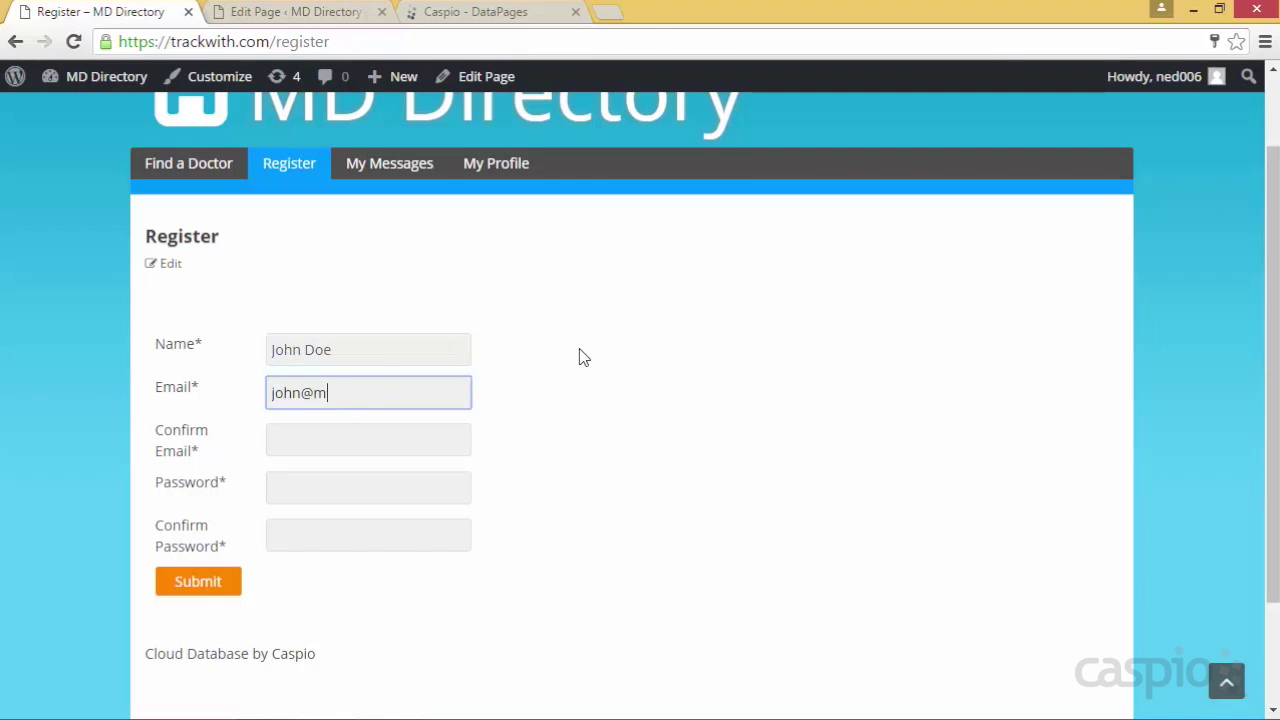
Enter a matching sample e-mail in Email and Confirm Email, then a Fair-strength password
key(Tab)
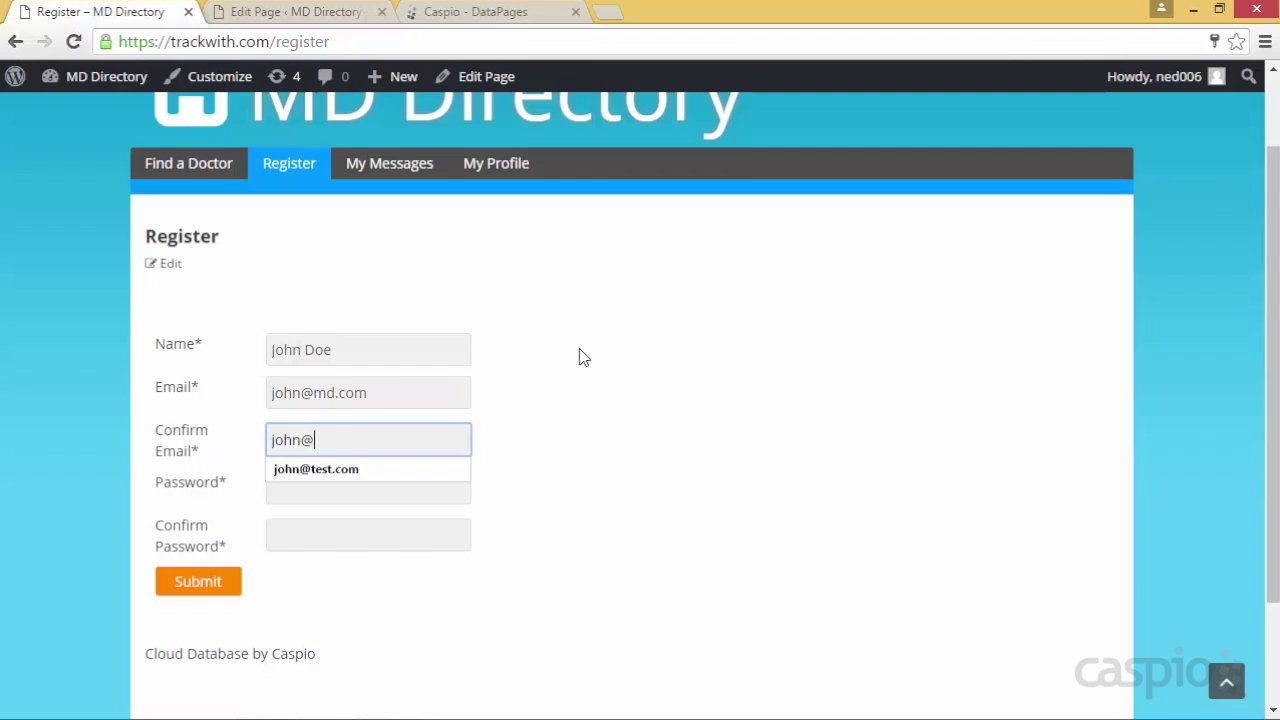
key(Tab)
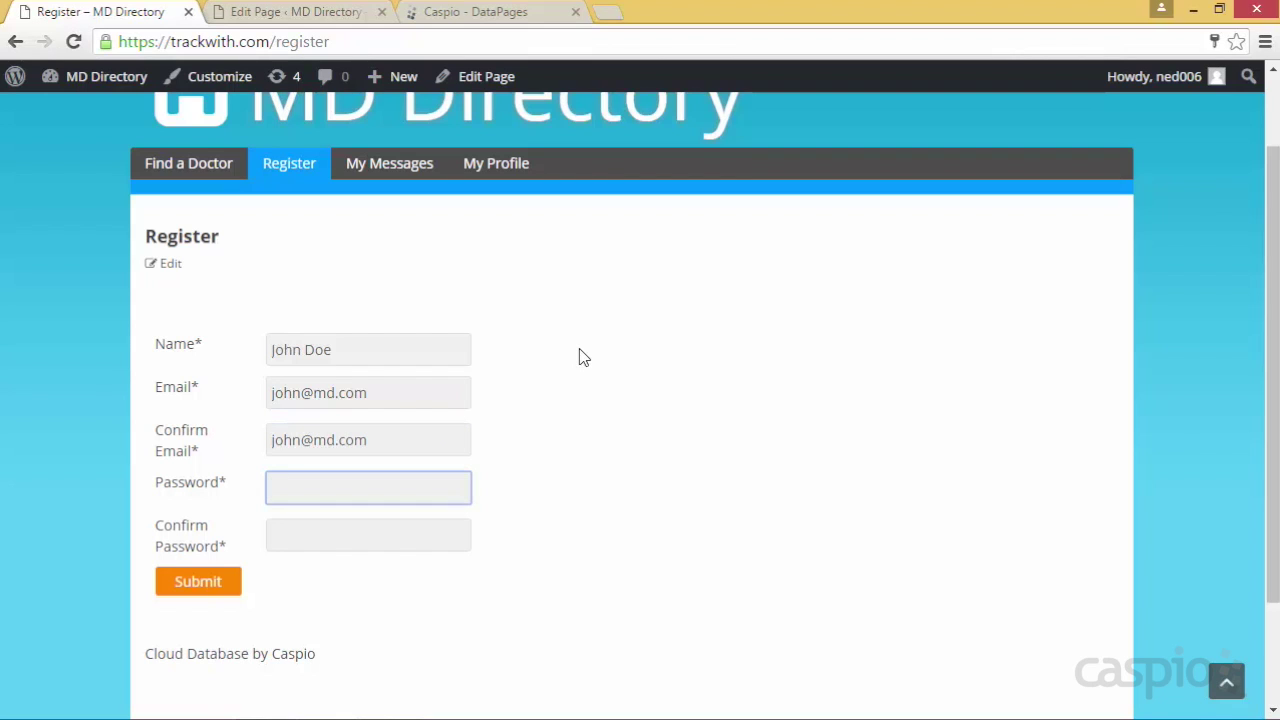
text(••••)
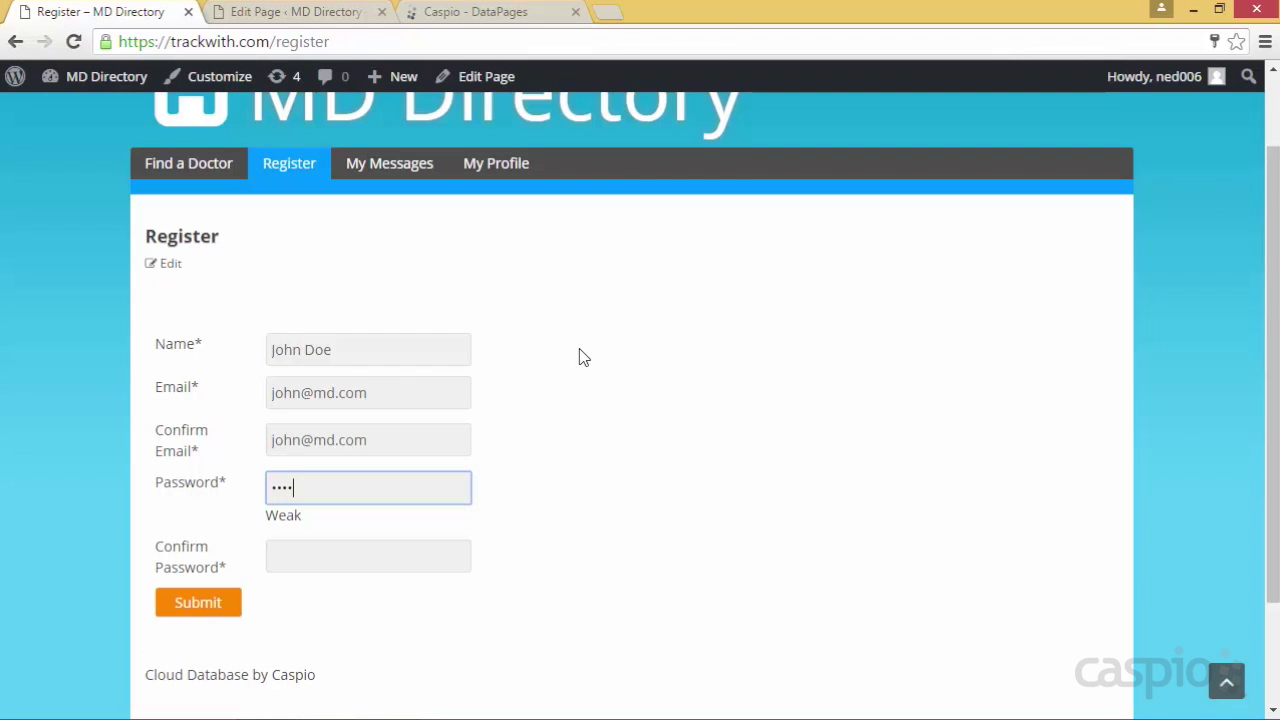
text(•••)
key(Tab)
text(•••••••)
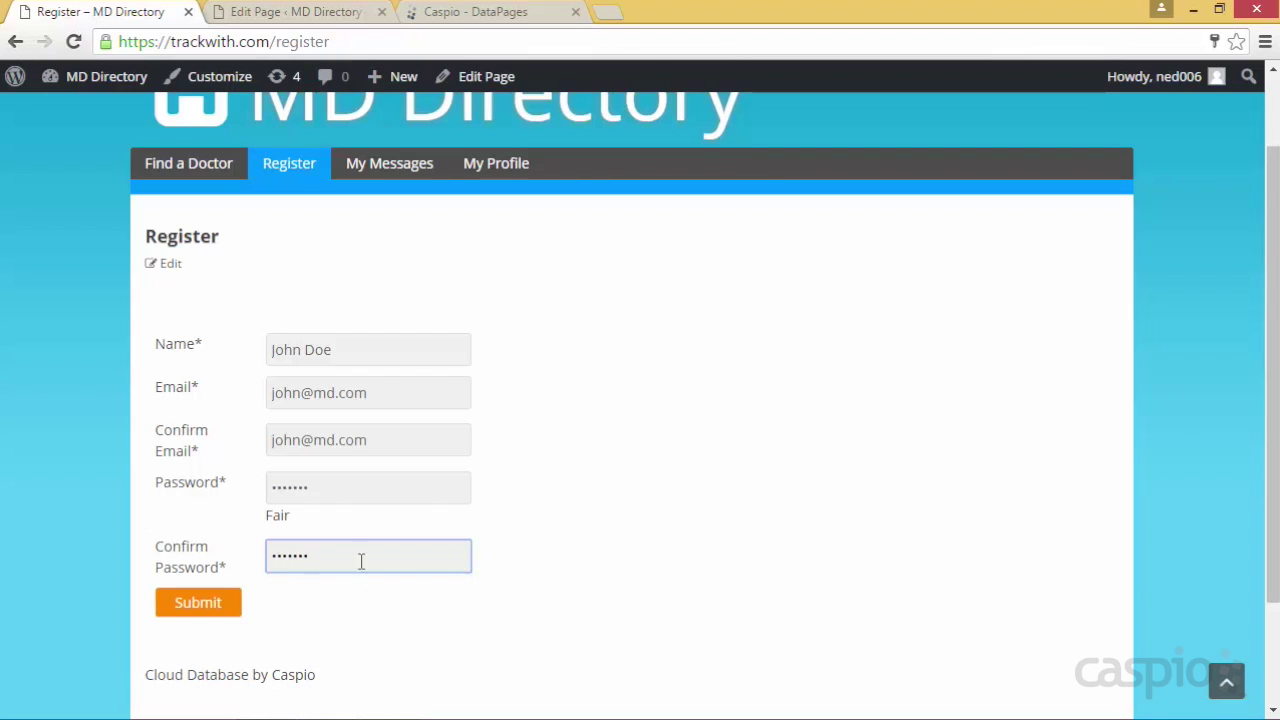
Submit the test doctor registration, save the login in Chrome, and return to the Caspio DataPages list
click(205, 605)
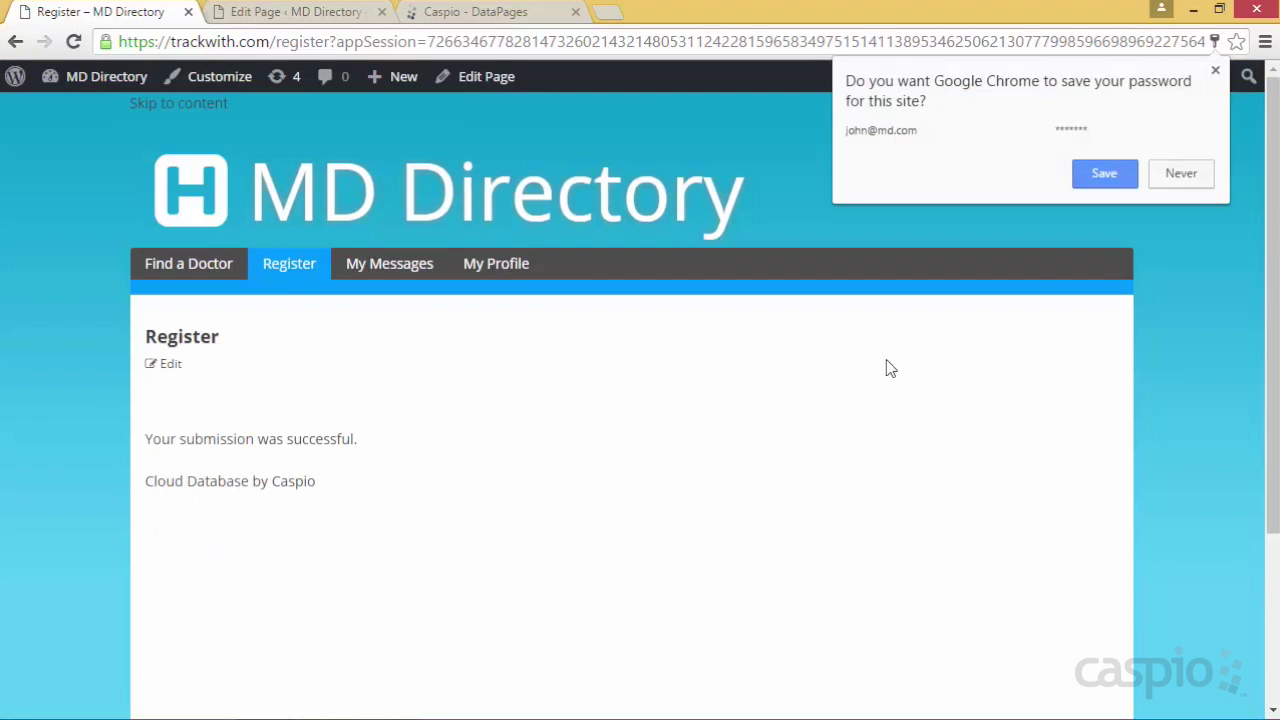
click(1101, 176)
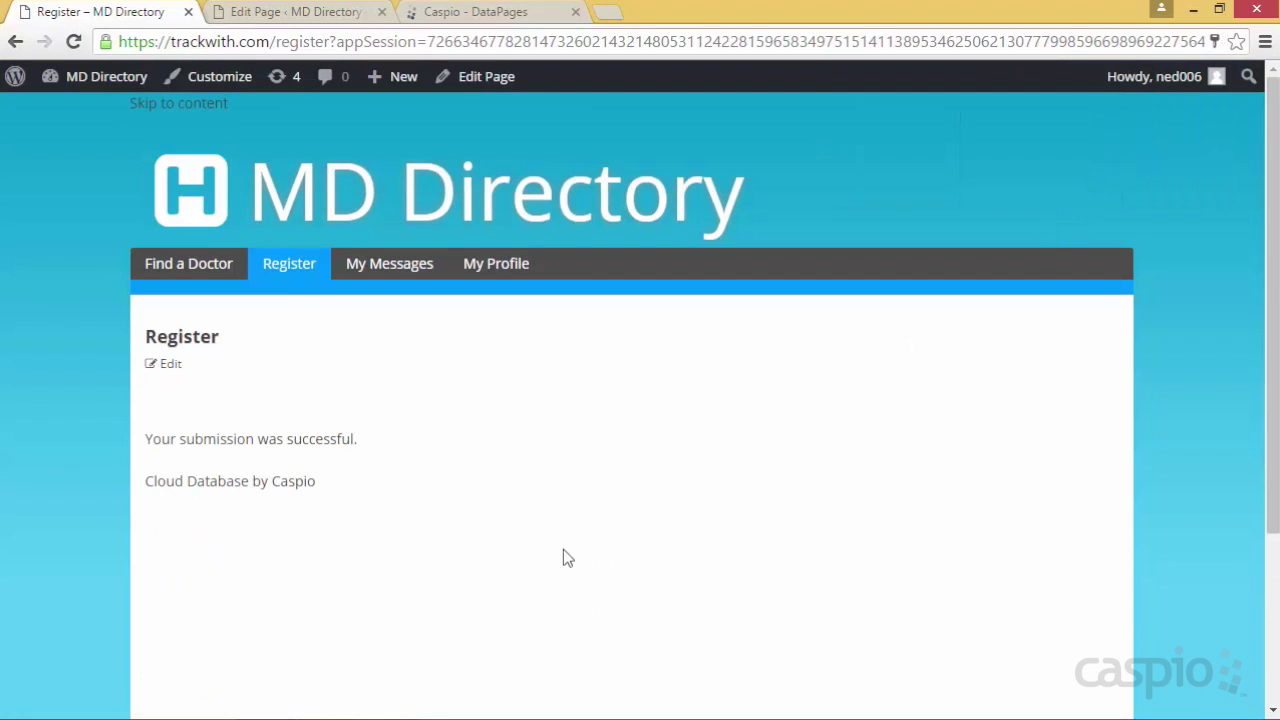
click(476, 13)
click(813, 652)
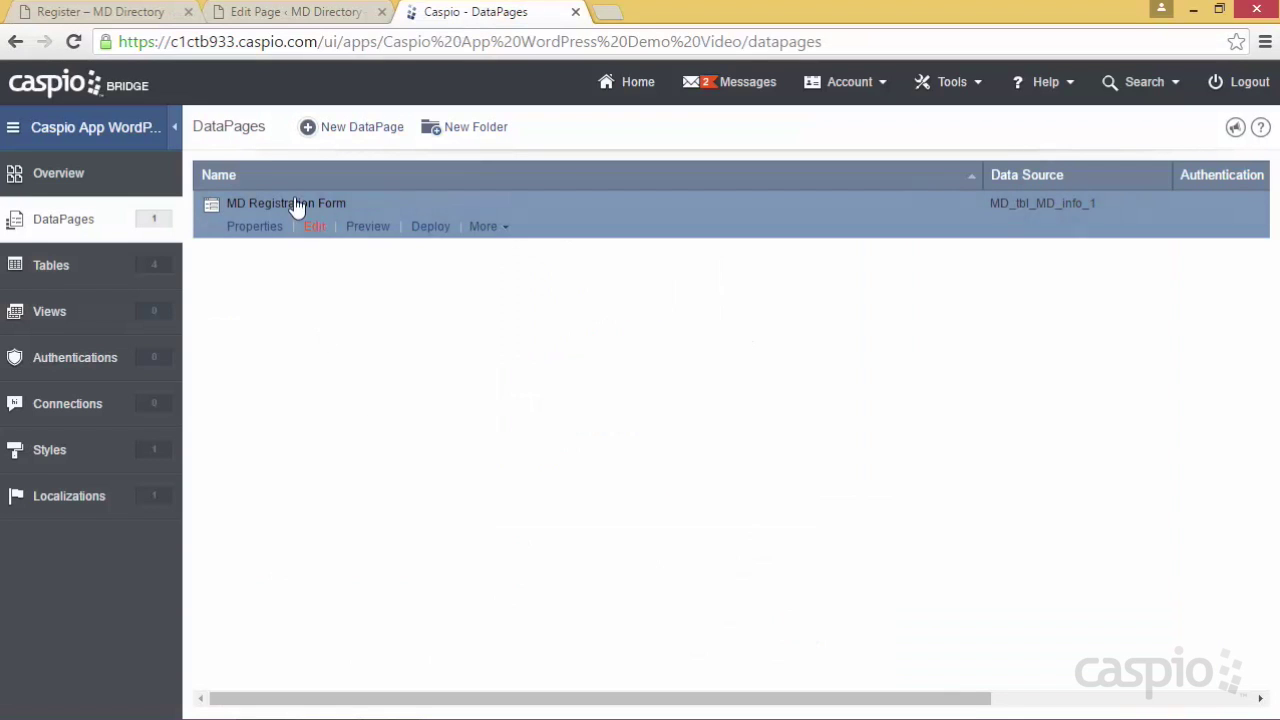
Check that MD_tbl_MD_info_1 holds the test registration record, then open the empty Authentications list
click(100, 268)
click(322, 228)
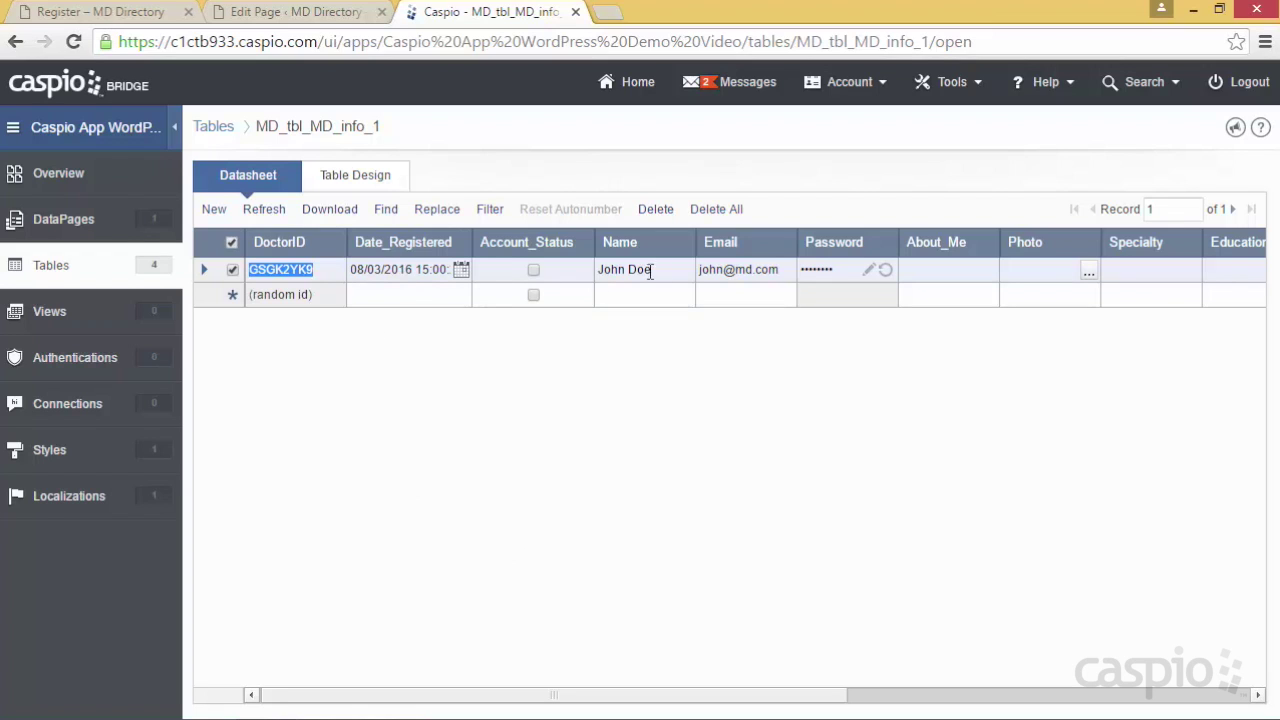
drag(810, 684, 1147, 706)
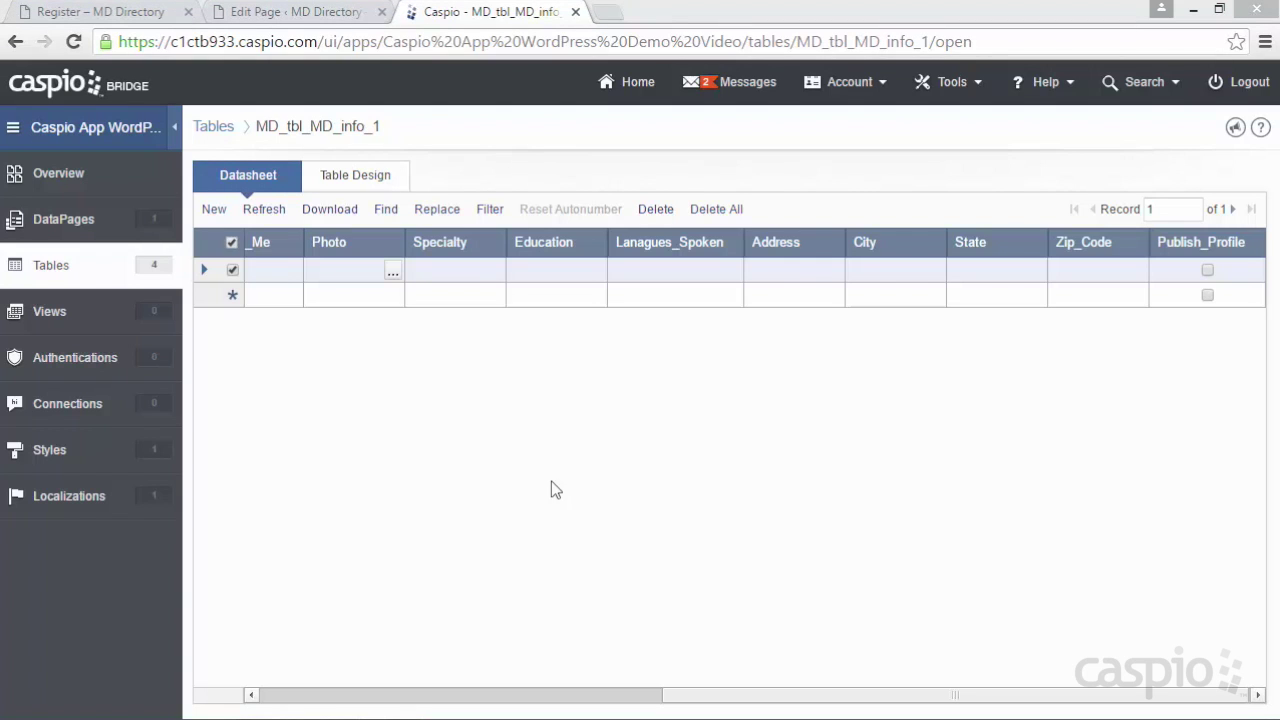
click(96, 362)
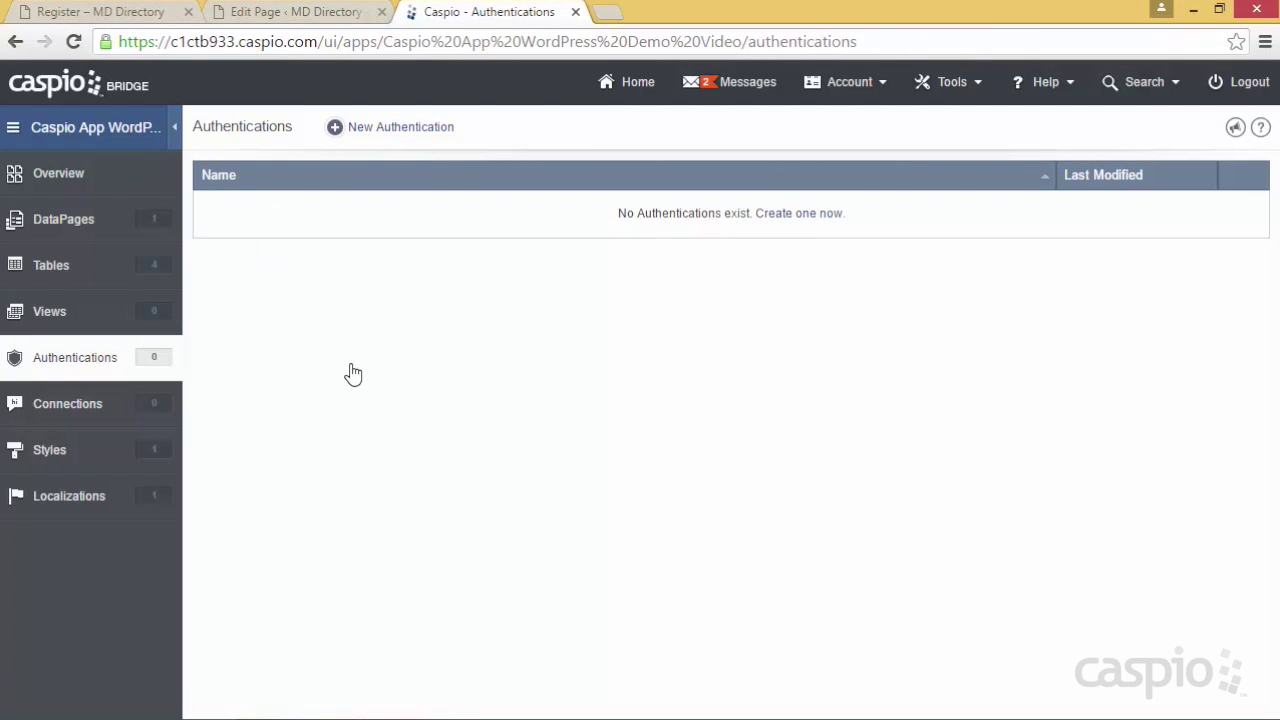
Start a Custom authentication on MD_tbl_MD_info_1, trying ID Services only and Caspio plus ID Services validation
click(417, 137)
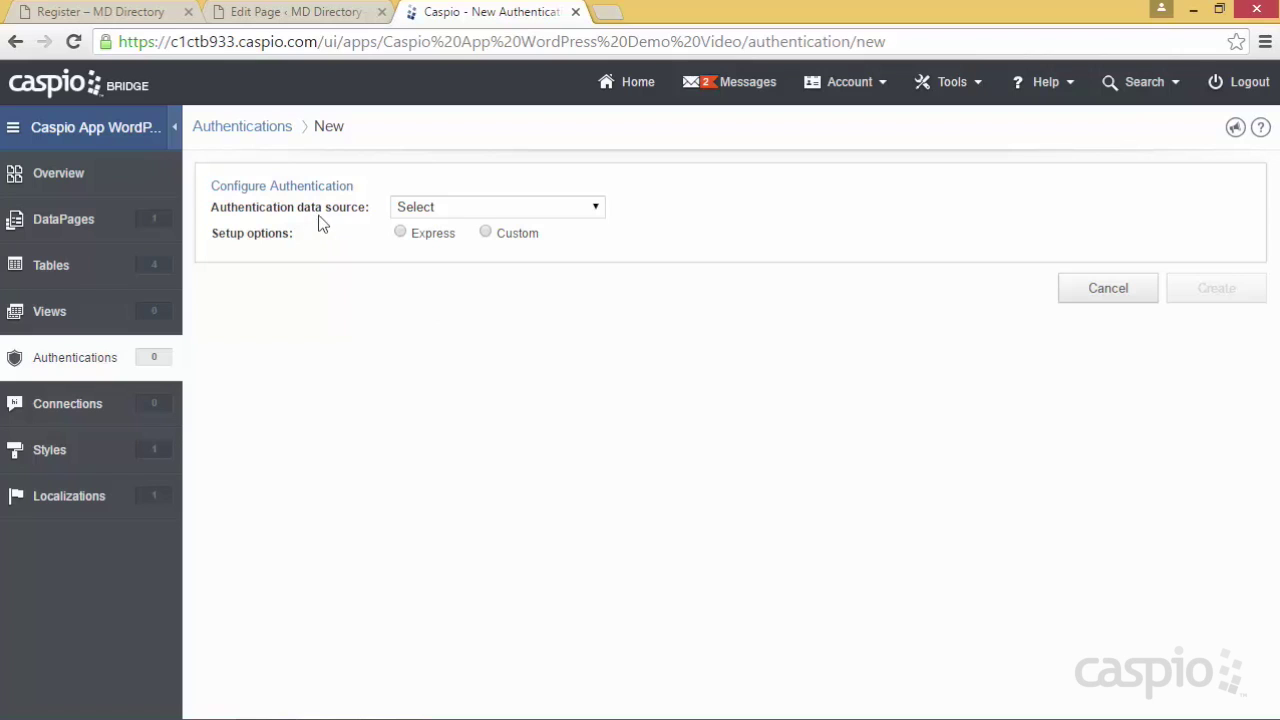
click(580, 207)
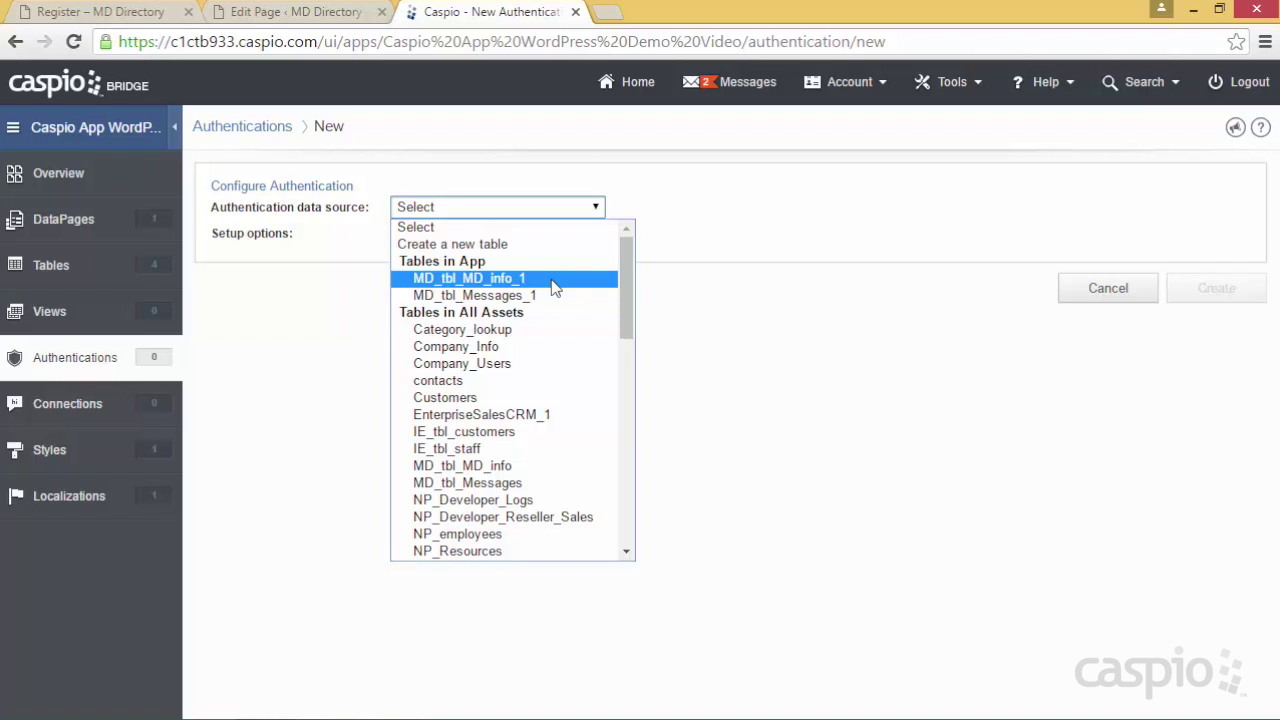
click(553, 283)
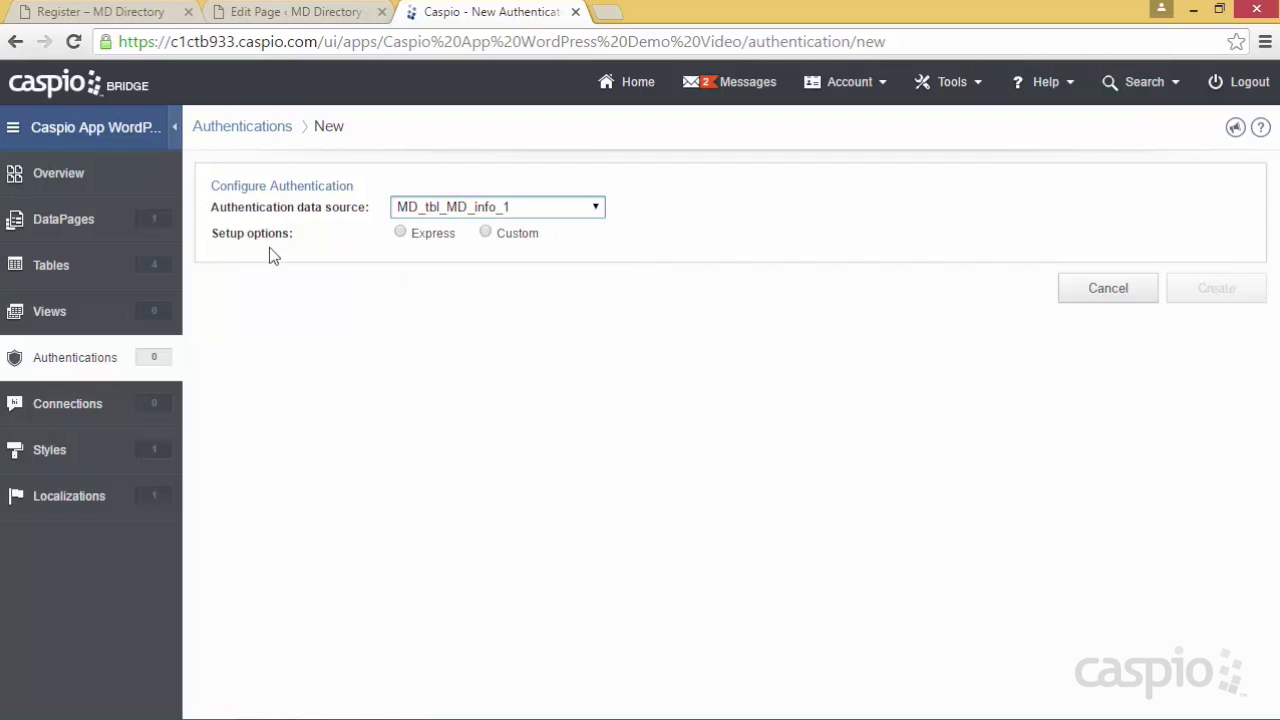
click(486, 233)
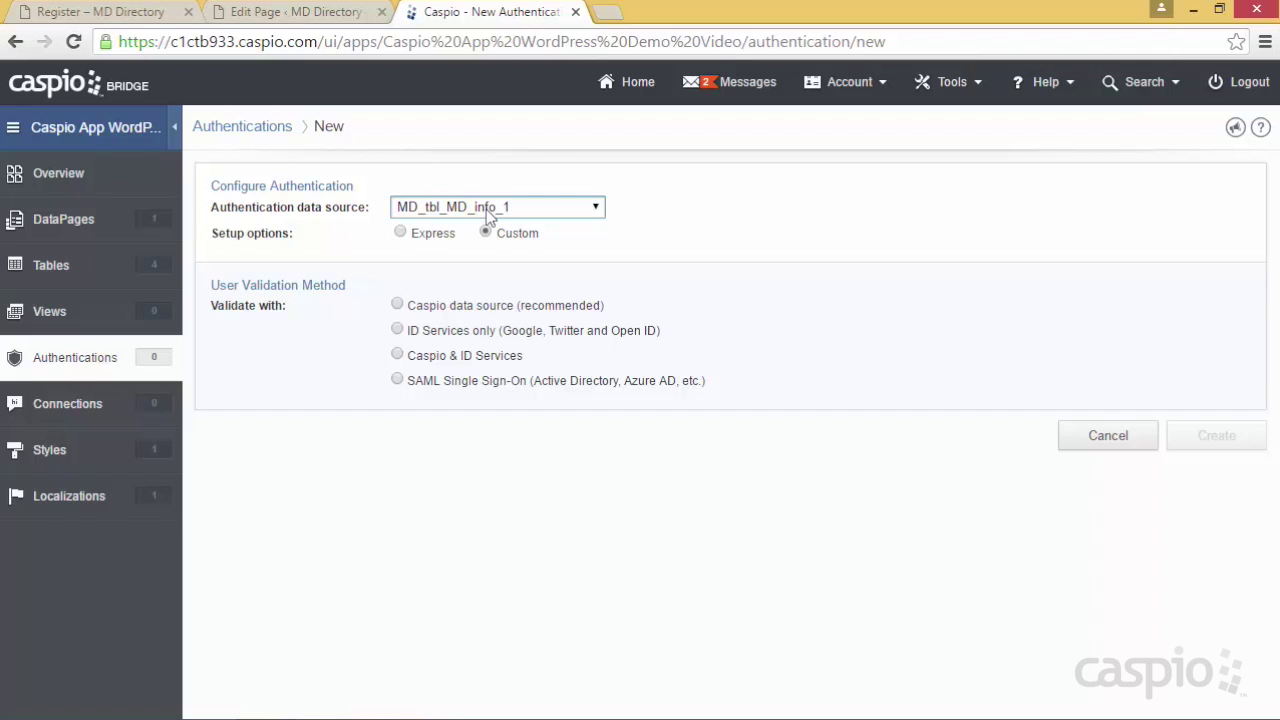
click(450, 335)
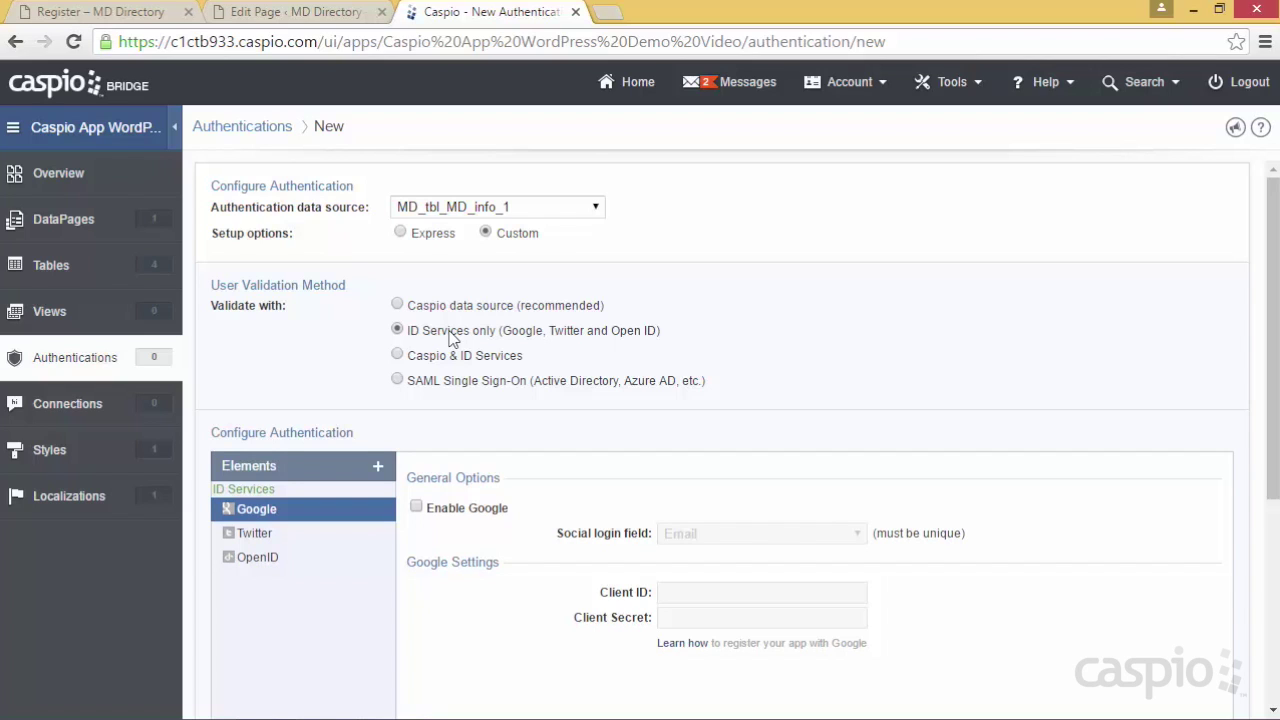
click(398, 355)
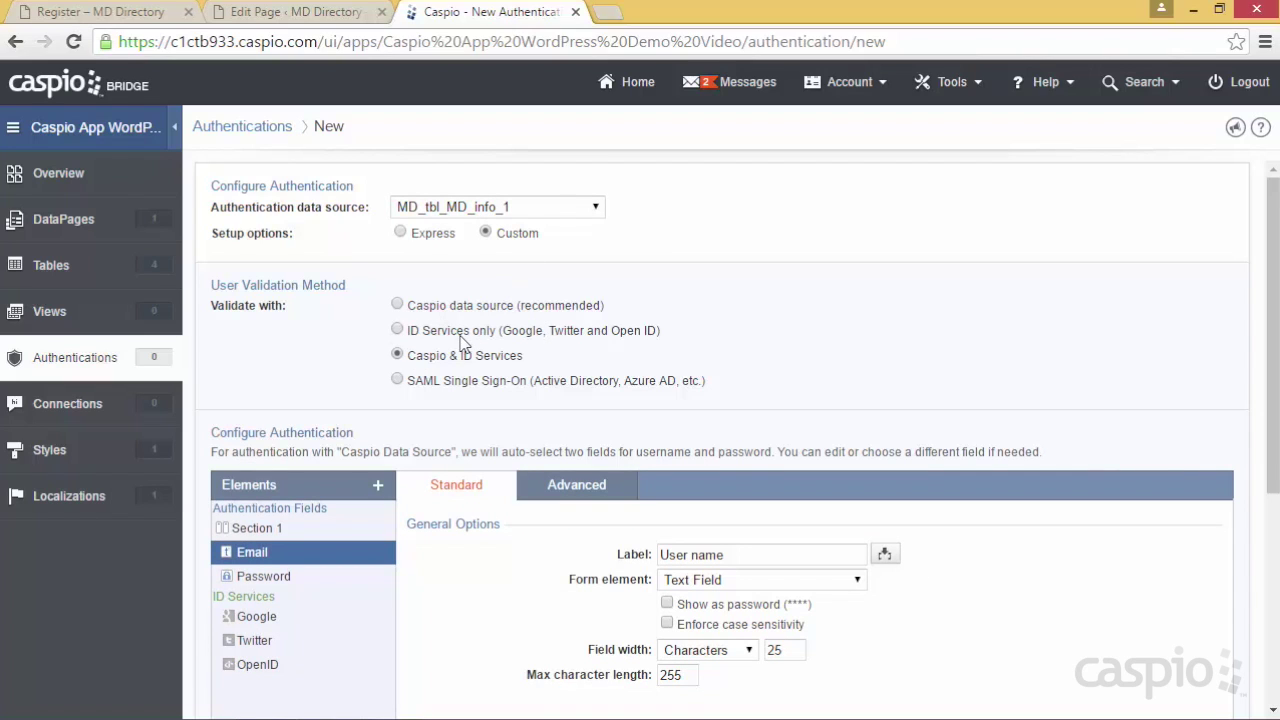
Switch validation from SAML to the Caspio data source and relabel the username field 'Email'
click(441, 390)
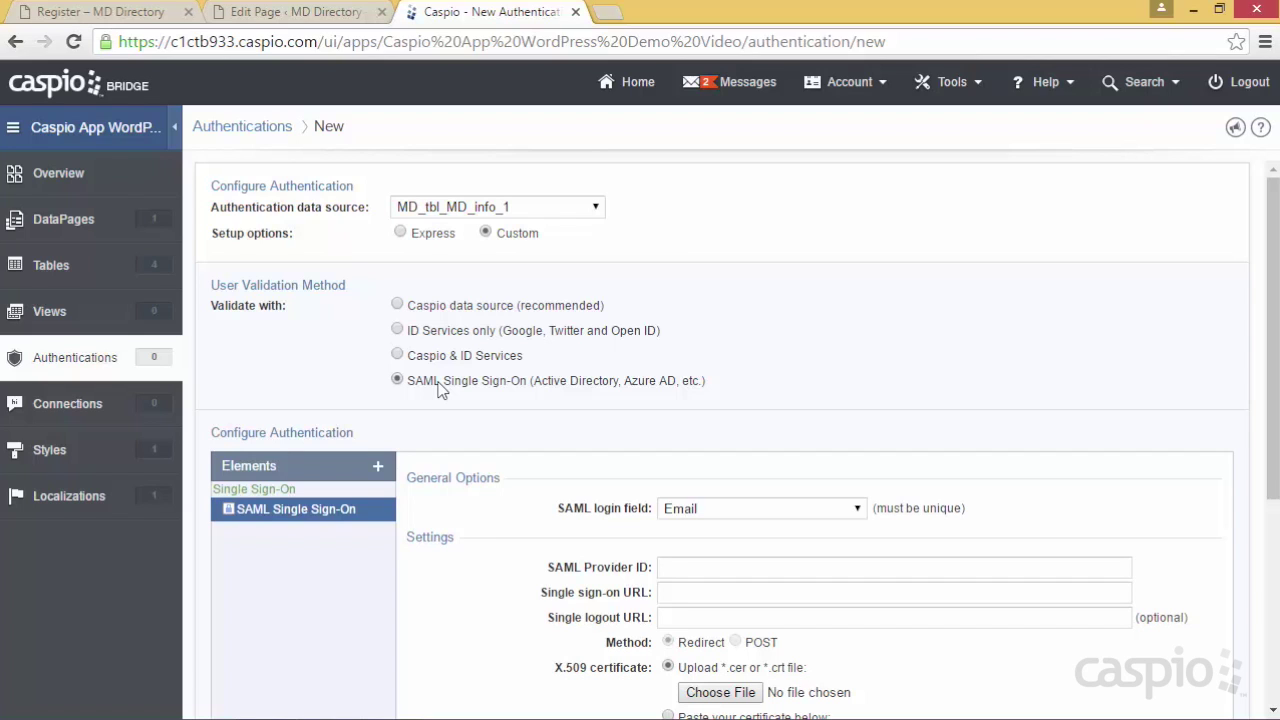
click(437, 313)
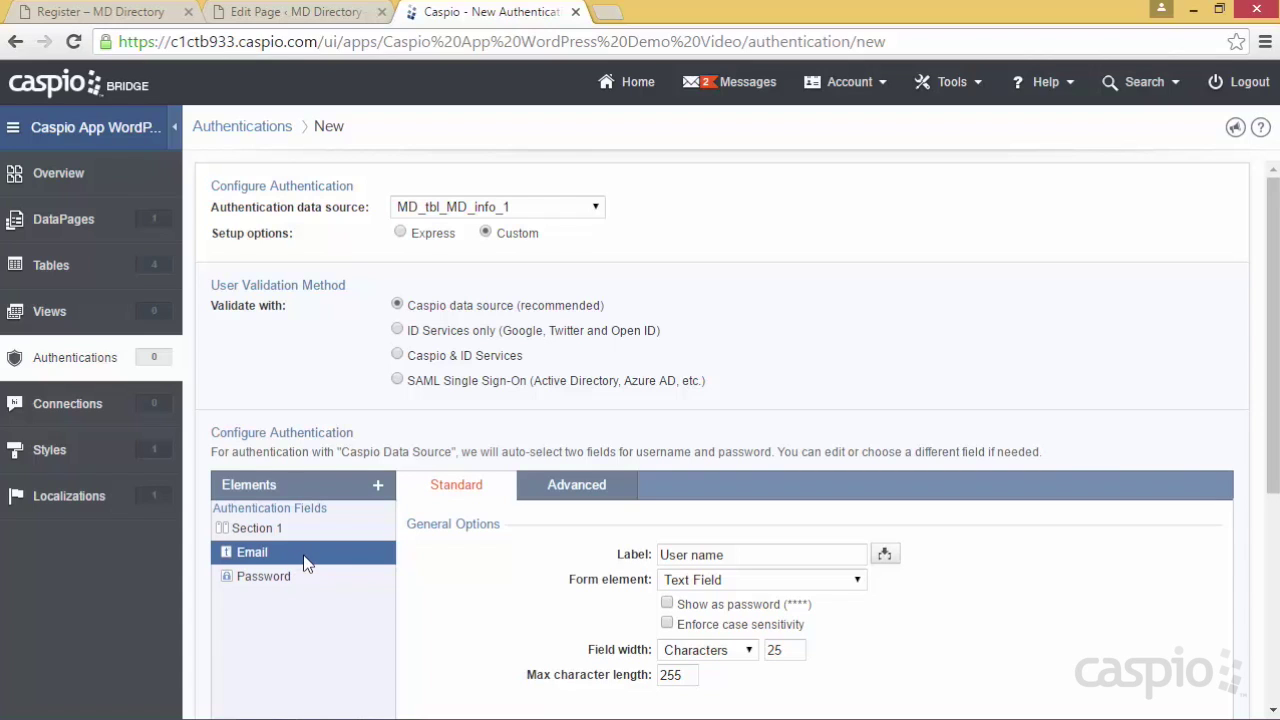
drag(734, 554, 619, 532)
text(Email)
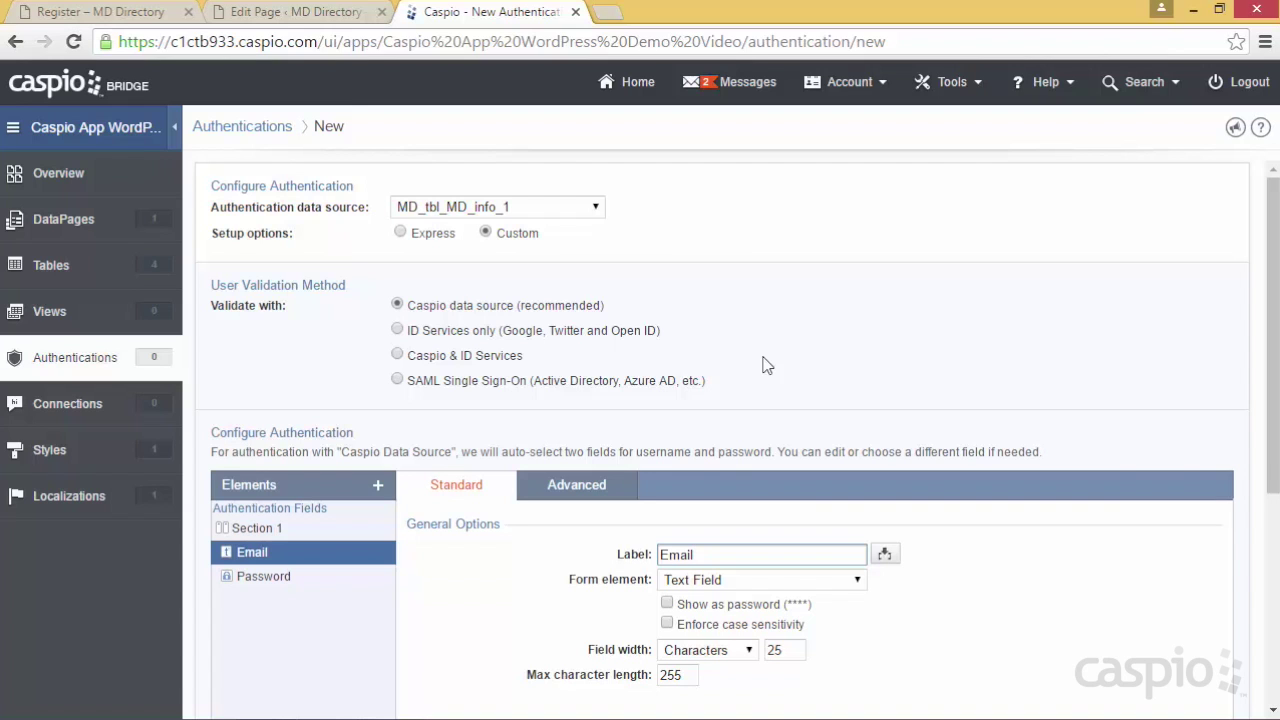
Create the authentication and name it 'MD Authentication'
scroll(1172, 369, down, 2)
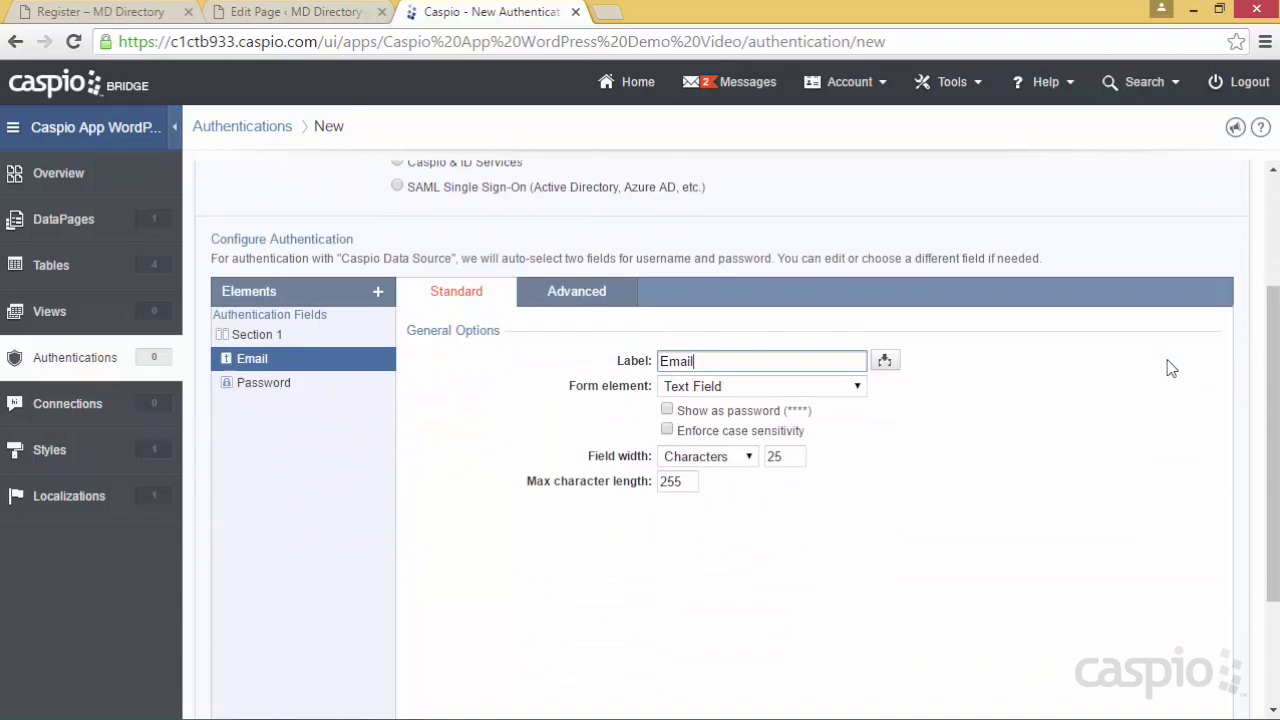
scroll(1172, 369, down, 2)
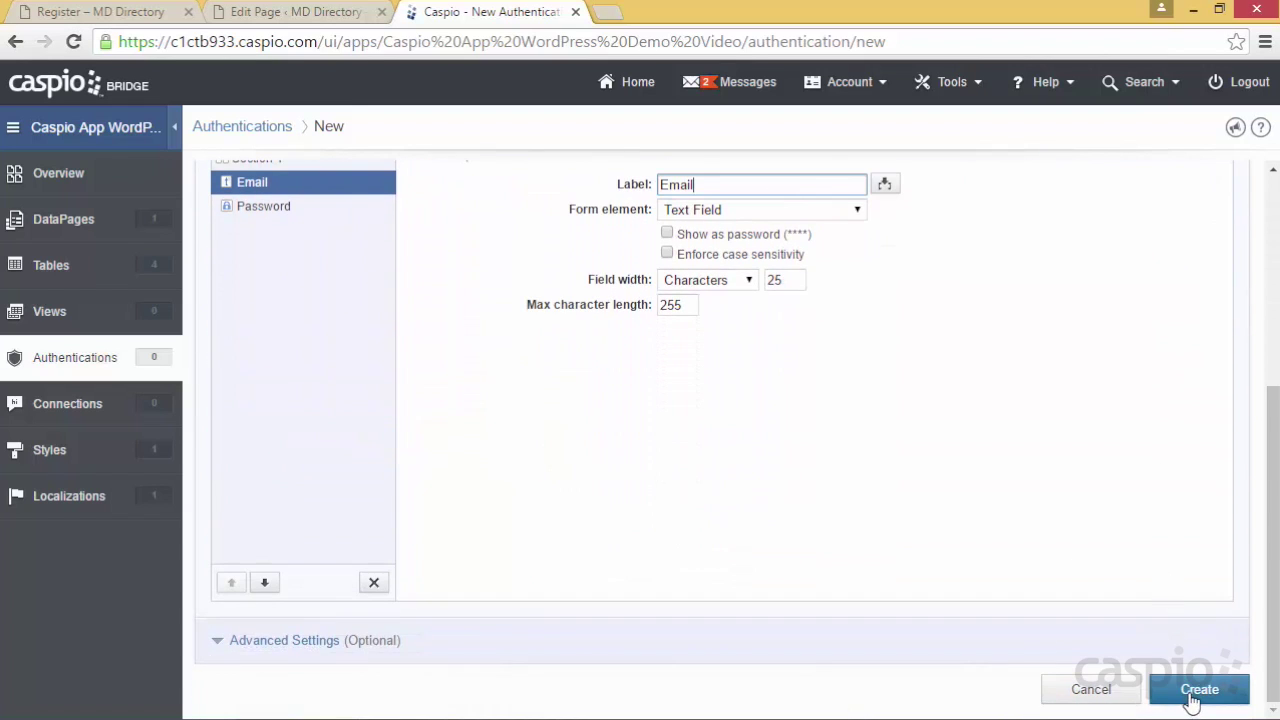
click(1197, 690)
key(BackSpace)
text(MD )
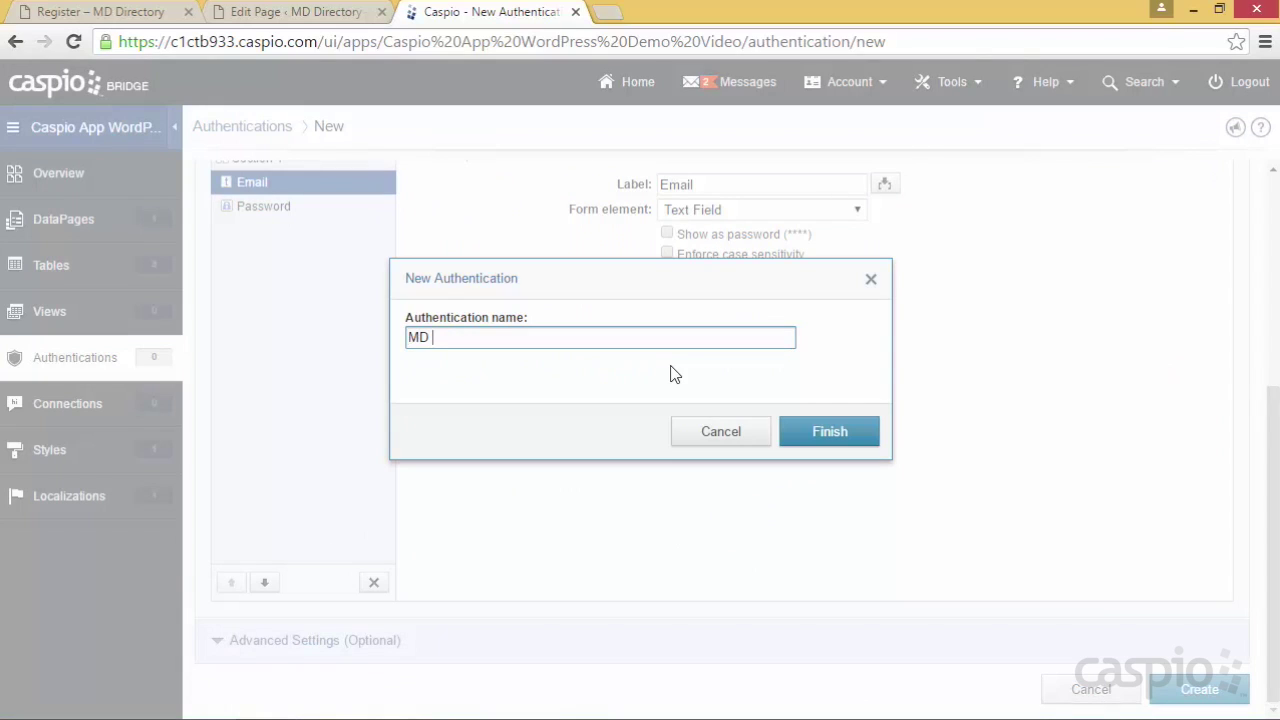
text(Authentication)
Finish saving MD Authentication, then reload the blank Register form on the MD Directory site
click(822, 434)
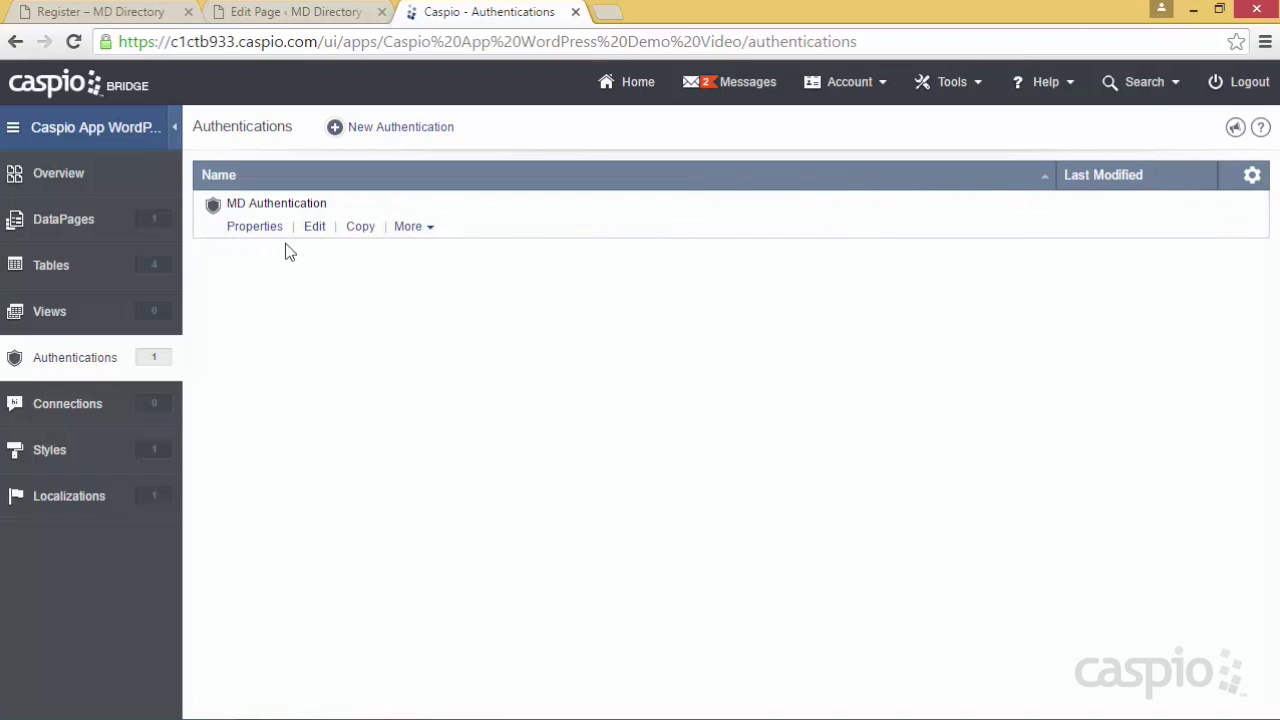
click(106, 226)
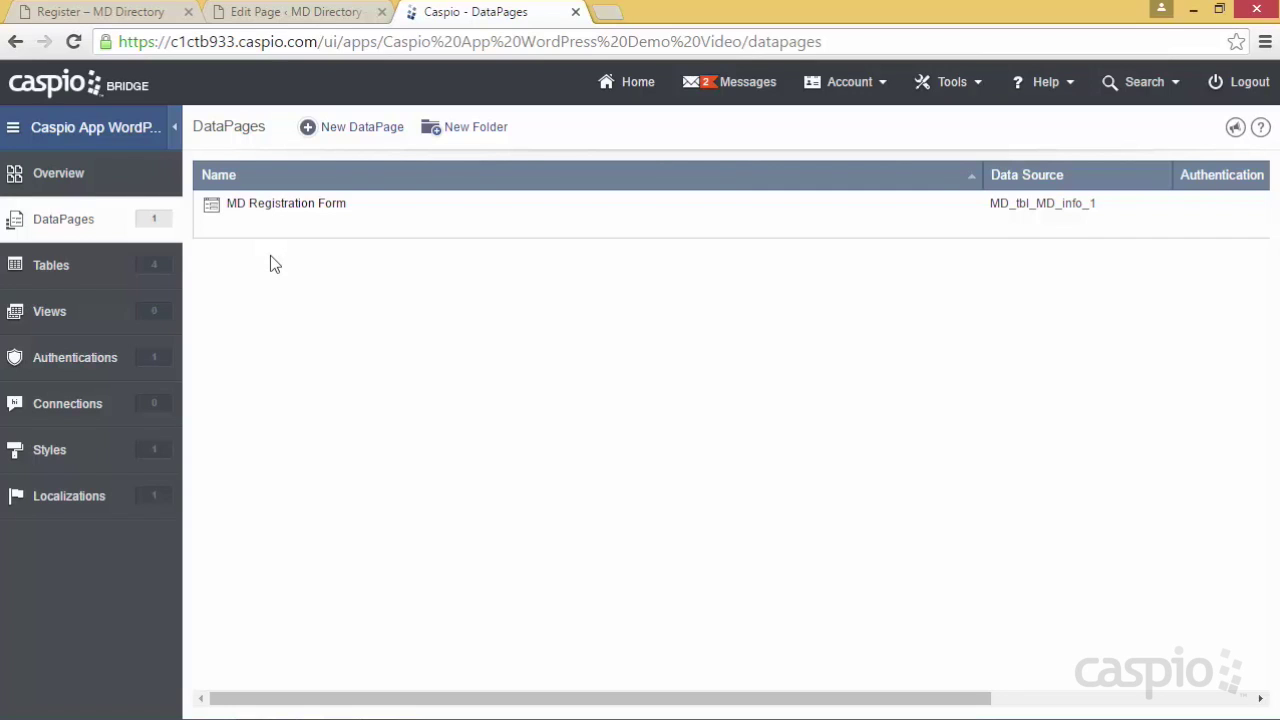
click(100, 11)
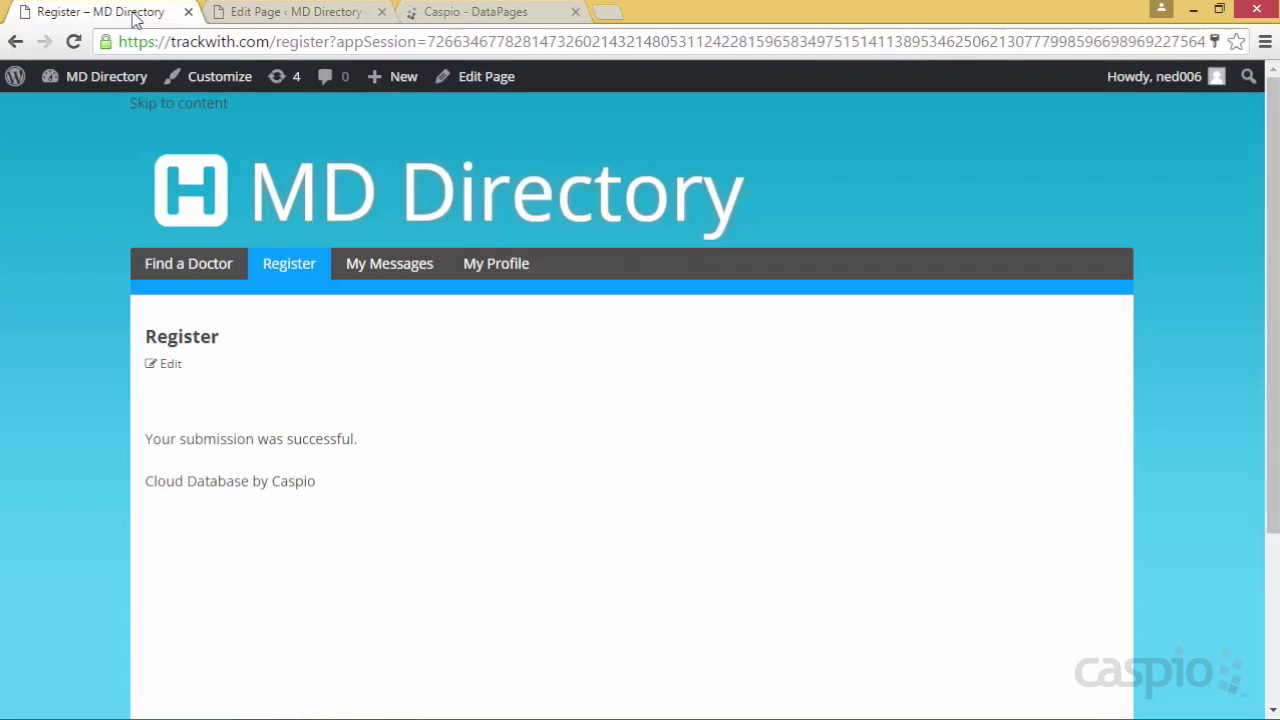
click(305, 265)
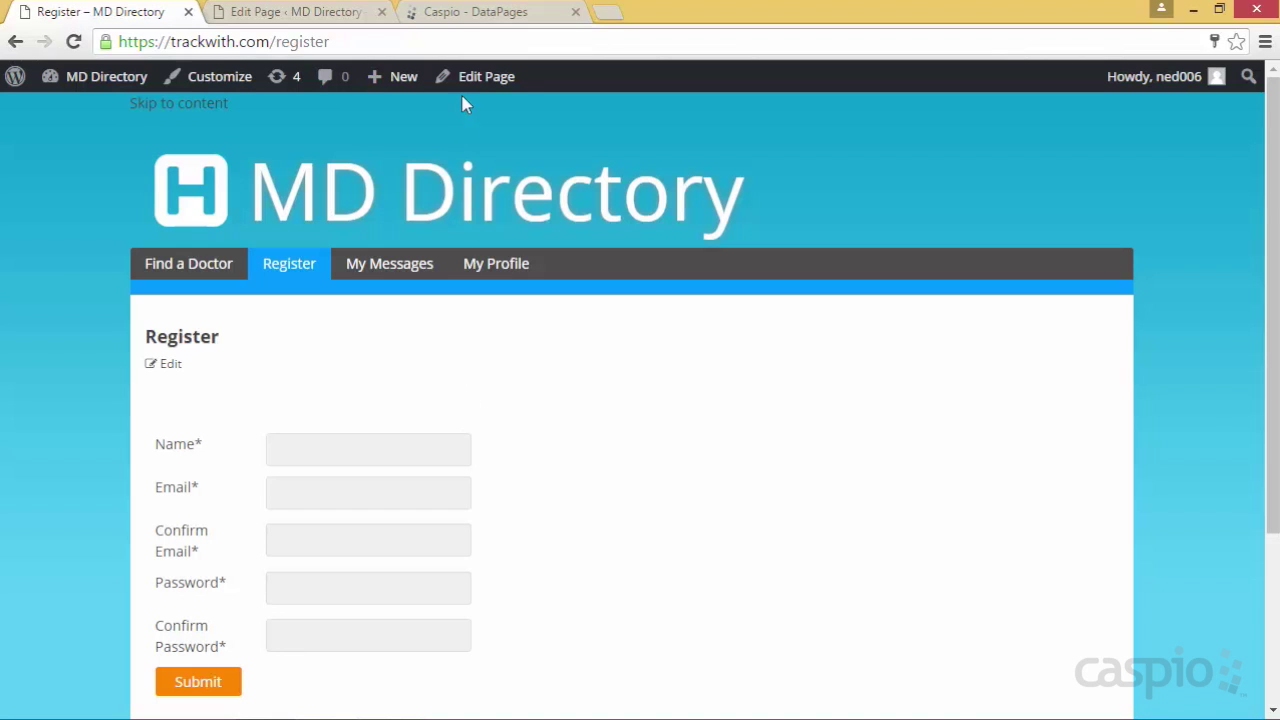
Restrict MD Registration Form to MD Authentication and reload the Register page to see the login prompt
click(470, 12)
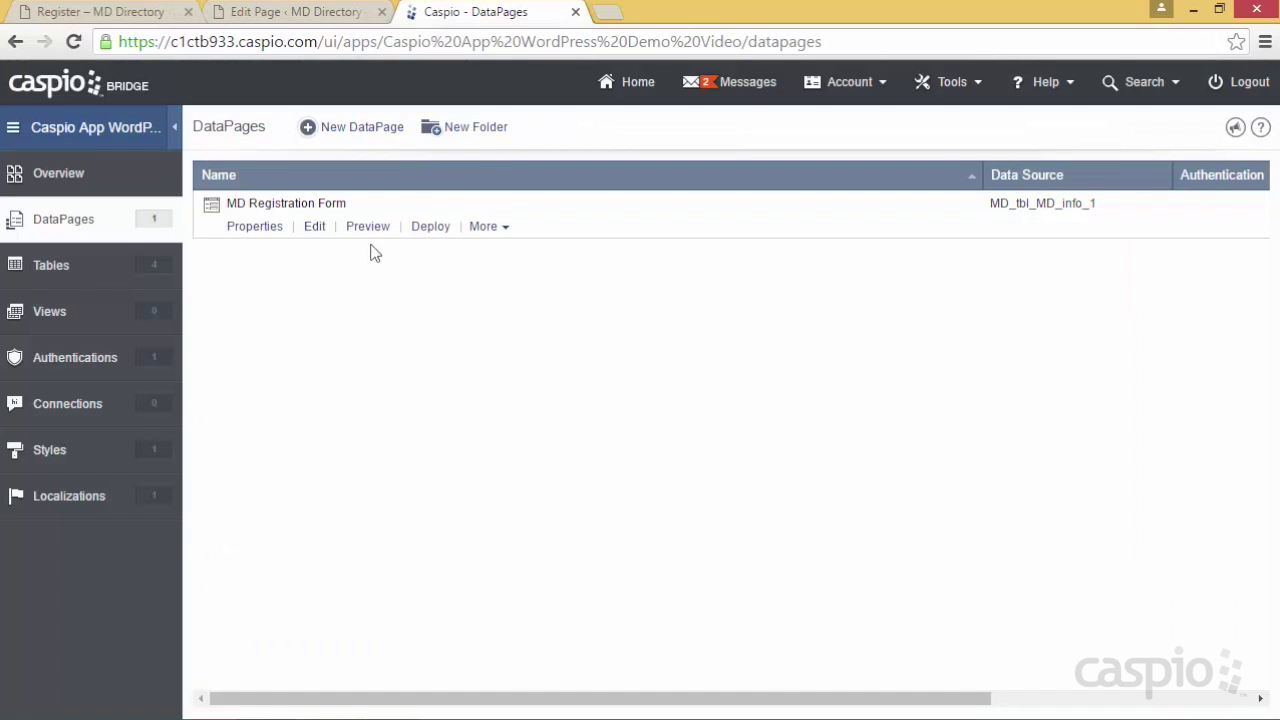
click(314, 228)
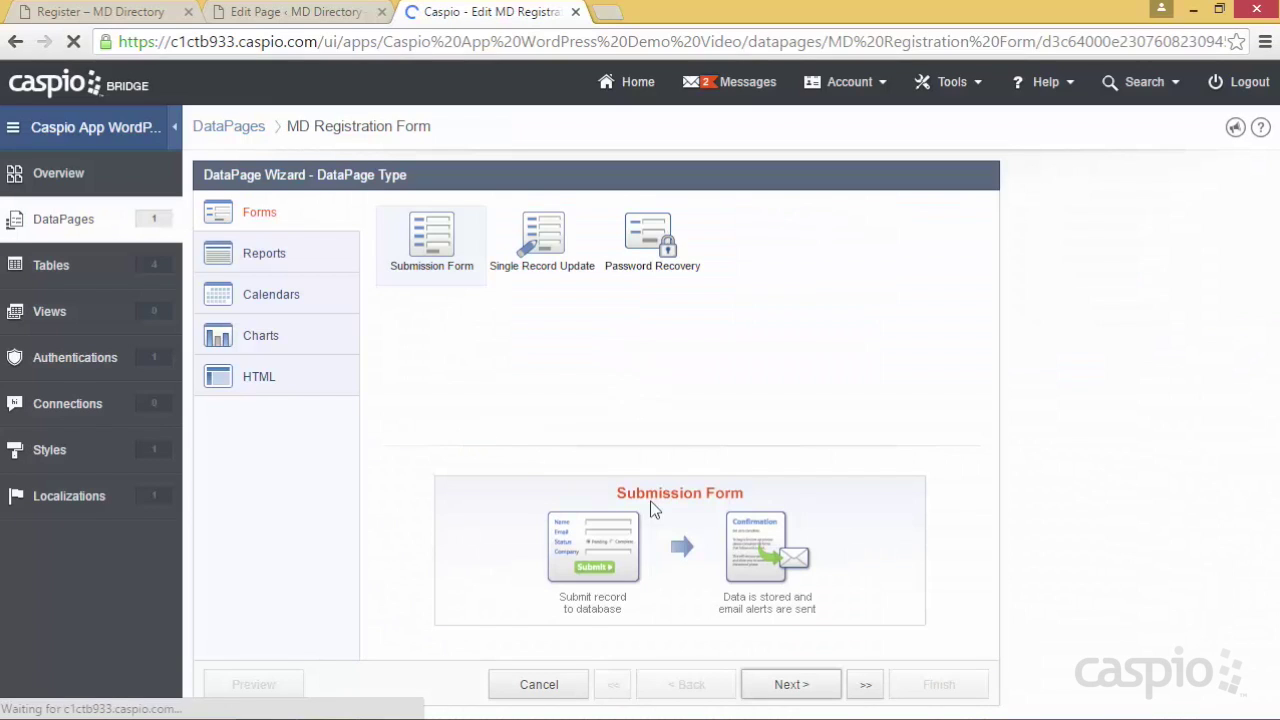
click(787, 686)
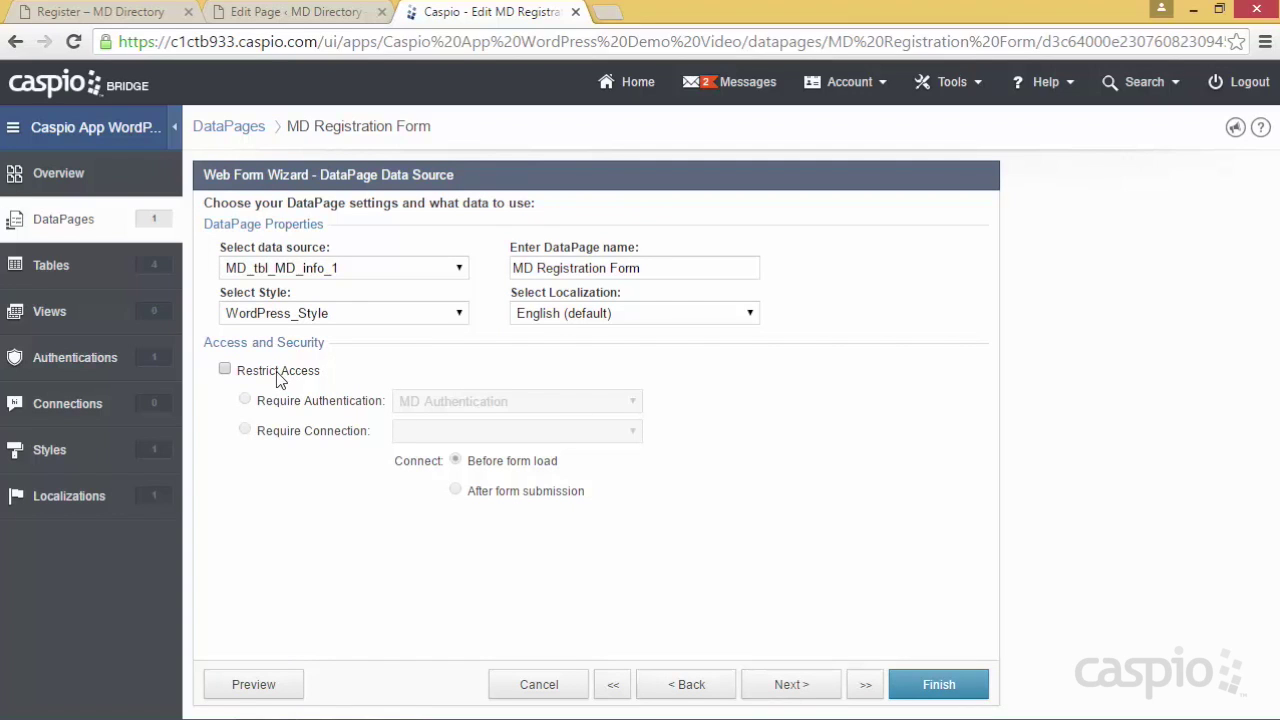
click(279, 376)
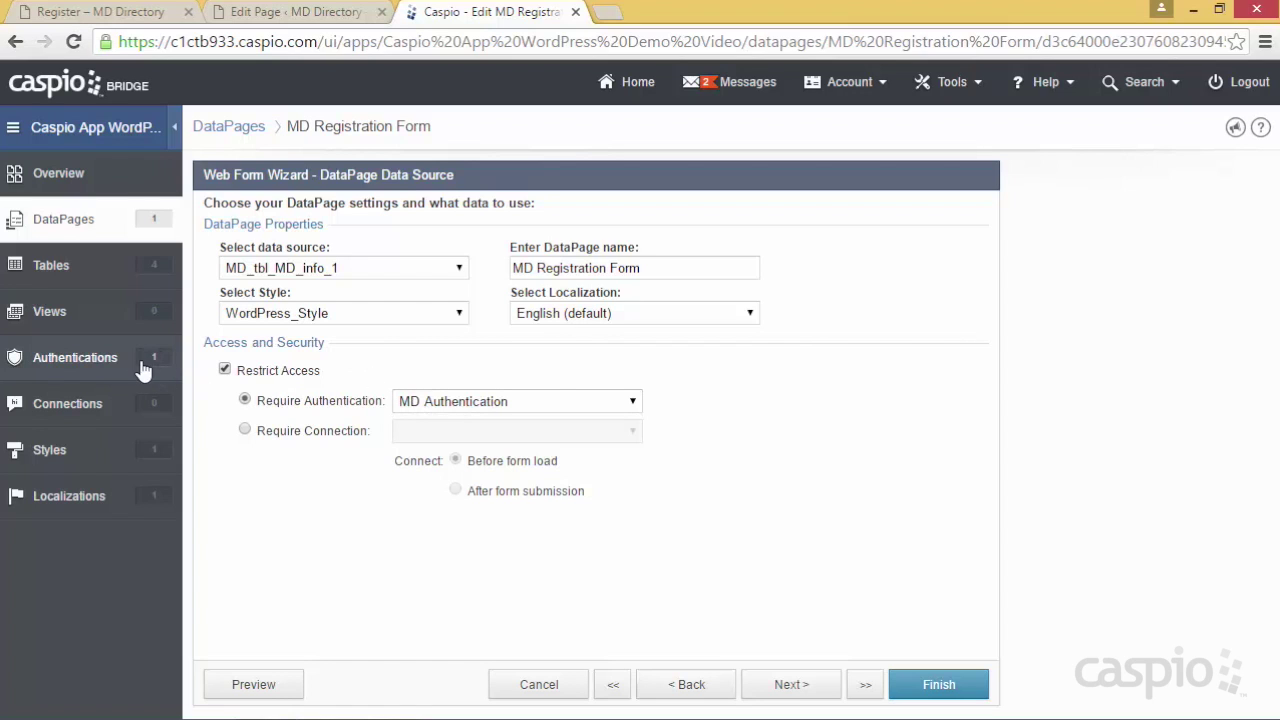
click(968, 684)
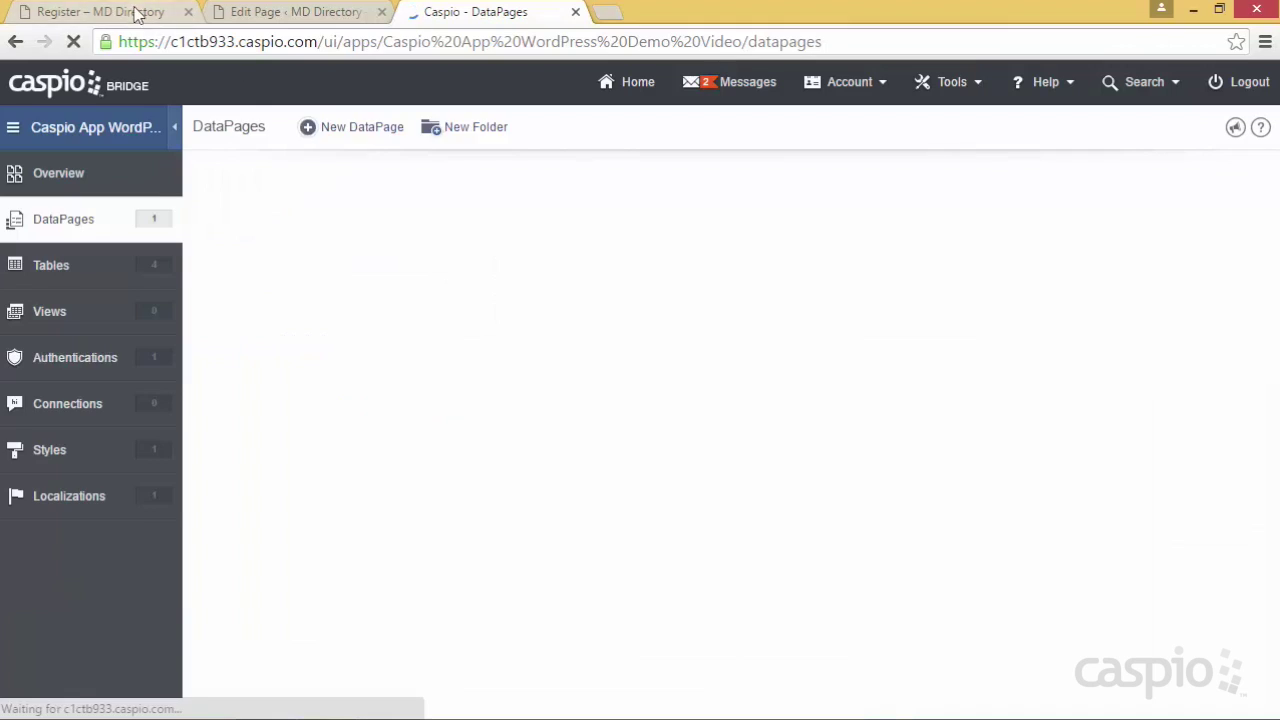
click(110, 12)
click(73, 41)
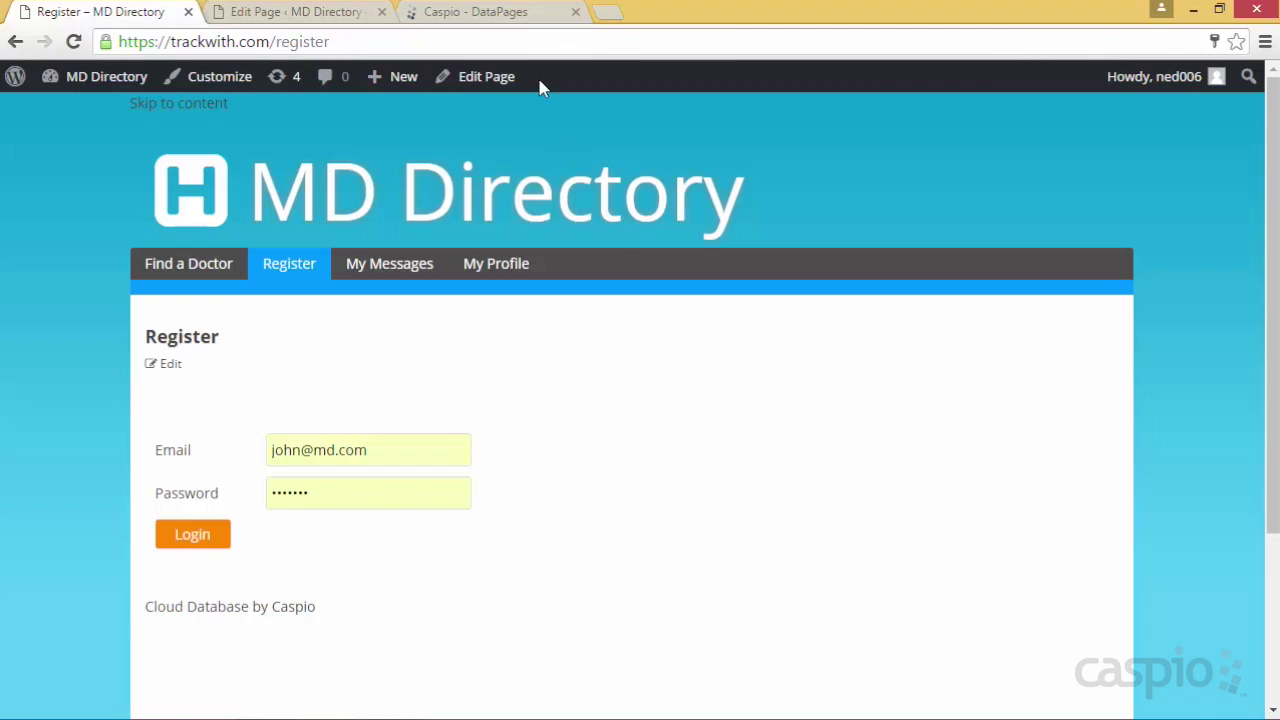
Turn off Restrict Access on MD Registration Form and save it
click(500, 16)
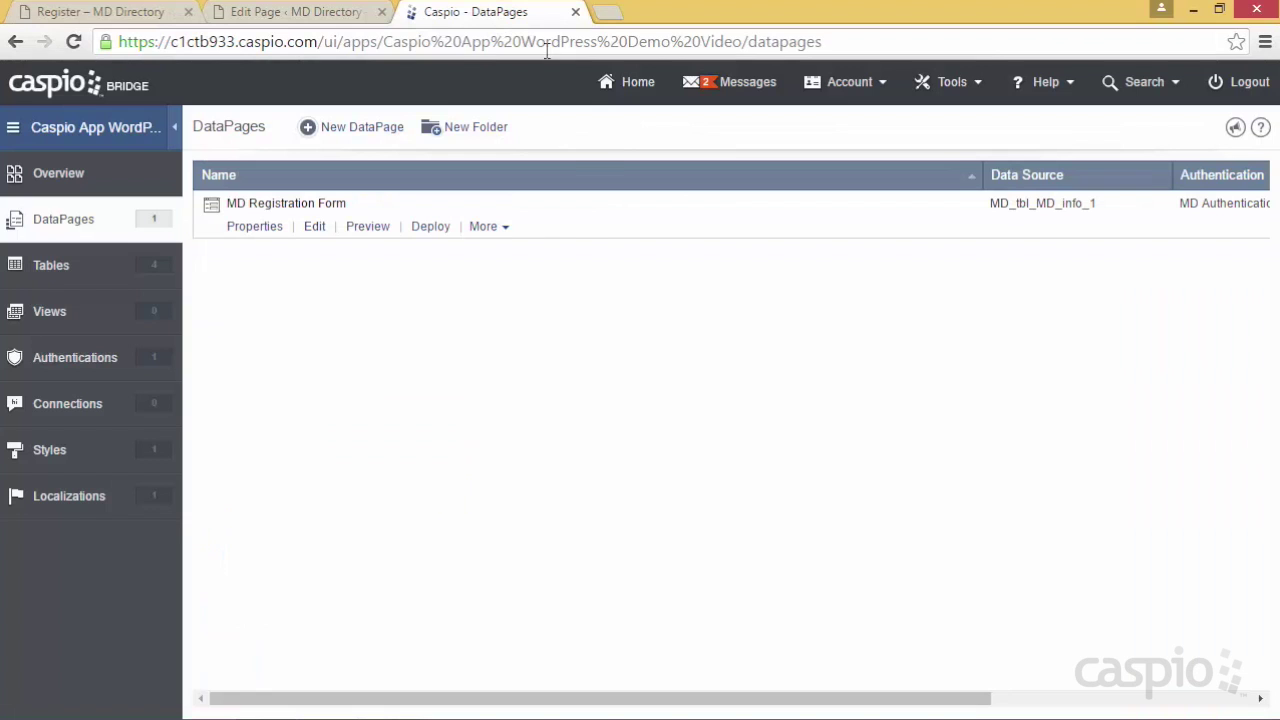
click(311, 229)
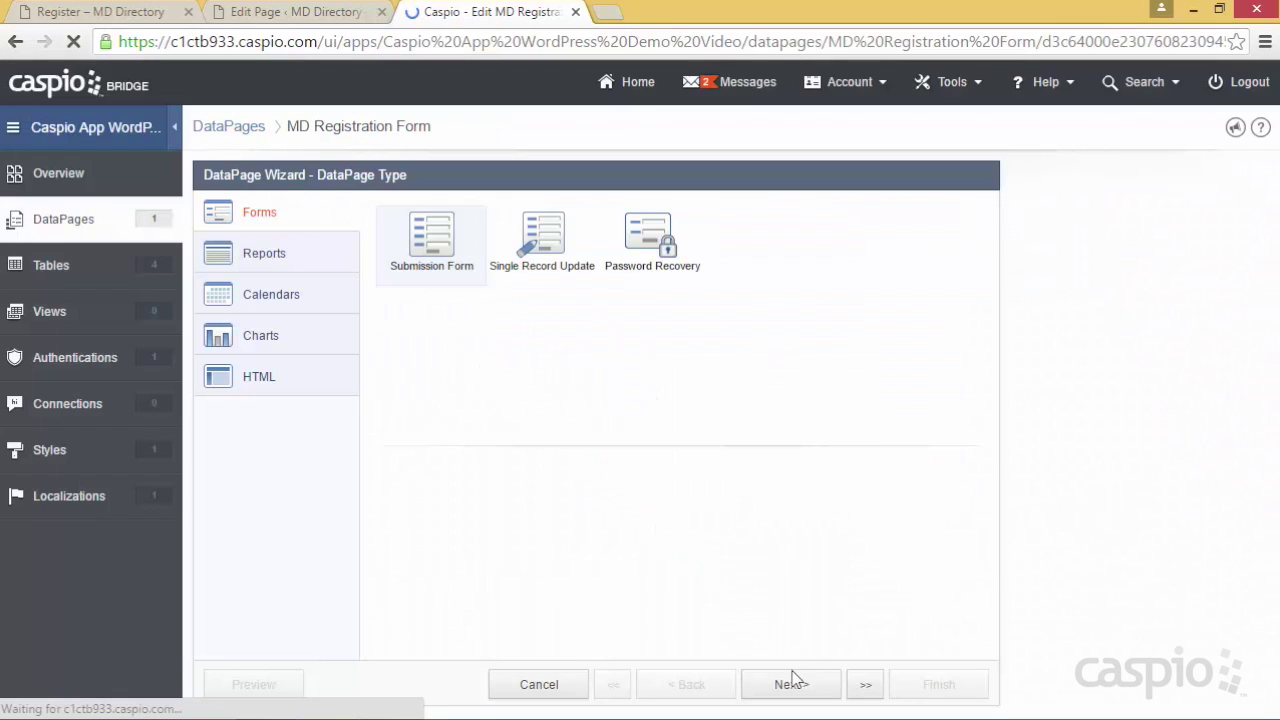
click(791, 685)
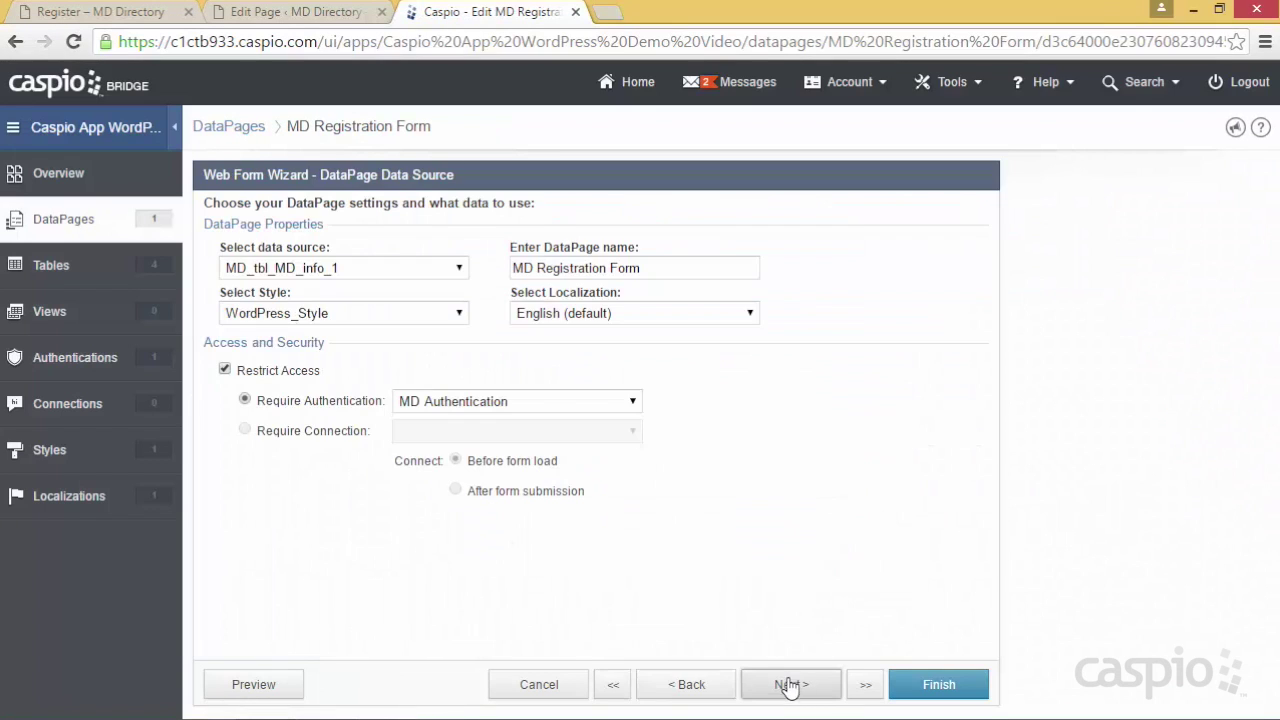
click(307, 374)
click(906, 684)
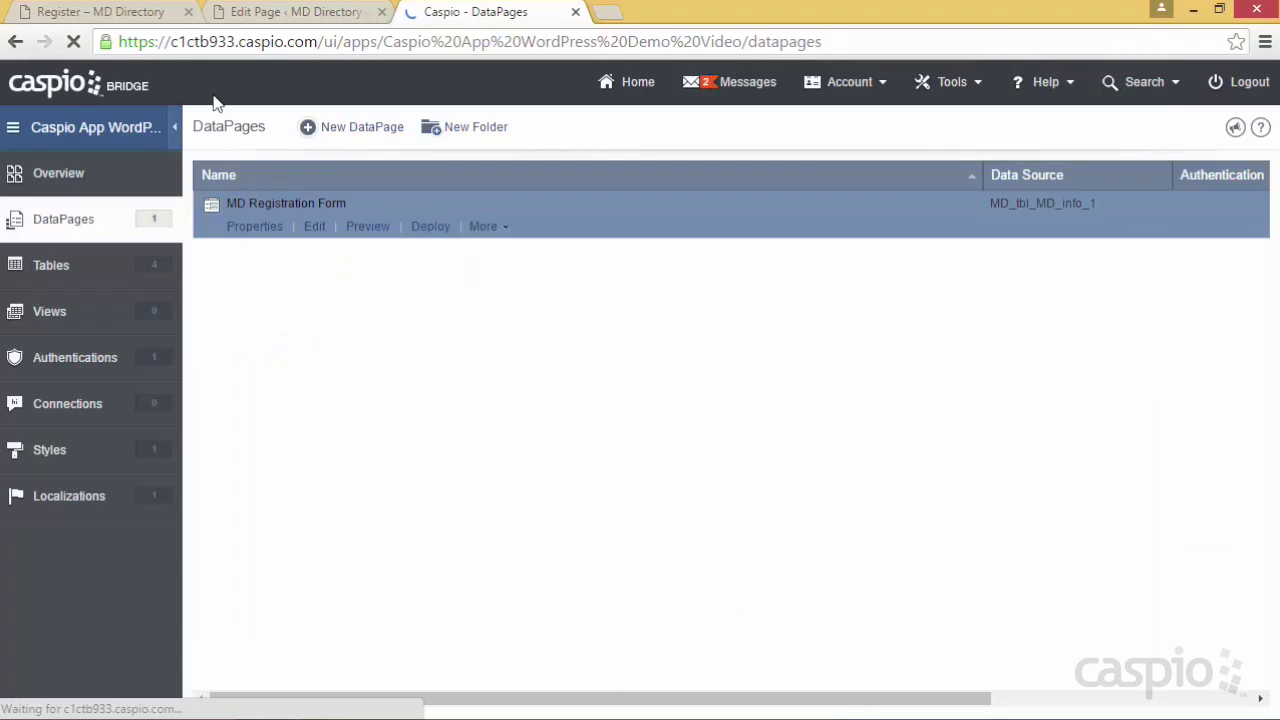
Reload the Register page to confirm the open form, then return to the DataPages list
click(105, 12)
click(74, 43)
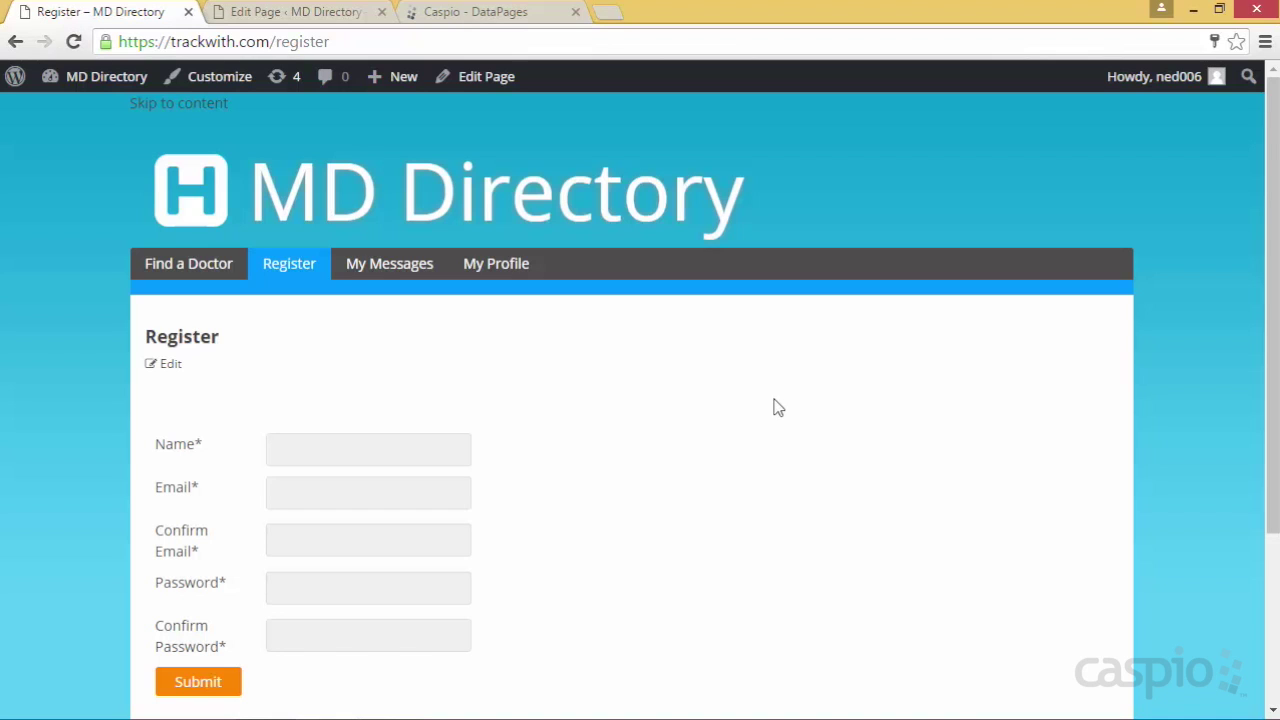
click(515, 12)
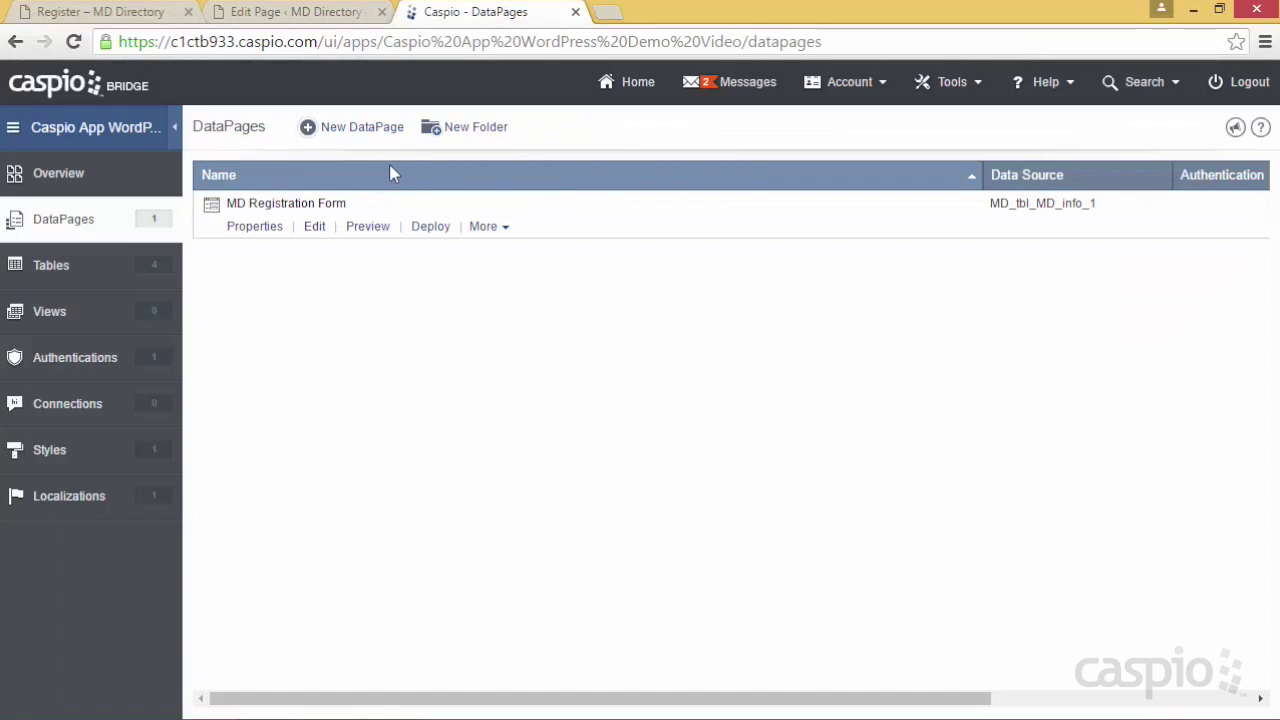
Create a new Single Record Update form named 'MD Update Profile'
click(357, 130)
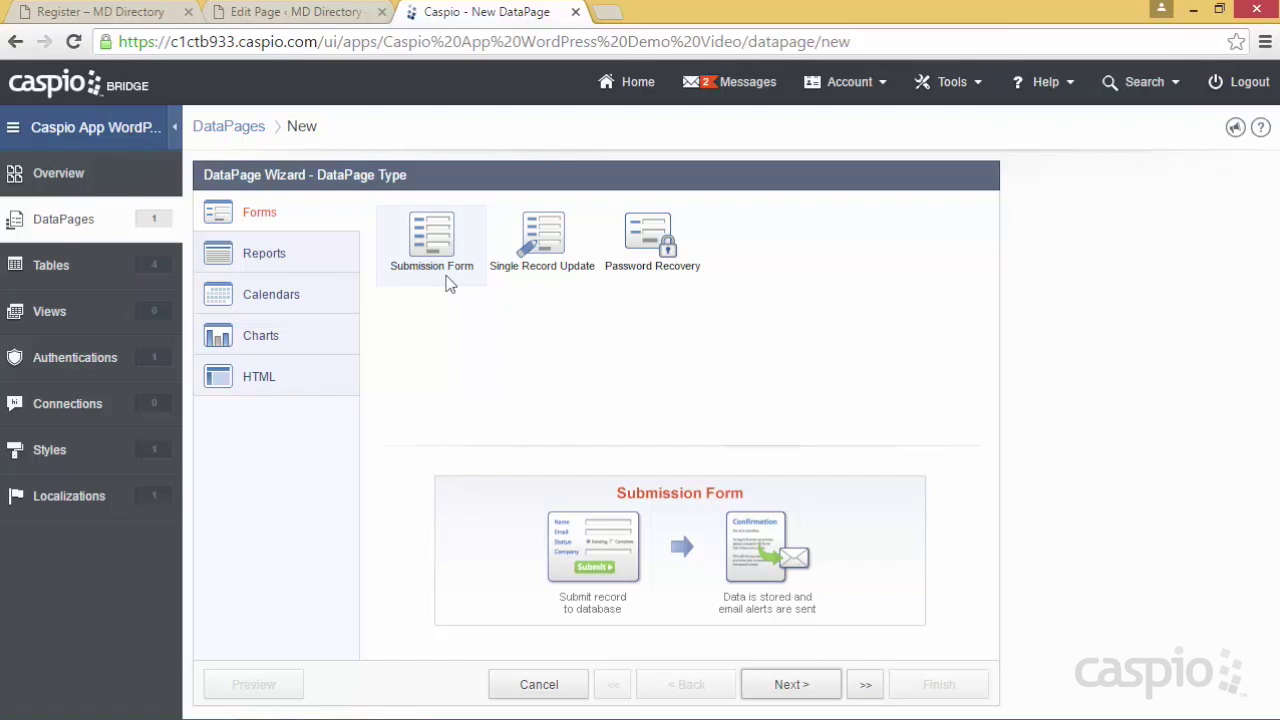
click(540, 272)
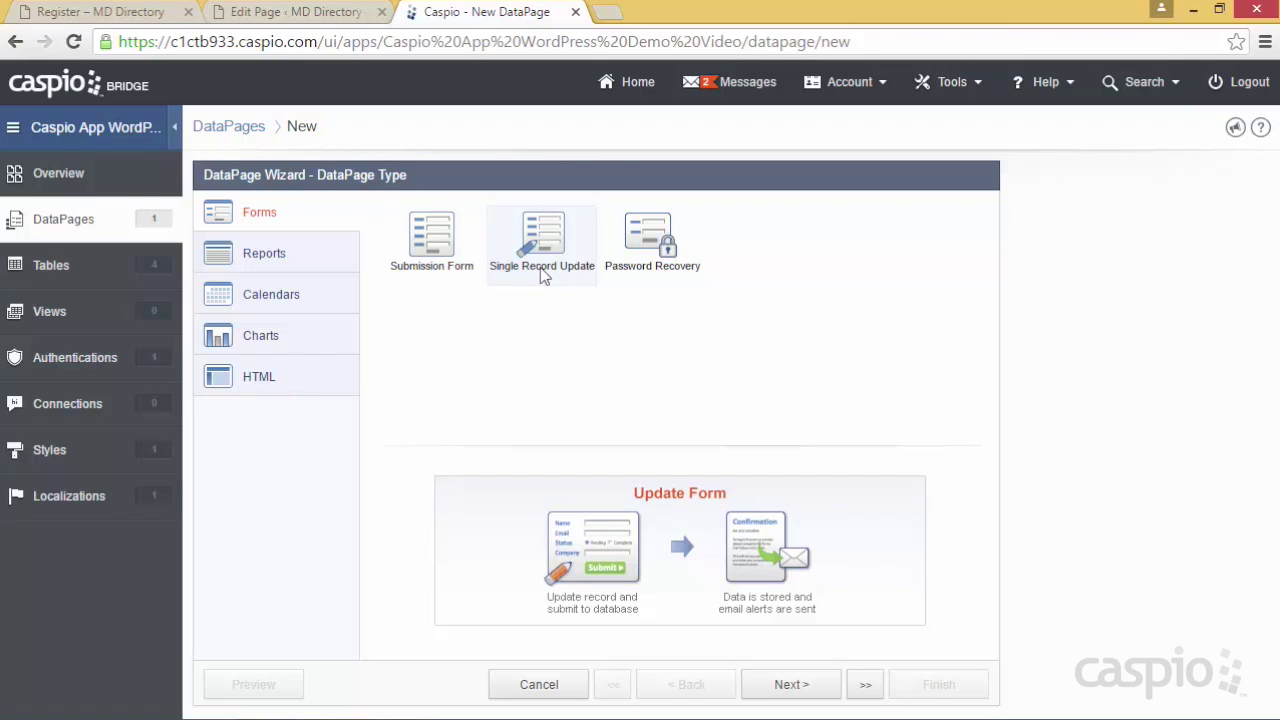
click(787, 686)
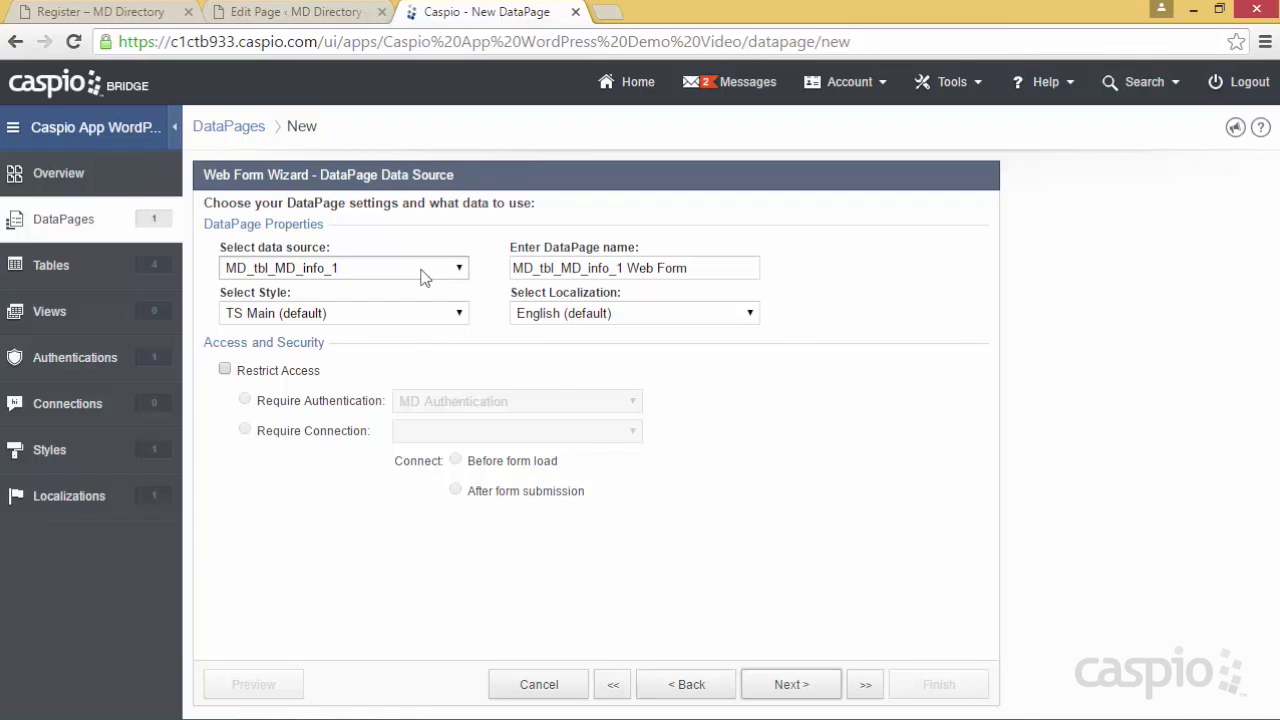
drag(700, 268, 505, 268)
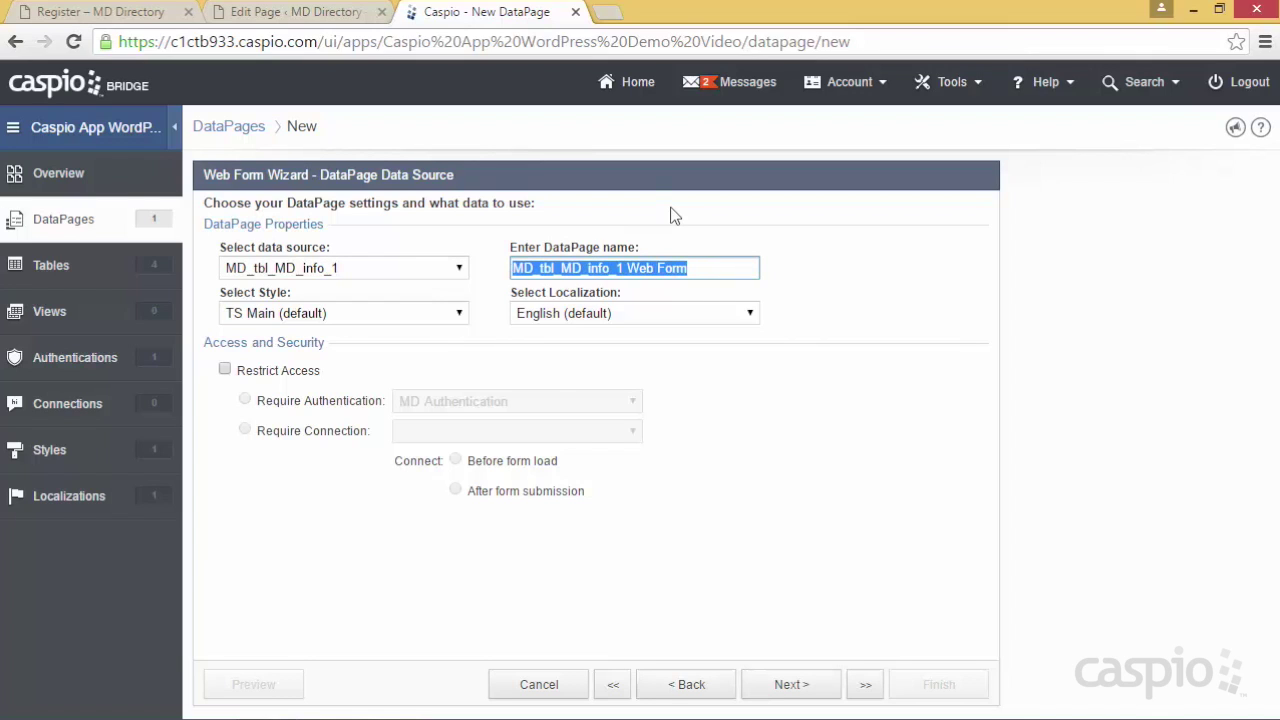
text(MD UP)
key(BackSpace)
text(pdate Profile)
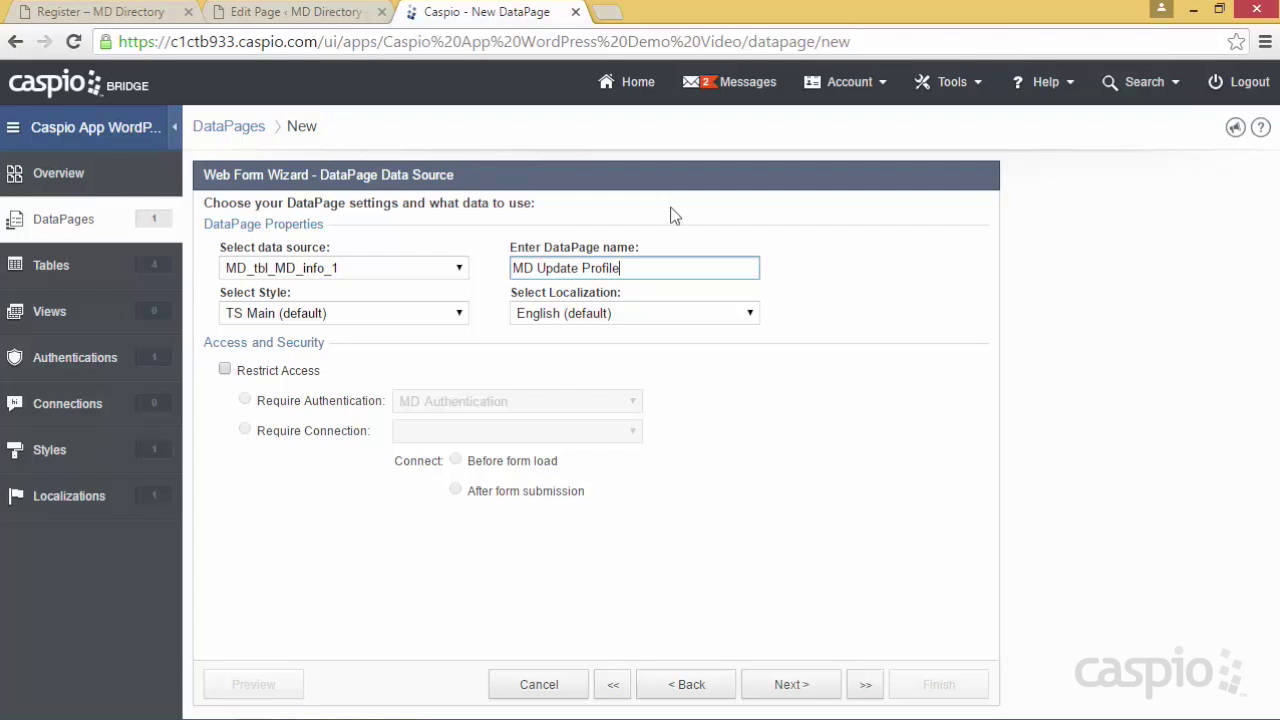
Apply WordPress_Style, restrict access to MD Authentication, and continue to record identification
click(432, 318)
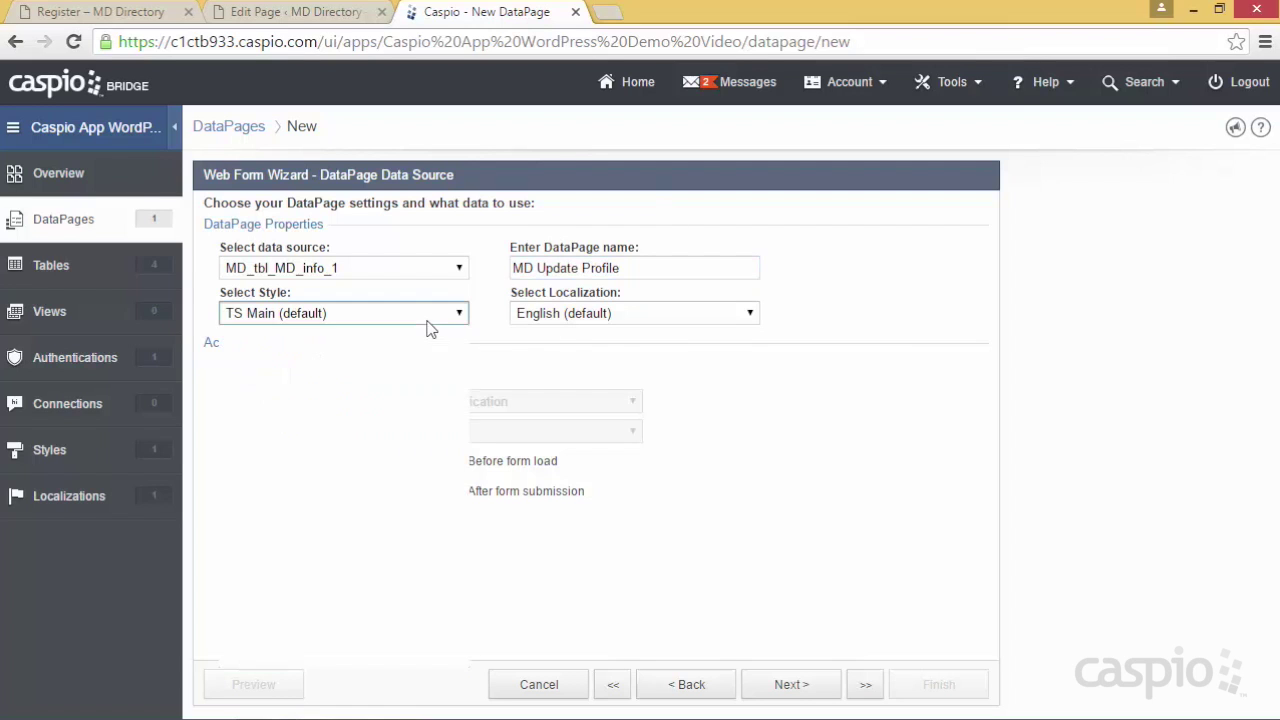
click(445, 314)
click(418, 316)
scroll(400, 374, up, 3)
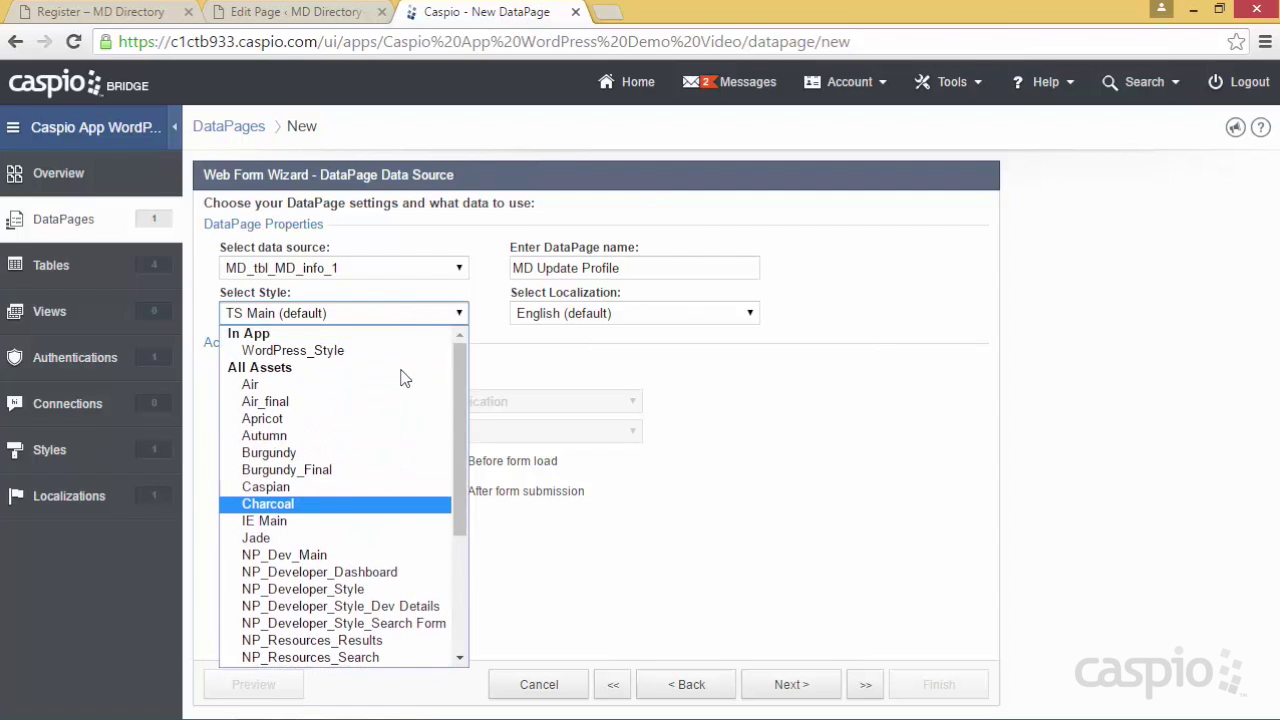
click(392, 352)
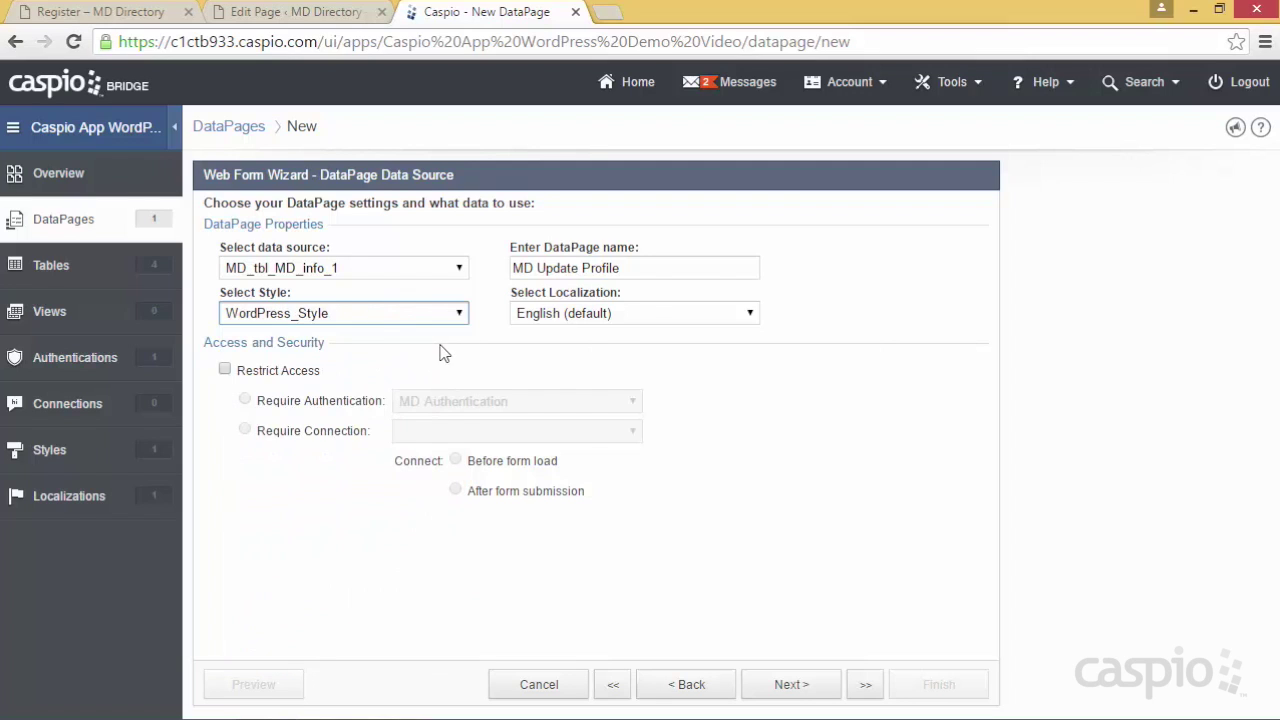
click(226, 371)
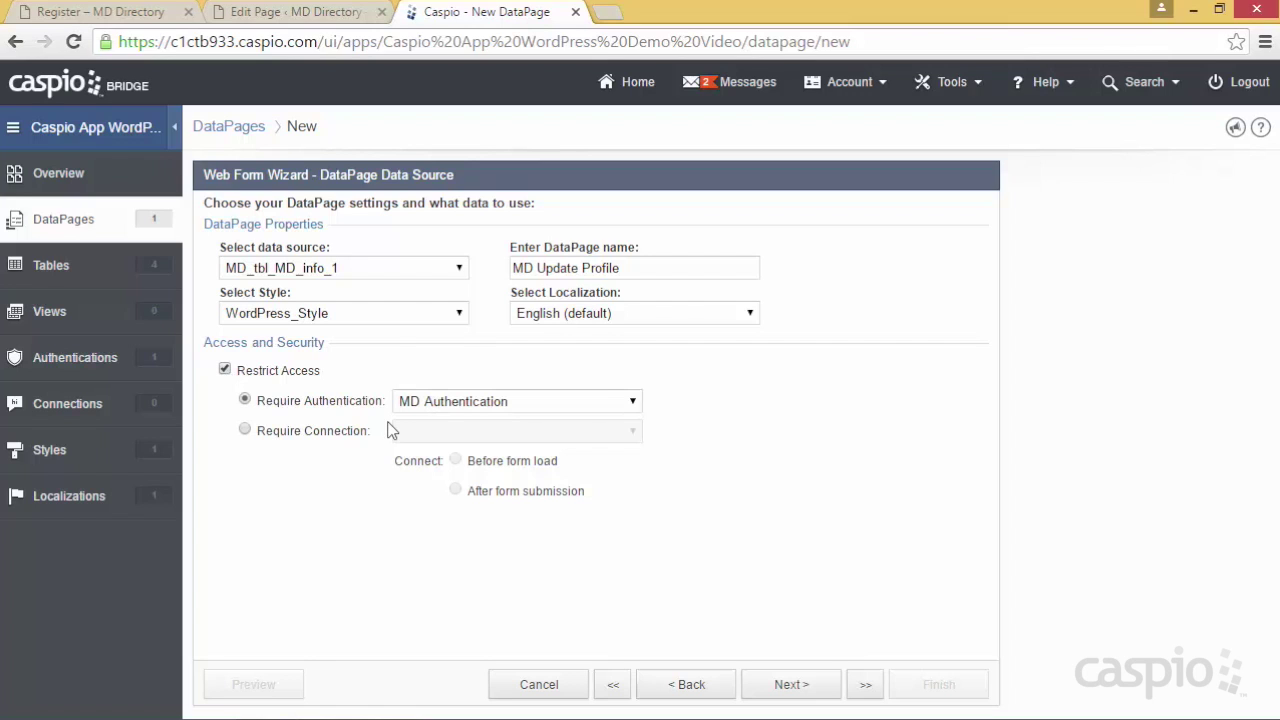
click(781, 664)
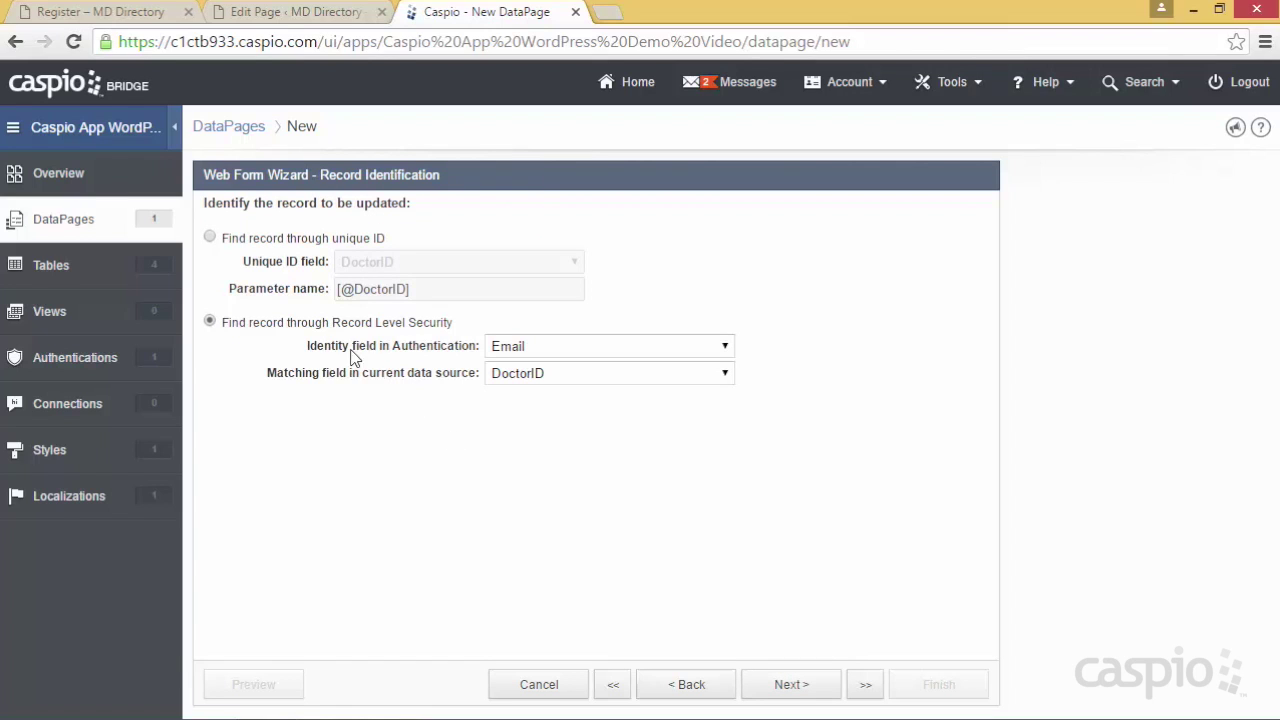
Match the authentication's DoctorID identity field to the data source's DoctorID and continue
click(512, 346)
click(516, 362)
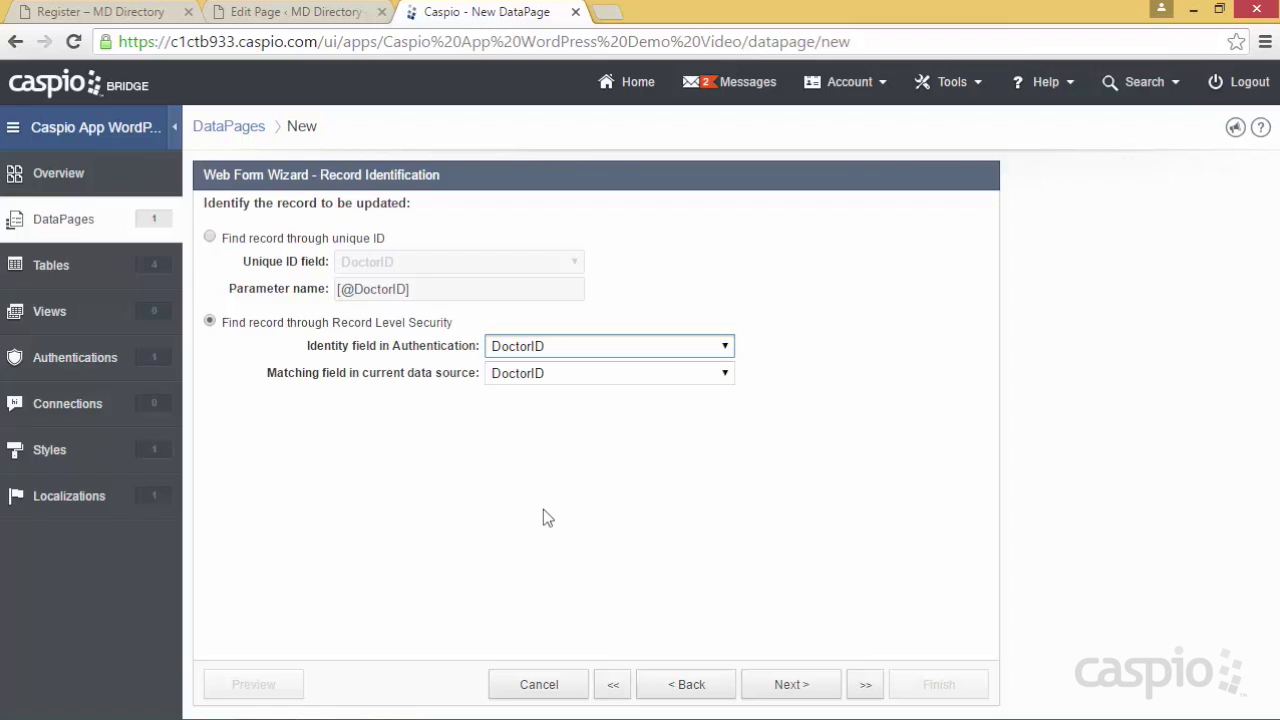
click(785, 686)
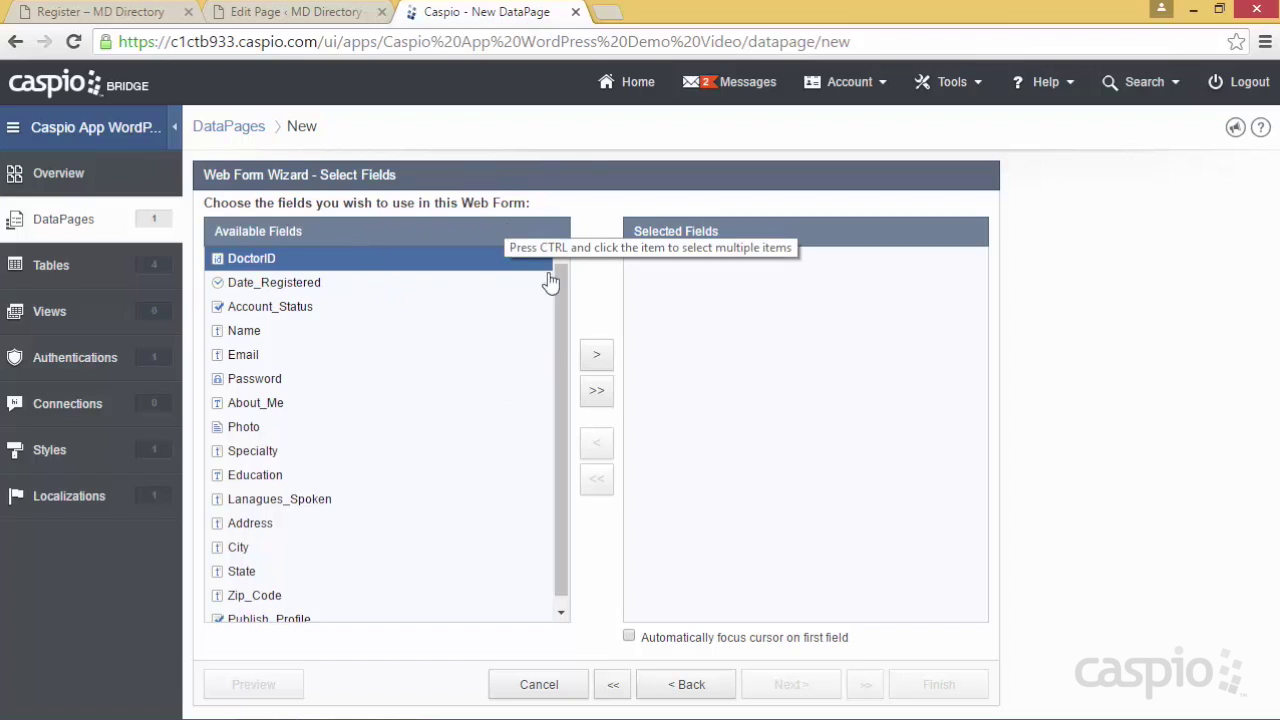
Add Date_Registered through Publish_Profile to the form, skipping DoctorID and Account_Status
scroll(560, 286, down, 1)
drag(560, 300, 563, 286)
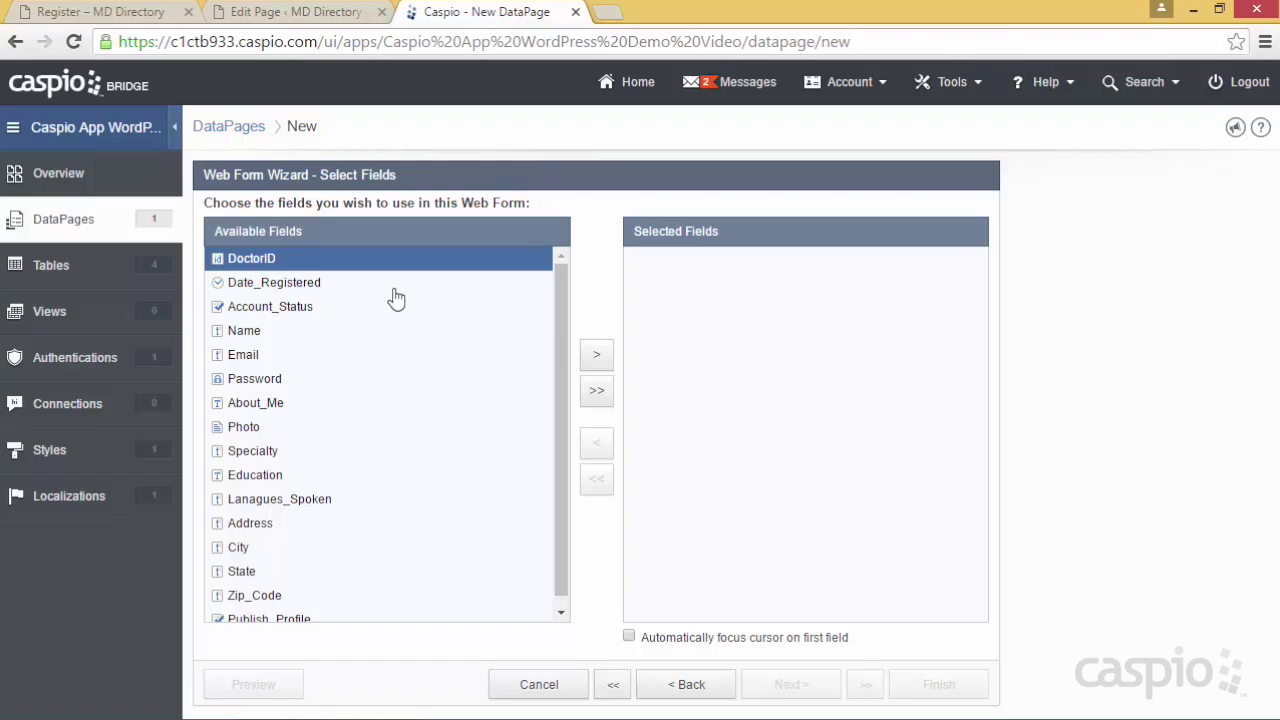
click(305, 291)
click(591, 355)
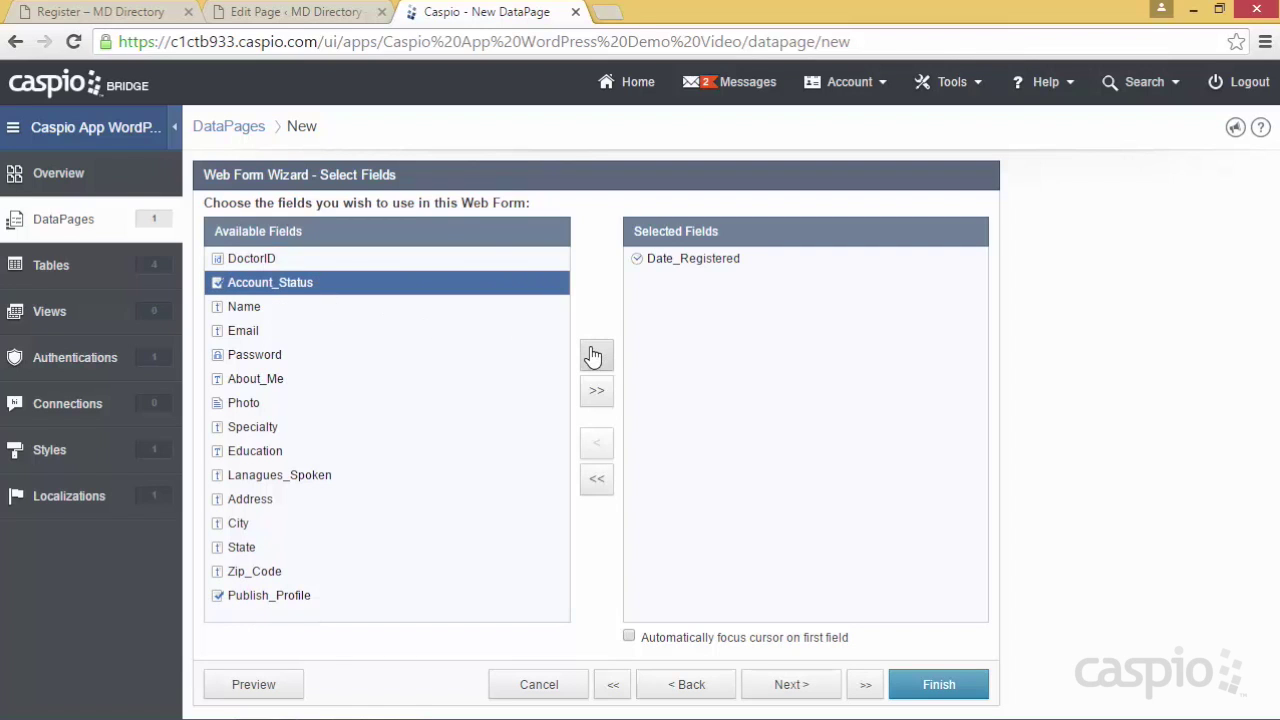
click(310, 308)
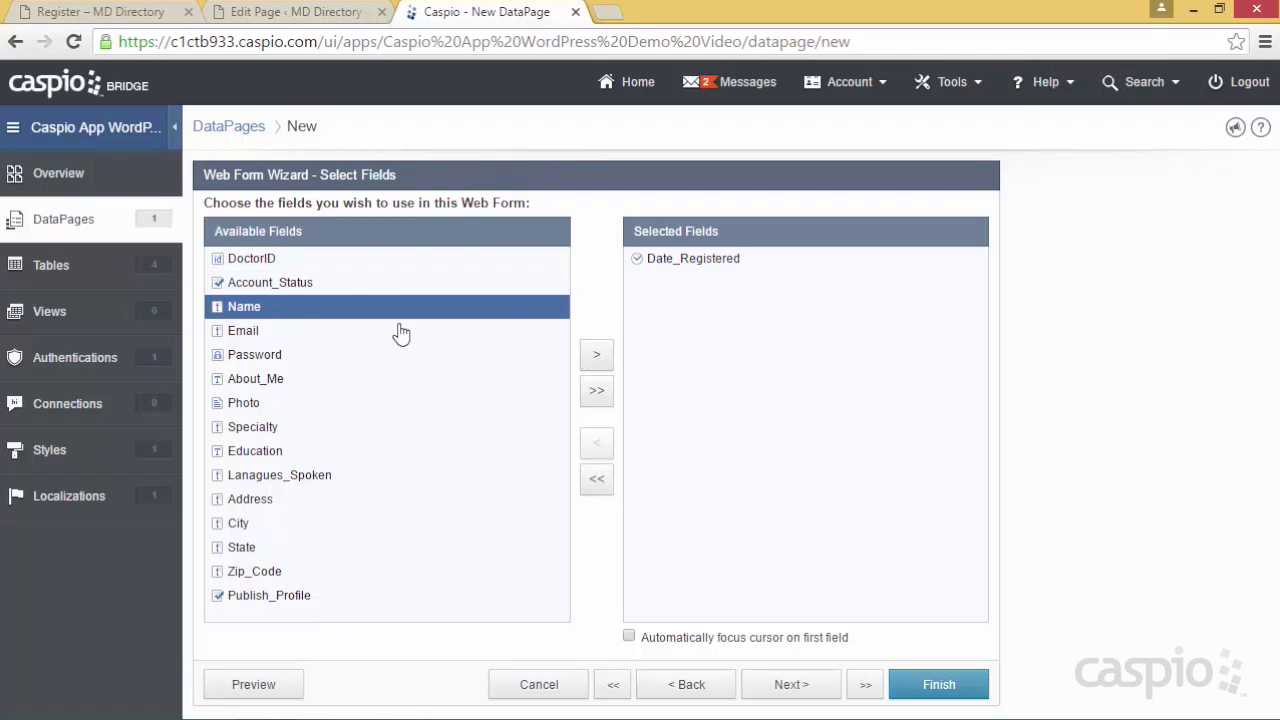
click(596, 357)
click(596, 358)
click(596, 358)
click(596, 358)
click(596, 358)
click(596, 359)
click(596, 359)
click(596, 359)
click(596, 359)
click(596, 359)
click(596, 359)
click(596, 359)
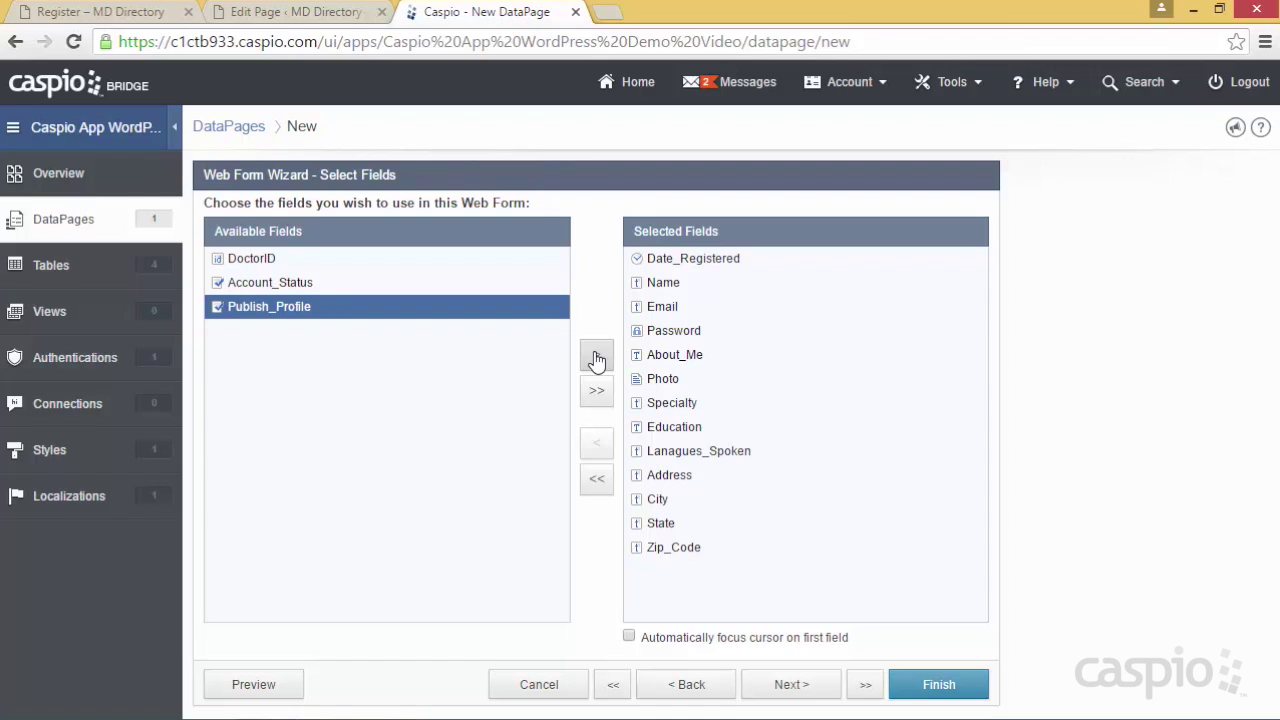
click(596, 359)
click(786, 687)
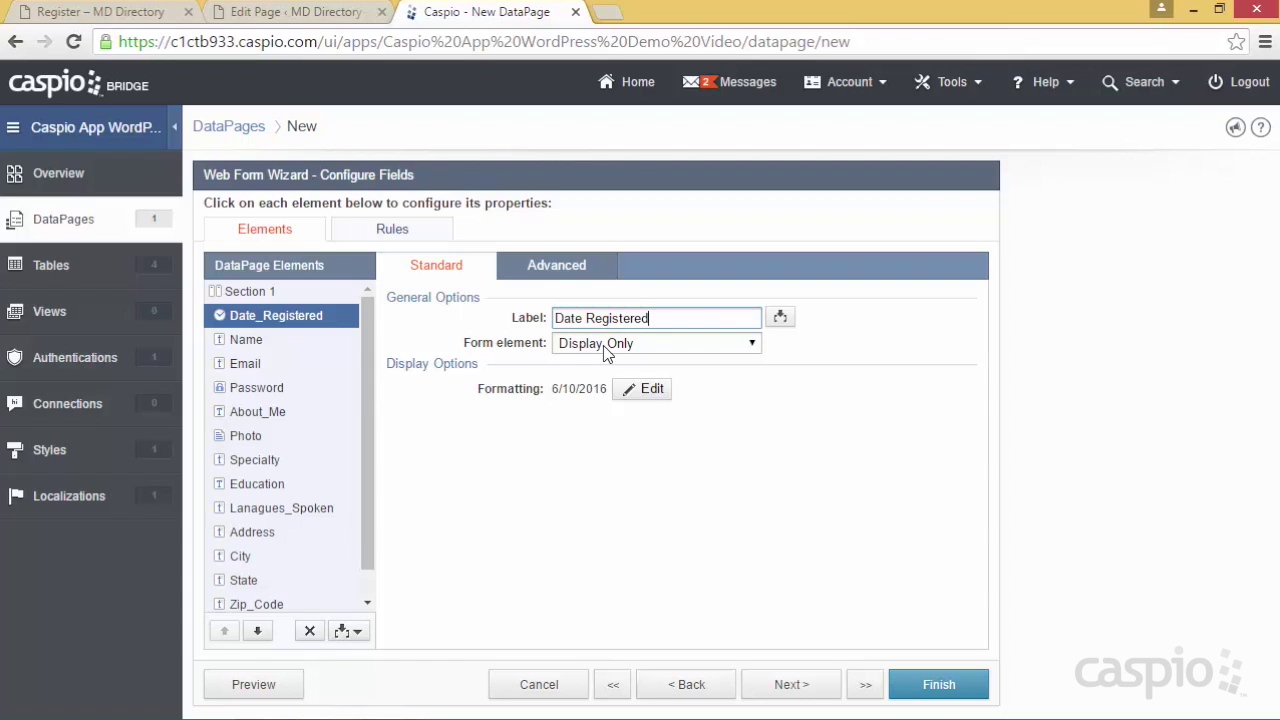
Try the Name field's form element types and leave it as Display Only
click(249, 341)
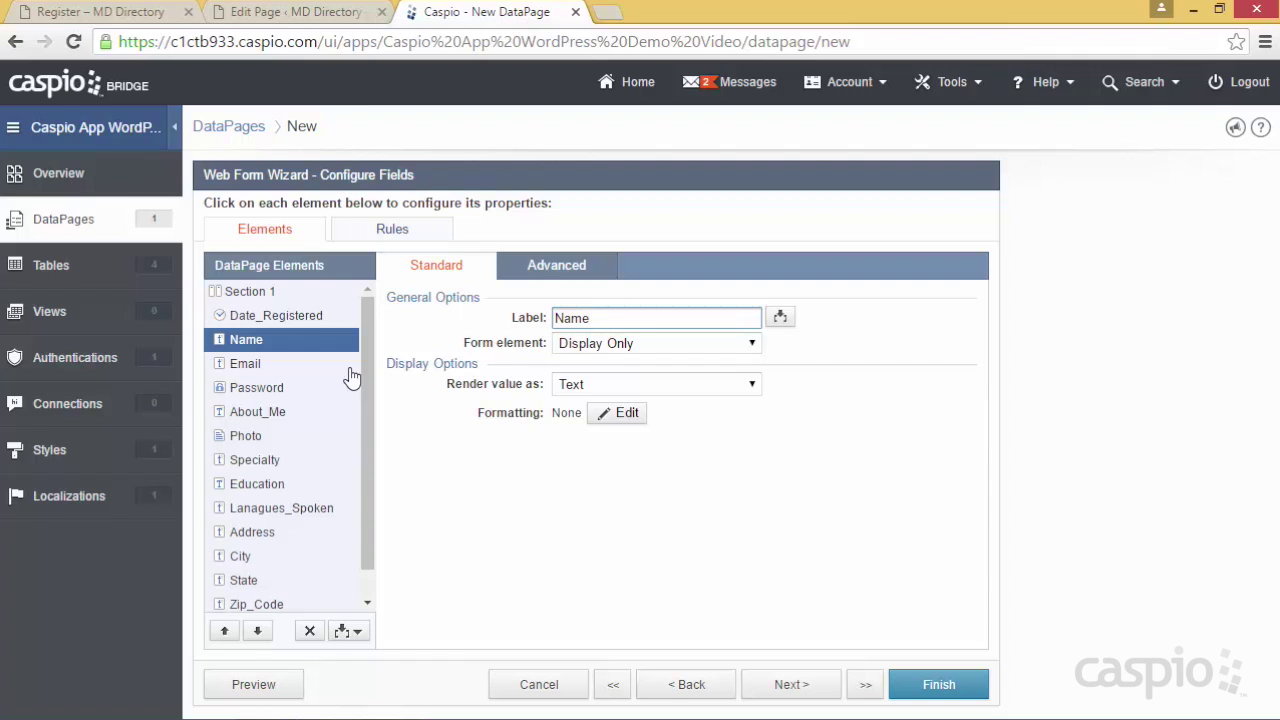
click(598, 347)
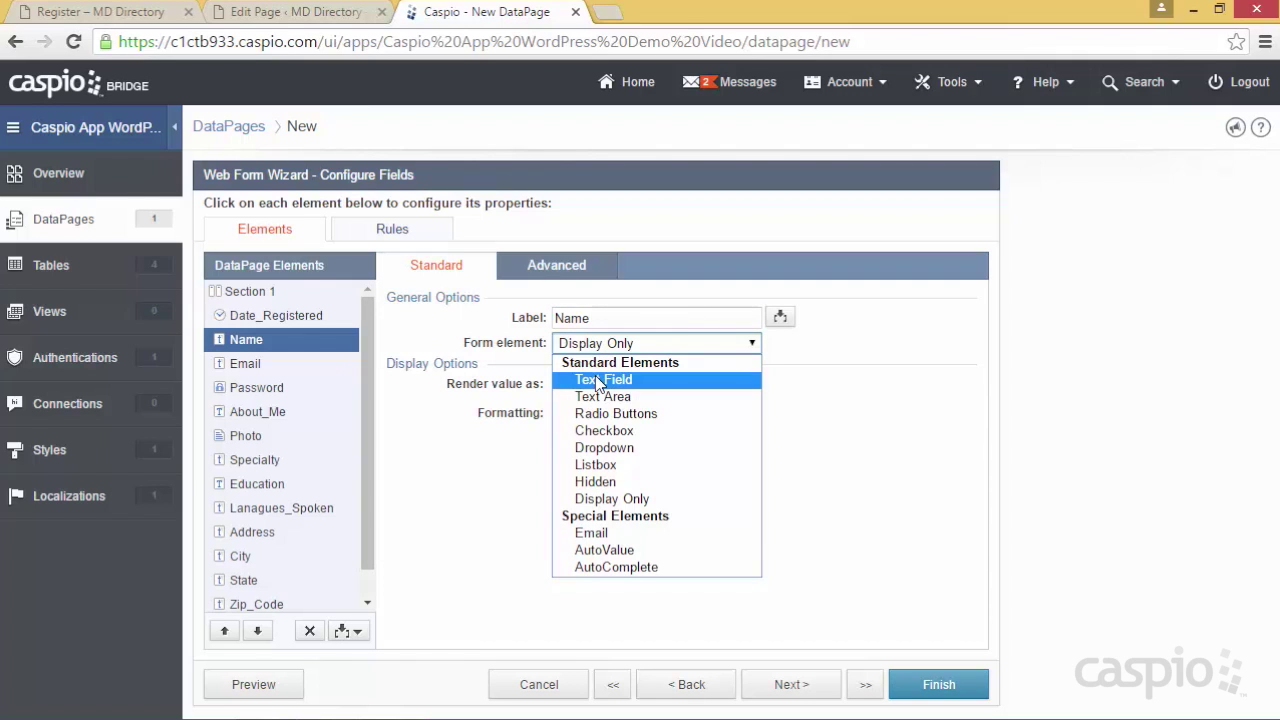
click(597, 498)
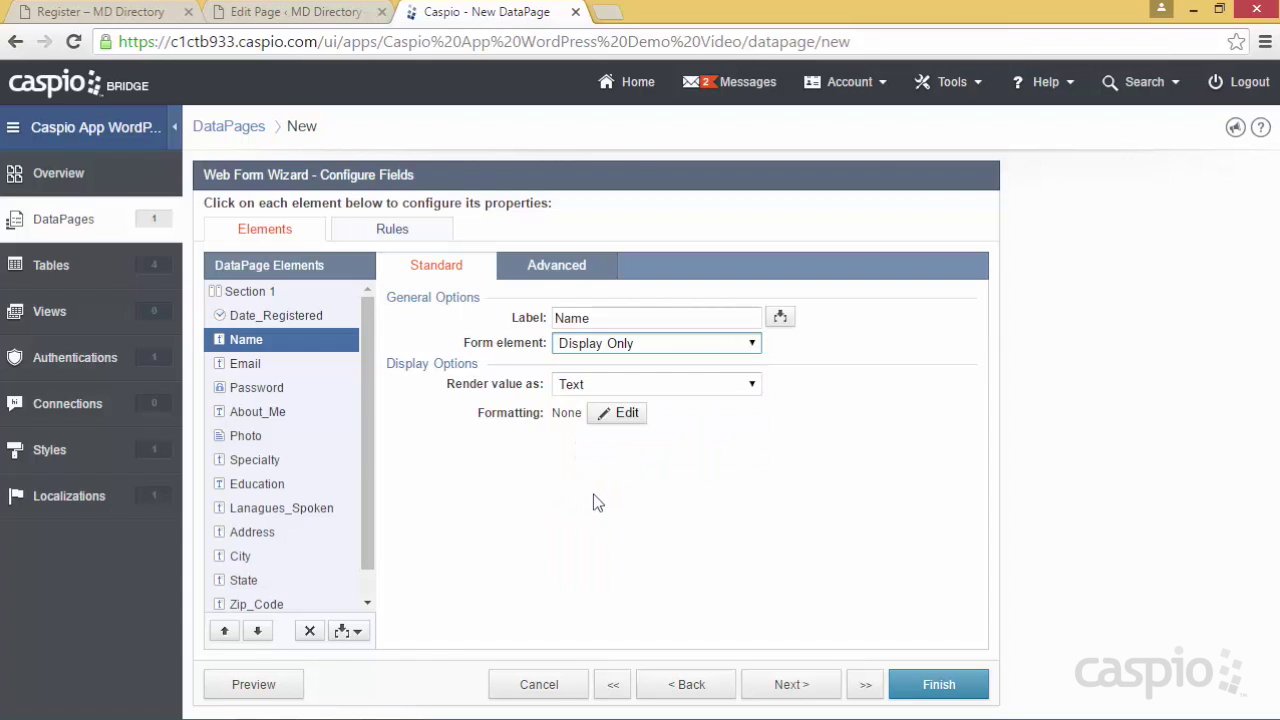
click(617, 350)
click(606, 380)
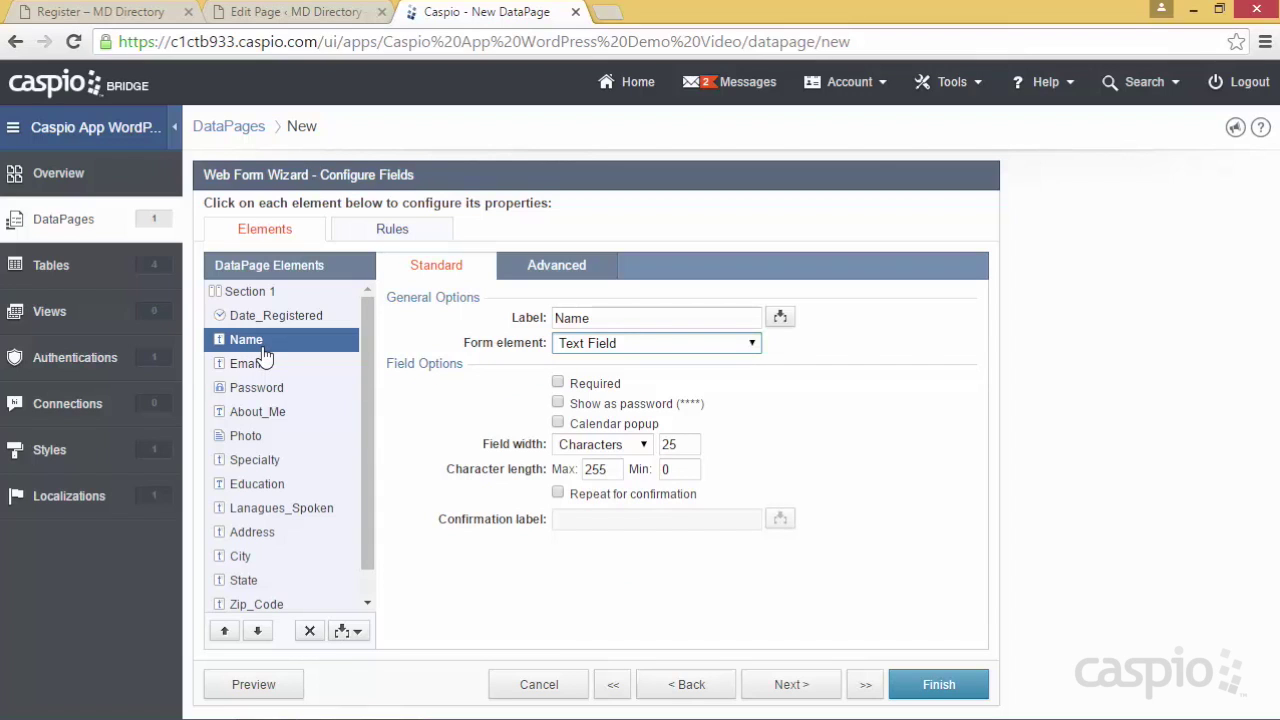
click(605, 348)
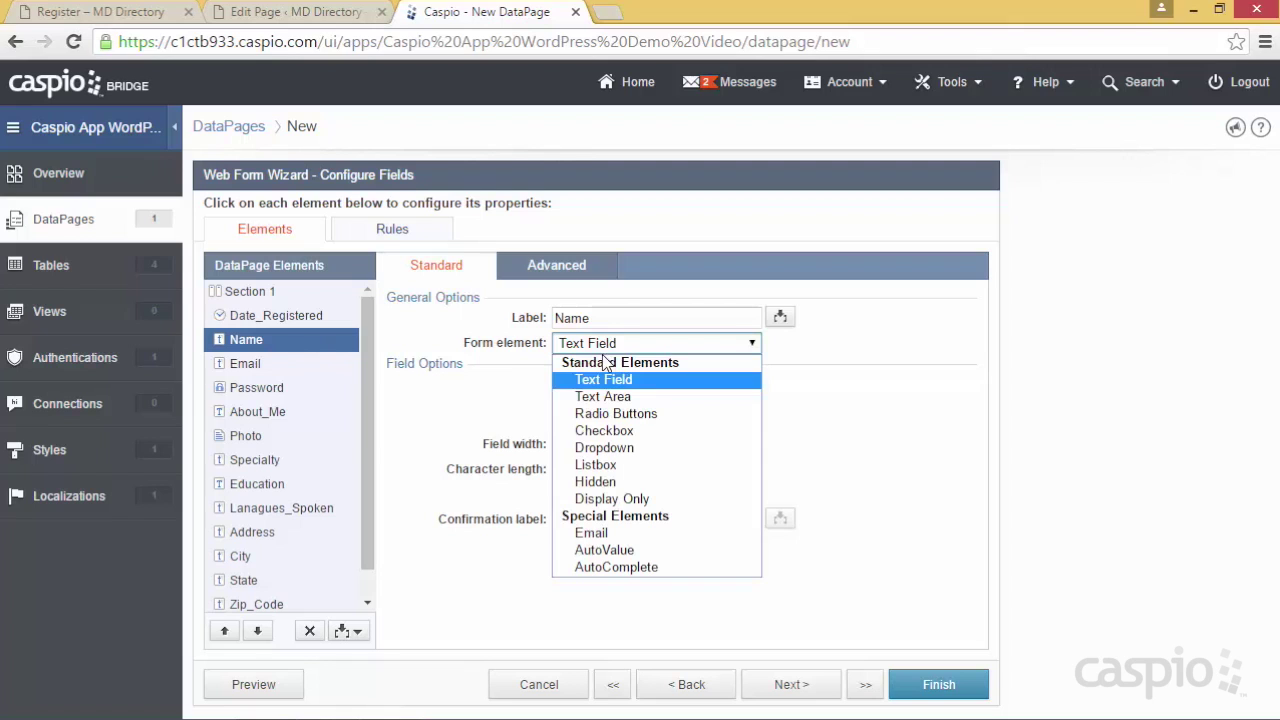
click(594, 499)
Enable a password strength meter and a minimum required strength for the Password field
click(245, 365)
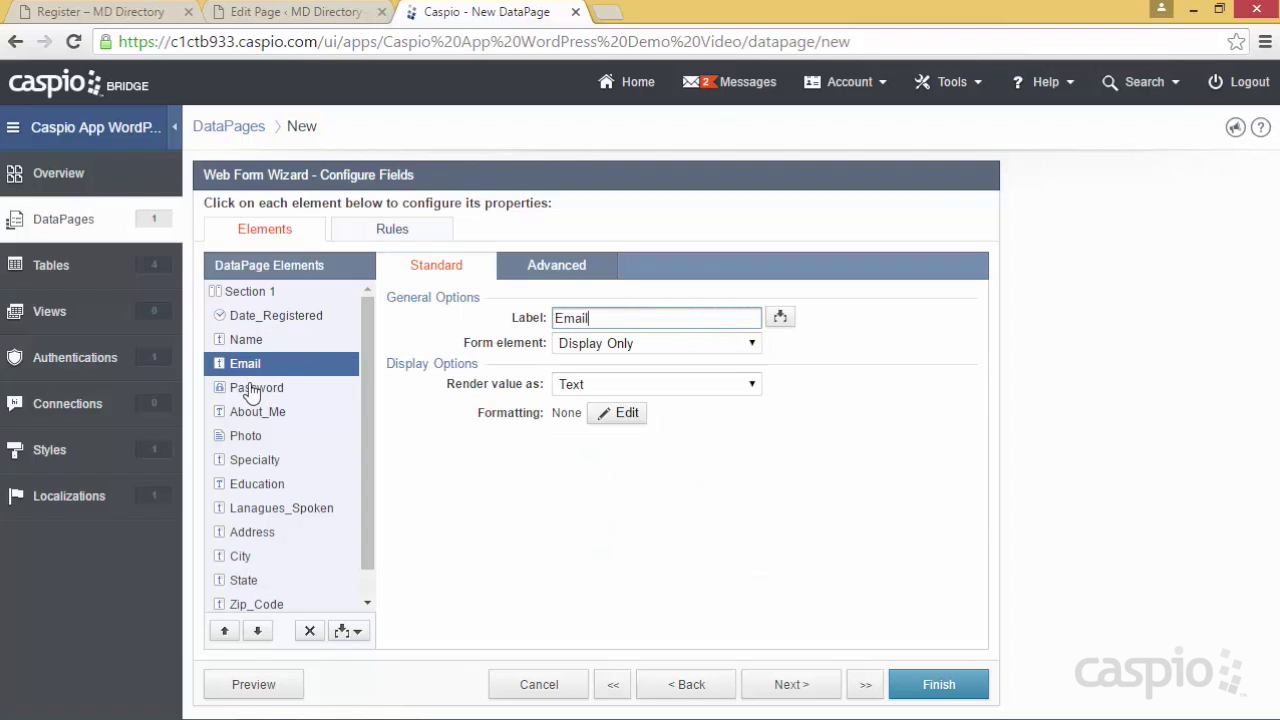
click(256, 396)
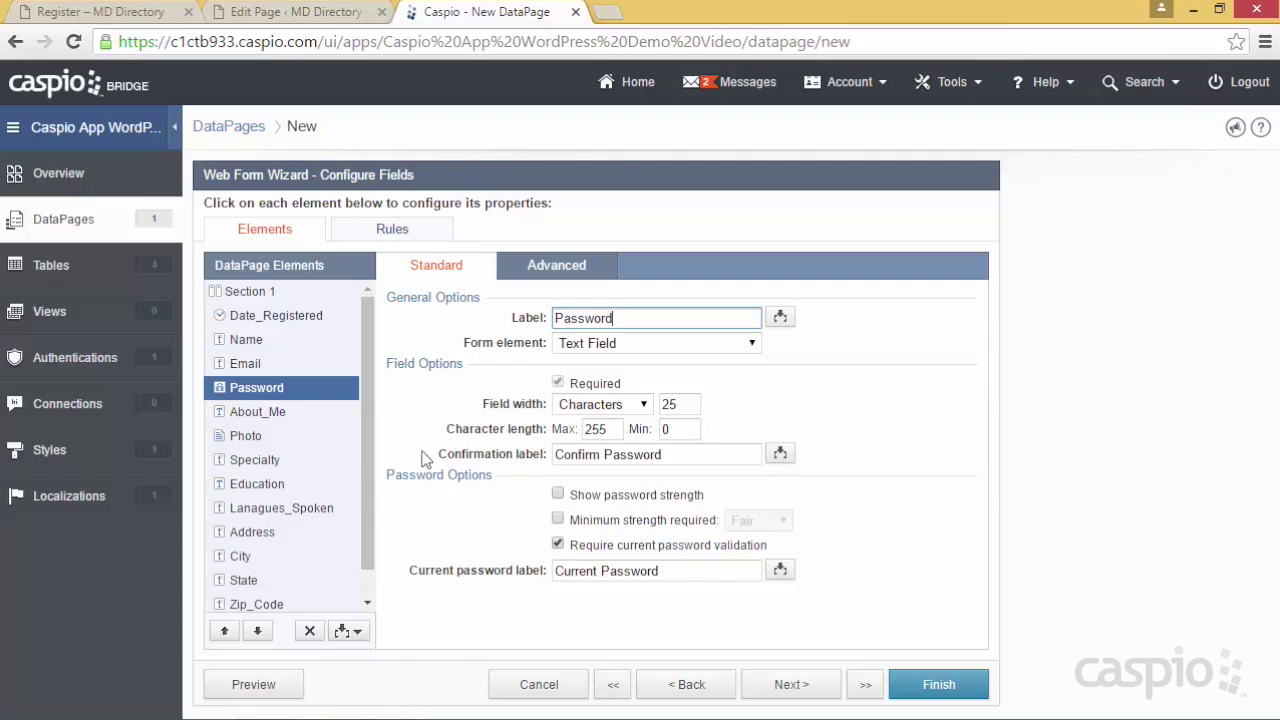
click(558, 494)
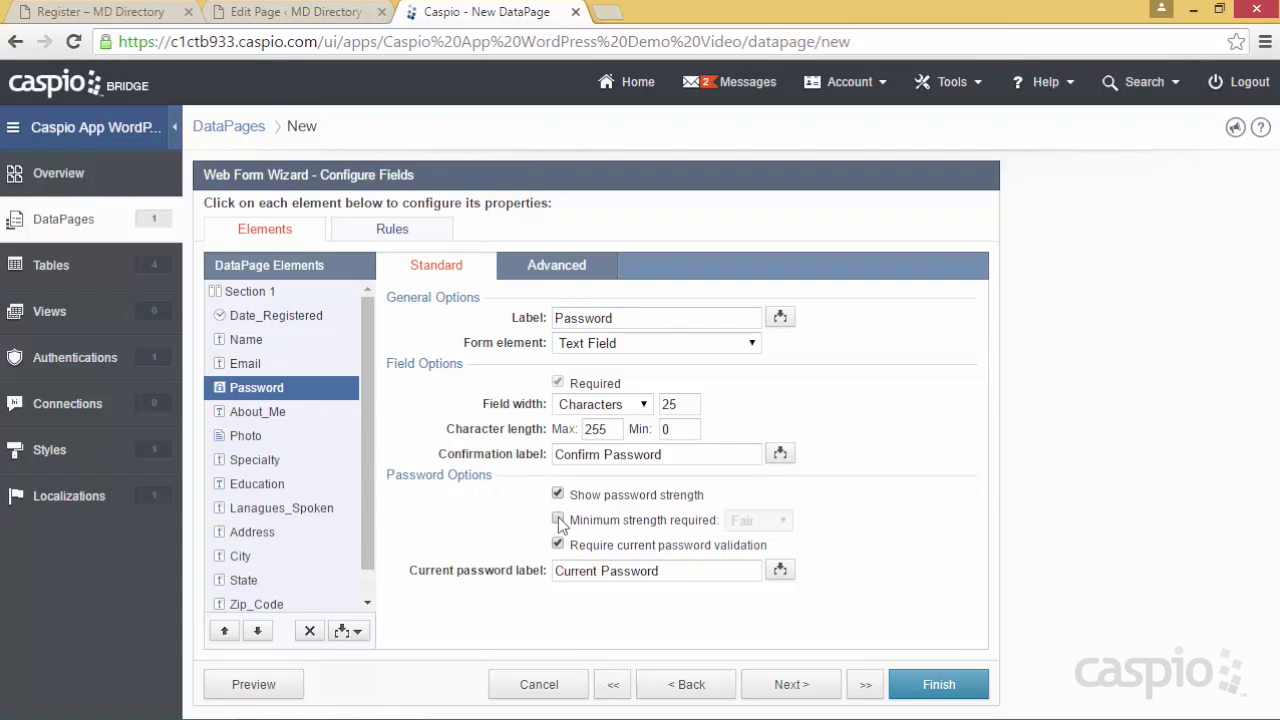
click(558, 519)
Change About_Me's form element to Text Area and preview the form
click(272, 412)
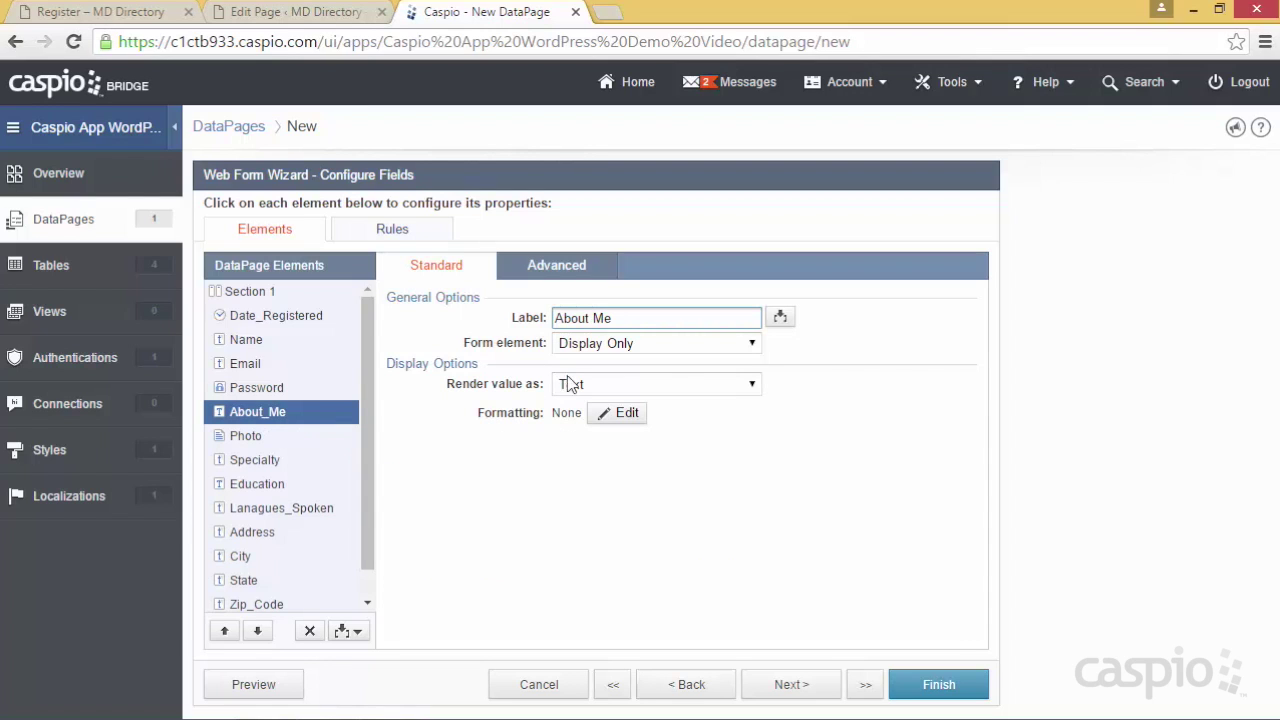
click(605, 345)
click(607, 394)
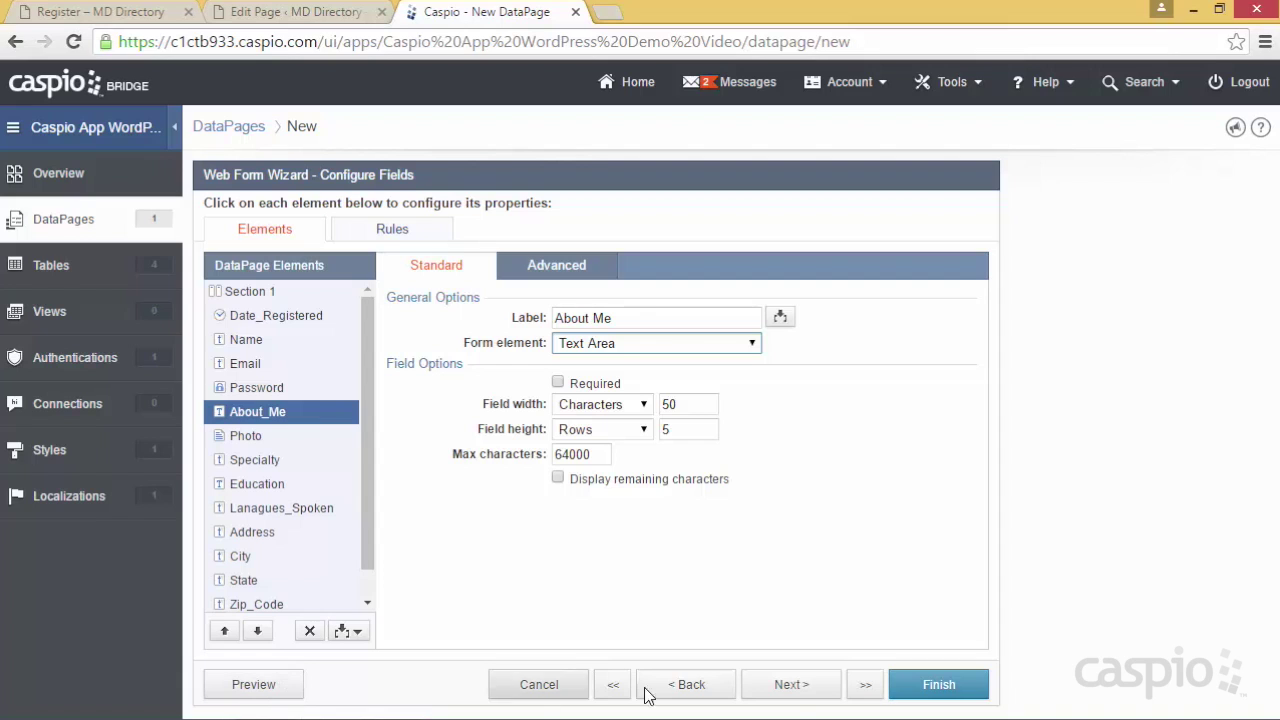
click(241, 688)
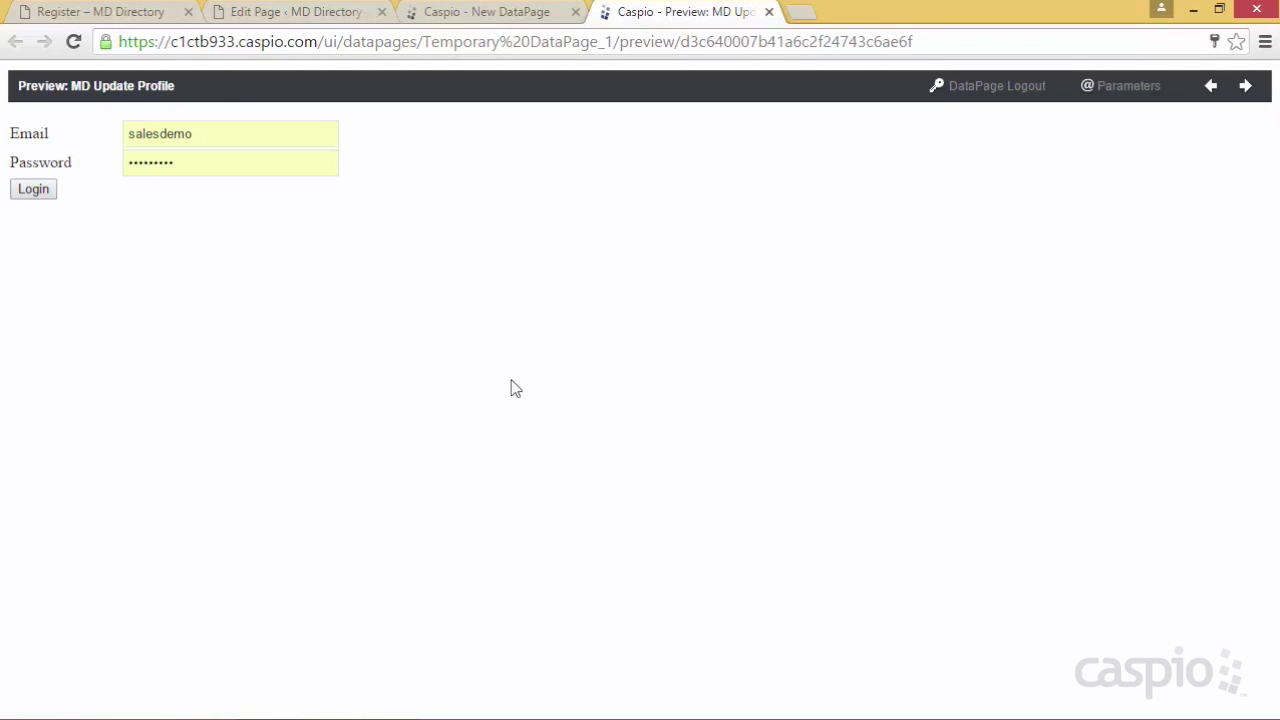
Log into the preview with the doctor's e-mail address and password
double_click(228, 139)
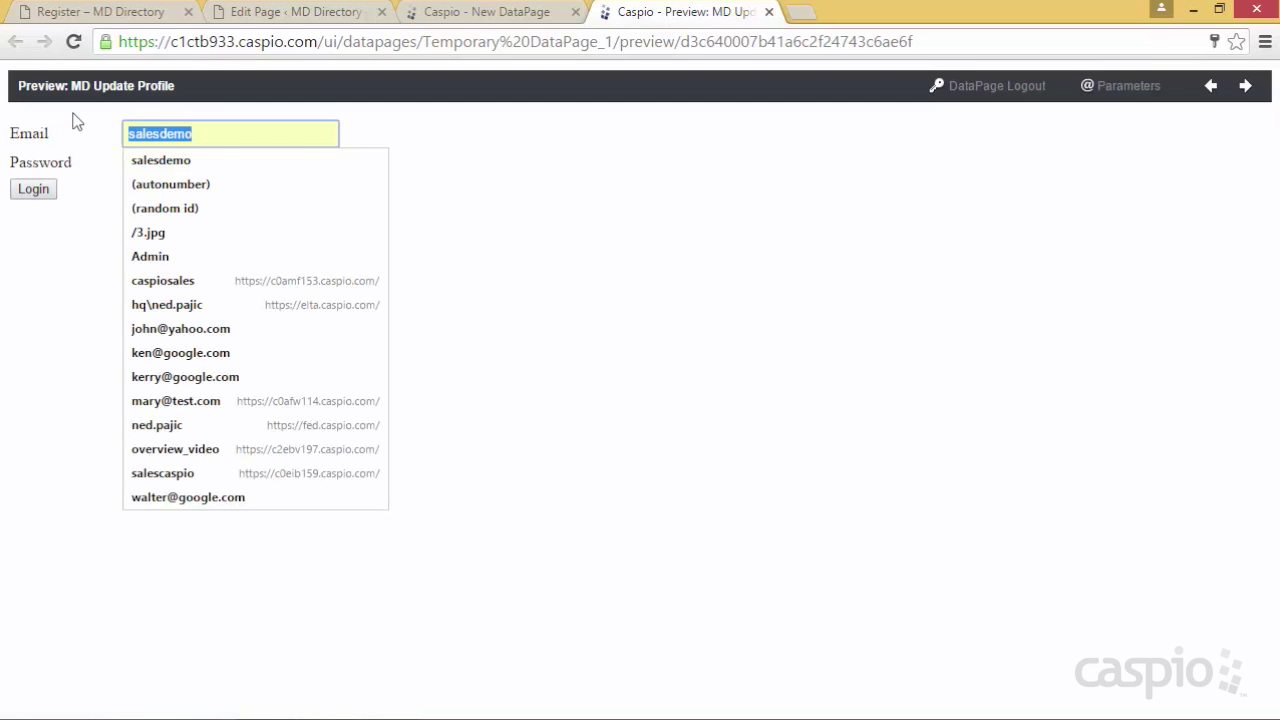
key(Tab)
text(*******)
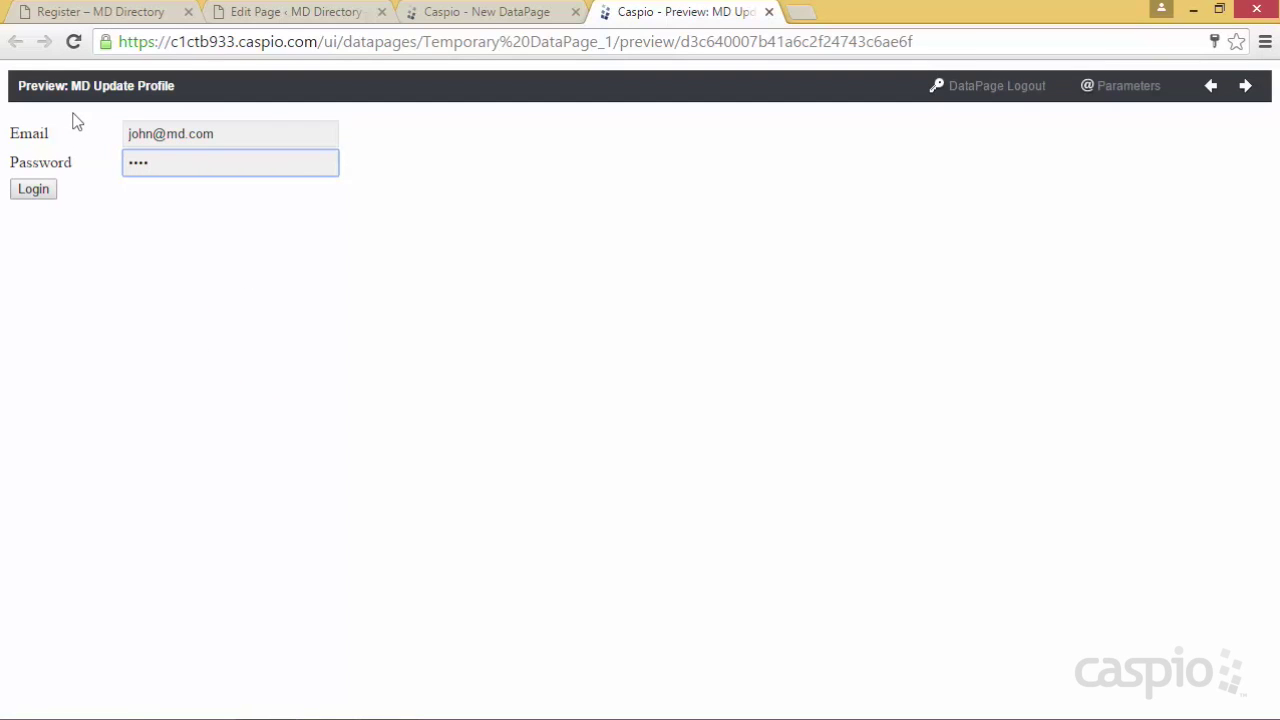
key(Return)
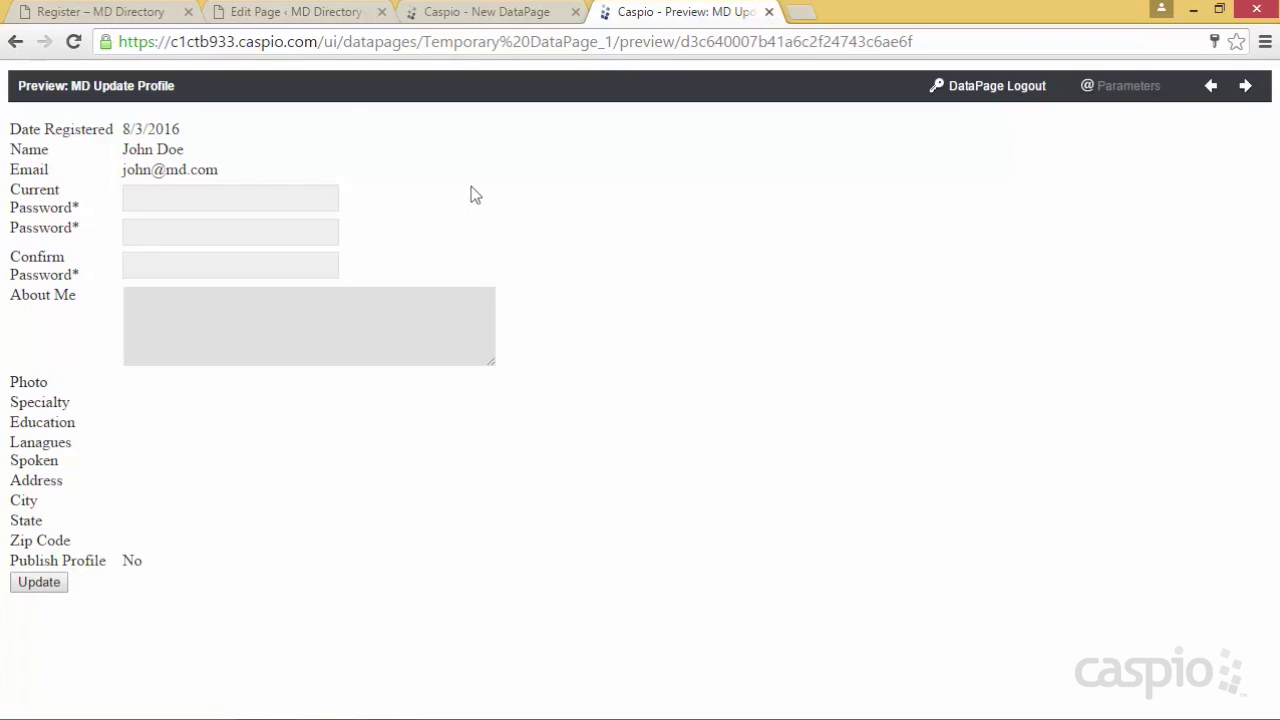
Try the Current Password, new Password and About Me fields in the preview
click(184, 198)
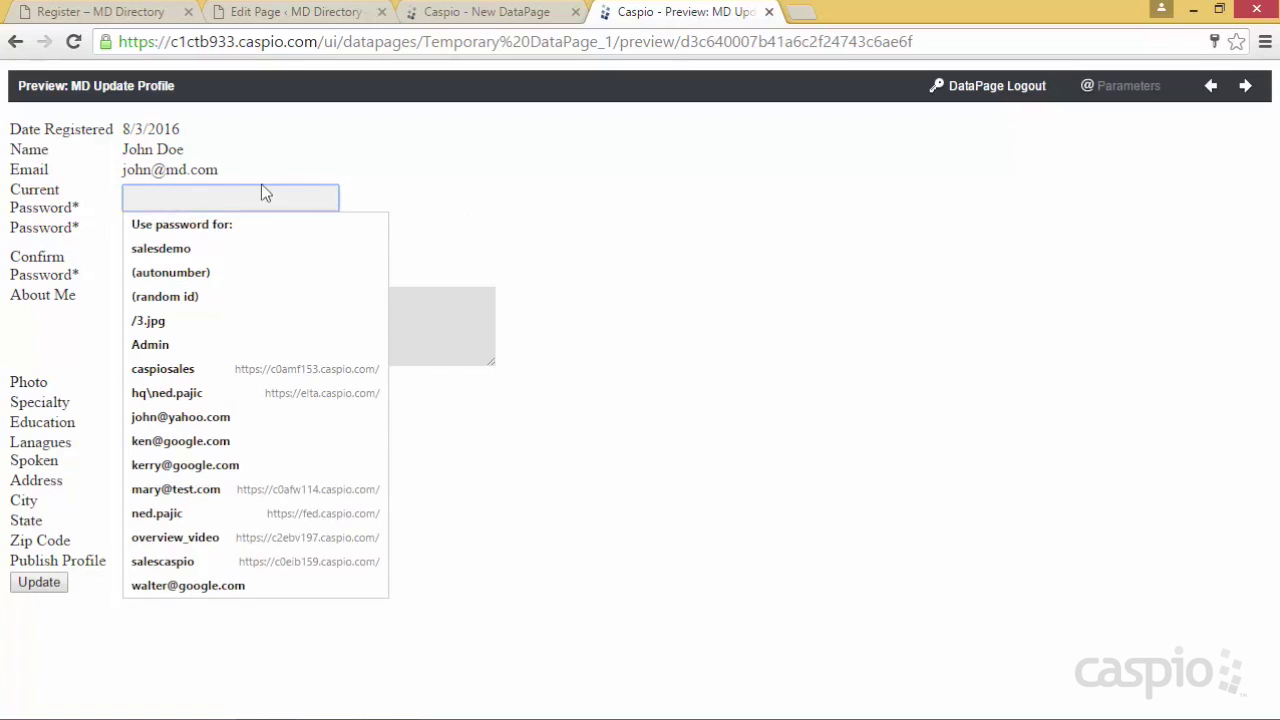
click(206, 234)
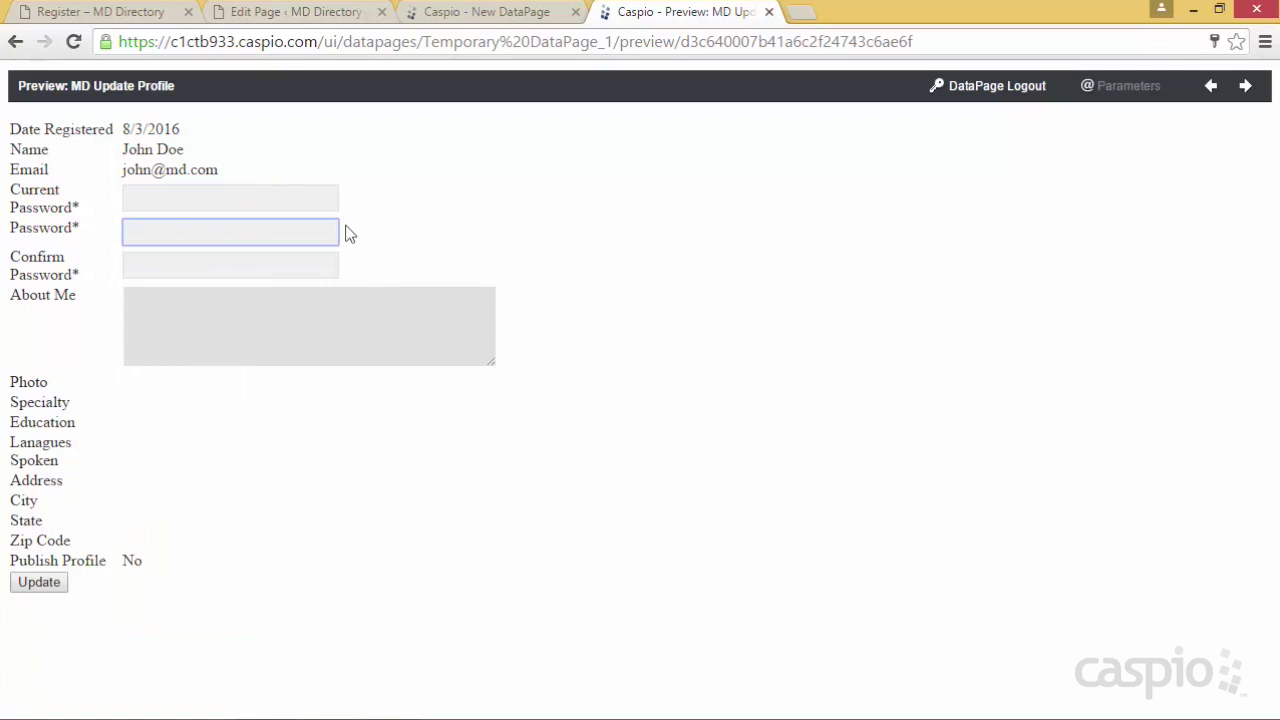
click(200, 324)
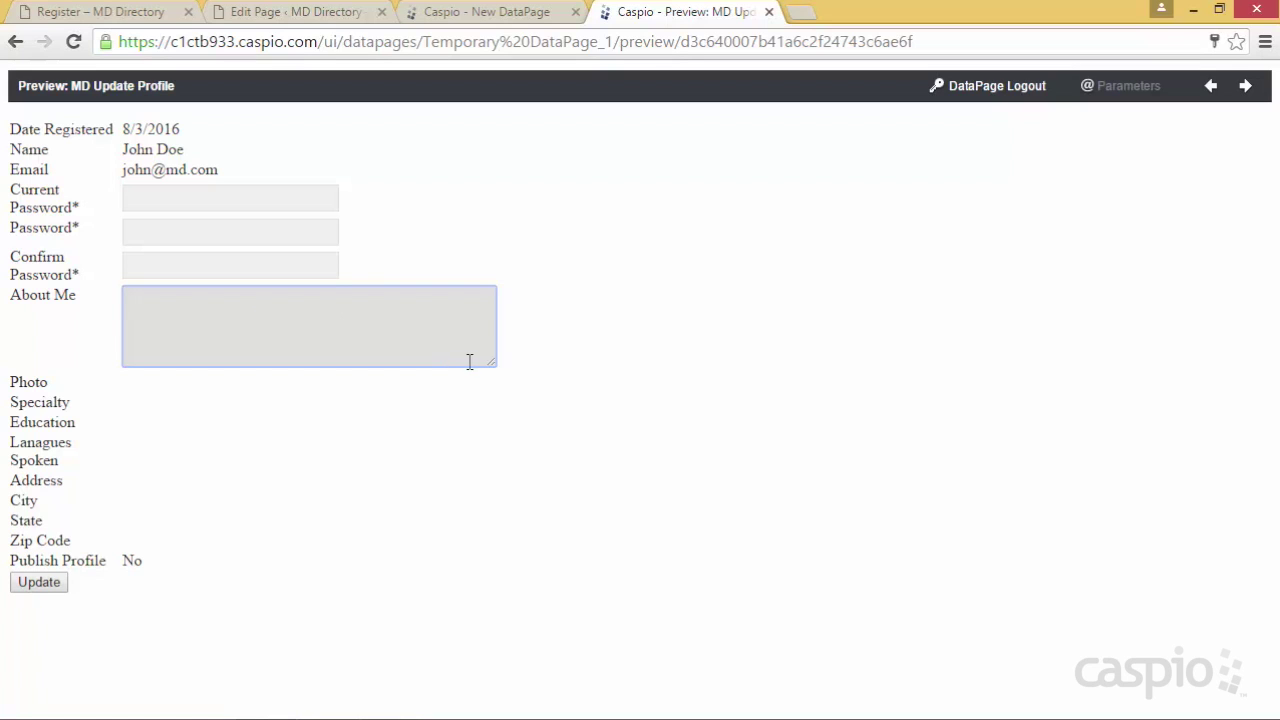
drag(492, 364, 577, 517)
Set Photo to a File upload displayed as Image, width 450, with the height cleared
click(517, 18)
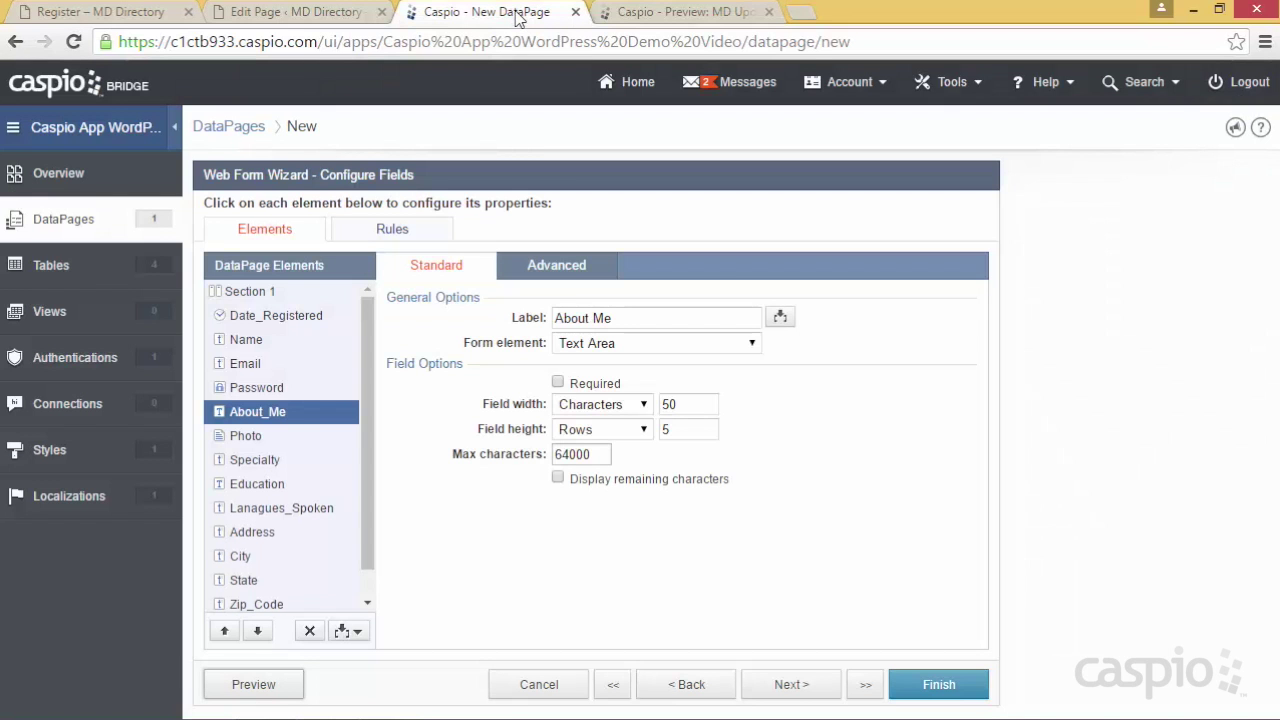
click(250, 440)
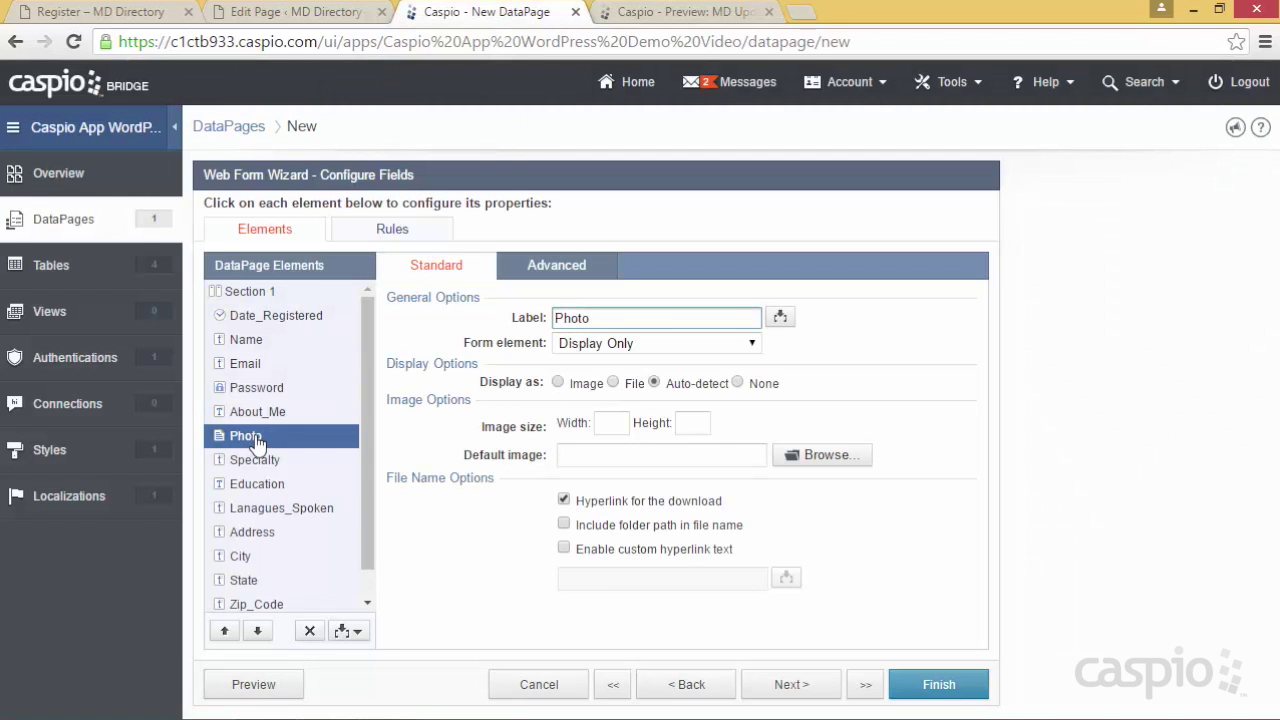
click(598, 343)
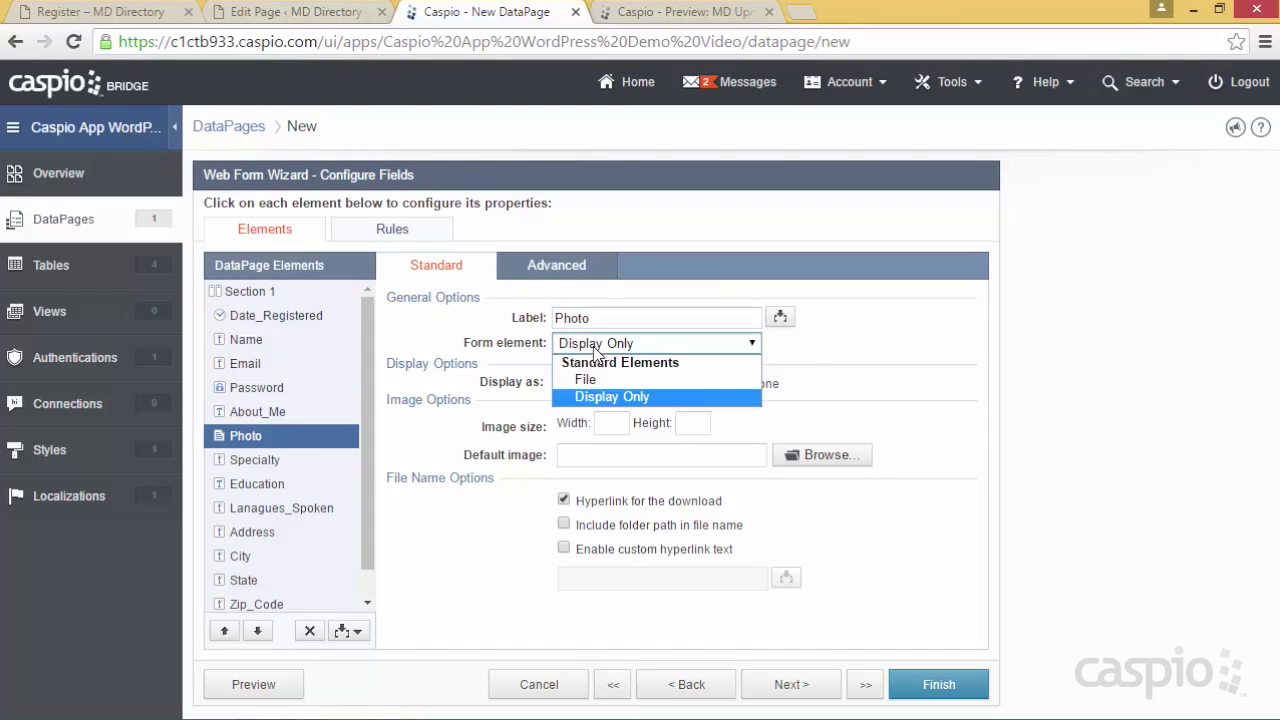
click(592, 379)
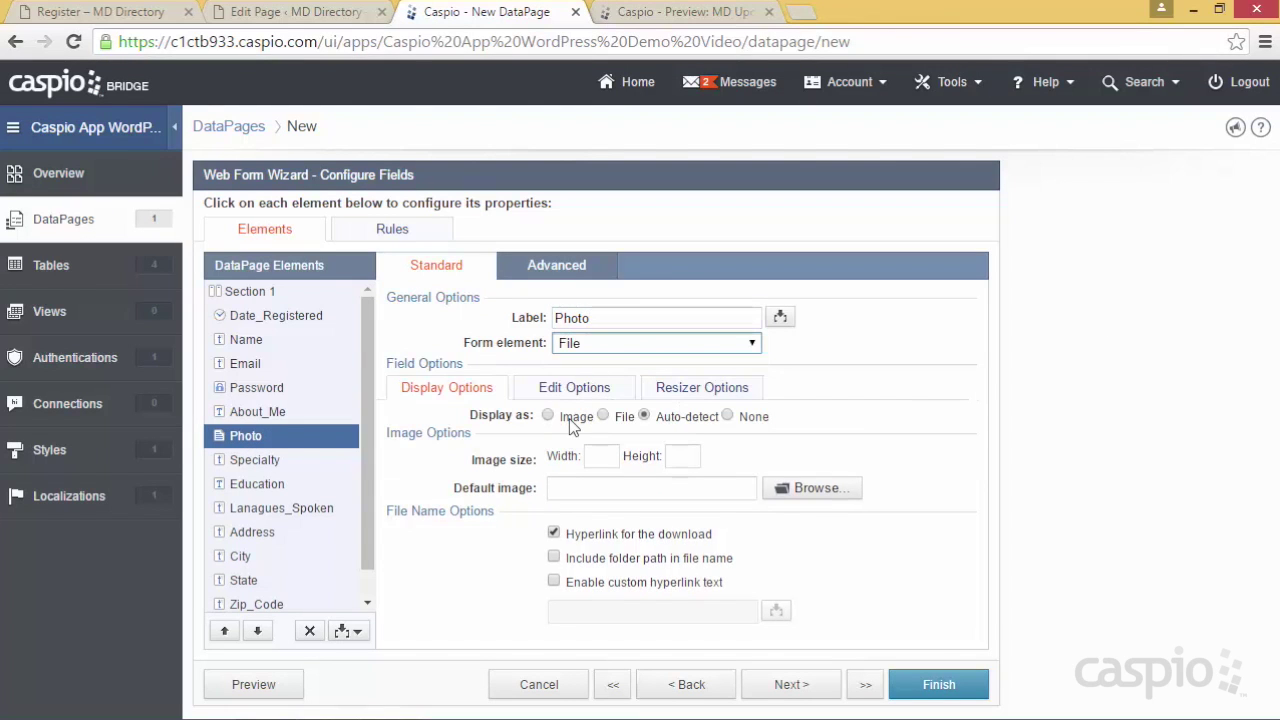
click(571, 417)
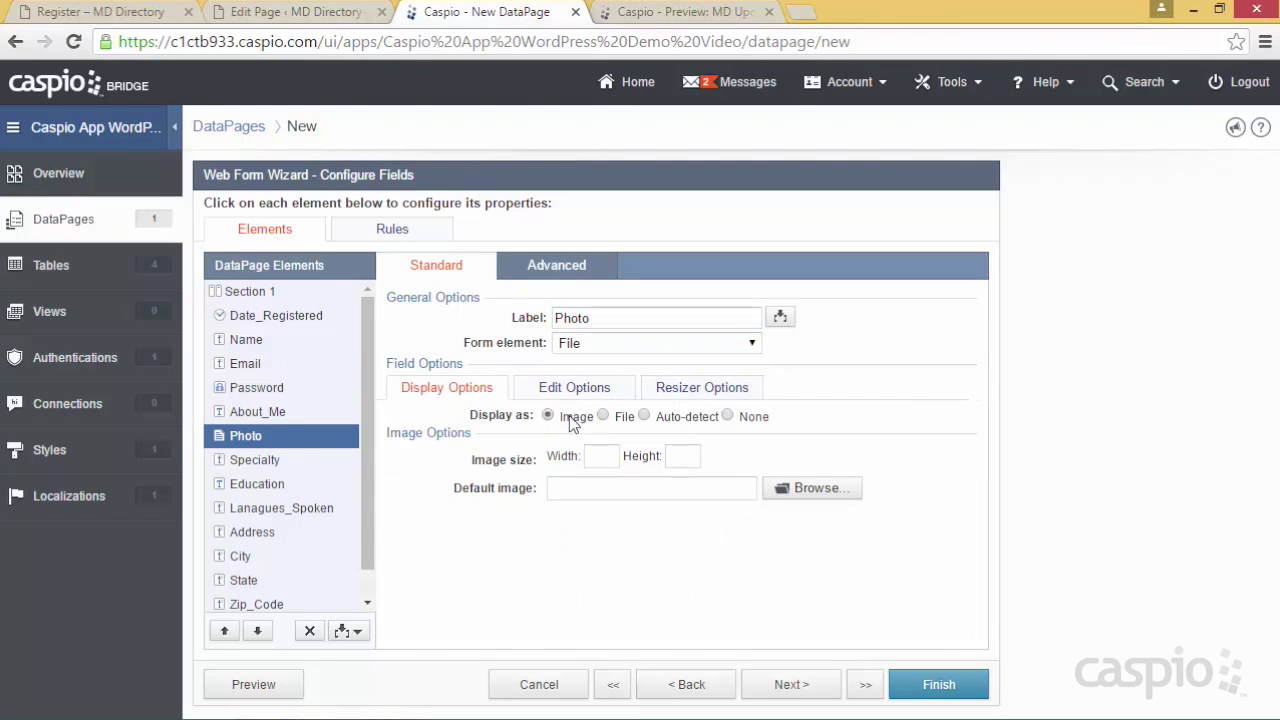
click(600, 458)
click(681, 459)
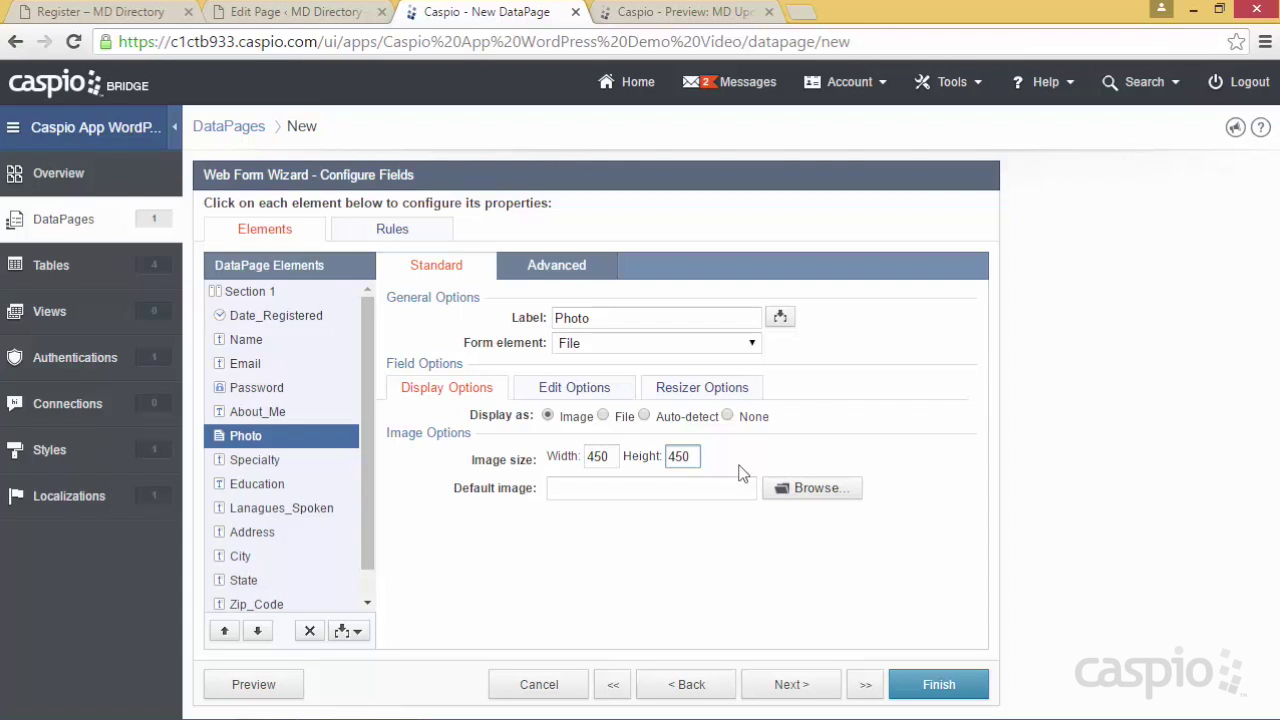
key(BackSpace)
key(BackSpace)
key(BackSpace)
Preview Photo's file chooser, then select the Specialty field in the wizard
click(275, 688)
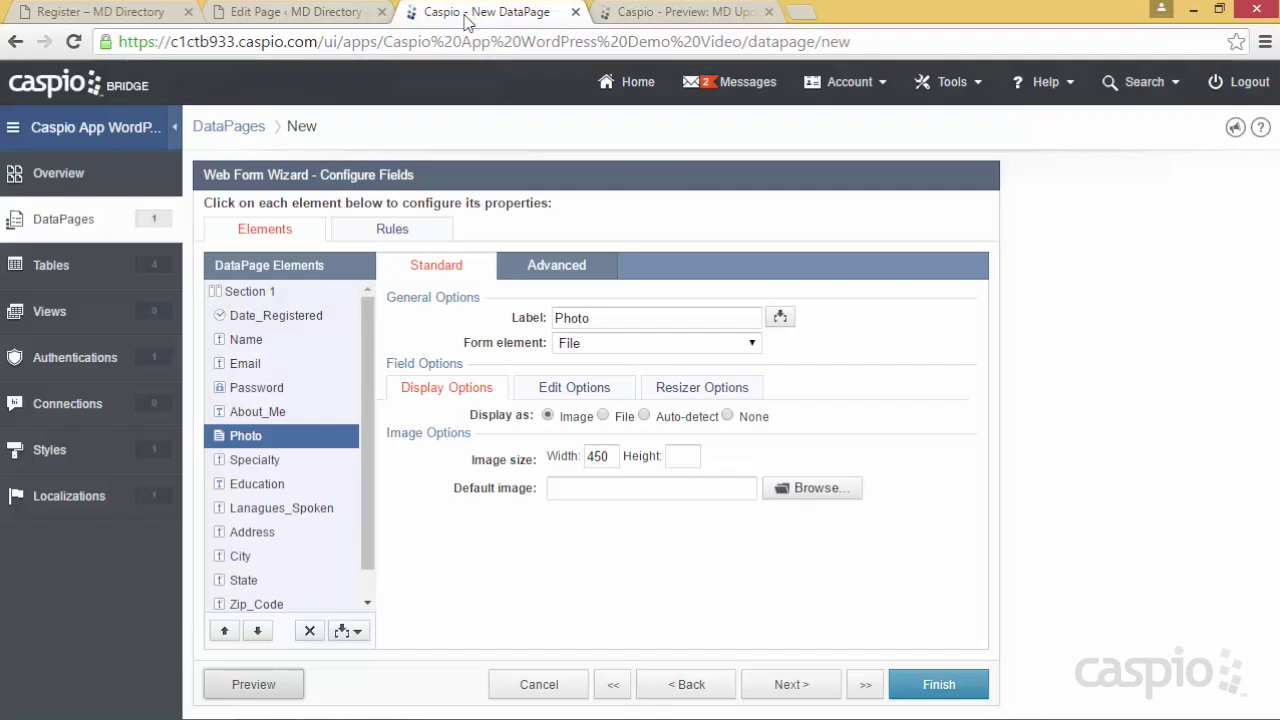
click(470, 14)
click(297, 464)
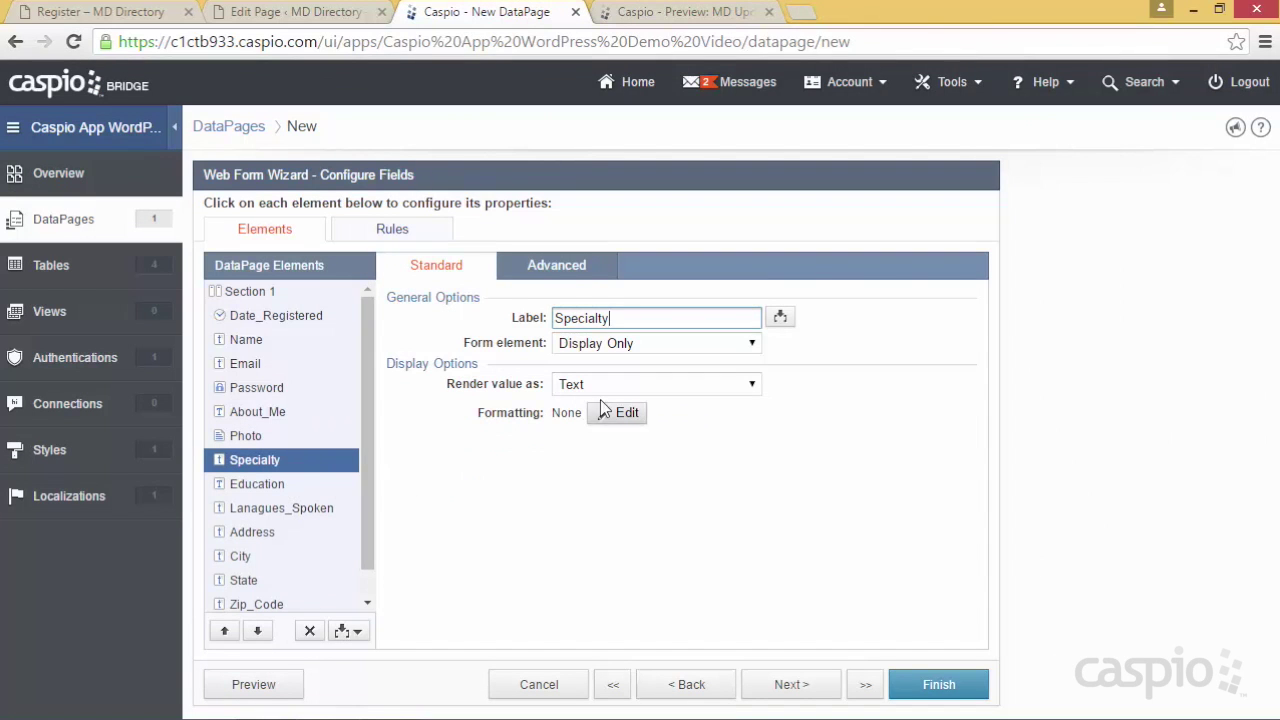
Make Specialty a Dropdown, adding and then removing a custom 'Dentist' option
click(609, 344)
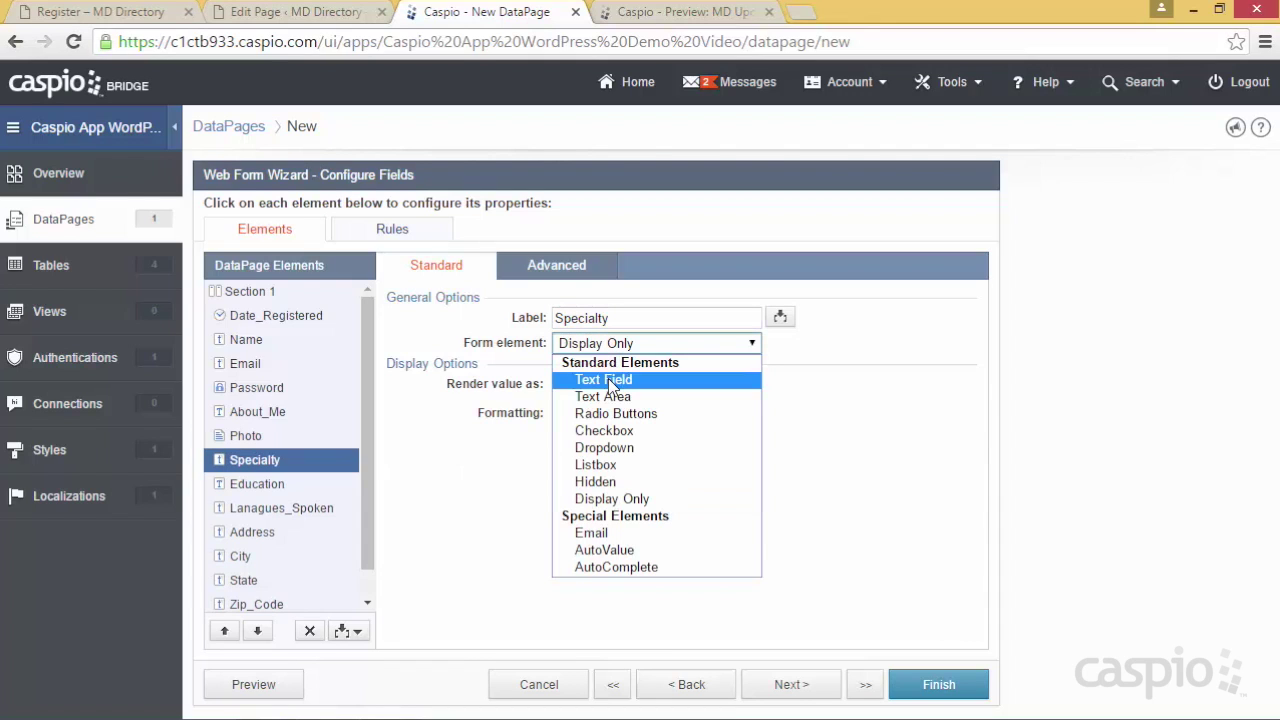
click(605, 448)
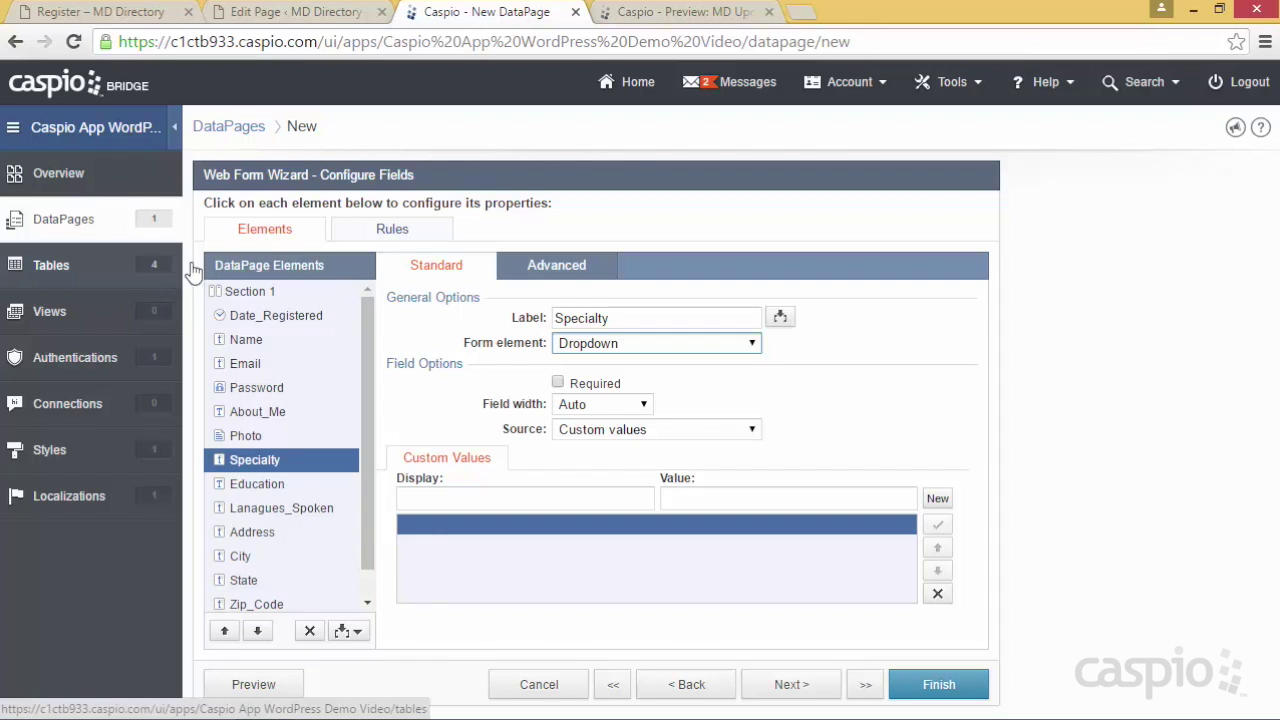
click(586, 499)
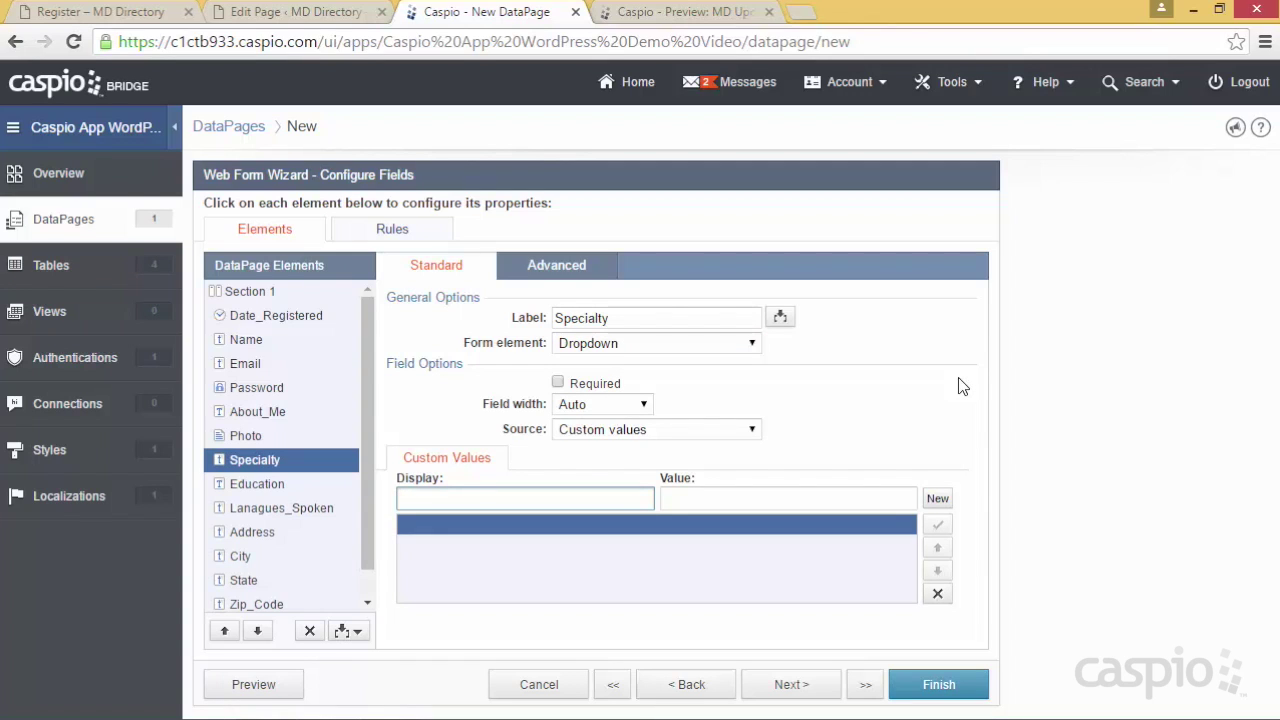
text(Dentist)
click(938, 499)
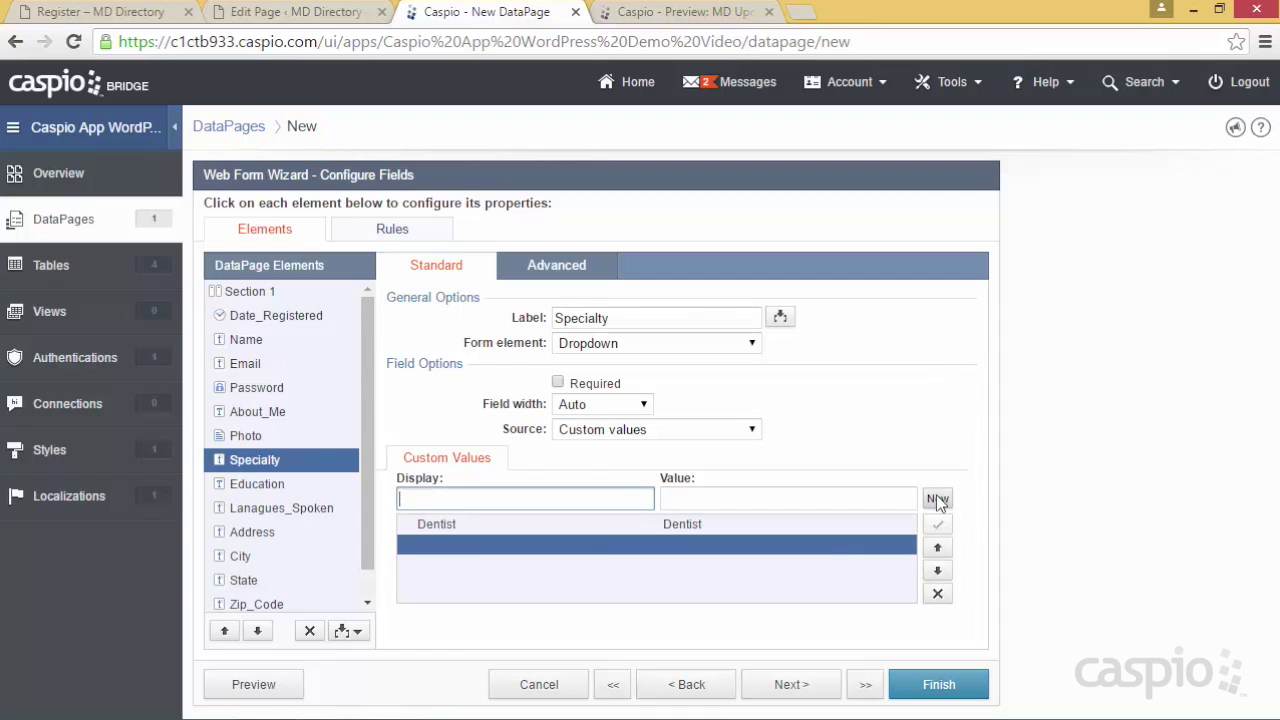
click(790, 526)
click(937, 593)
Source Specialty's options from MD_tbl_Specalties_Lookup_1 and check the list in the preview
click(606, 433)
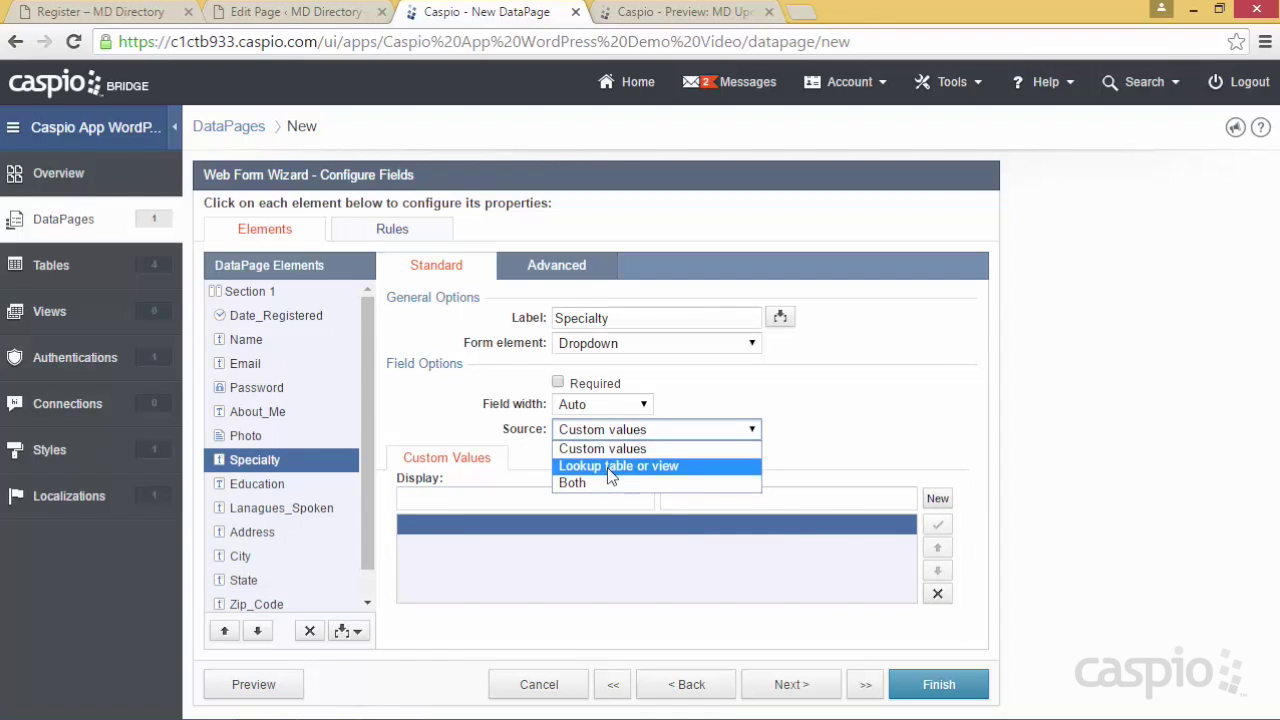
click(607, 466)
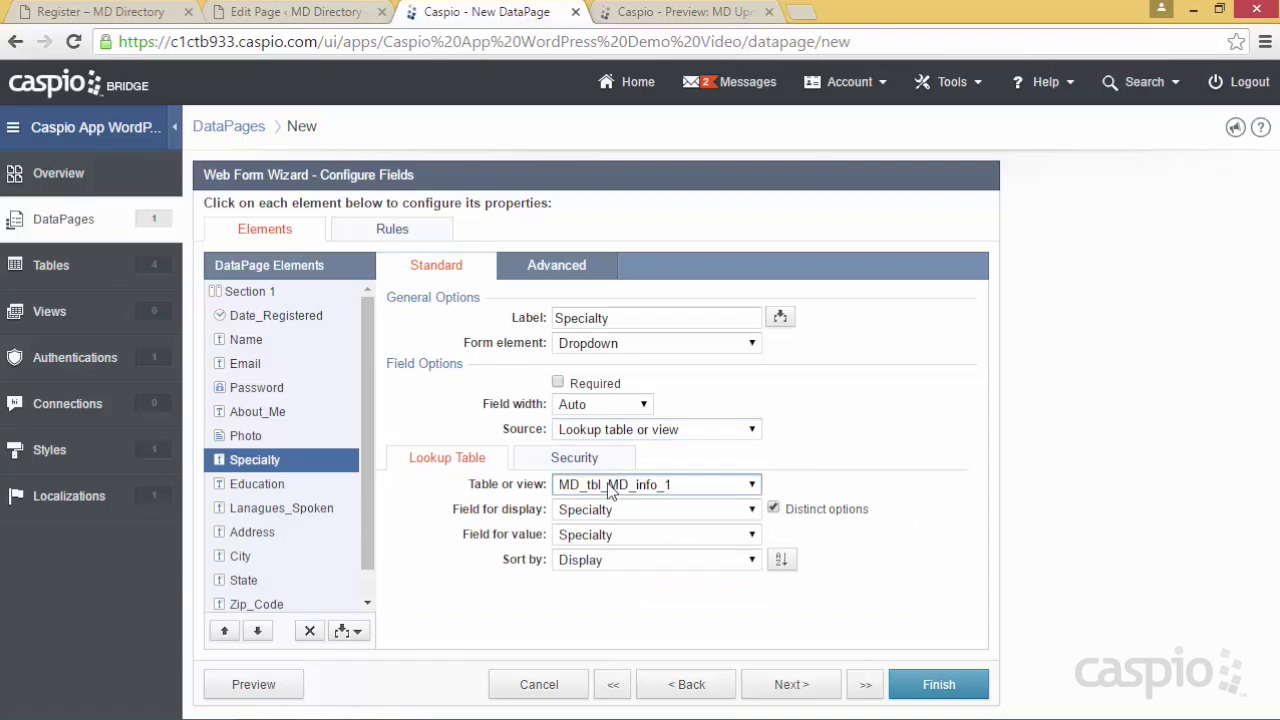
click(612, 486)
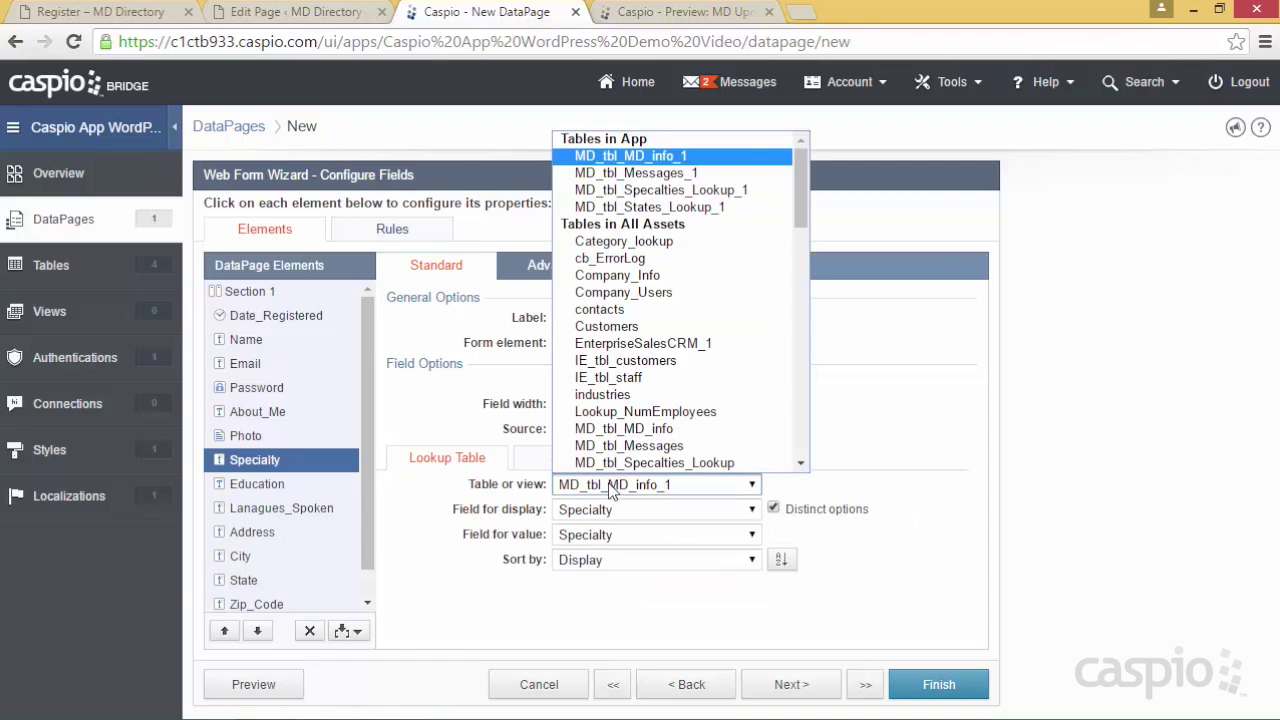
click(714, 192)
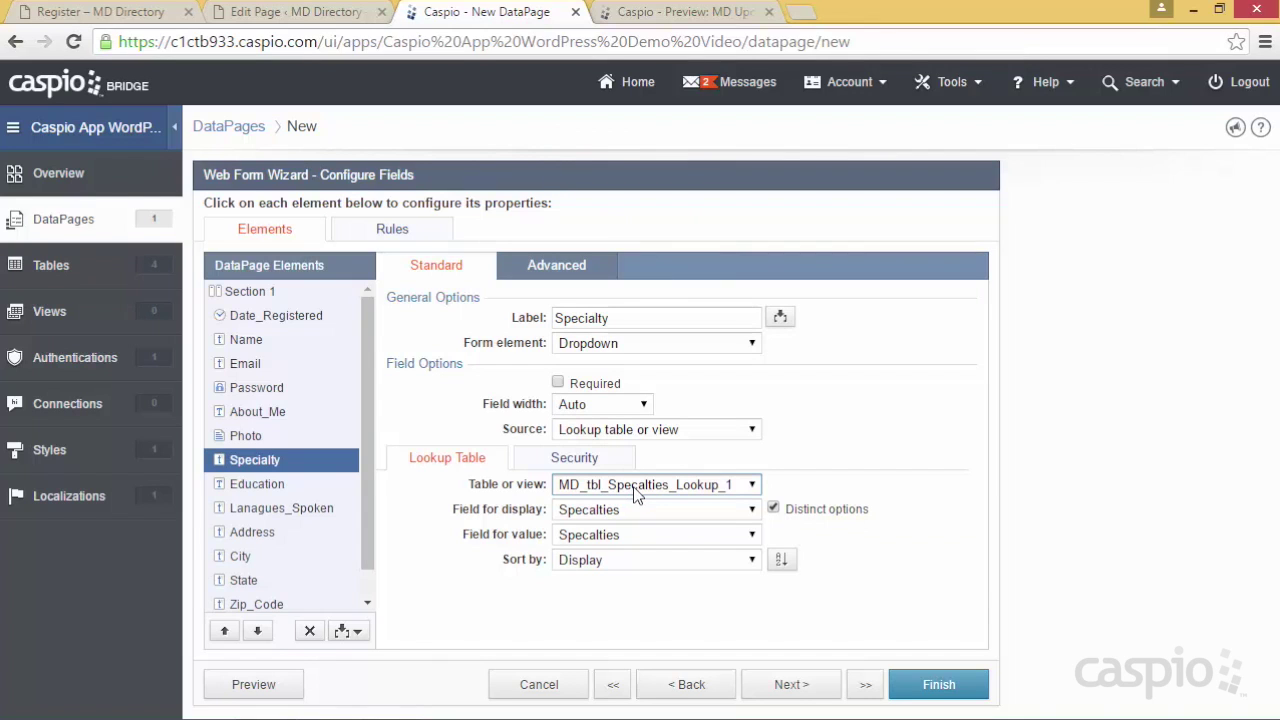
click(289, 686)
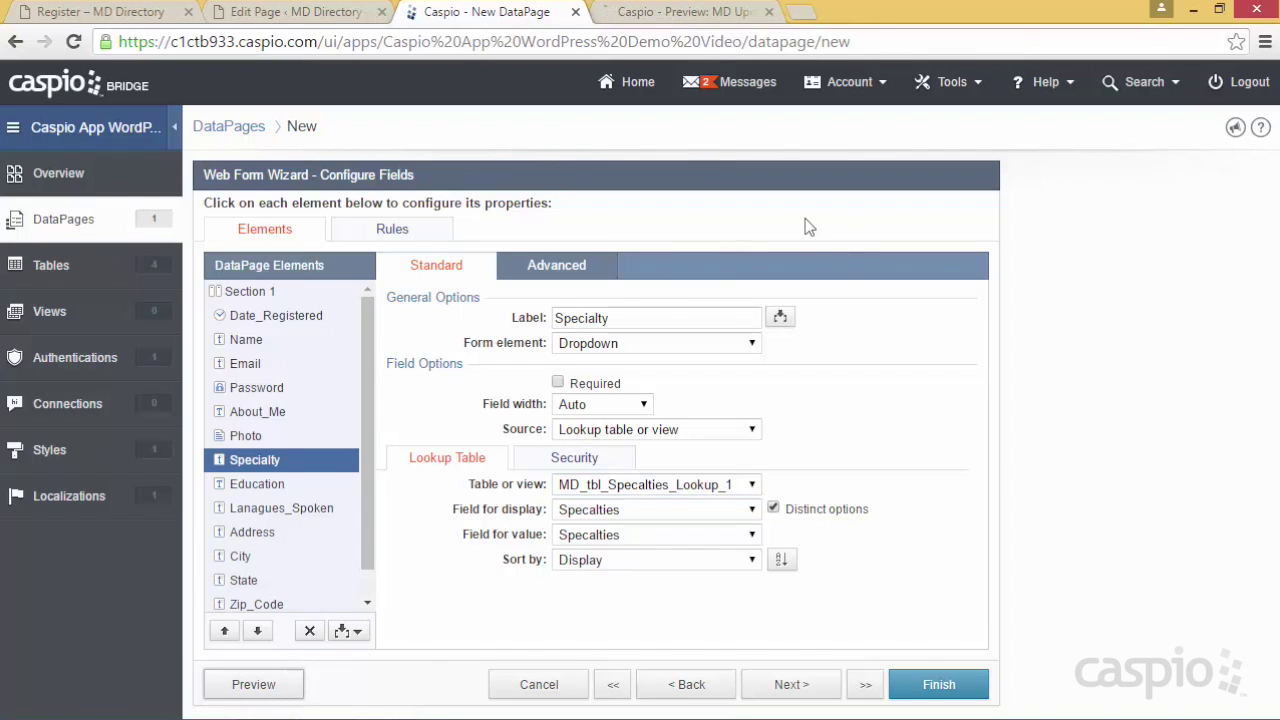
click(620, 14)
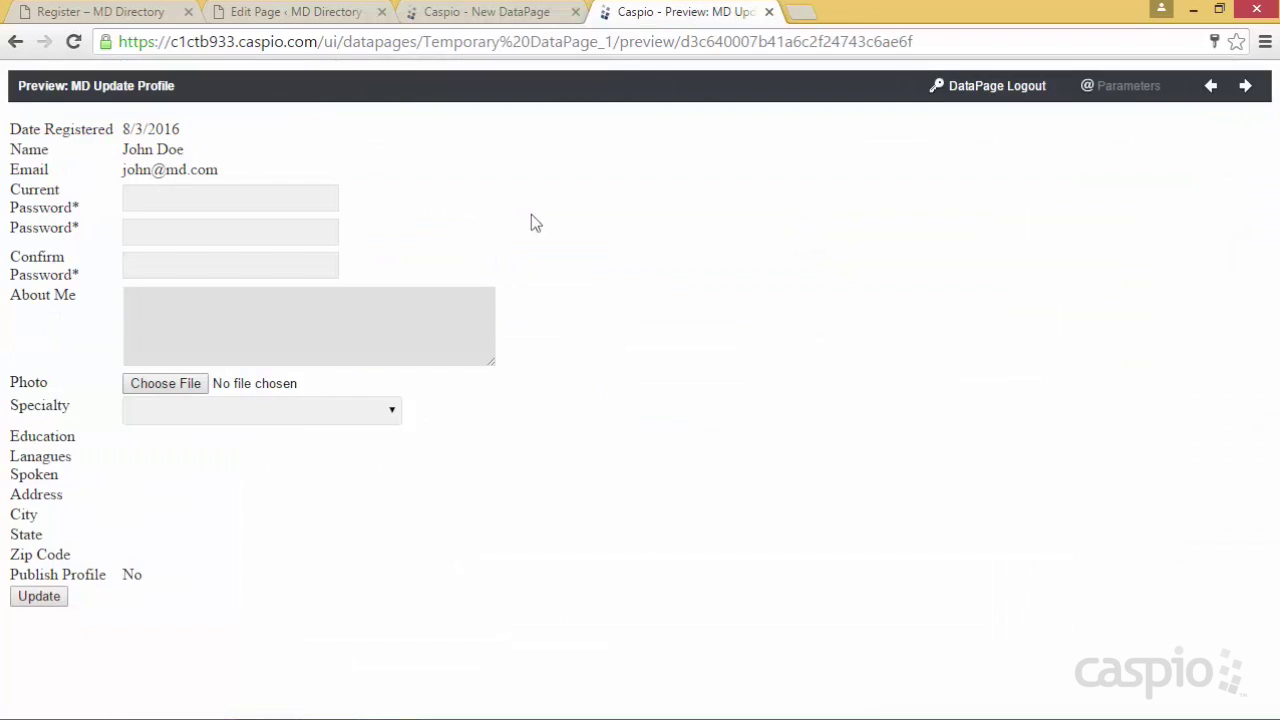
click(296, 418)
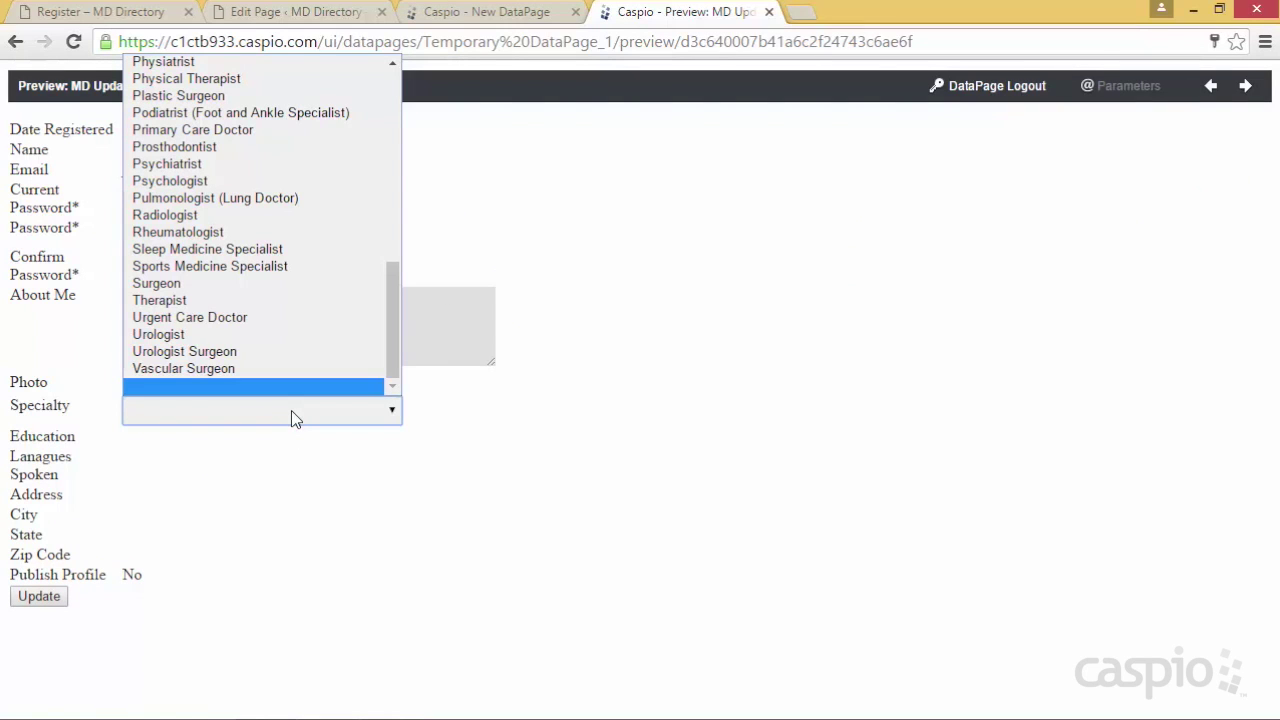
click(520, 432)
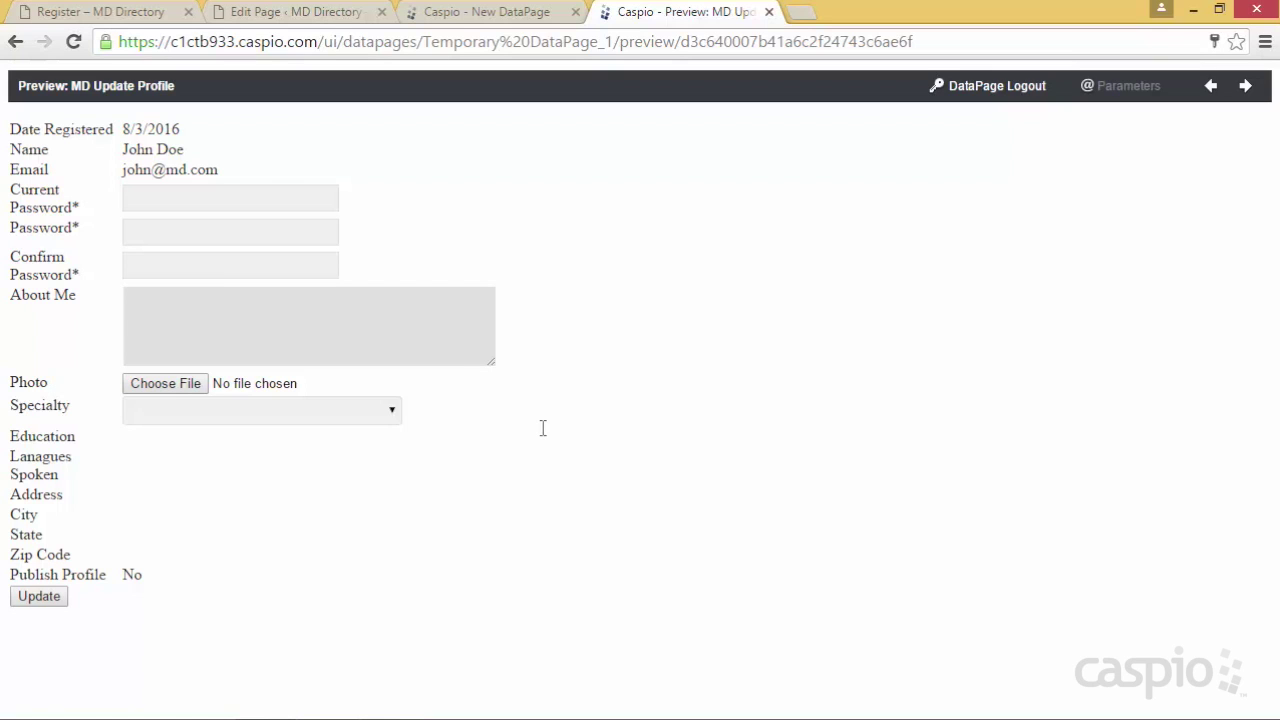
Make Education, Lanagues_Spoken, Address and City editable Text Fields
click(502, 16)
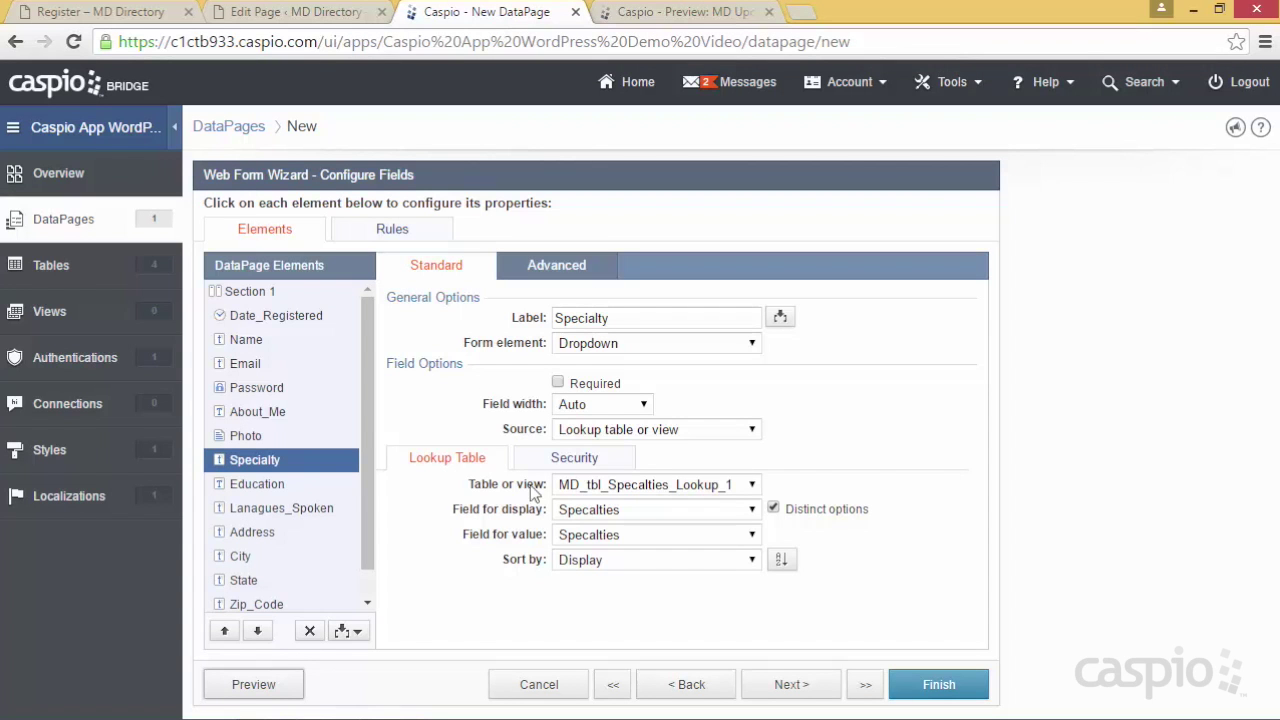
click(300, 486)
click(600, 344)
click(603, 380)
click(295, 512)
click(600, 343)
click(606, 380)
click(268, 533)
click(600, 343)
click(606, 381)
click(277, 557)
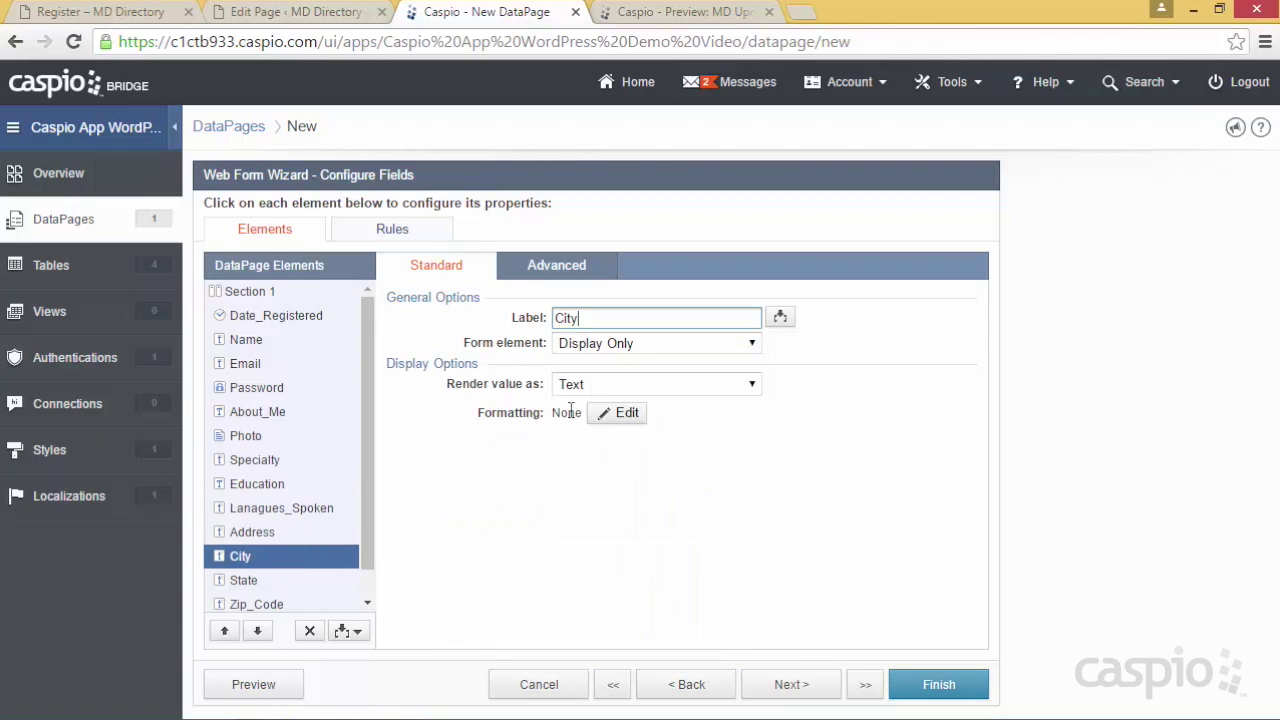
click(600, 343)
click(606, 381)
Make State a Dropdown sourced from the MD_tbl_States_Lookup_1 lookup table
click(275, 582)
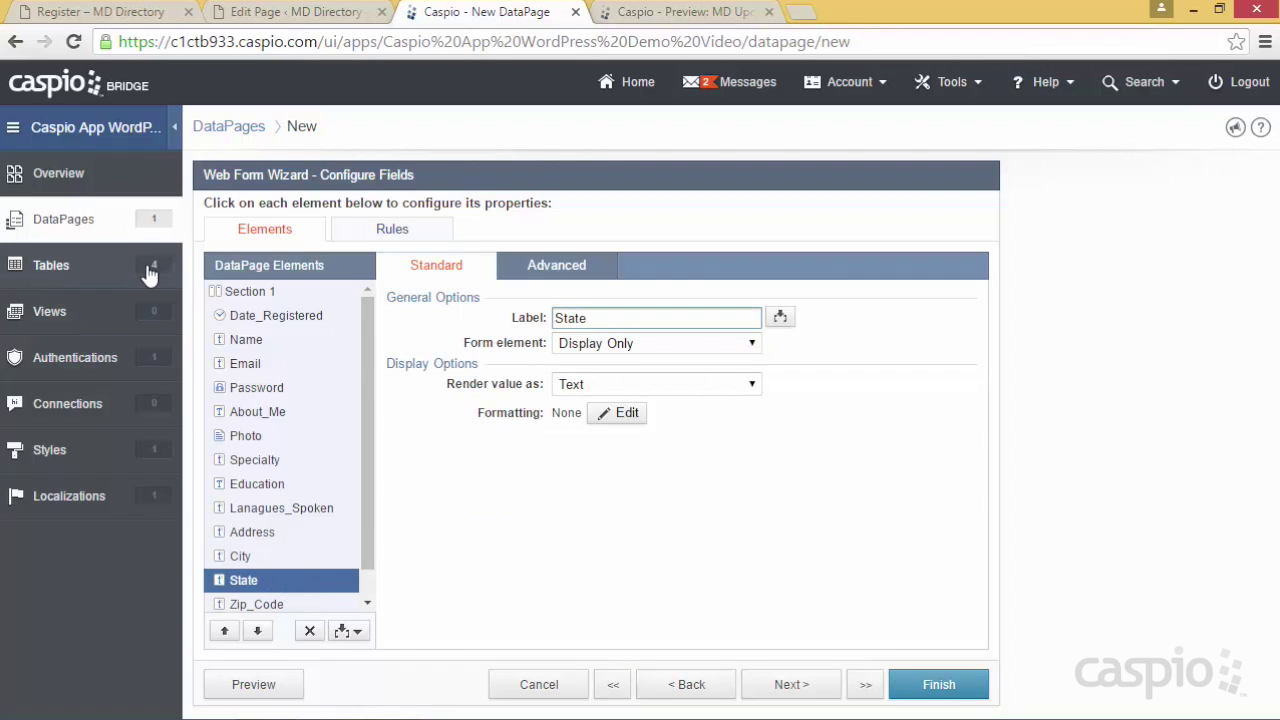
click(603, 348)
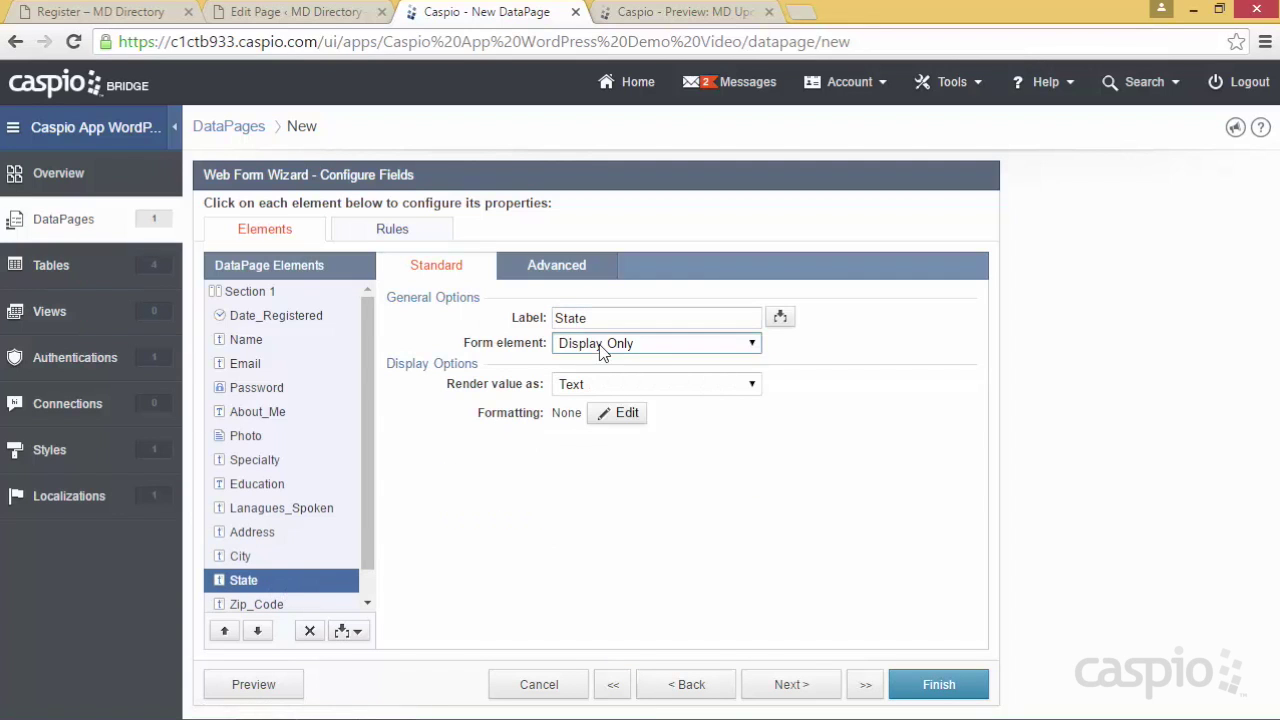
click(603, 345)
click(597, 445)
click(601, 429)
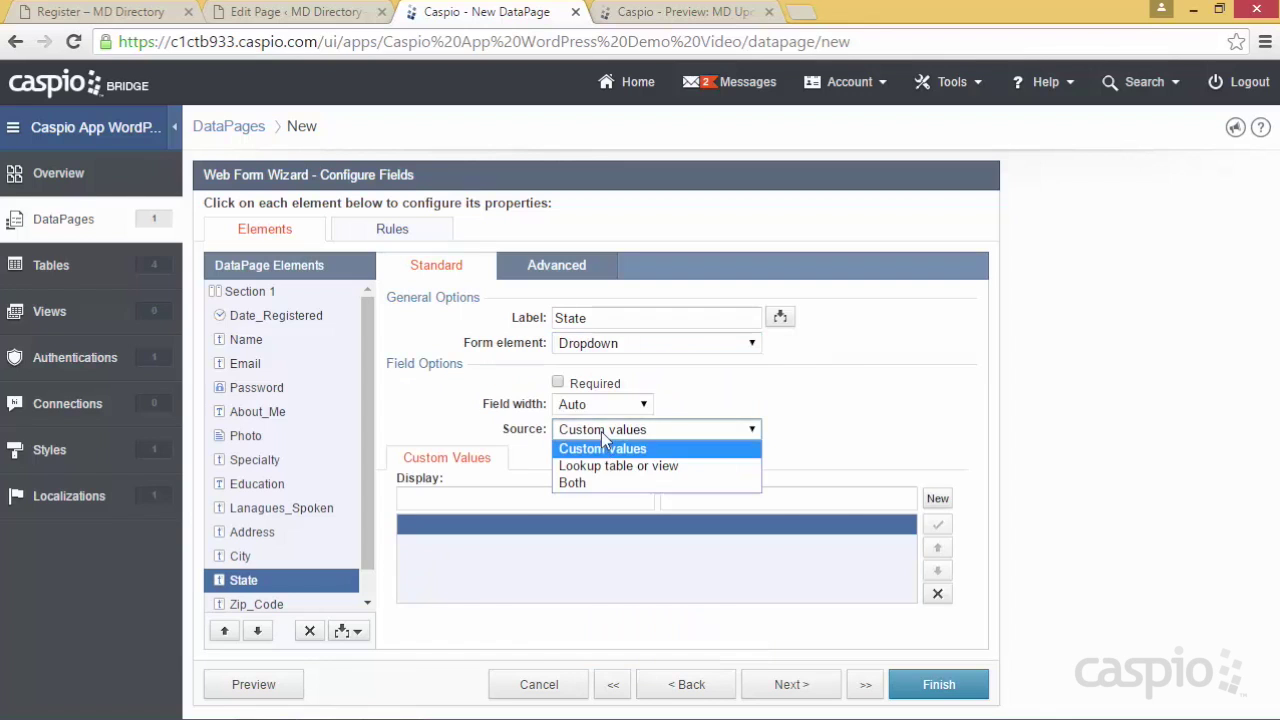
click(602, 462)
click(594, 487)
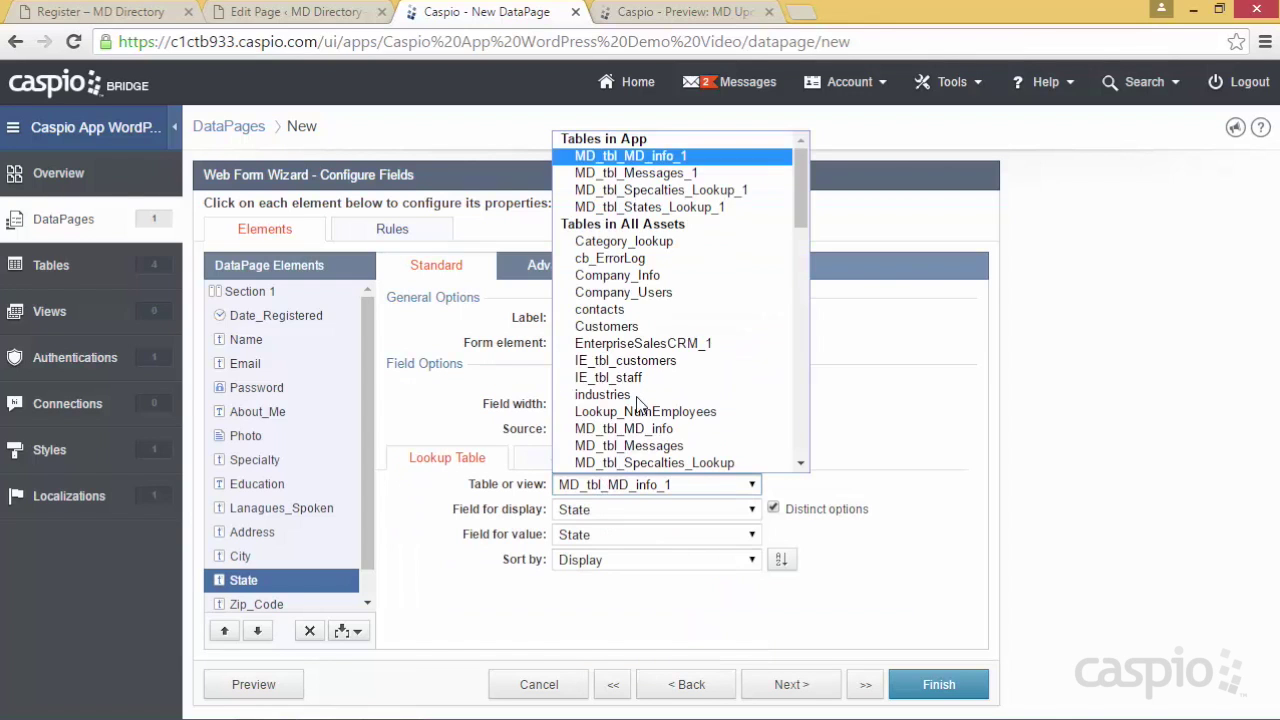
click(663, 207)
Check the state list in the preview, then select Zip_Code in the wizard
click(286, 687)
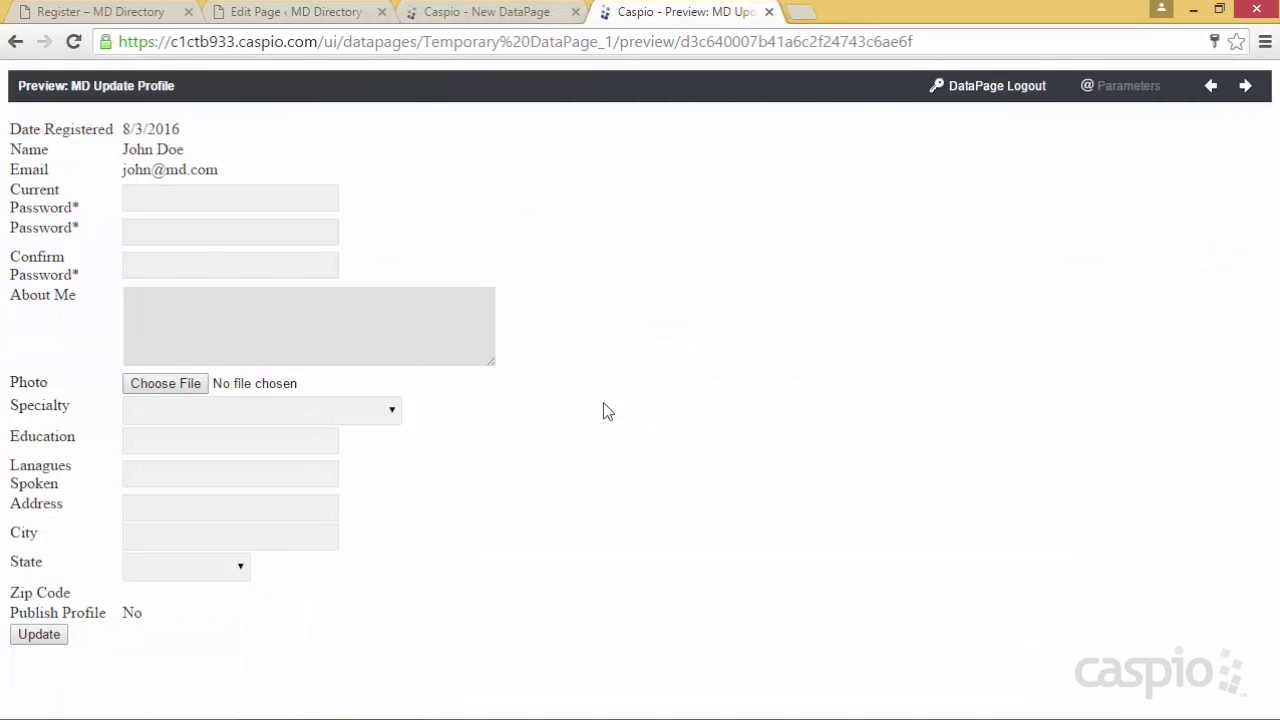
click(239, 568)
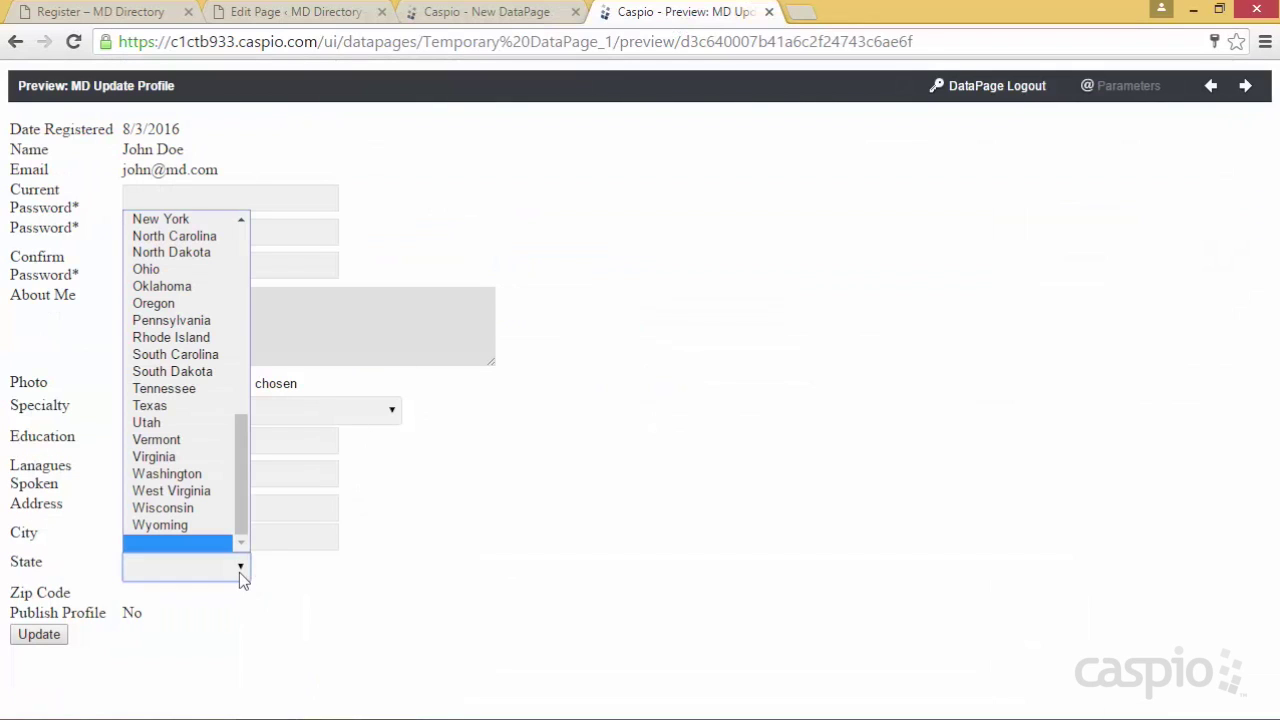
click(490, 545)
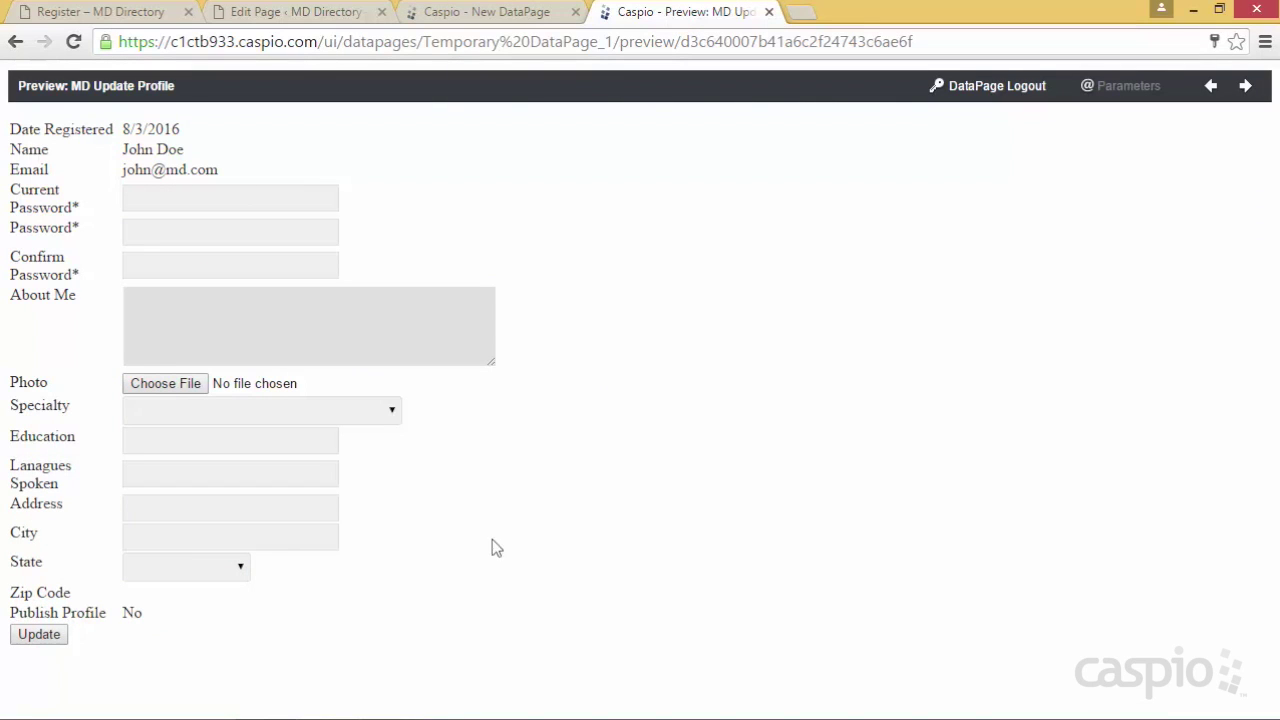
click(487, 14)
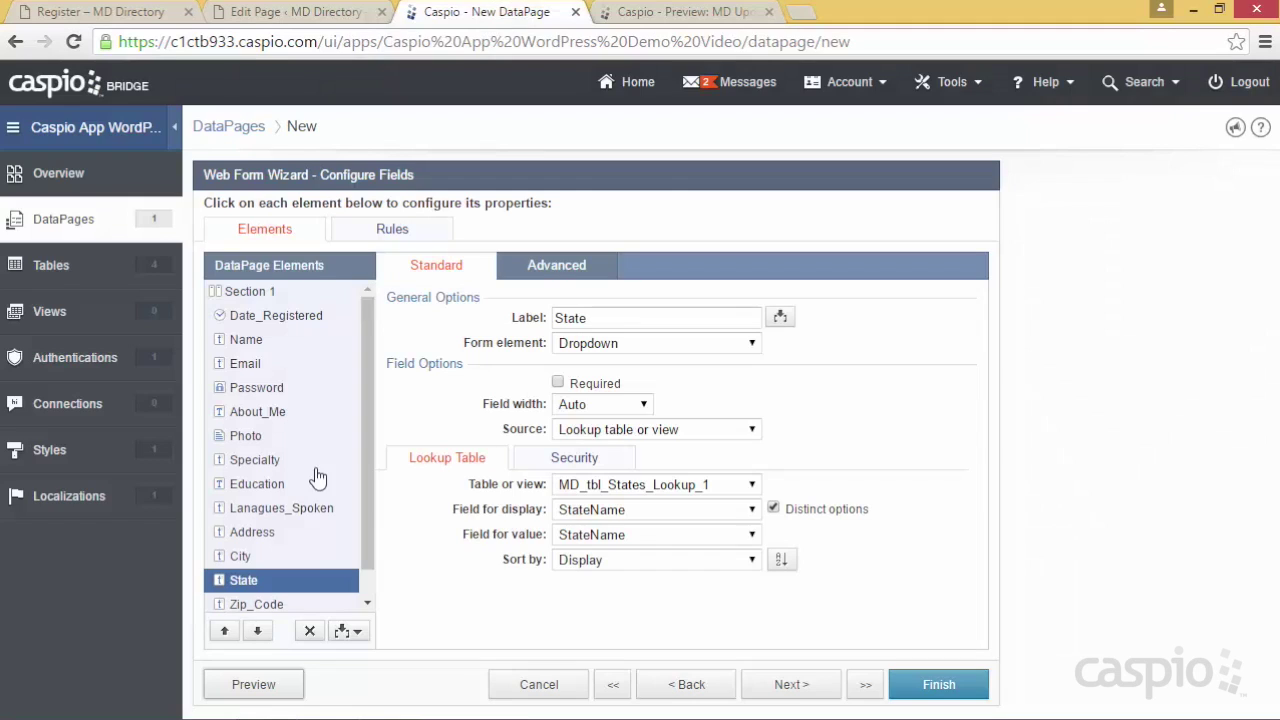
scroll(312, 510, down, 1)
click(280, 573)
Make Zip_Code a Text Field and Publish_Profile a Checkbox labelled 'Check to publish profile'
click(628, 343)
click(622, 382)
click(276, 598)
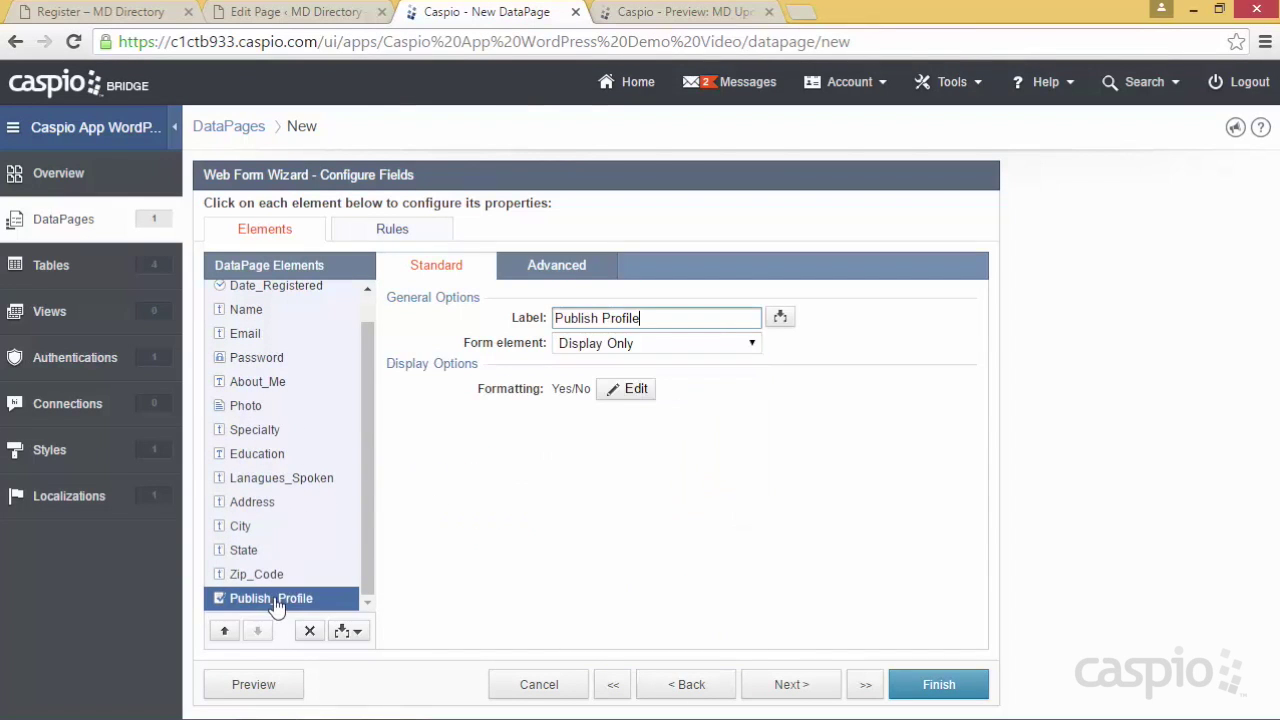
click(616, 343)
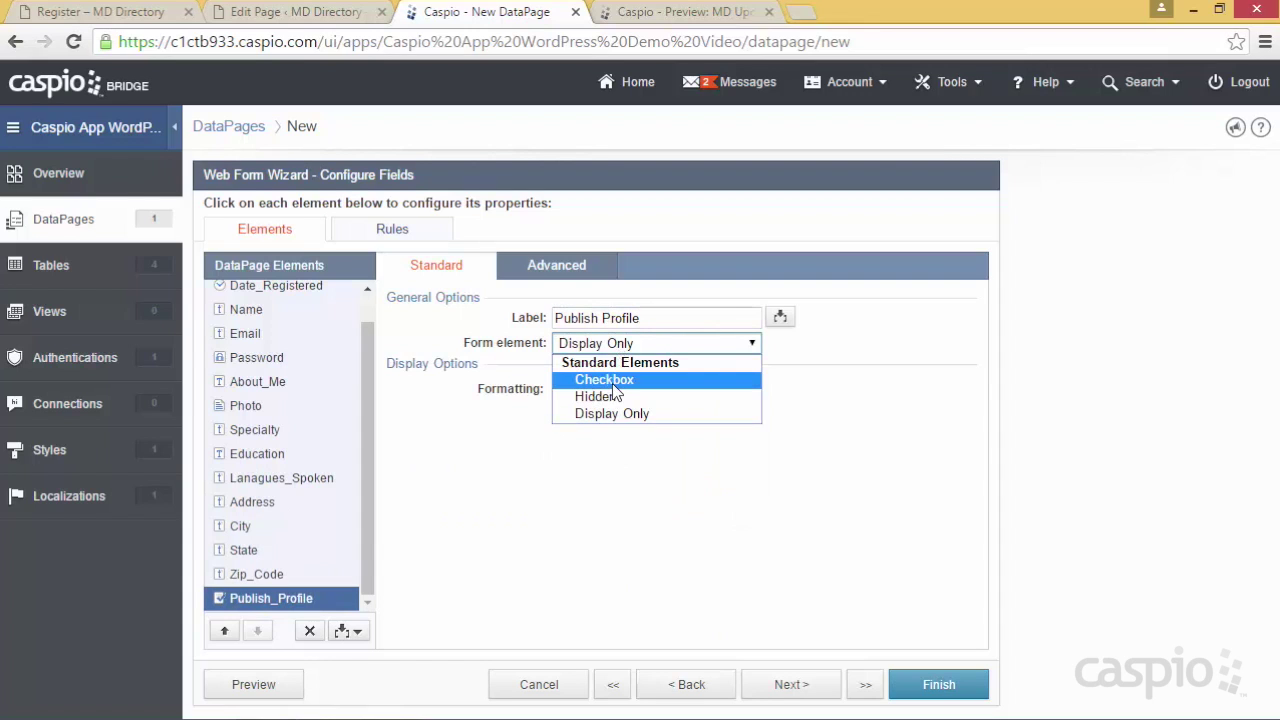
click(612, 381)
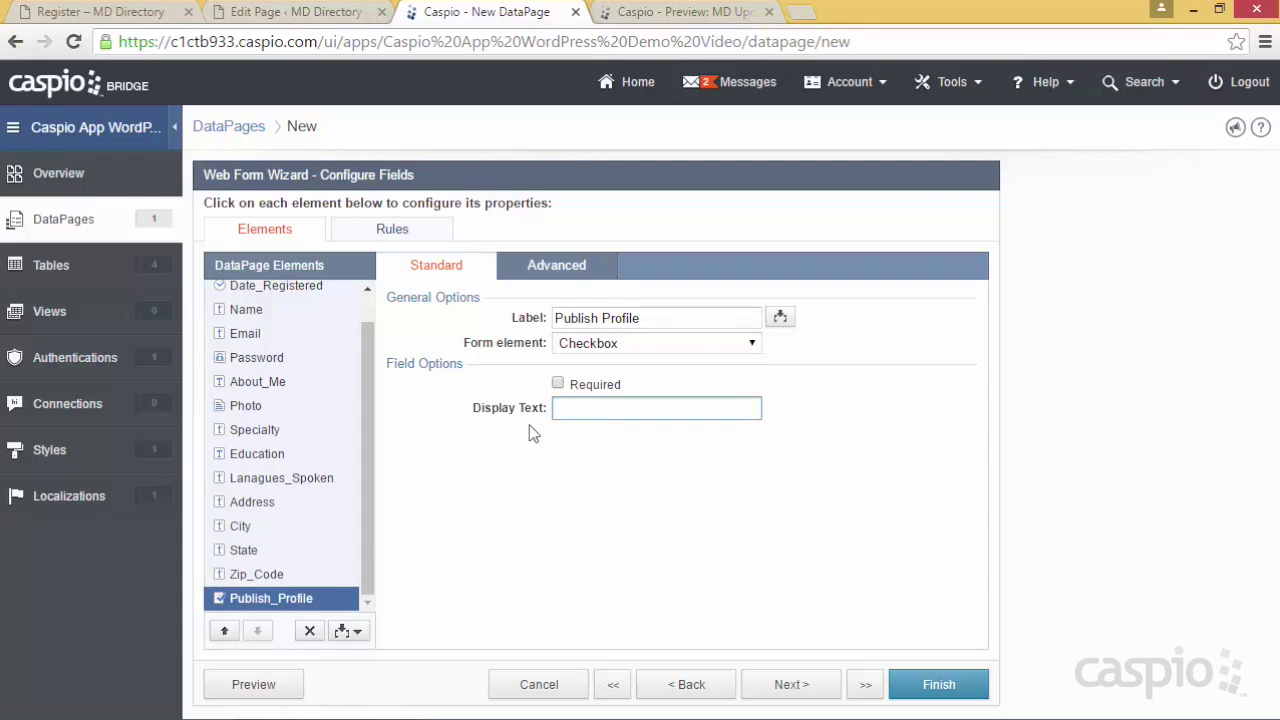
text(Check to publish profile)
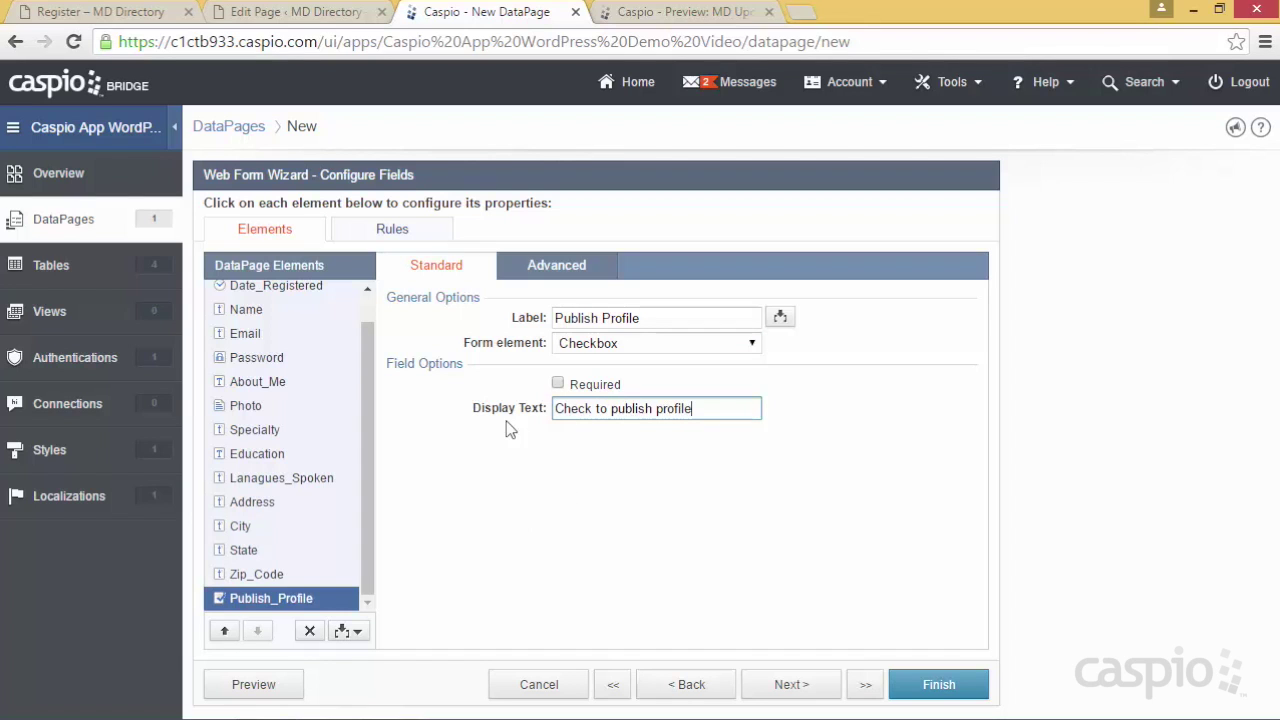
Test the Publish Profile checkbox in the preview, close it, and finish the DataPage
click(284, 693)
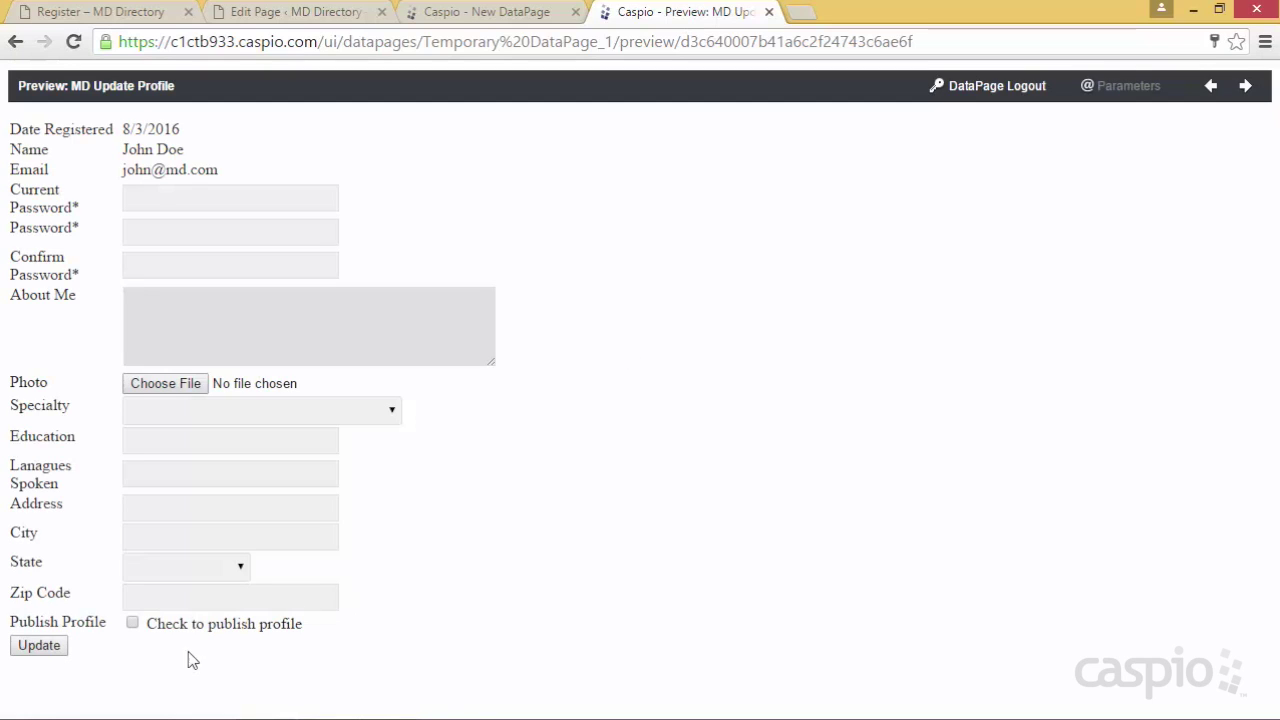
drag(149, 625, 294, 634)
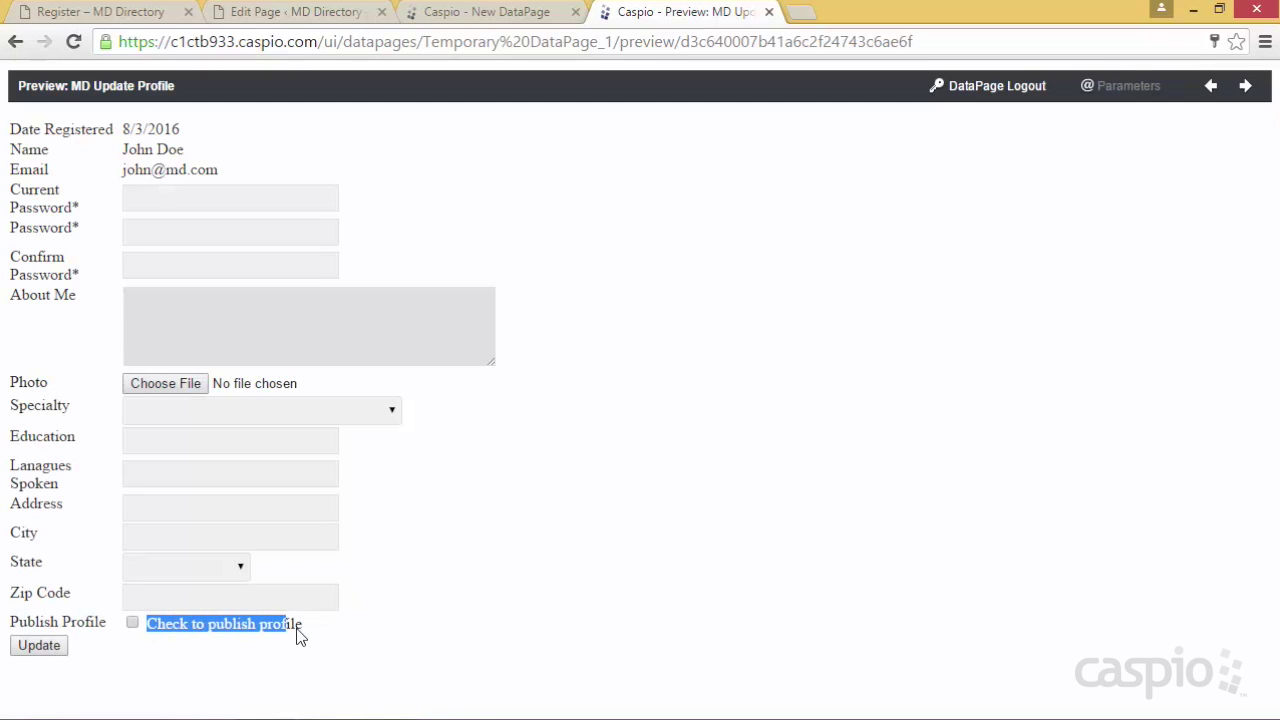
click(151, 628)
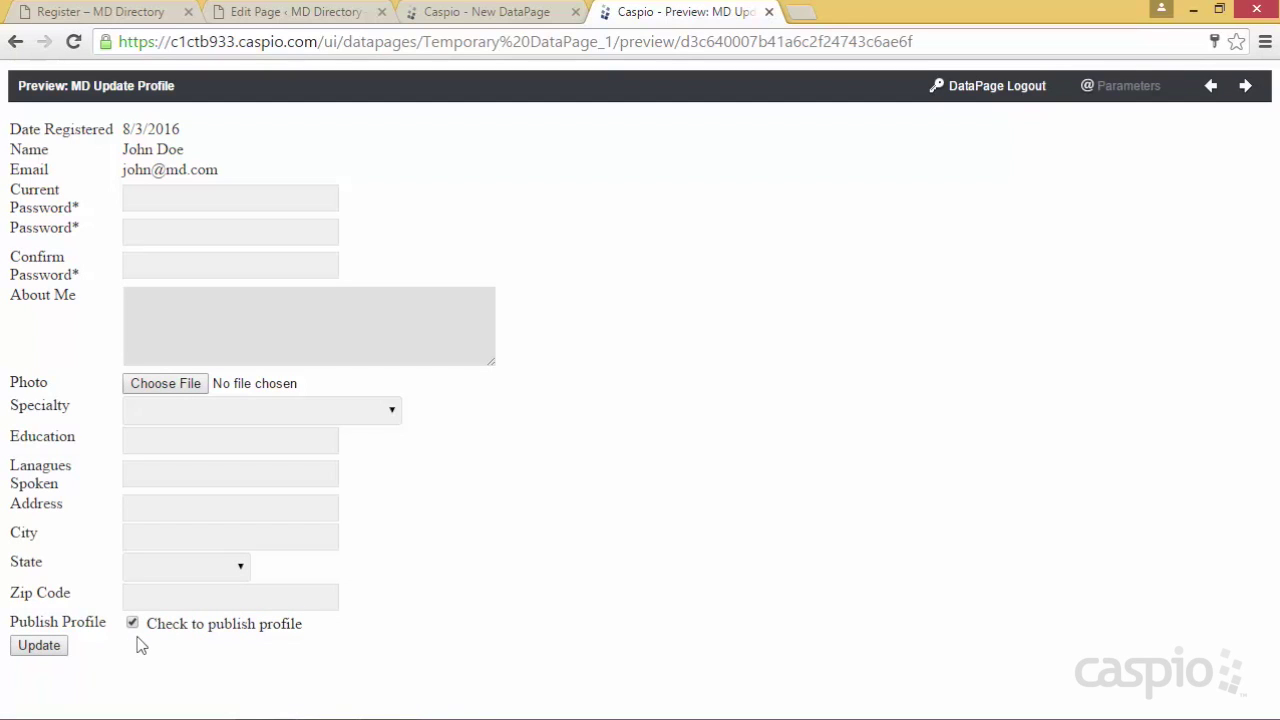
click(132, 623)
click(132, 624)
click(132, 623)
click(769, 12)
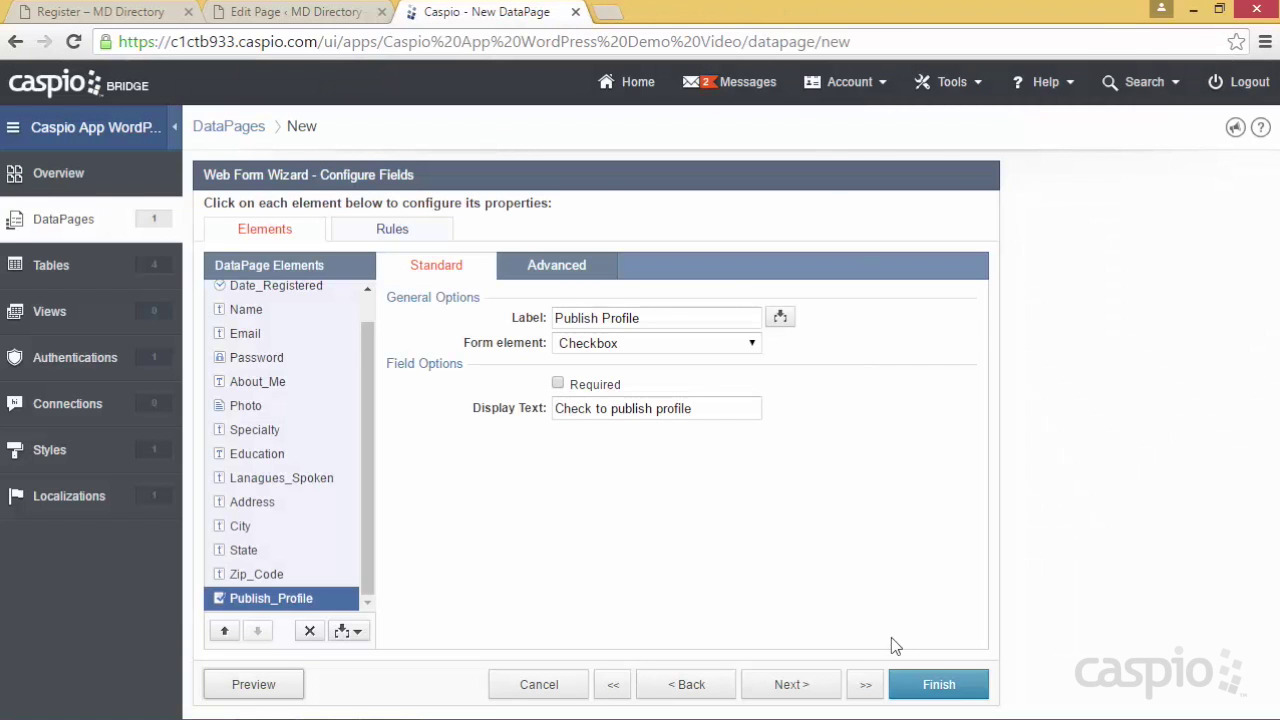
click(936, 686)
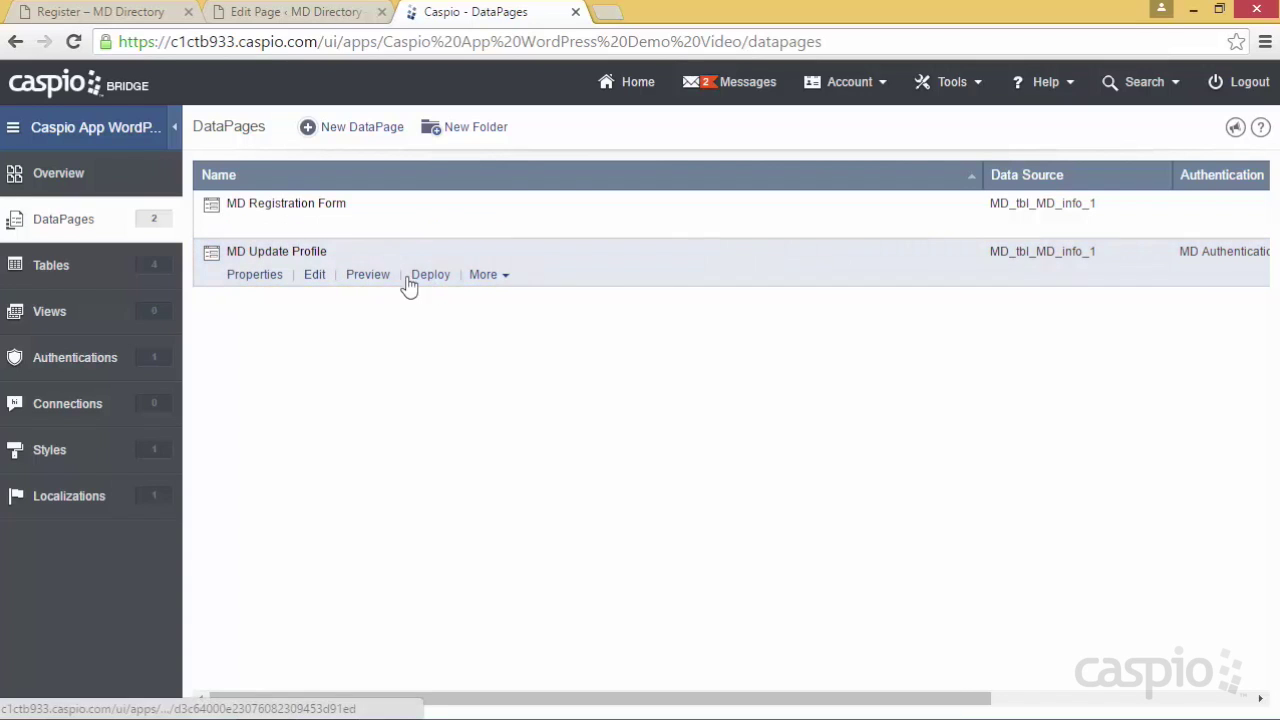
Set MD Update Profile's Deployment Status to Enabled and select its embed code
click(428, 280)
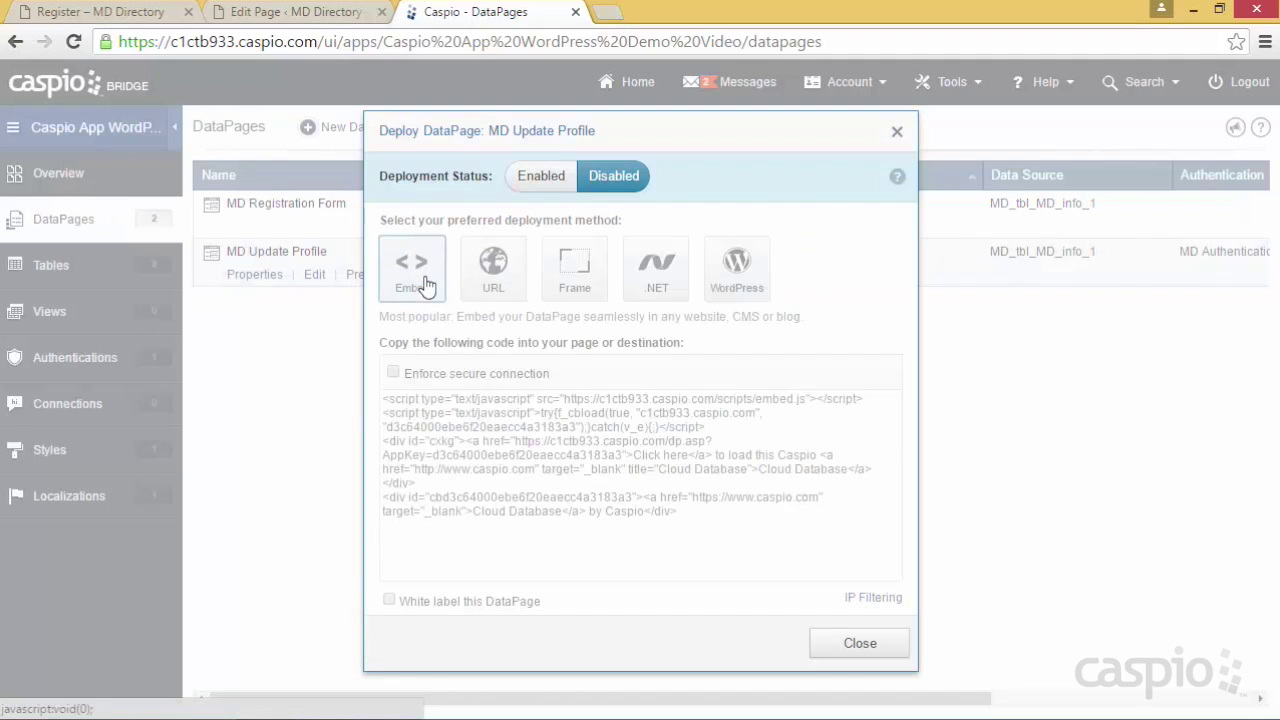
click(541, 176)
click(553, 446)
key(ctrl+c)
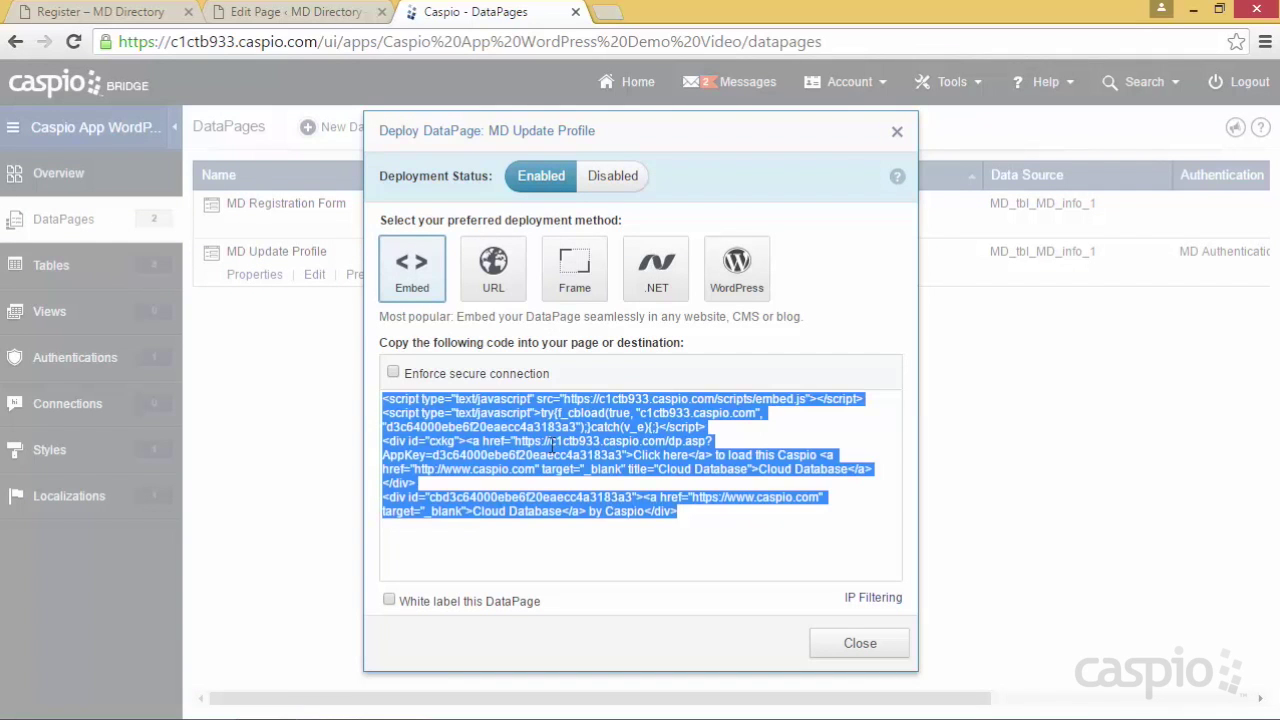
click(150, 12)
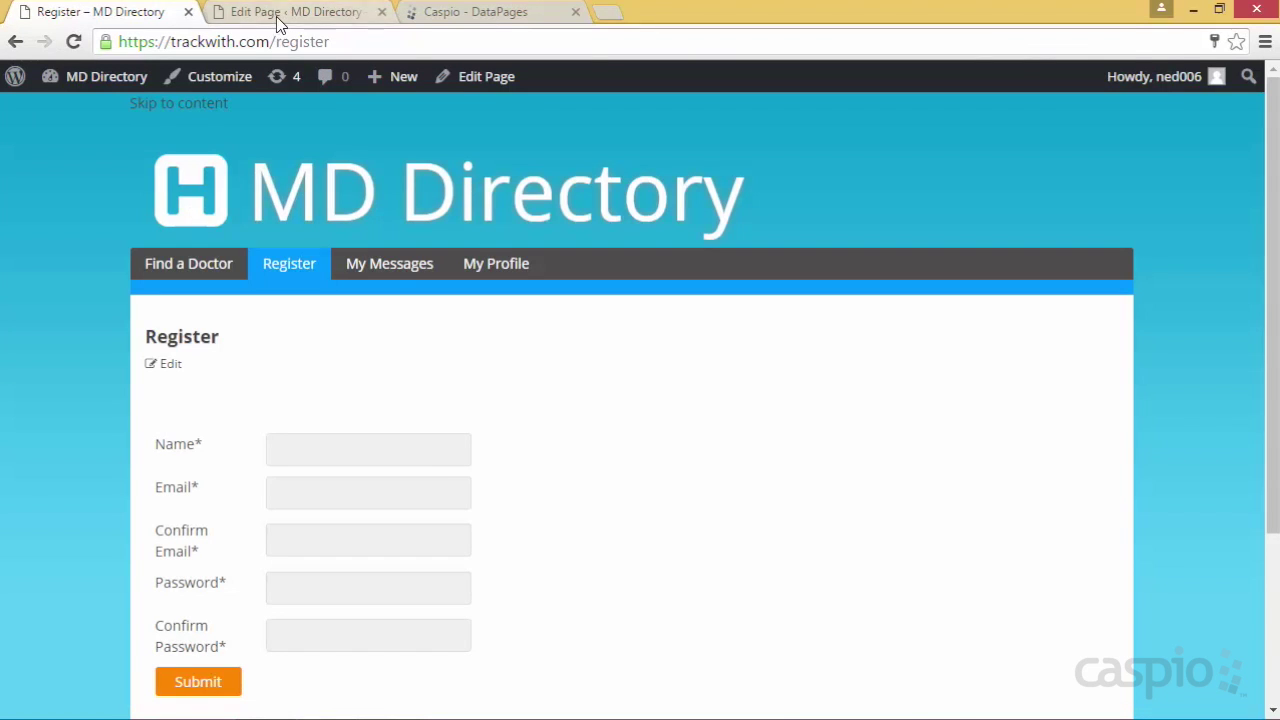
Paste the Caspio embed code into the WordPress My Profile page and update it
click(310, 14)
click(103, 248)
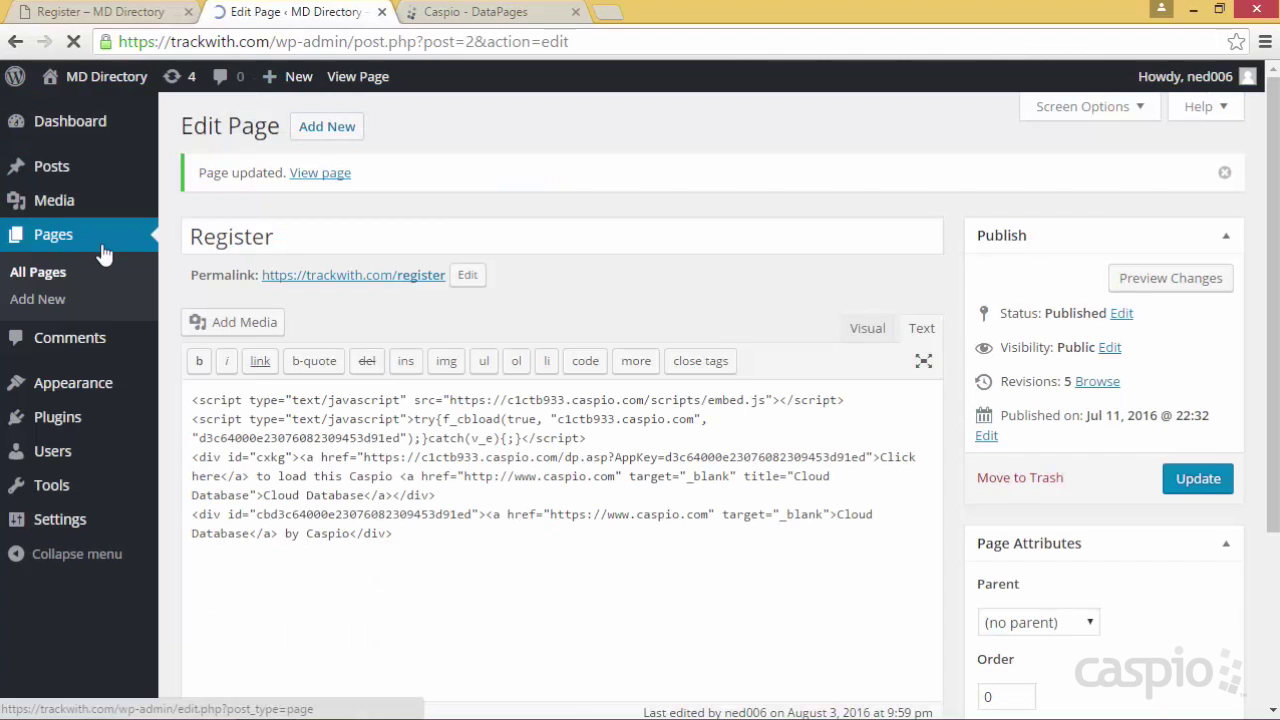
click(236, 413)
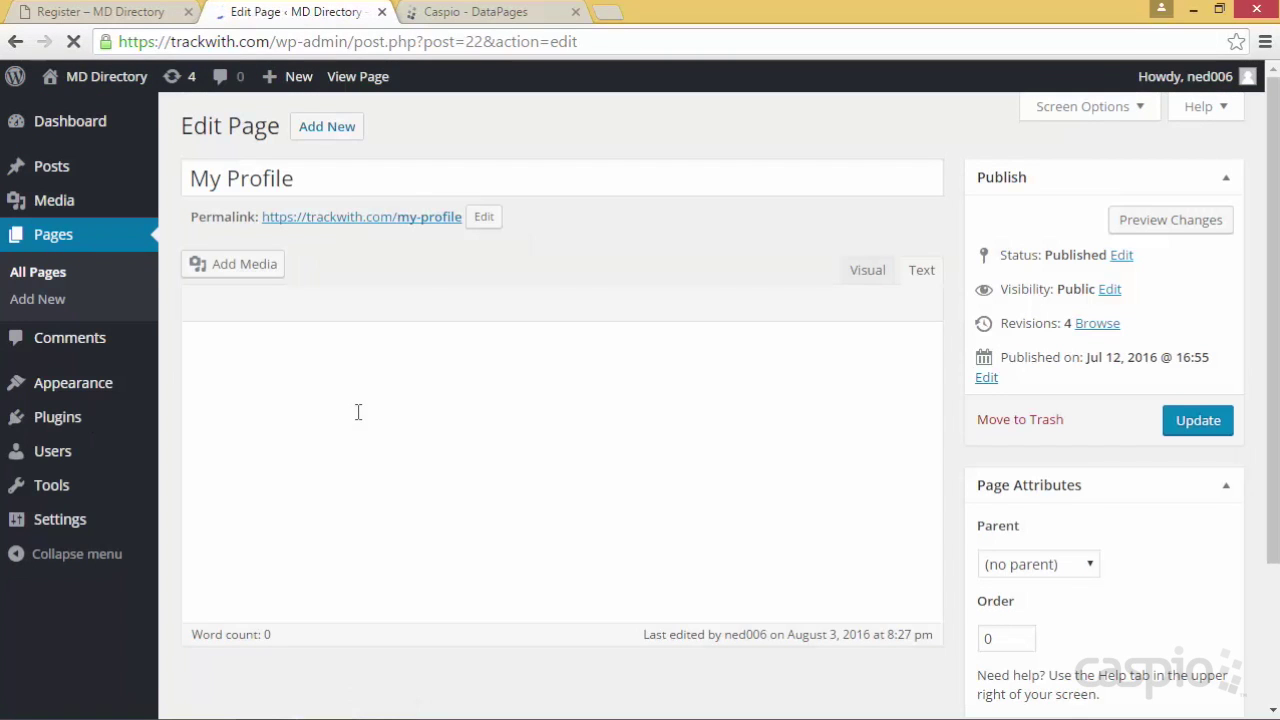
key(ctrl+v)
click(1188, 424)
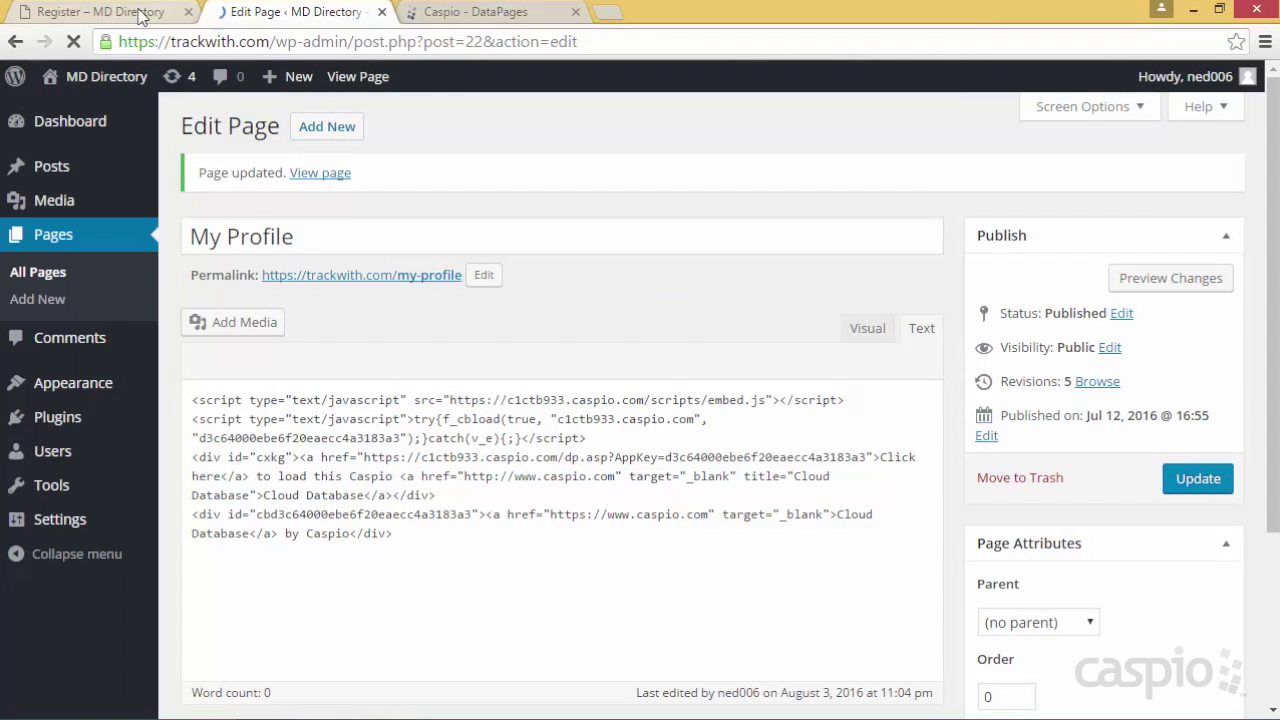
Open the live My Profile page showing the Caspio form
click(125, 11)
click(505, 268)
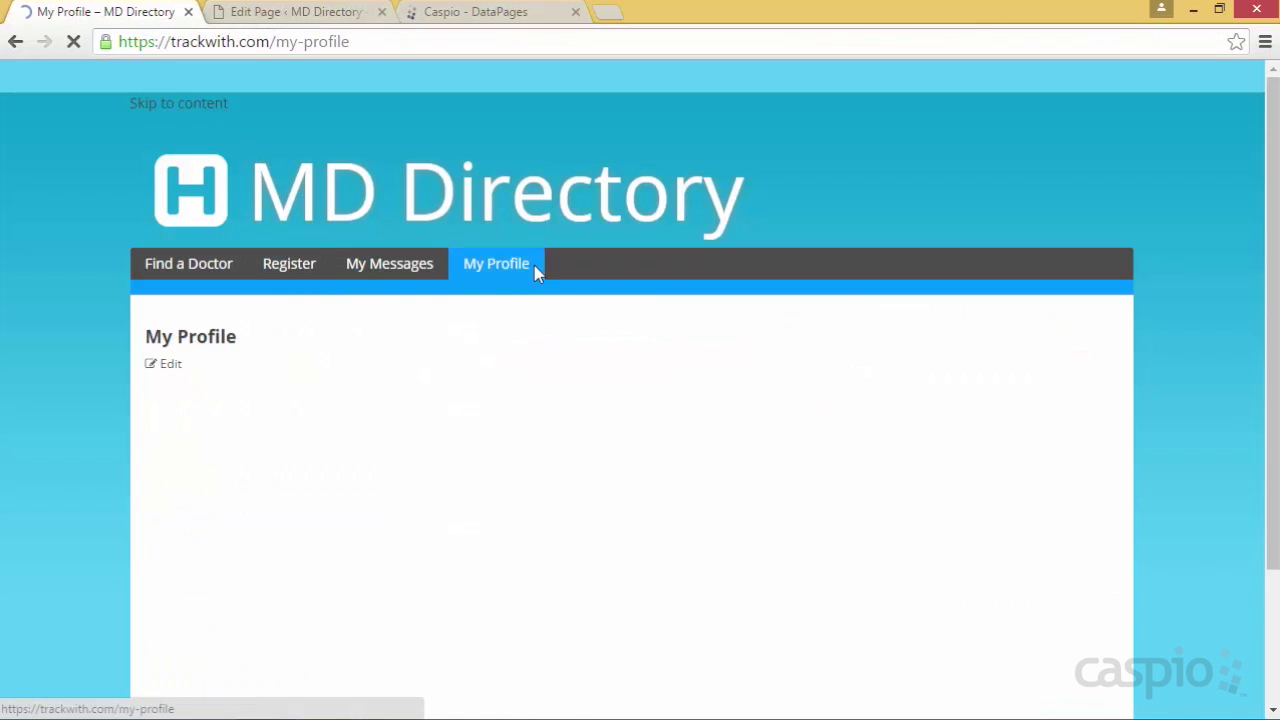
scroll(897, 340, down, 3)
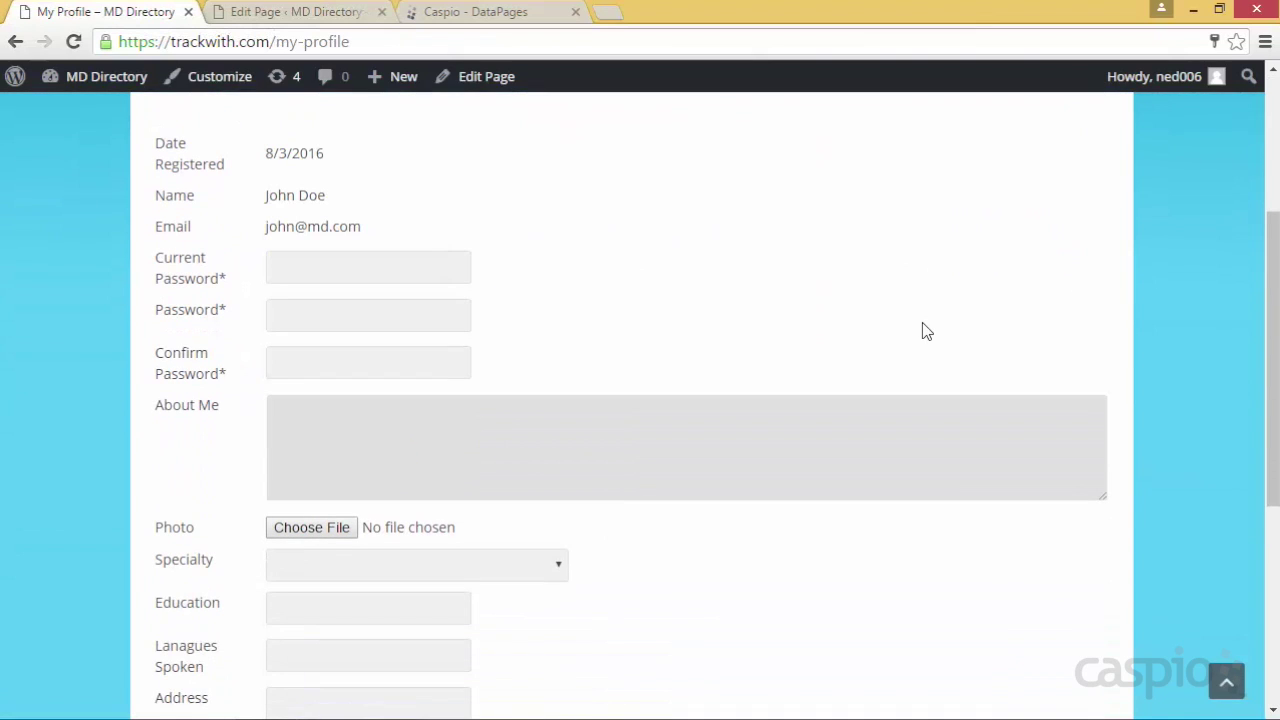
scroll(925, 332, down, 3)
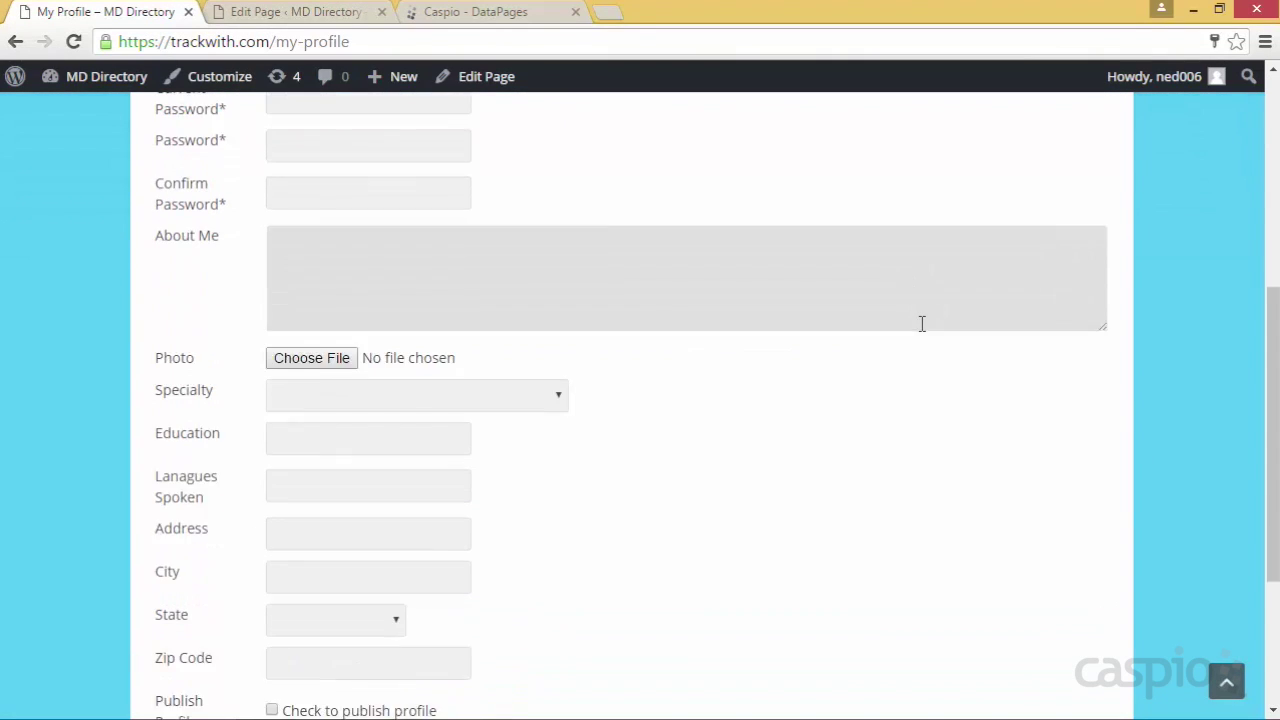
scroll(925, 336, up, 4)
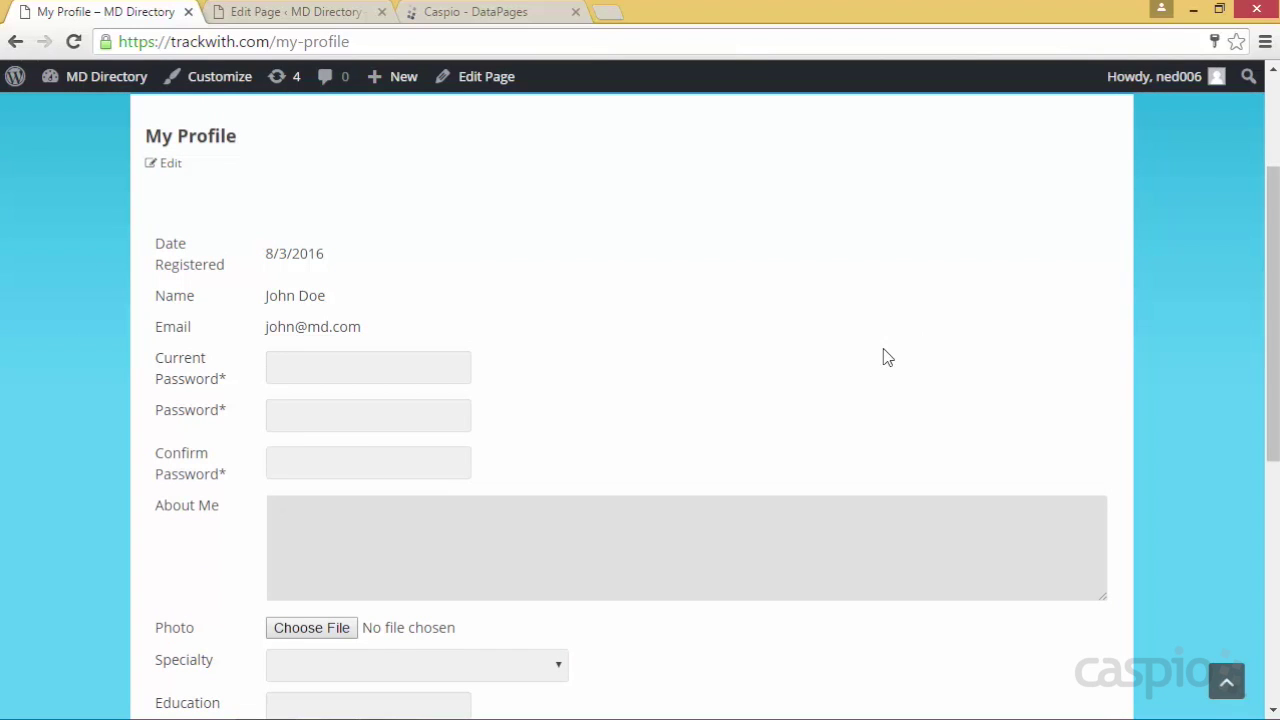
Enter current and new passwords, and About Me 'I have been practicing medicine for the past 10 years'
click(457, 374)
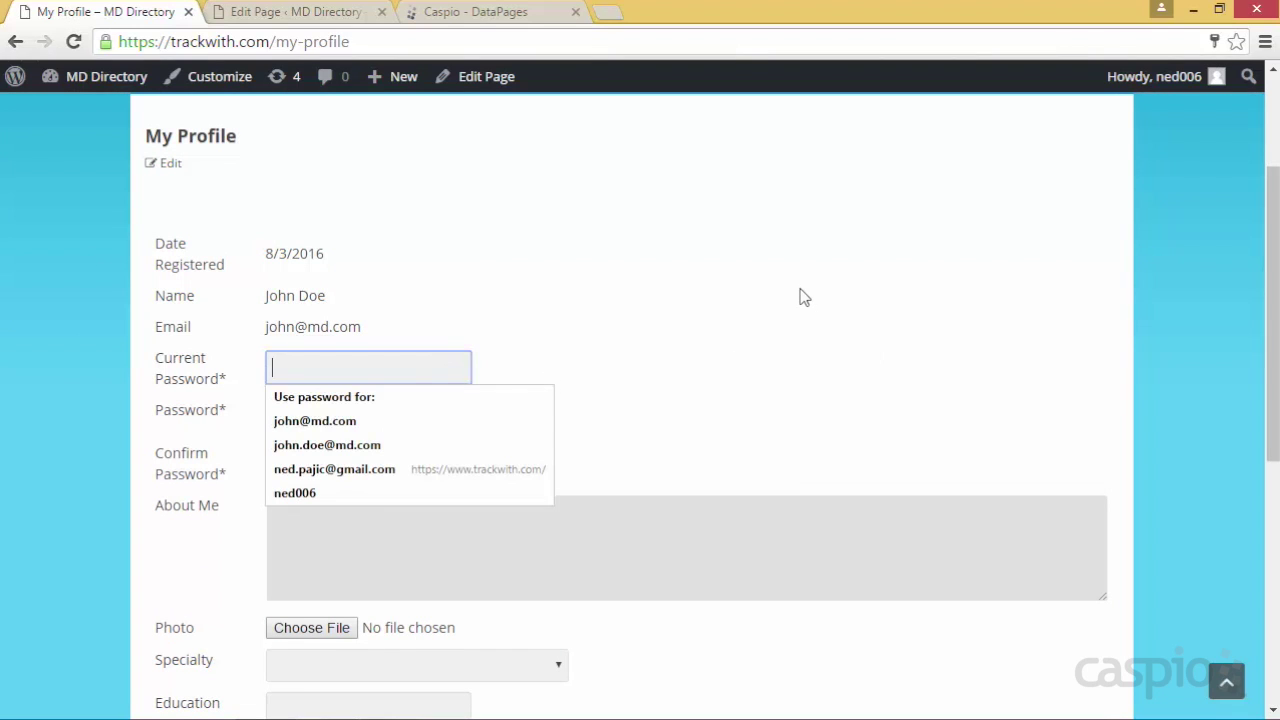
text(••)
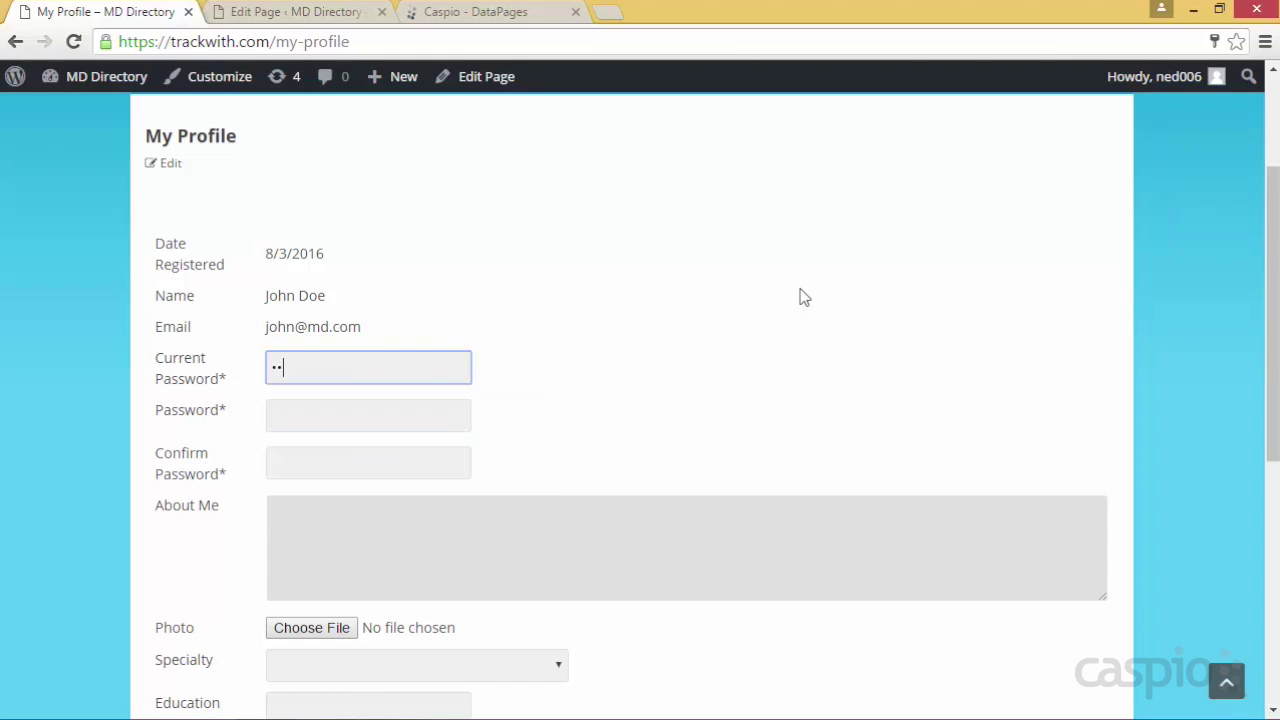
key(Tab)
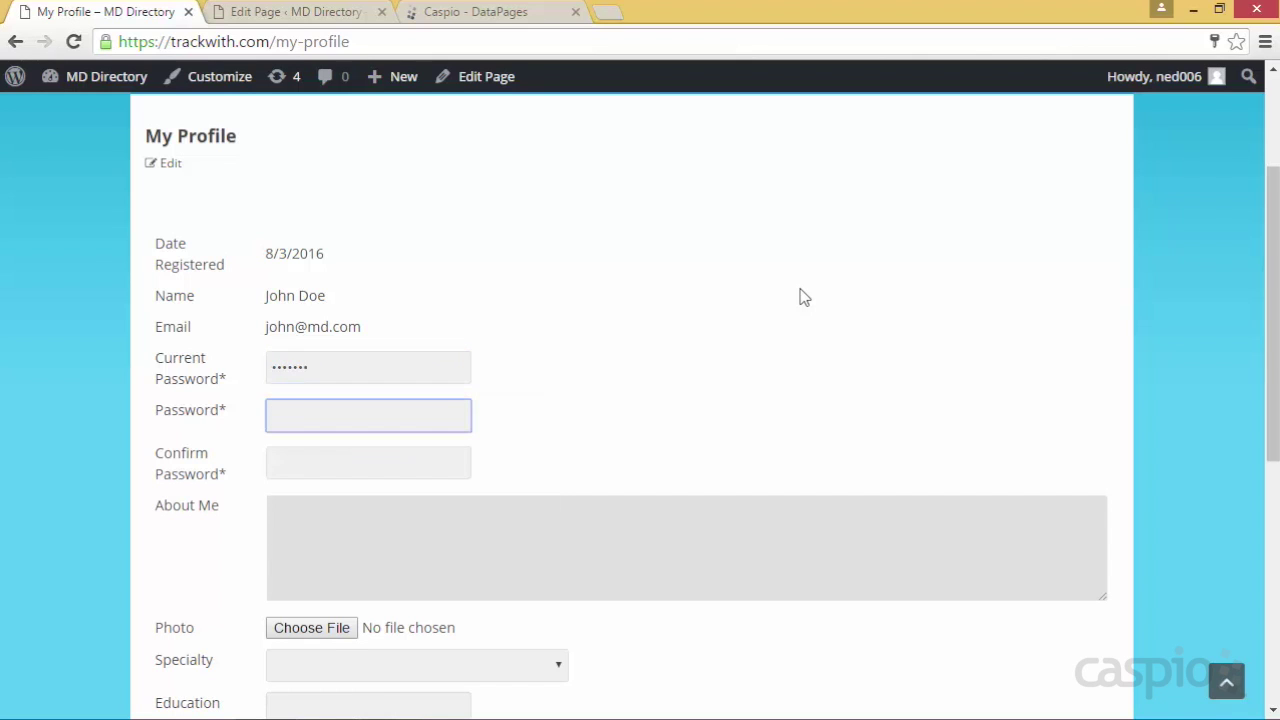
text(•••••••)
key(Tab)
text(•••••••)
key(Tab)
text(I hav)
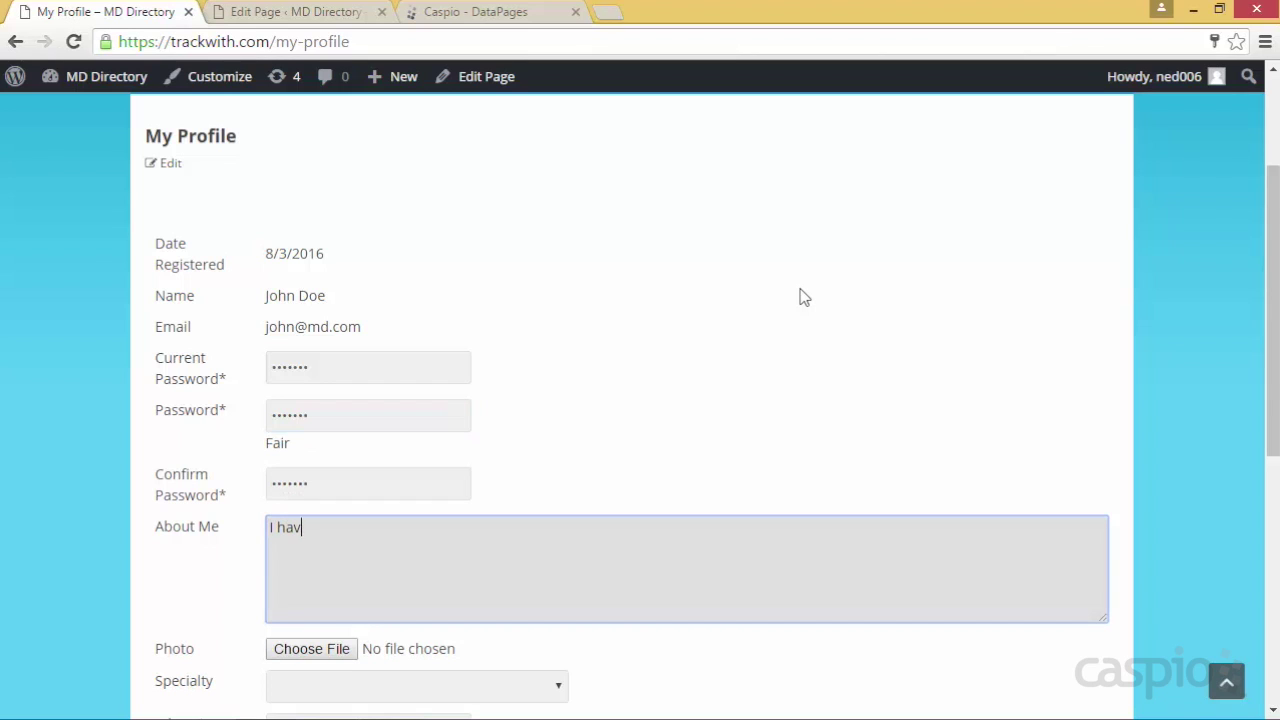
text(e been practicing medi)
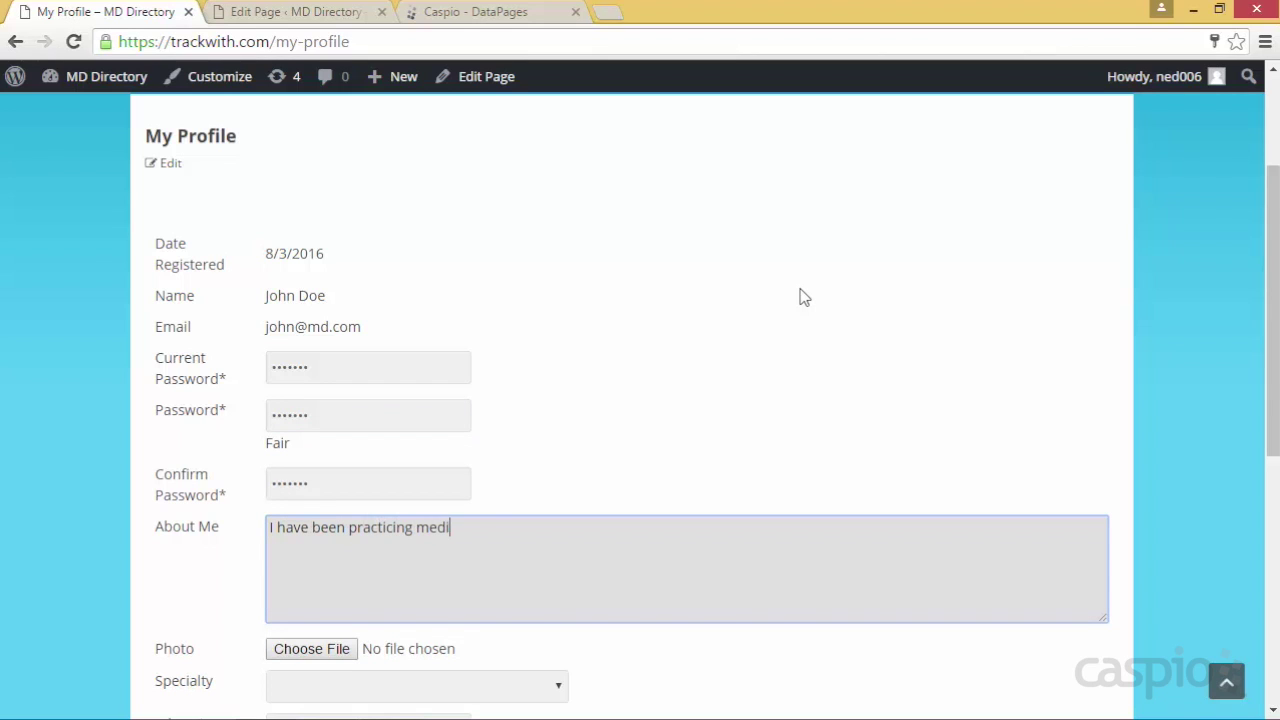
text(cine for the past 10 years)
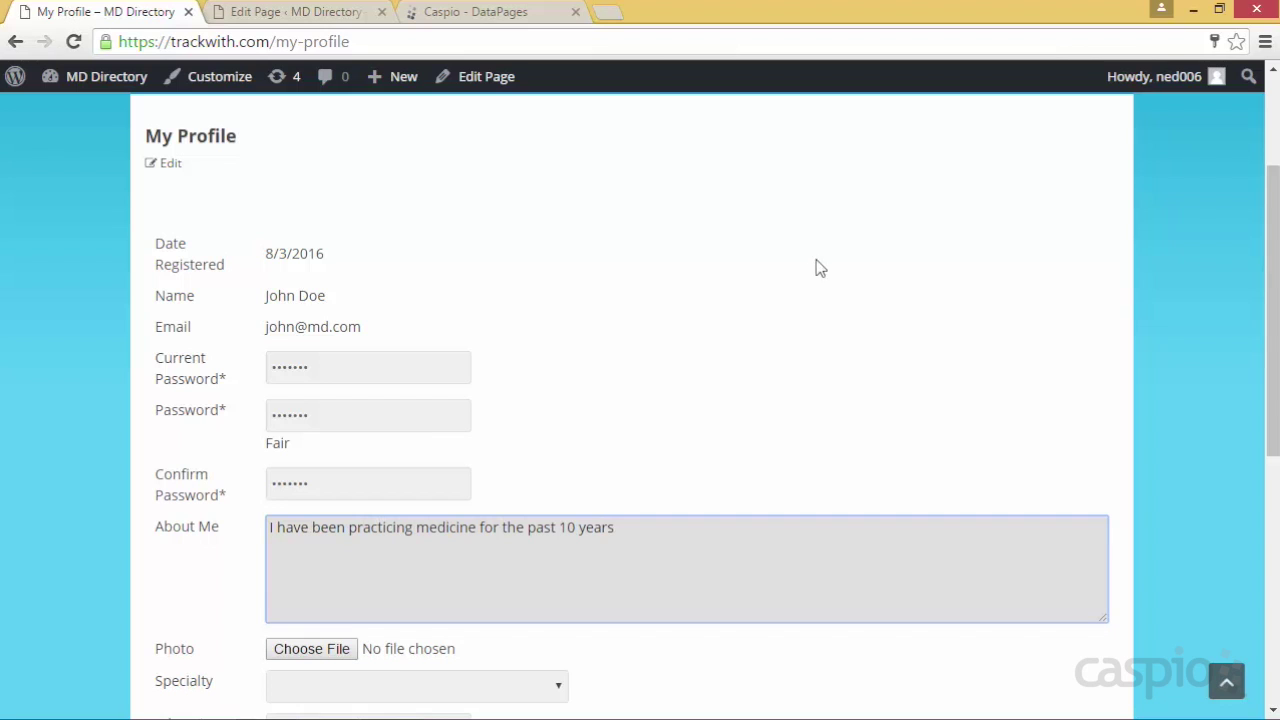
Upload app_icon.png as the profile photo and set the specialty to Surgeon
scroll(790, 297, down, 1)
scroll(788, 297, down, 2)
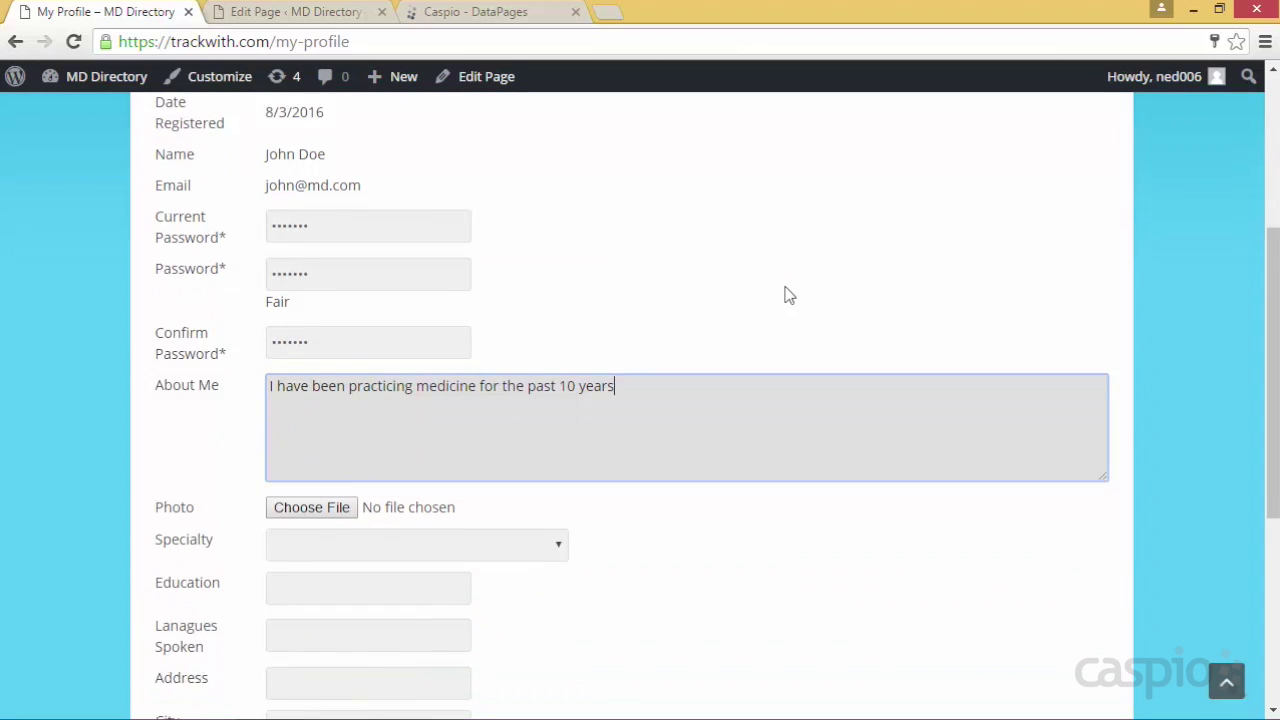
click(343, 452)
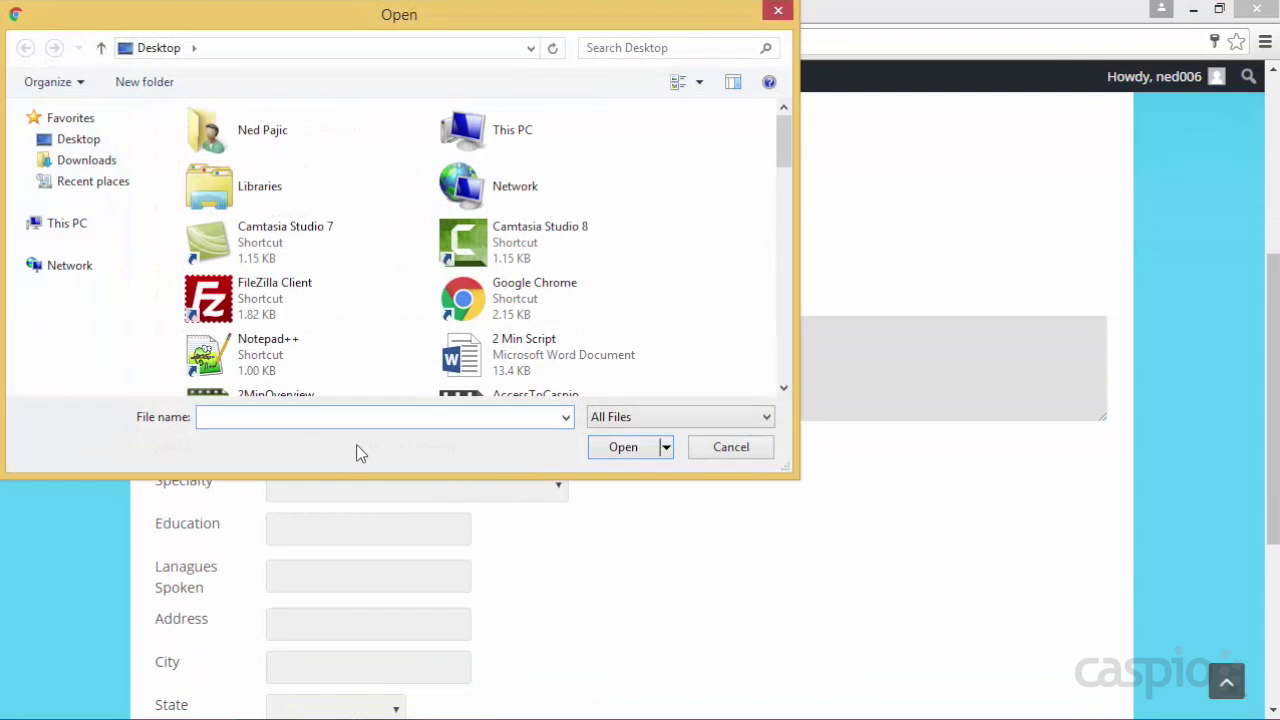
text(a)
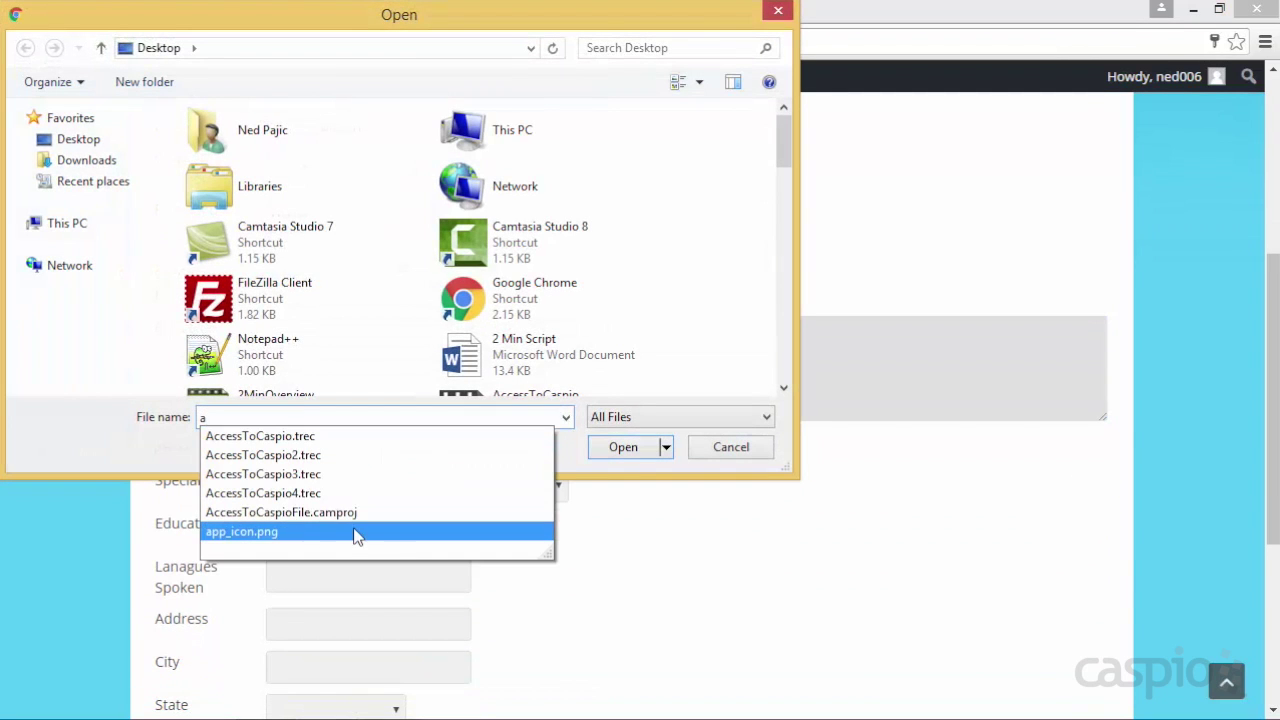
click(355, 533)
click(634, 450)
scroll(540, 515, down, 1)
click(455, 392)
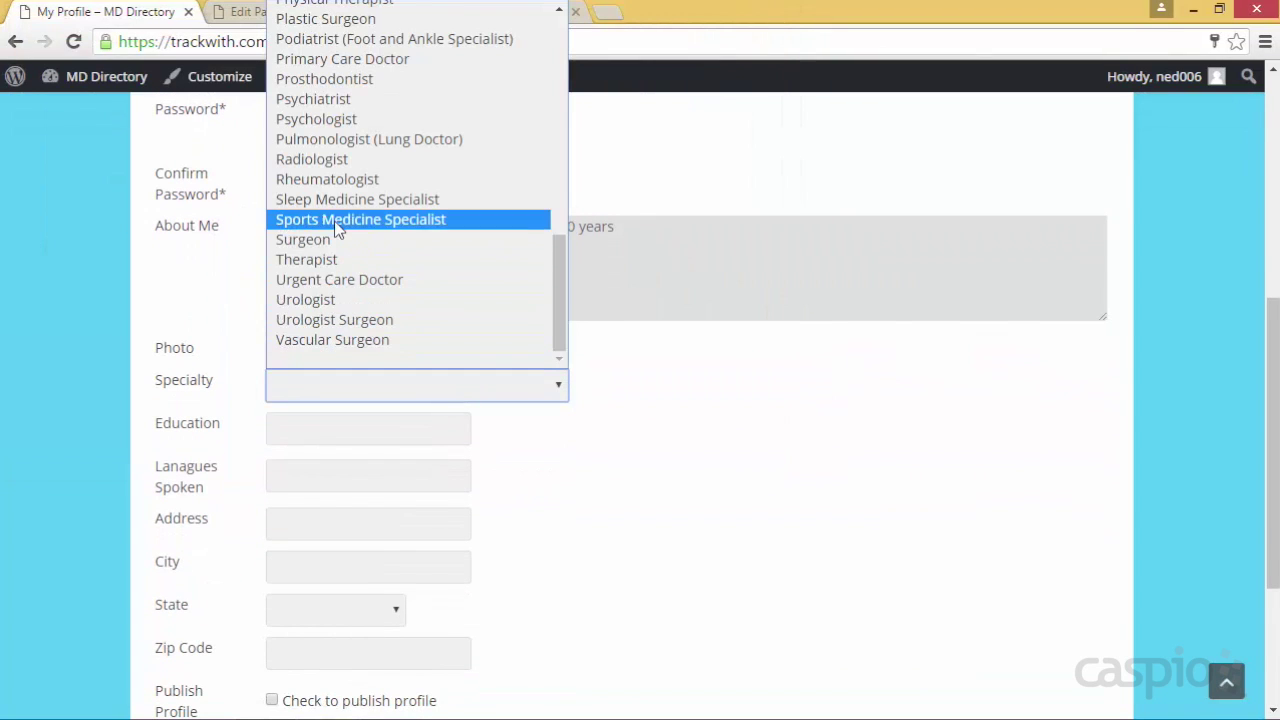
click(342, 239)
Fill in Education as Stanford and languages spoken as German
click(280, 437)
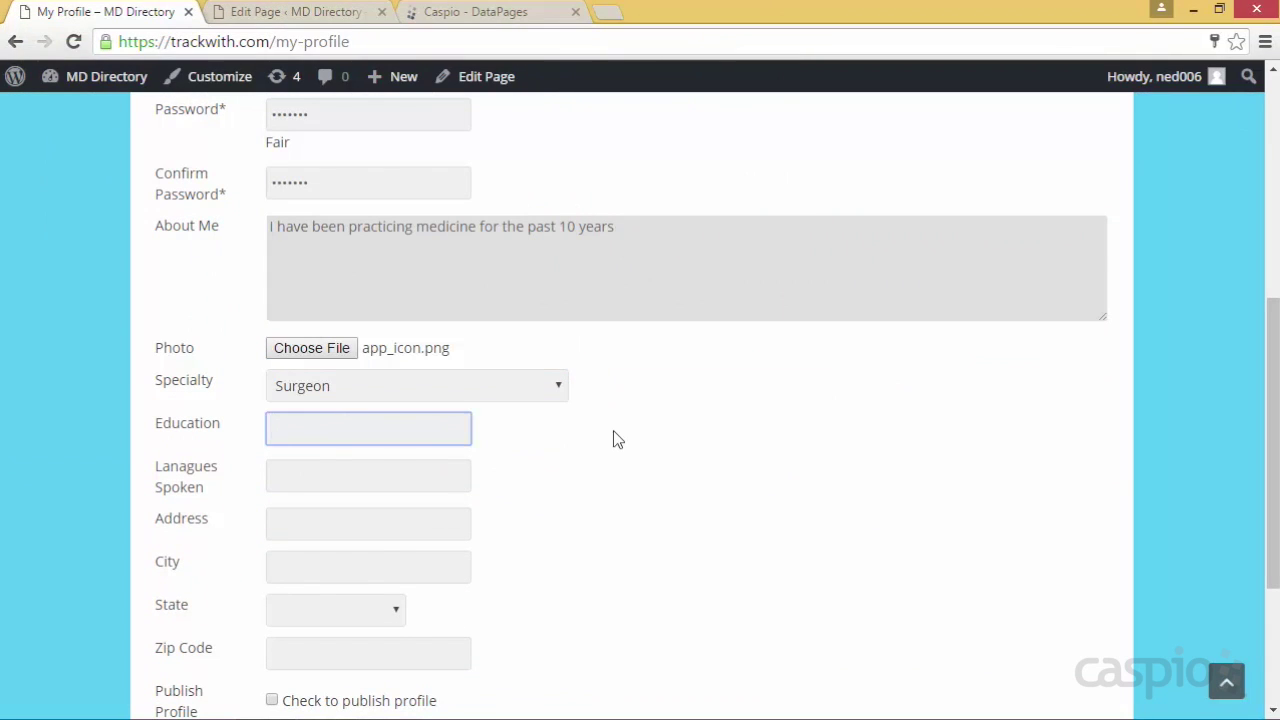
text(Sgtan)
key(BackSpace)
key(BackSpace)
key(BackSpace)
key(BackSpace)
text(for)
scroll(610, 429, down, 1)
click(389, 382)
text(German)
Enter the street address, city, state and zip code, tick publish profile, and submit
key(Tab)
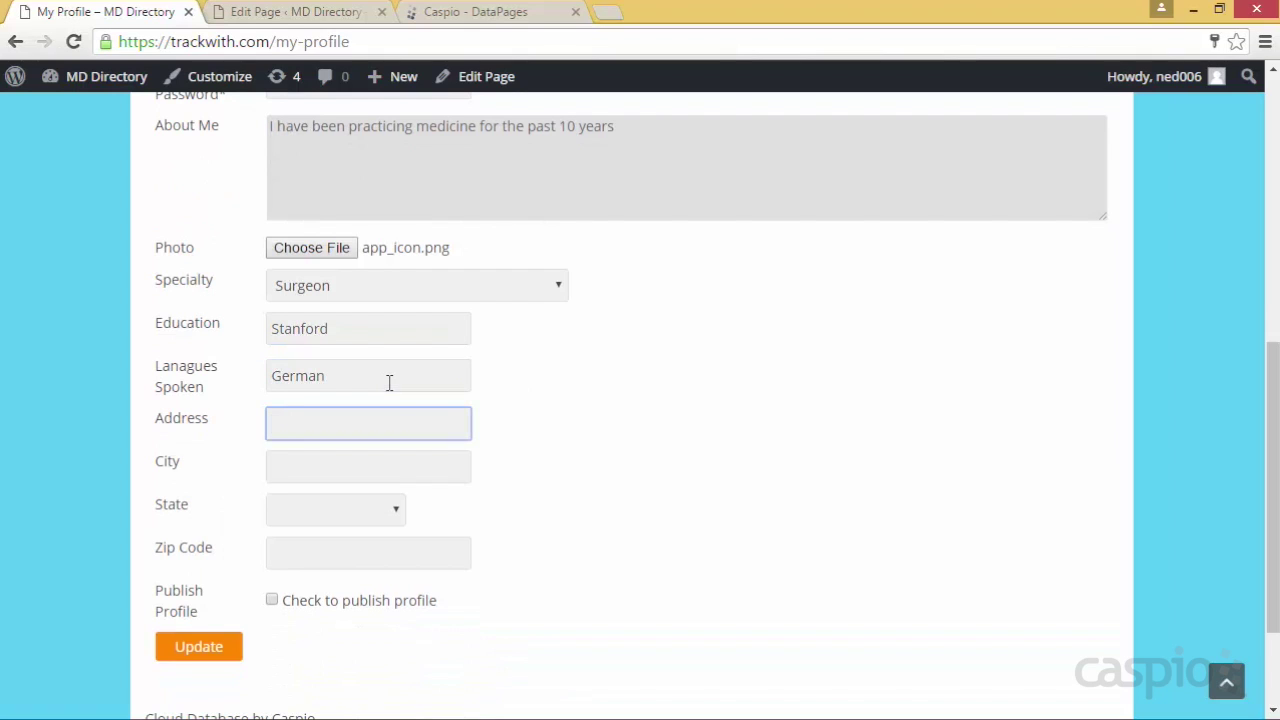
key(Tab)
text(Santa Clara)
key(Tab)
key(c)
key(Tab)
text(9505)
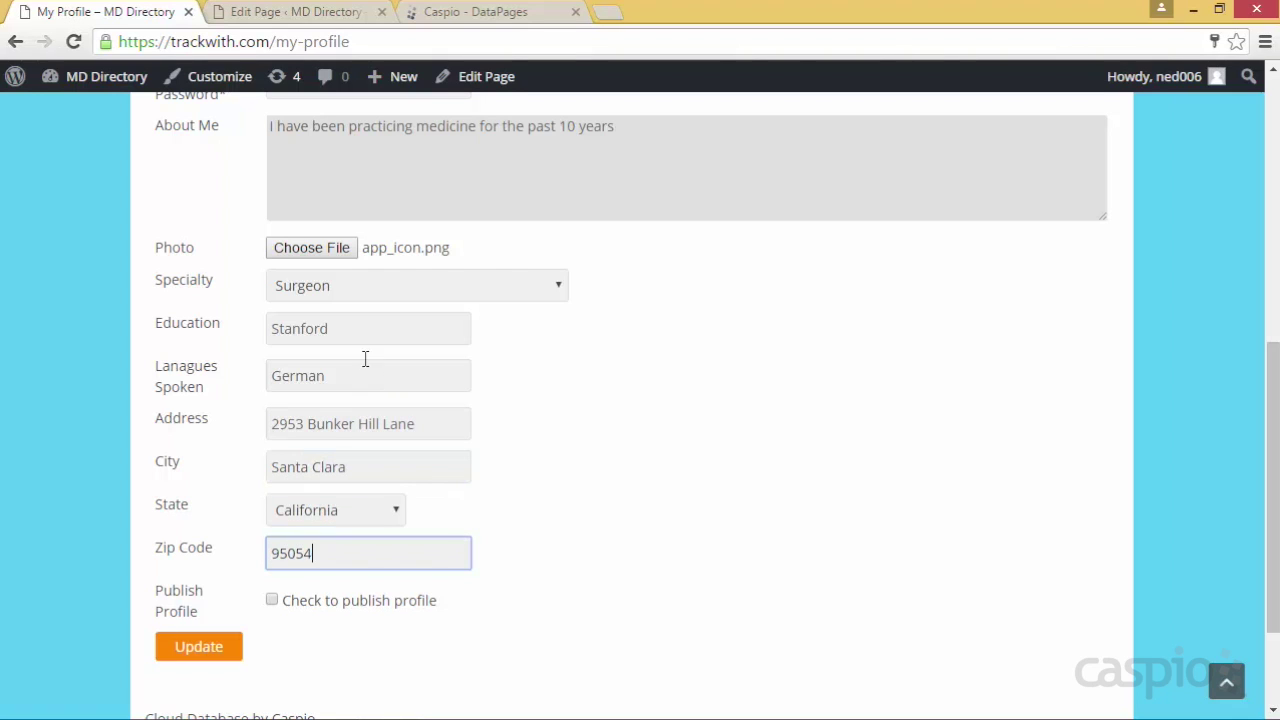
click(281, 606)
click(201, 655)
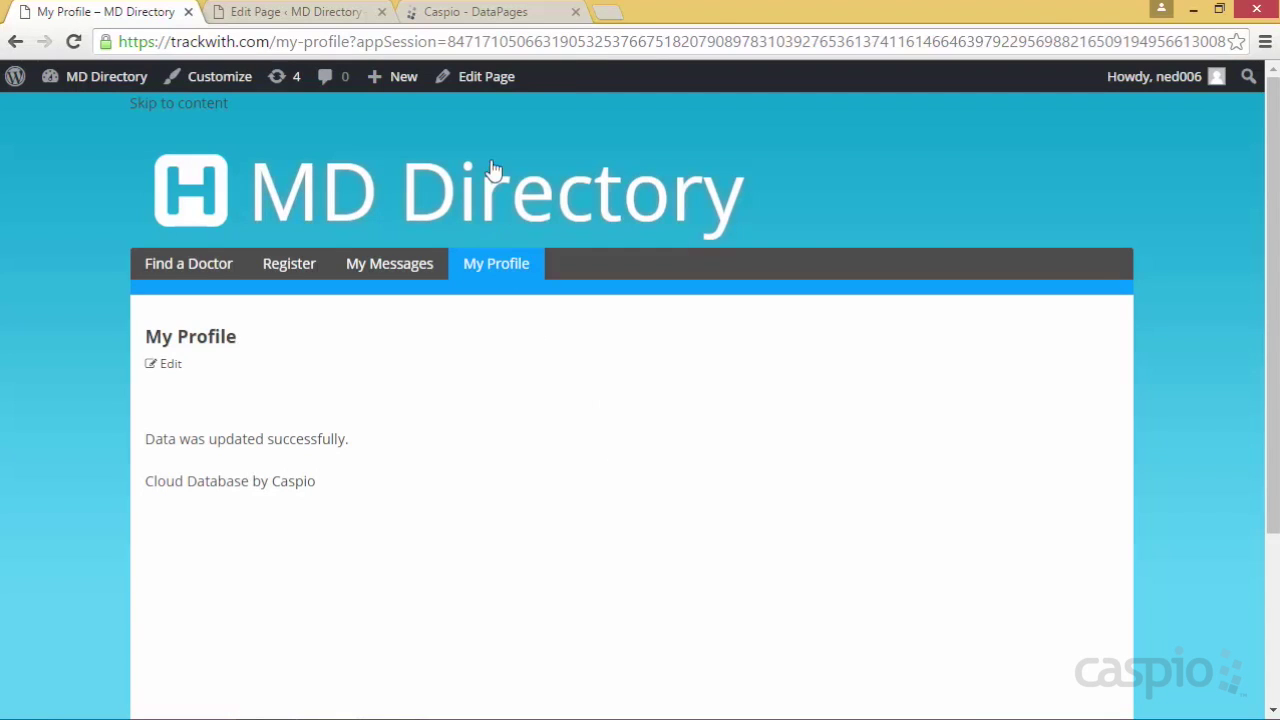
Close the deployment code and check the doctor's updated record in the MD_tbl_MD_info_1 datasheet
click(486, 14)
click(859, 643)
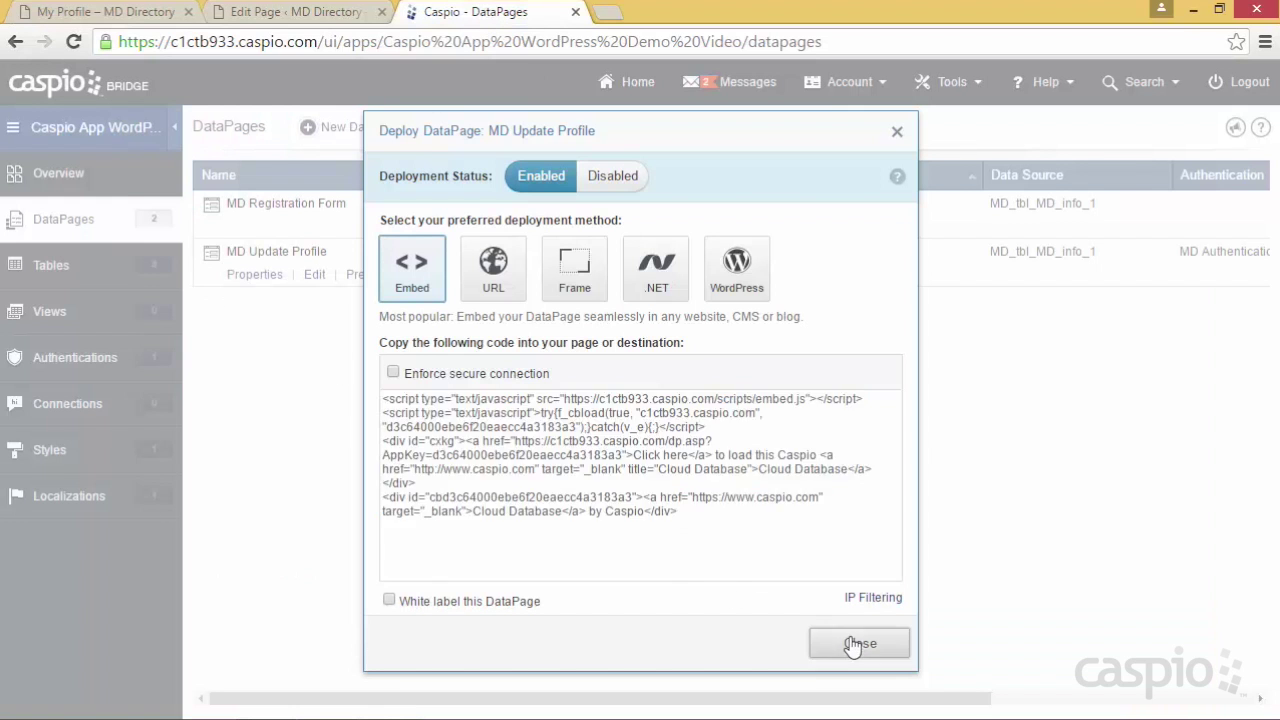
click(104, 286)
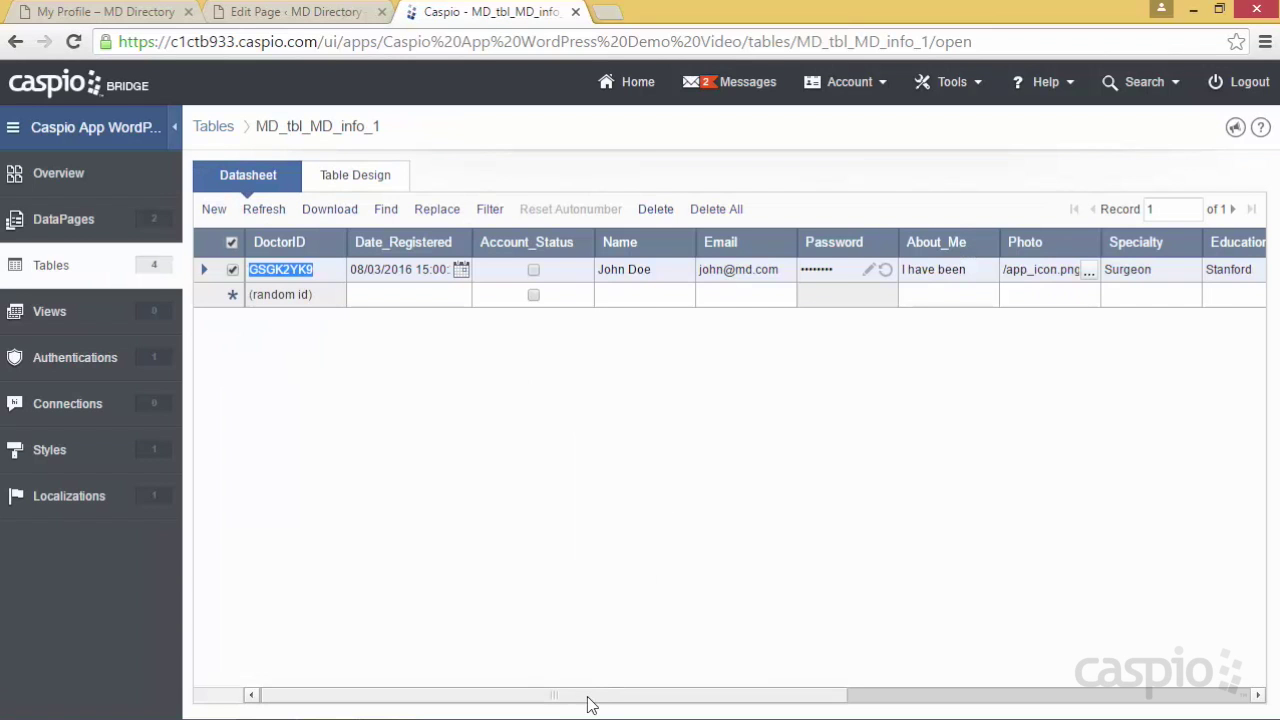
drag(612, 697, 990, 702)
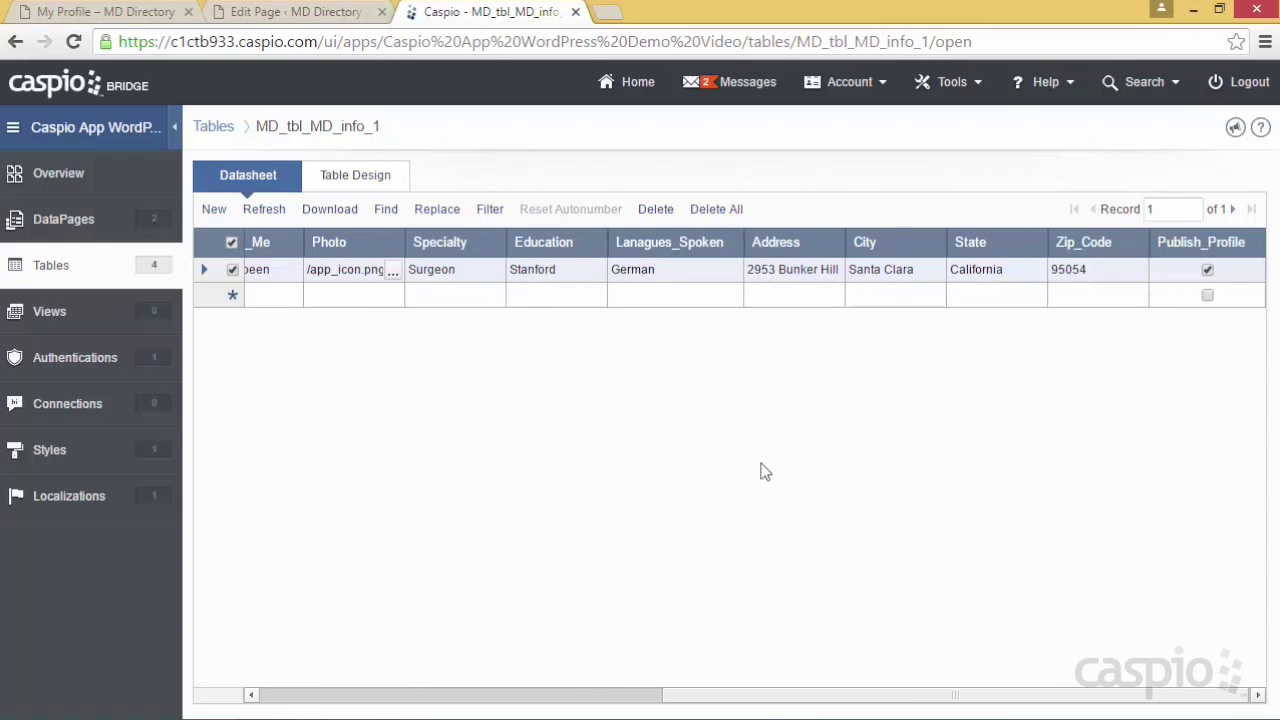
drag(760, 695, 330, 692)
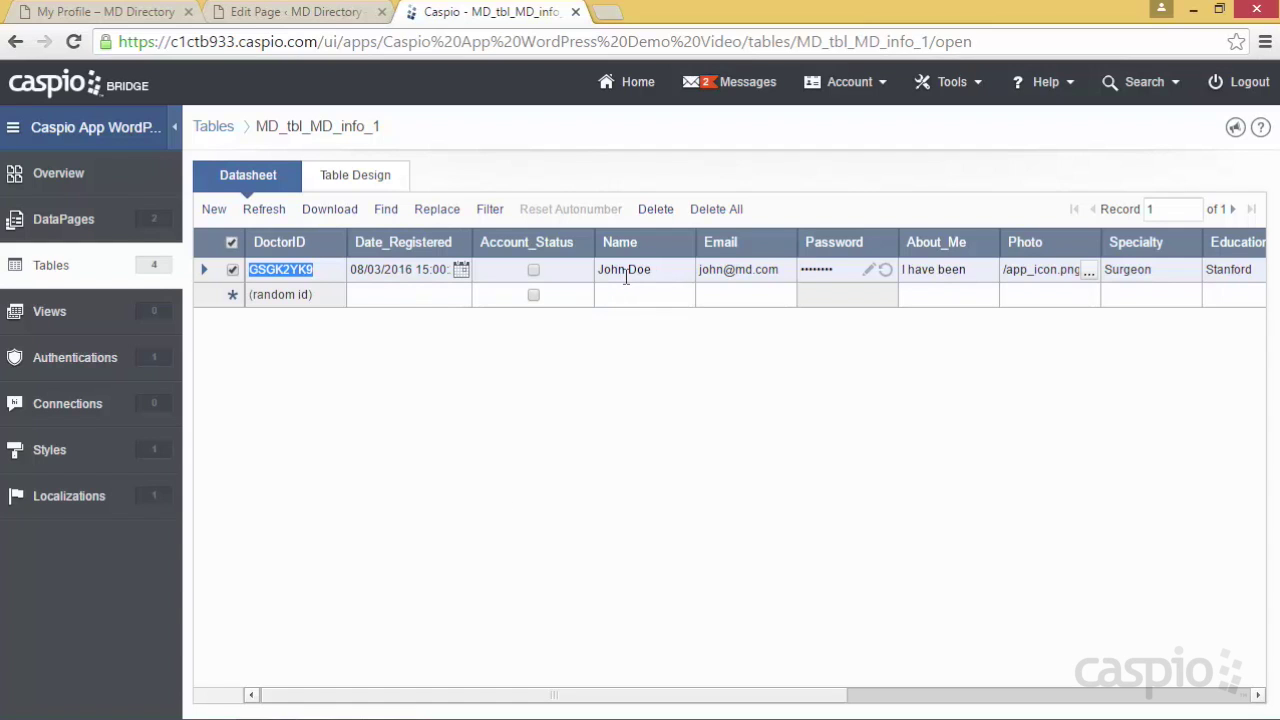
click(77, 228)
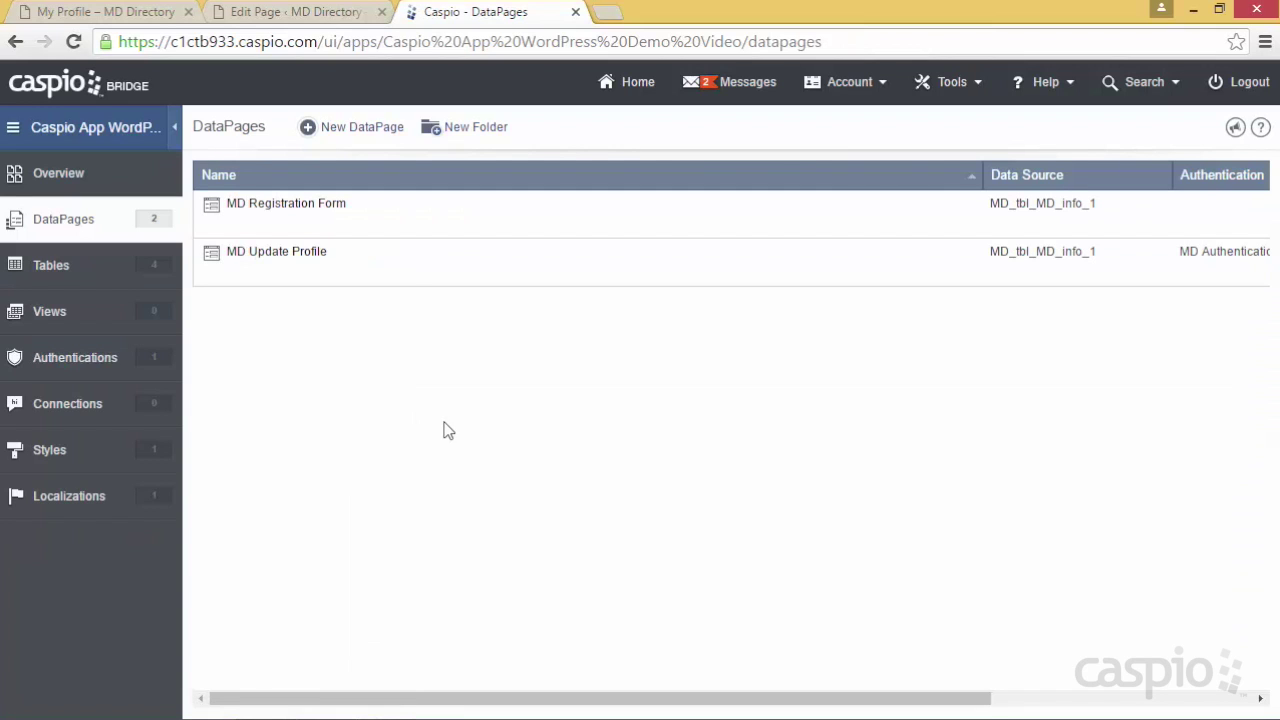
Start a new DataPage as a tabular Reports DataPage
click(368, 138)
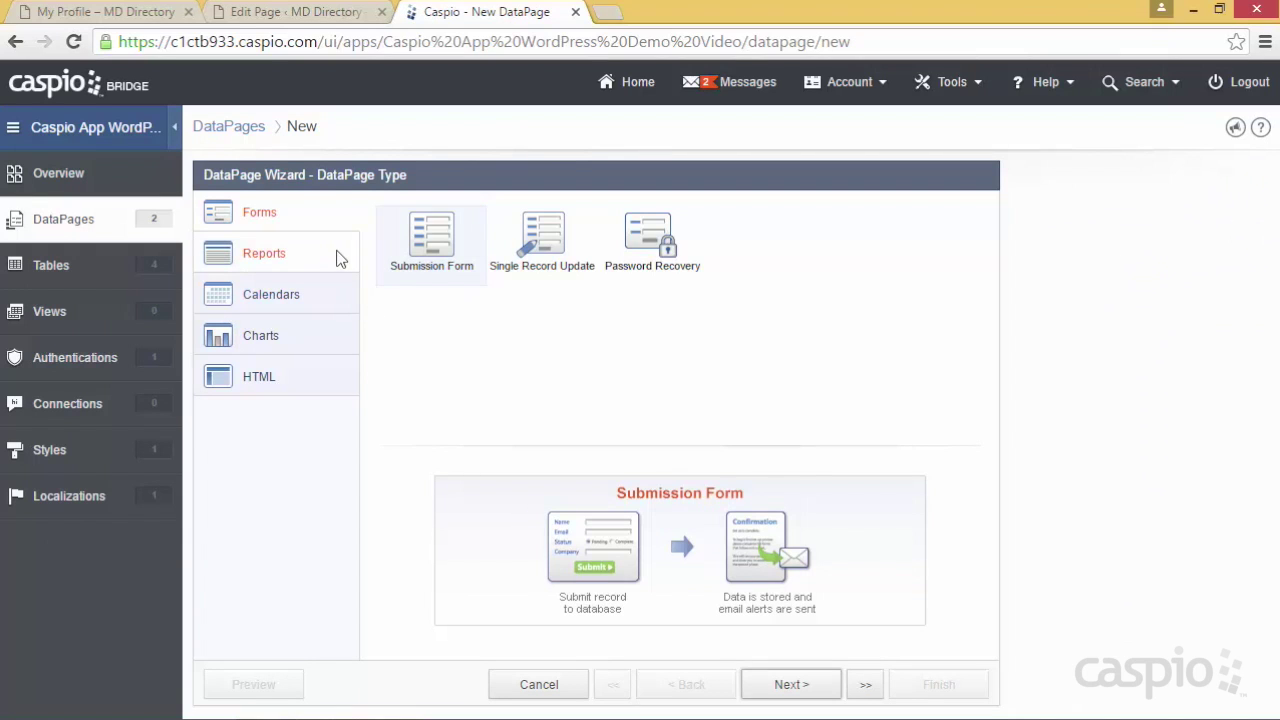
click(336, 258)
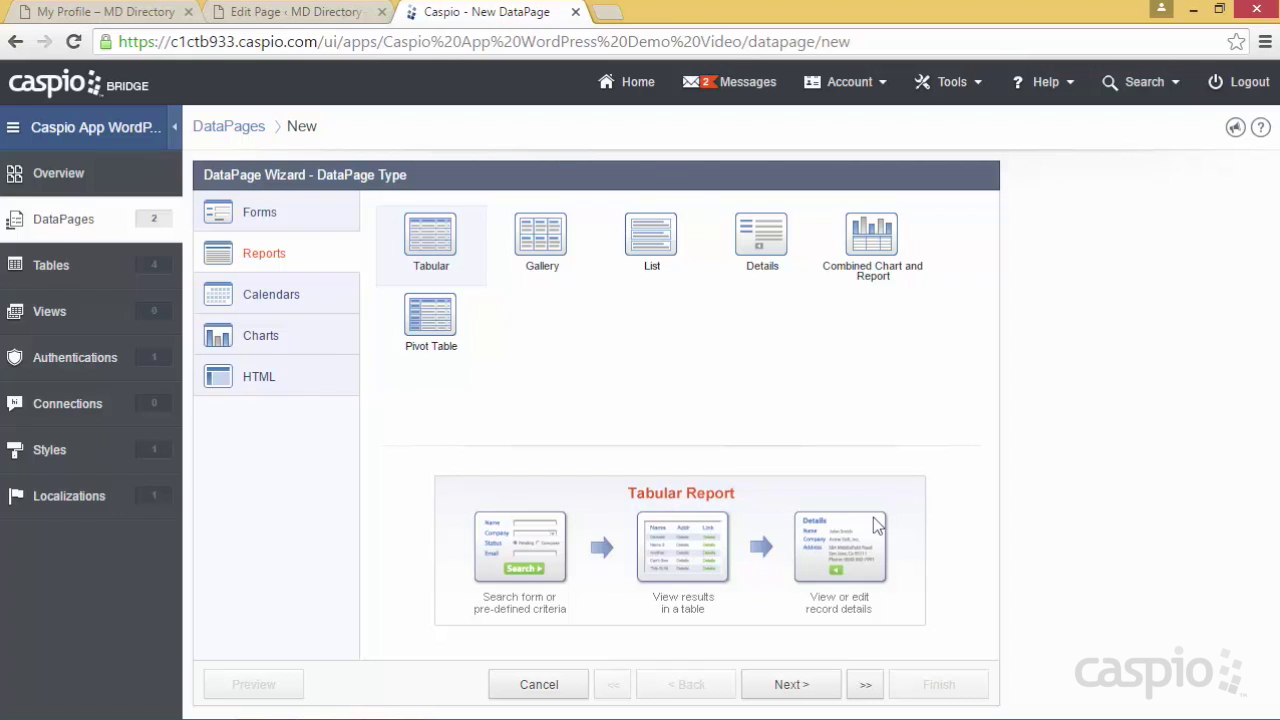
click(790, 686)
Use MD_tbl_MD_info_1 as the source, name it Search MDs, and apply WordPress_Style
click(380, 271)
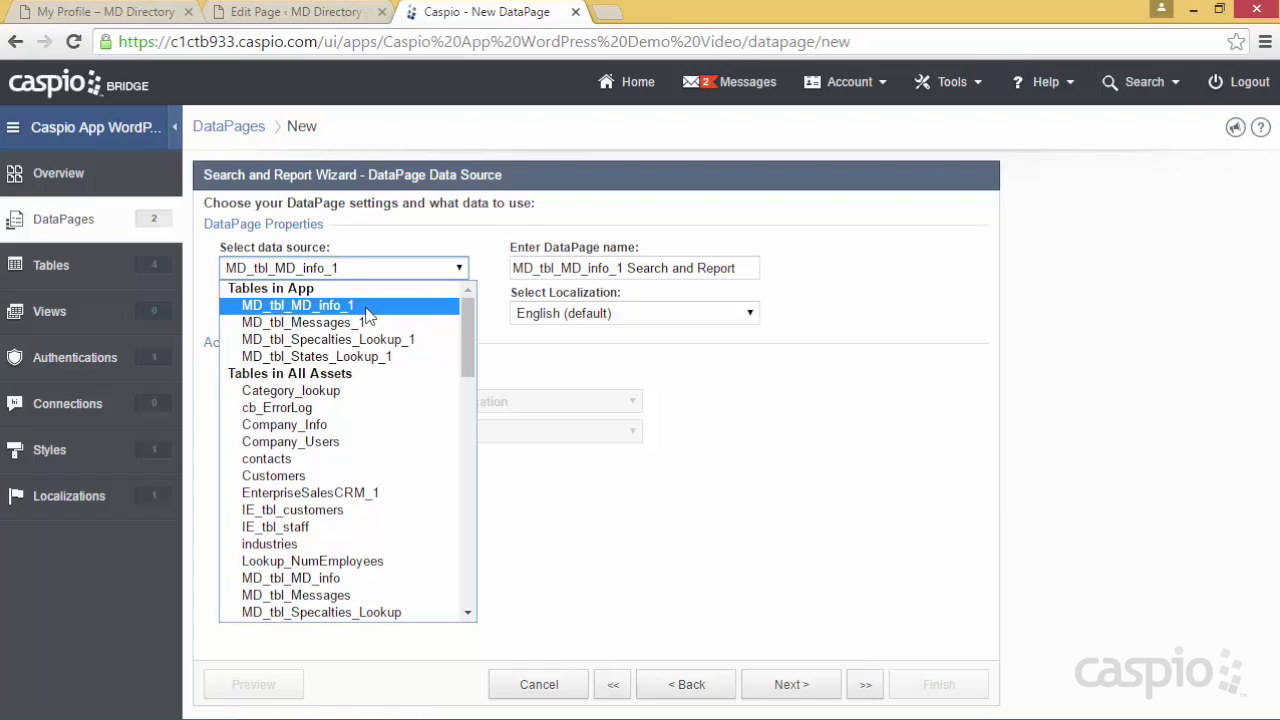
click(367, 313)
drag(740, 268, 485, 268)
text(Search MDs)
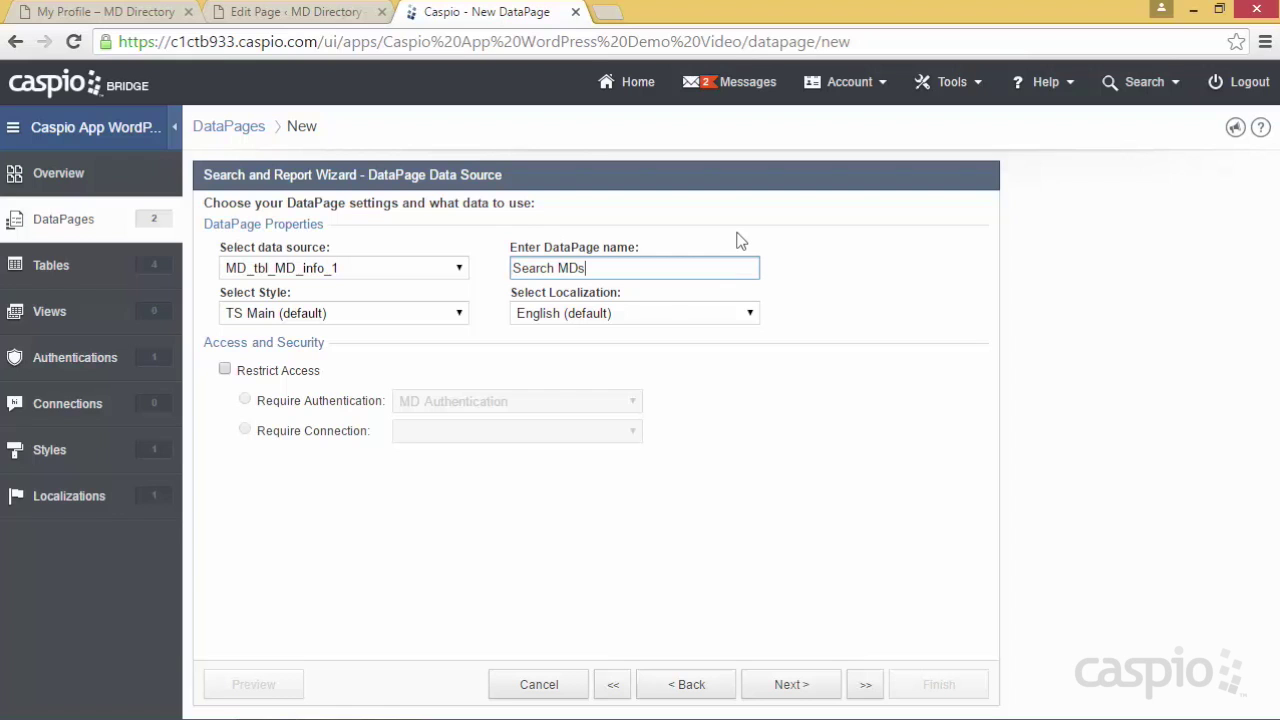
click(425, 314)
scroll(437, 387, up, 1)
scroll(437, 387, up, 2)
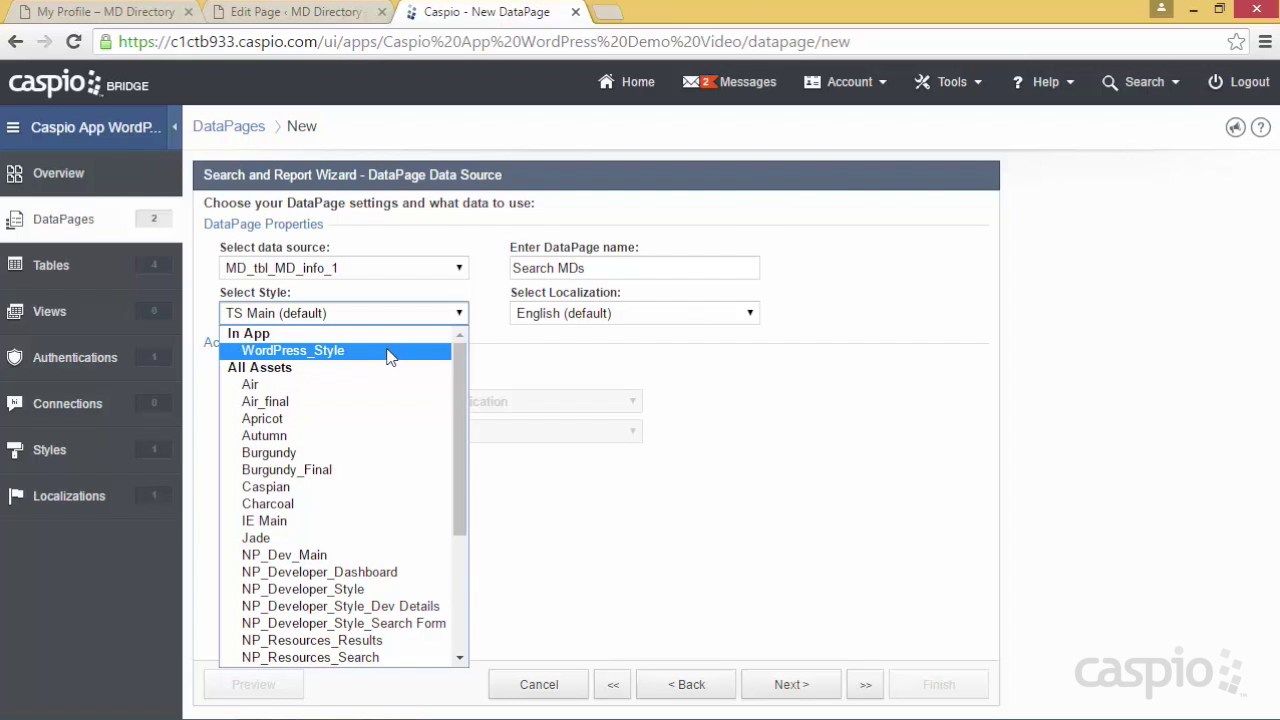
click(390, 357)
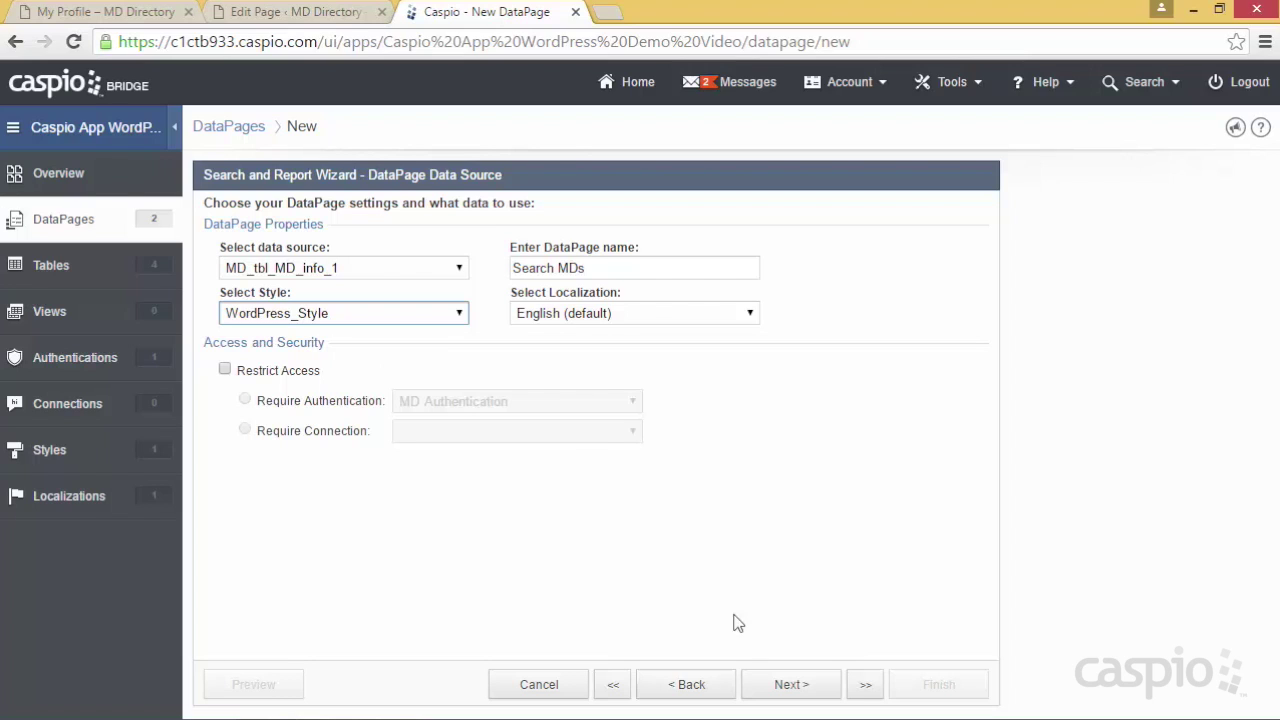
click(805, 686)
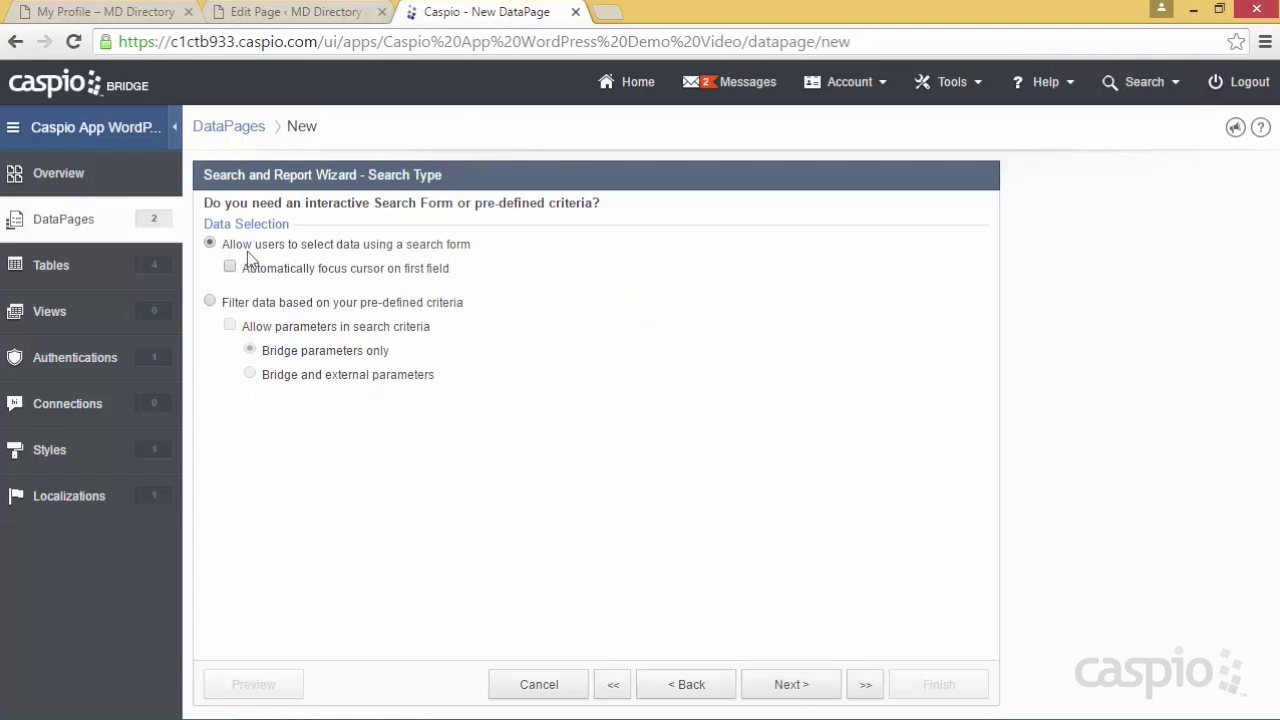
Keep the interactive search form and add Specialty and Zip_Code as its search fields
click(779, 682)
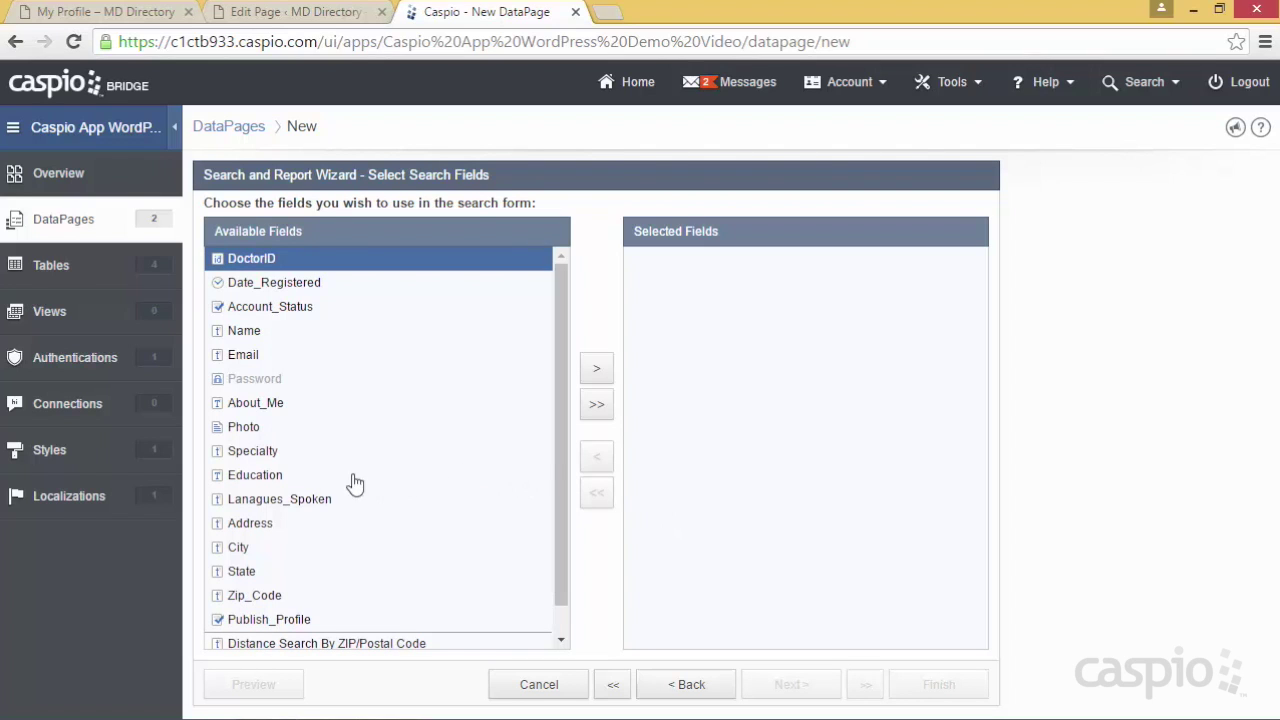
click(257, 451)
click(596, 368)
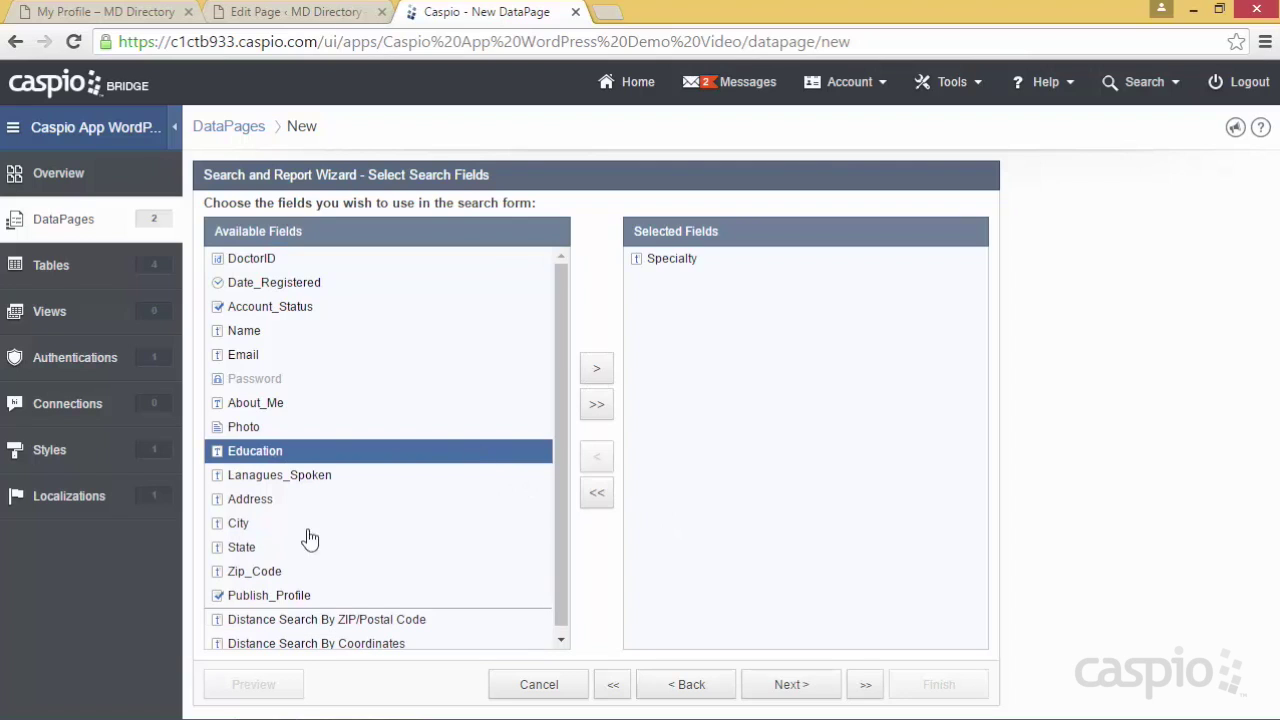
click(240, 571)
click(596, 370)
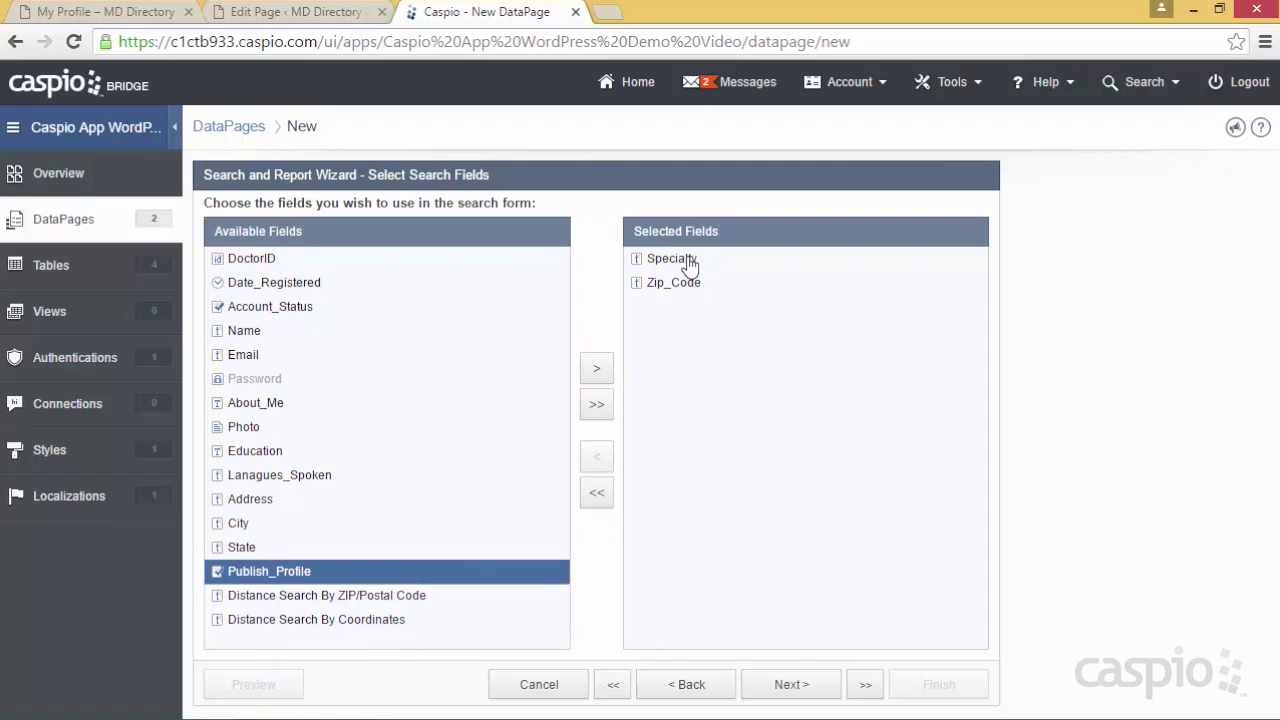
click(816, 690)
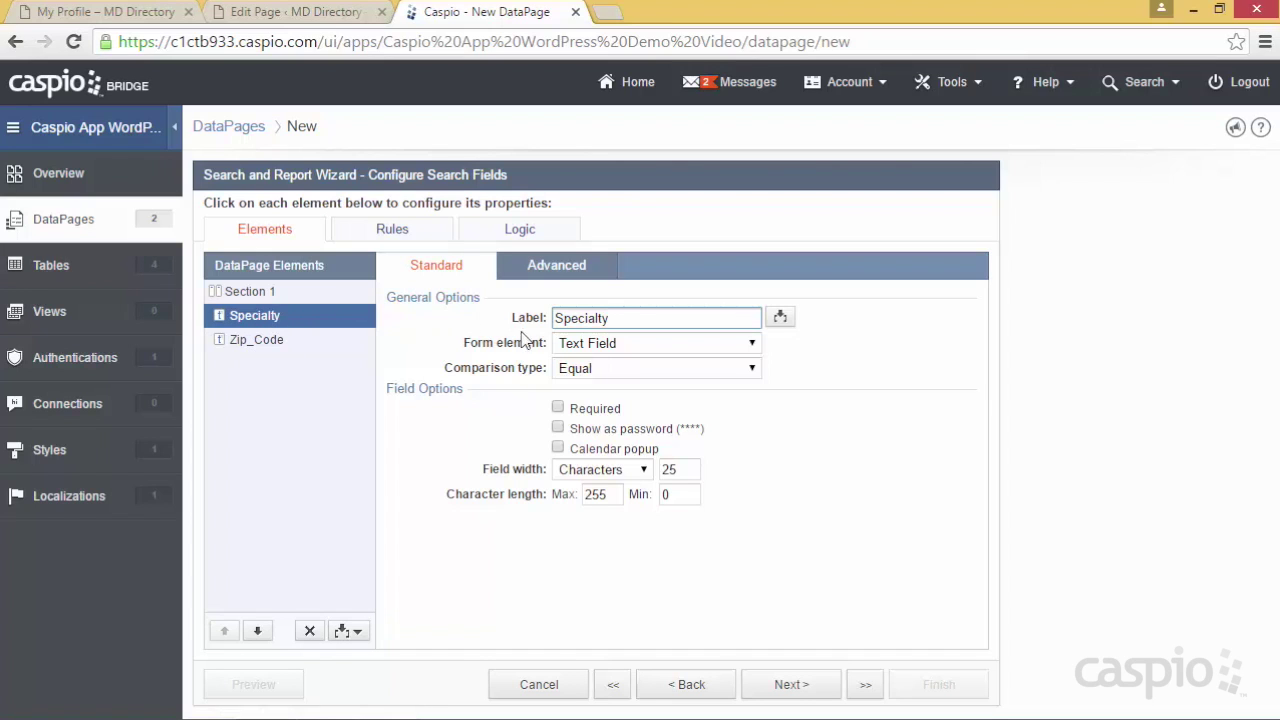
Make Specialty a dropdown with a blank-valued 'Search any' entry plus MD_tbl_Specalties_Lookup_1 values
click(585, 345)
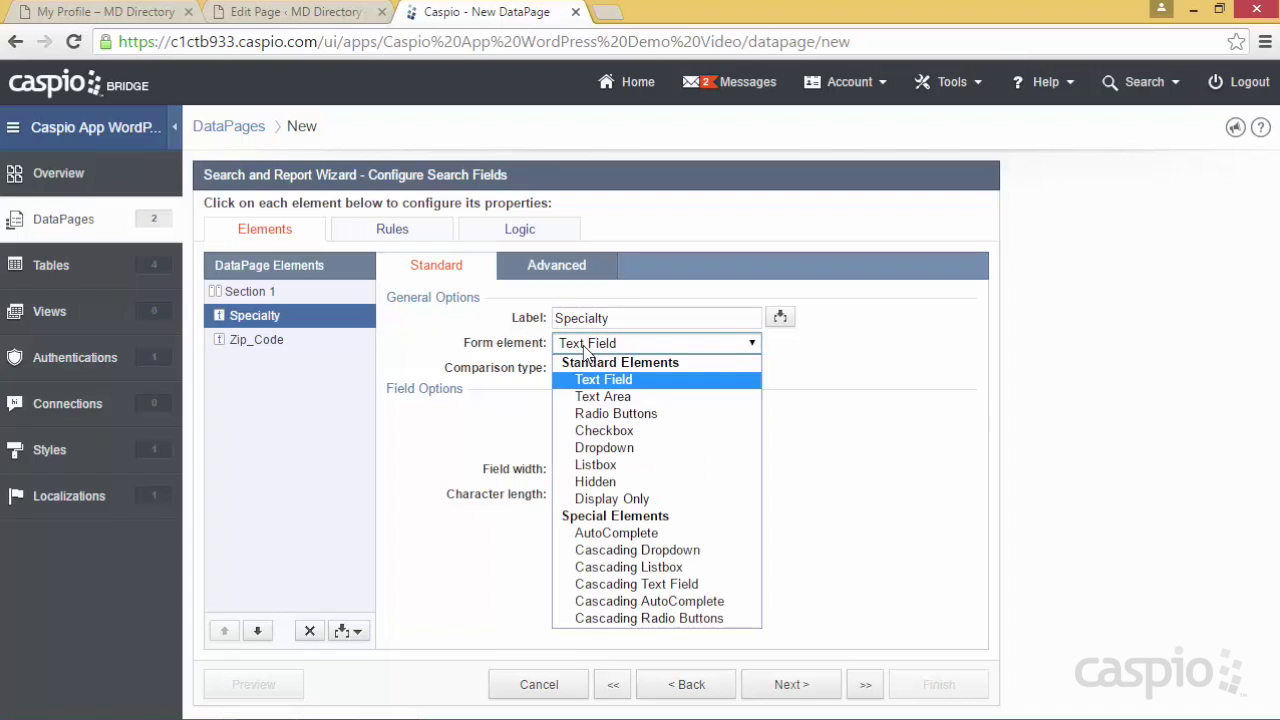
click(604, 453)
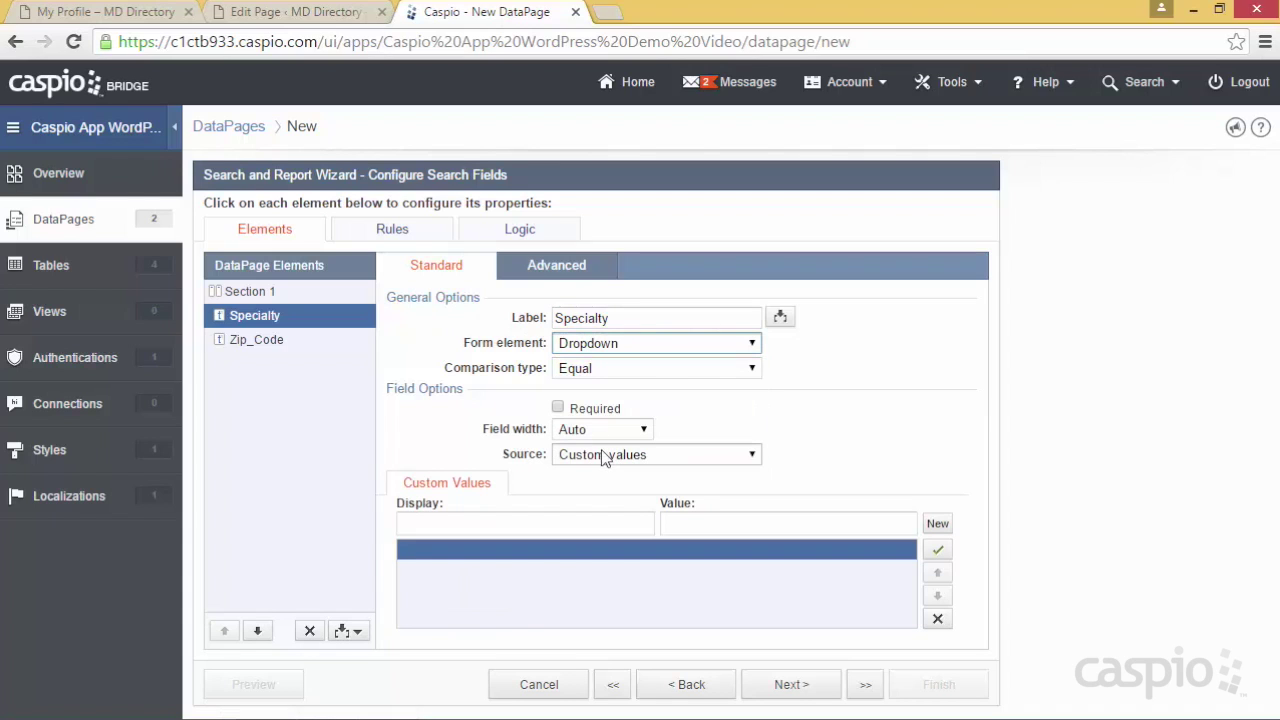
click(599, 454)
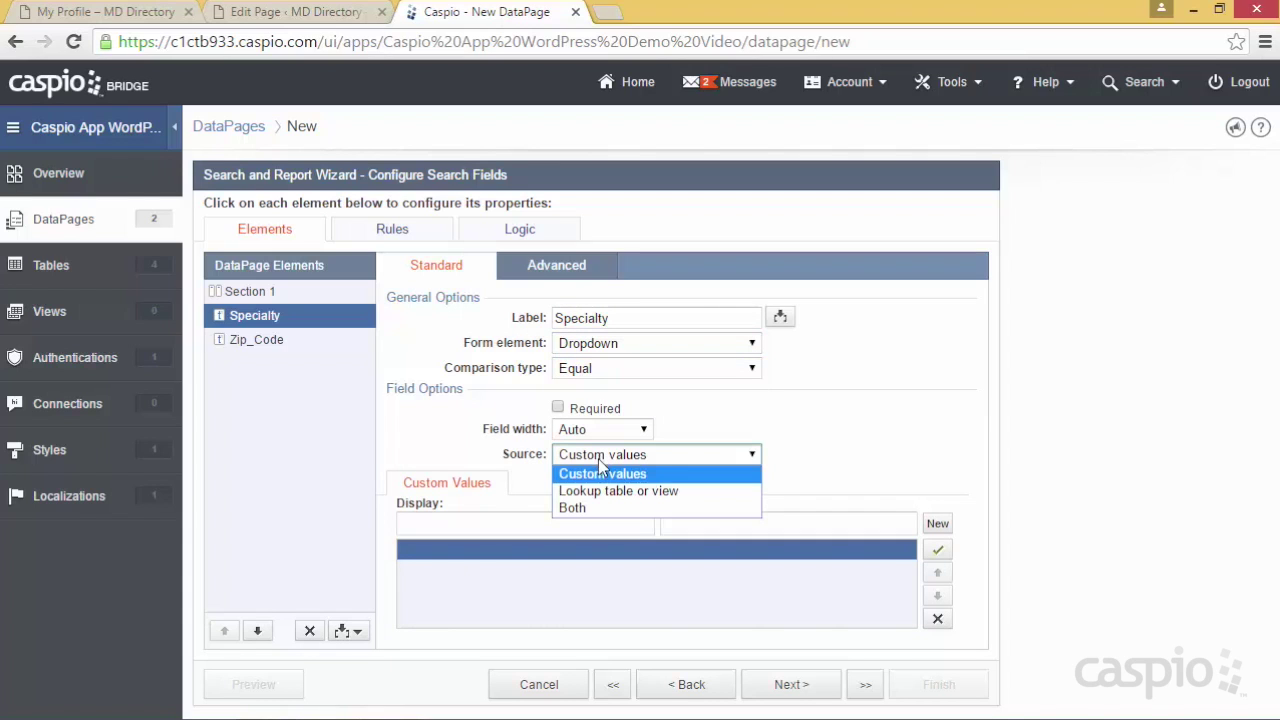
click(593, 510)
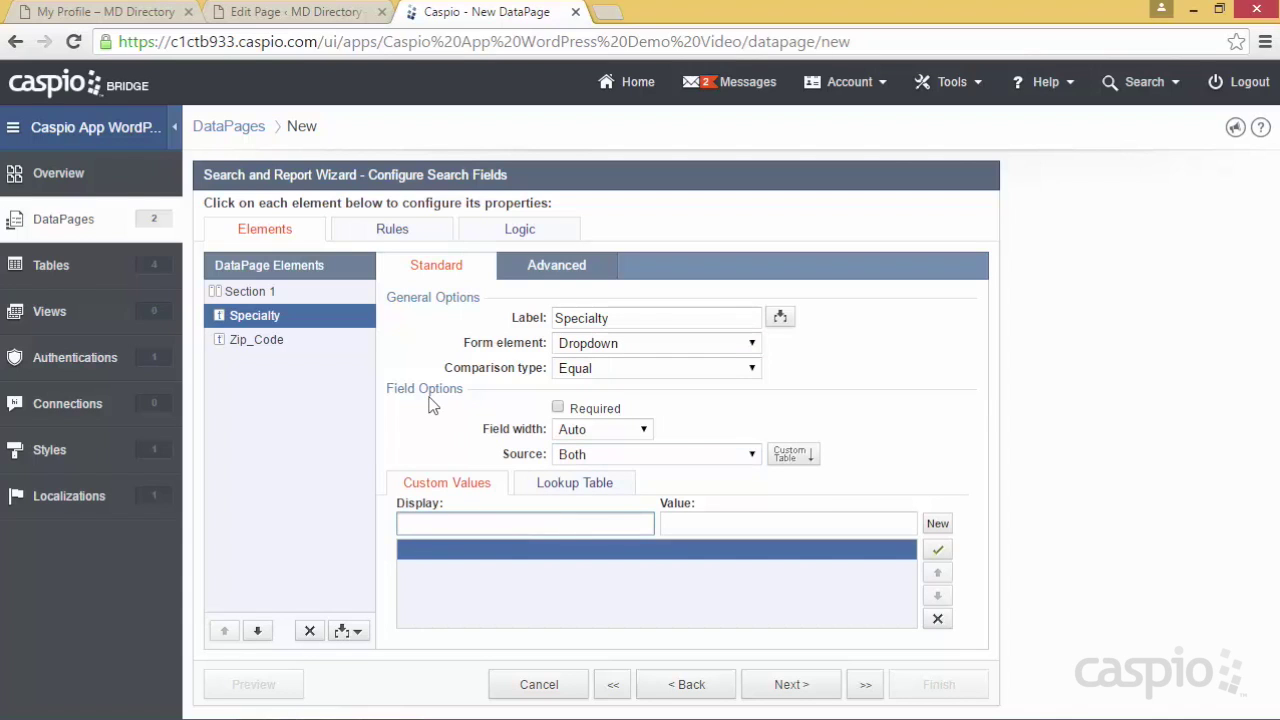
text(Search any)
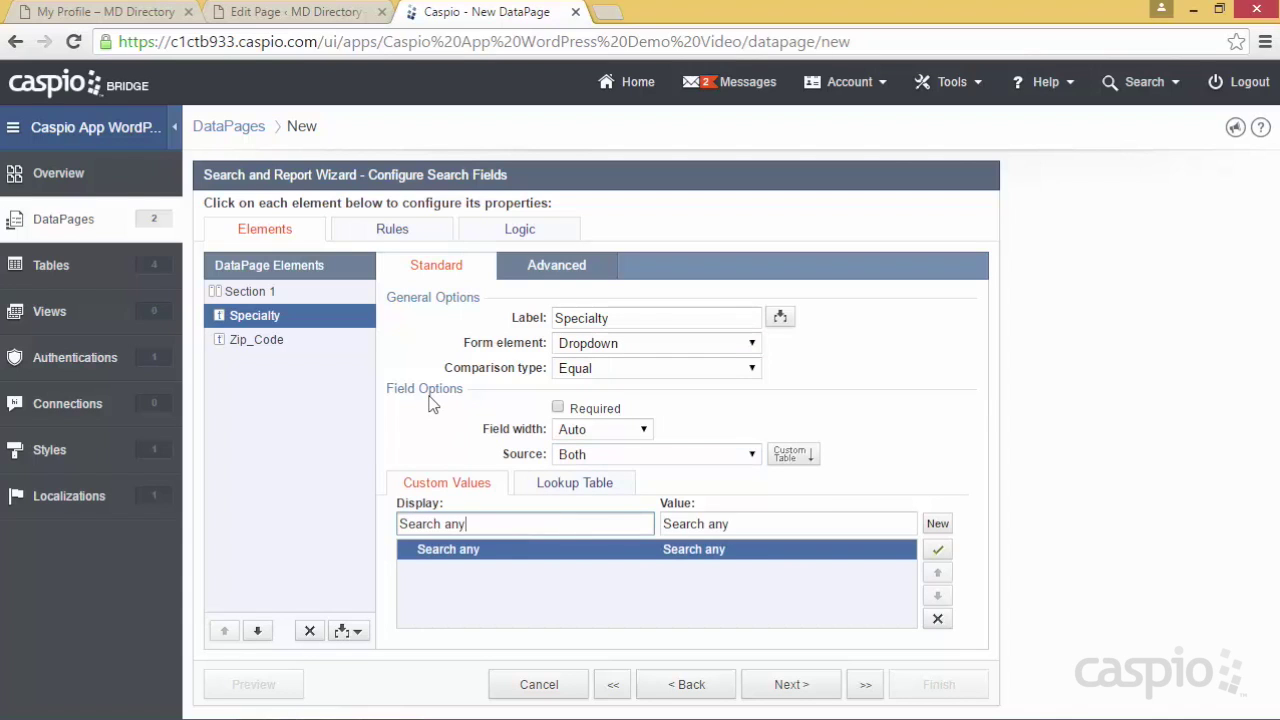
drag(730, 519, 660, 523)
key(BackSpace)
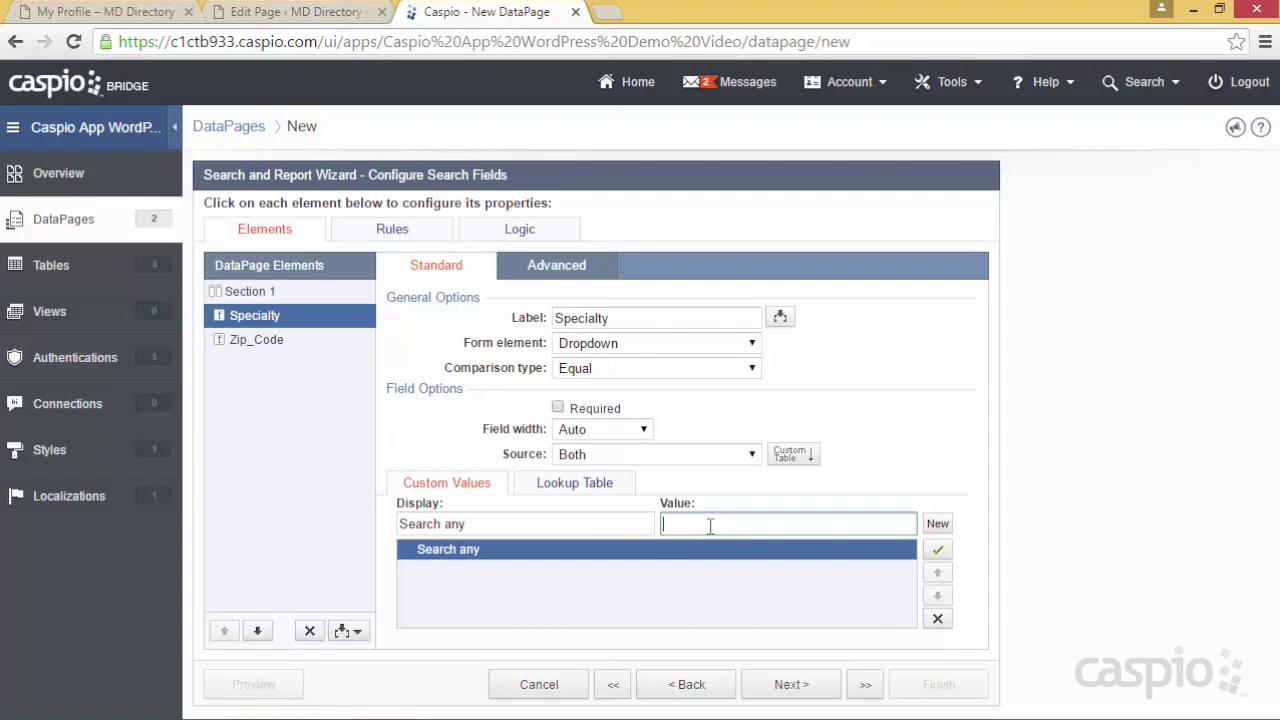
click(568, 490)
click(585, 514)
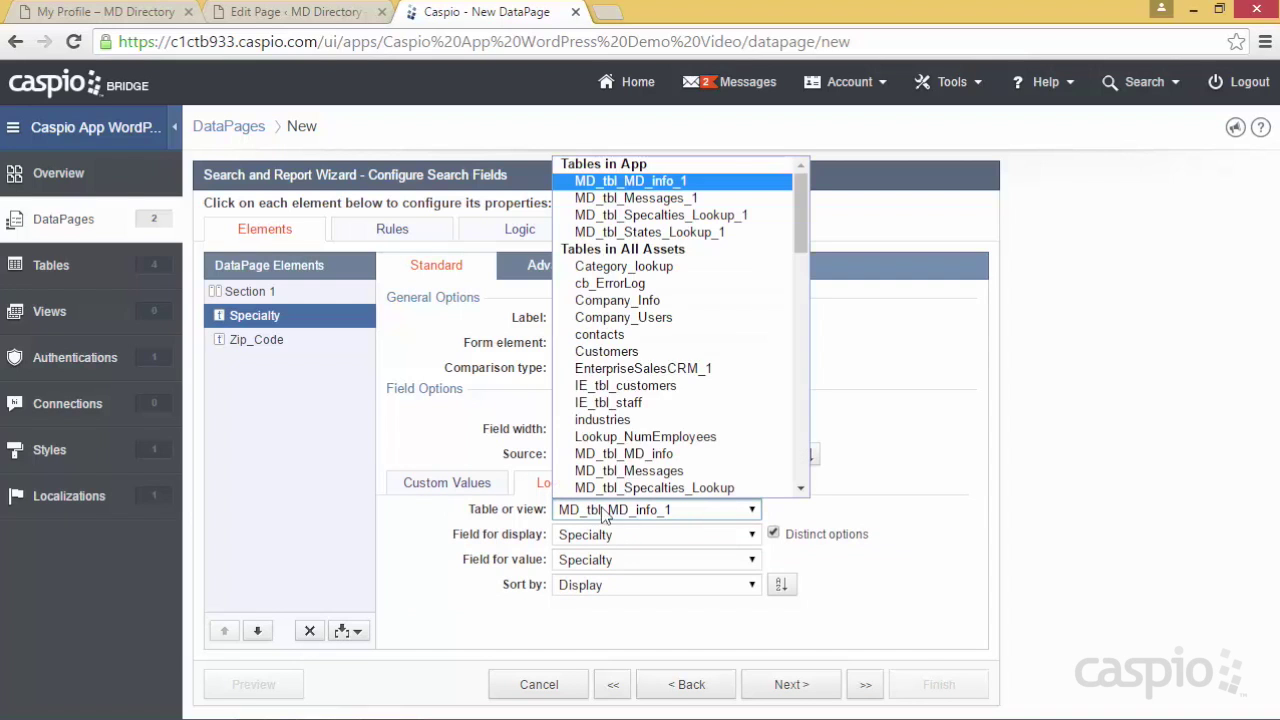
click(650, 215)
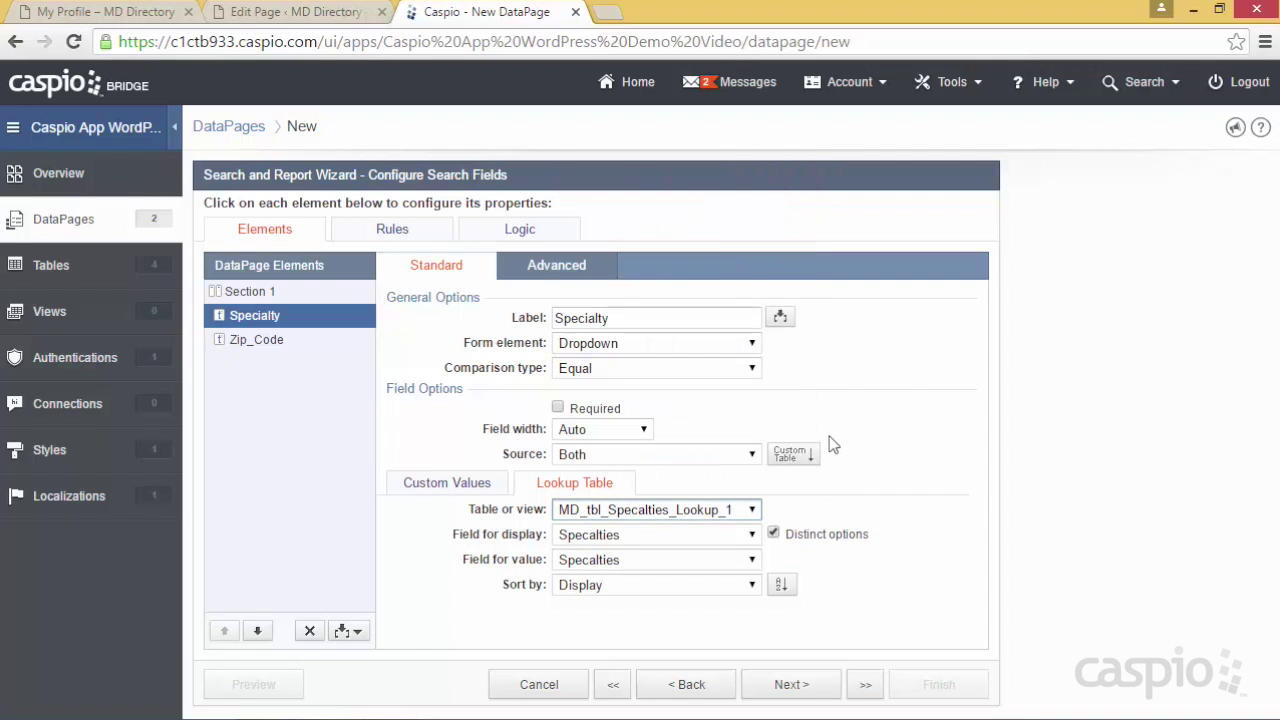
Set the Zip_Code search field's comparison type to Contains
click(245, 348)
click(586, 372)
click(586, 372)
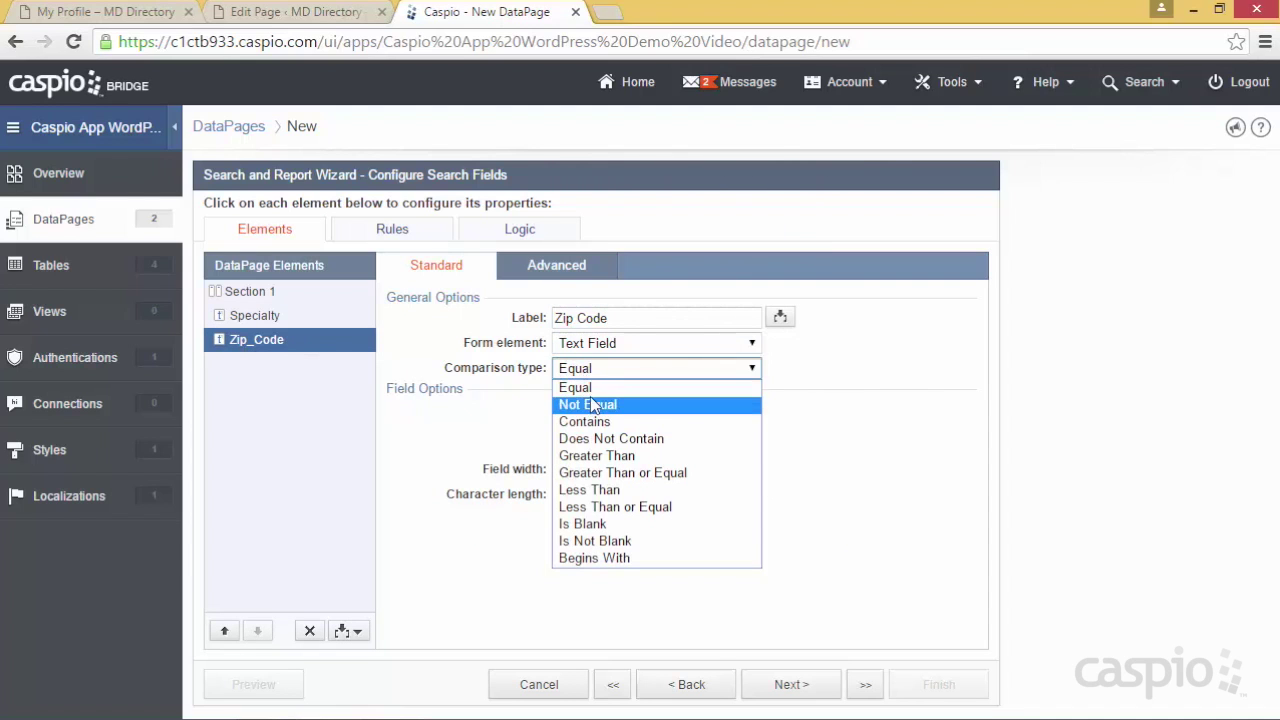
click(591, 388)
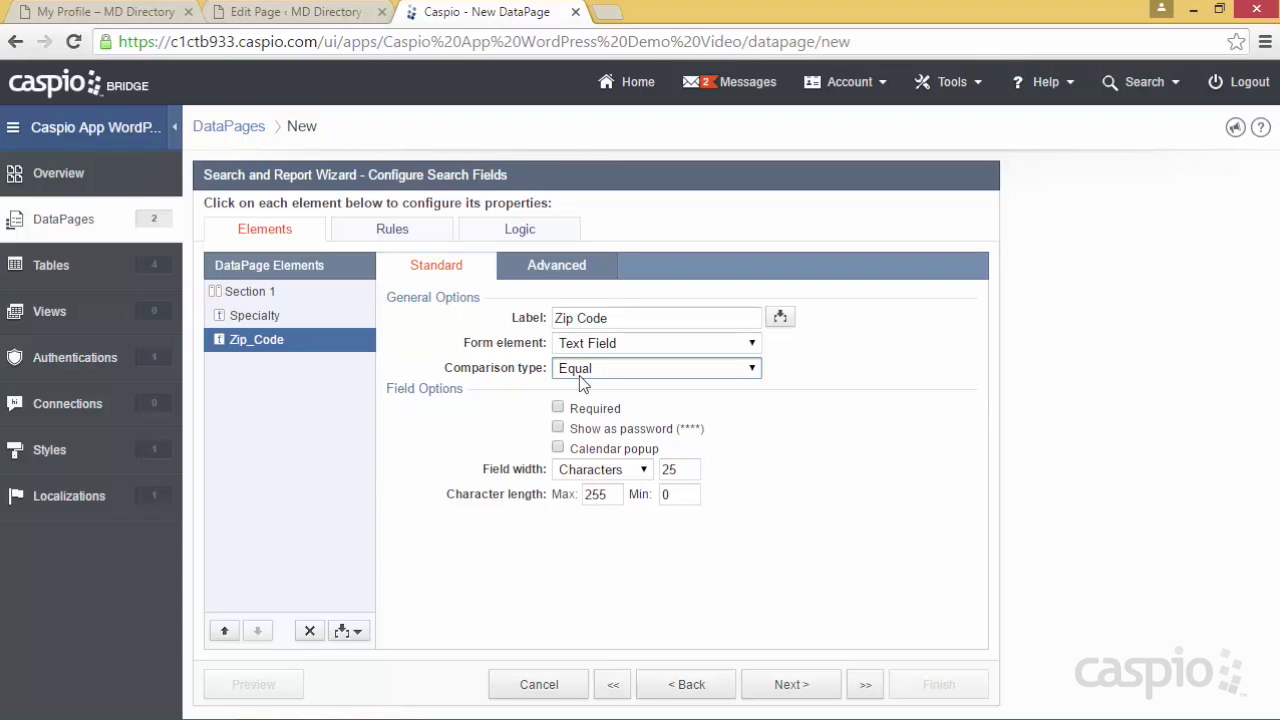
click(589, 372)
click(593, 416)
click(790, 684)
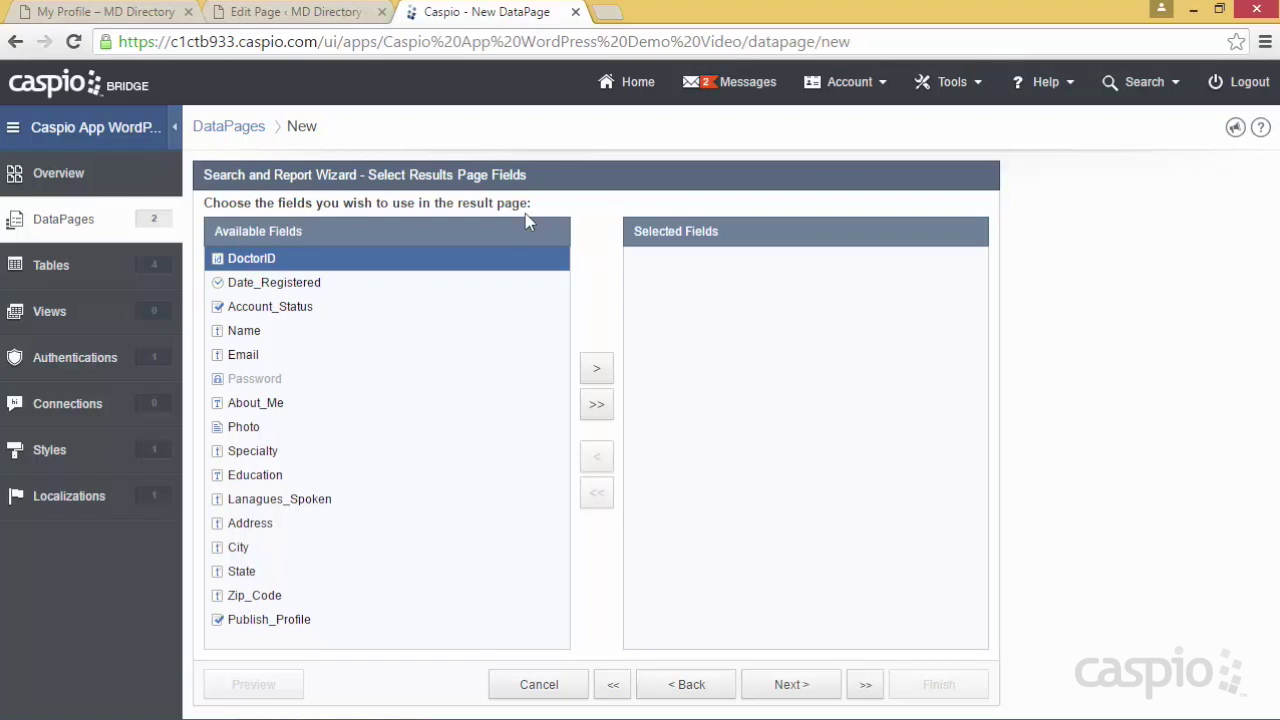
Add Photo, Name, Email, Specialty, Education and Lanagues_Spoken to results, then step back to search fields
click(270, 432)
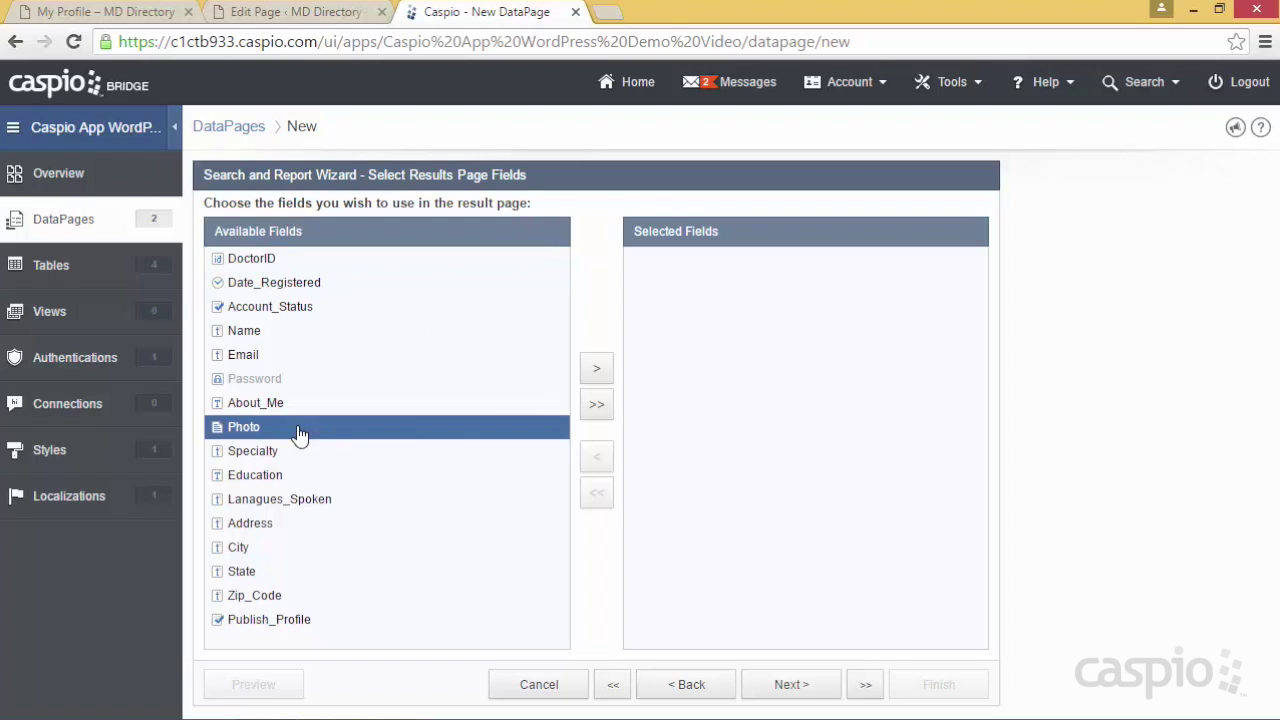
click(596, 368)
click(276, 338)
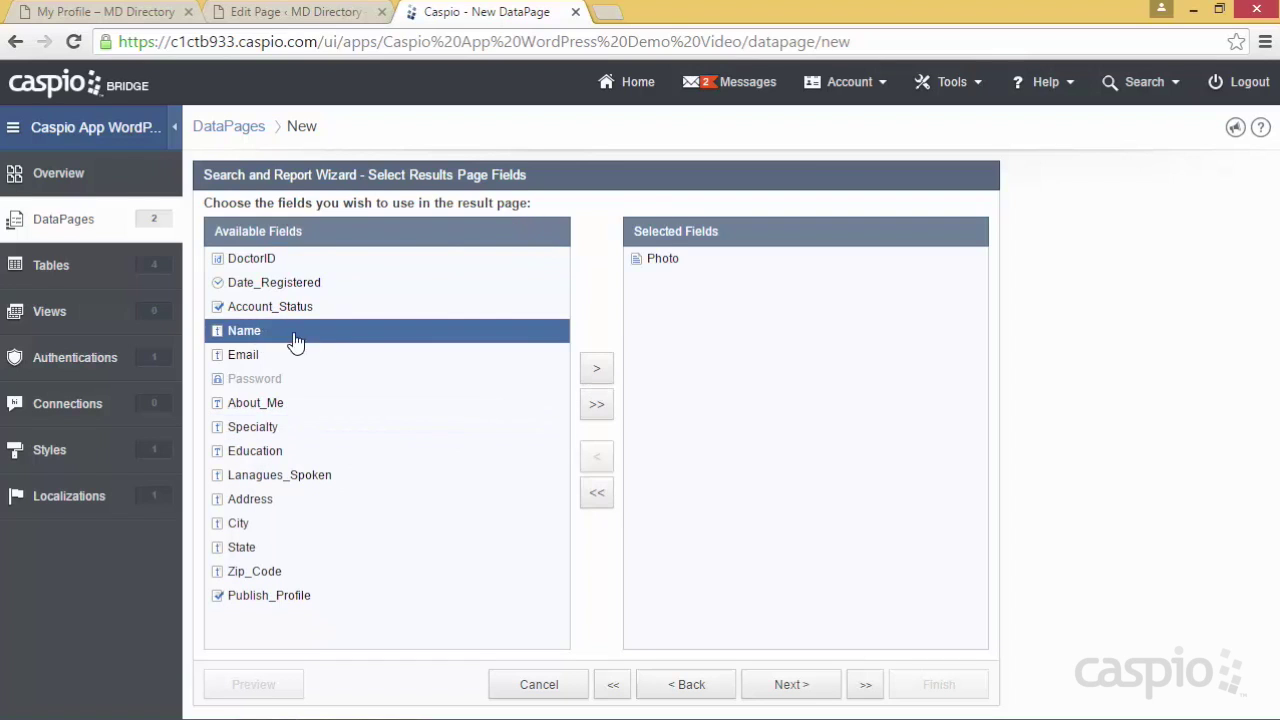
click(596, 368)
click(596, 368)
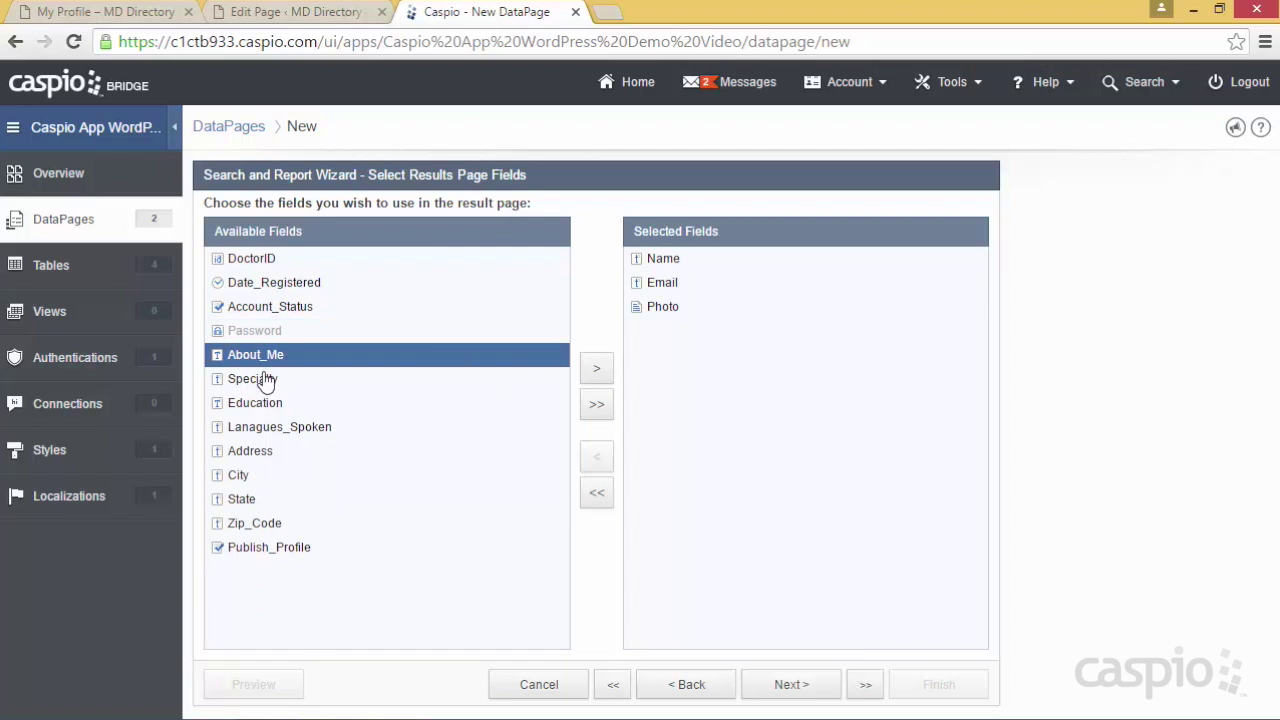
click(262, 380)
click(596, 368)
click(596, 368)
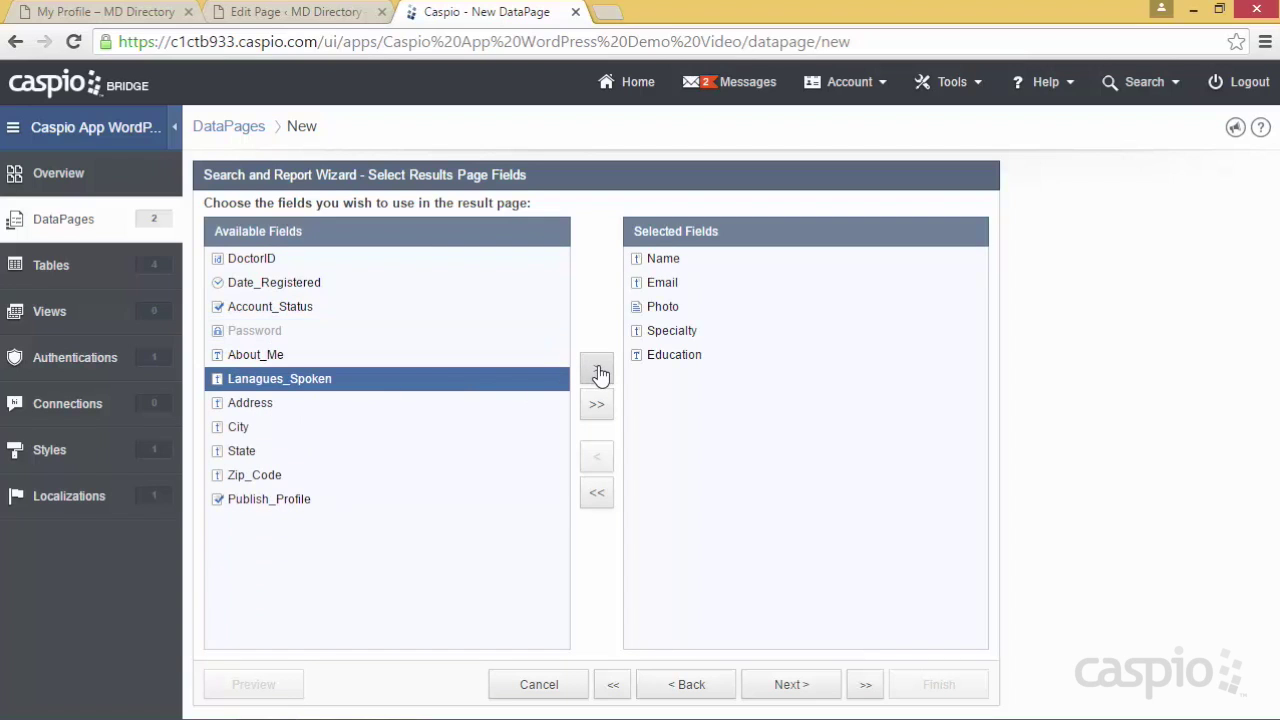
click(596, 368)
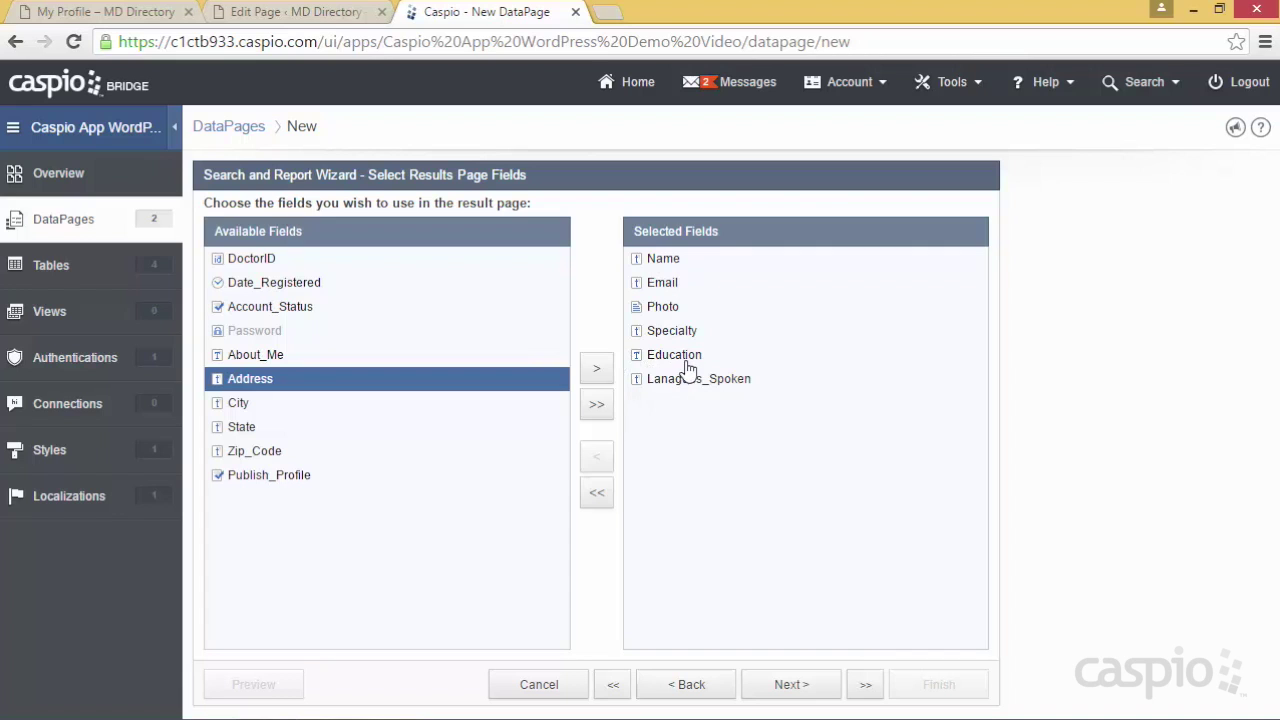
click(687, 686)
click(687, 686)
Add Publish_Profile to the search form as a Hidden field
click(277, 580)
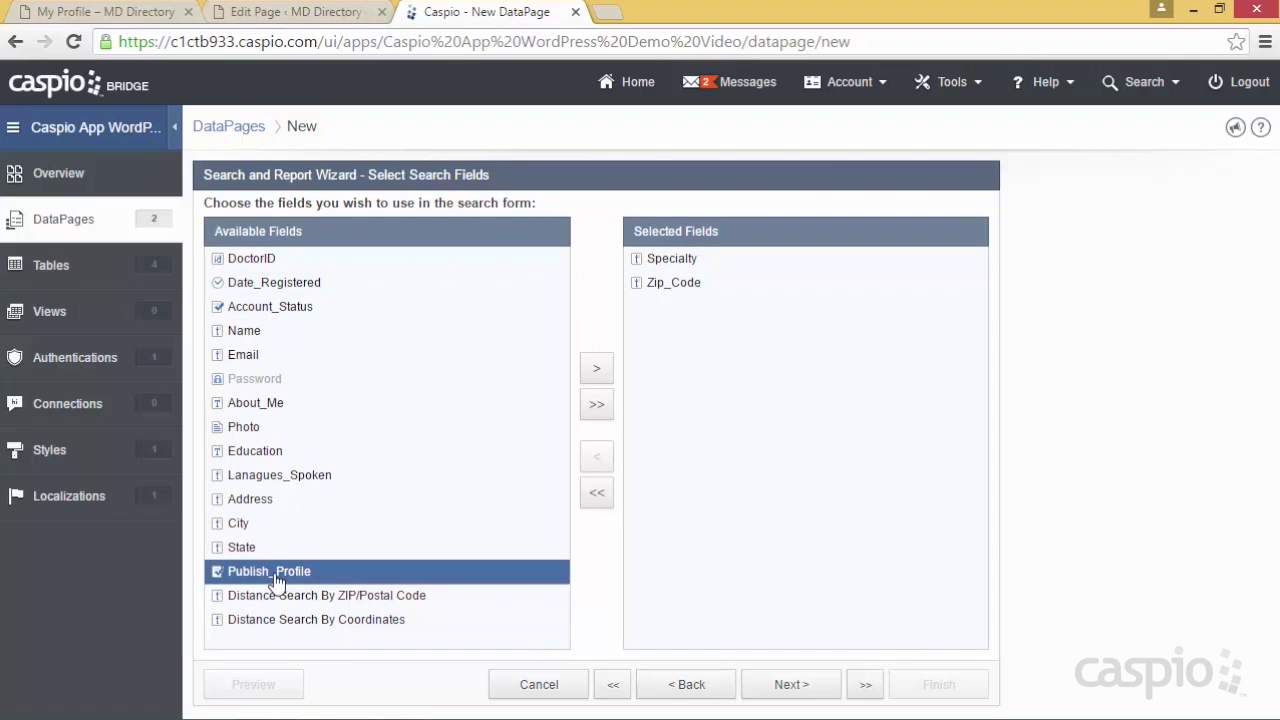
click(600, 370)
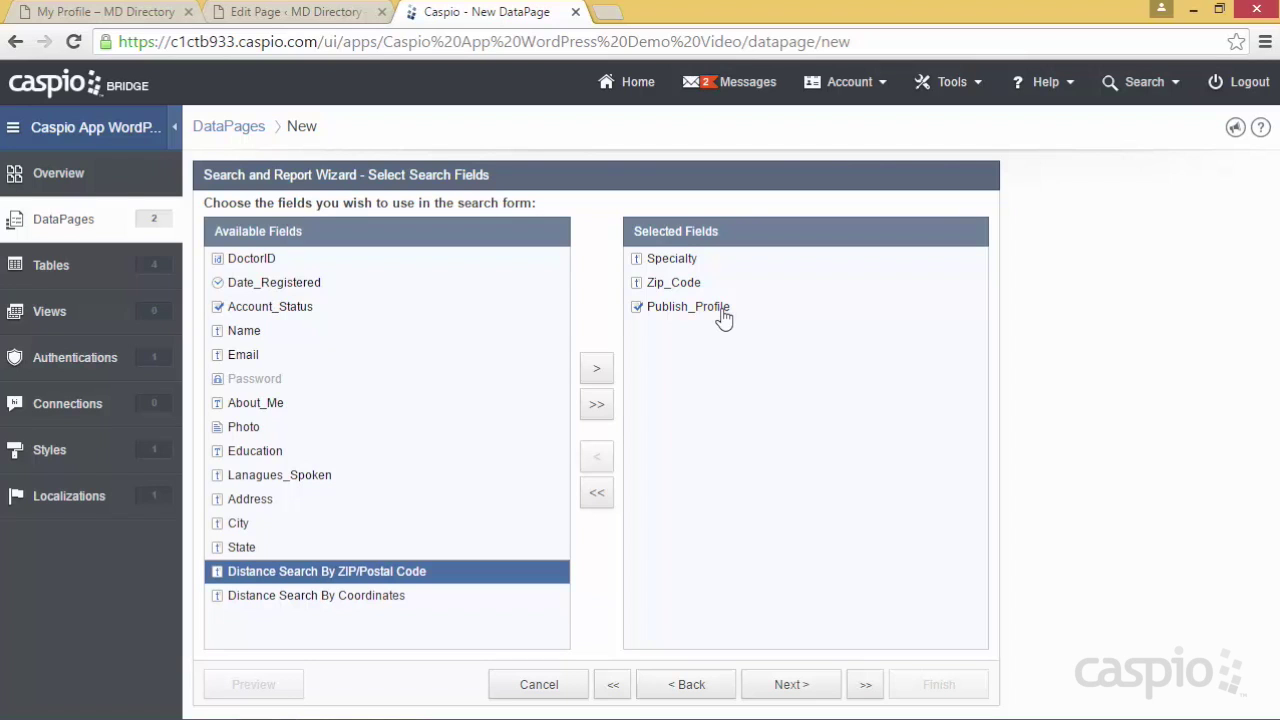
click(779, 683)
click(272, 370)
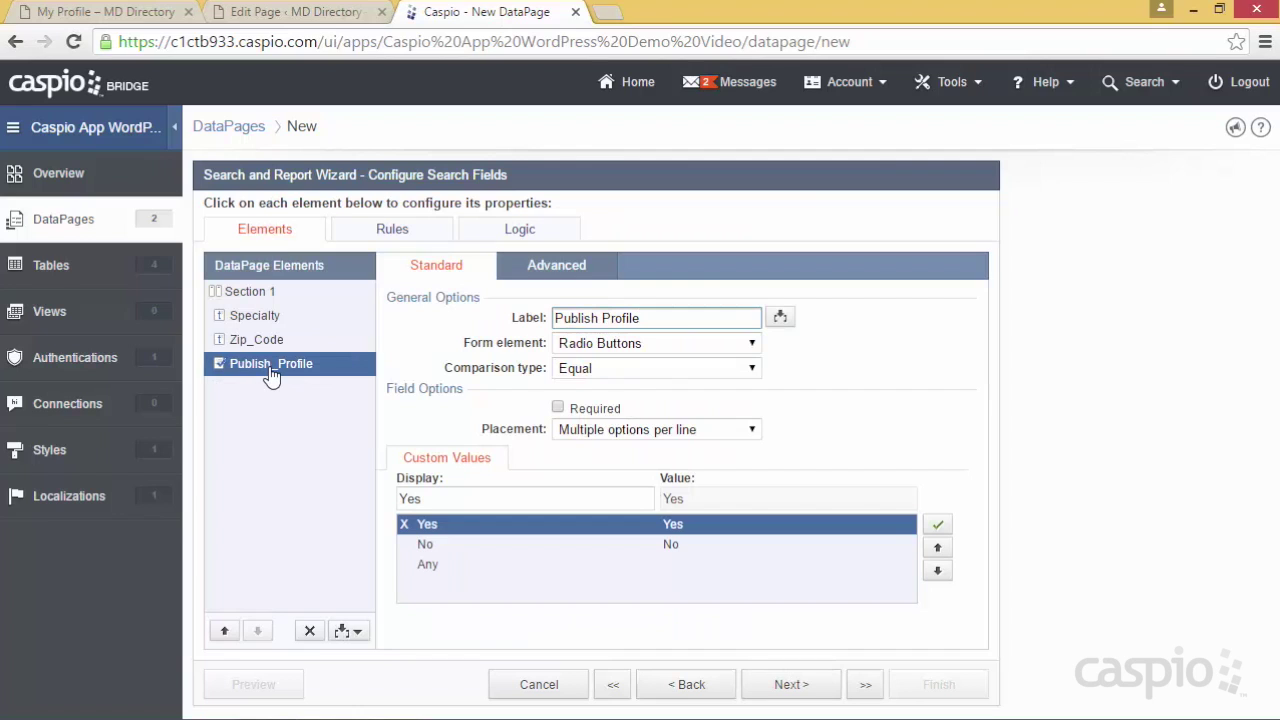
click(611, 345)
click(598, 430)
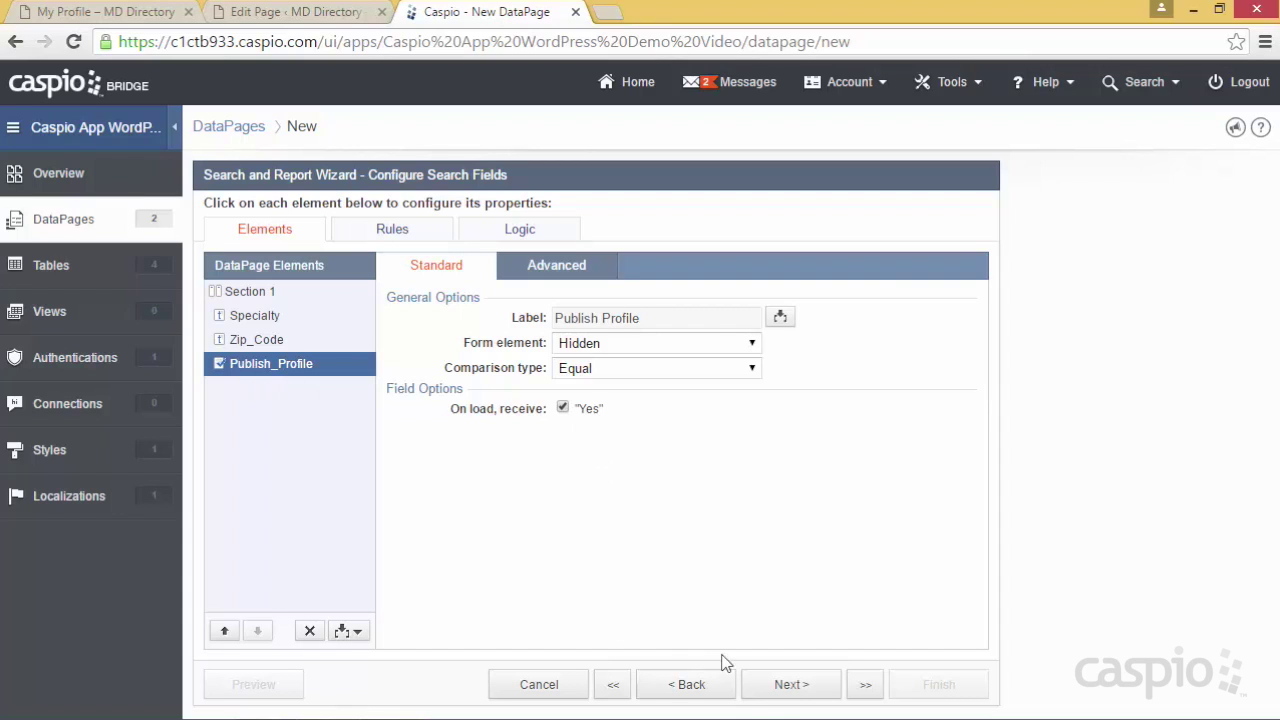
click(770, 688)
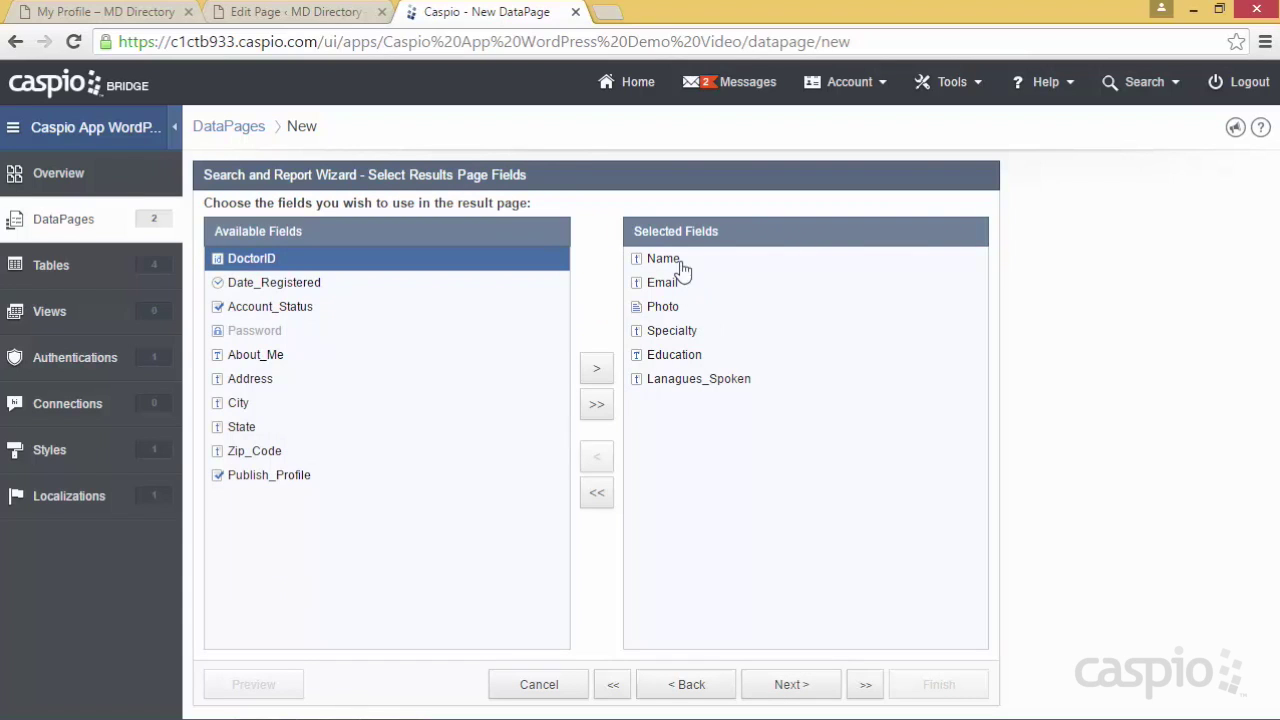
Display the results Photo as a 100-wide image and Email as an Email link
click(768, 684)
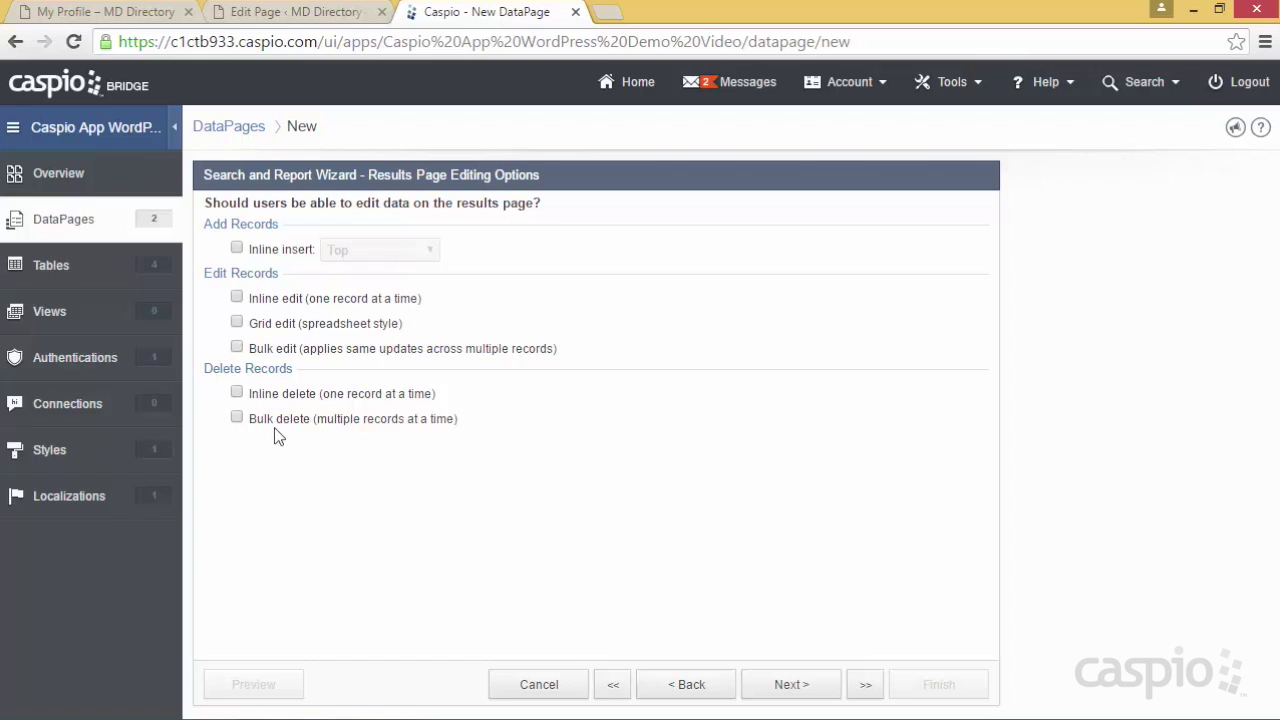
click(795, 684)
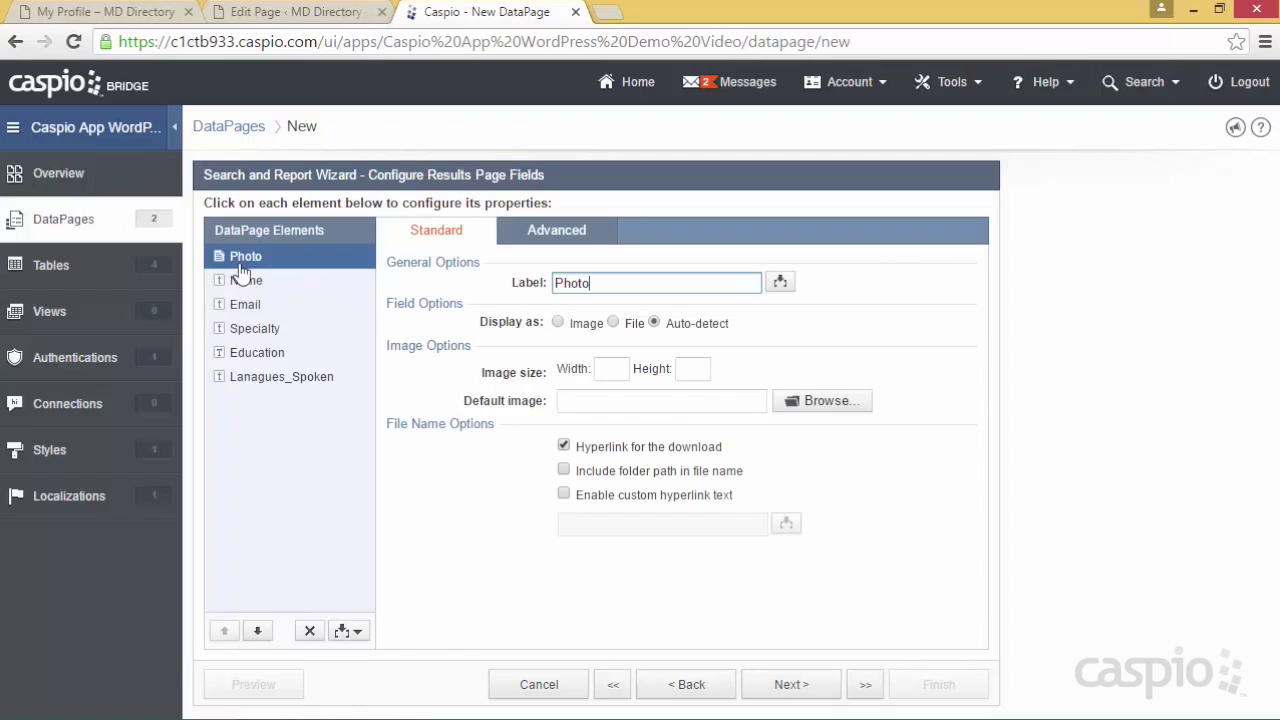
click(558, 322)
click(611, 369)
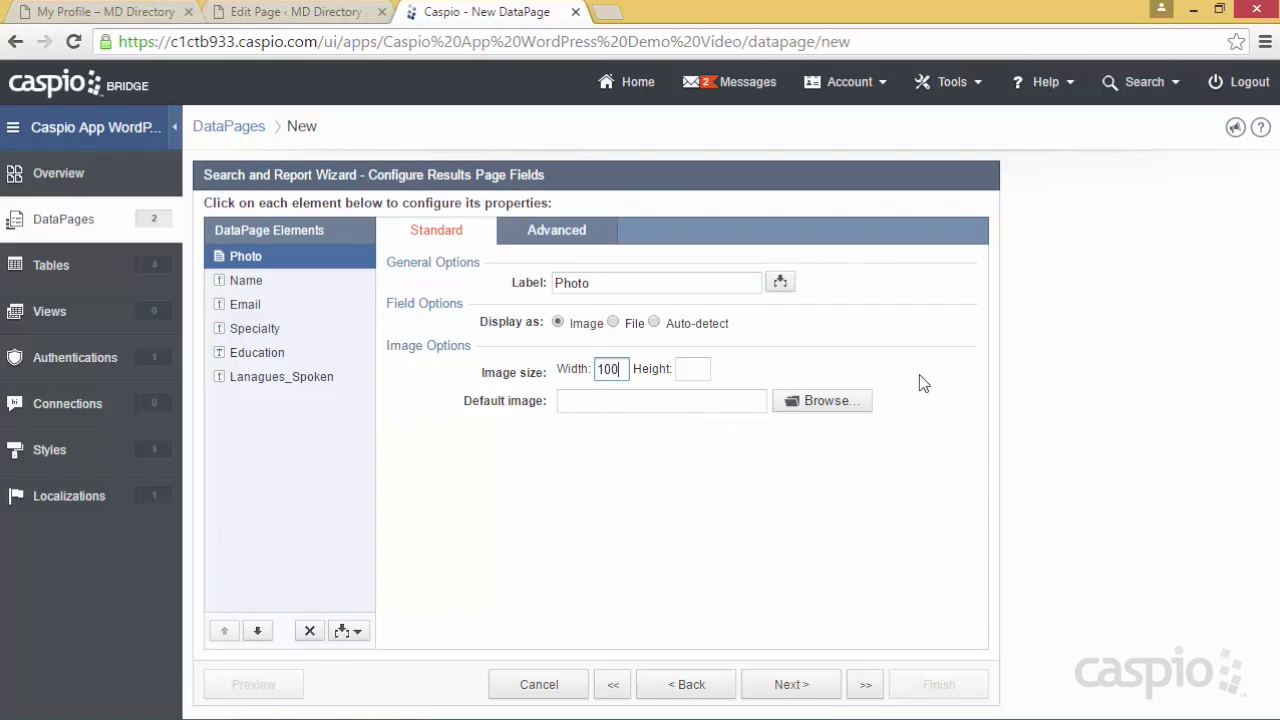
click(250, 308)
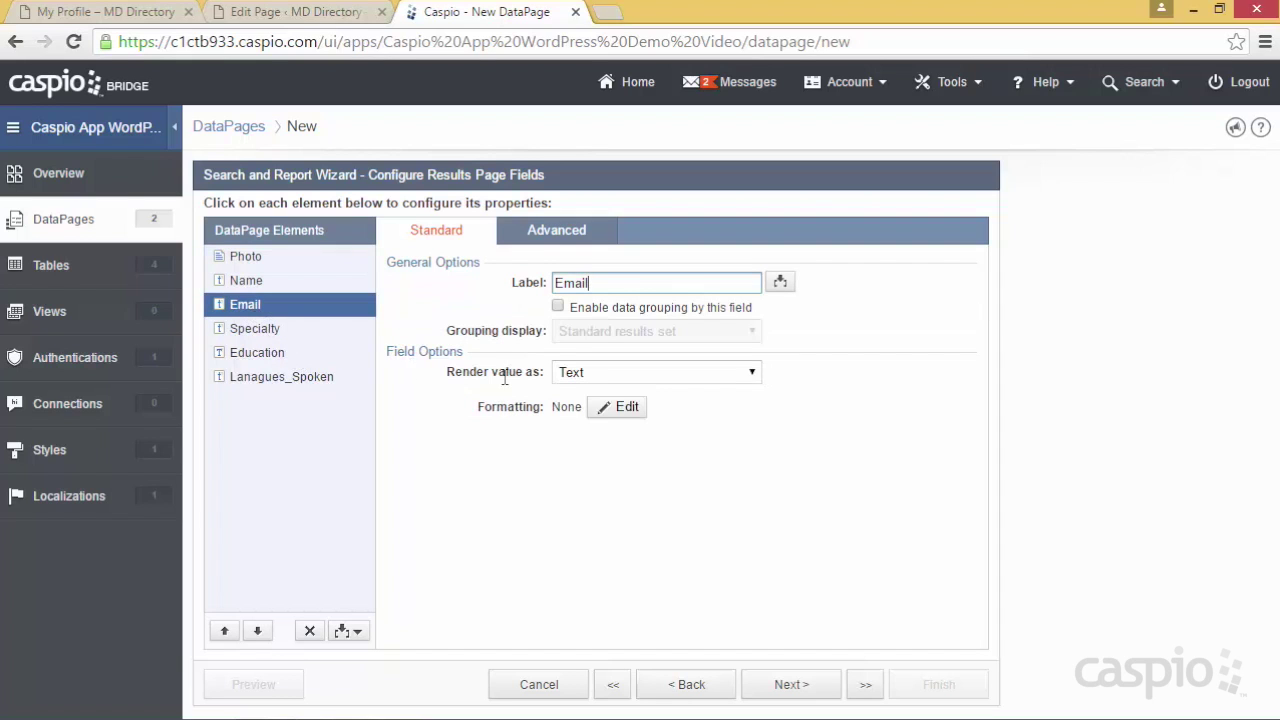
click(574, 376)
click(604, 424)
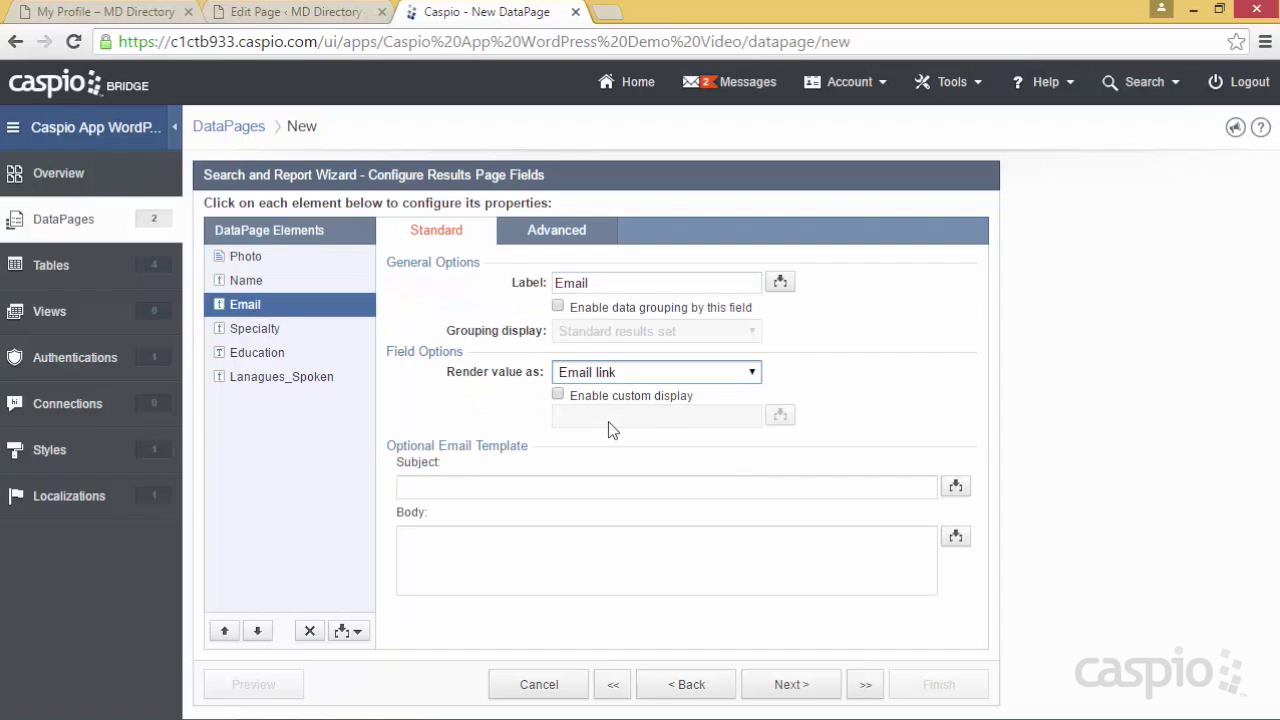
click(794, 684)
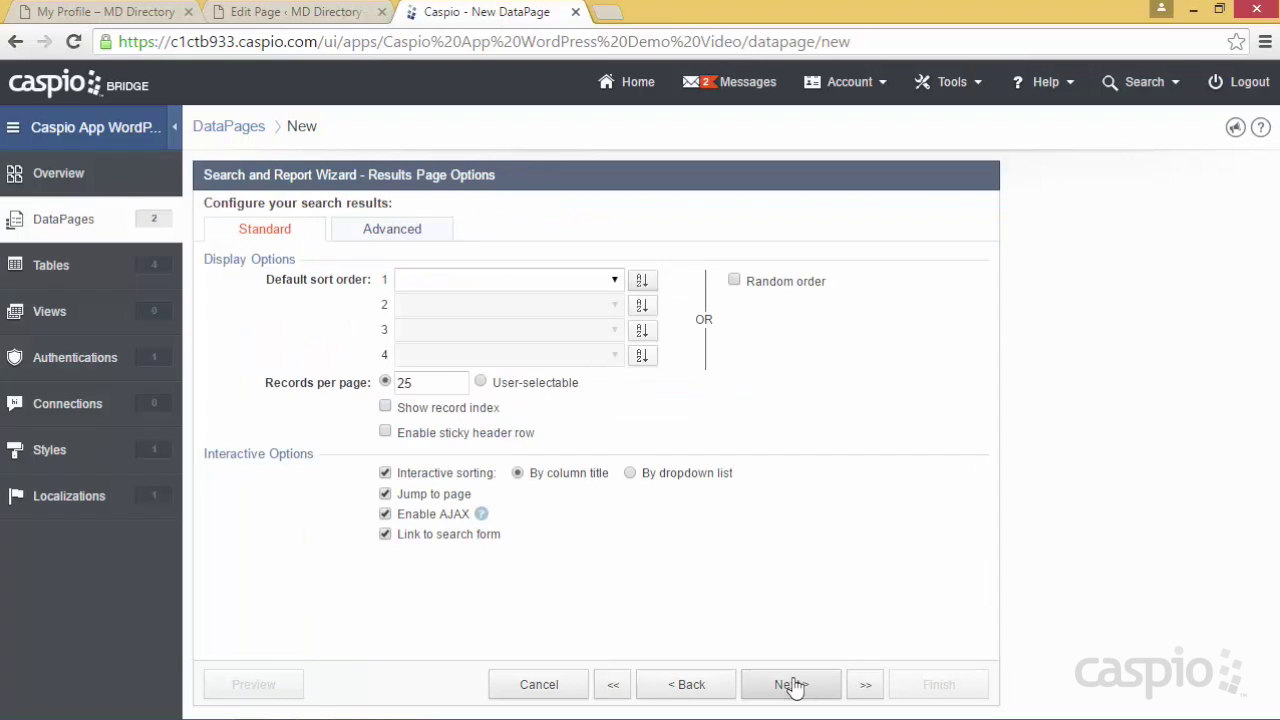
Review the 25 records-per-page setting in Results Page Options and proceed to details fields
click(422, 382)
double_click(422, 382)
click(423, 383)
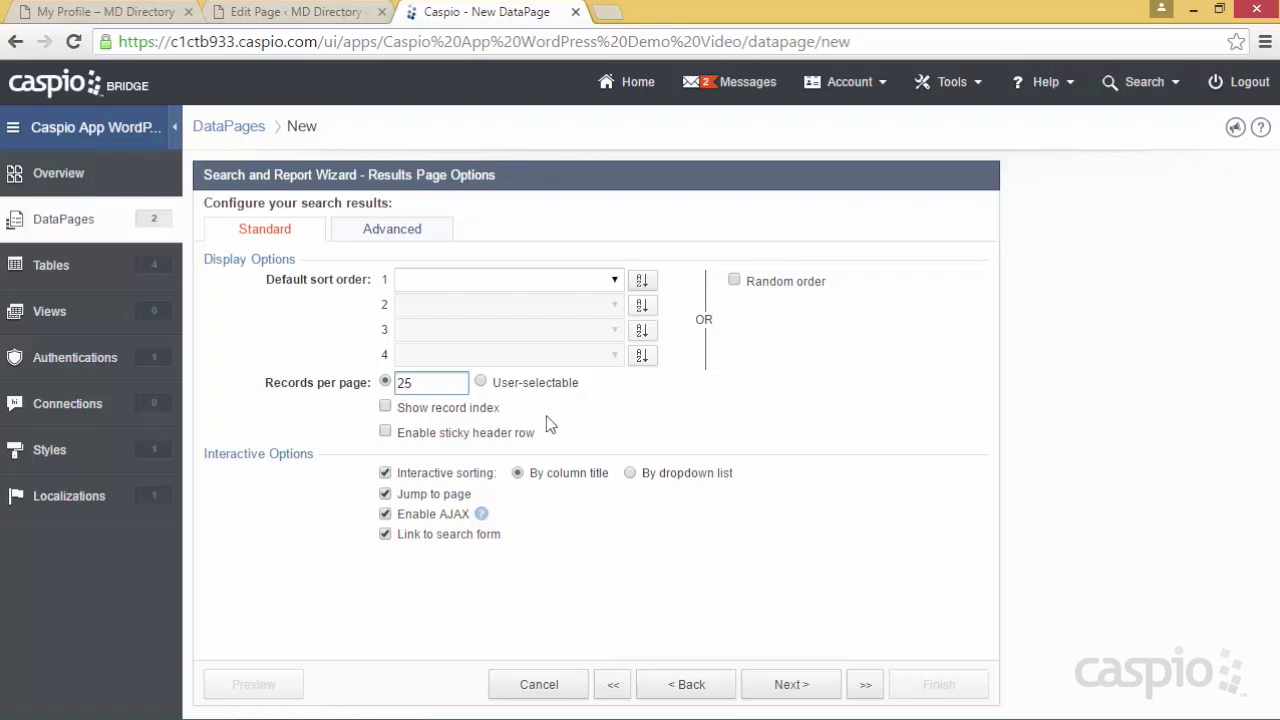
click(780, 687)
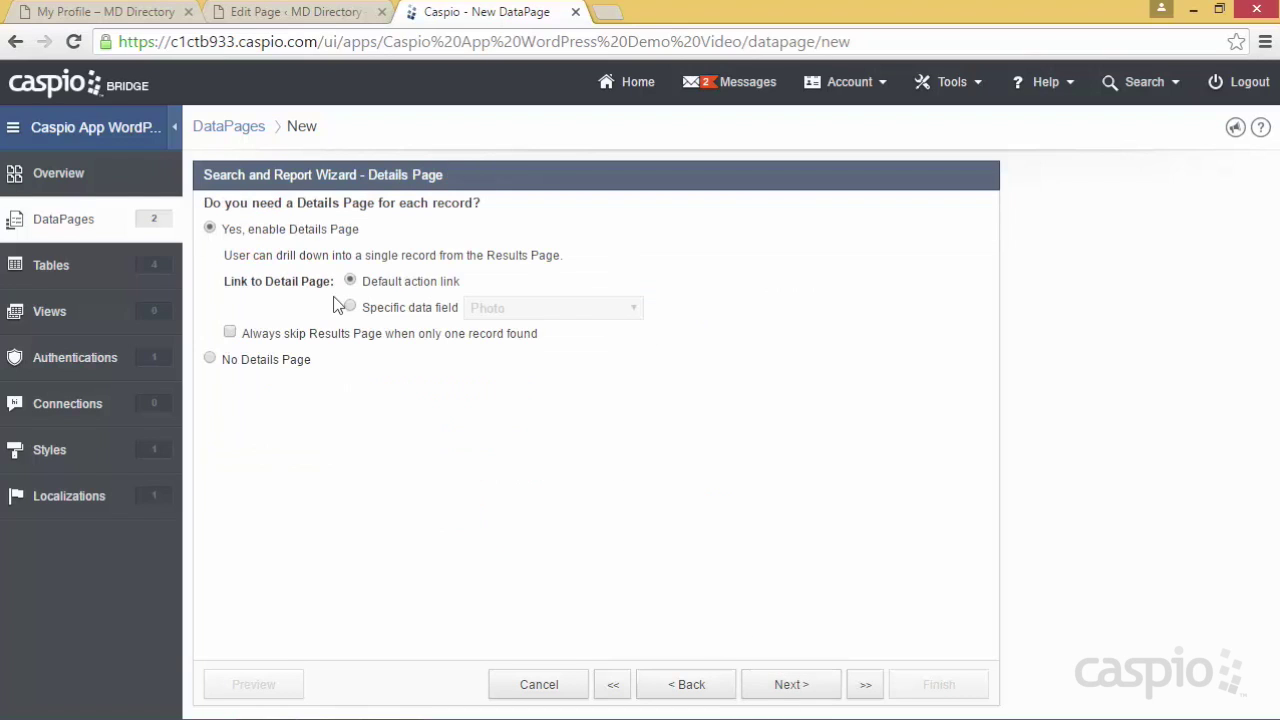
click(795, 686)
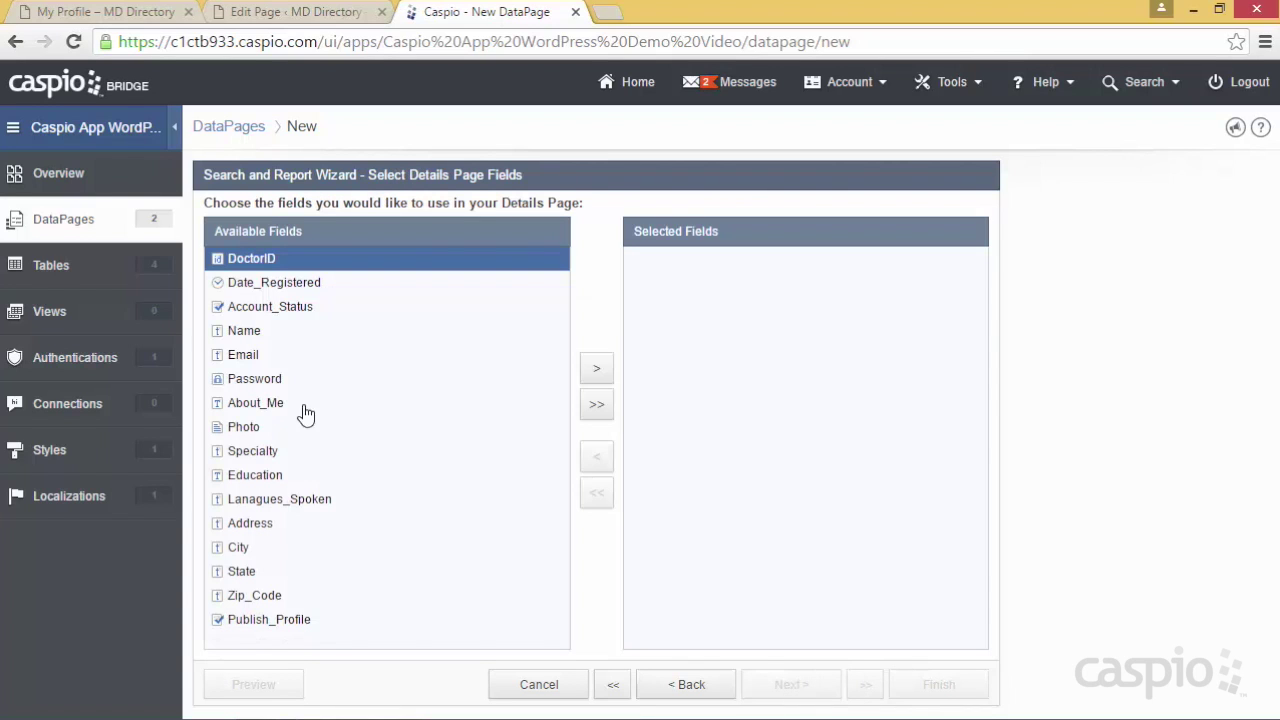
Add Photo, Name, Email, About_Me, profile fields, Address, City, State and Zip_Code to the Details page
click(264, 430)
click(597, 369)
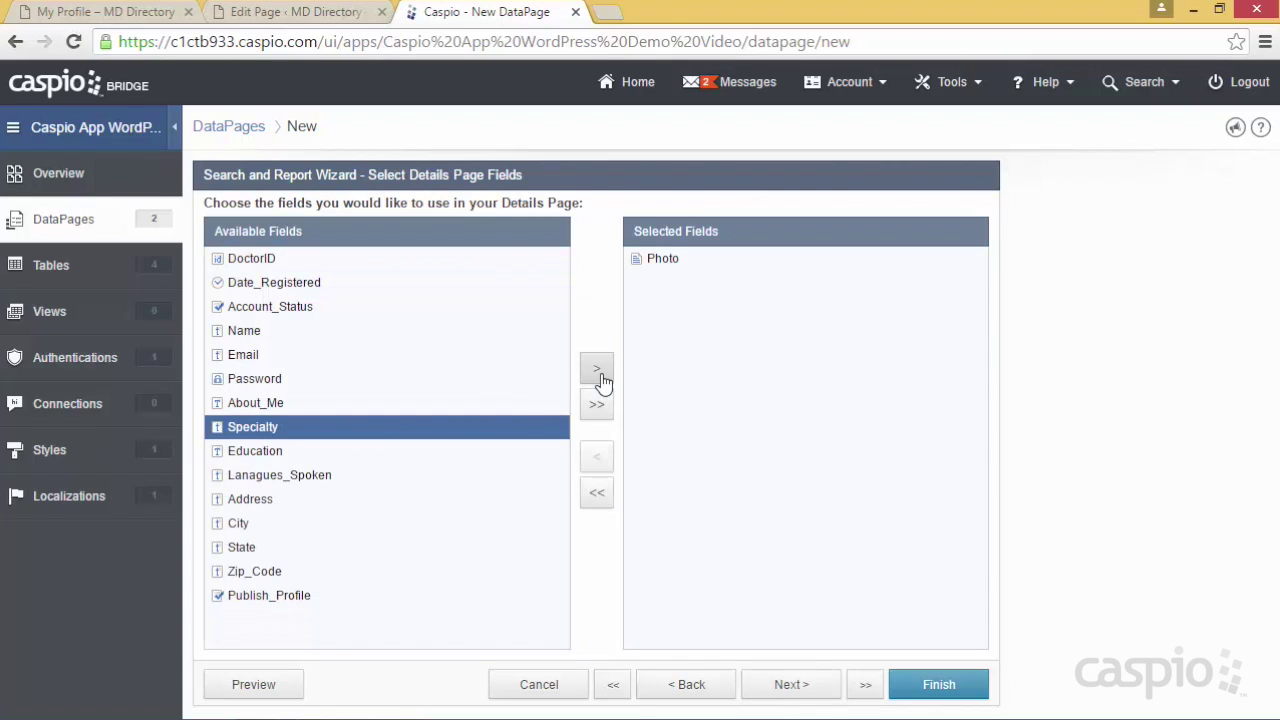
click(270, 332)
click(596, 368)
click(278, 358)
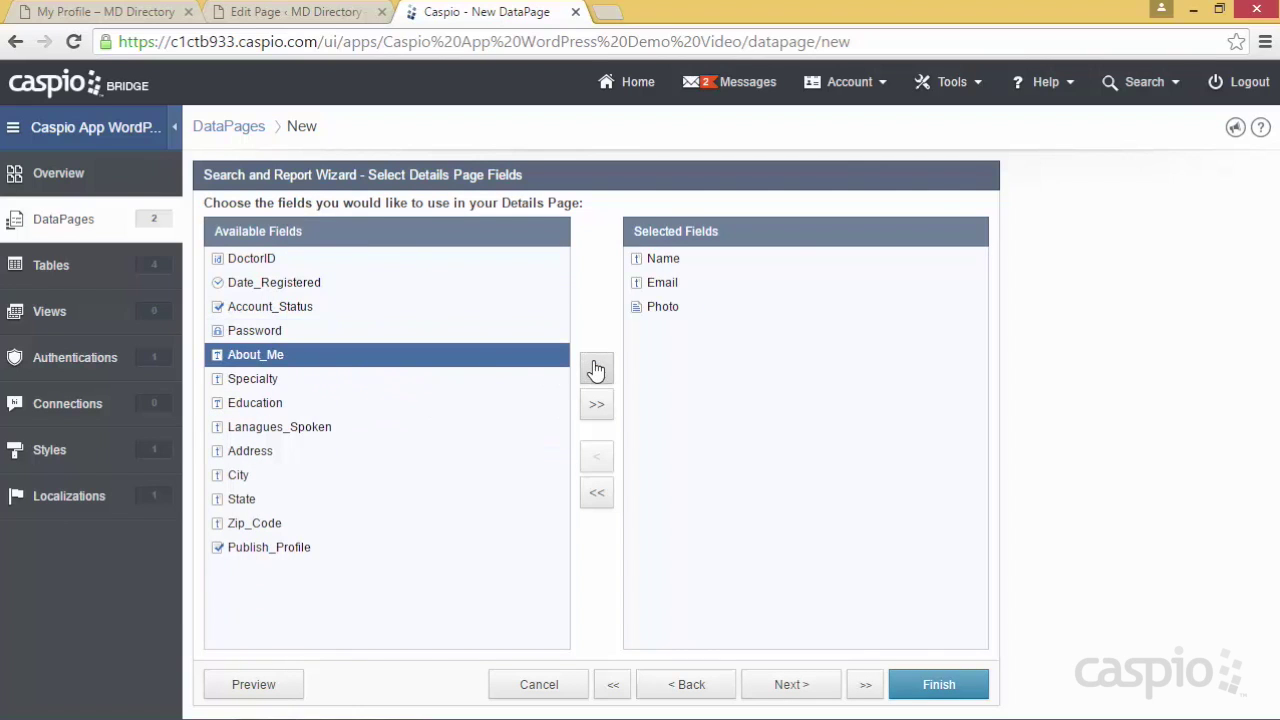
click(596, 368)
click(596, 368)
click(596, 368)
click(596, 370)
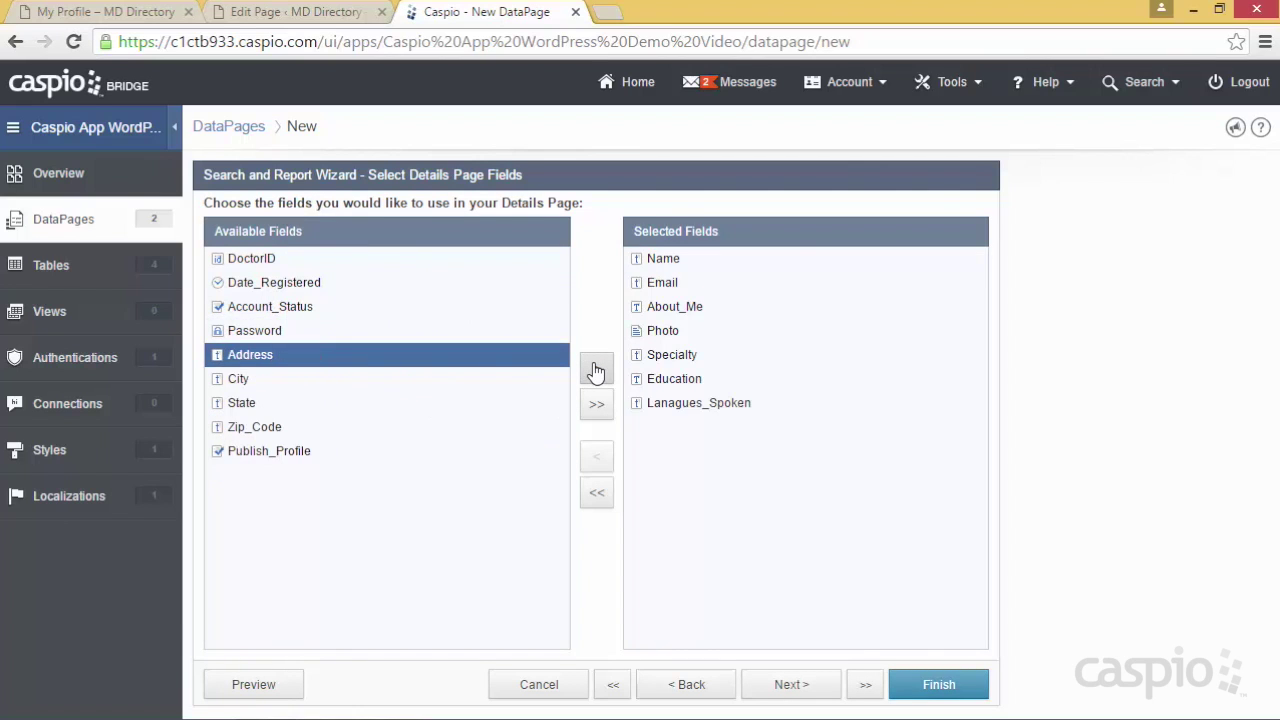
click(596, 370)
click(596, 370)
click(596, 370)
click(596, 370)
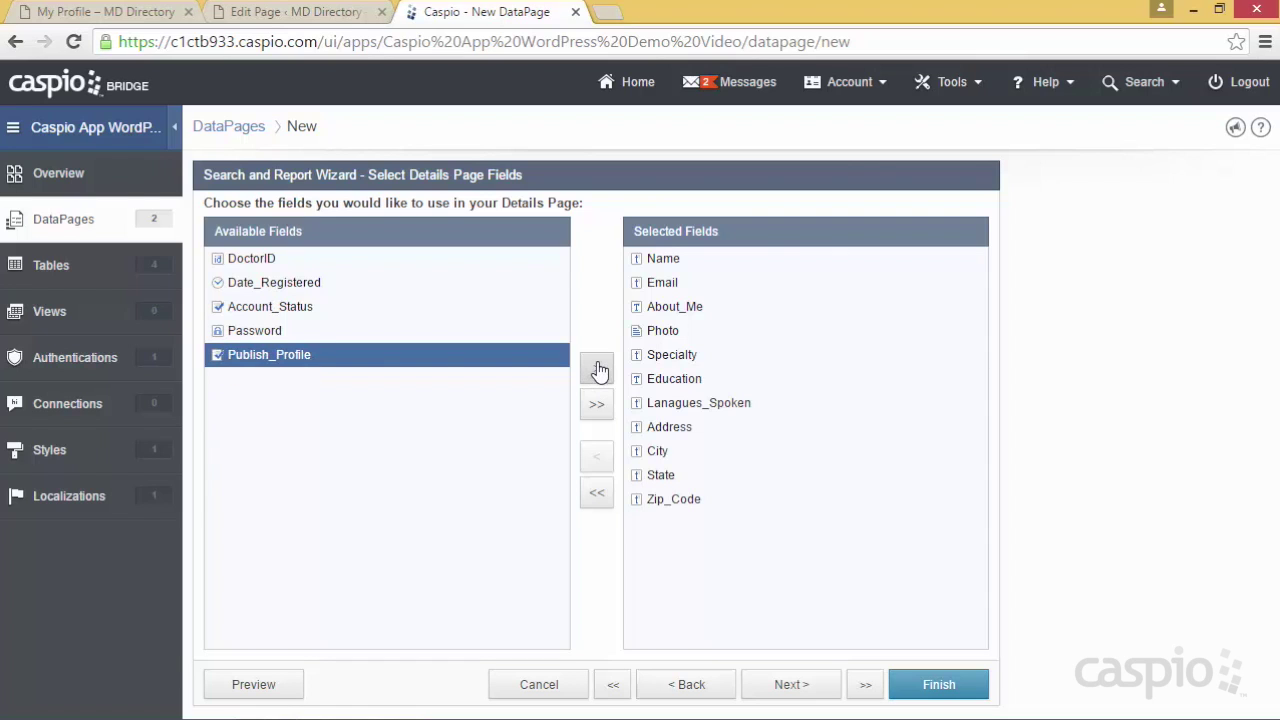
click(791, 685)
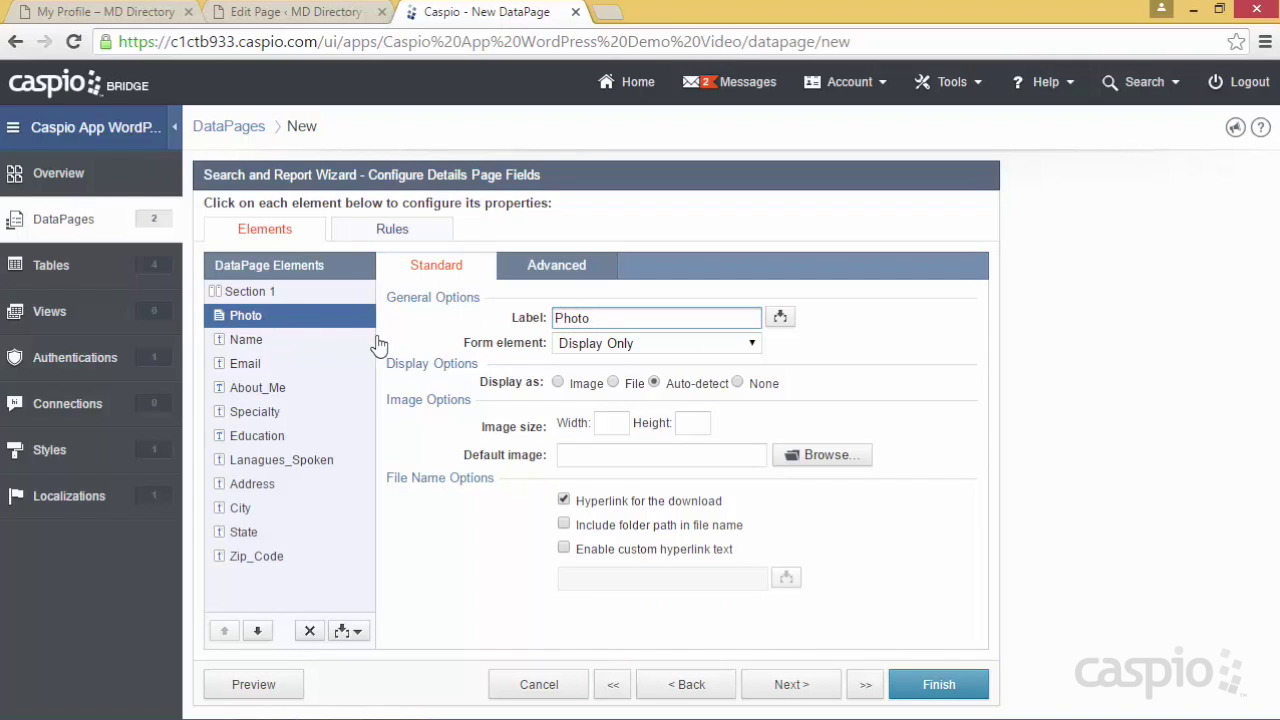
Show the details Photo as a 250-wide image and Email as an Email link, then finish
click(556, 382)
click(613, 422)
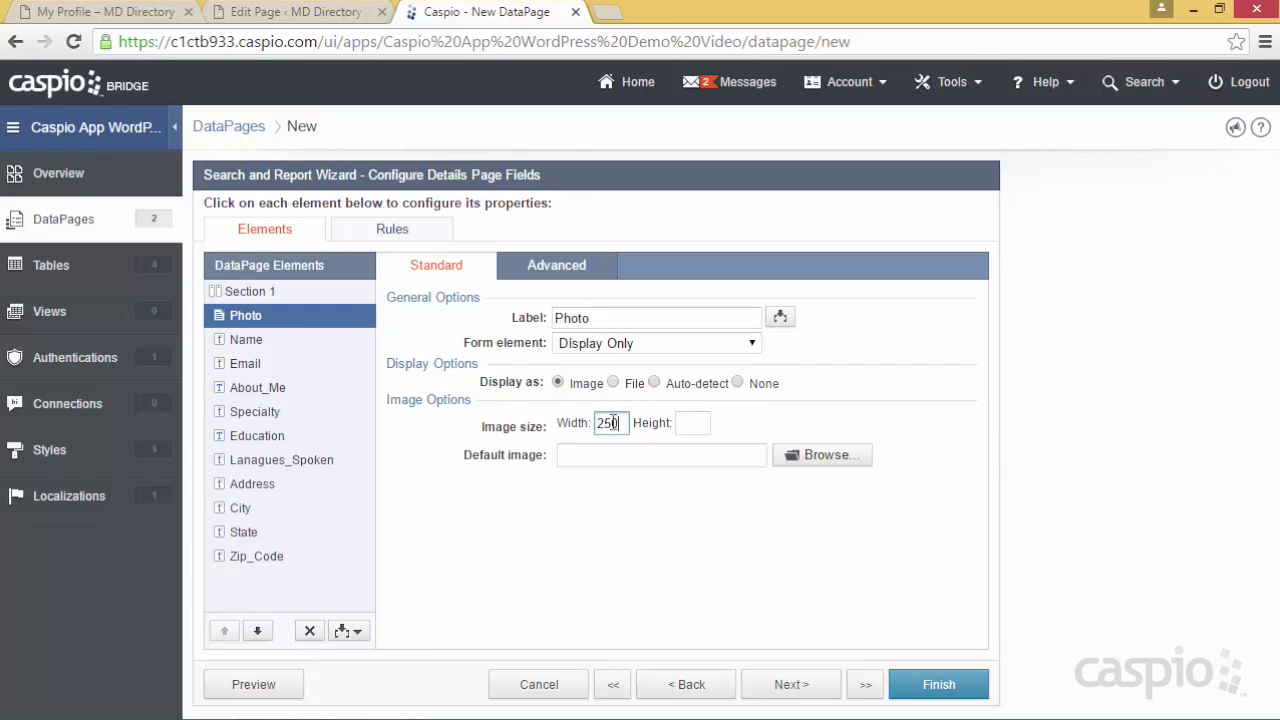
click(262, 364)
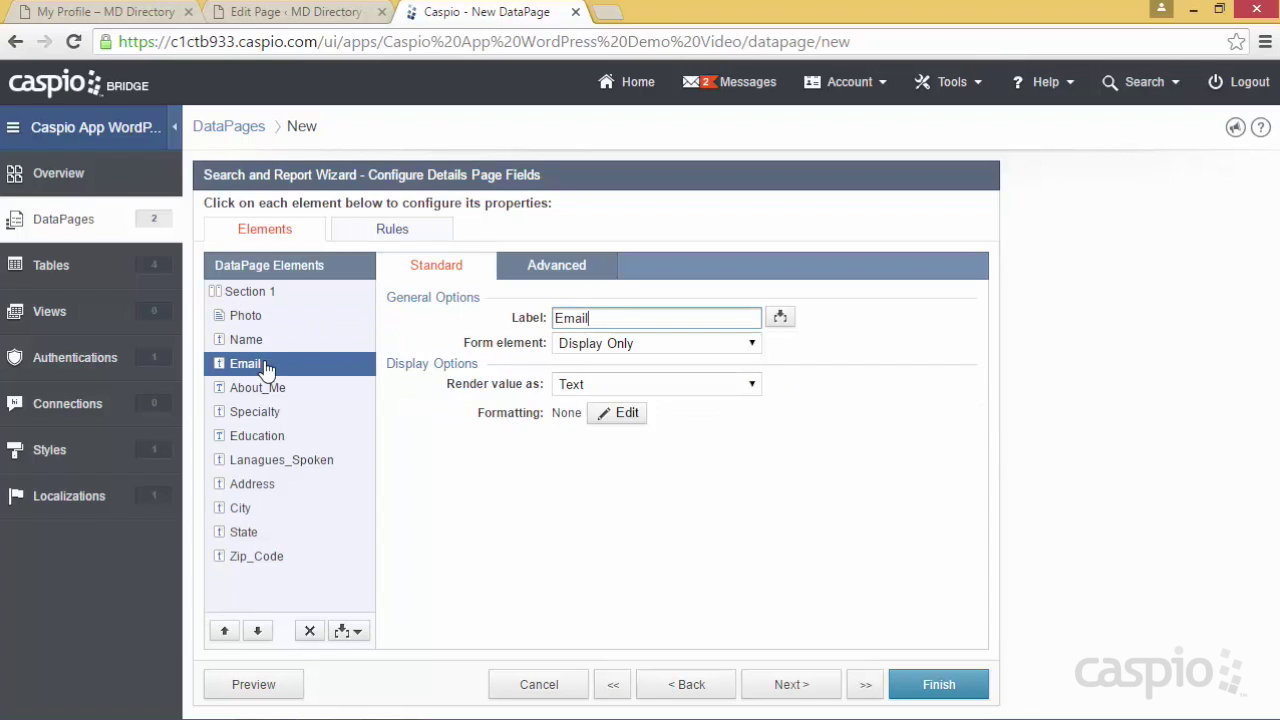
click(608, 384)
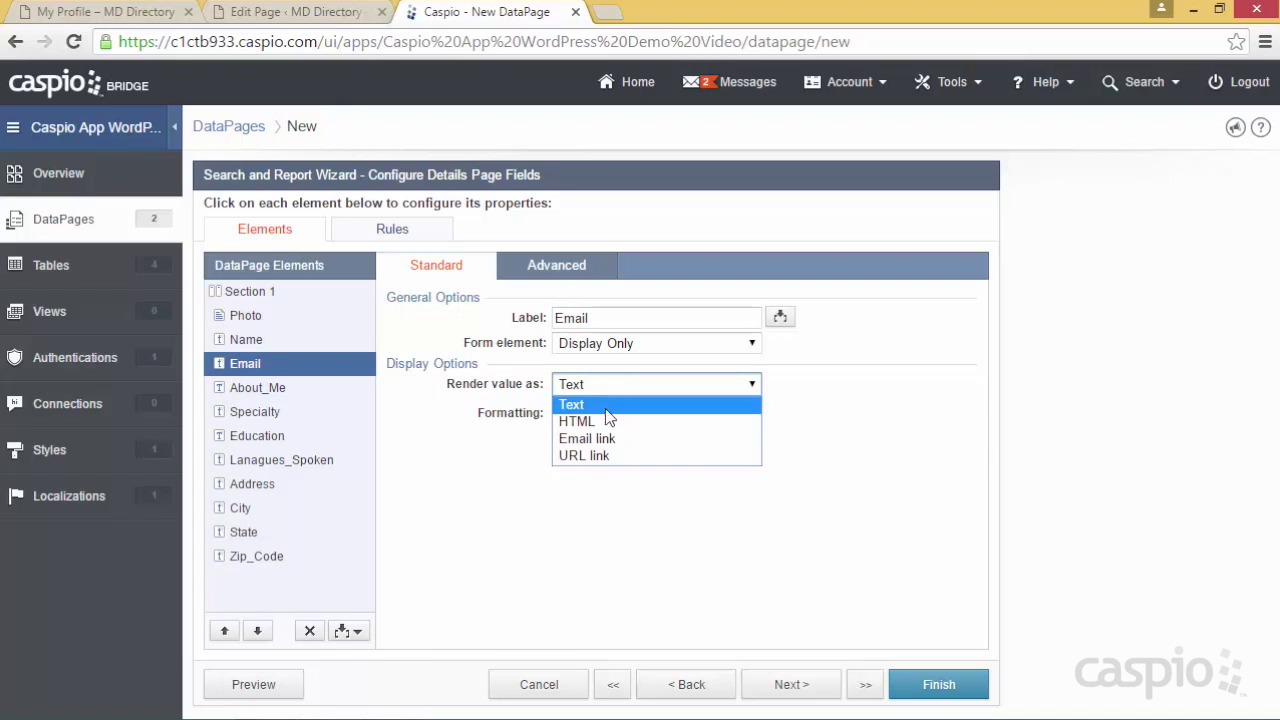
click(604, 442)
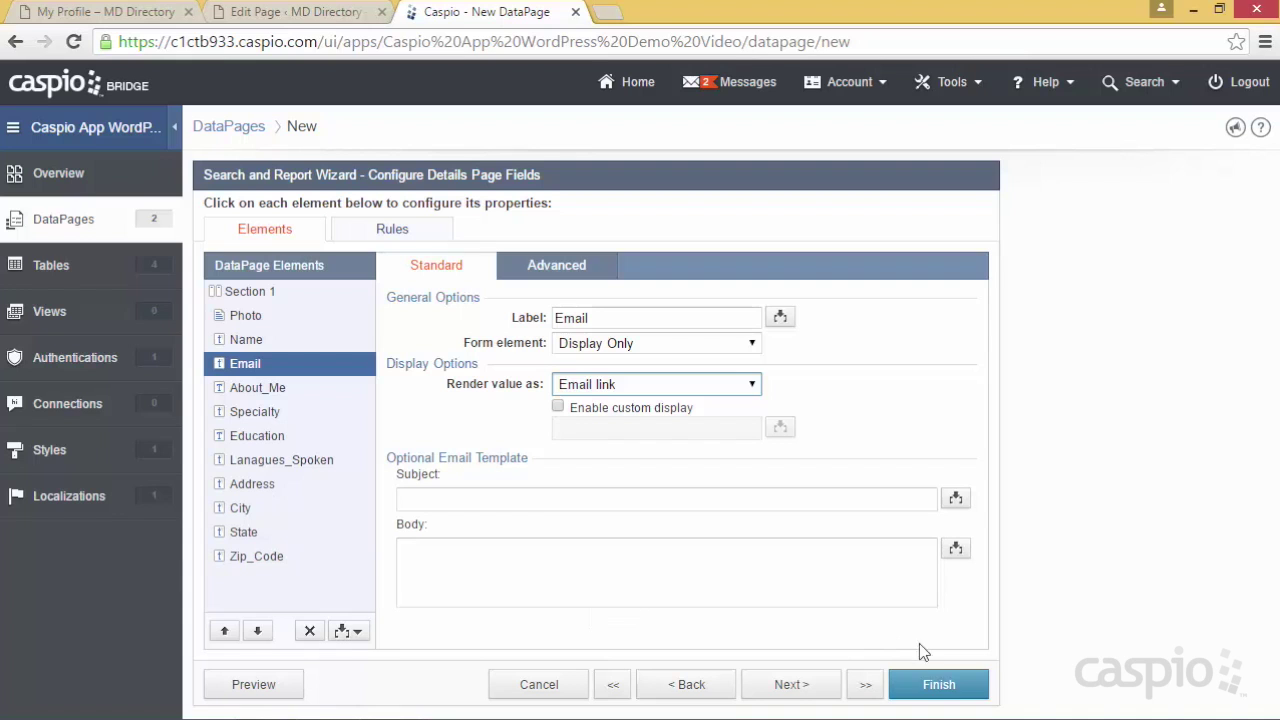
click(940, 684)
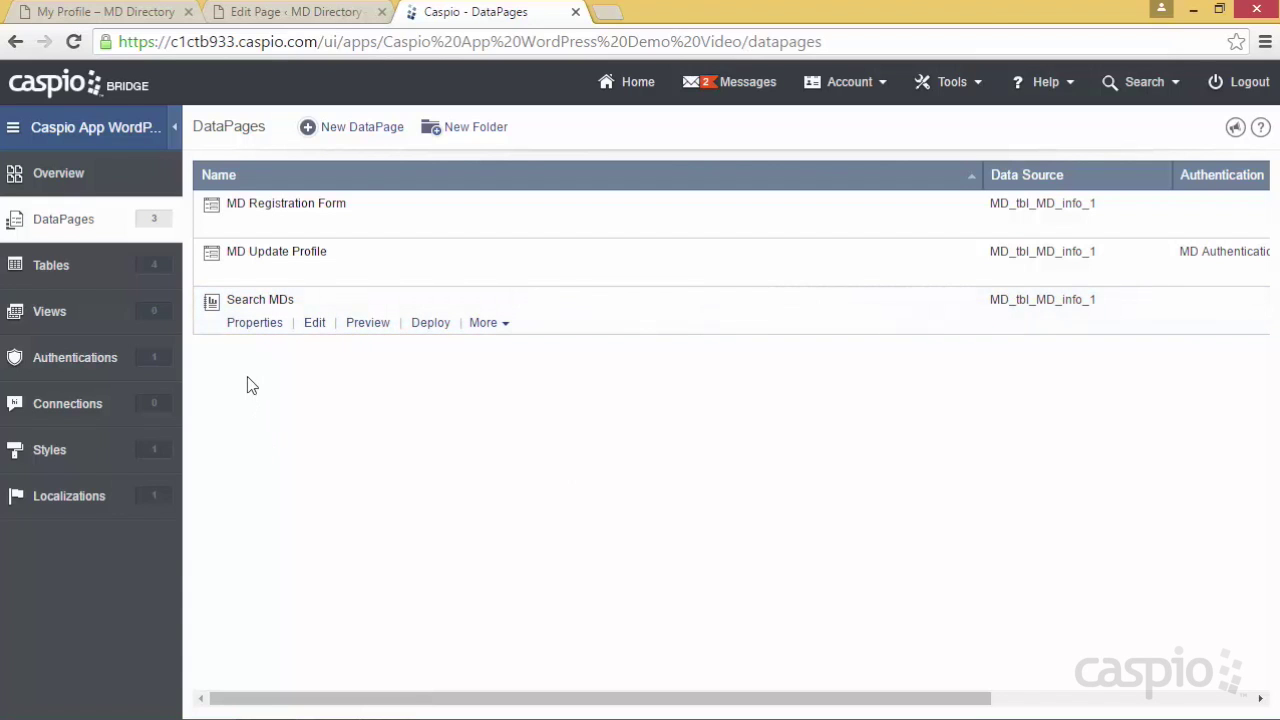
Enable deployment of Search MDs and select its embed code
click(431, 324)
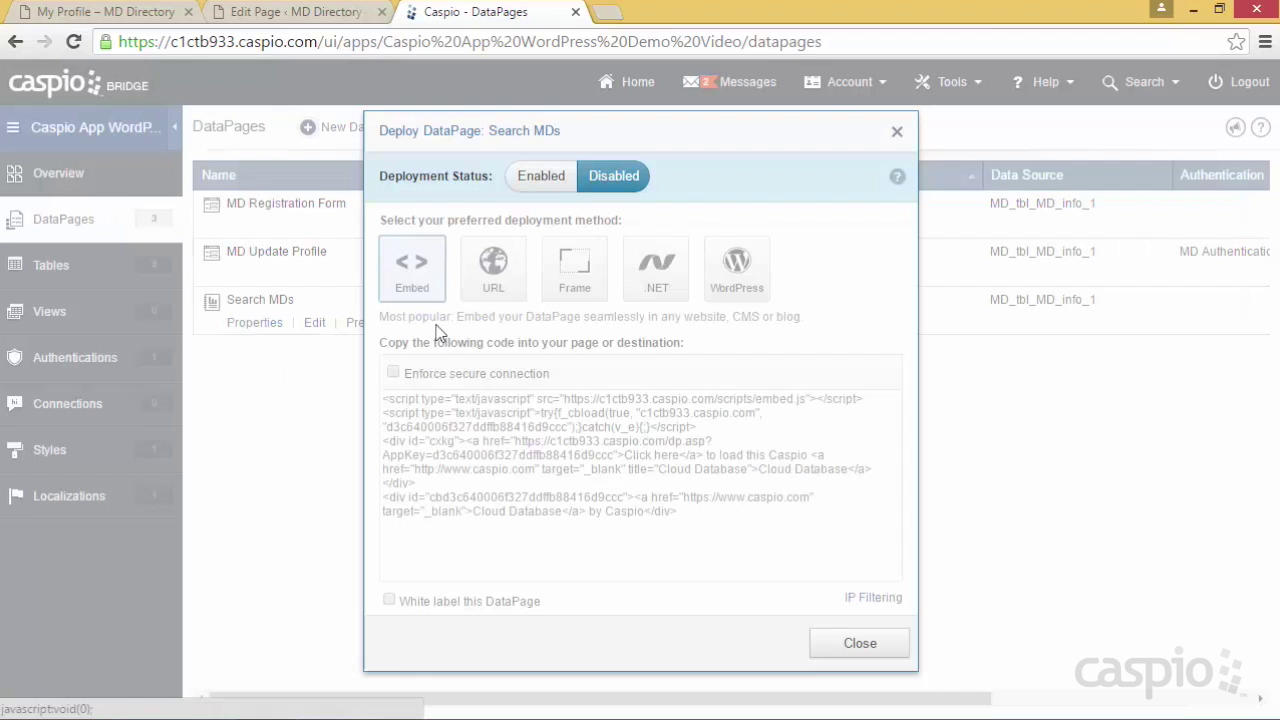
click(541, 176)
click(537, 427)
key(ctrl+c)
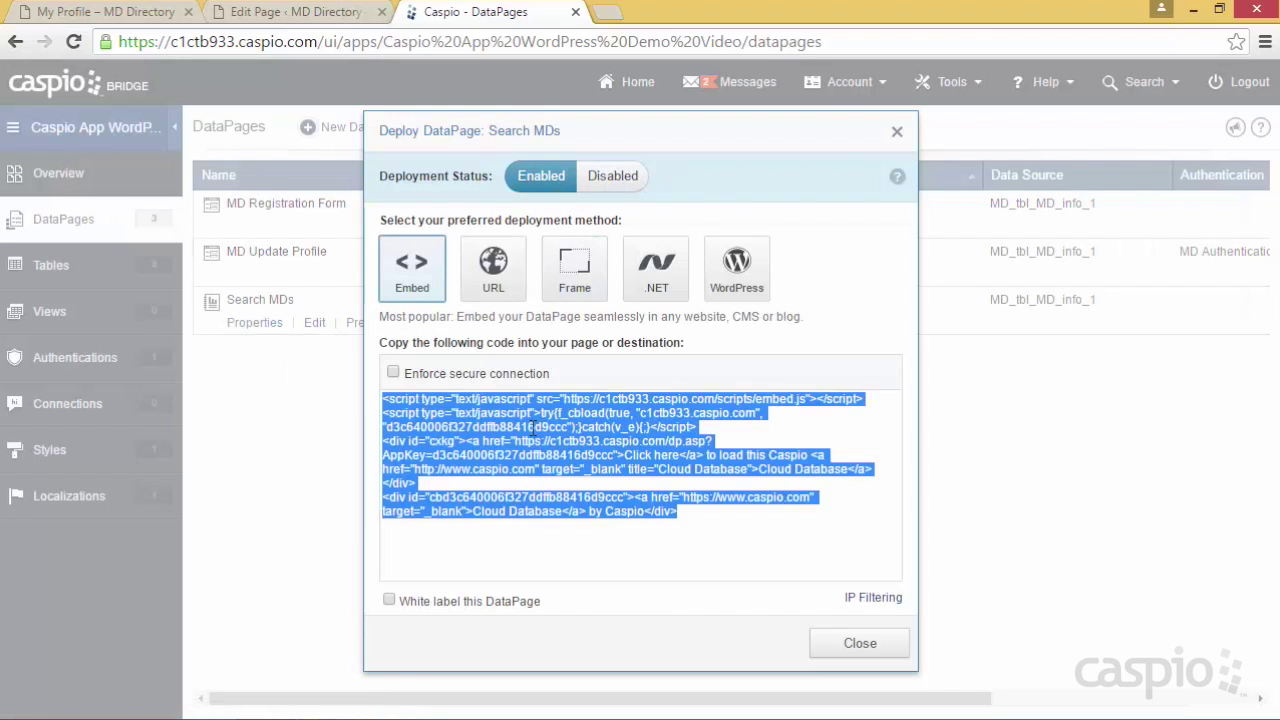
Paste the Search MDs embed code into Find a Doctor, update it, and view the live page
click(283, 12)
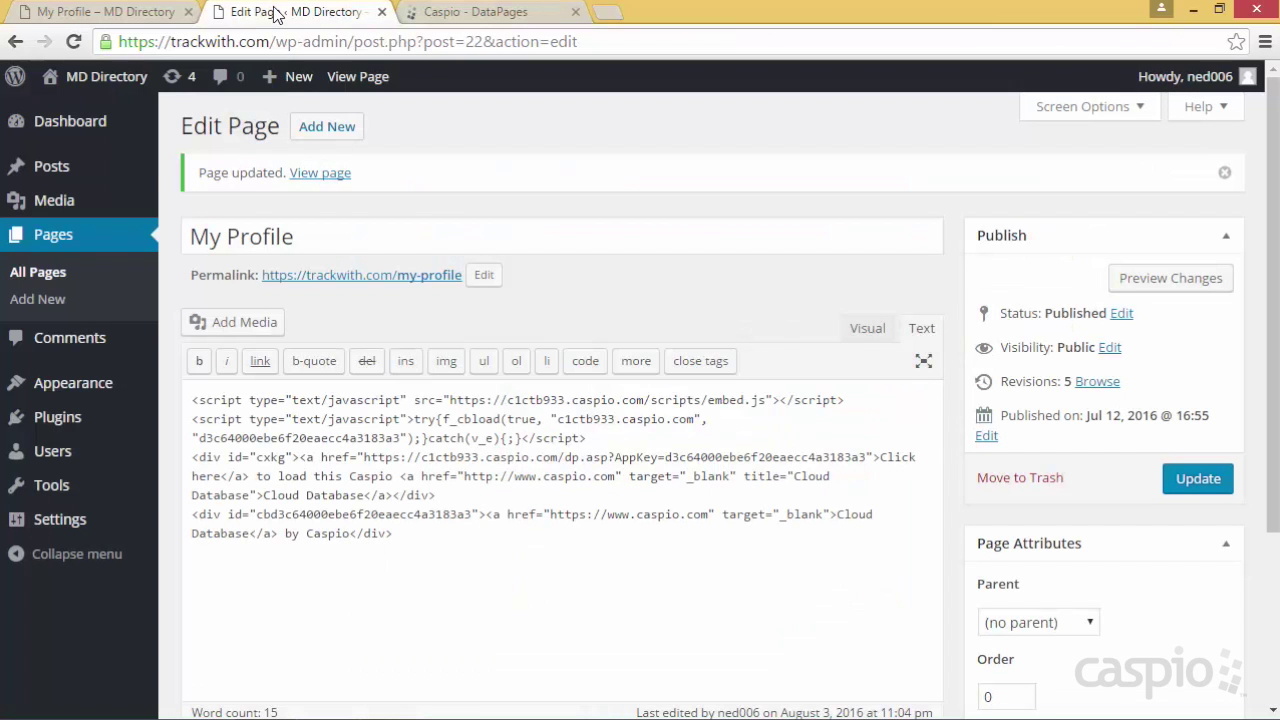
click(53, 240)
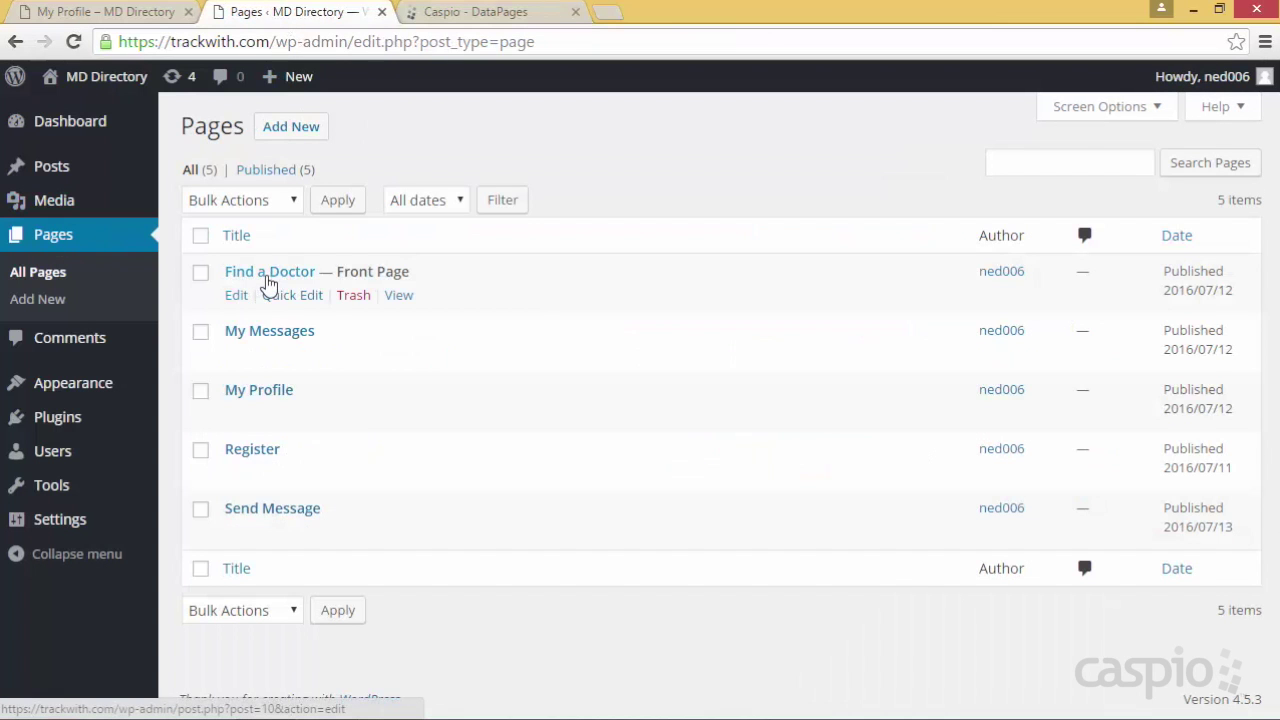
click(236, 297)
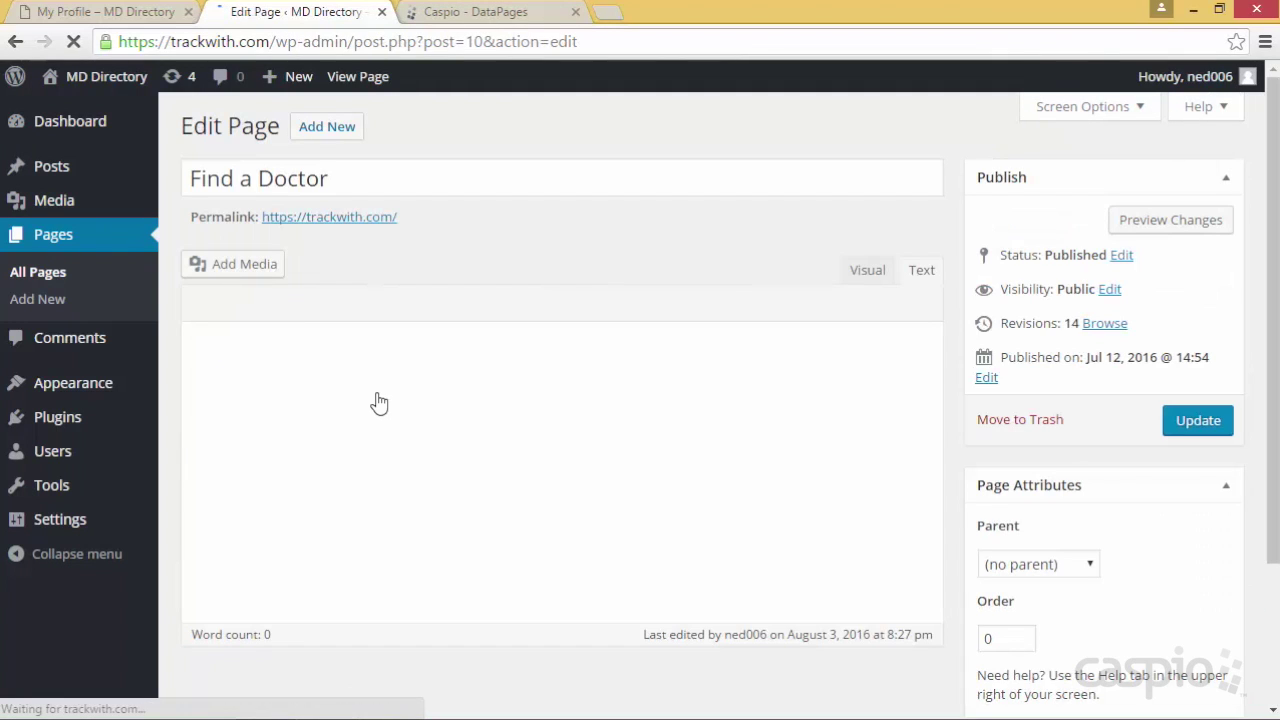
click(354, 374)
key(ctrl+v)
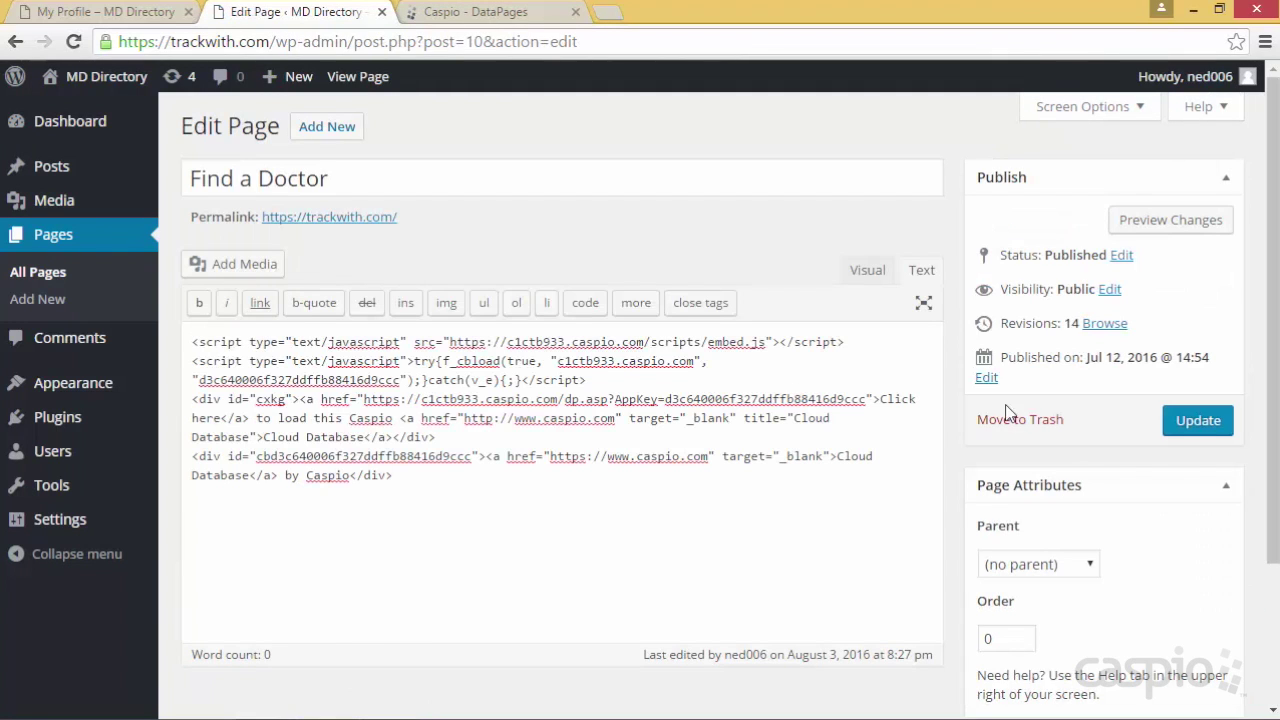
click(1197, 421)
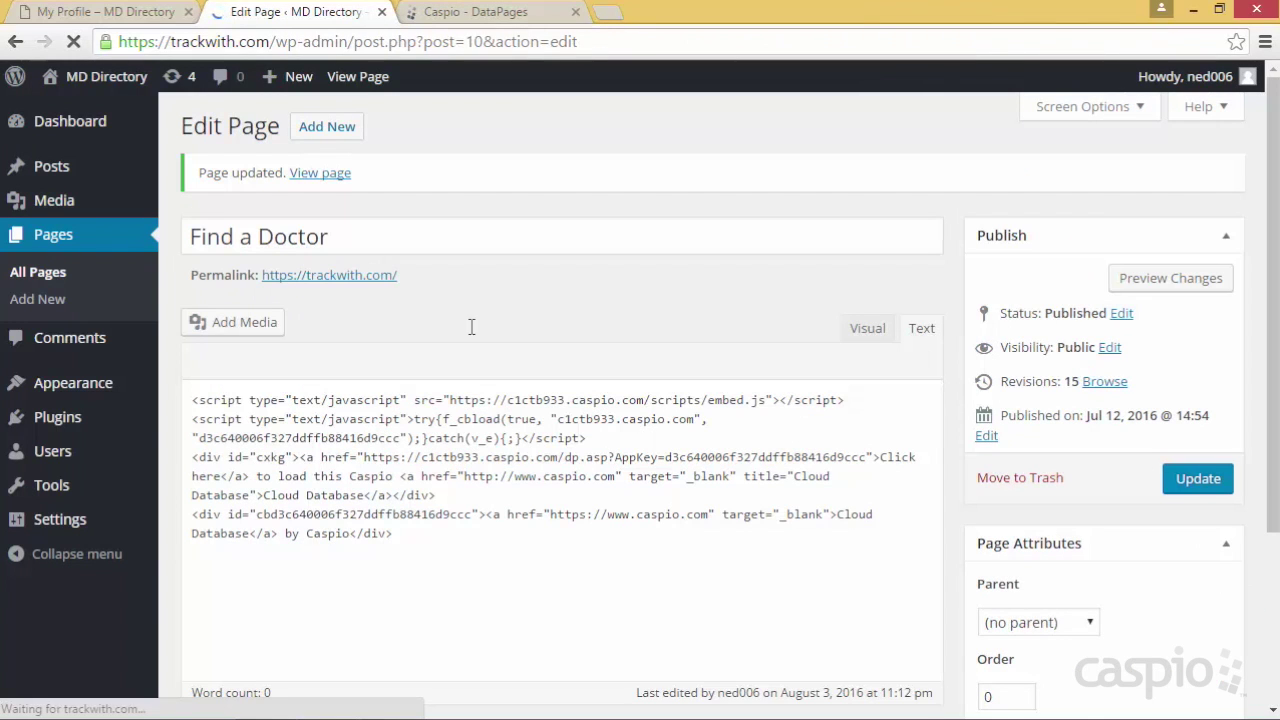
click(103, 14)
click(189, 272)
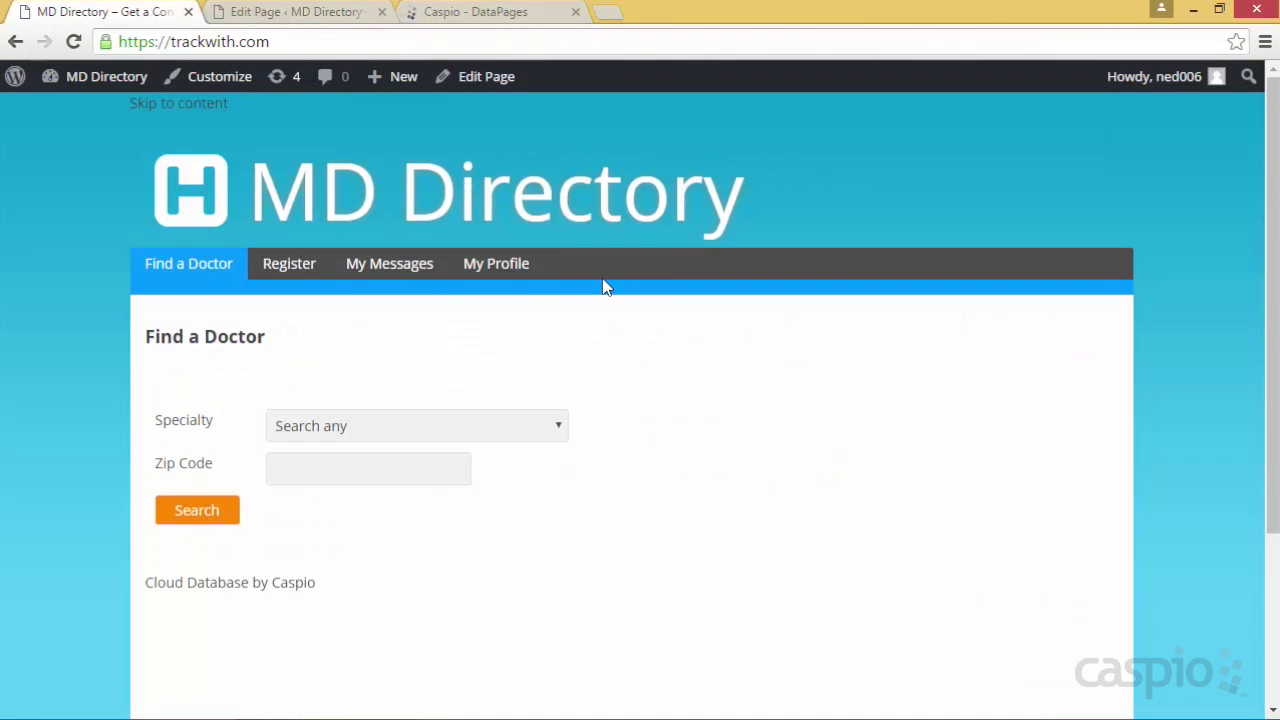
Run a Find a Doctor search with the specialty left at Search any
click(501, 425)
click(634, 430)
click(203, 518)
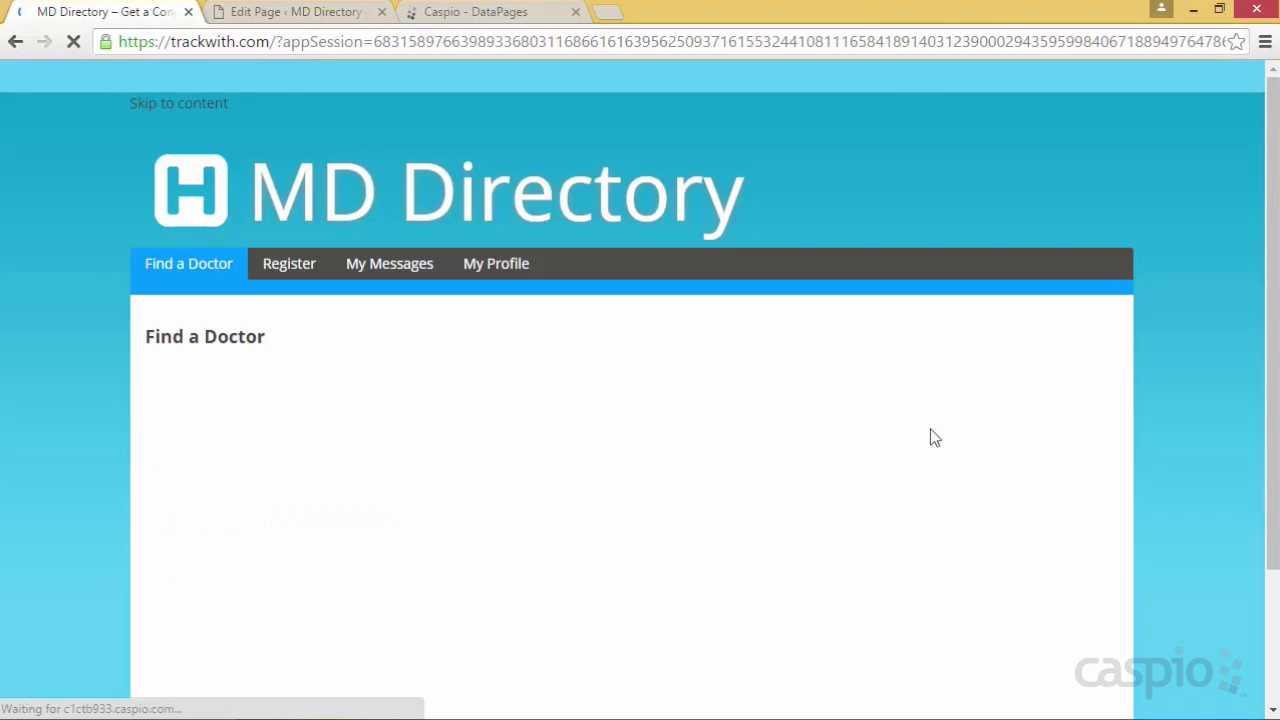
scroll(1187, 376, down, 2)
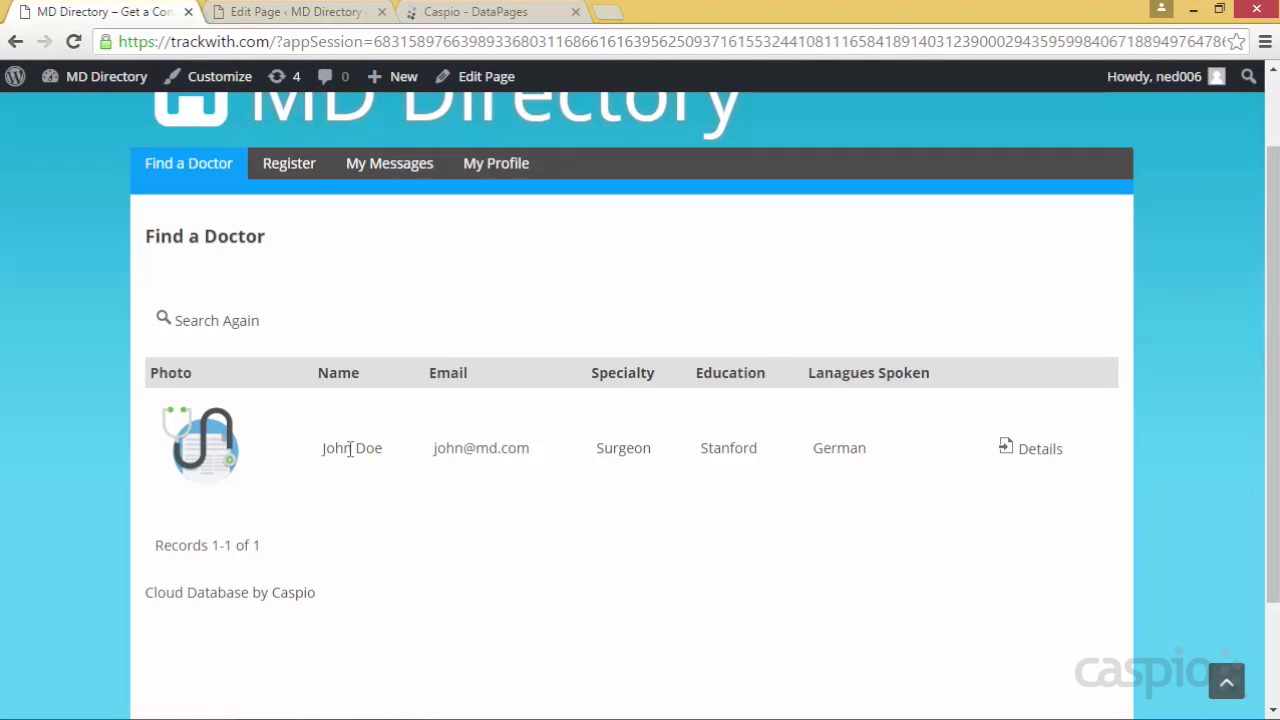
Open the found doctor's full details page and scroll through it
click(1050, 455)
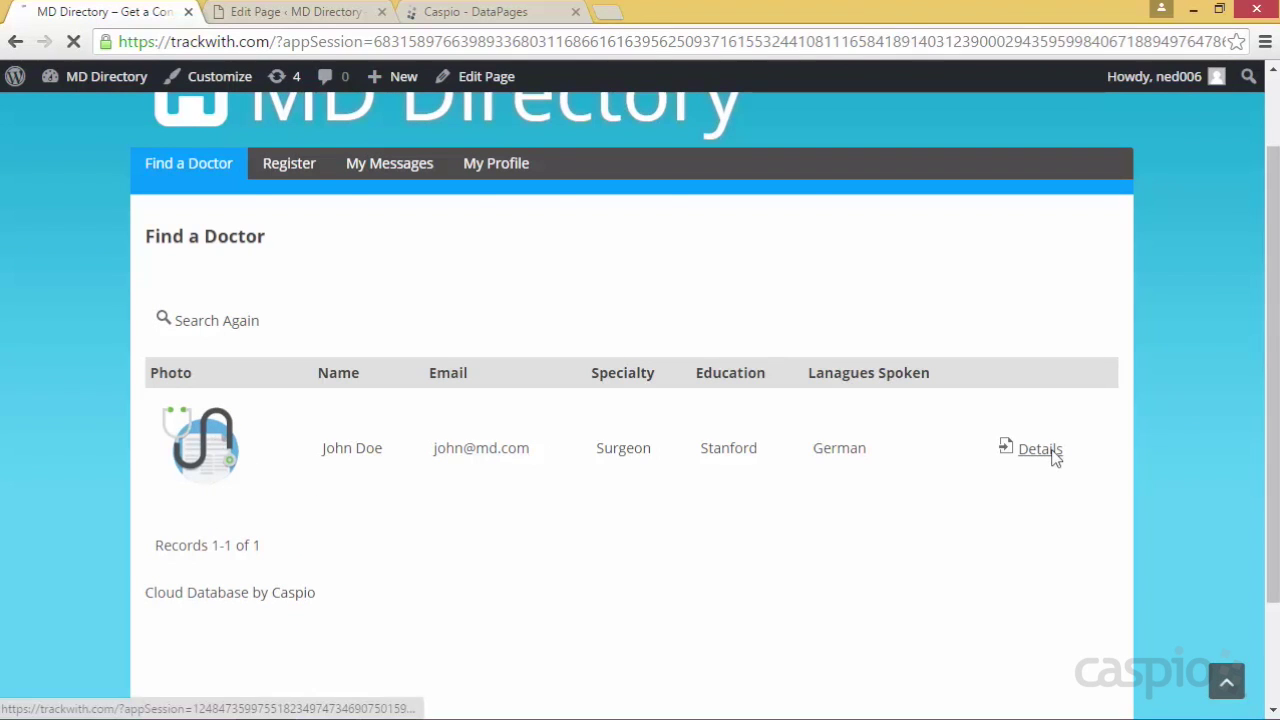
scroll(1128, 343, down, 3)
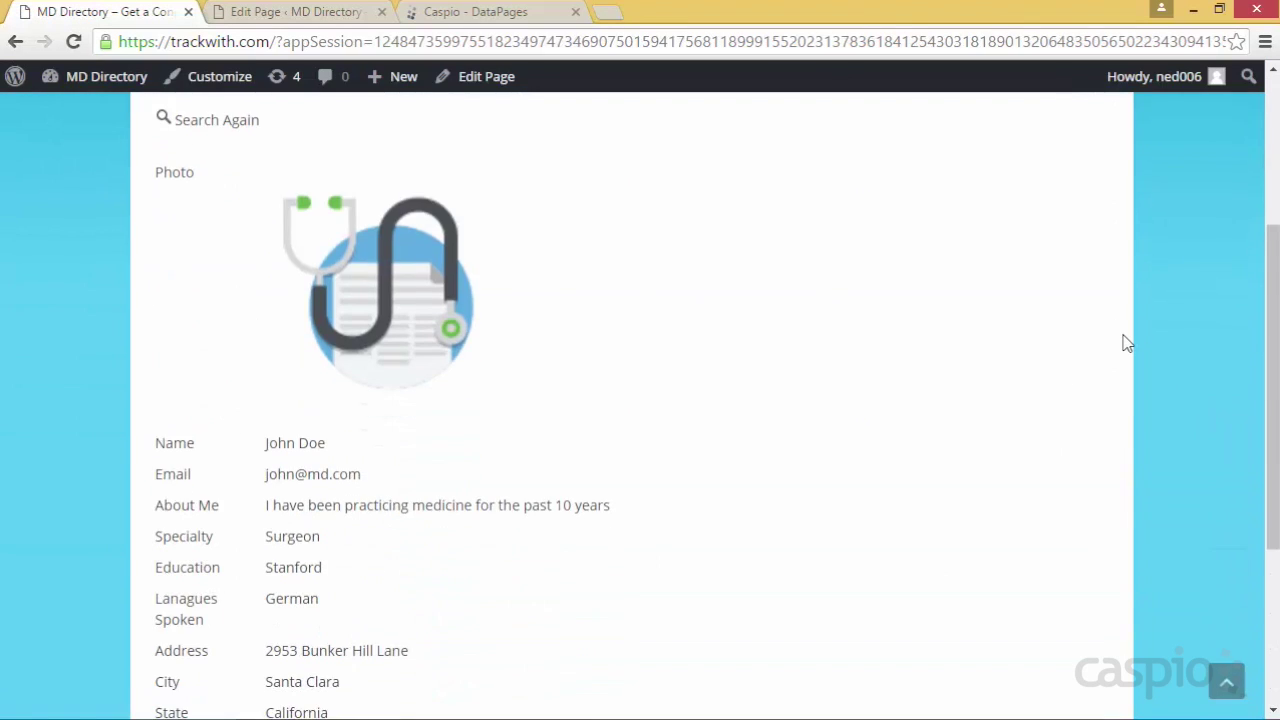
scroll(1128, 343, down, 2)
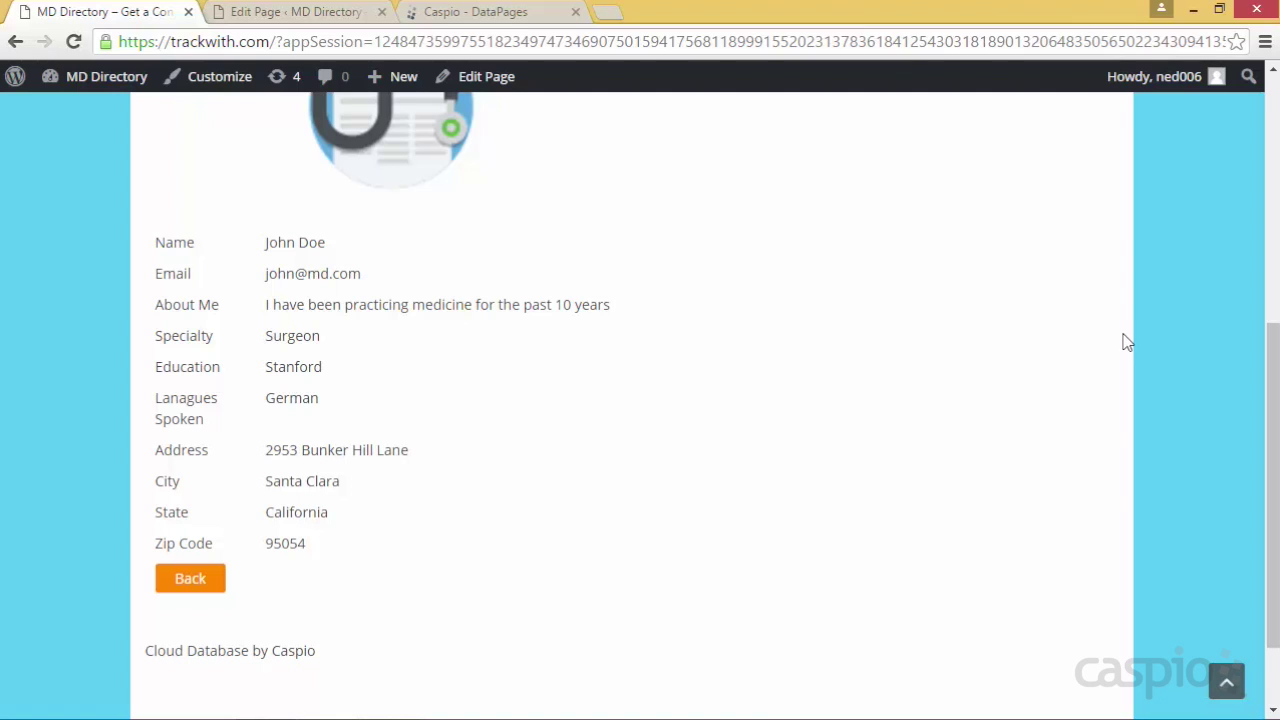
scroll(983, 405, up, 3)
scroll(983, 405, up, 2)
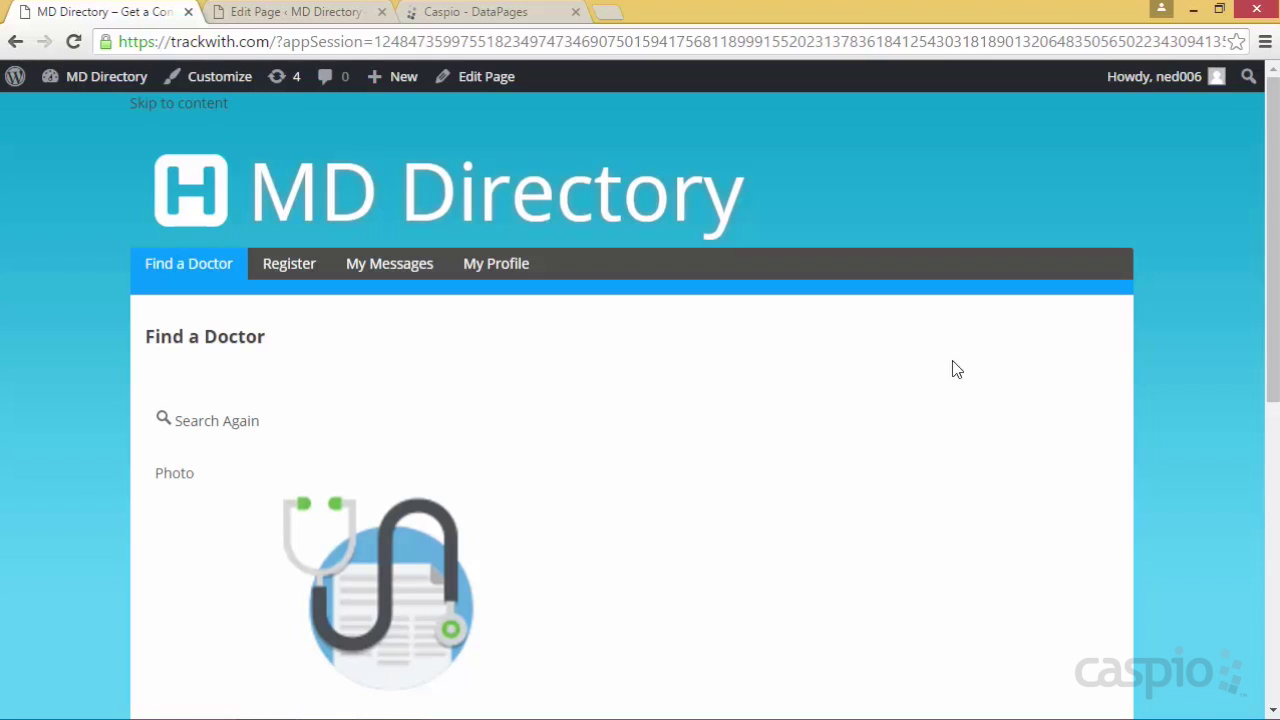
click(490, 20)
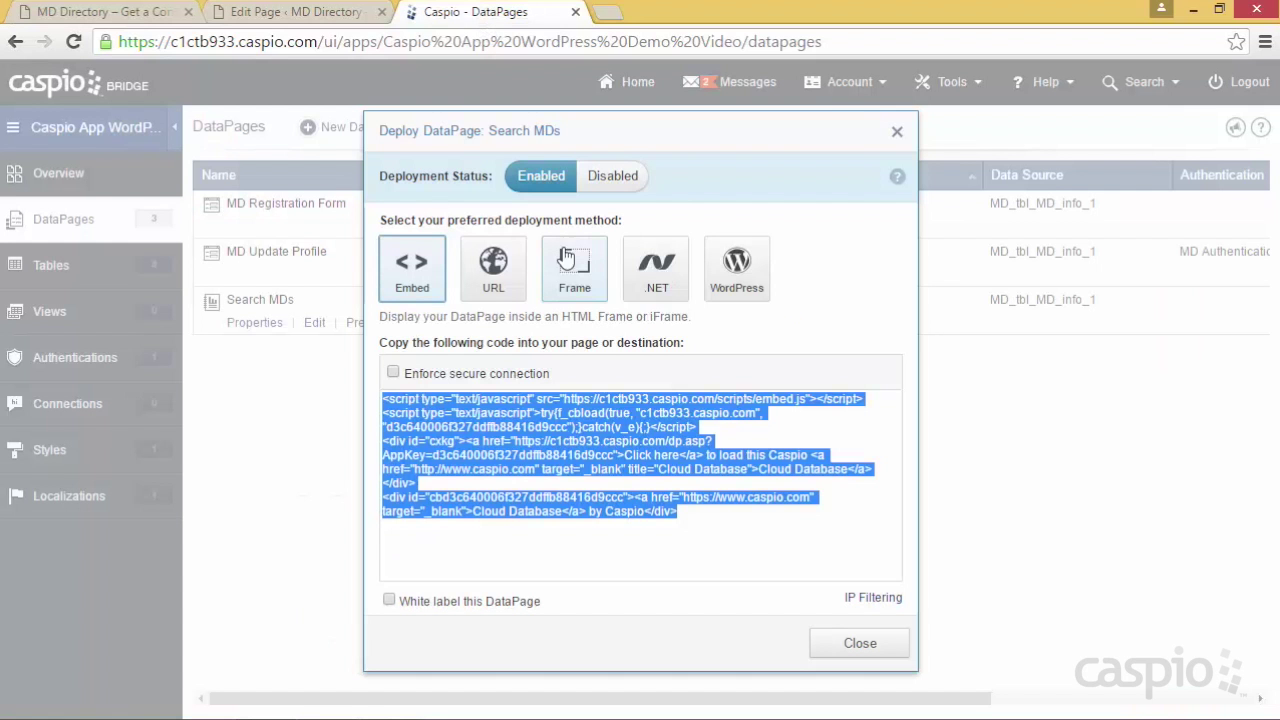
Close the Search MDs deployment dialog and open a new blank browser tab
click(829, 641)
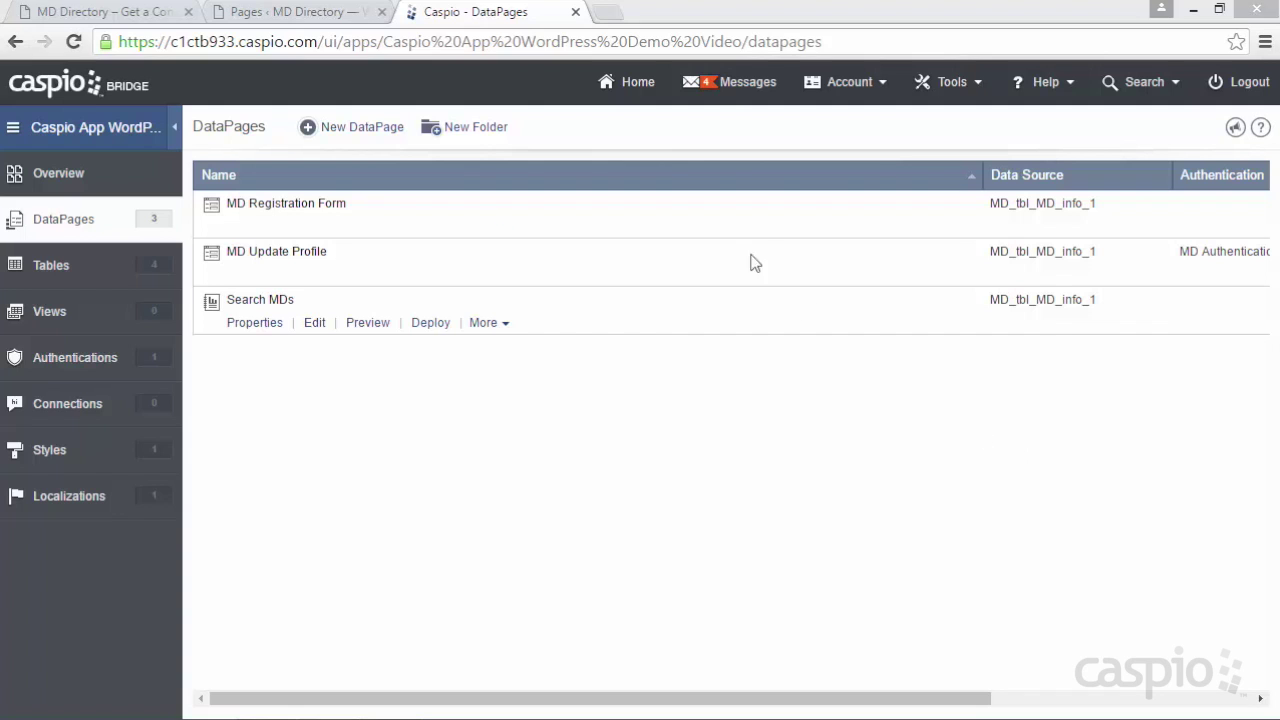
click(607, 18)
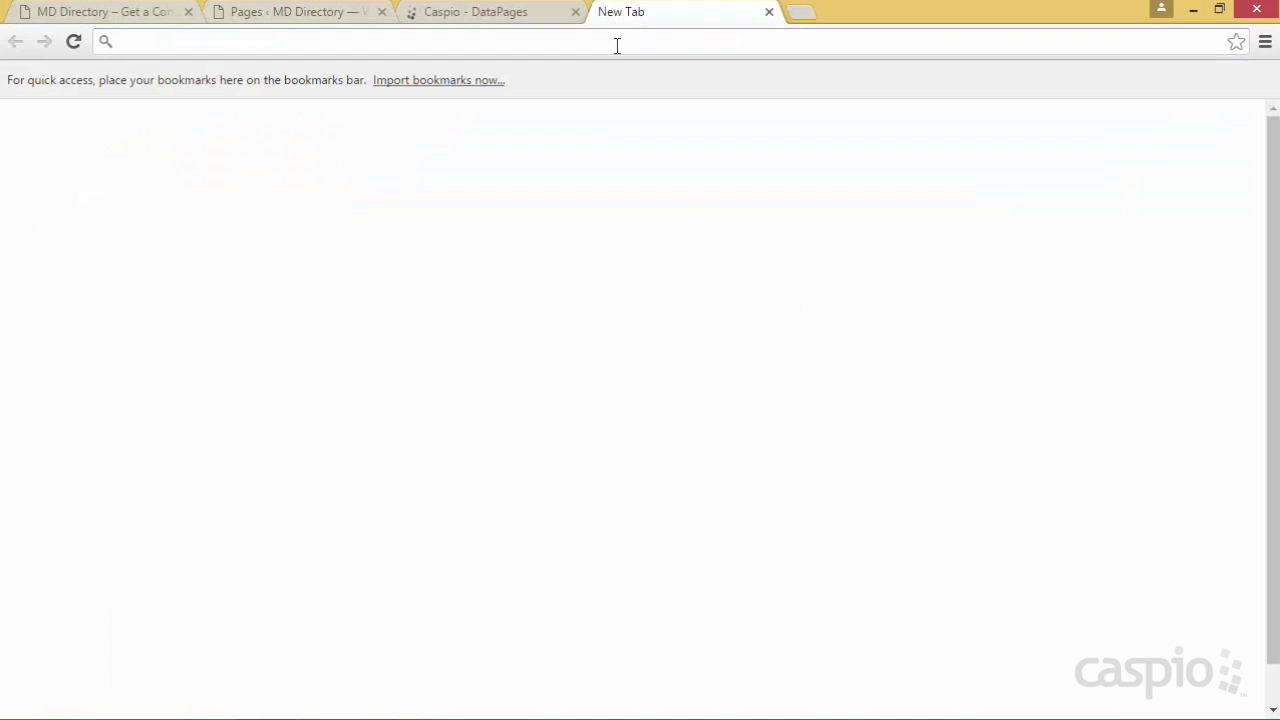
Go to the Caspio help site at howto.caspio.com and search it for 'map mashup'
text(how)
key(Return)
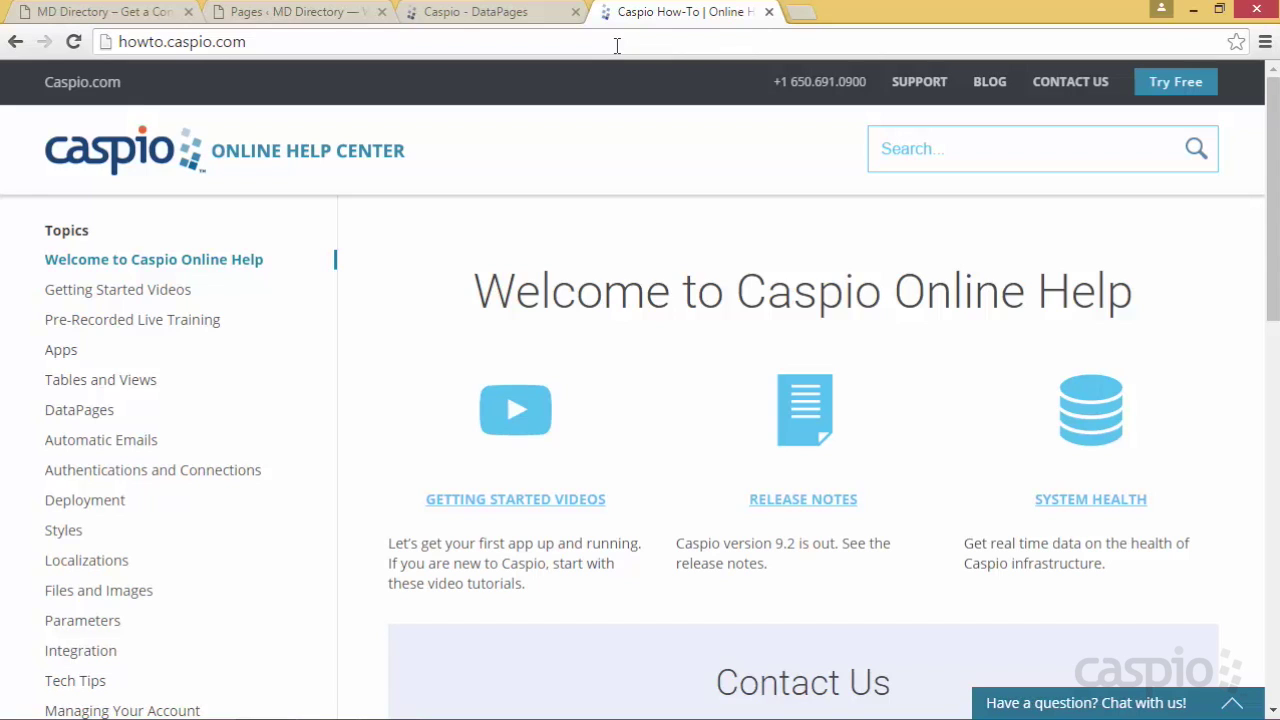
click(969, 153)
text(map mashup)
key(Return)
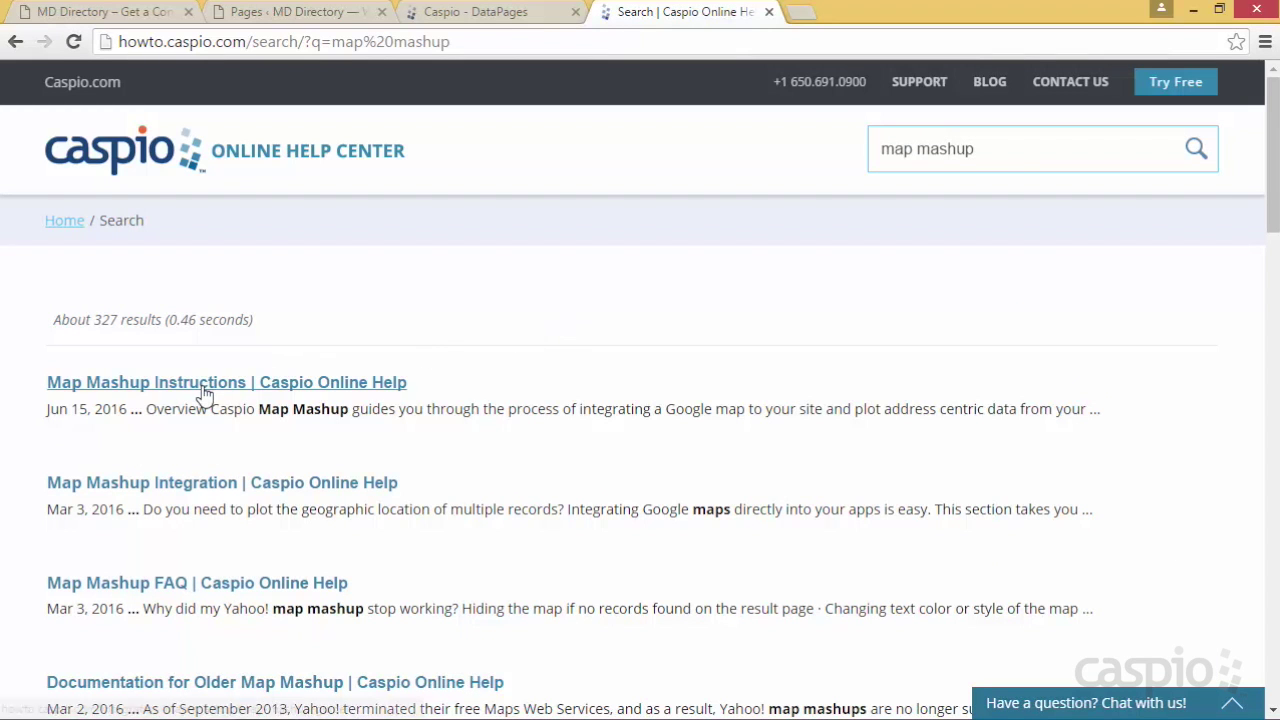
Open the Map Mashup Instructions guide and follow its lib.caspio.com/MapMashup link in step 2
click(285, 386)
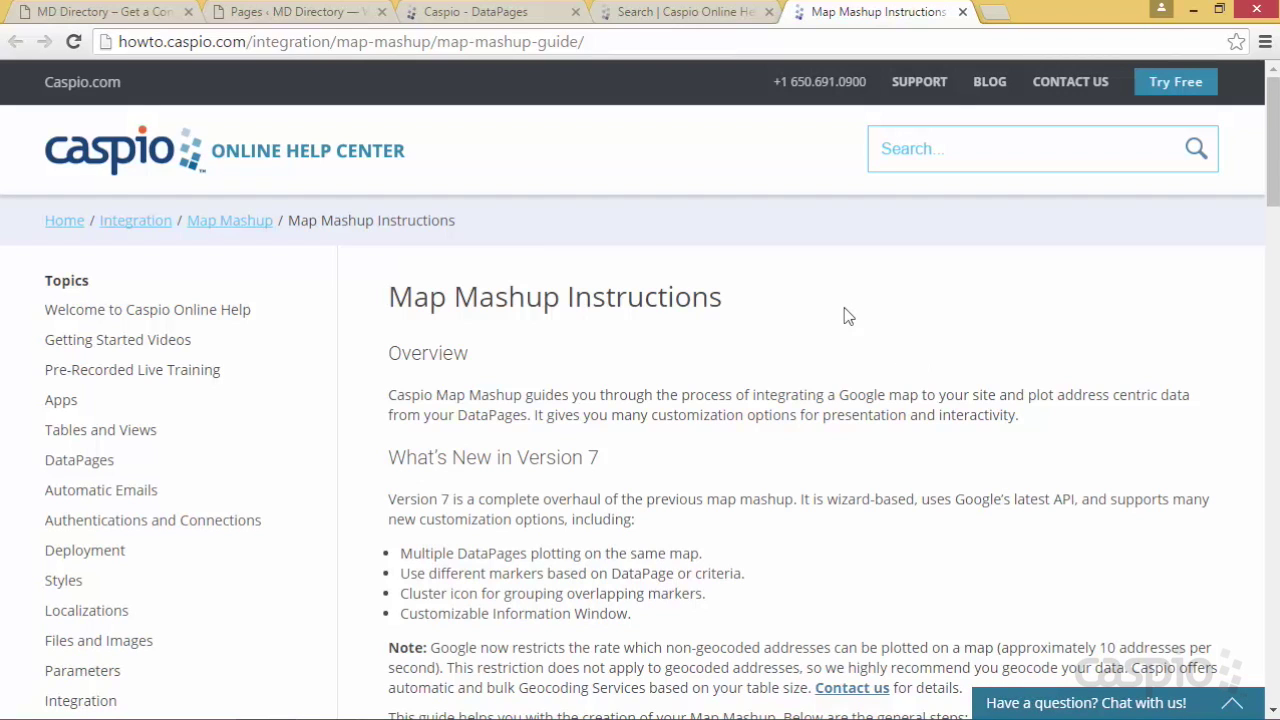
scroll(858, 324, down, 3)
scroll(858, 324, down, 8)
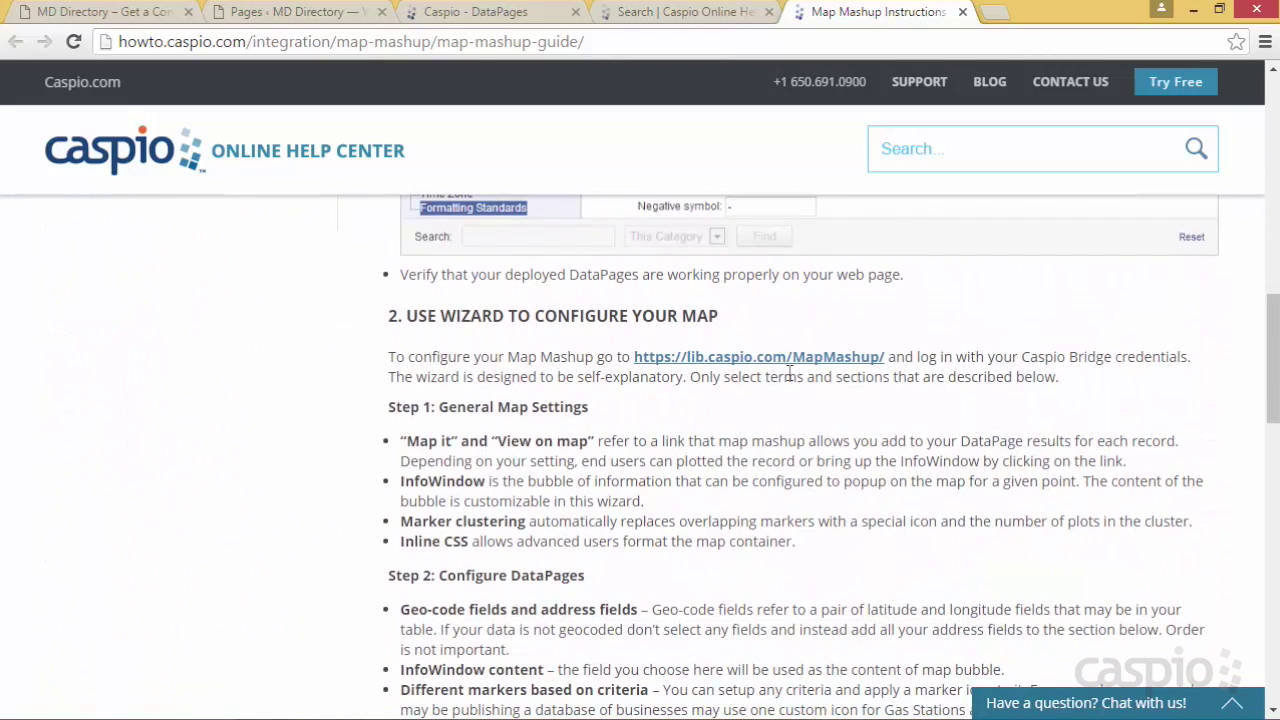
click(775, 360)
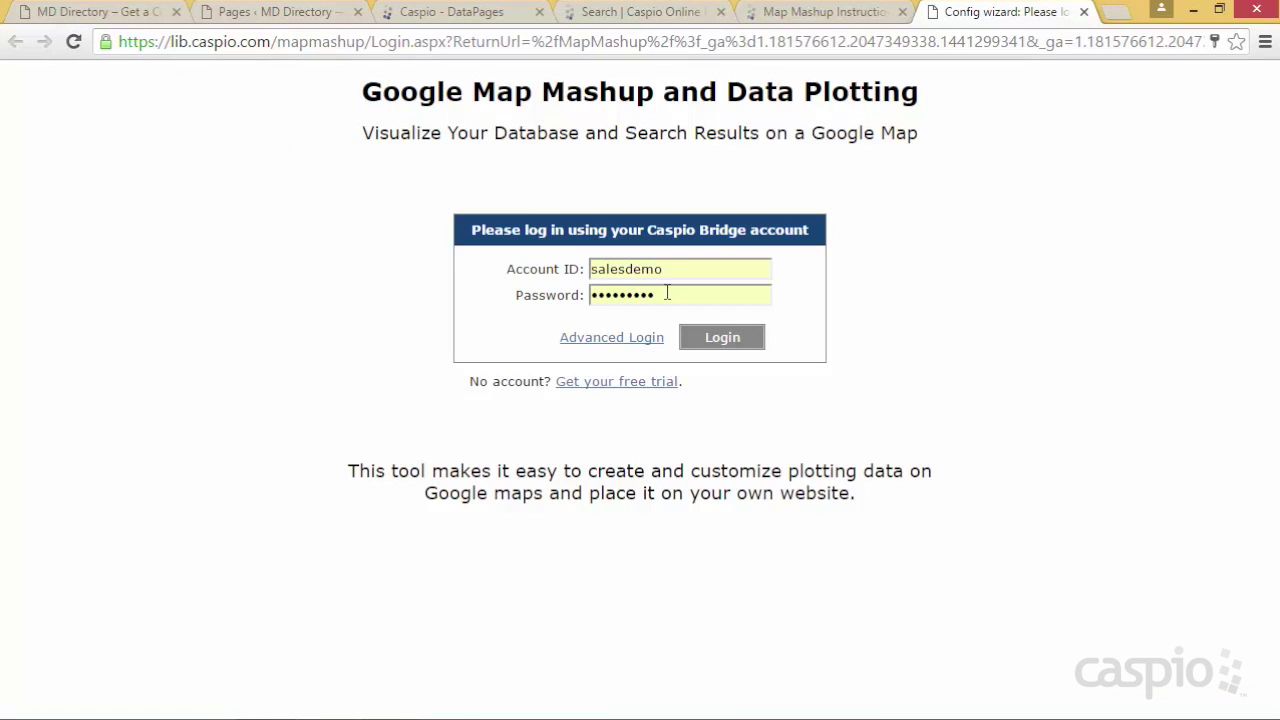
Log in to the Map Mashup wizard and set the map size to 900 by 300 pixels
click(718, 336)
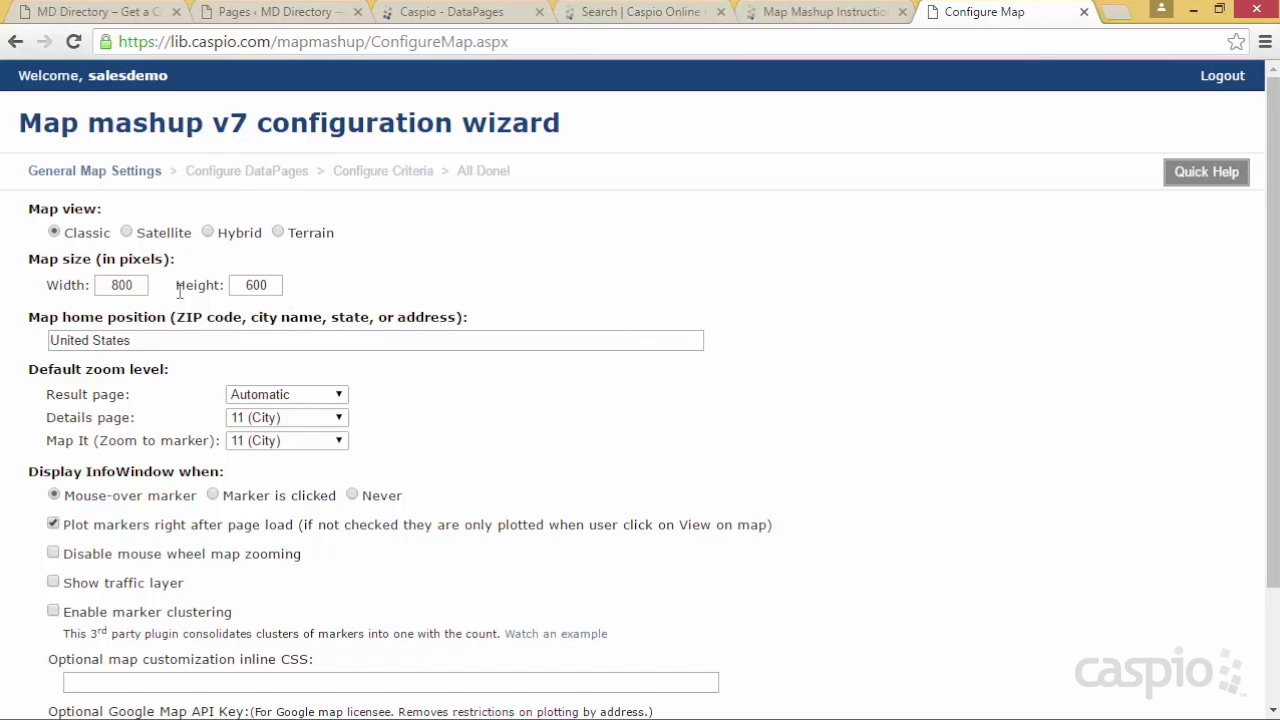
double_click(145, 287)
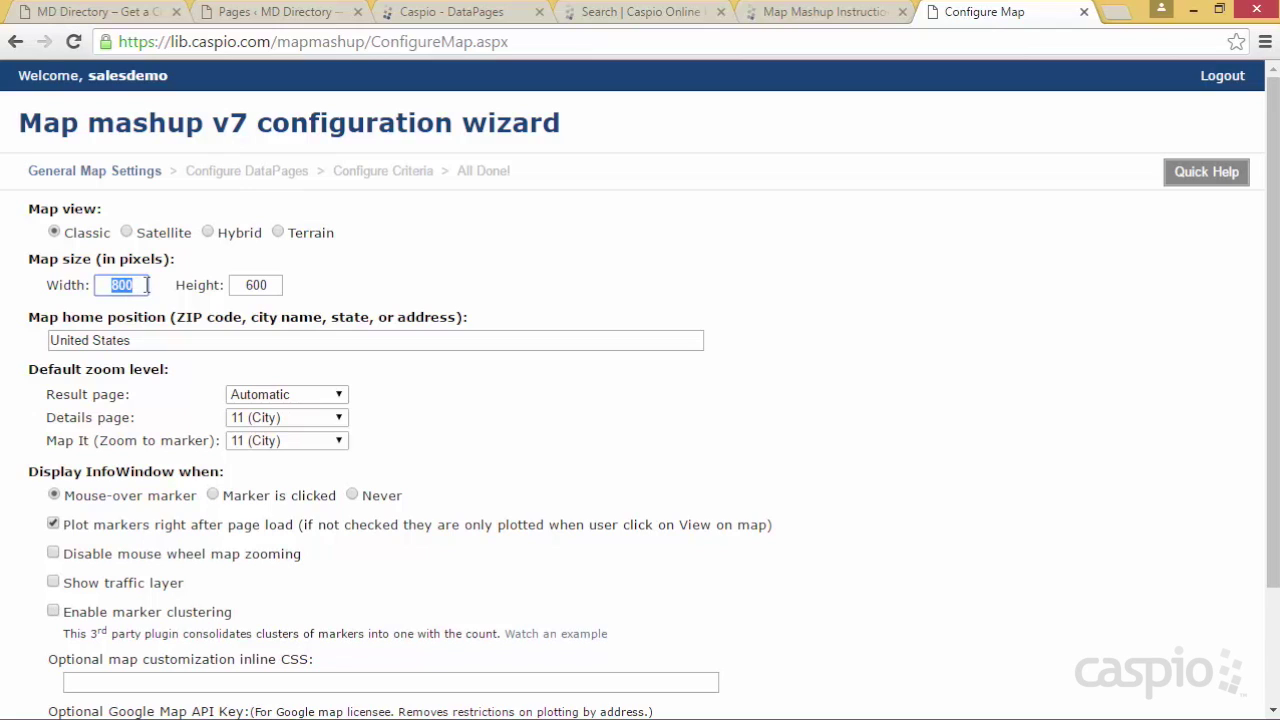
text(900)
double_click(250, 287)
text(3)
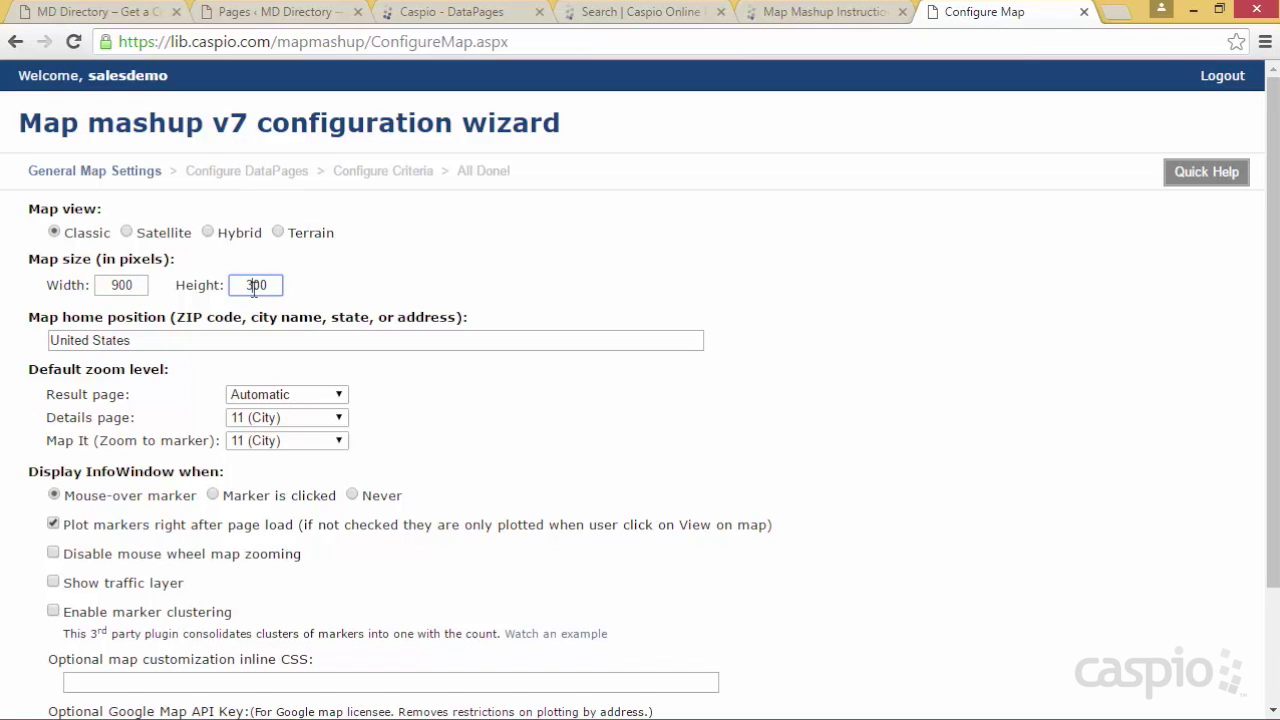
Set the result page zoom to 8 (State) and continue to Configure DataPages
scroll(497, 278, down, 3)
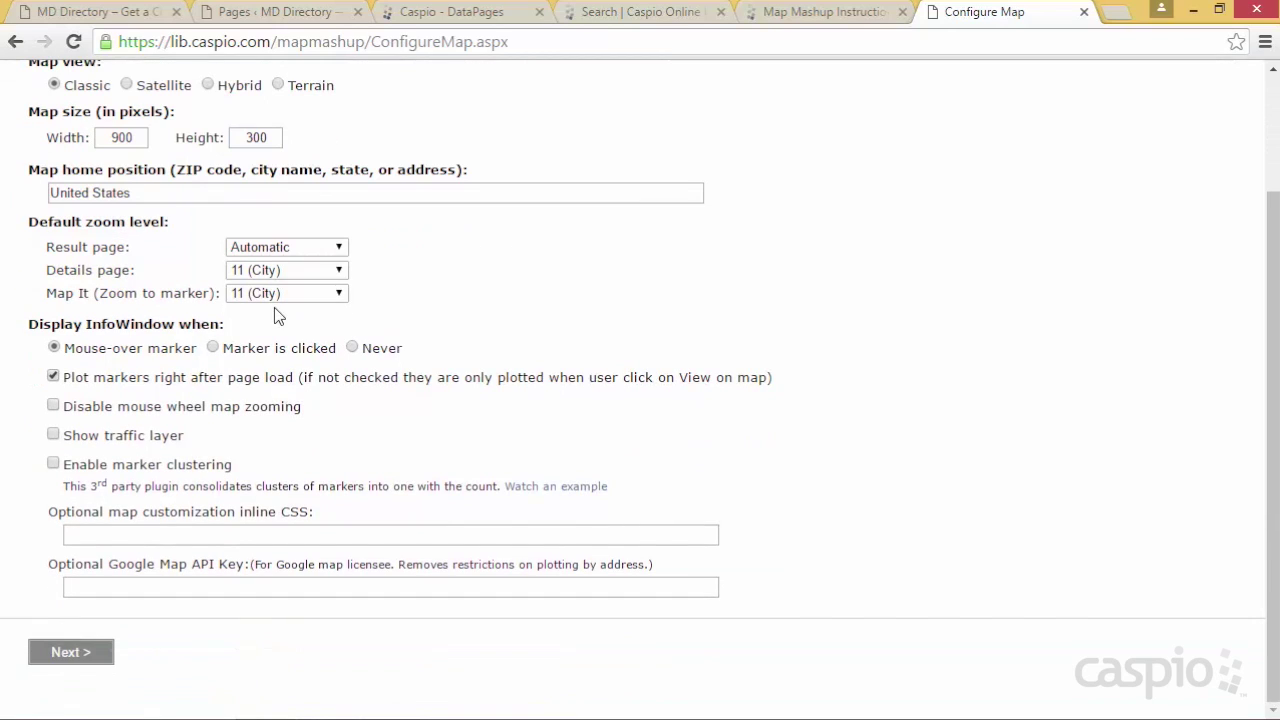
click(268, 250)
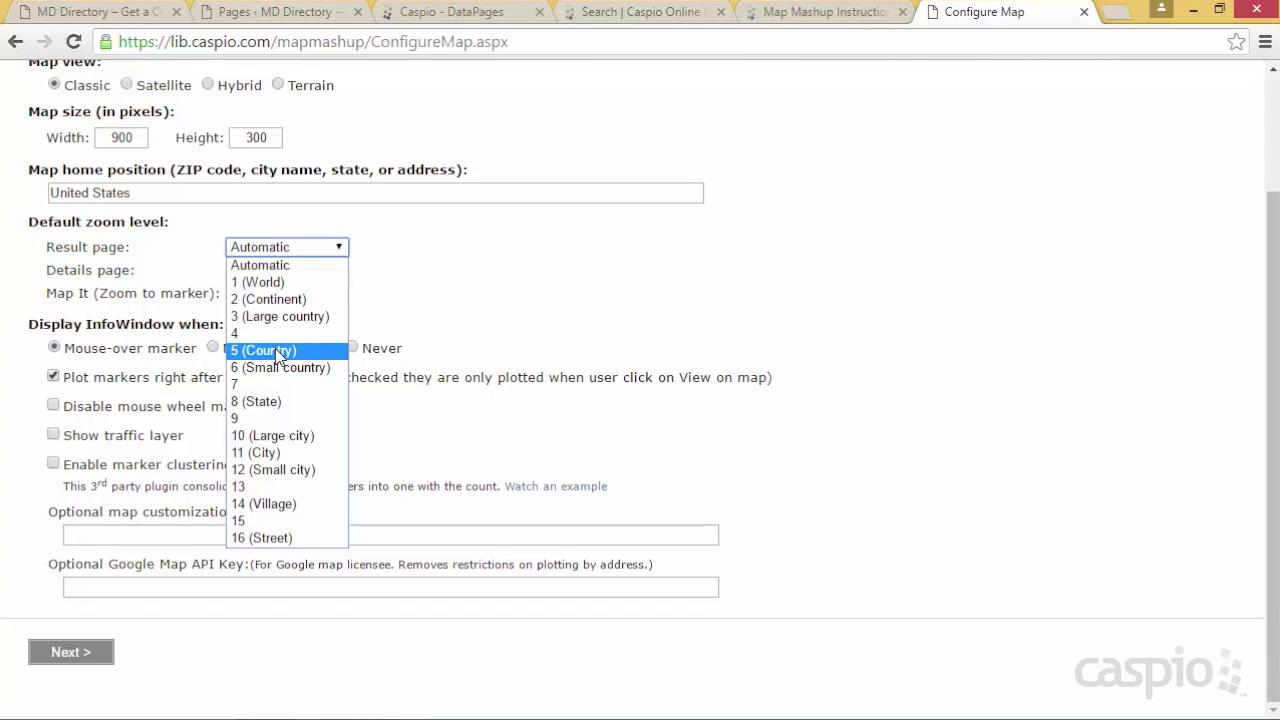
click(280, 401)
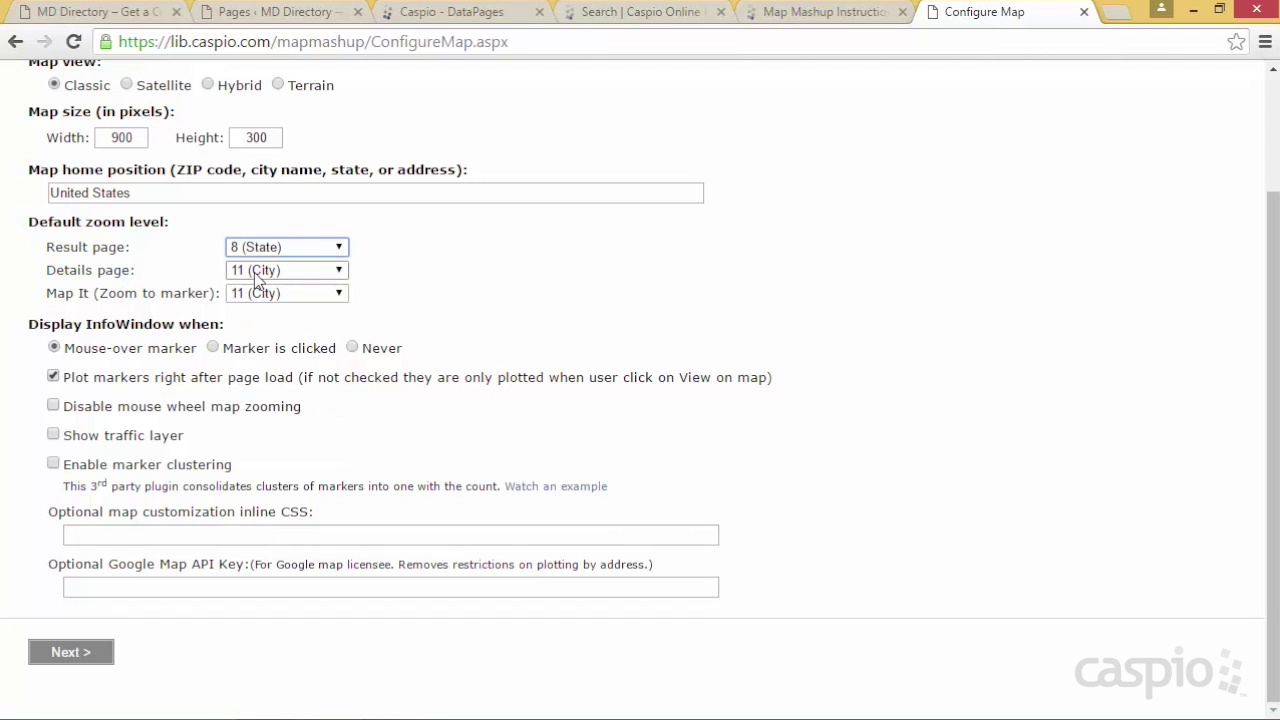
click(80, 658)
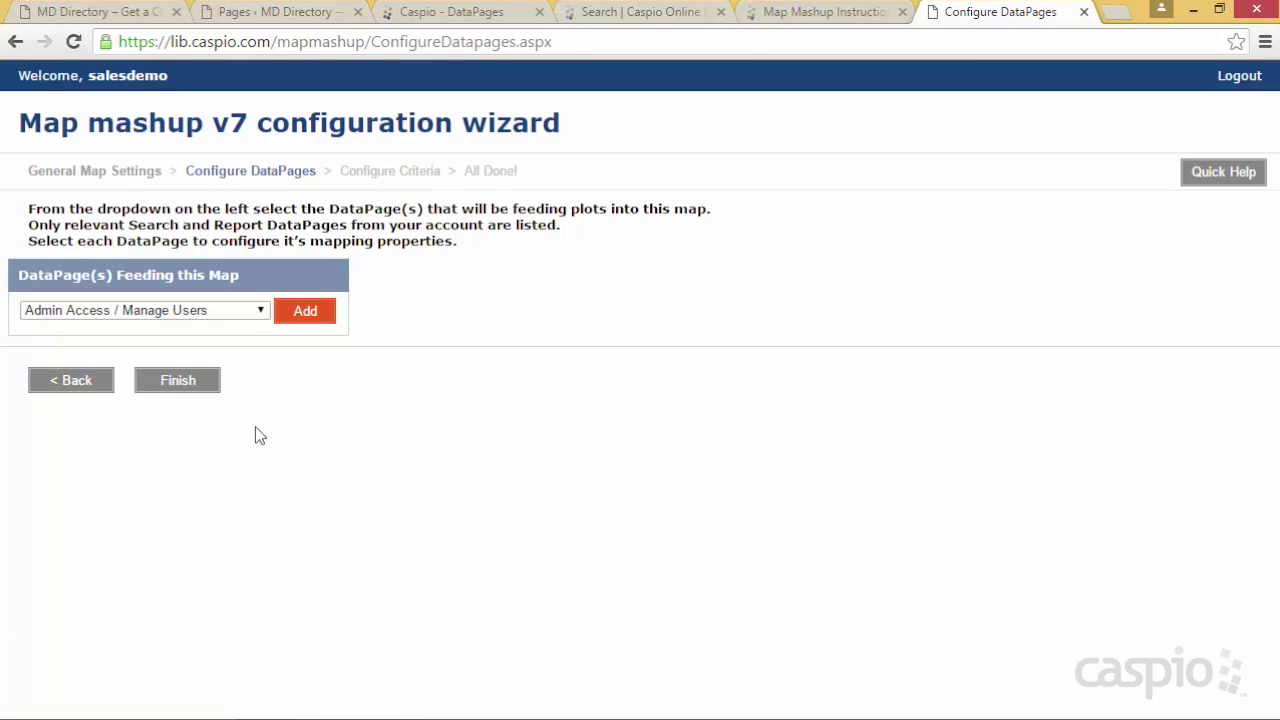
After checking DataPage names in Caspio Bridge, add Search MDs as the DataPage feeding the map
click(261, 312)
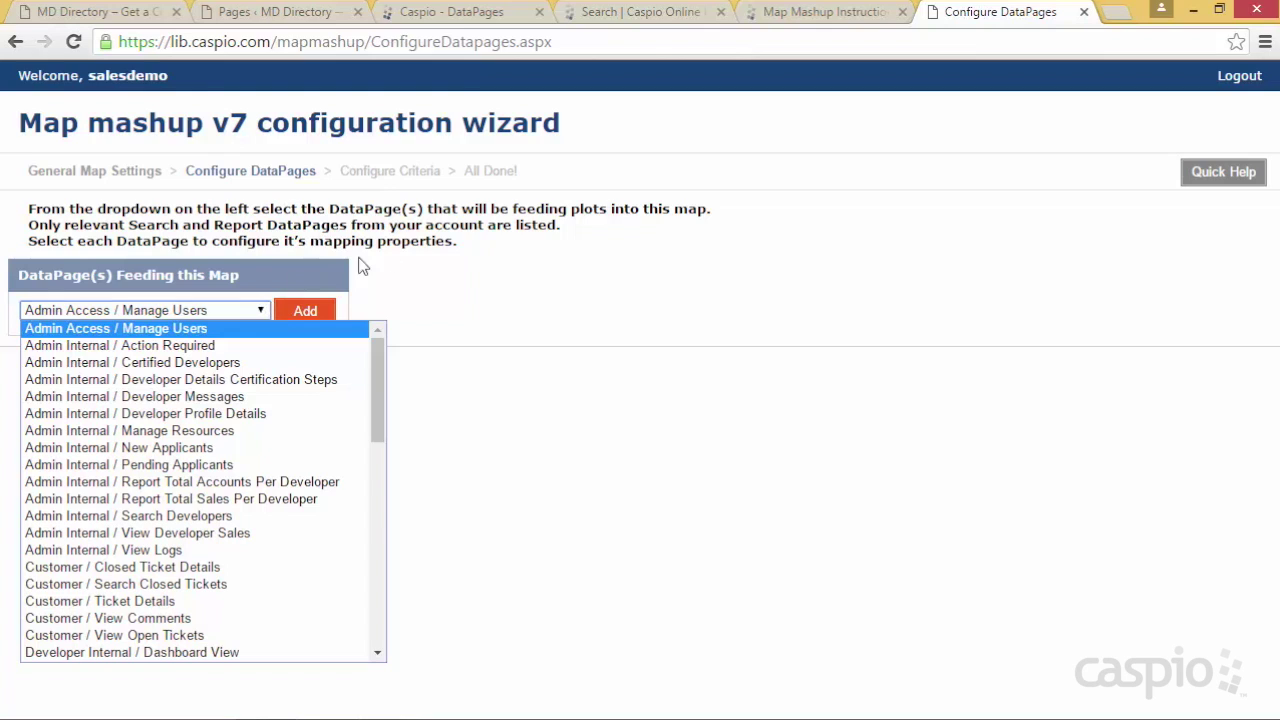
click(455, 14)
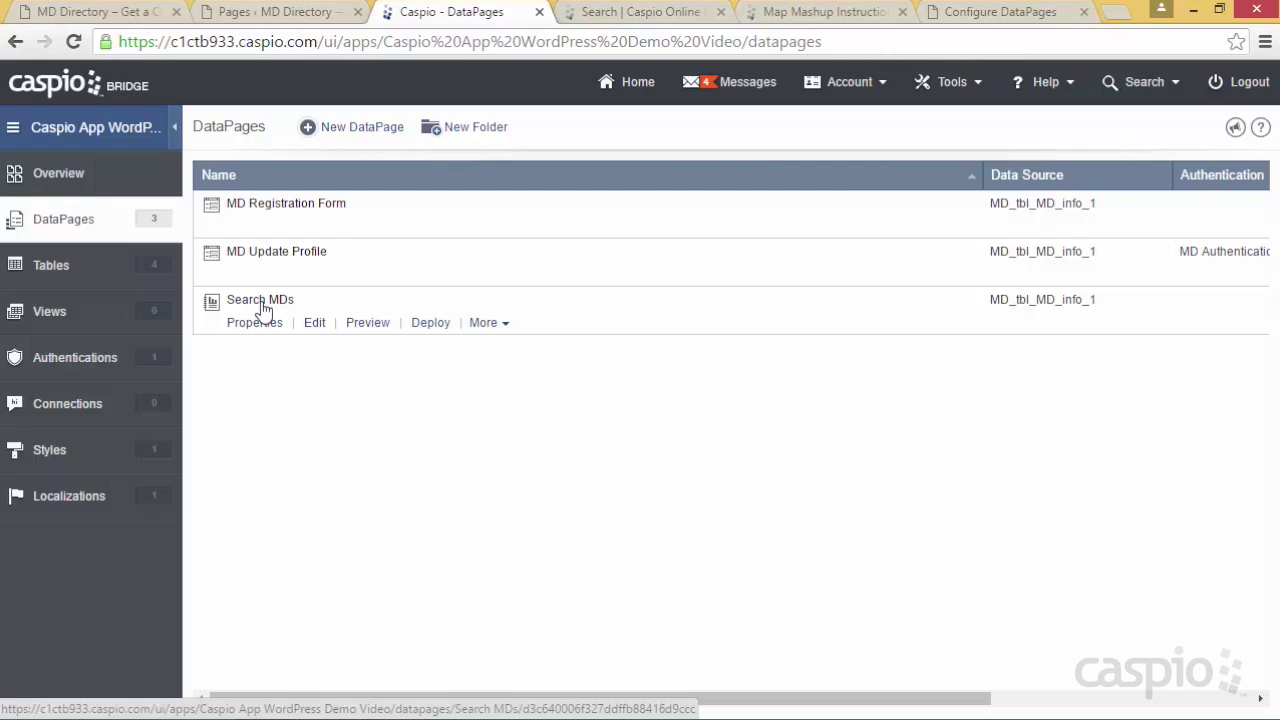
click(987, 18)
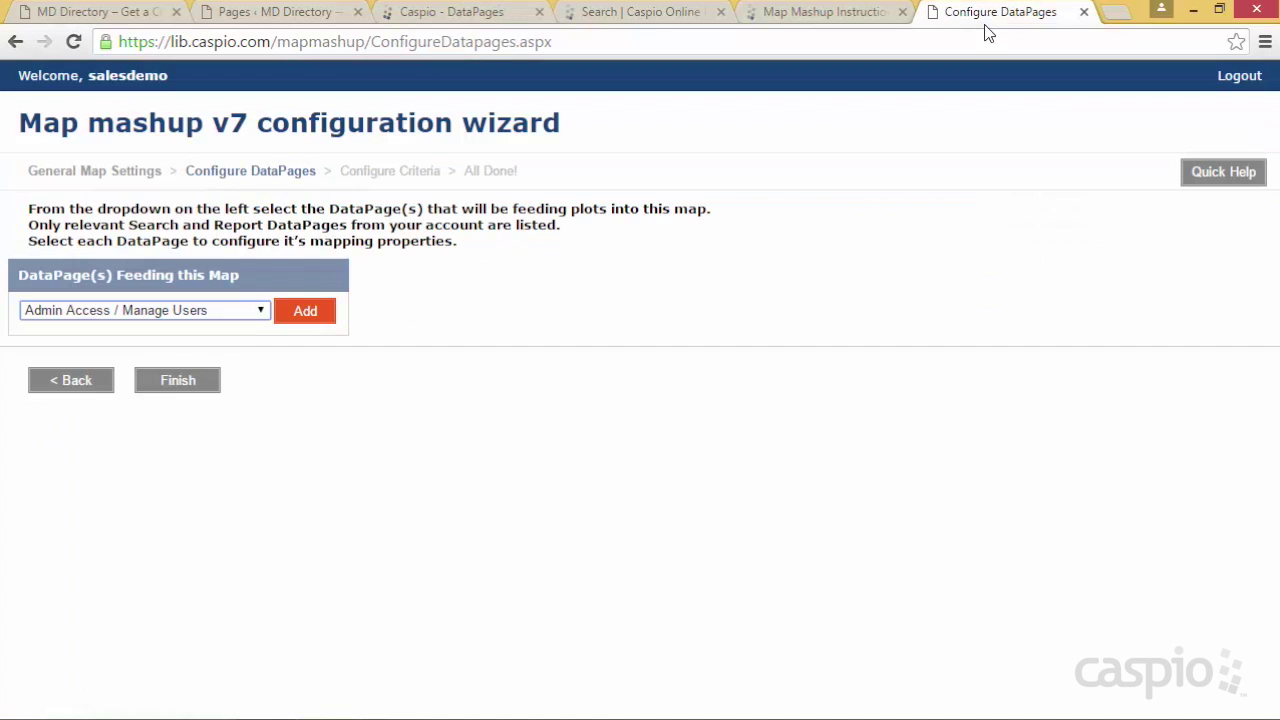
click(246, 314)
scroll(376, 449, down, 3)
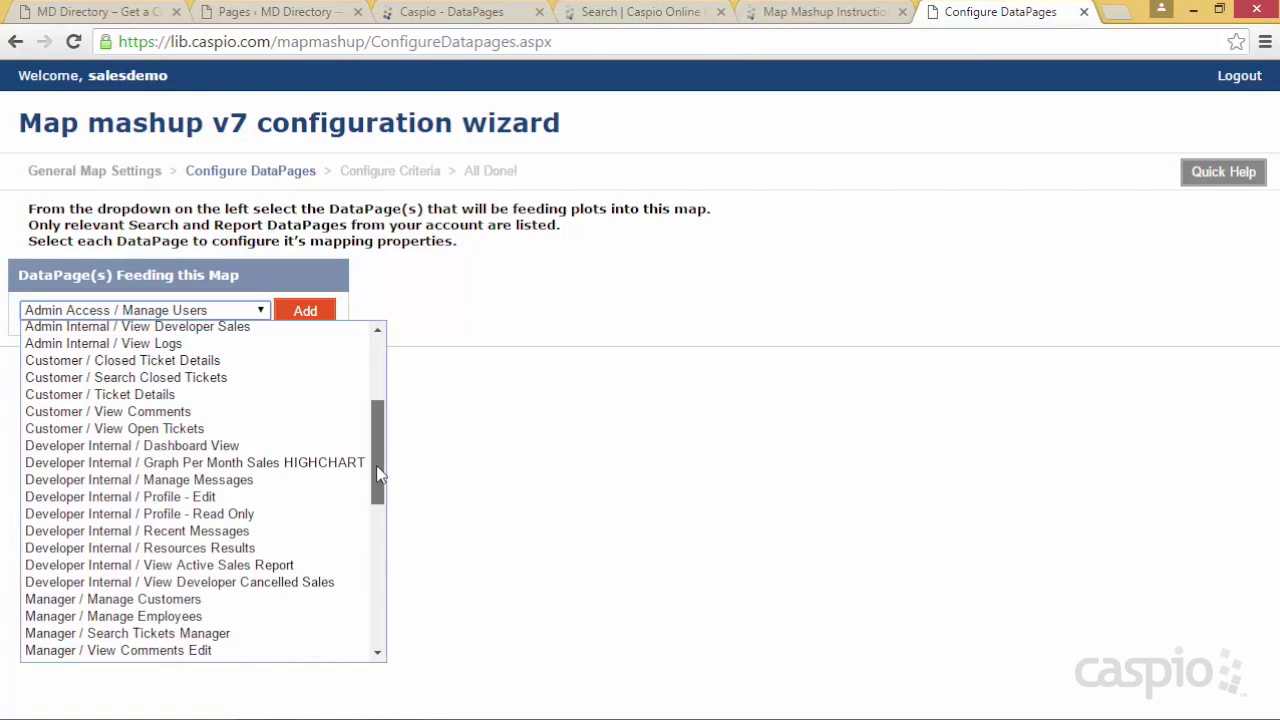
drag(376, 449, 380, 600)
click(128, 588)
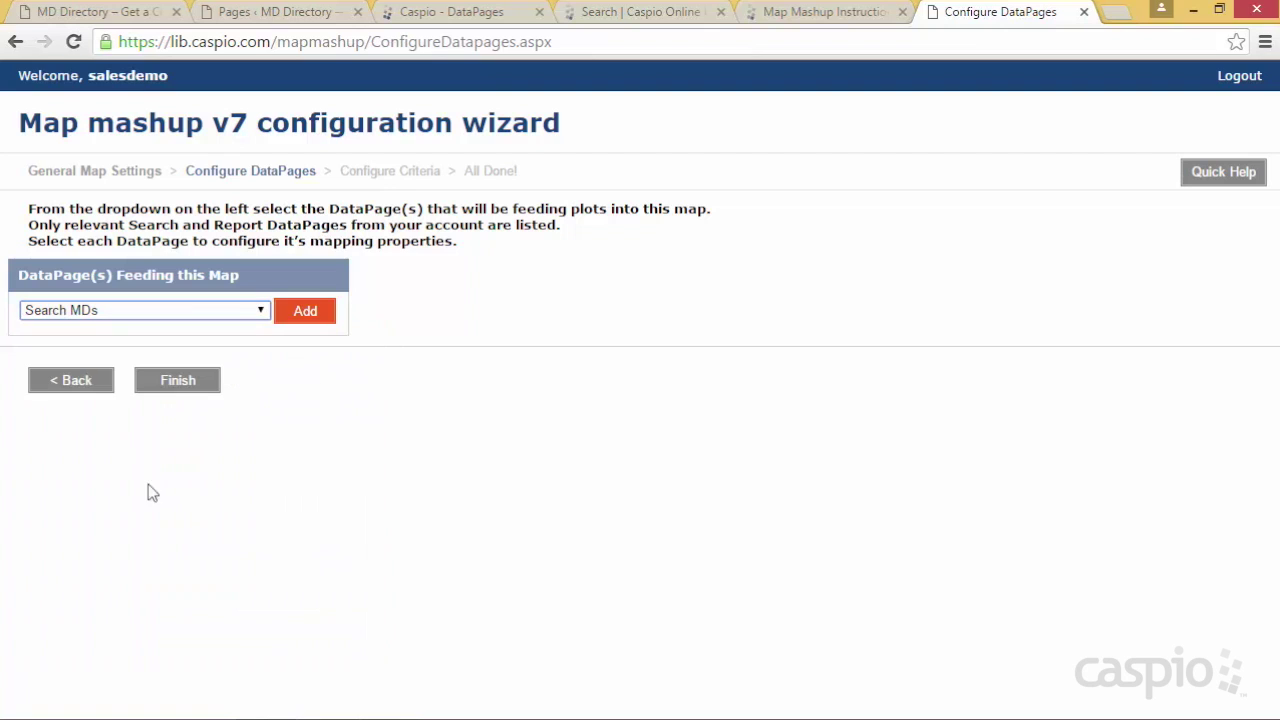
click(312, 316)
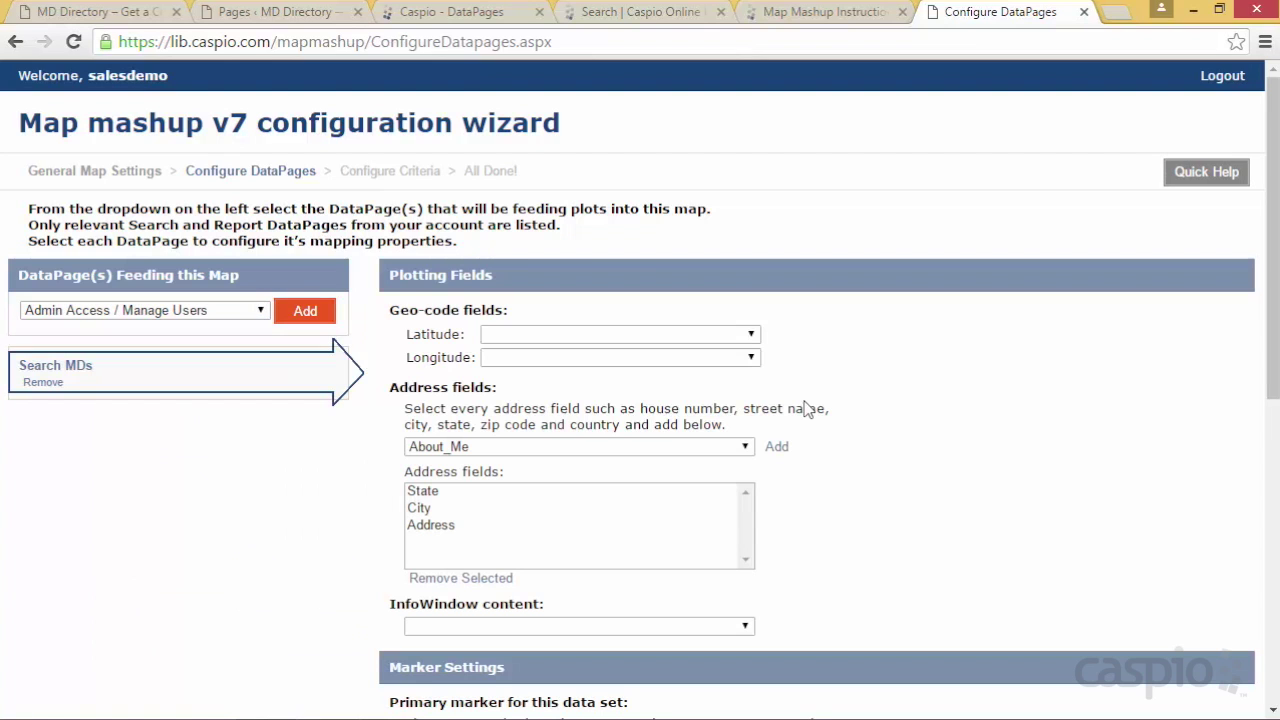
Add Zip_Code to the Search MDs address fields
scroll(900, 377, down, 1)
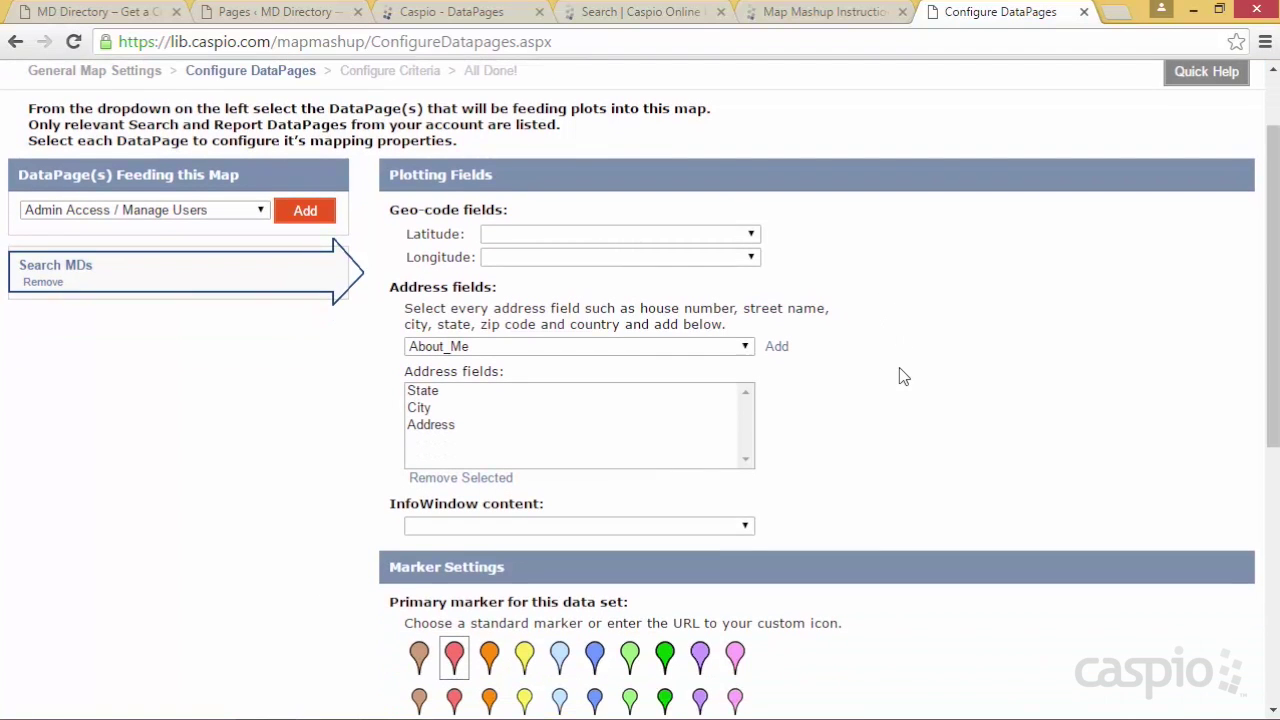
scroll(902, 370, down, 2)
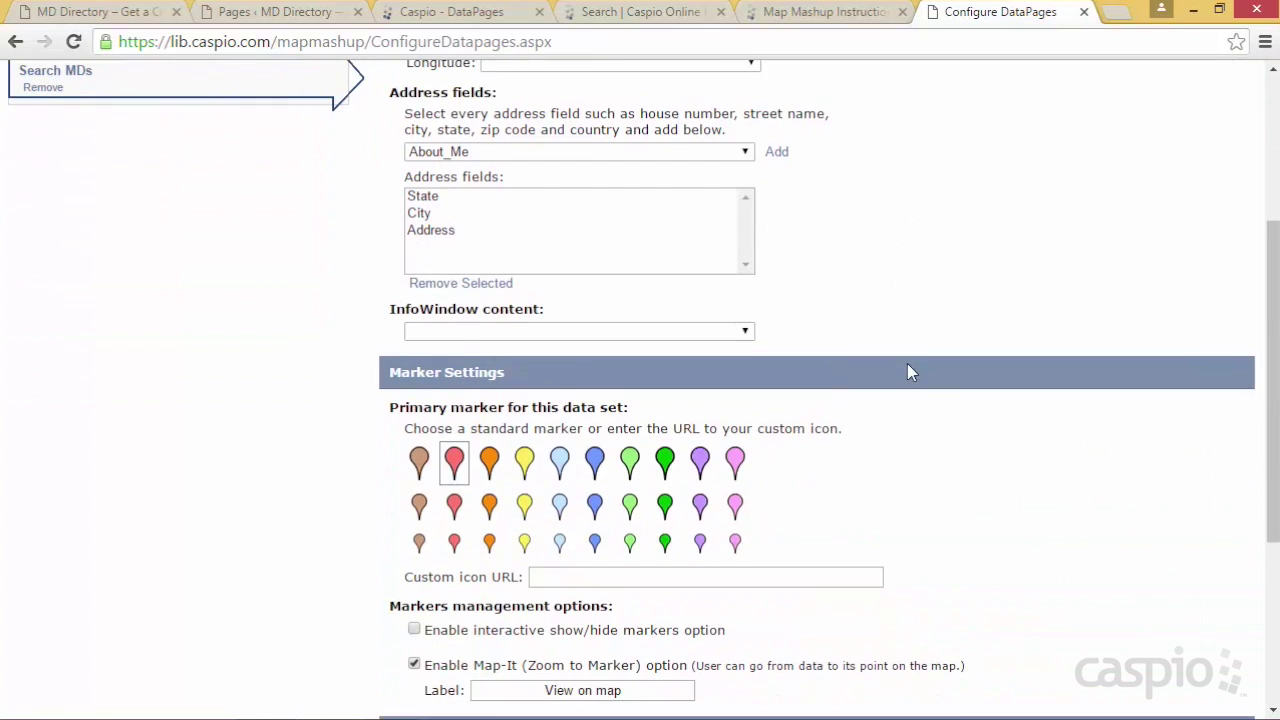
scroll(907, 366, up, 2)
scroll(907, 372, up, 1)
scroll(904, 372, down, 1)
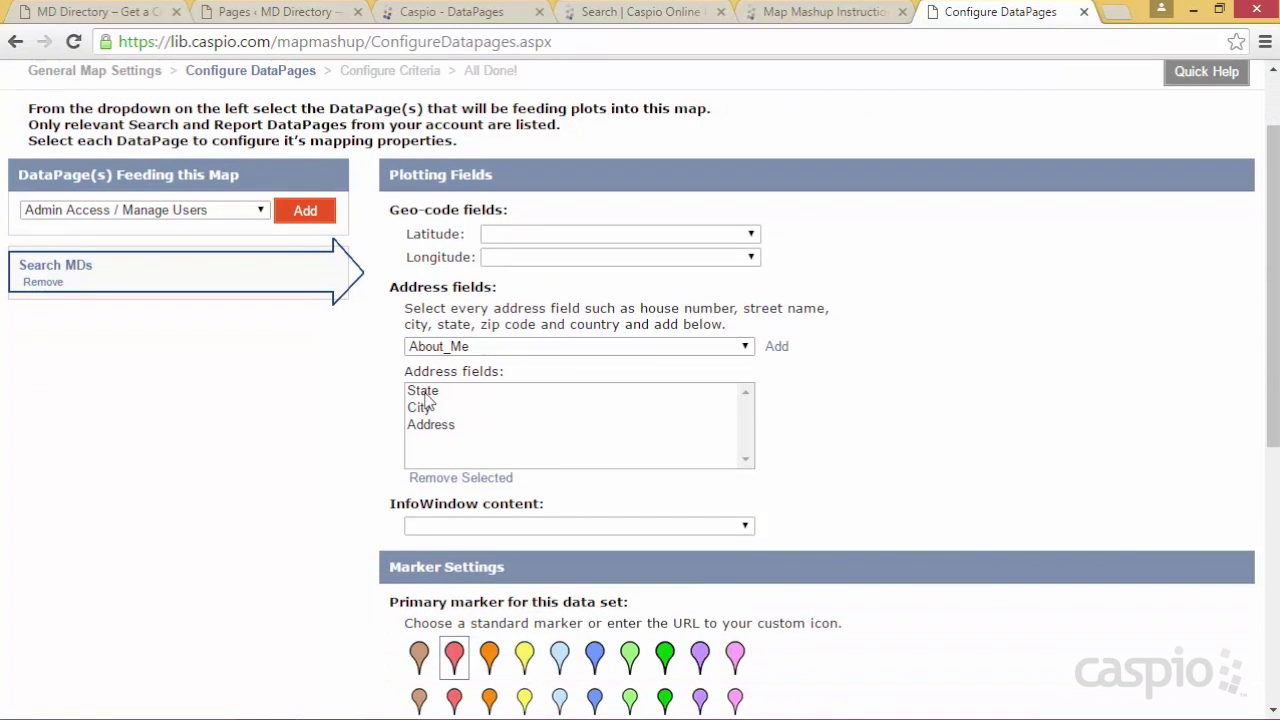
click(512, 350)
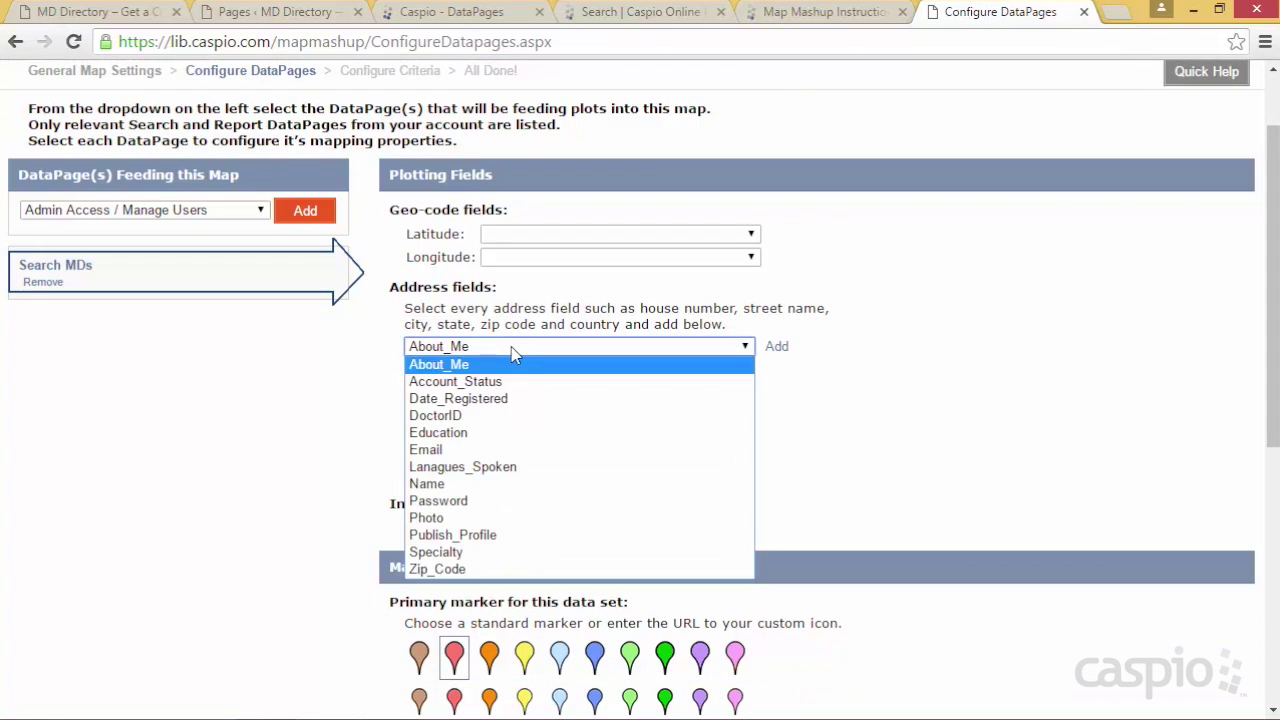
click(457, 569)
click(777, 348)
Use the large blue pin as the marker and show the map on the Details Page
scroll(850, 362, down, 5)
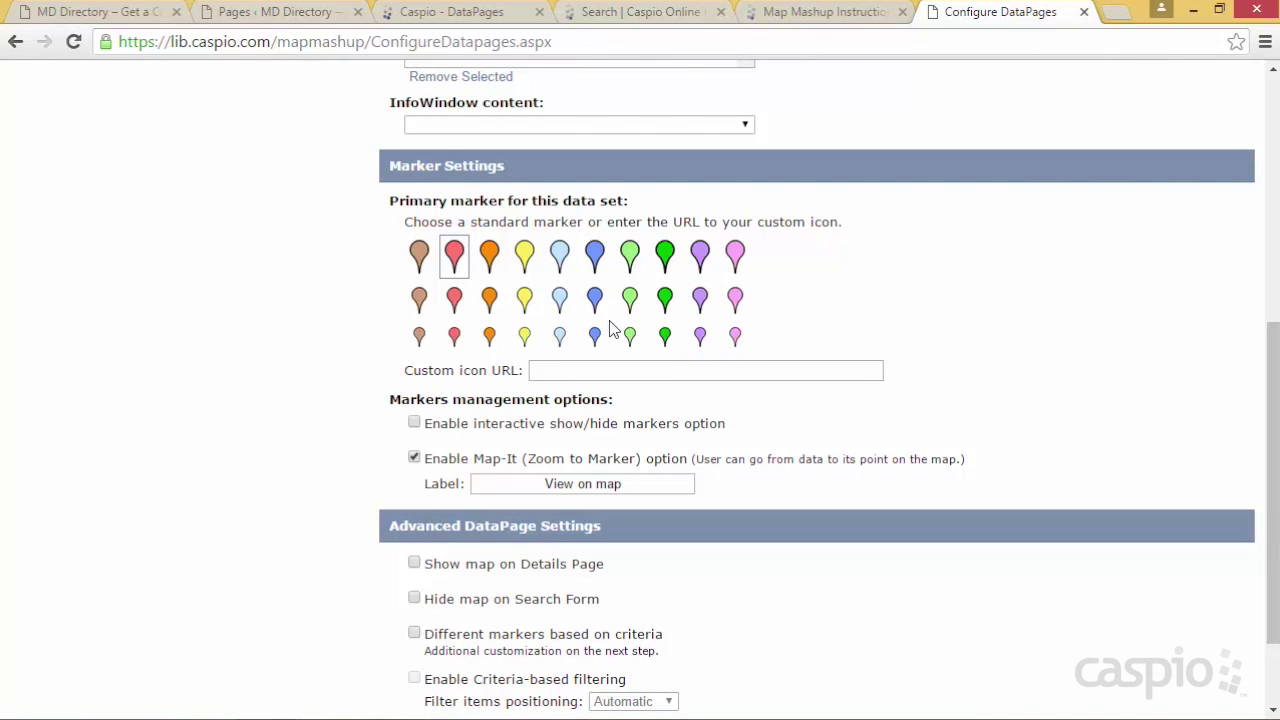
click(595, 258)
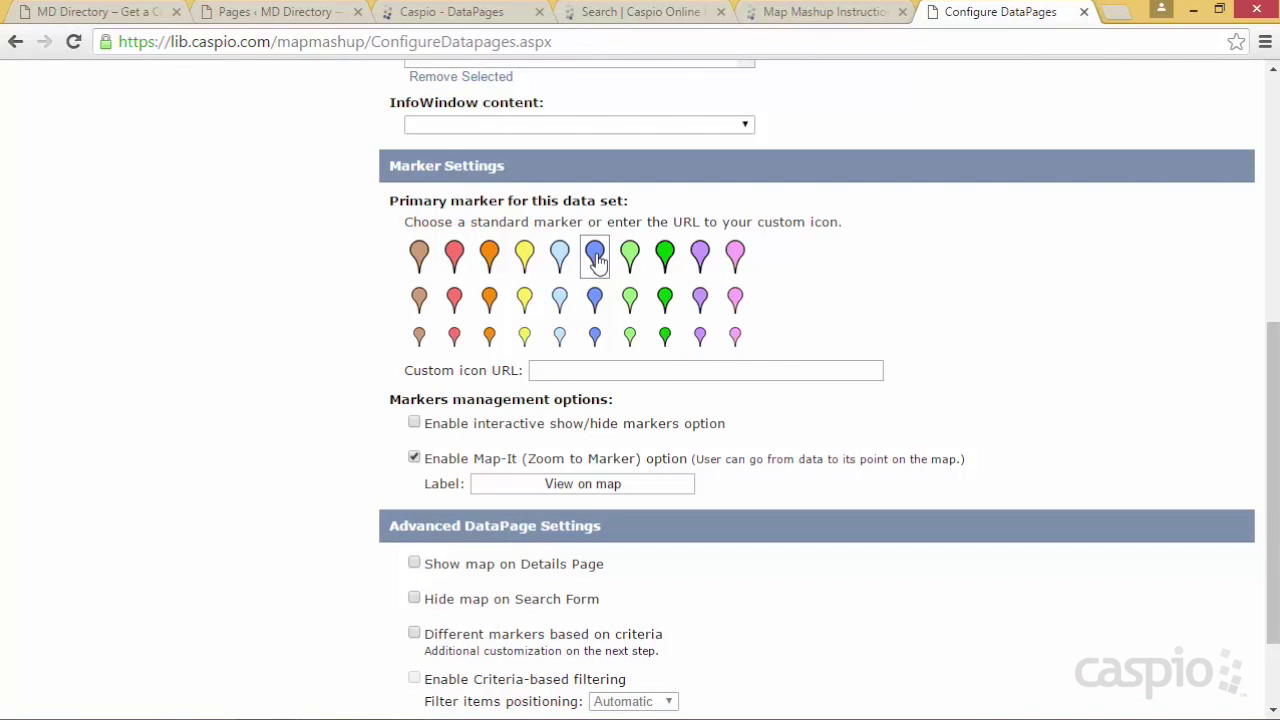
click(548, 370)
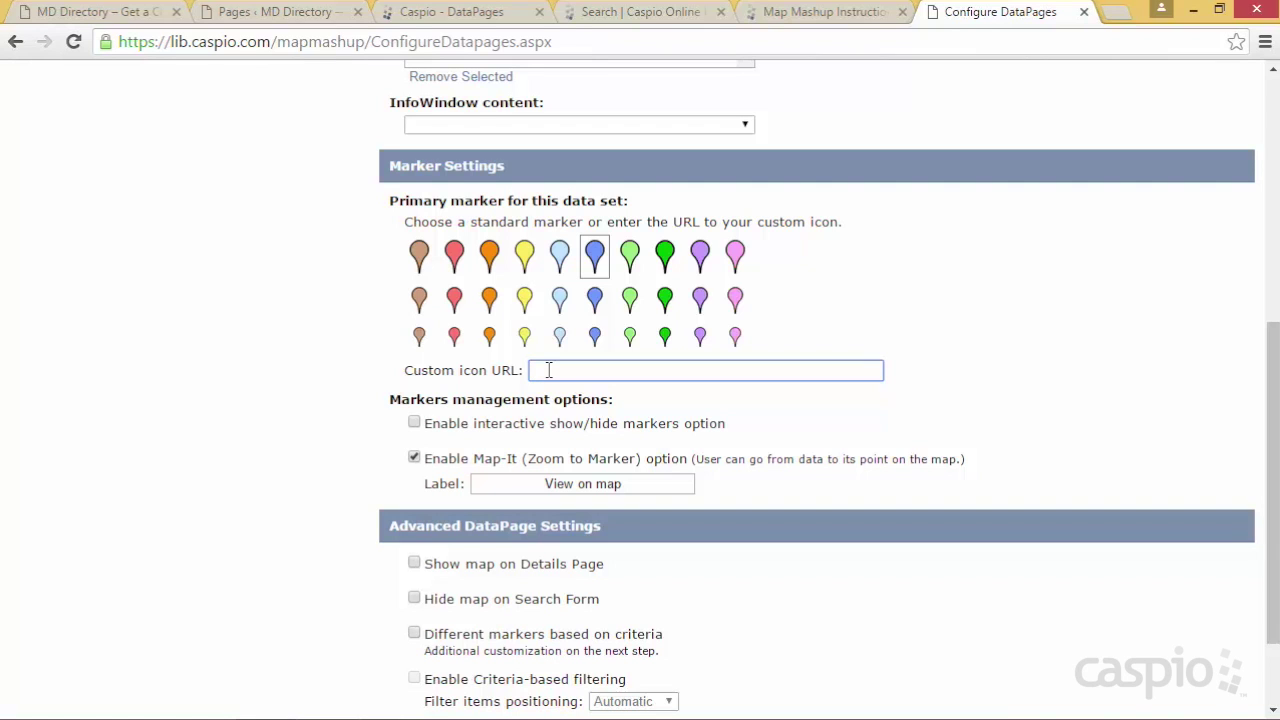
scroll(293, 421, down, 2)
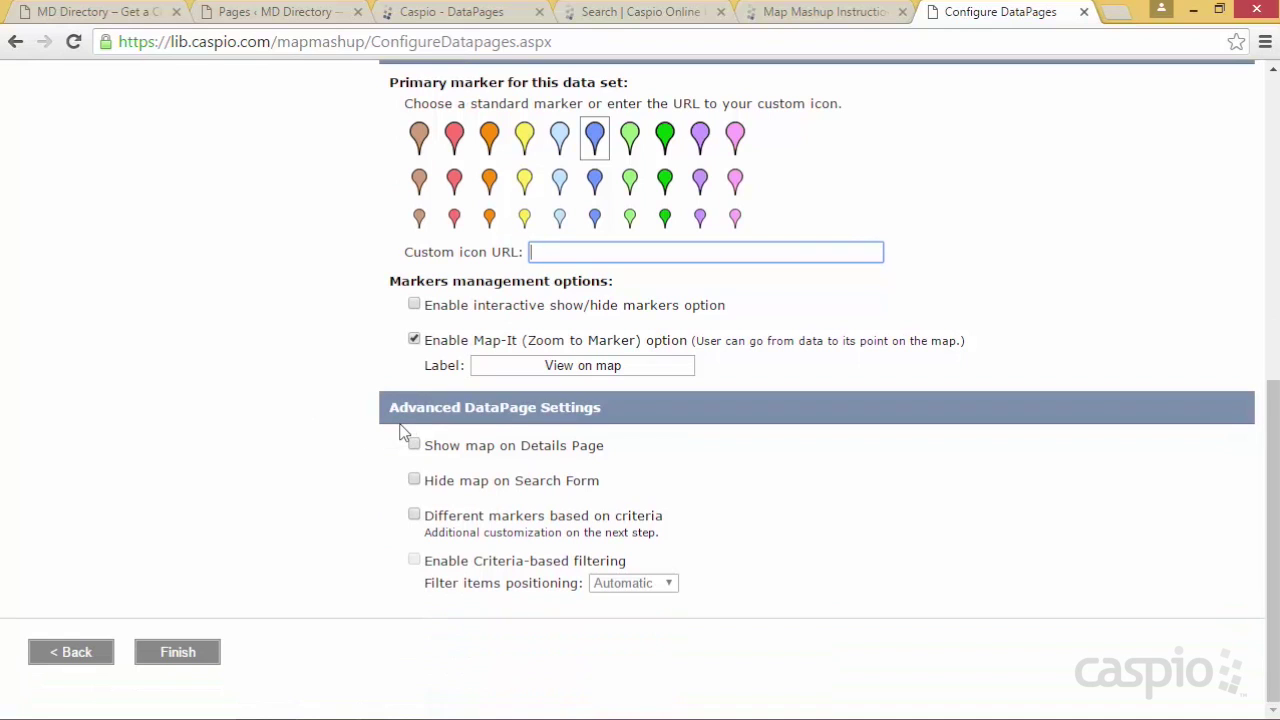
click(476, 450)
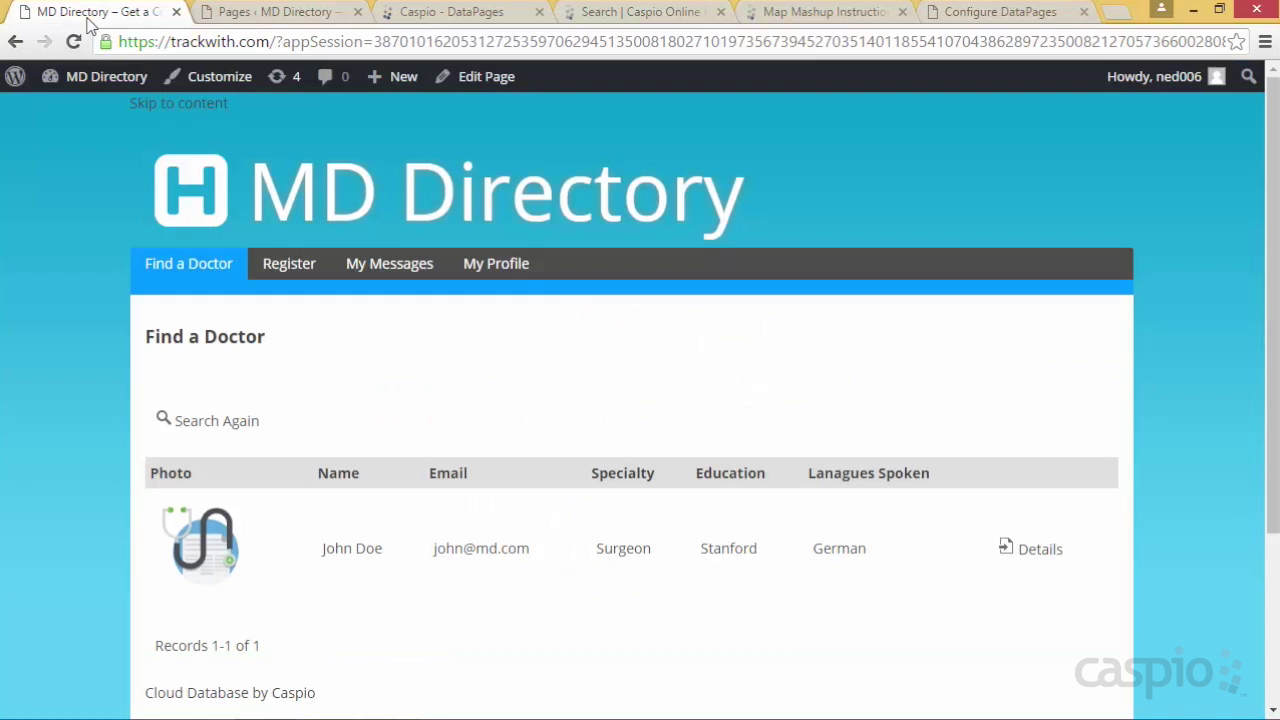
click(90, 14)
click(1034, 552)
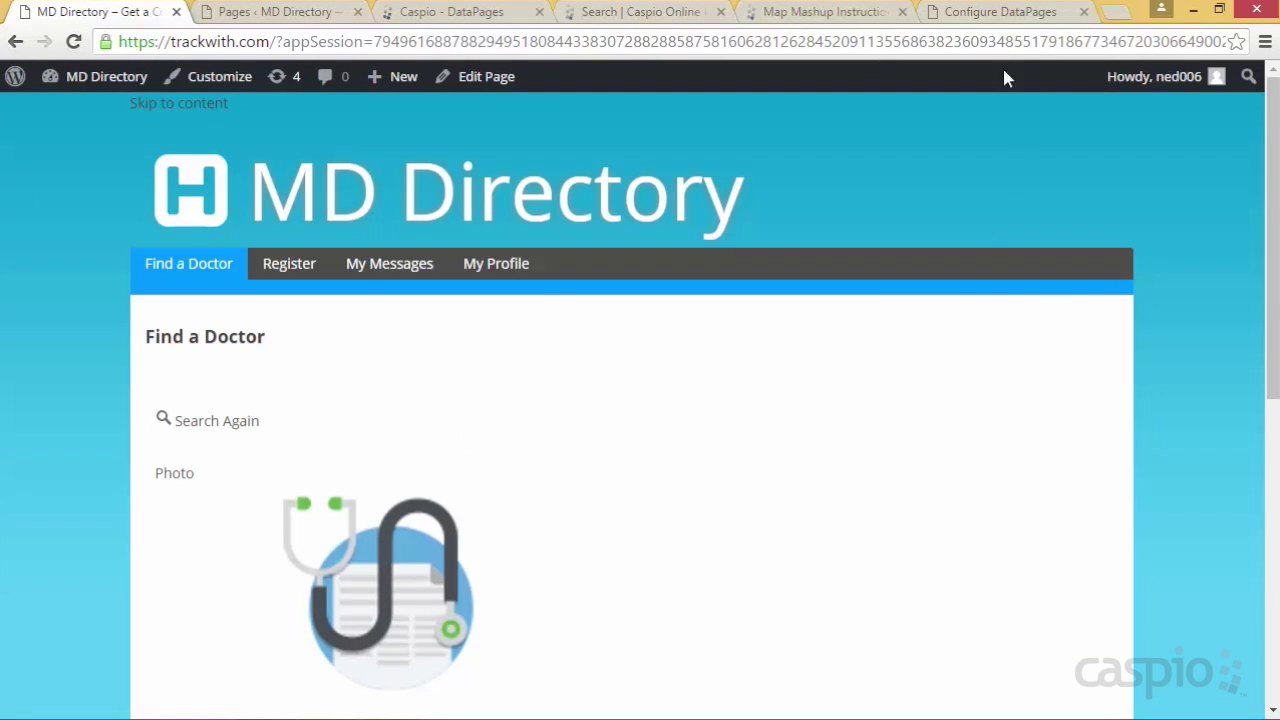
click(996, 14)
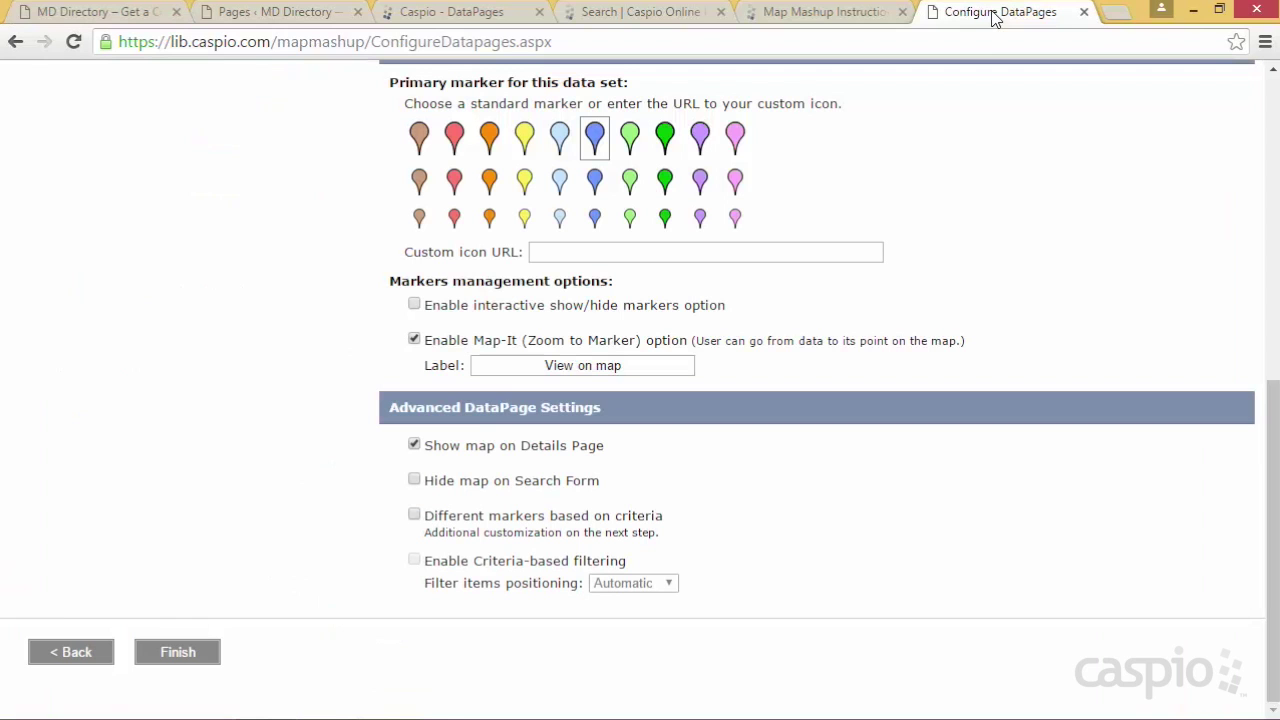
Hide the map on the Search Form and finish the wizard to generate the code snippet
click(460, 483)
click(116, 18)
click(239, 433)
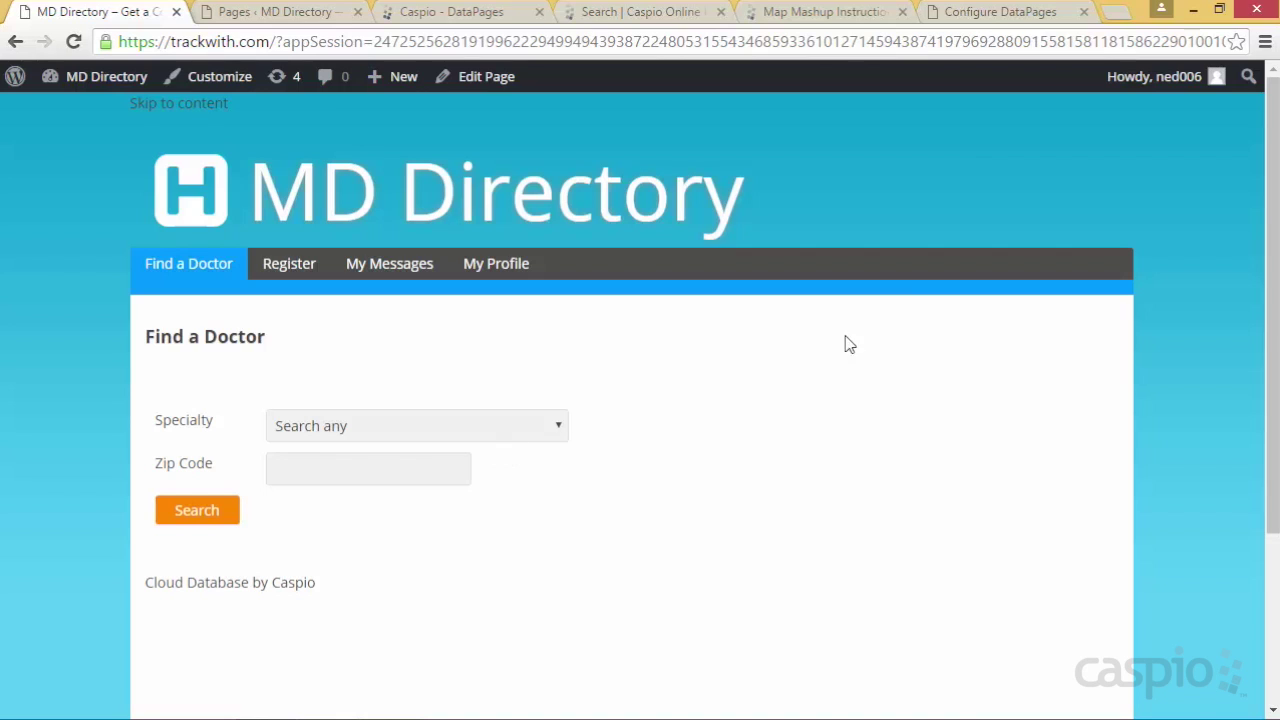
click(980, 14)
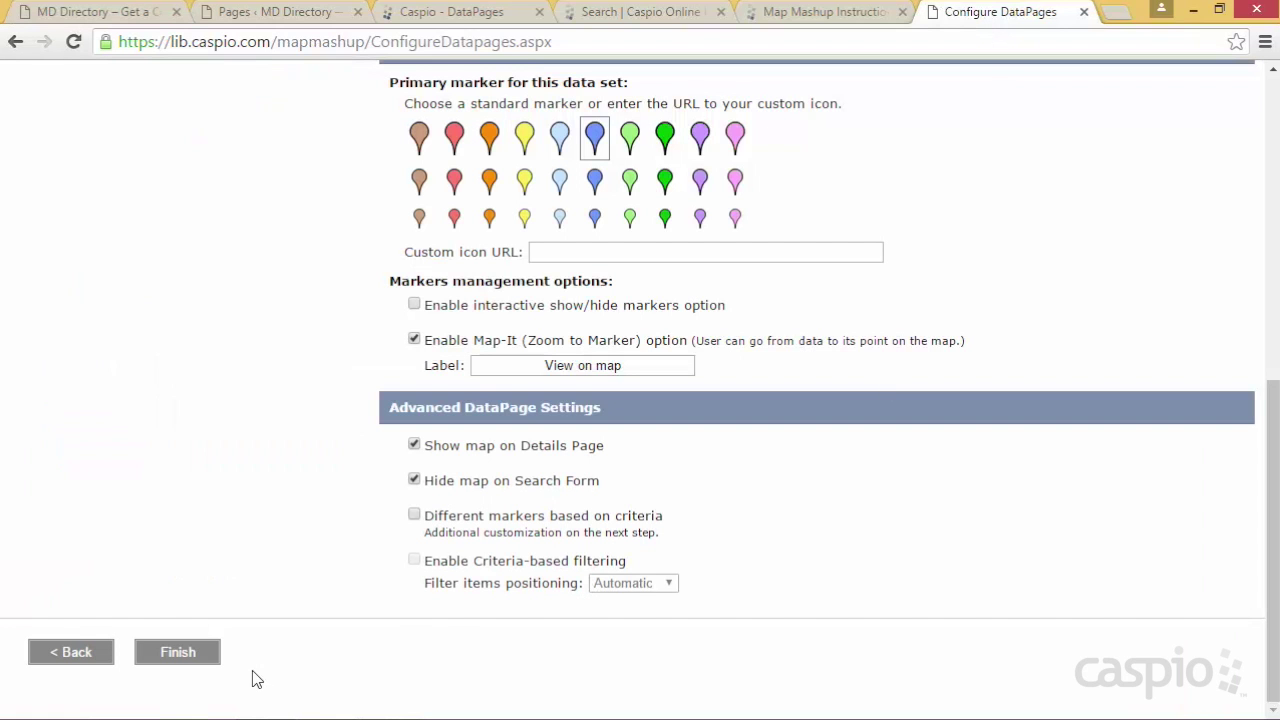
click(183, 658)
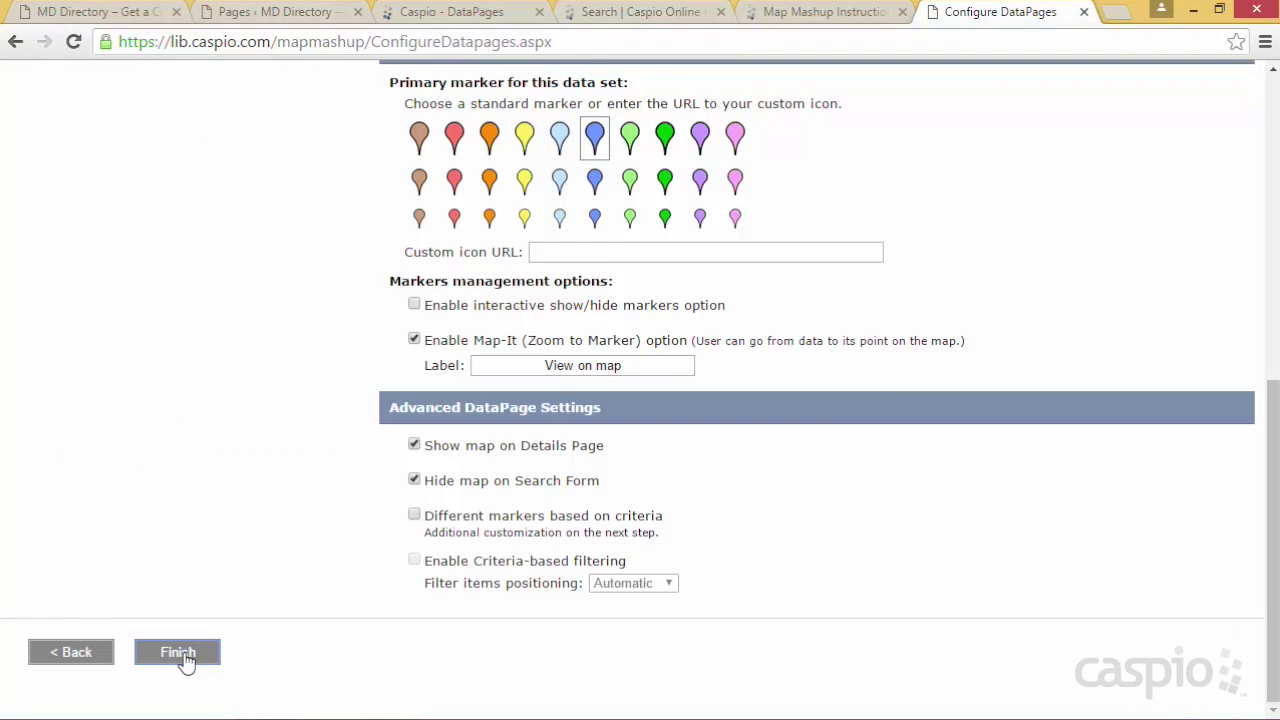
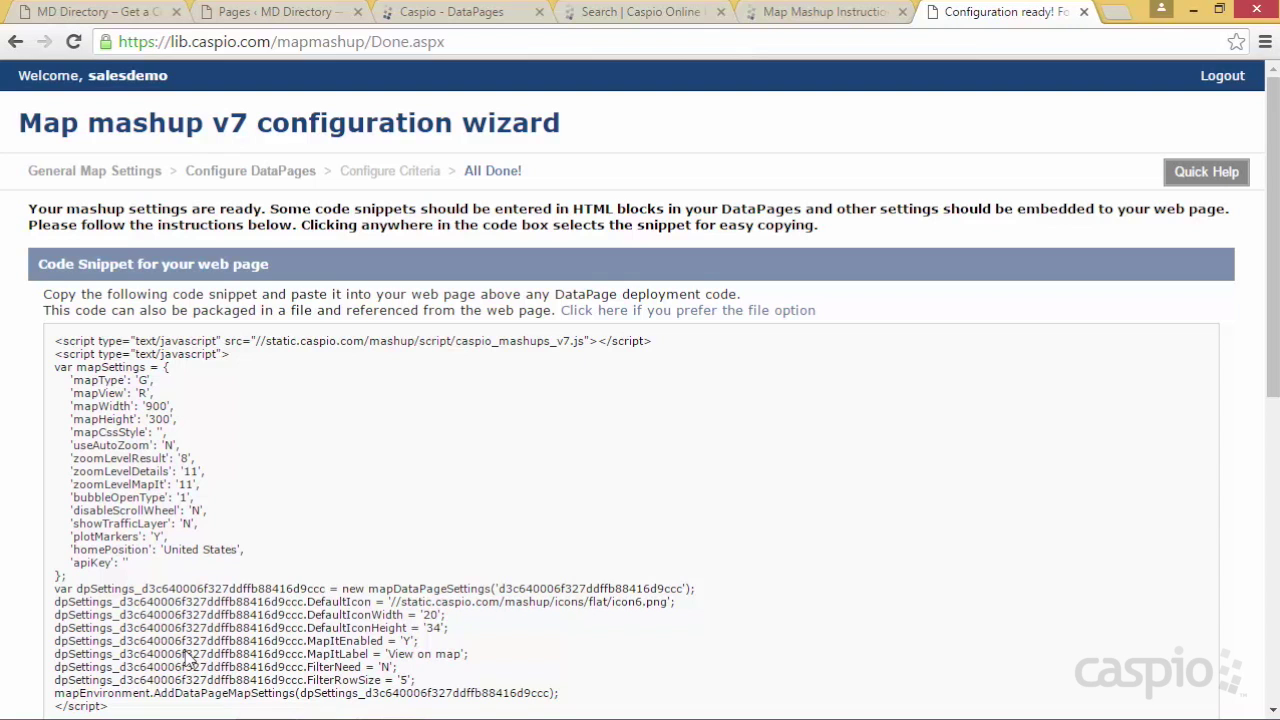
Copy the web-page script and take the Search MDs wizard to Configure Results Page Fields
click(275, 441)
scroll(270, 443, down, 1)
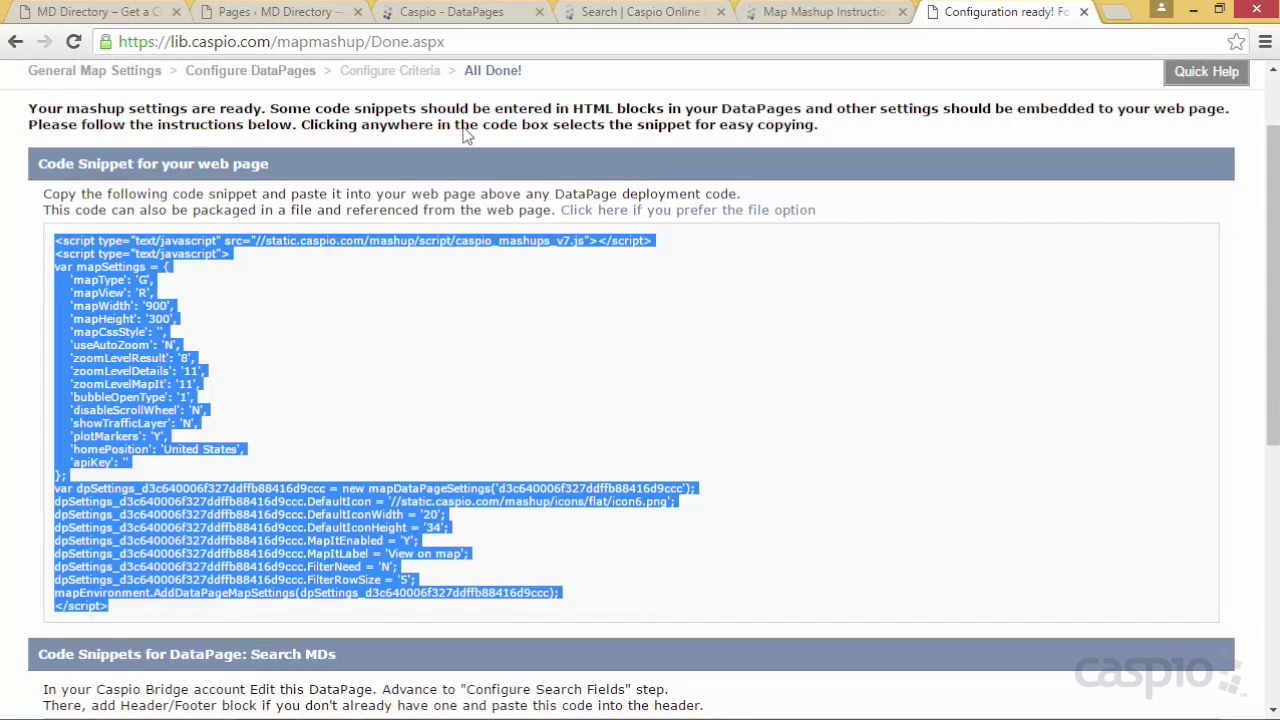
click(458, 12)
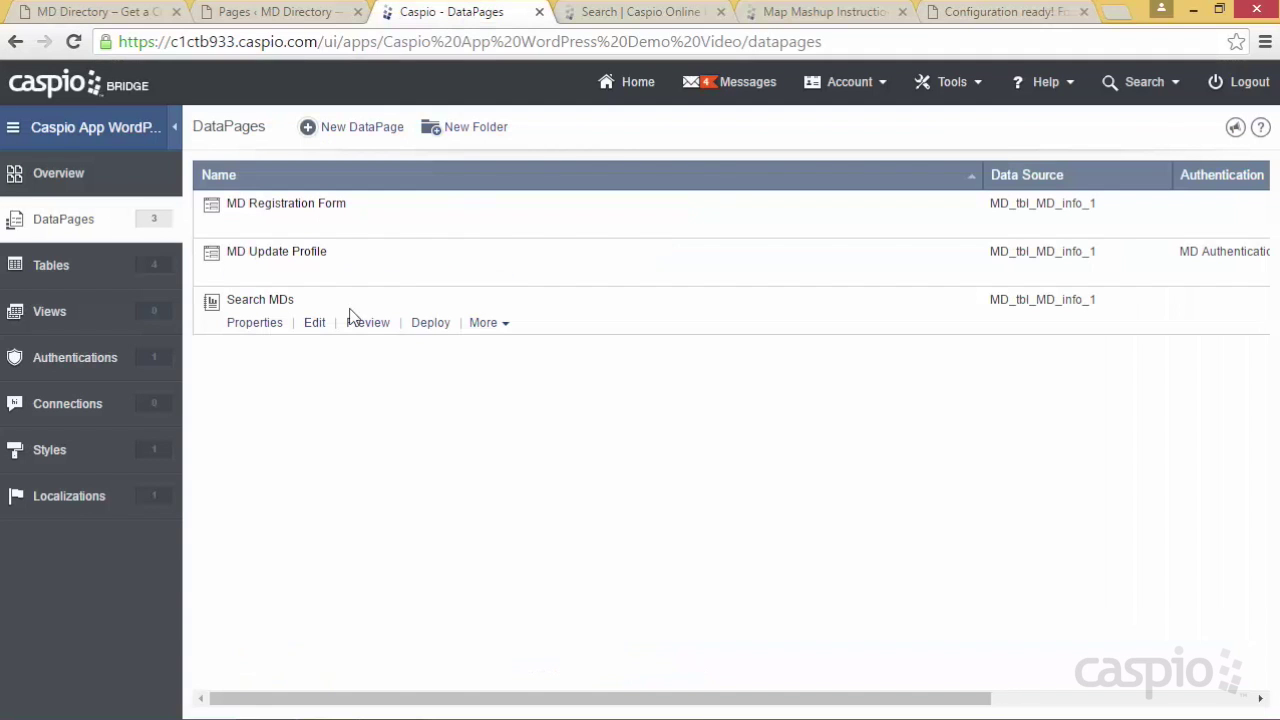
click(314, 323)
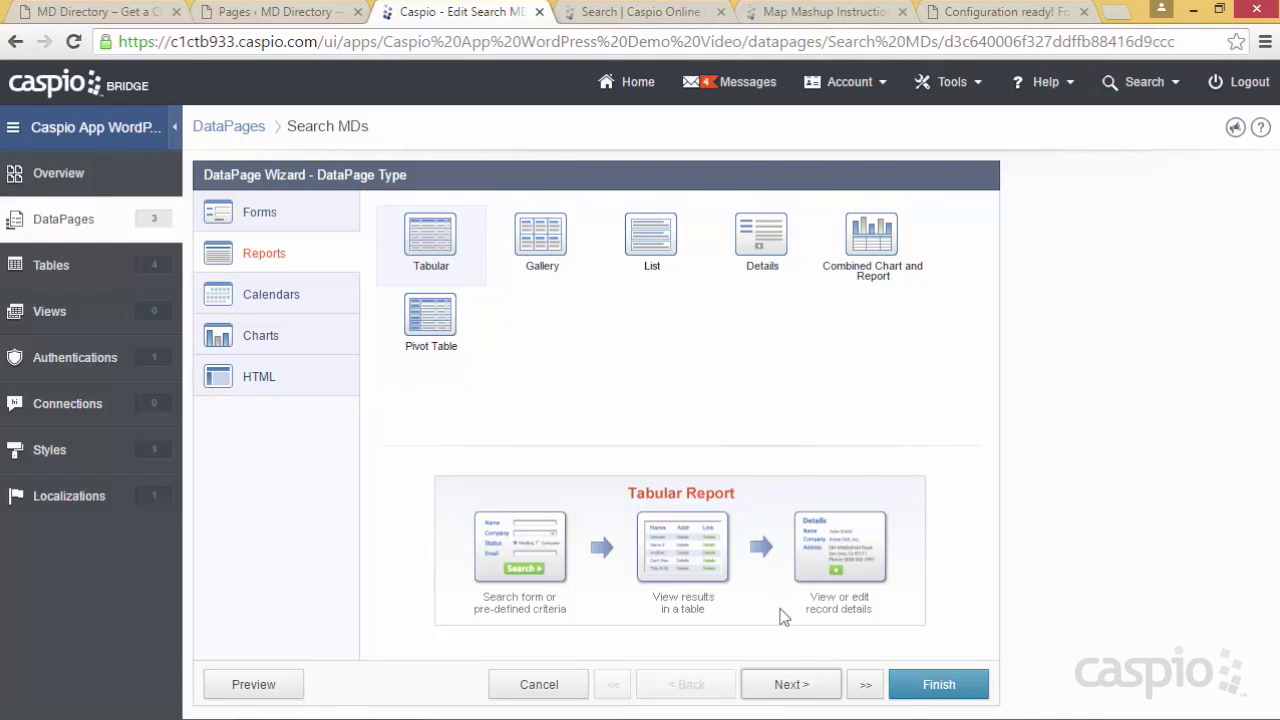
click(791, 686)
click(791, 686)
click(791, 686)
click(791, 686)
click(791, 686)
click(791, 686)
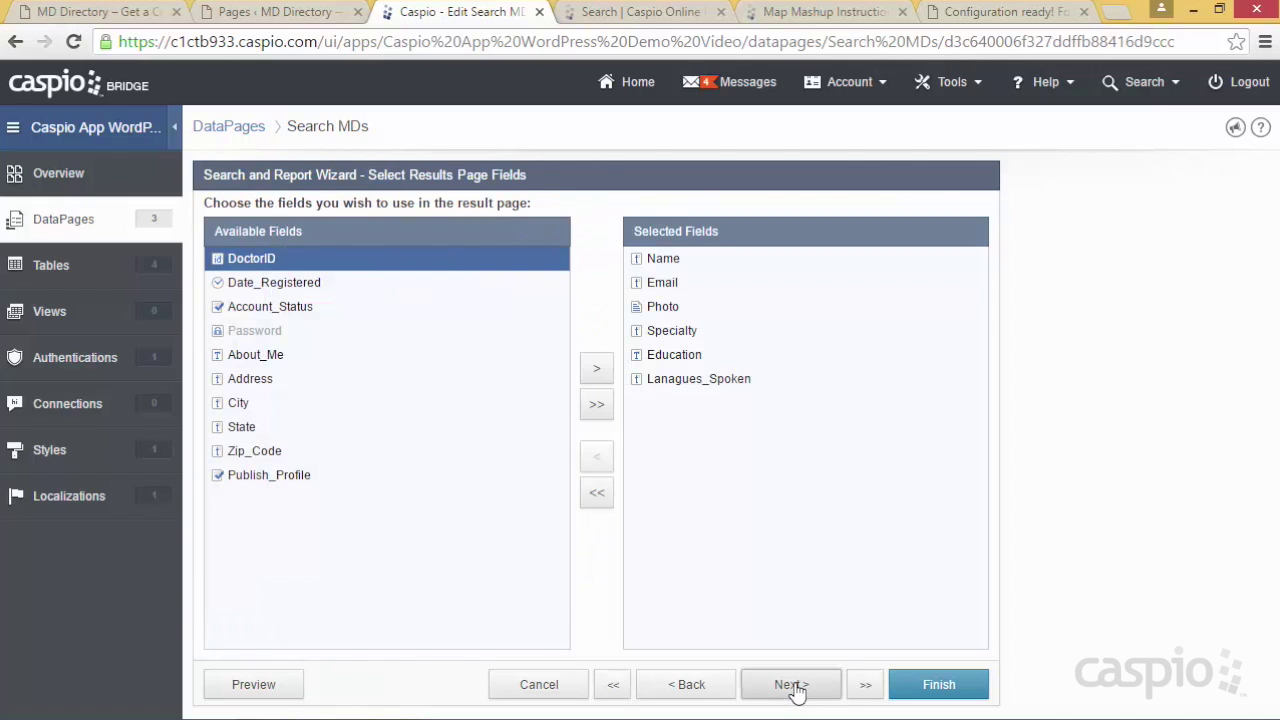
click(791, 686)
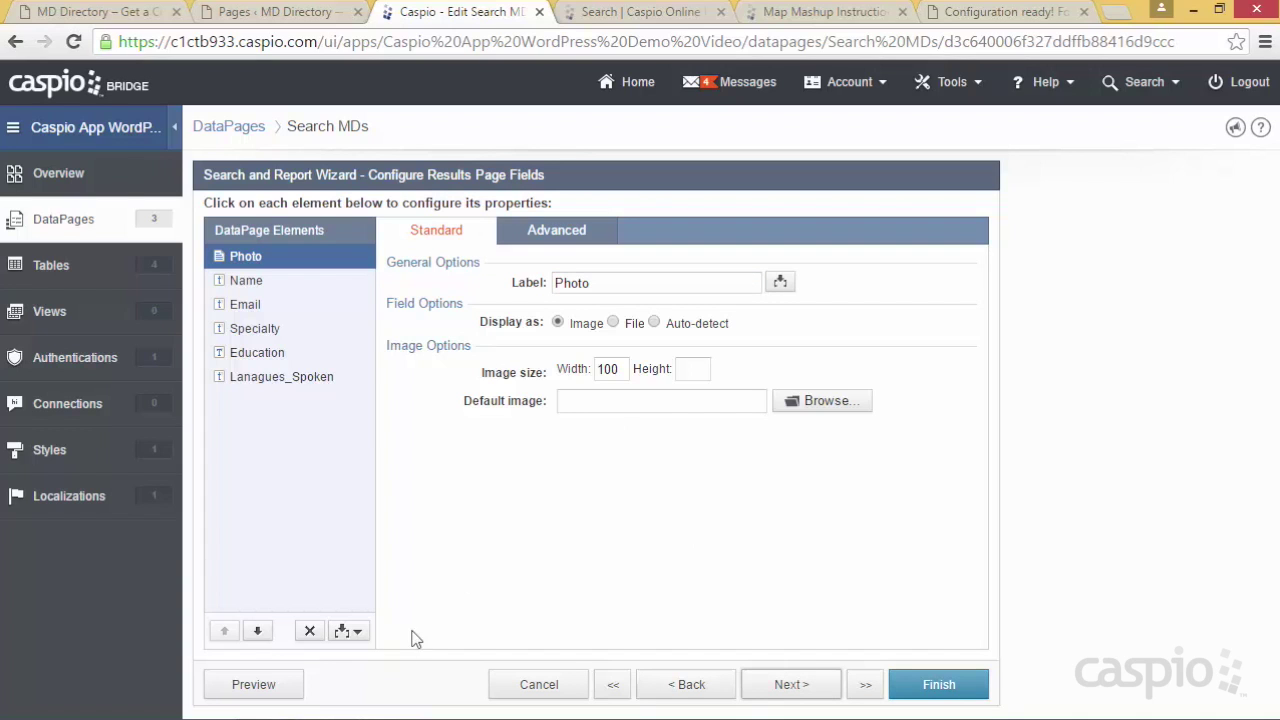
Add a Header & Footer to the results page and paste the map settings script into the Header
click(345, 631)
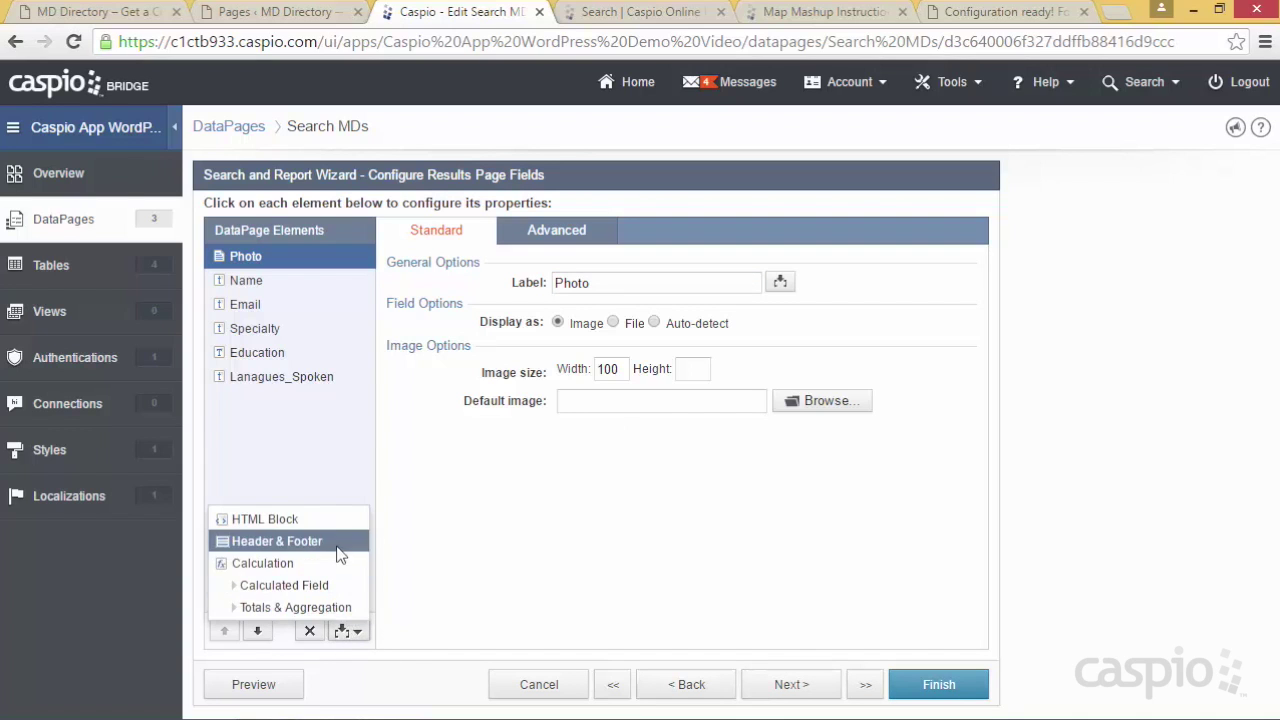
click(276, 541)
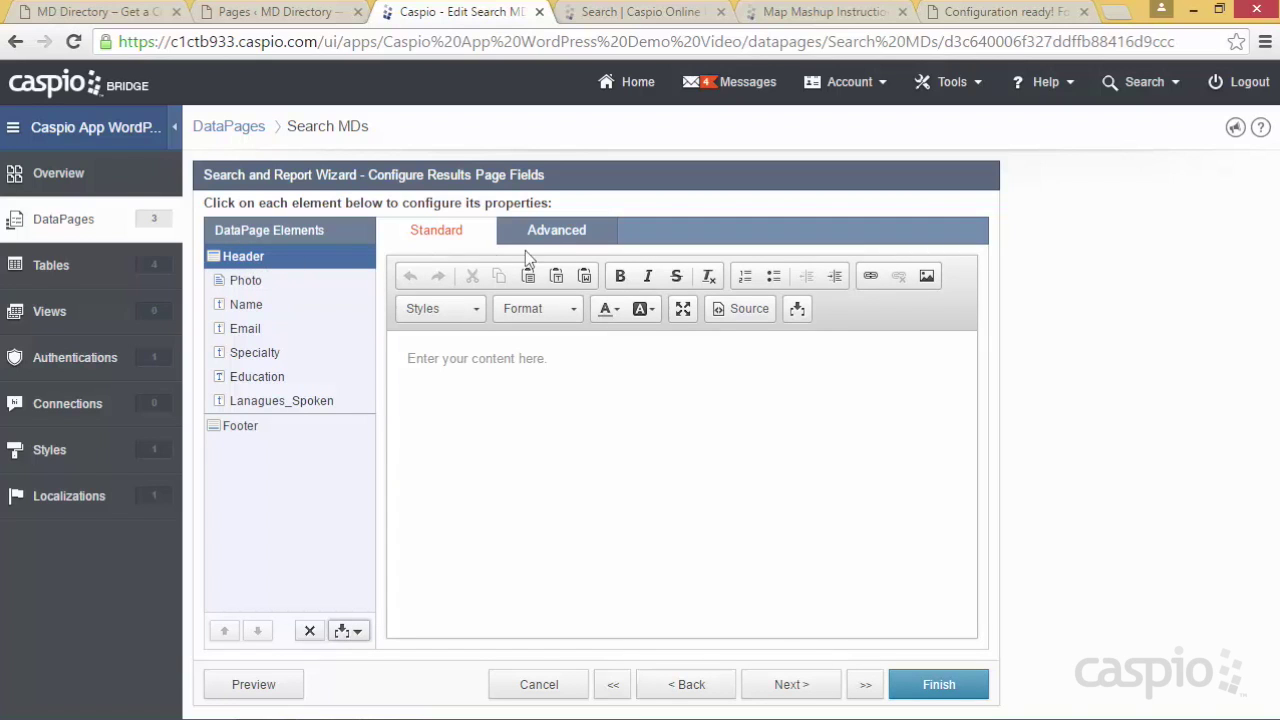
click(553, 240)
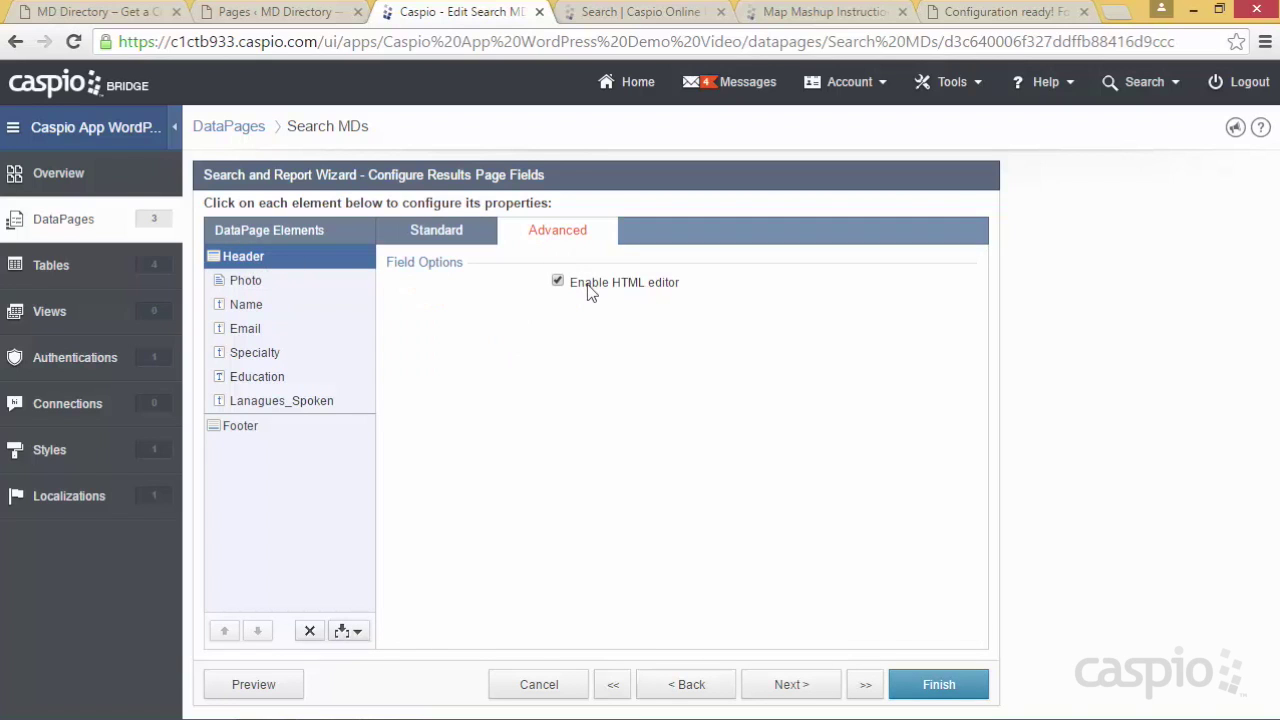
click(445, 233)
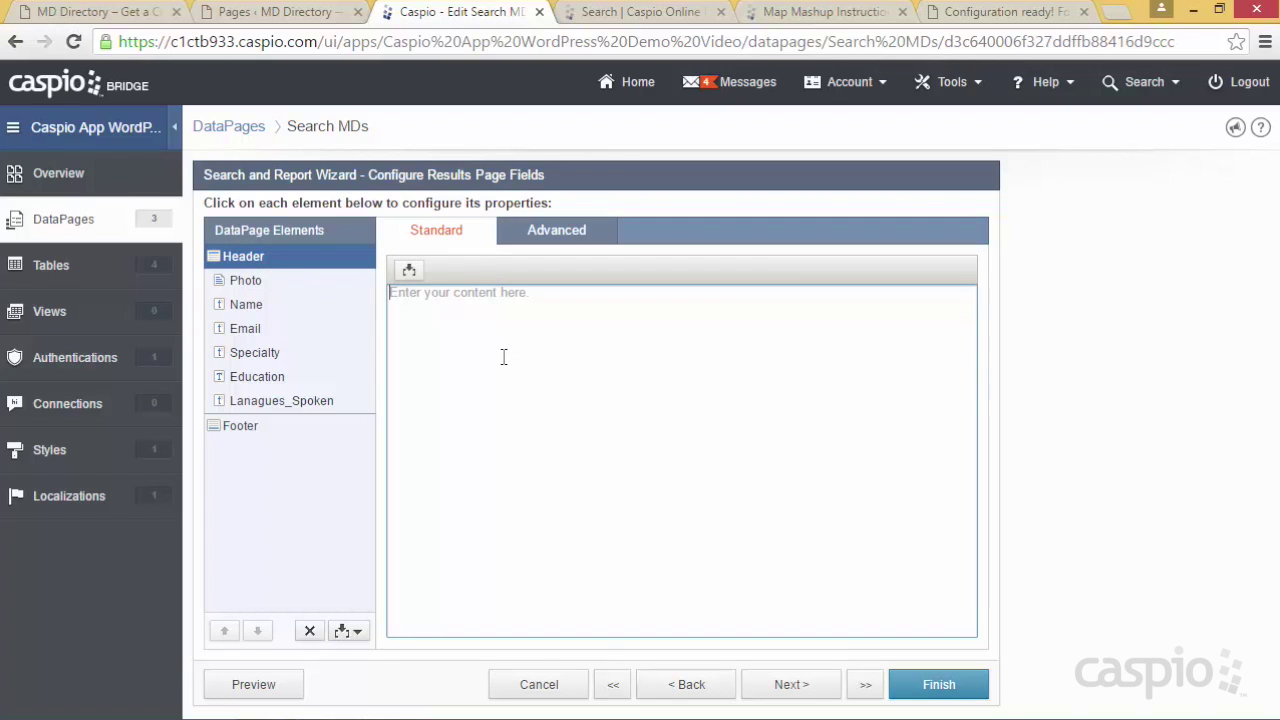
key(ctrl+v)
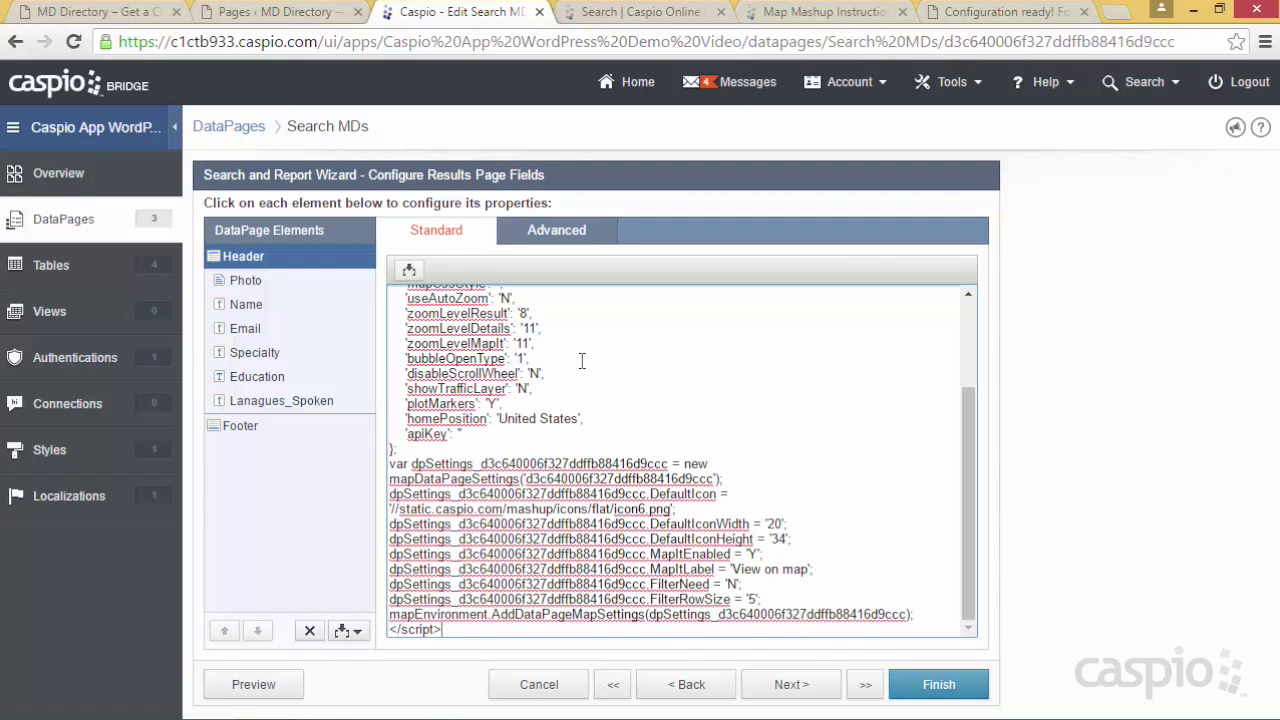
Add a Header to the Details Page Fields with HTML editor off and paste the map script
click(793, 686)
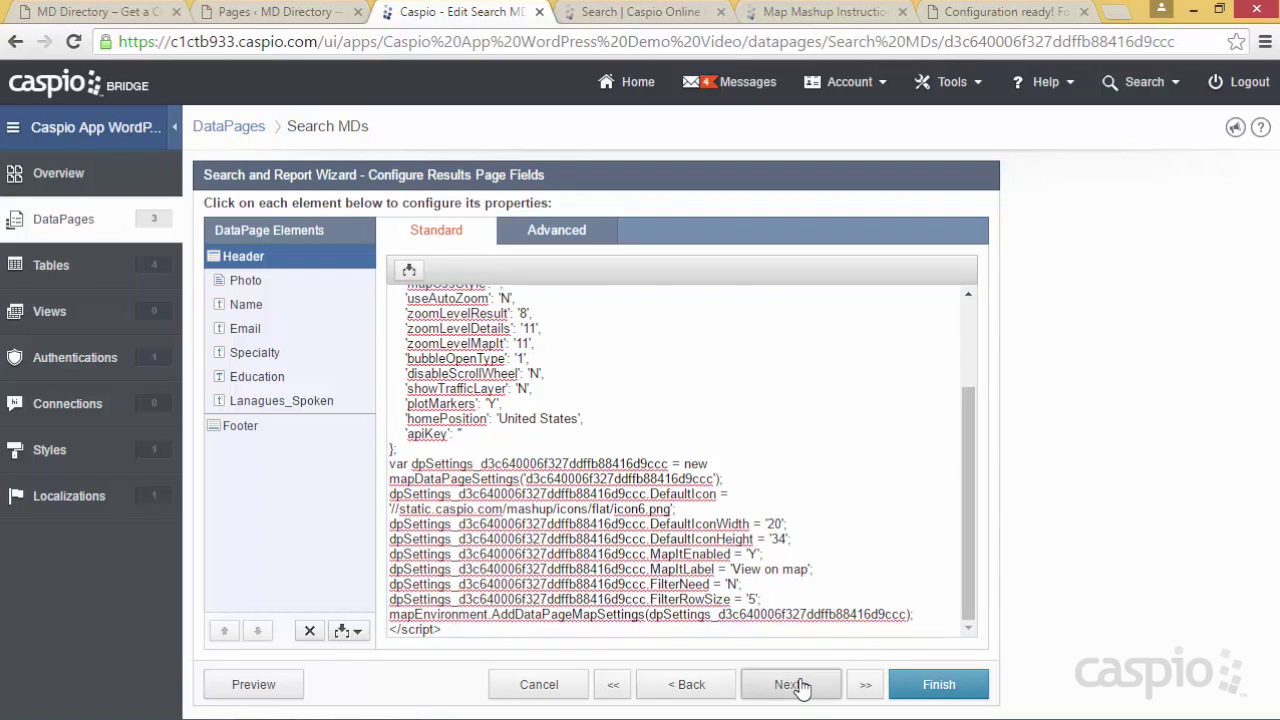
click(797, 686)
click(799, 688)
click(797, 686)
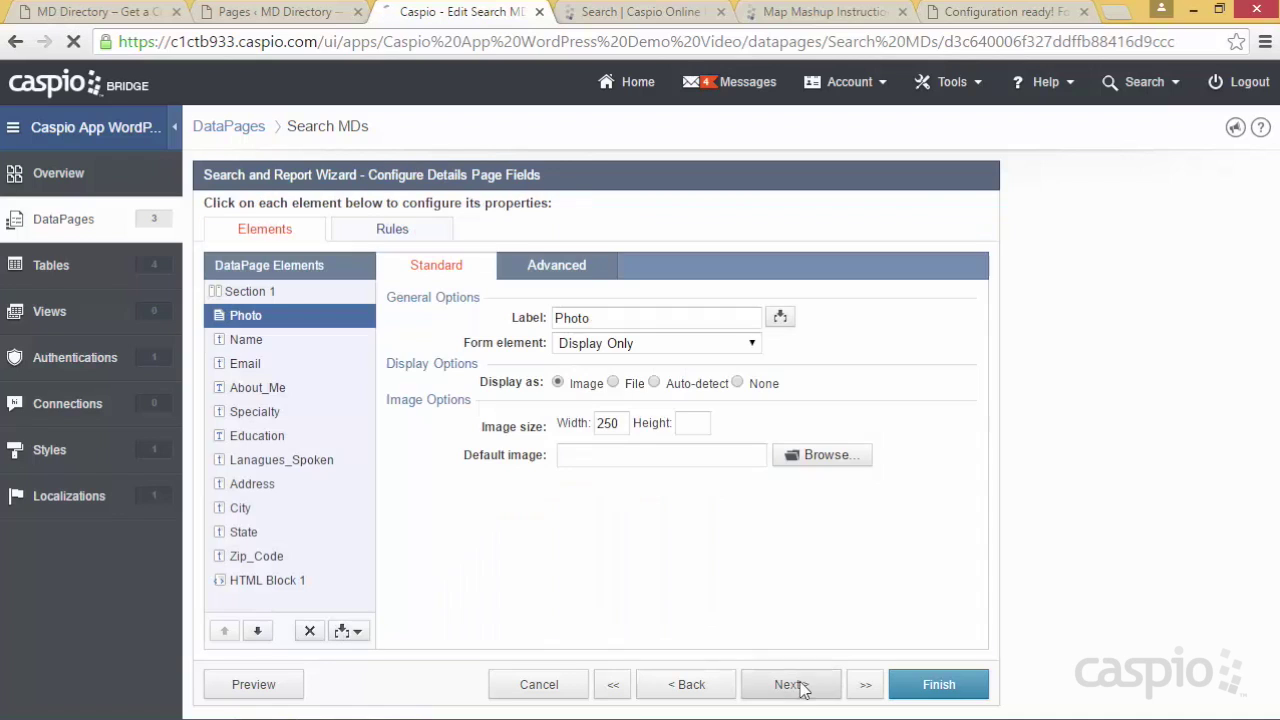
click(349, 631)
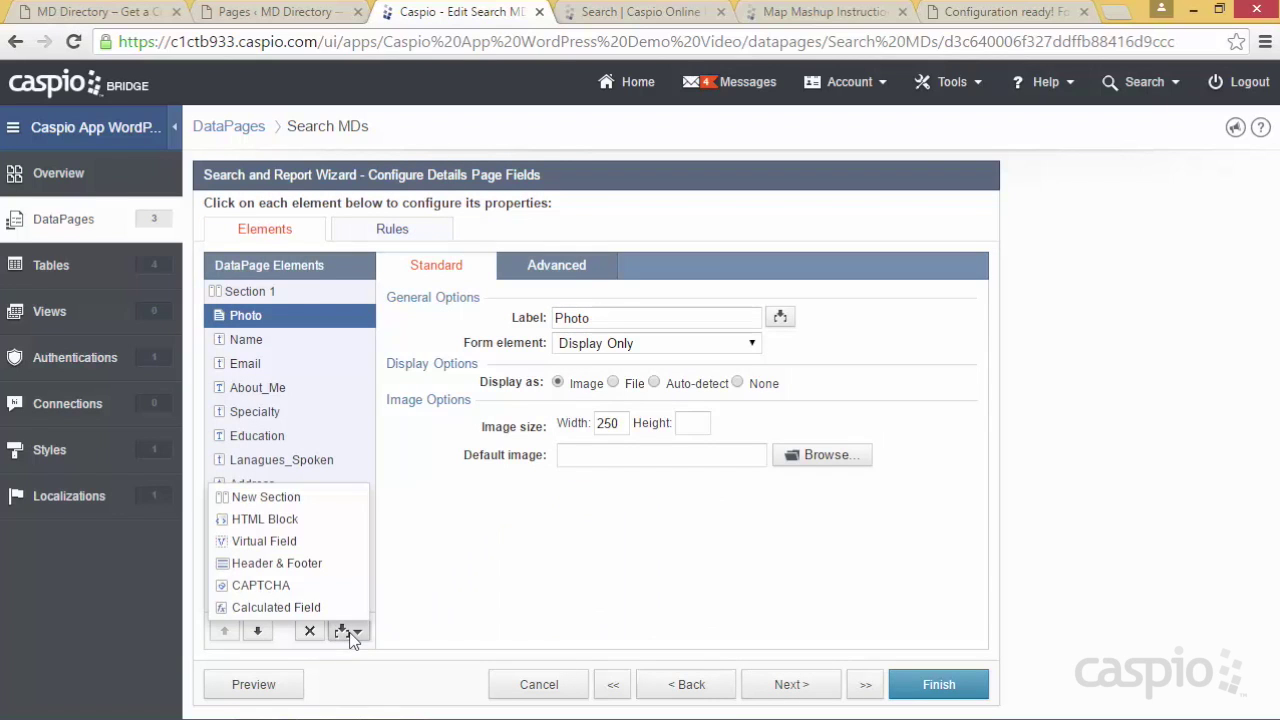
click(322, 562)
click(570, 268)
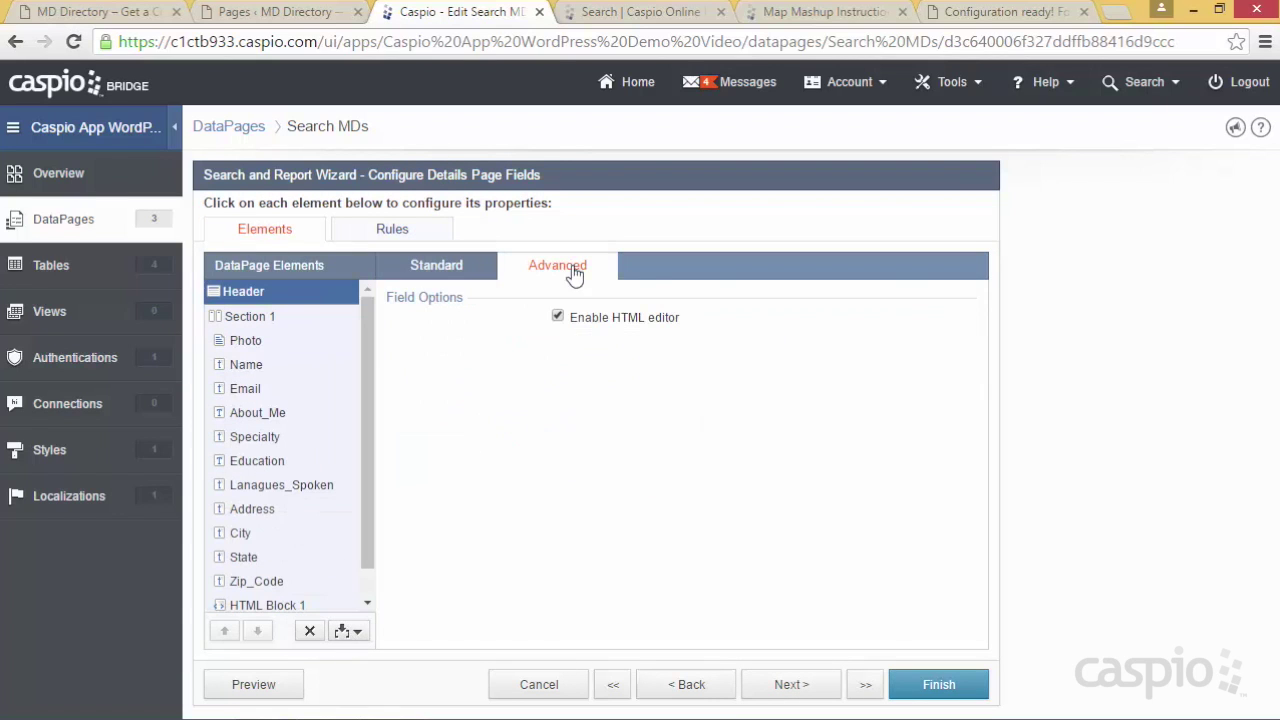
click(593, 322)
click(458, 272)
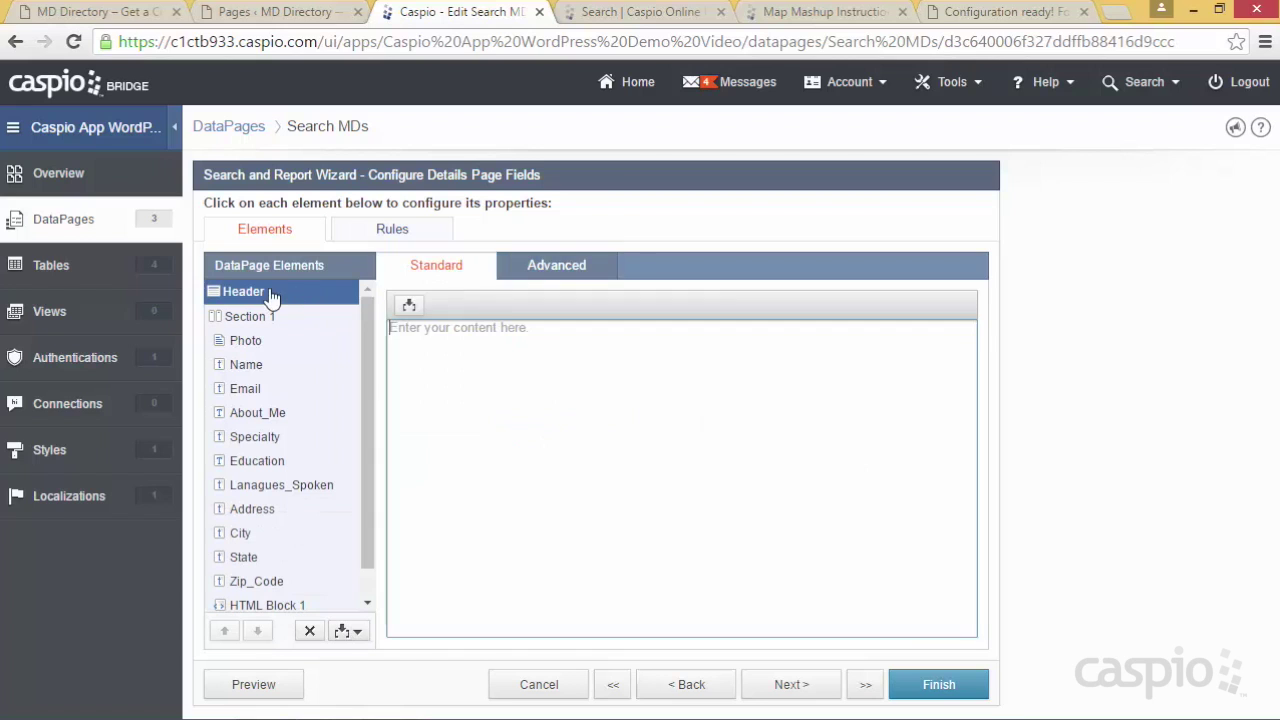
click(507, 326)
key(ctrl+v)
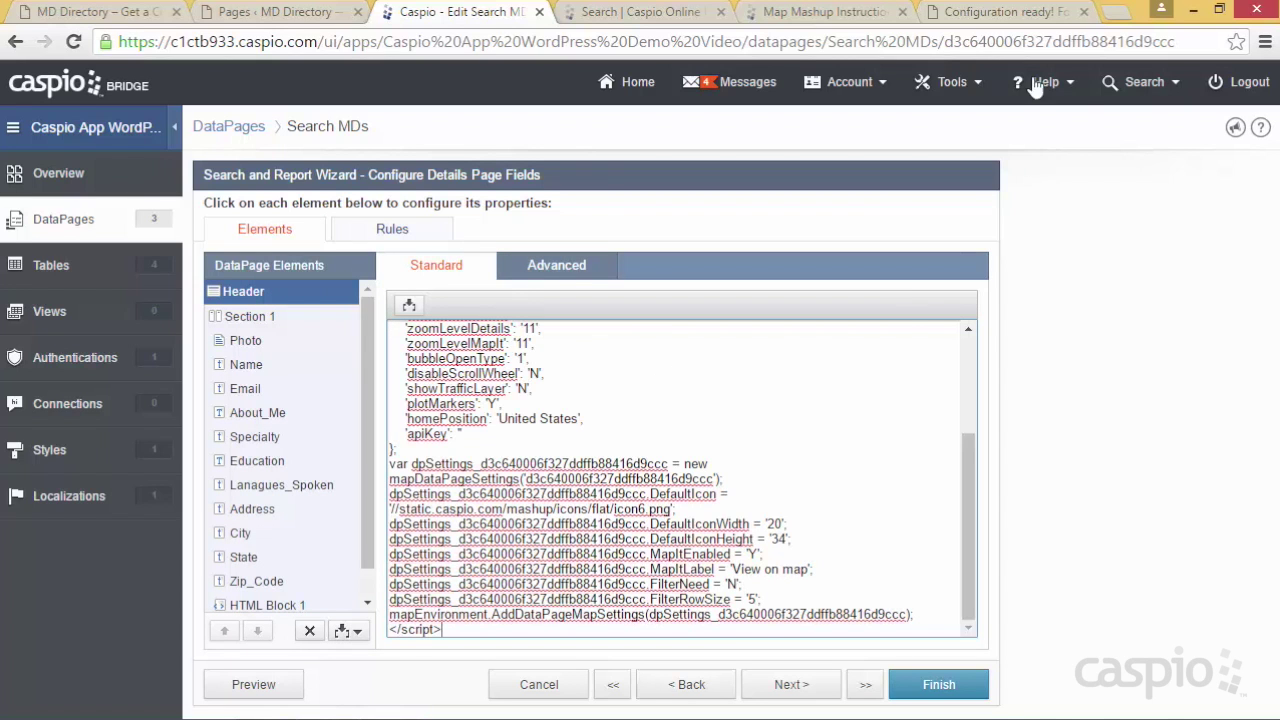
Copy the mapSettings.hideOnSearch line and bring the Search MDs wizard to Configure Search Fields
click(1005, 12)
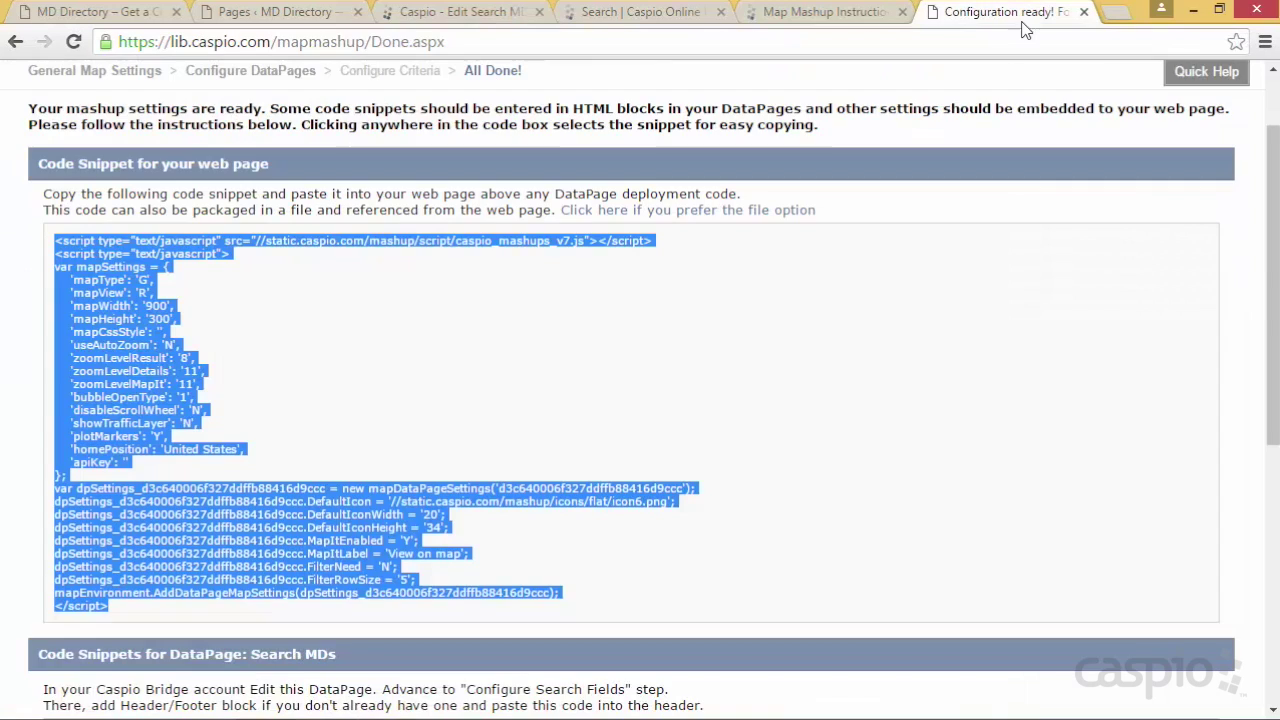
scroll(831, 377, down, 5)
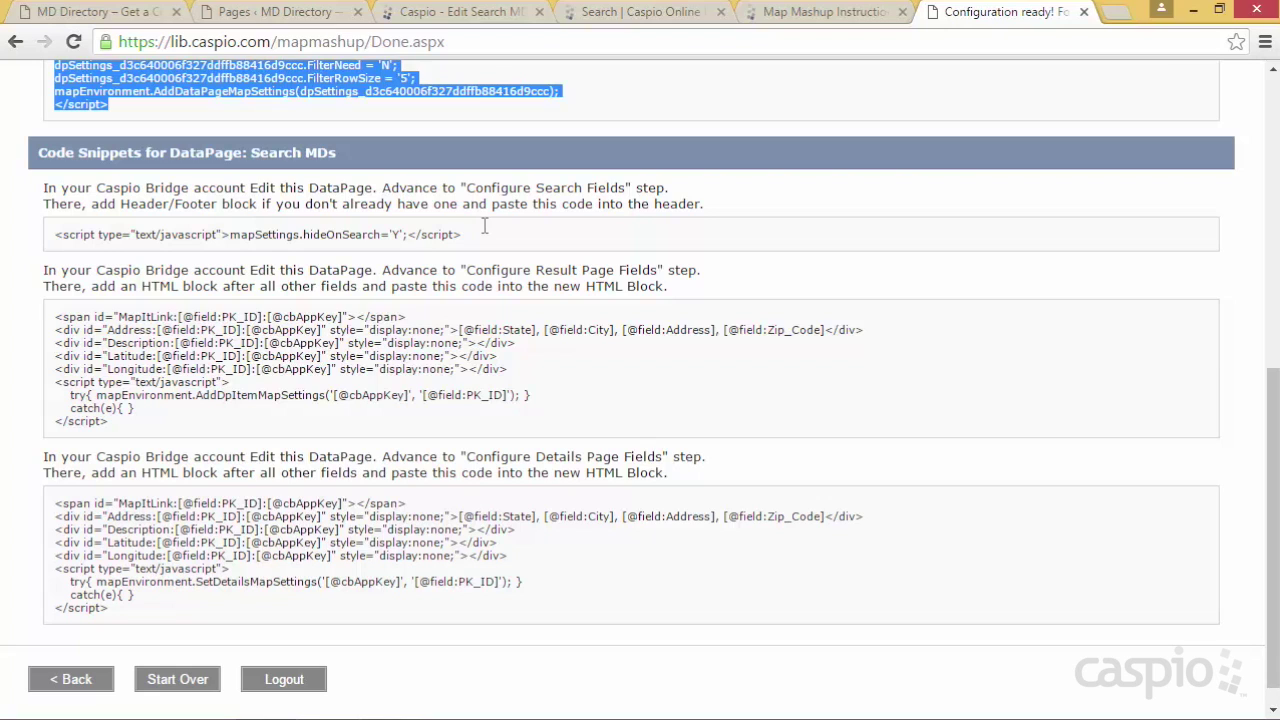
drag(487, 234, 53, 232)
key(ctrl+c)
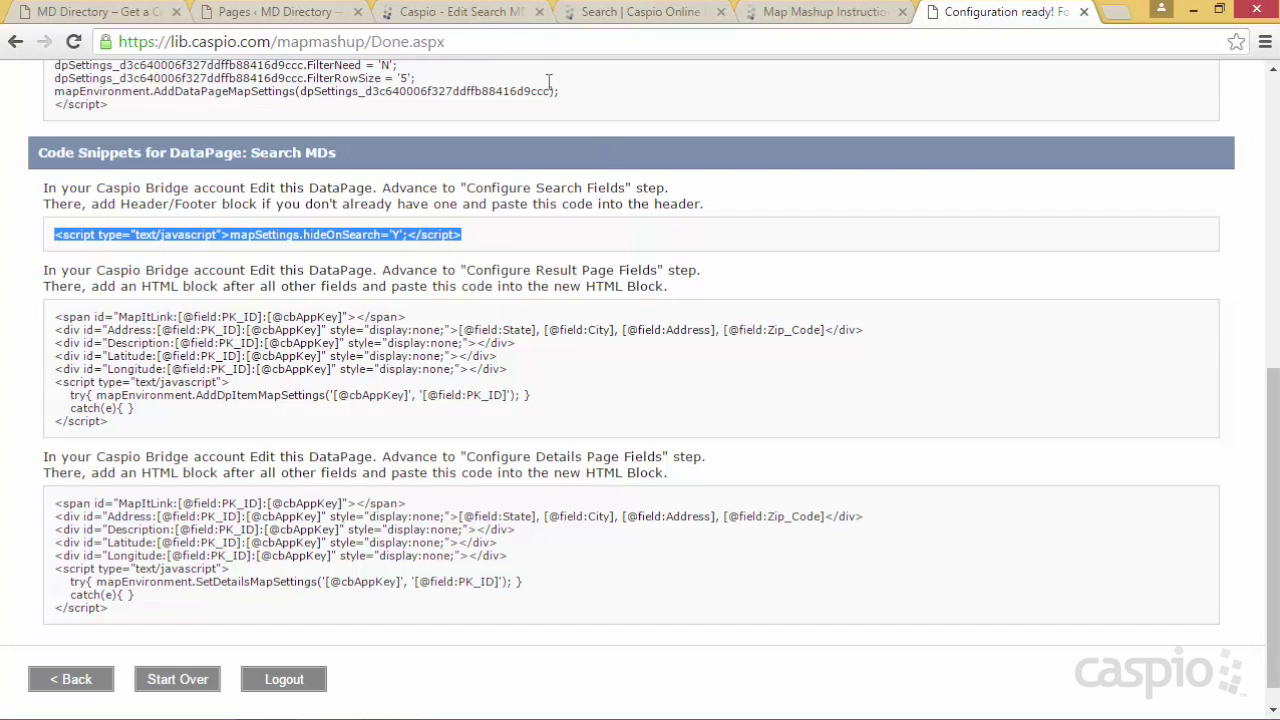
click(478, 18)
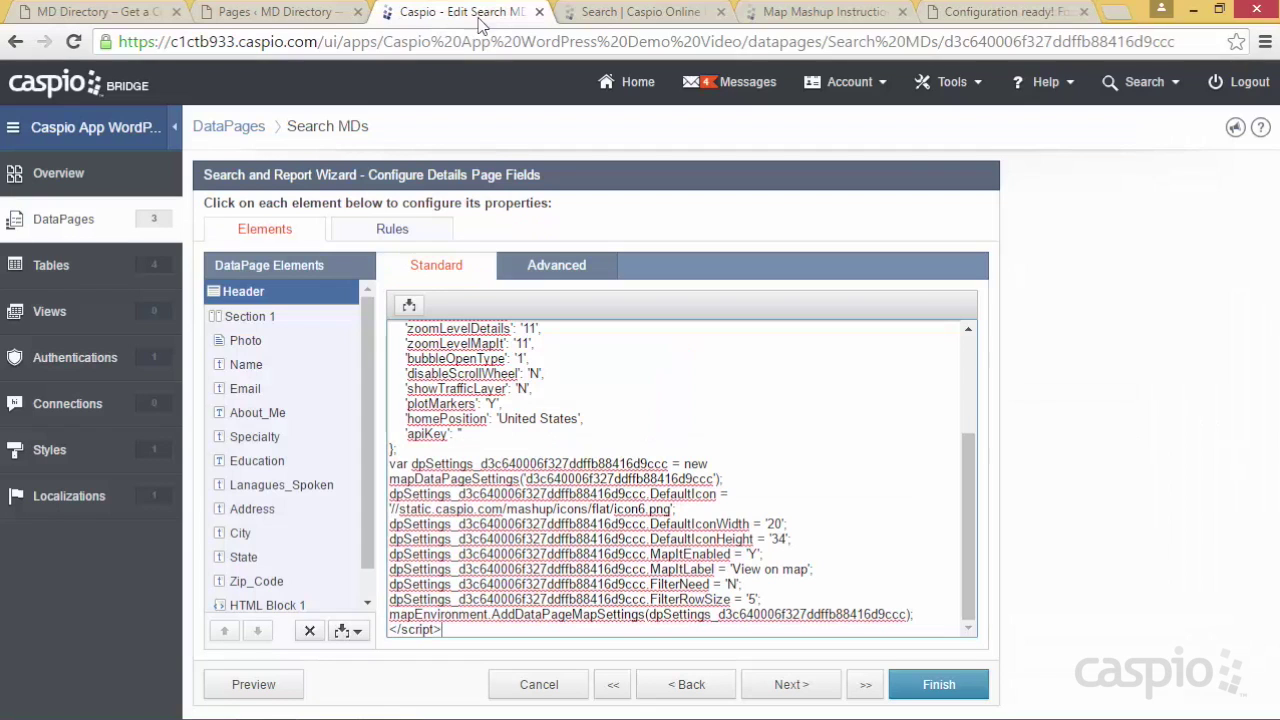
click(620, 684)
click(521, 444)
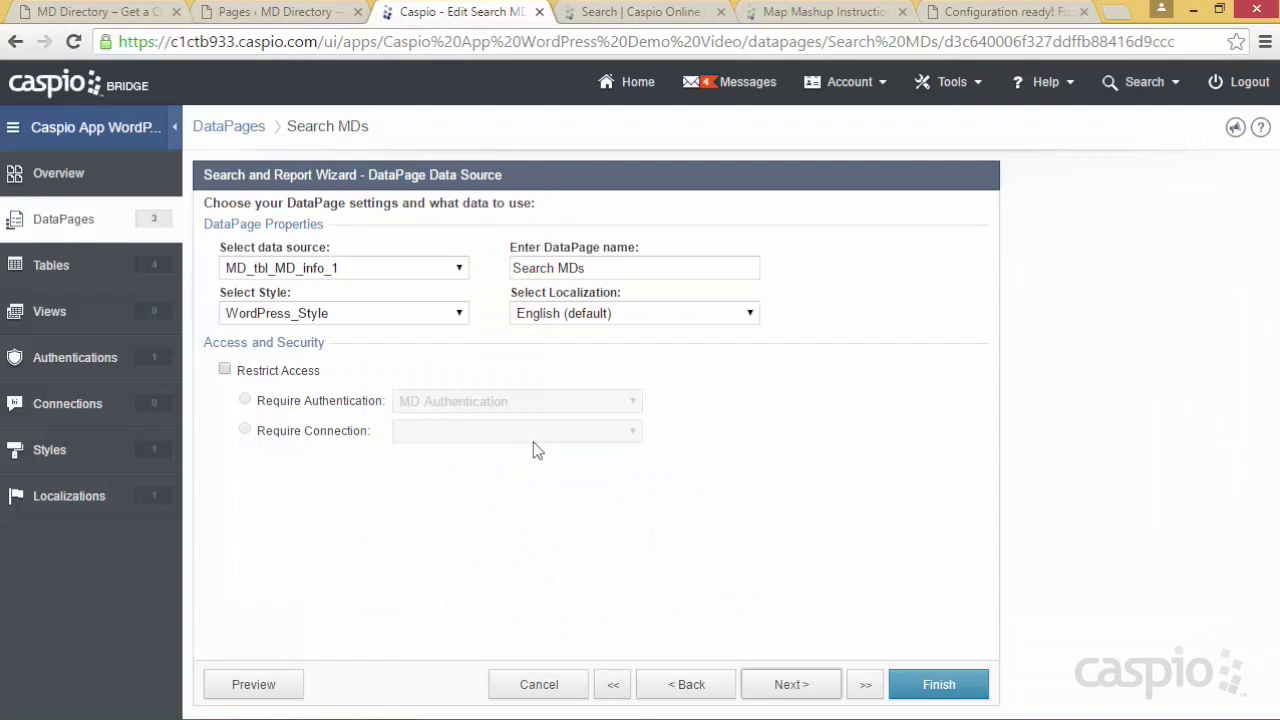
click(786, 686)
click(782, 688)
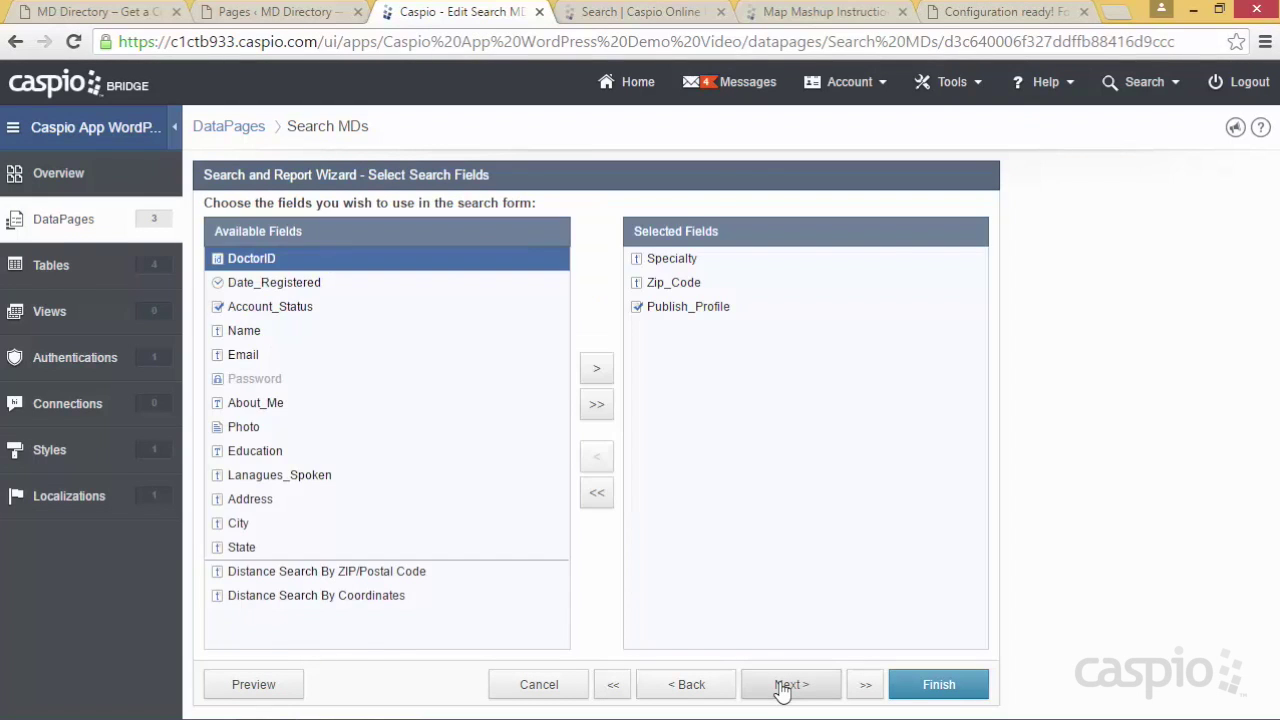
click(782, 688)
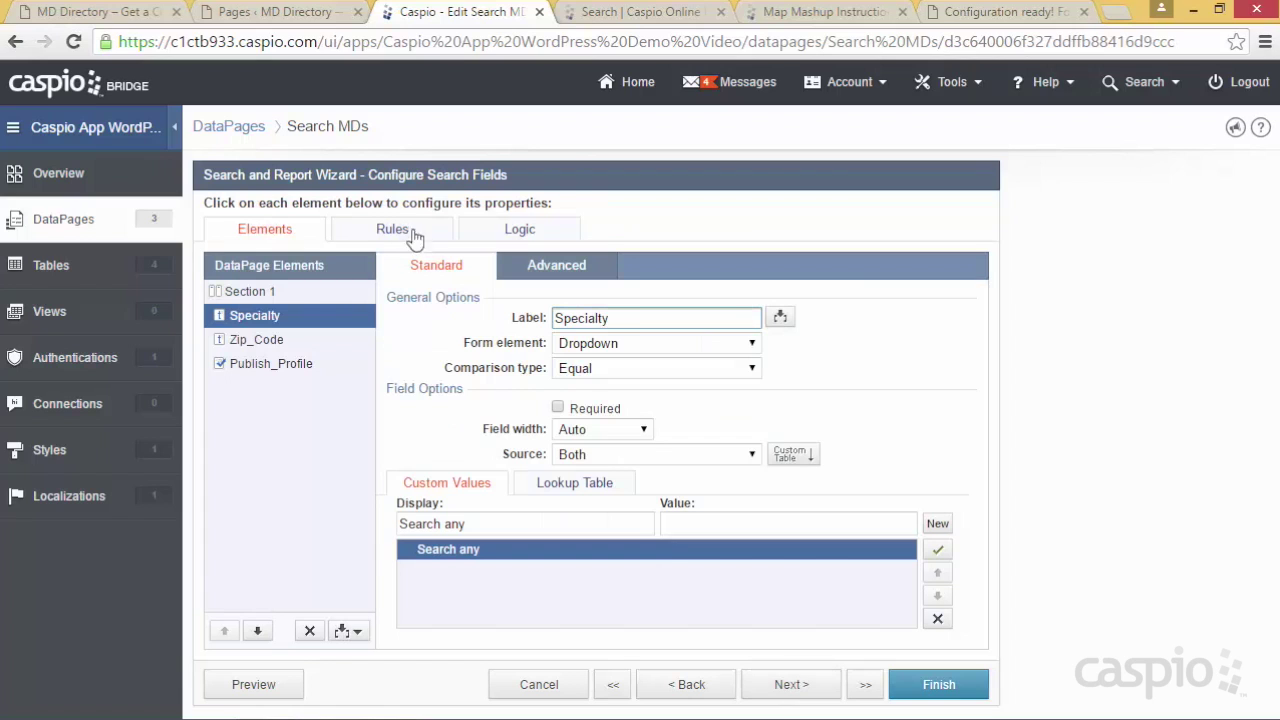
Add a Header & Footer to the search form, disable its HTML editor, and paste the hideOnSearch script
click(345, 631)
click(322, 565)
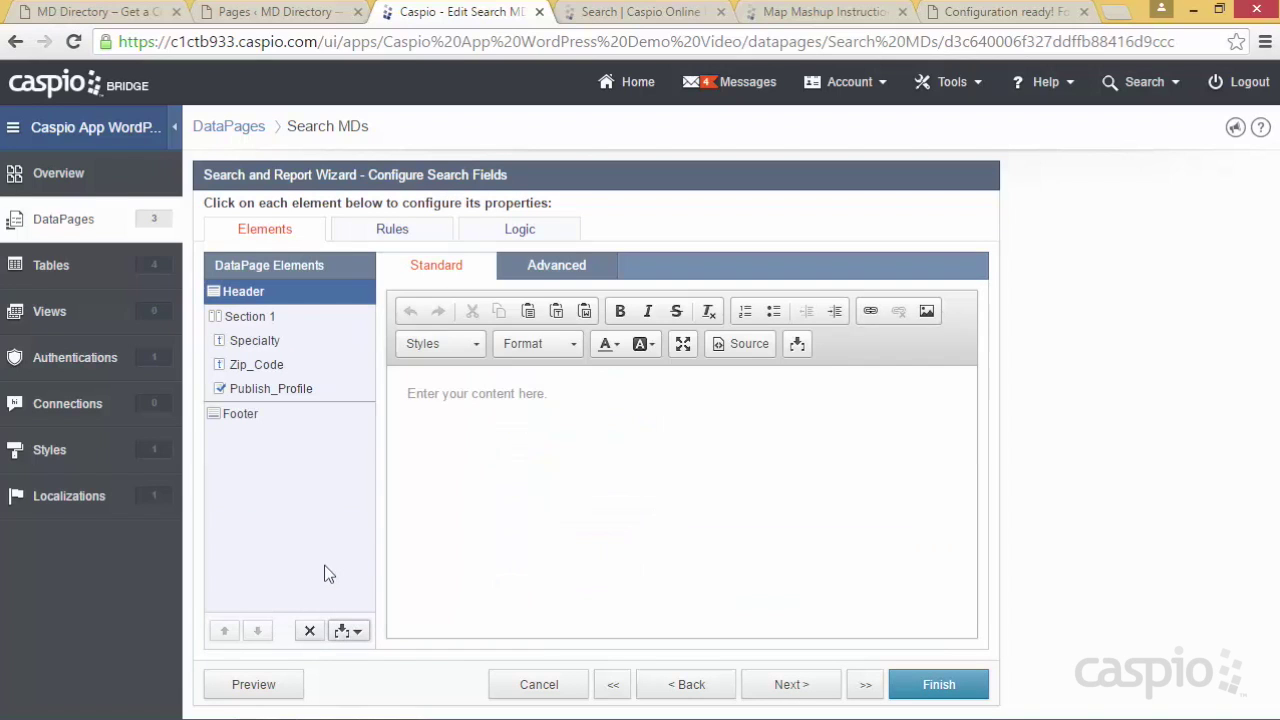
click(552, 280)
click(594, 318)
click(472, 274)
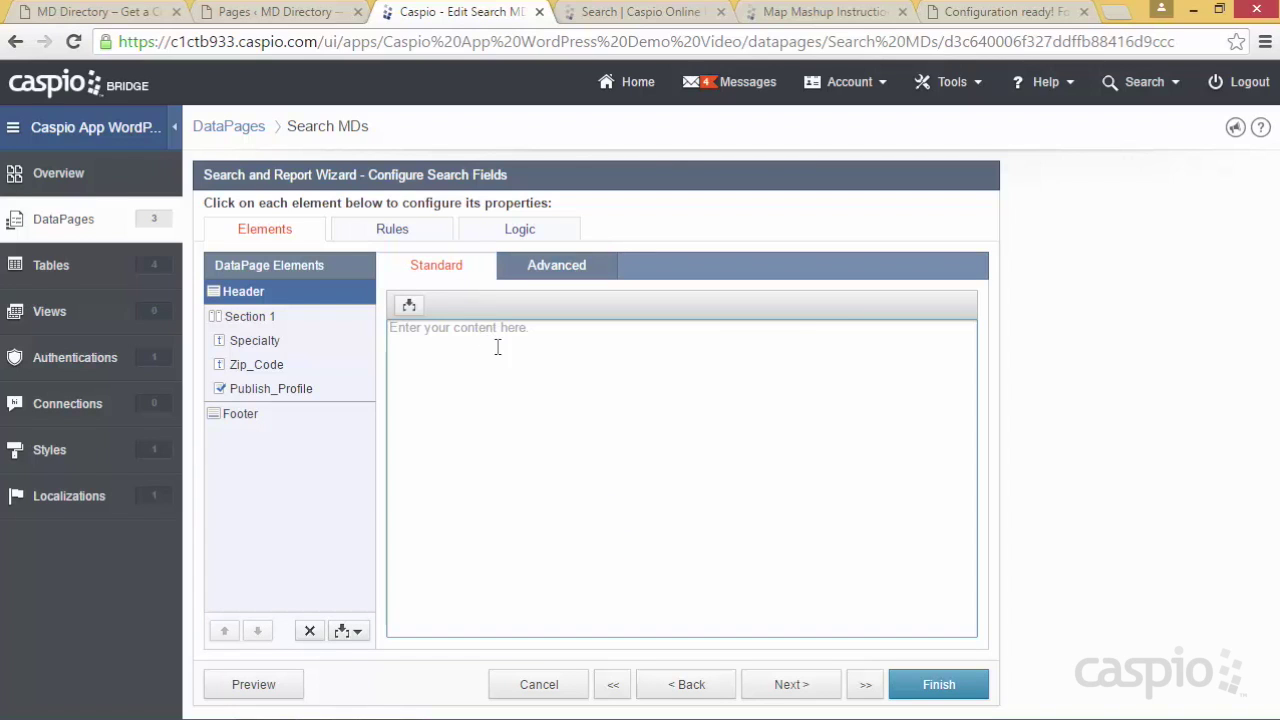
click(494, 344)
key(ctrl+v)
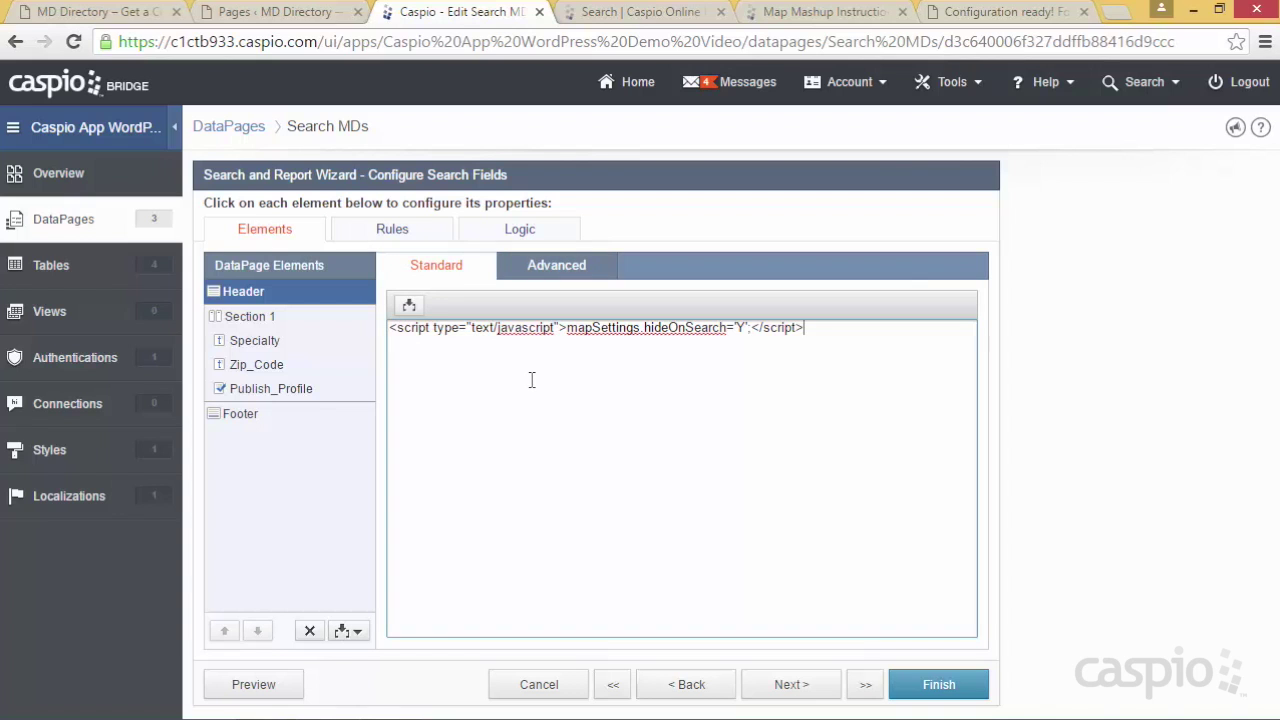
Copy the Result Page code snippet and return to the Search MDs results page fields
click(982, 12)
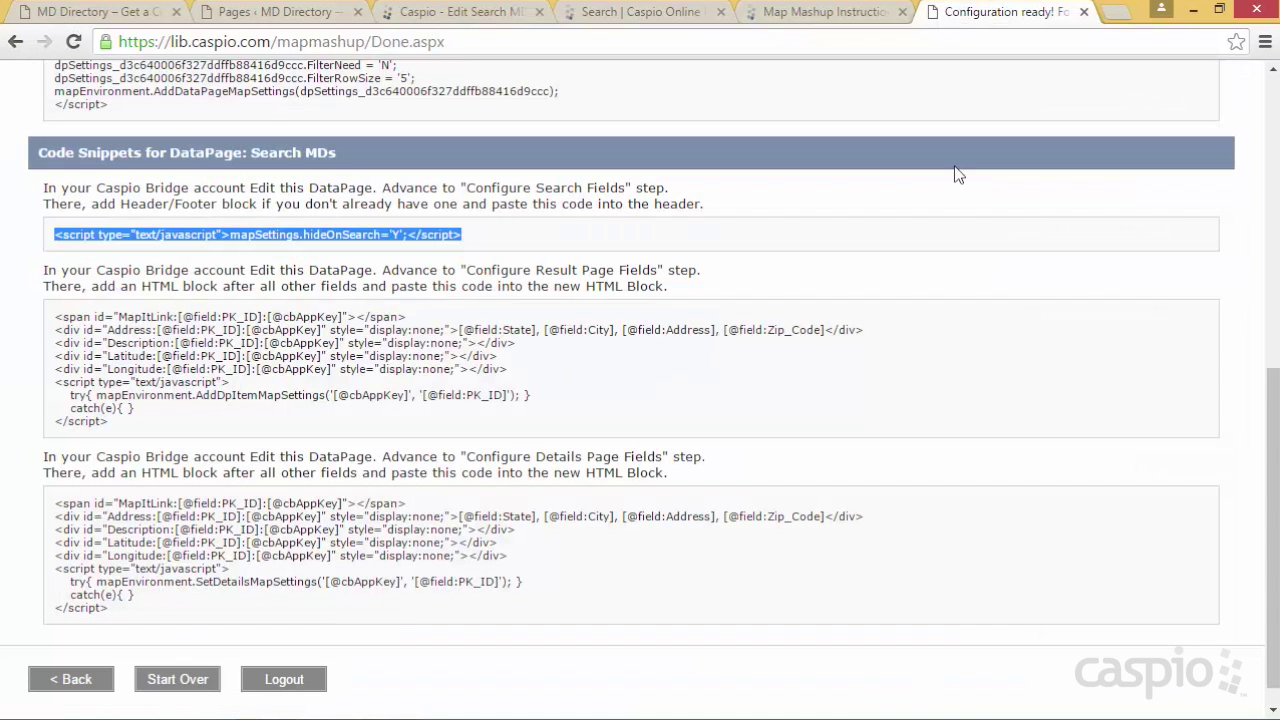
drag(119, 421, 55, 318)
key(ctrl+c)
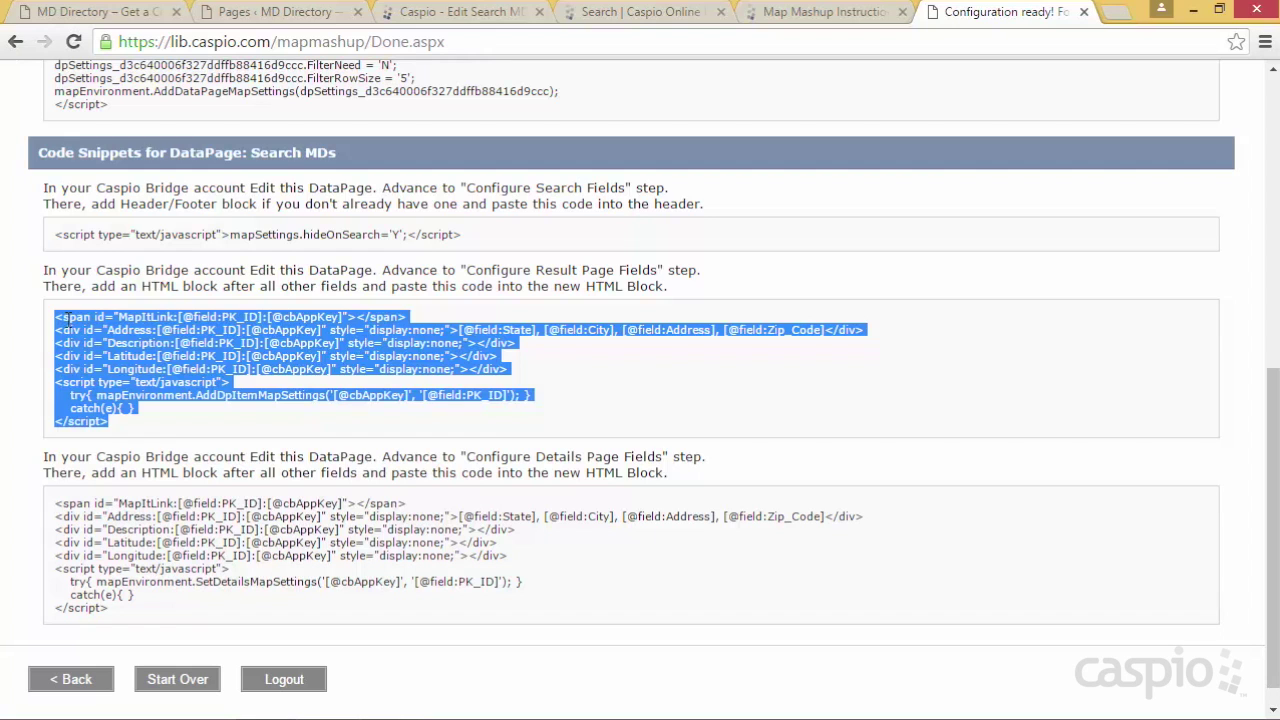
click(455, 12)
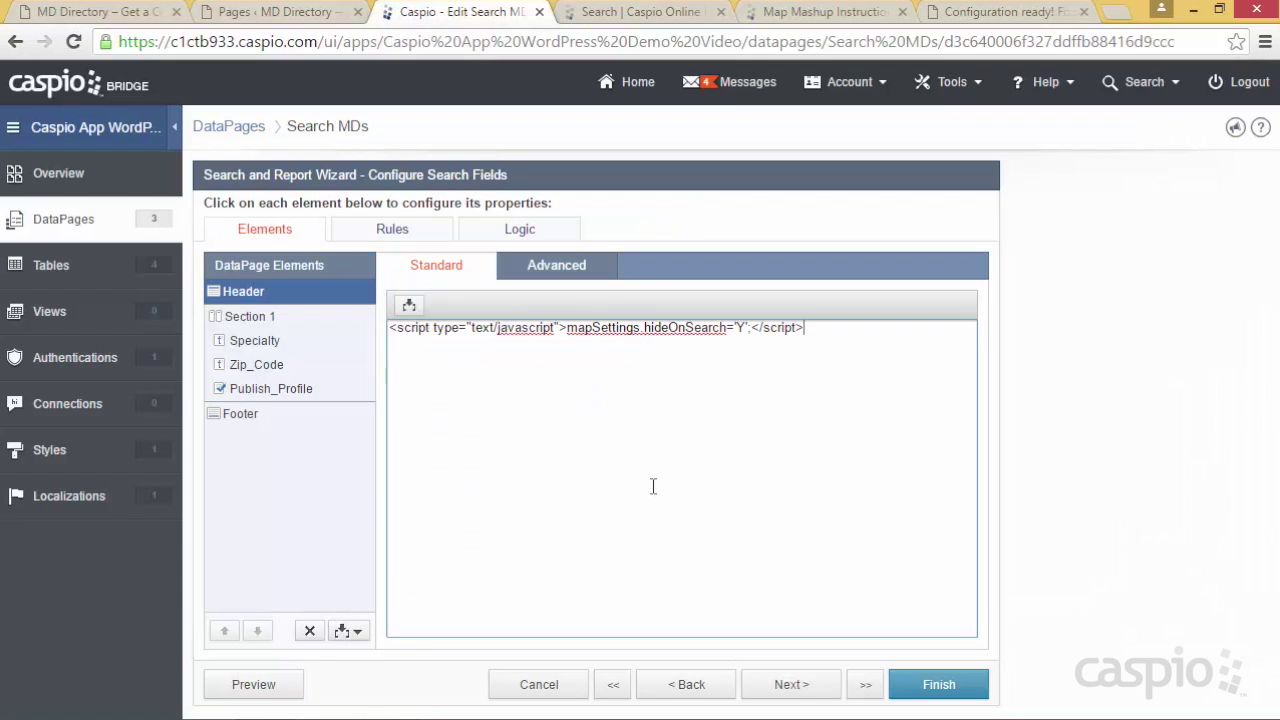
click(788, 688)
click(788, 688)
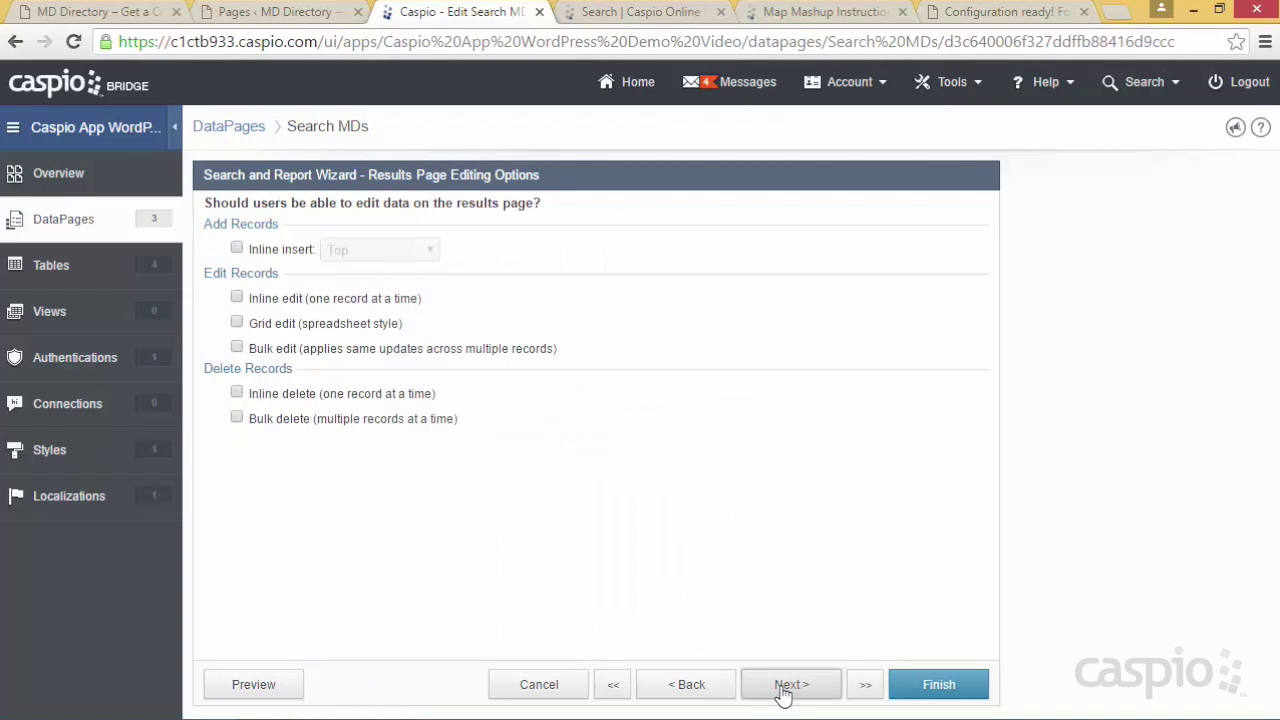
click(786, 688)
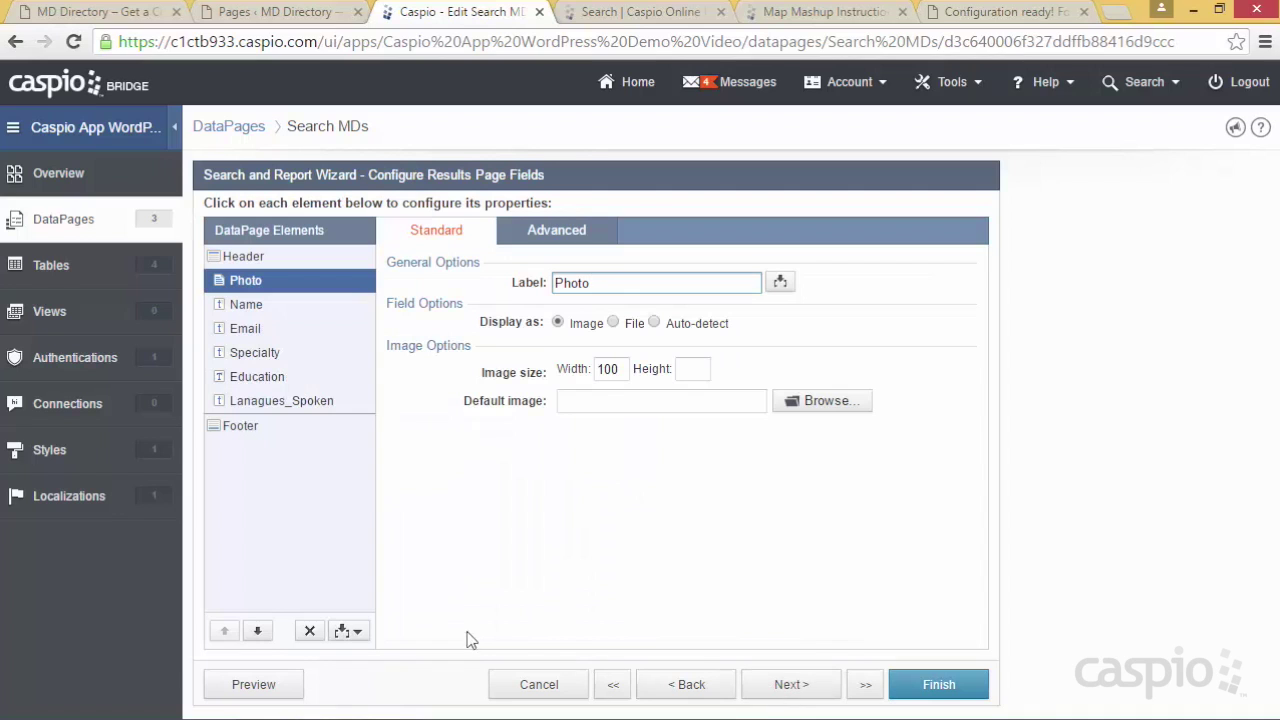
Insert an HTML Block below Lanagues_Spoken with the results map code, then select the Details Page snippet
click(358, 634)
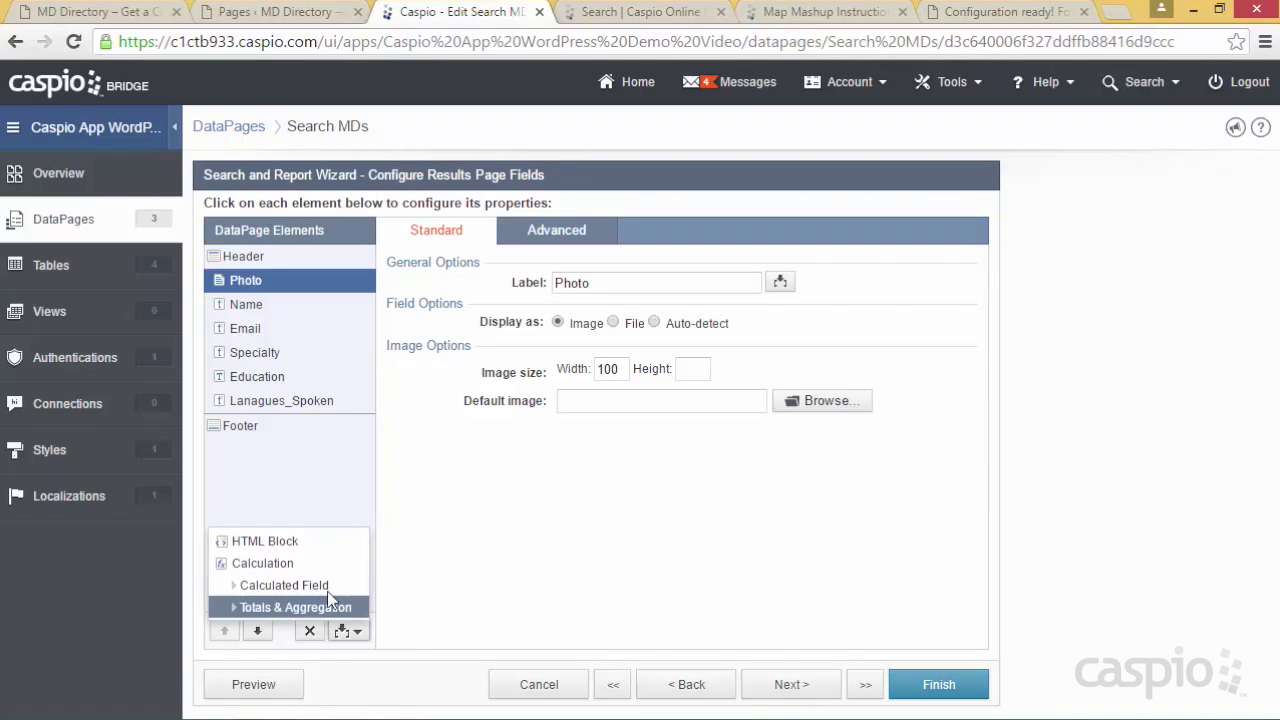
click(245, 538)
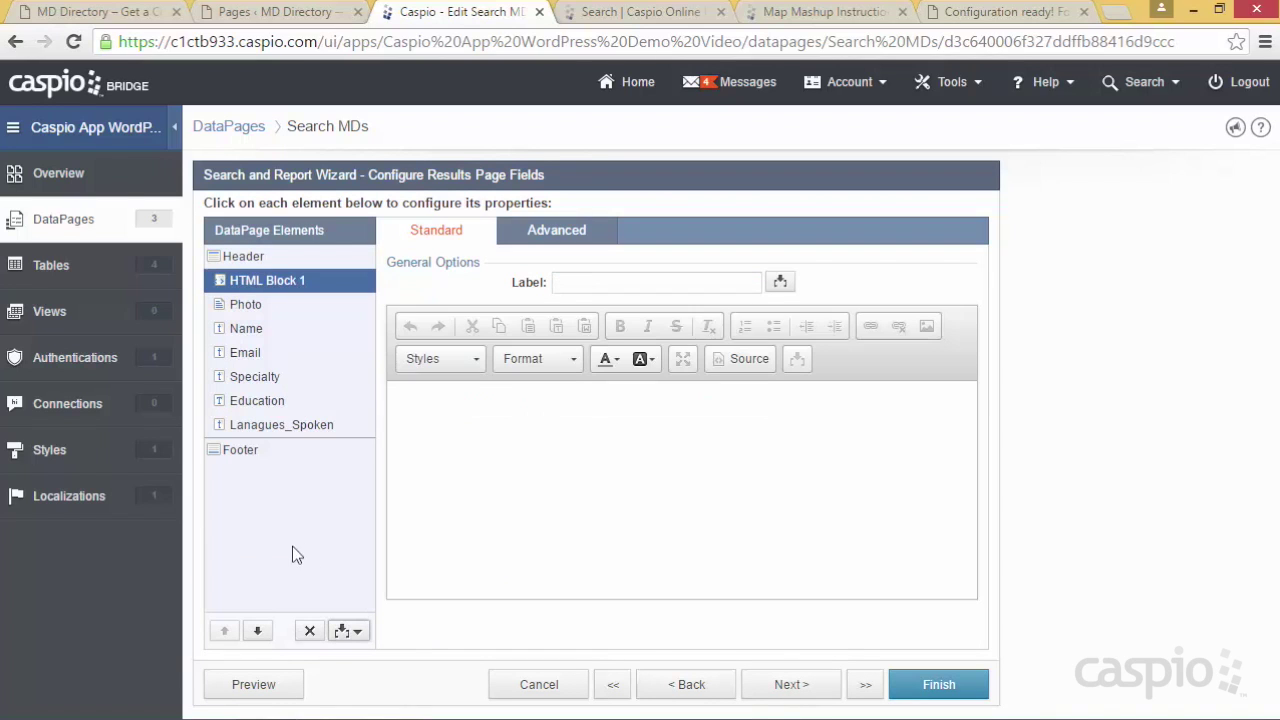
click(257, 631)
click(257, 631)
click(257, 631)
click(257, 631)
click(257, 631)
click(257, 631)
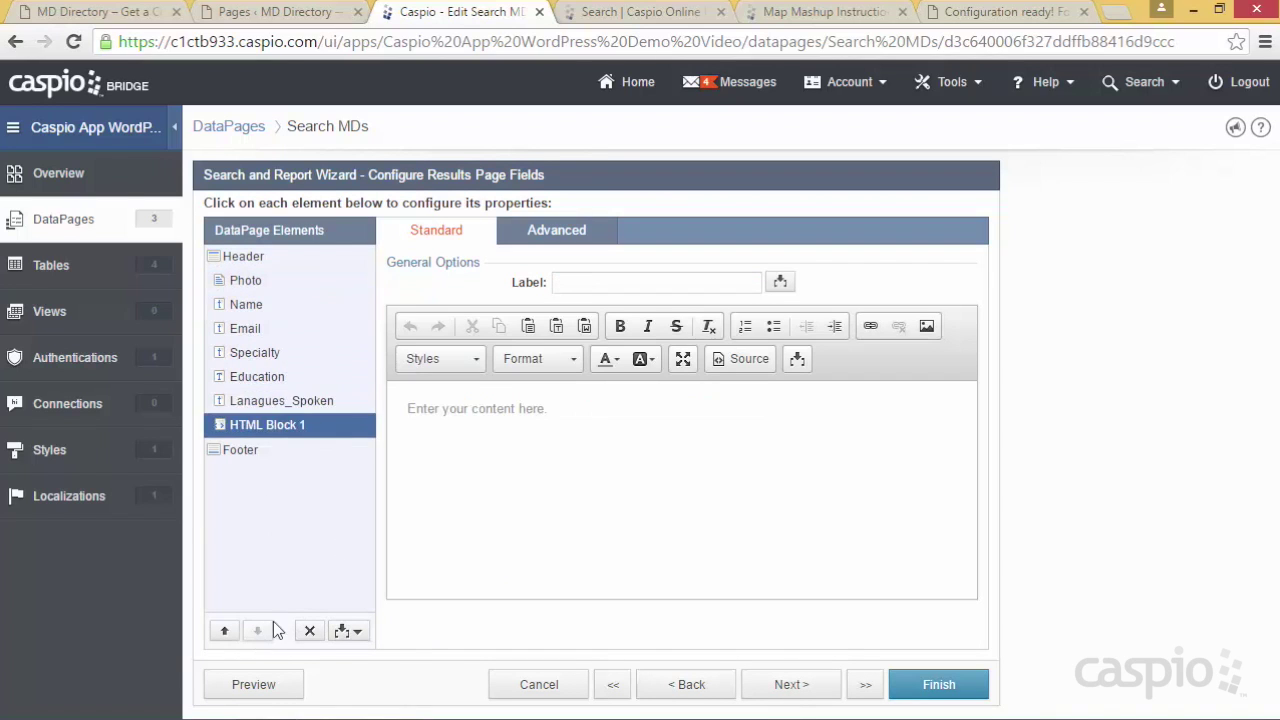
click(549, 243)
click(450, 232)
click(537, 363)
key(ctrl+v)
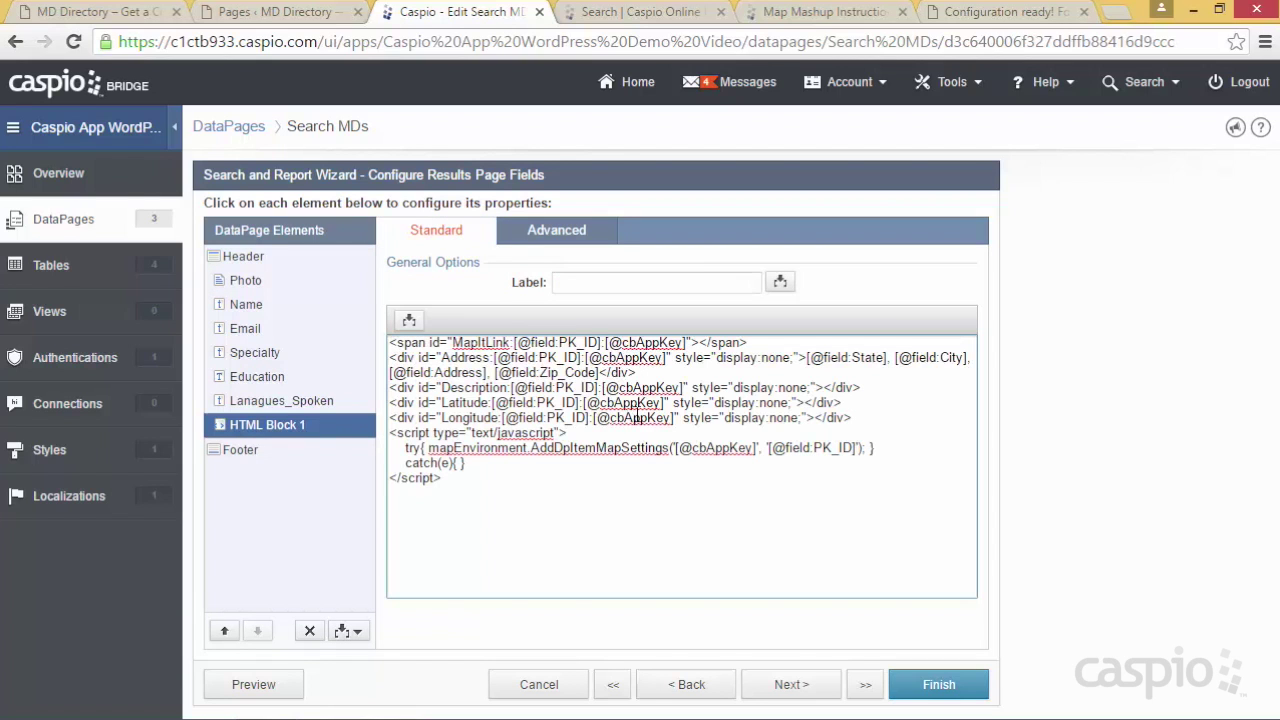
click(1008, 12)
drag(125, 612, 56, 505)
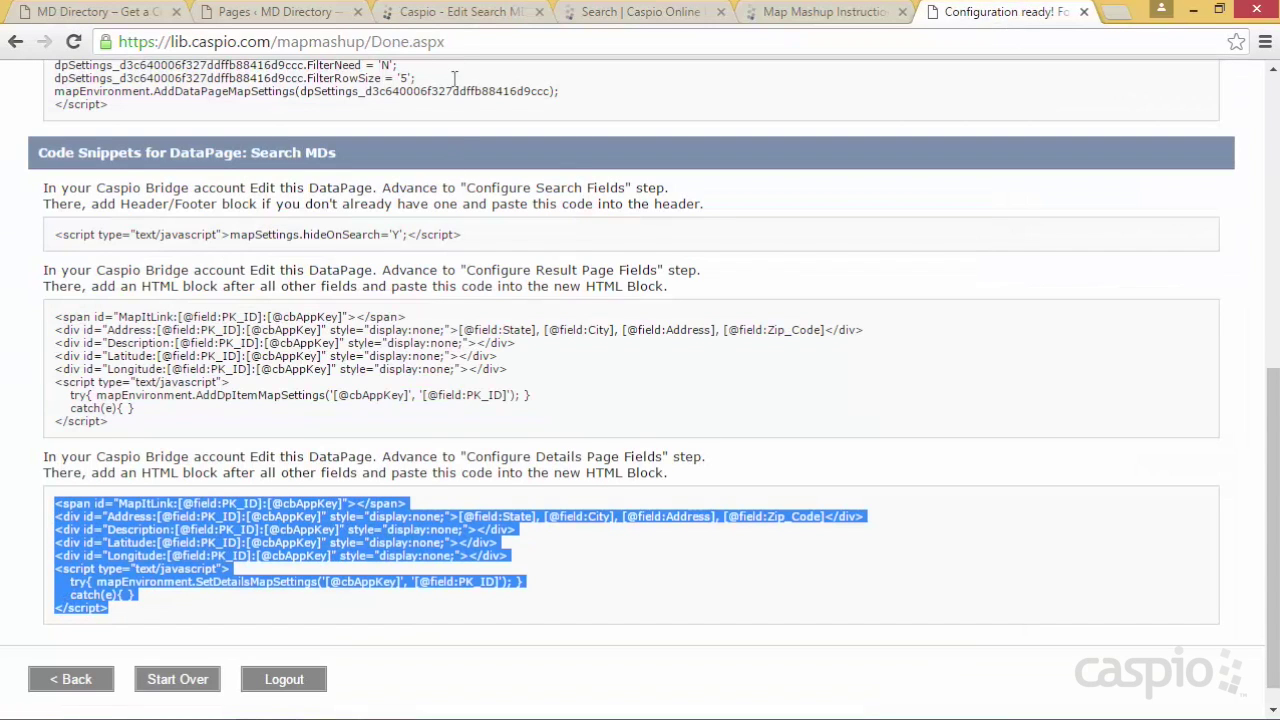
Check HTML Block 1's SetDetailsMapSettings code on Configure Details Page Fields, then return to the Map Mashup guide
click(455, 14)
click(790, 682)
click(790, 684)
click(790, 686)
click(791, 688)
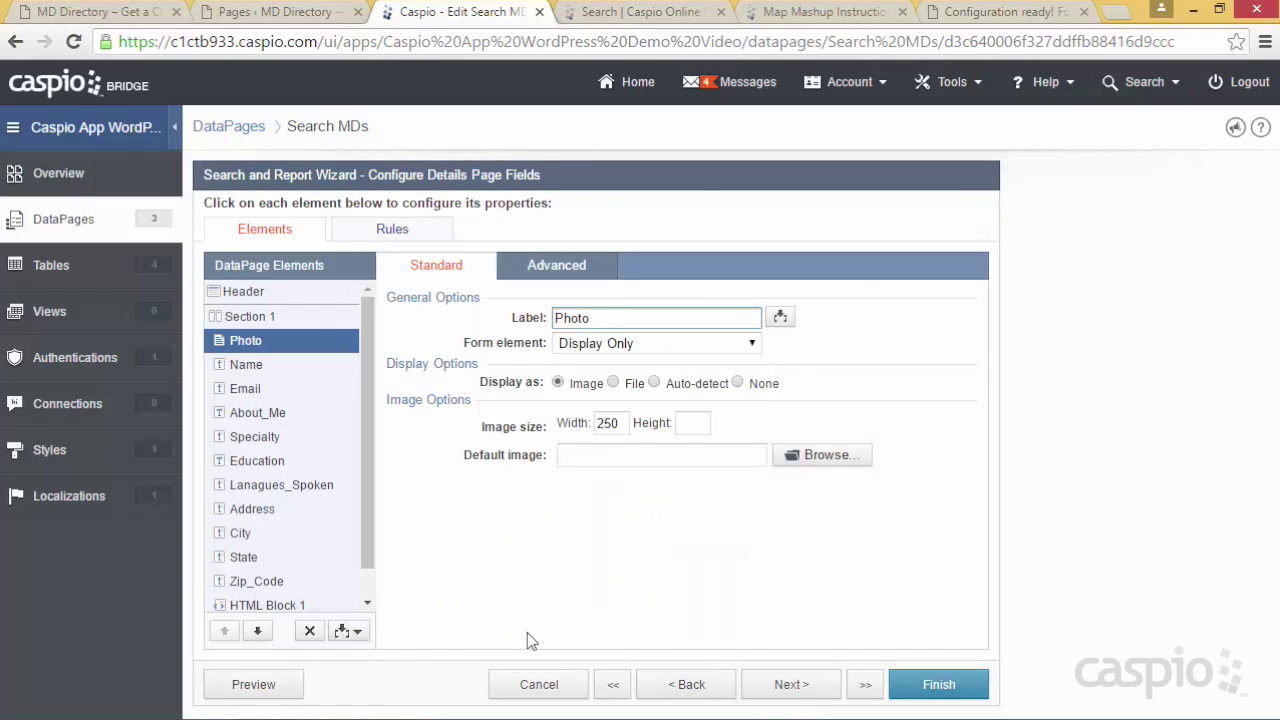
scroll(362, 510, down, 1)
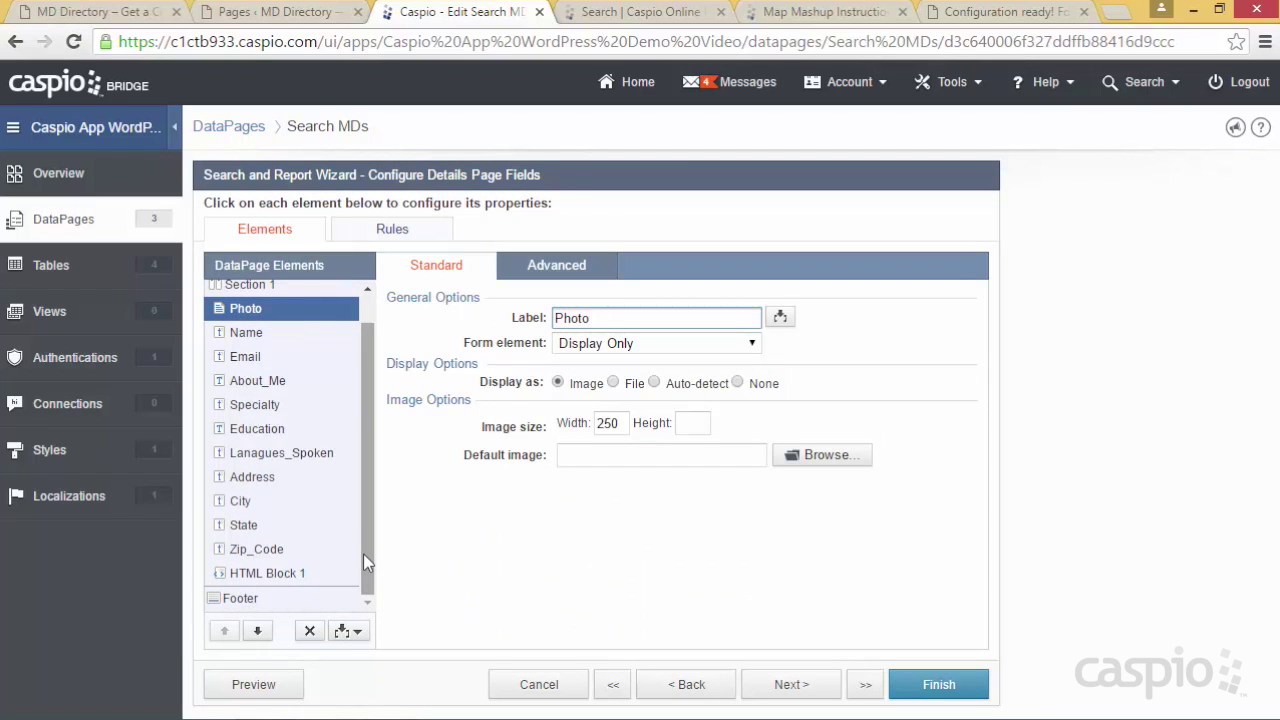
click(303, 575)
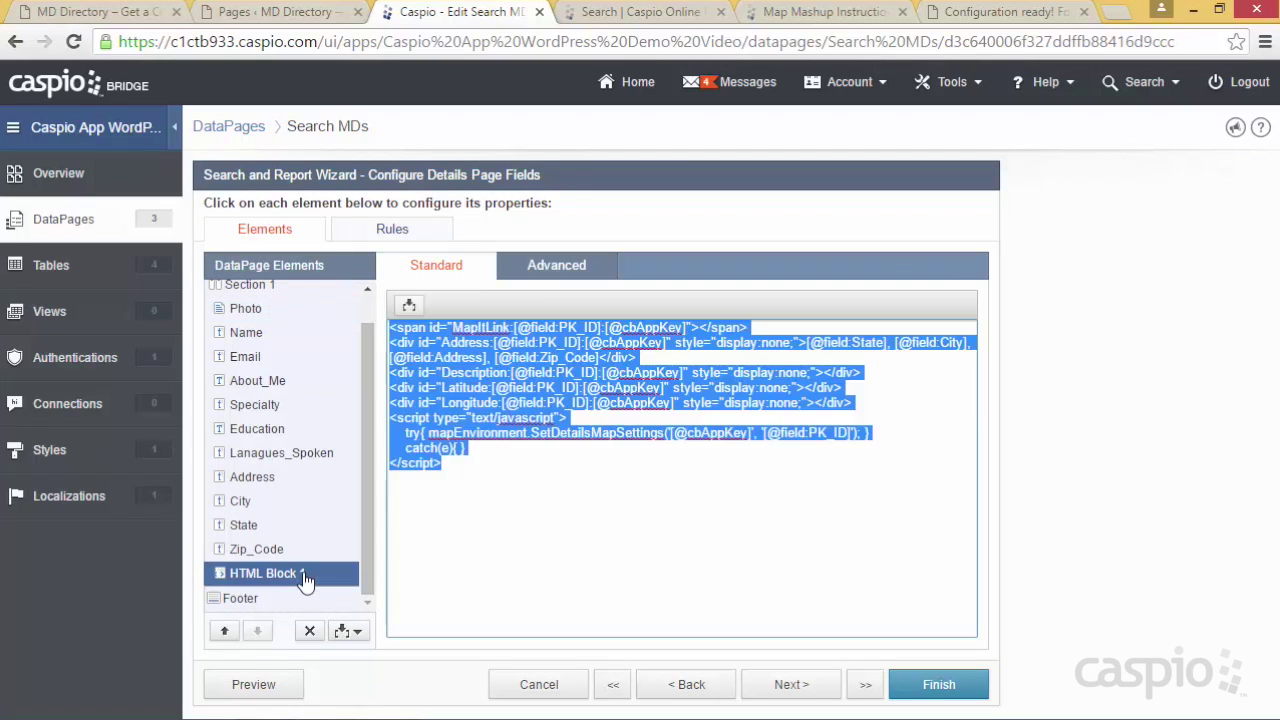
click(402, 562)
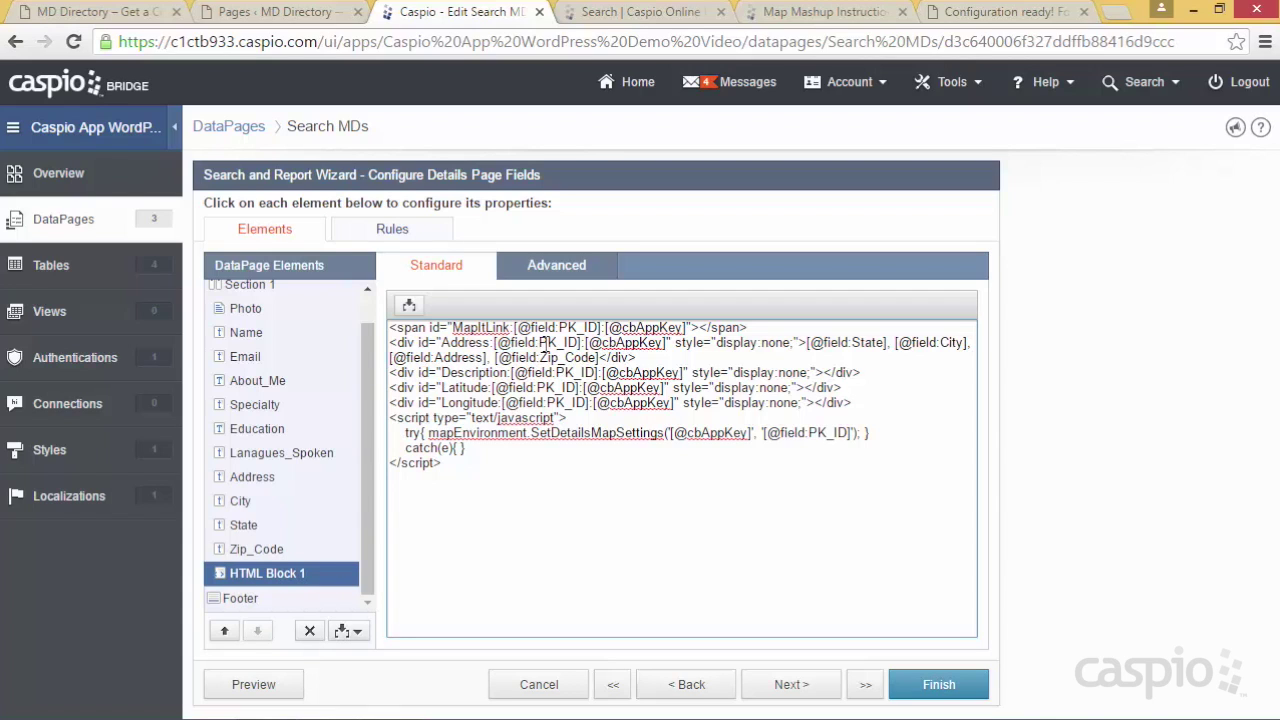
click(826, 14)
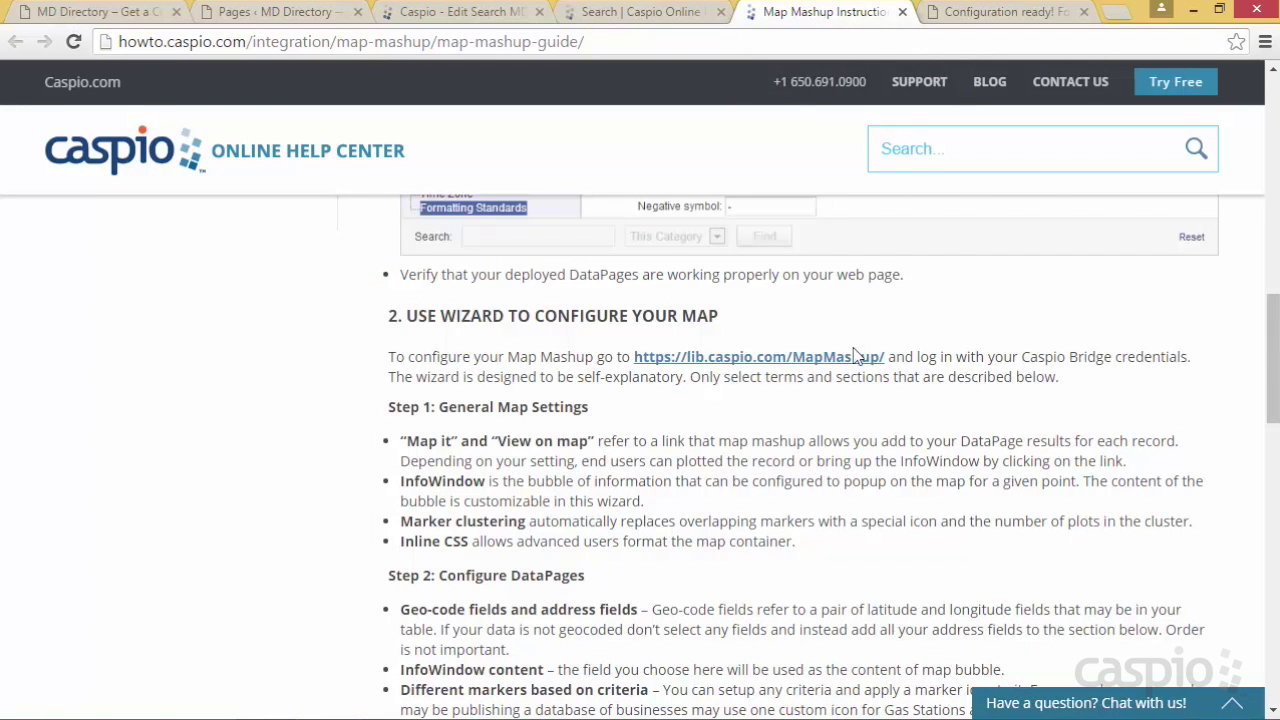
Scroll to Map Positioning and select the <div id="map"></div> code line
scroll(858, 360, down, 3)
scroll(858, 365, down, 4)
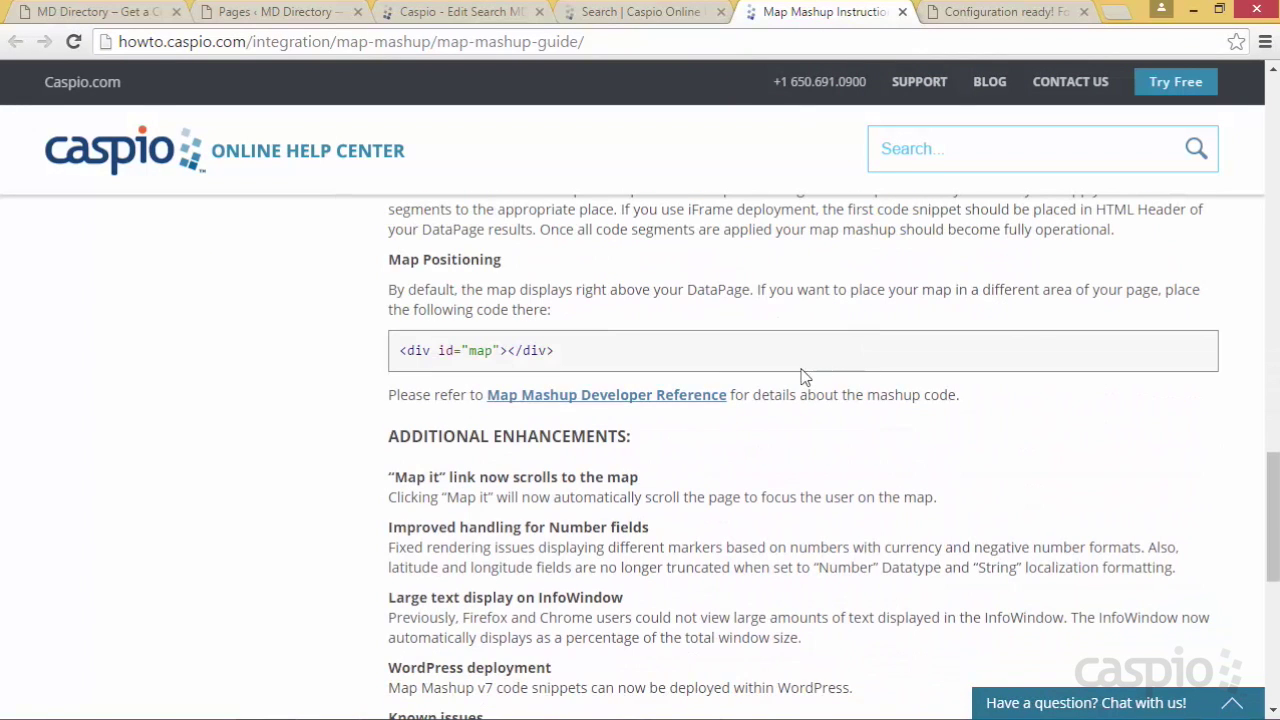
drag(556, 356, 400, 352)
key(ctrl+c)
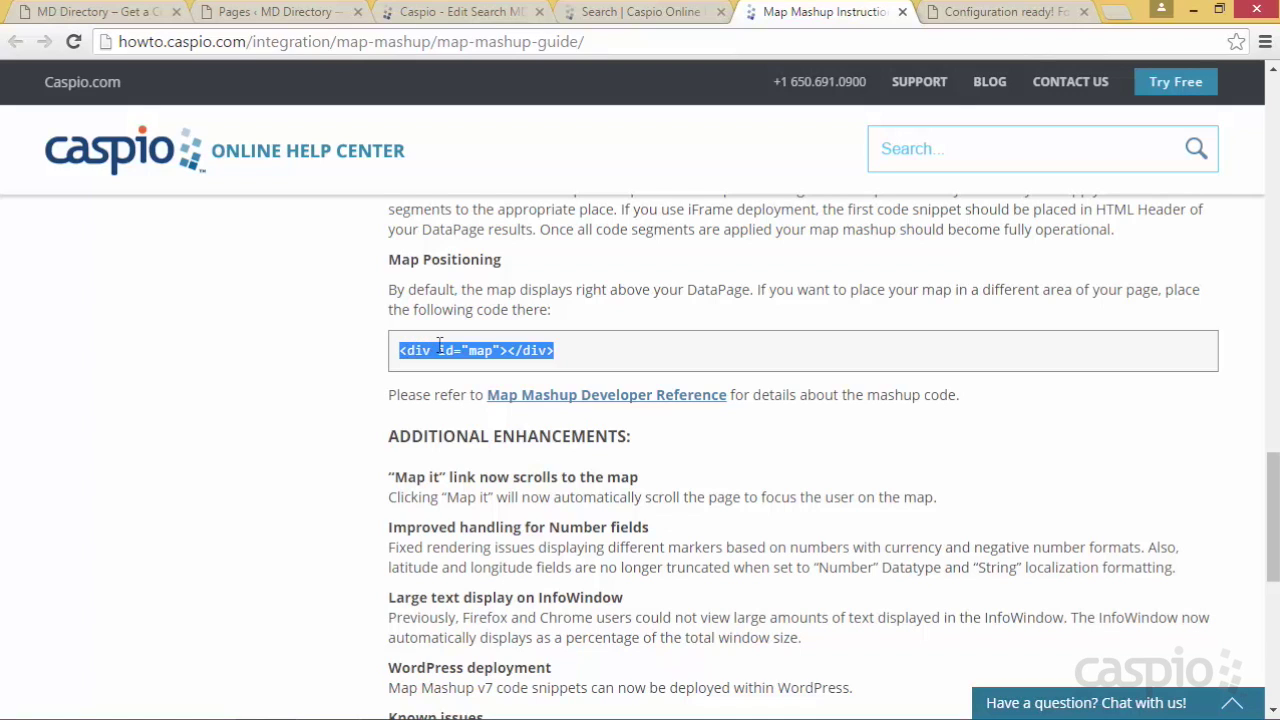
Append <div id="map"></div> on a new line after the details page Header script
click(470, 14)
scroll(363, 388, up, 1)
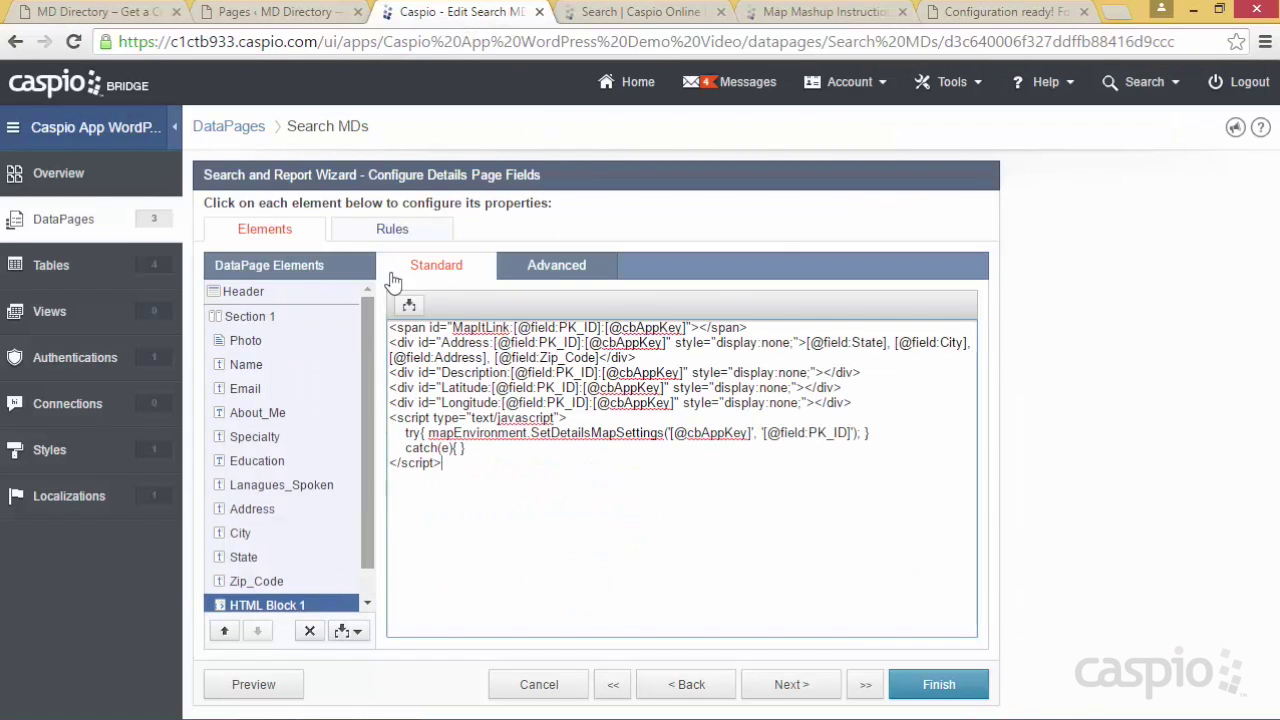
click(305, 290)
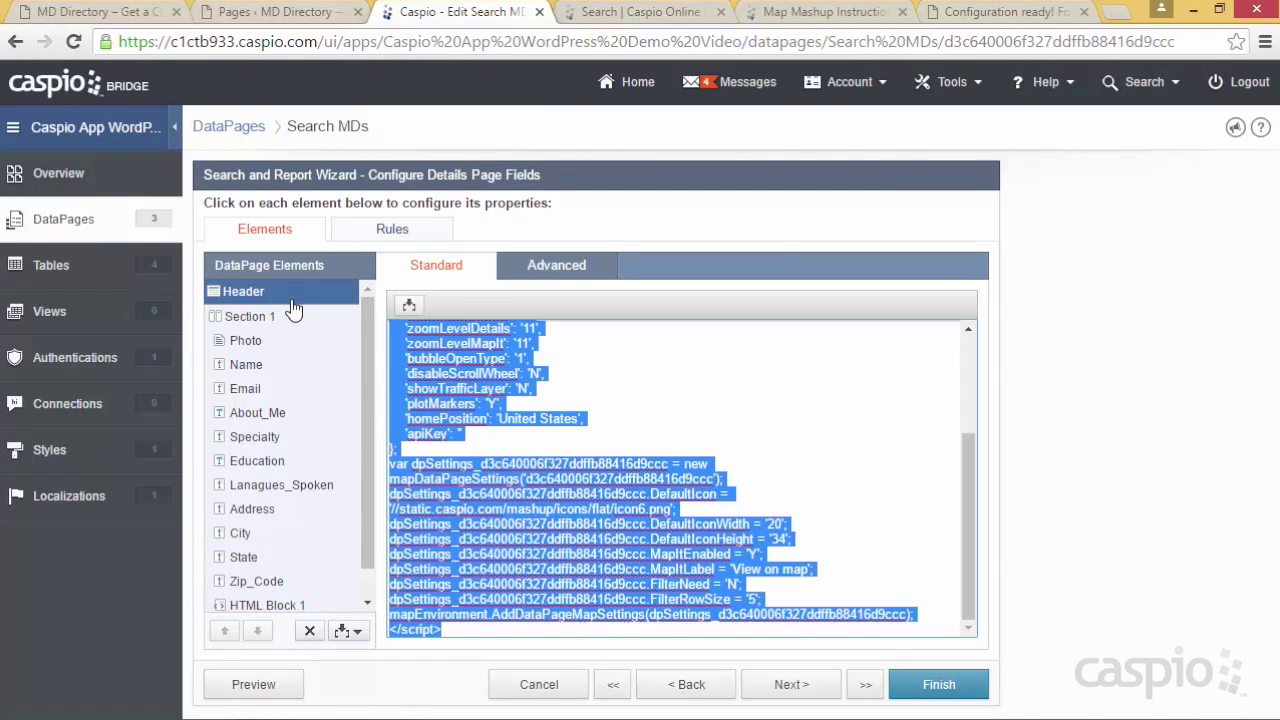
click(450, 632)
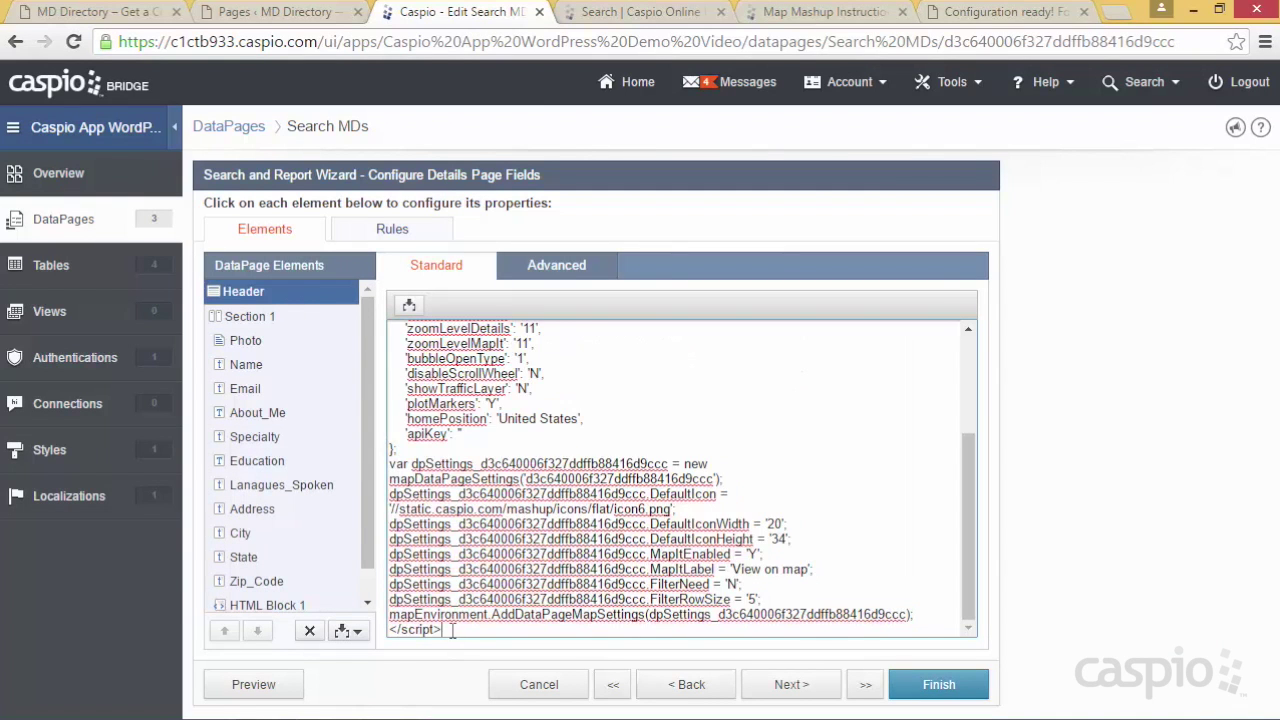
key(Return)
key(ctrl+v)
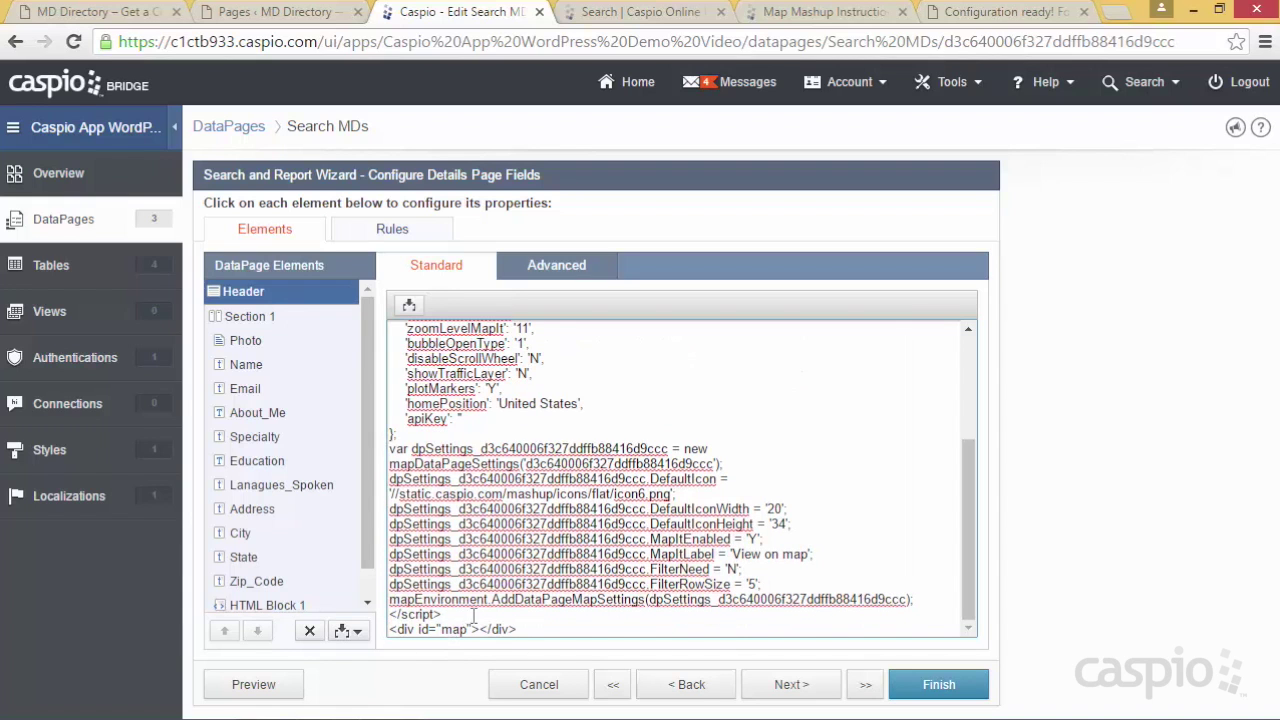
Append <div id="map"></div> after the results page Header script and finish the Search MDs DataPage
click(676, 688)
click(676, 688)
click(676, 688)
click(676, 688)
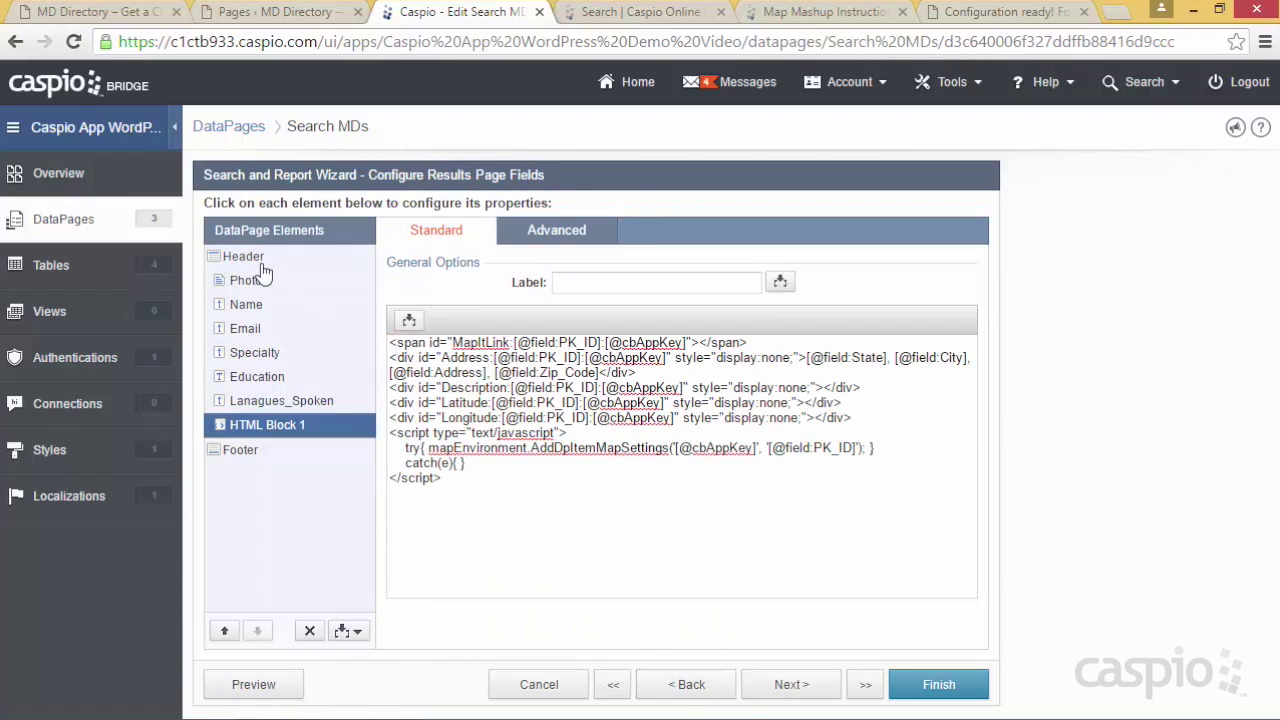
click(256, 258)
click(648, 421)
click(460, 626)
key(Return)
key(ctrl+v)
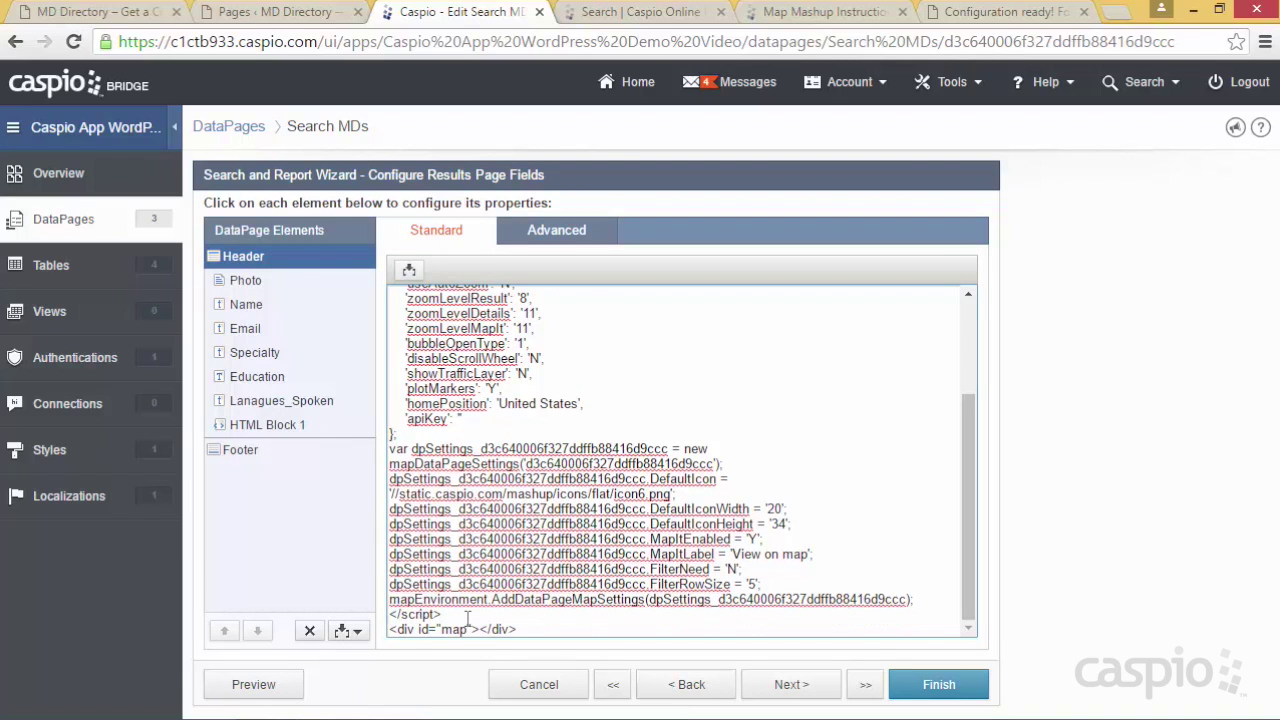
click(903, 686)
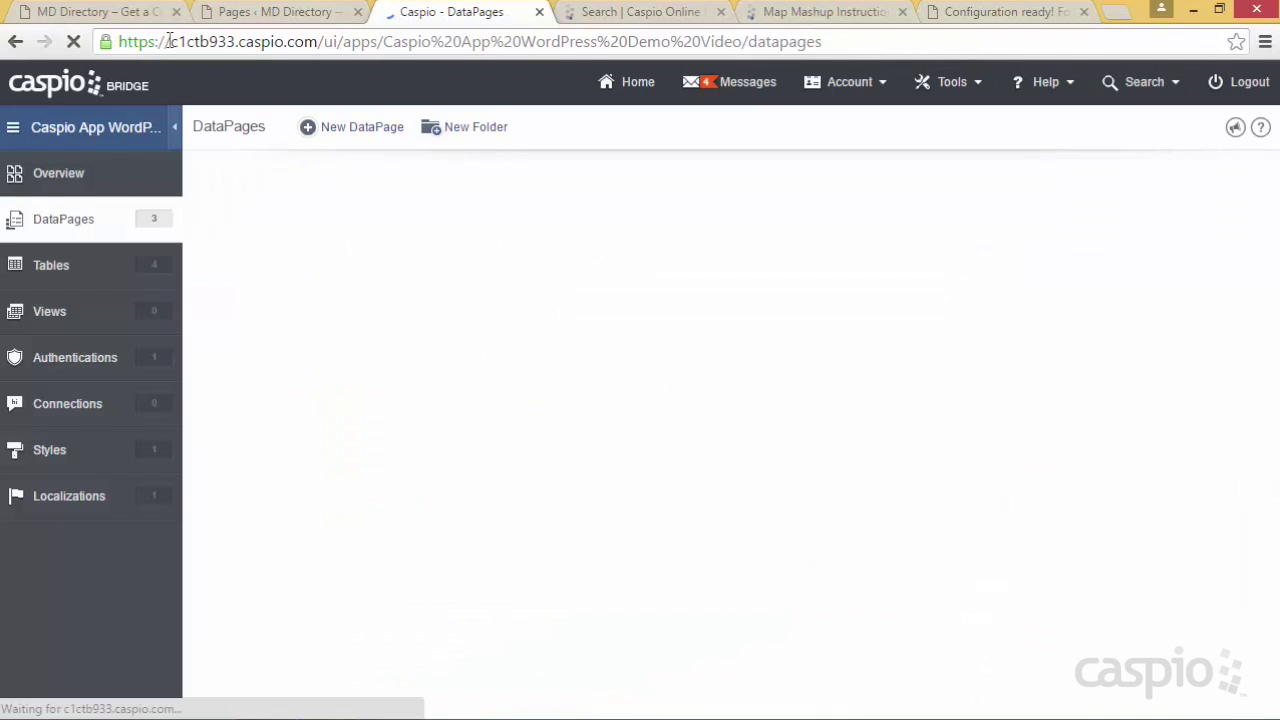
Run the Find a Doctor search and open a doctor's details from the map marker's info window
click(112, 14)
click(197, 511)
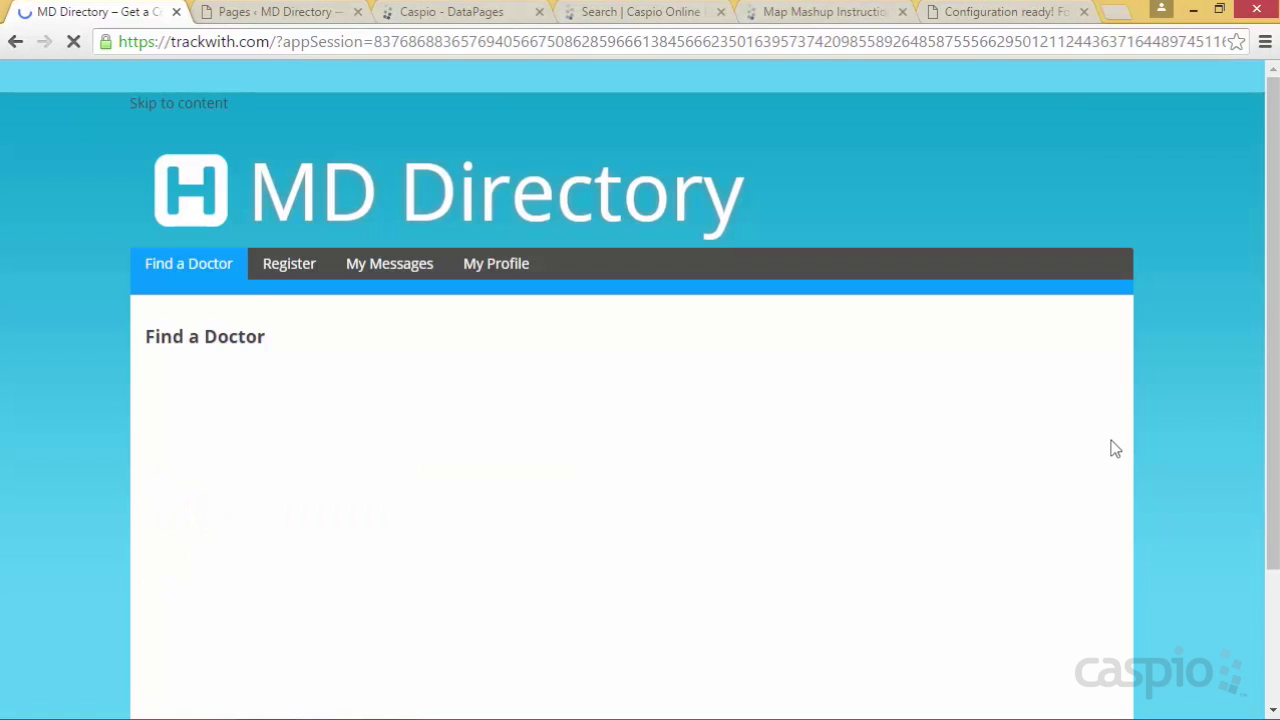
scroll(1176, 396, down, 2)
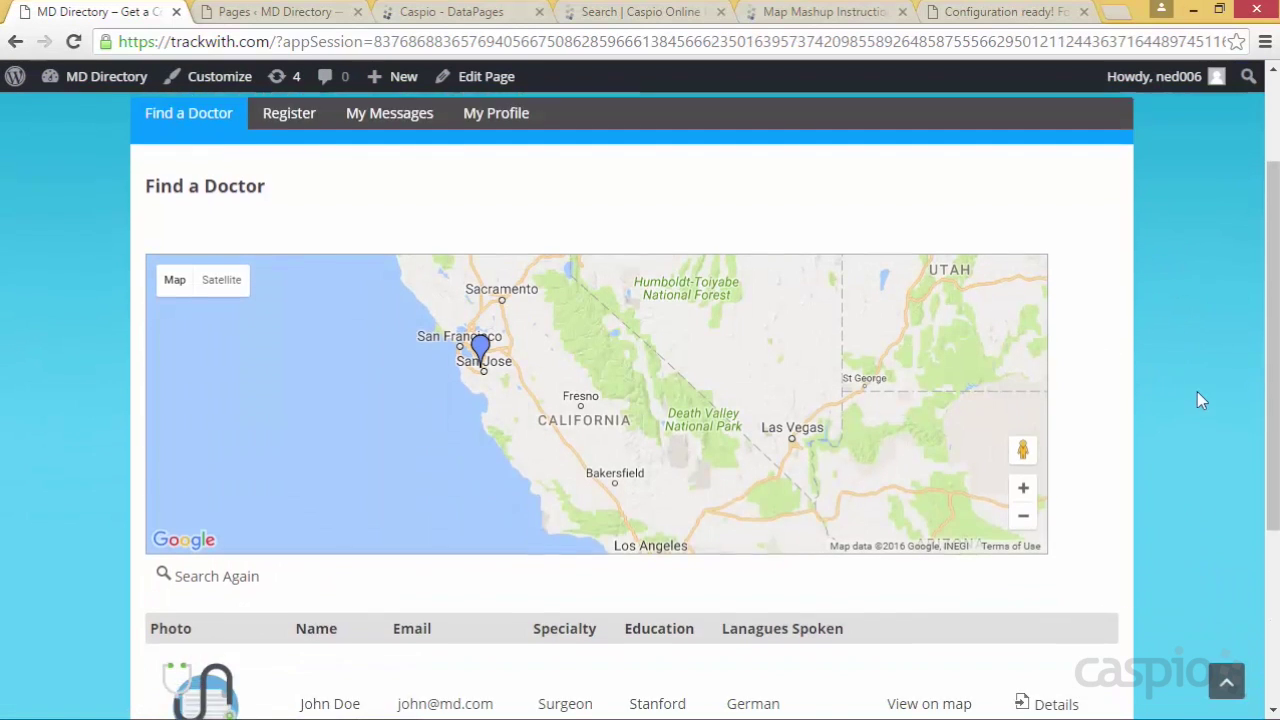
scroll(1200, 400, down, 1)
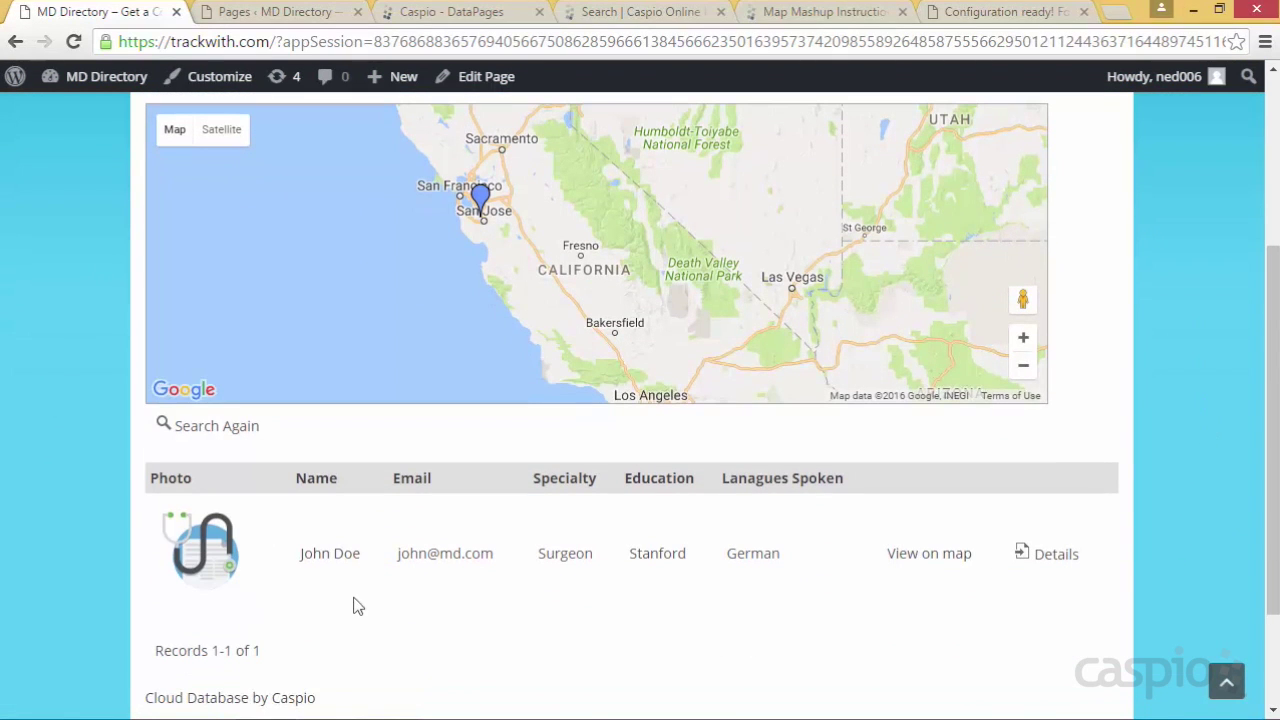
click(486, 222)
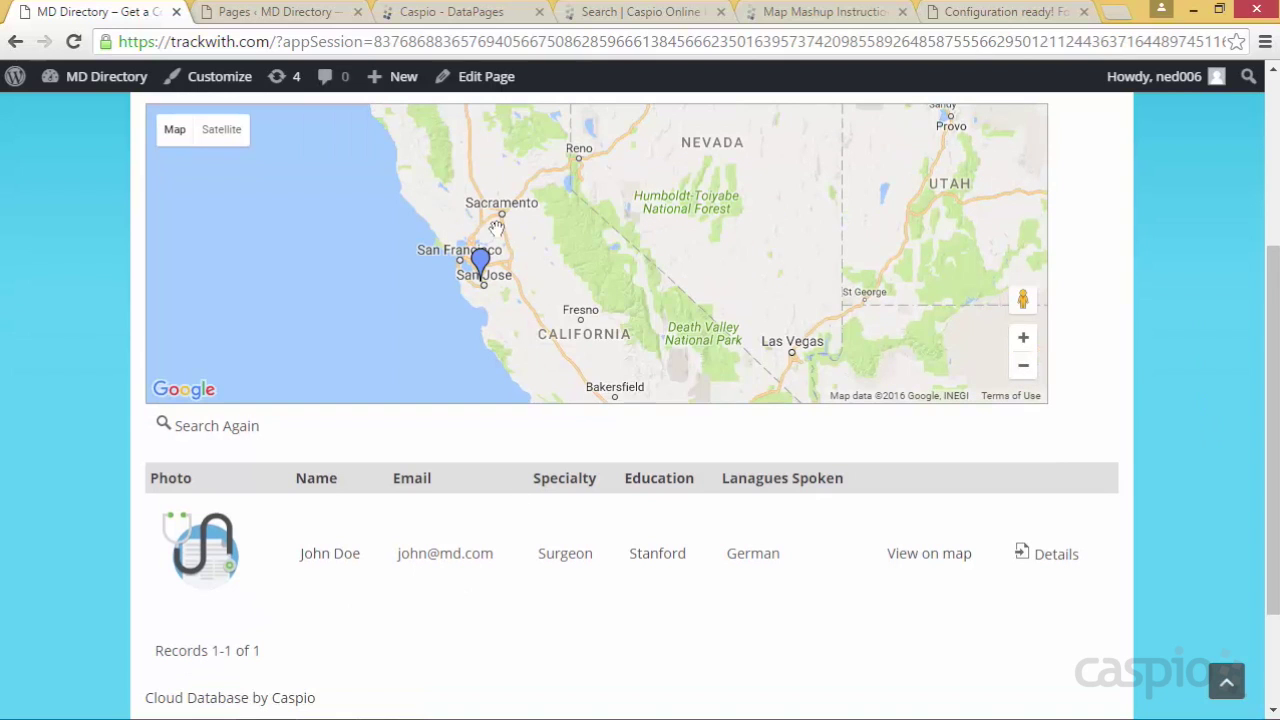
click(1052, 564)
Review the doctor's details page with its map, then open the My Messages page
scroll(1100, 394, down, 3)
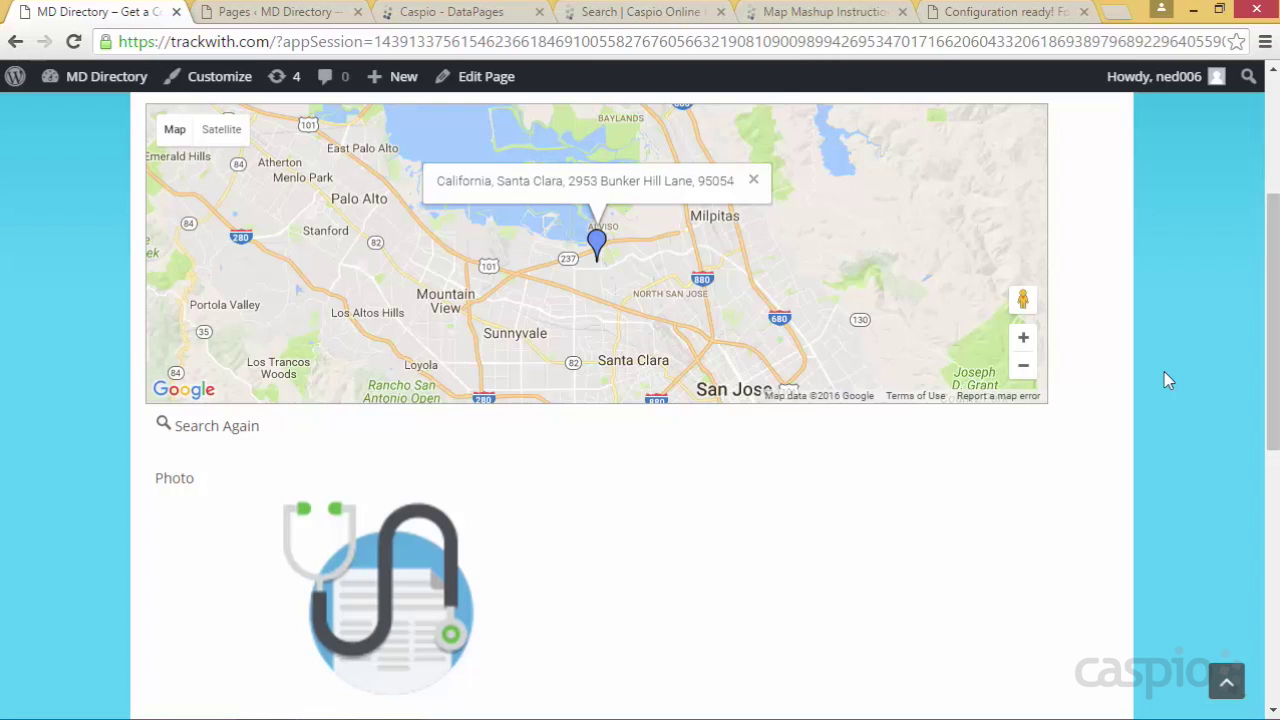
scroll(958, 492, down, 1)
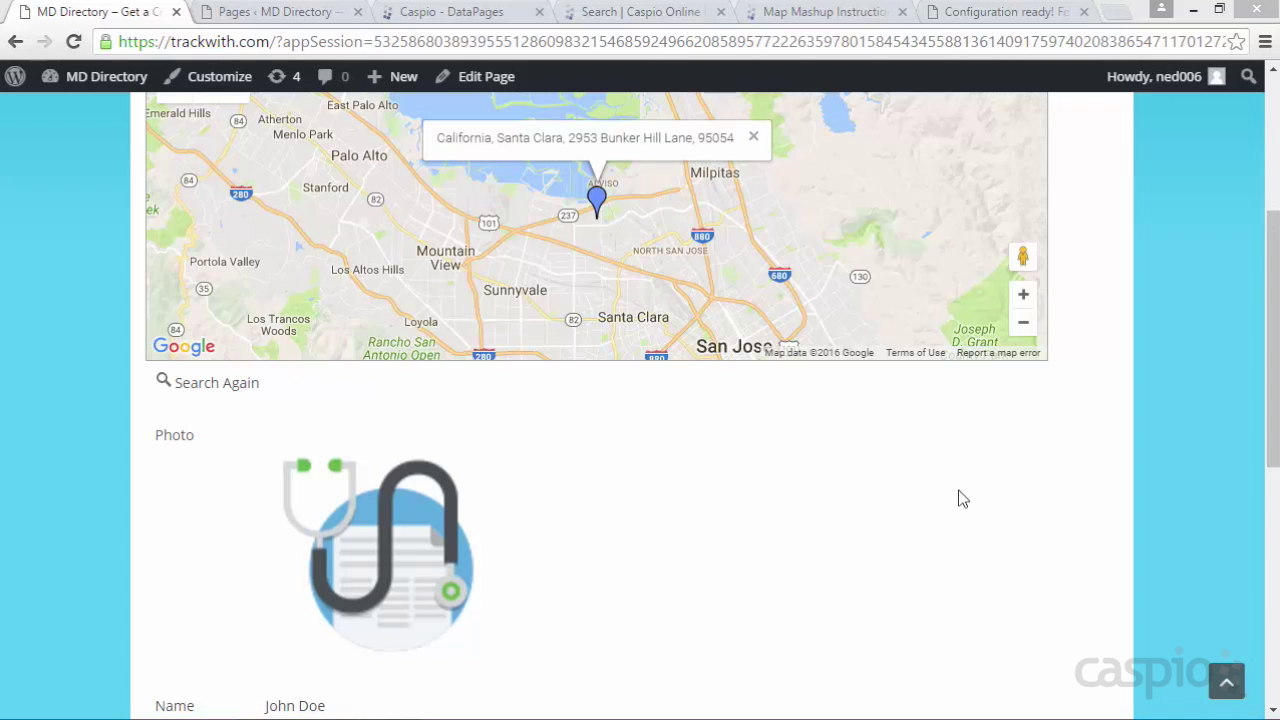
scroll(1130, 411, up, 3)
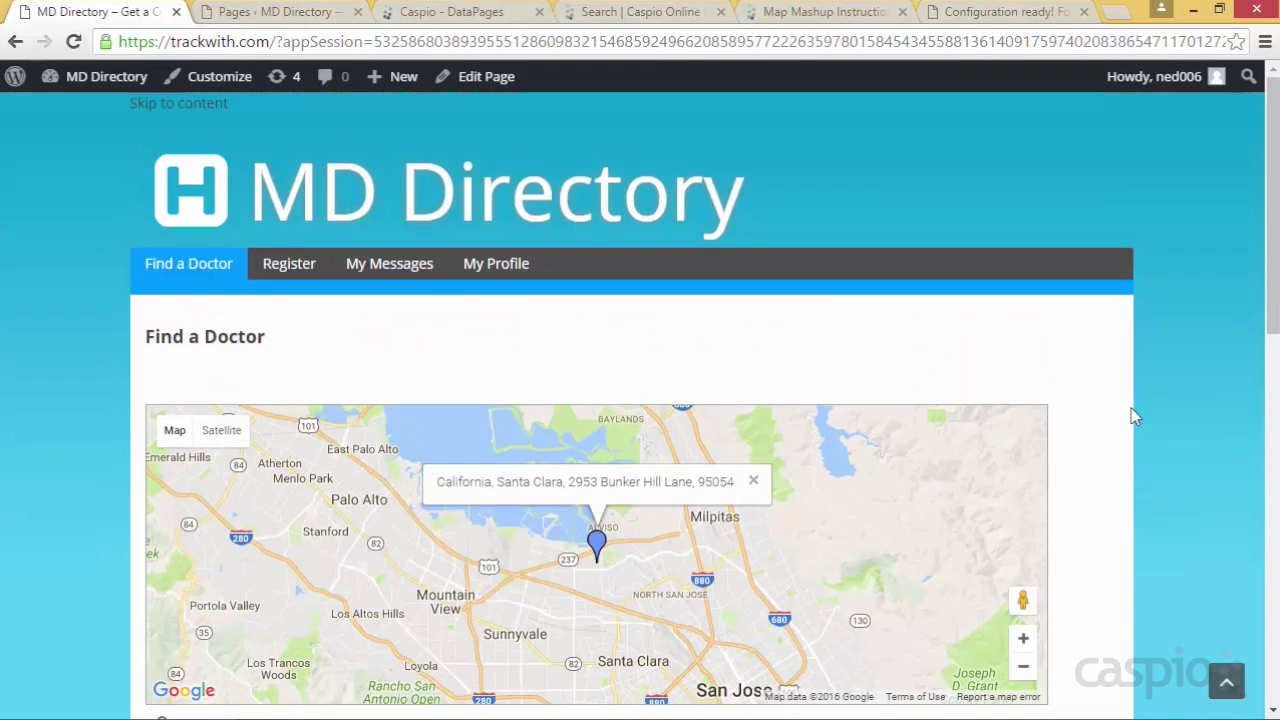
click(390, 268)
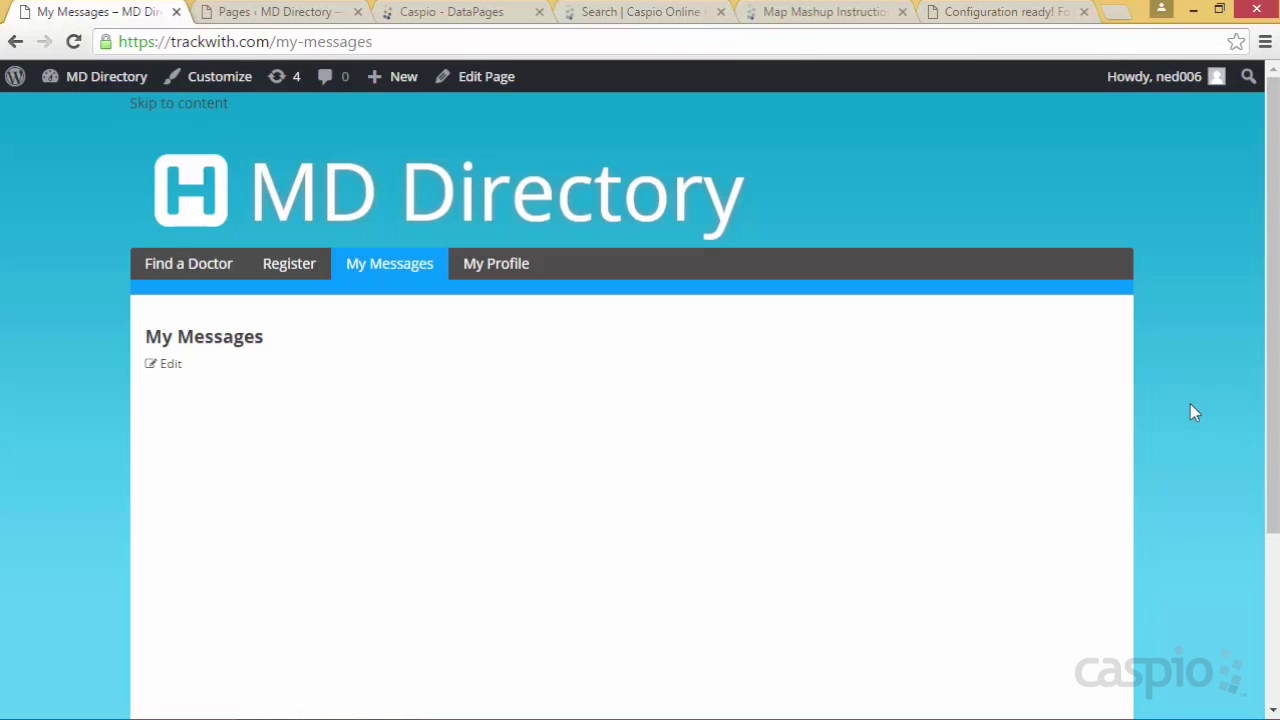
Read the Parameters as Query String Values help article, then return to the Caspio DataPages list
click(640, 12)
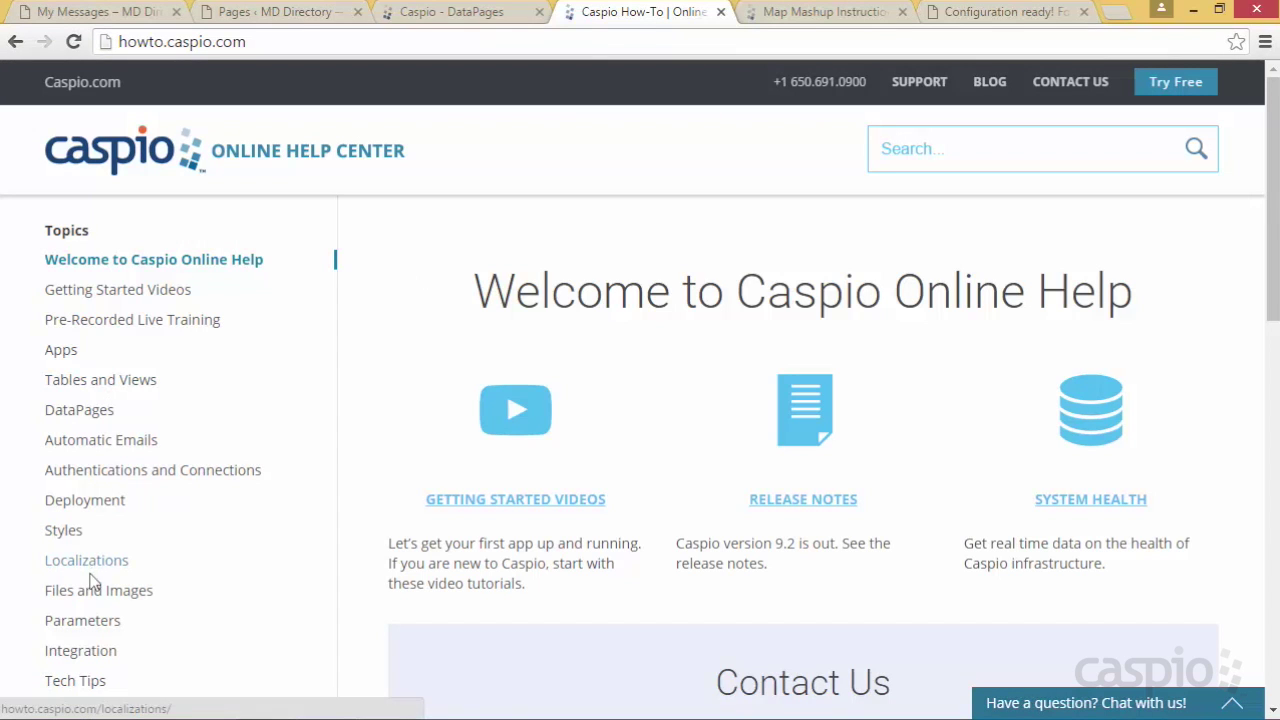
click(83, 622)
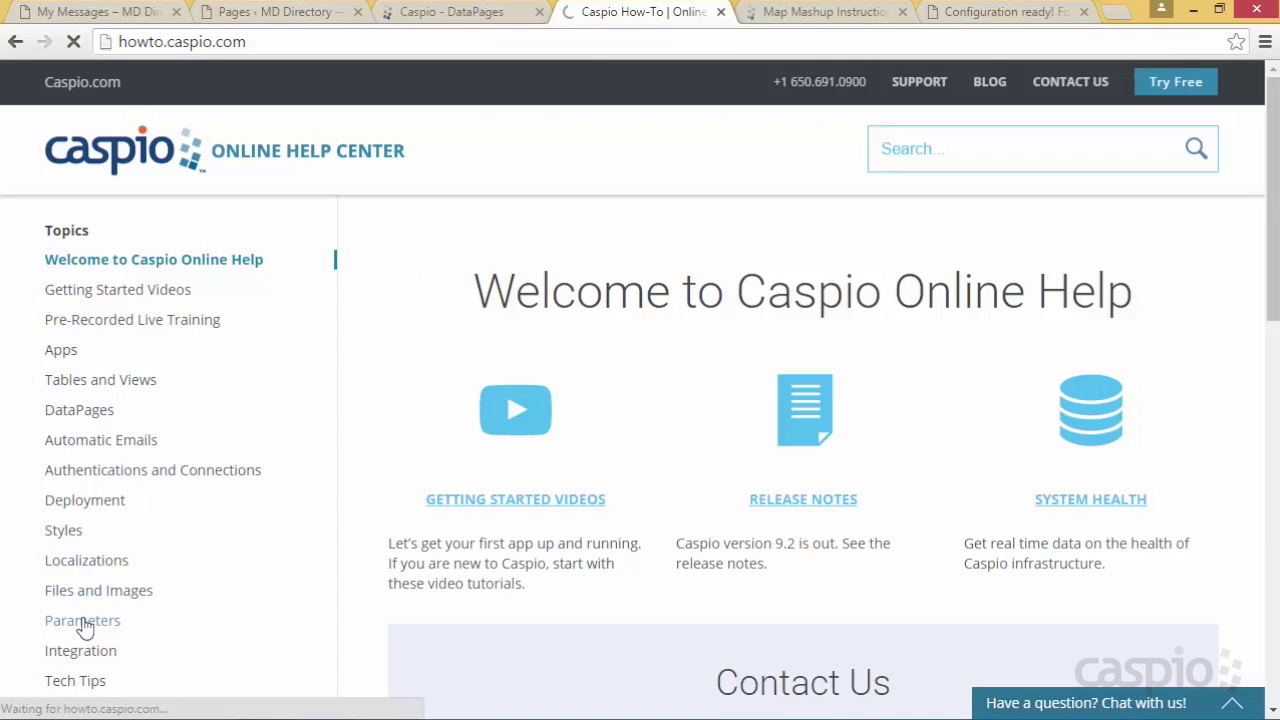
scroll(256, 550, down, 2)
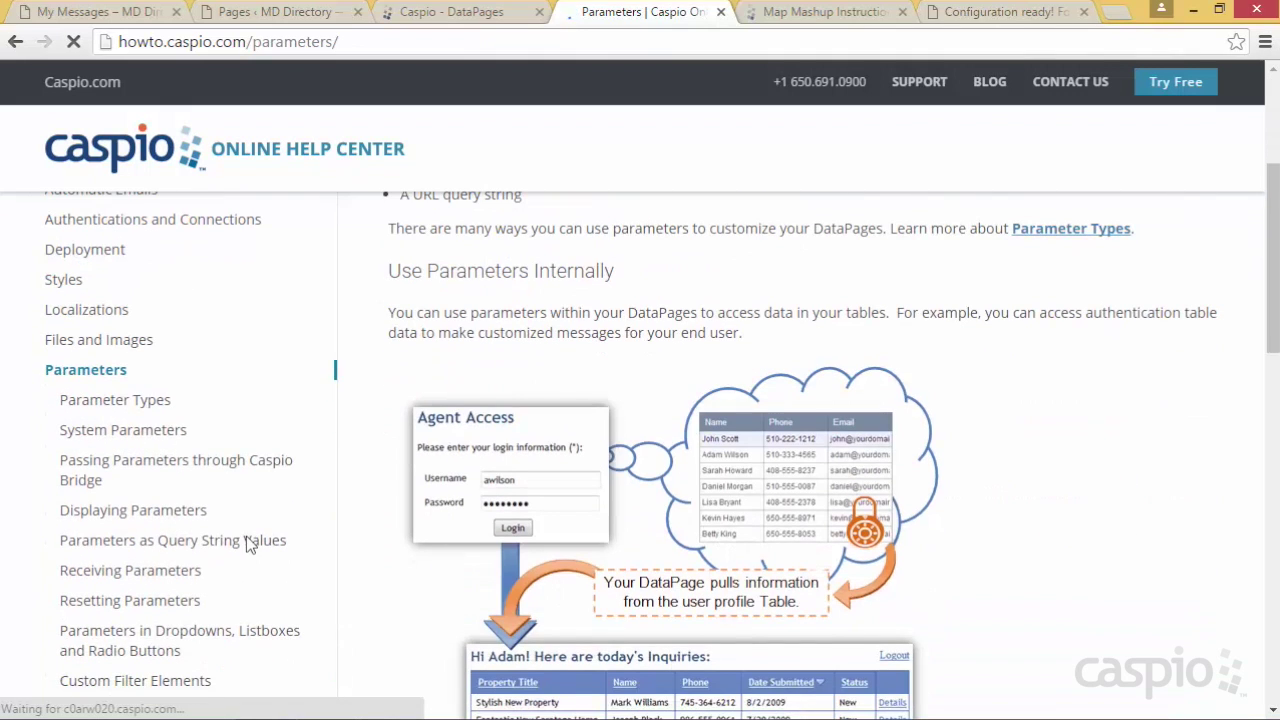
click(157, 544)
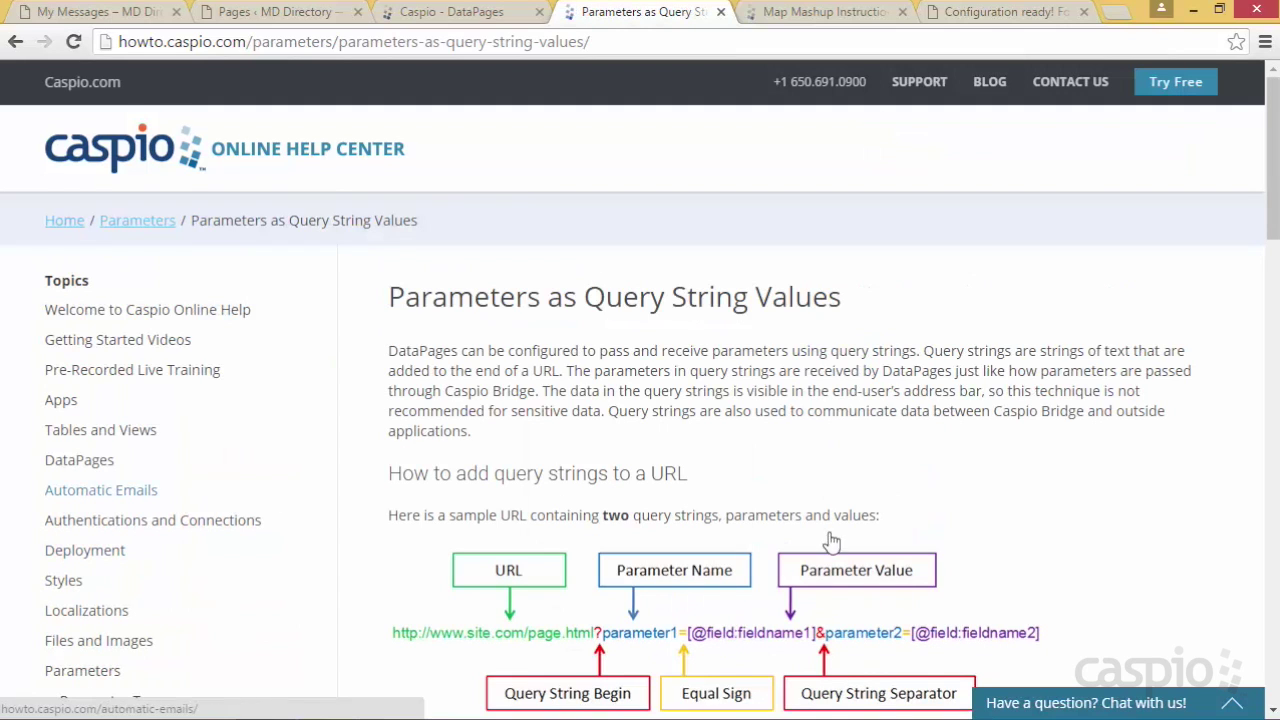
scroll(1000, 512, down, 2)
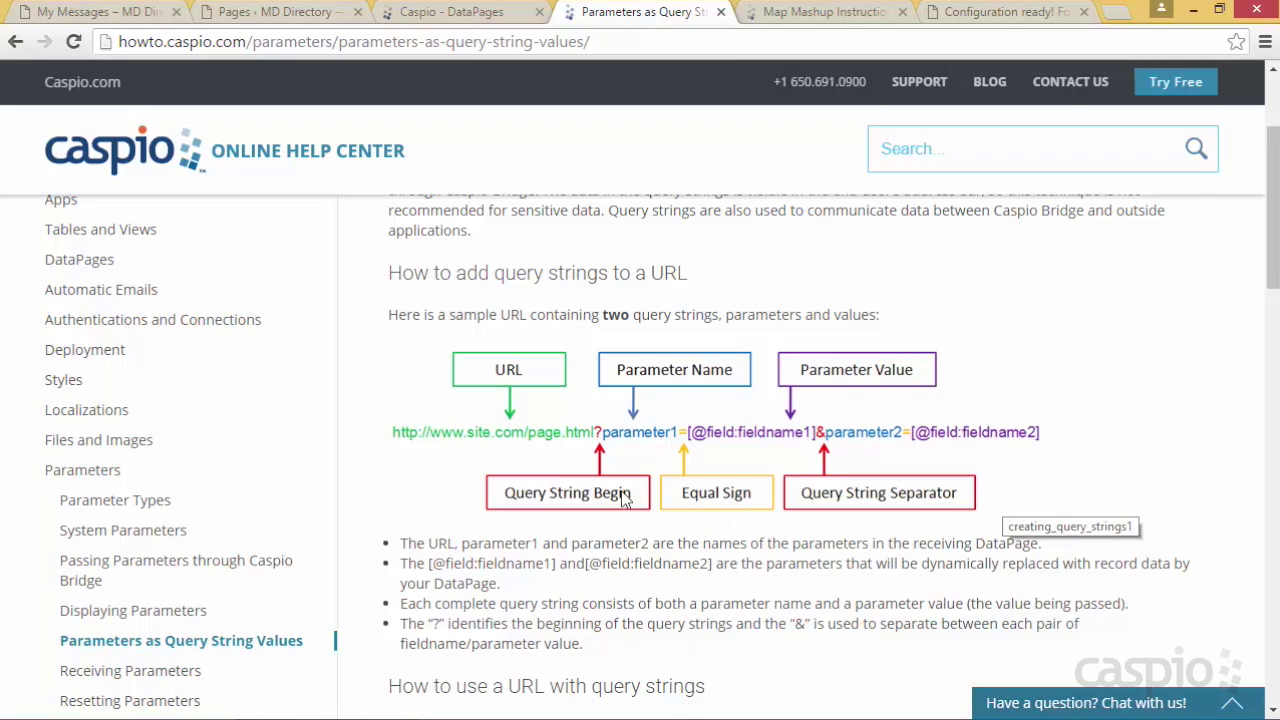
click(434, 14)
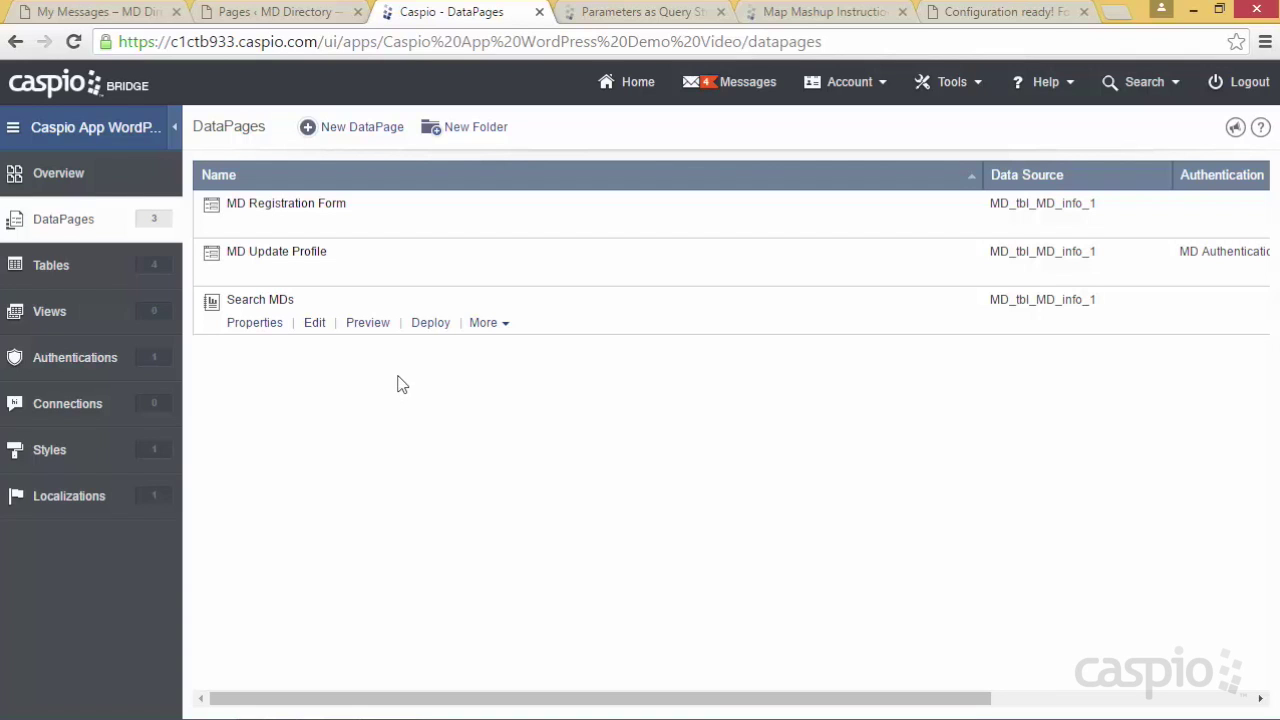
Open Search MDs at its Configure Details Page Fields step, then switch to the MD Directory site
click(310, 323)
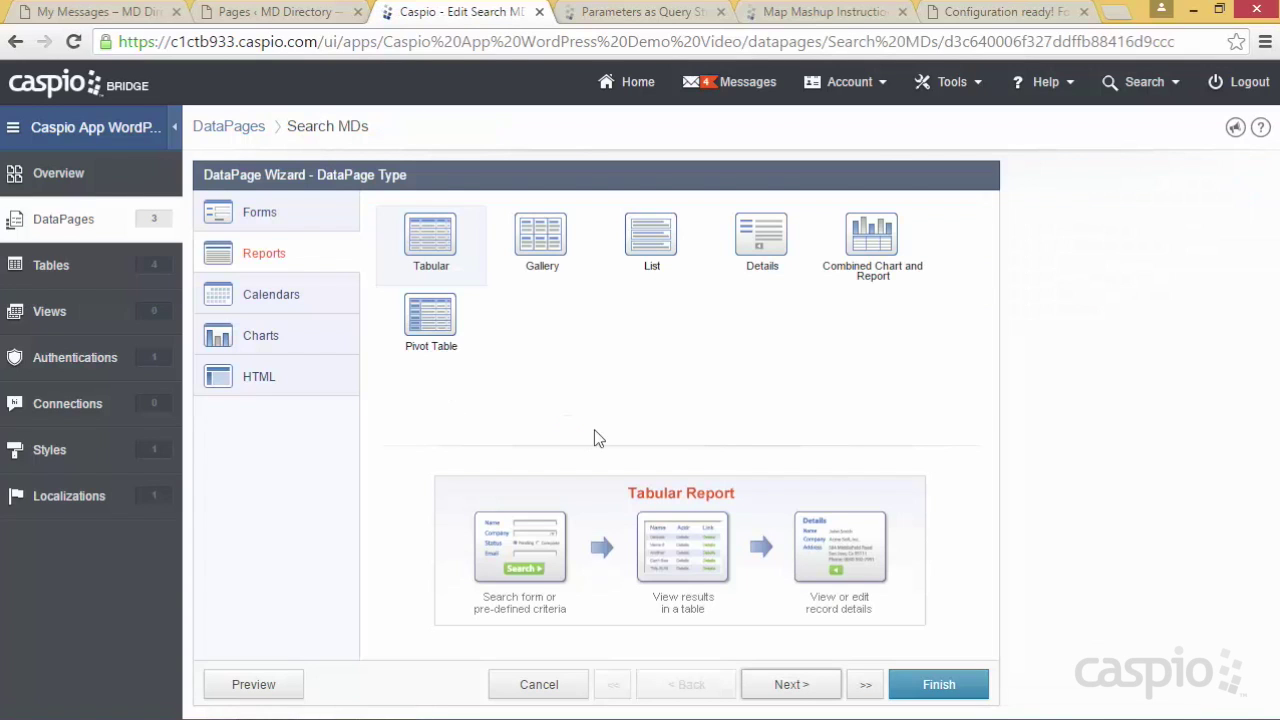
click(865, 684)
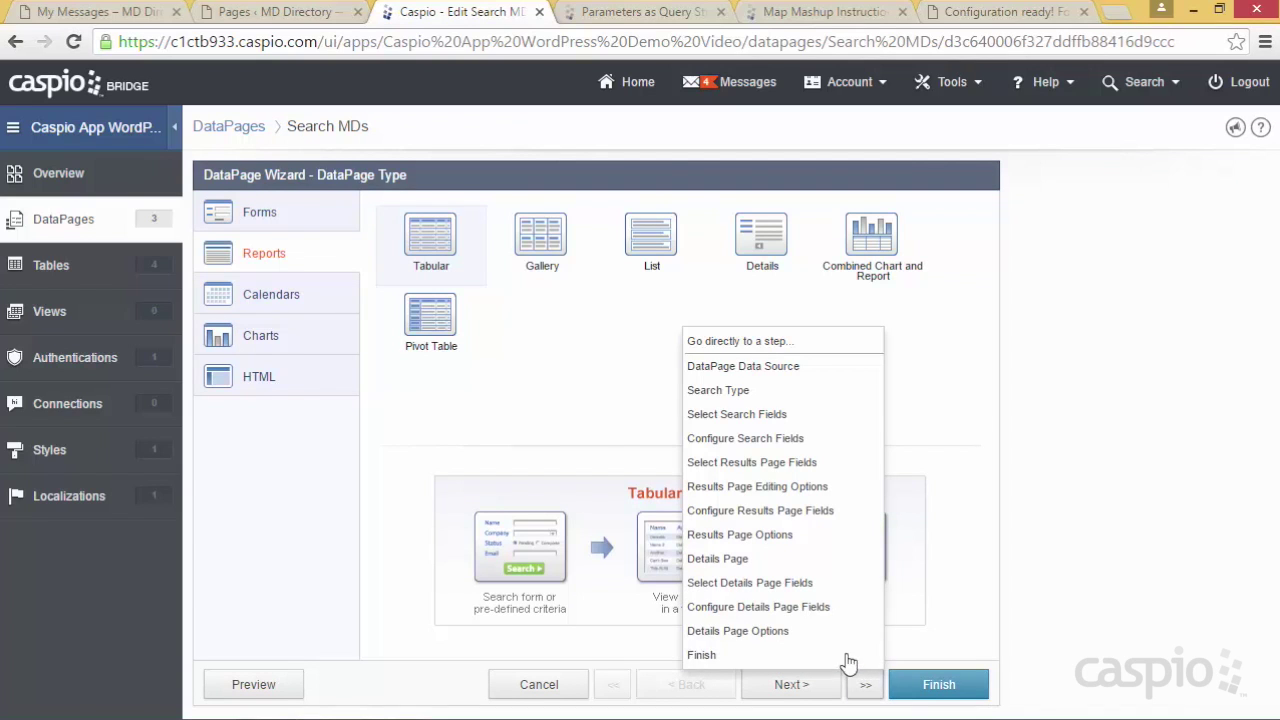
click(836, 610)
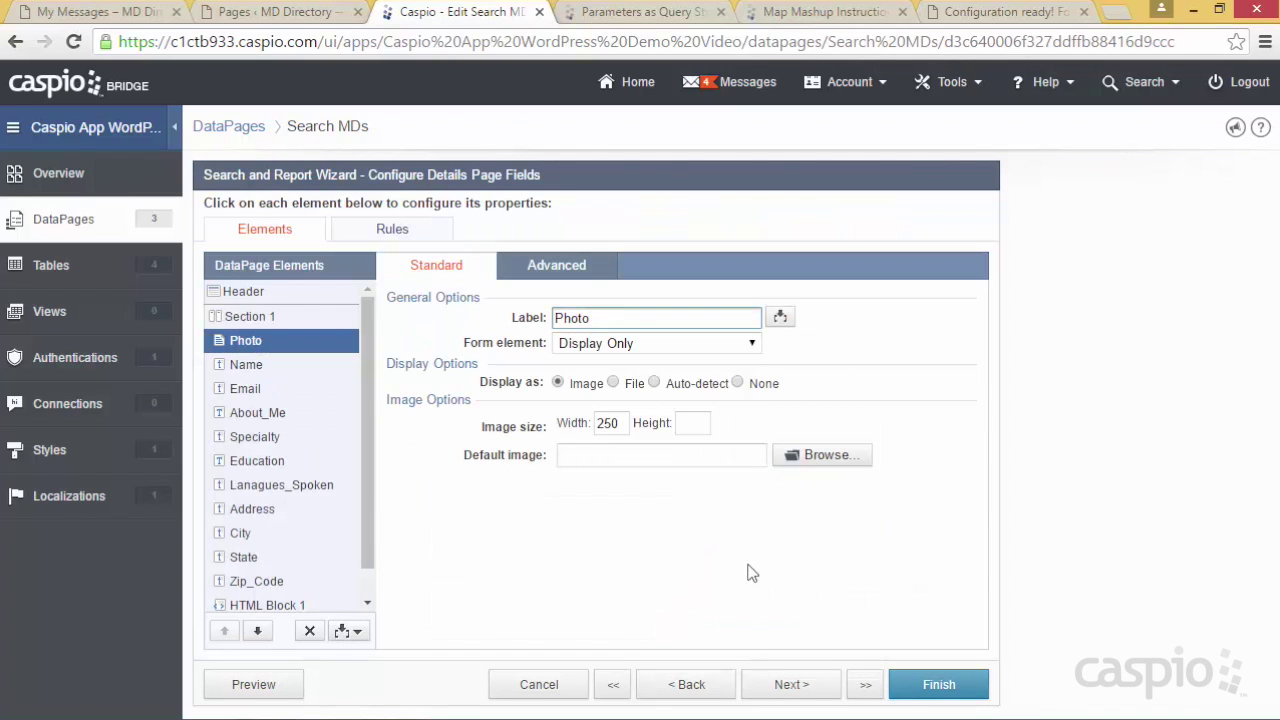
click(136, 20)
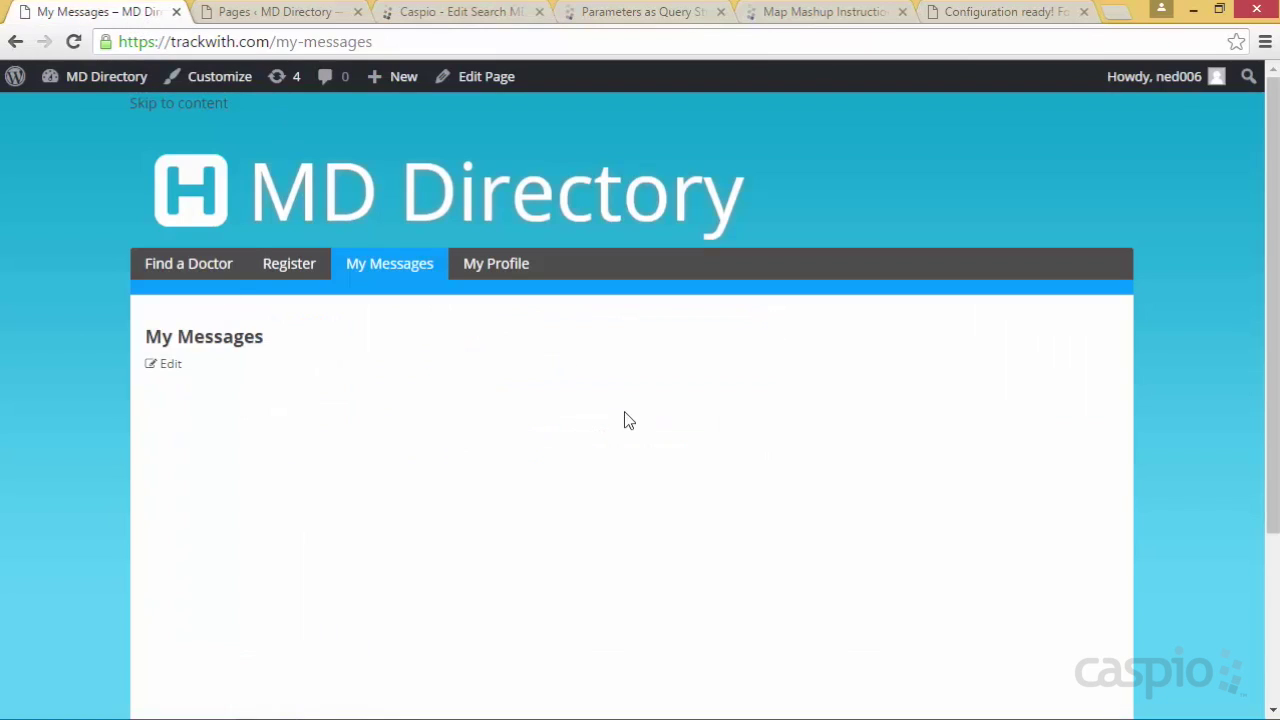
Search Find a Doctor, view a listed doctor's details page, then return to the Search MDs editor
click(208, 278)
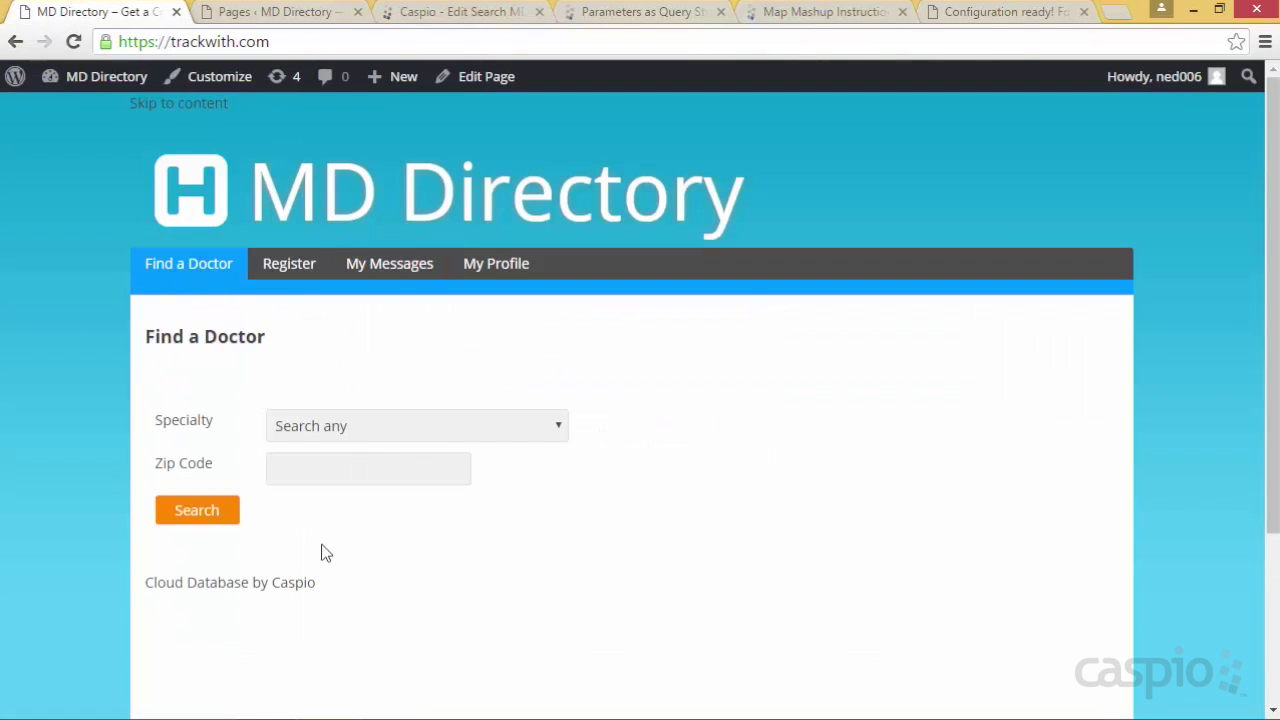
click(197, 512)
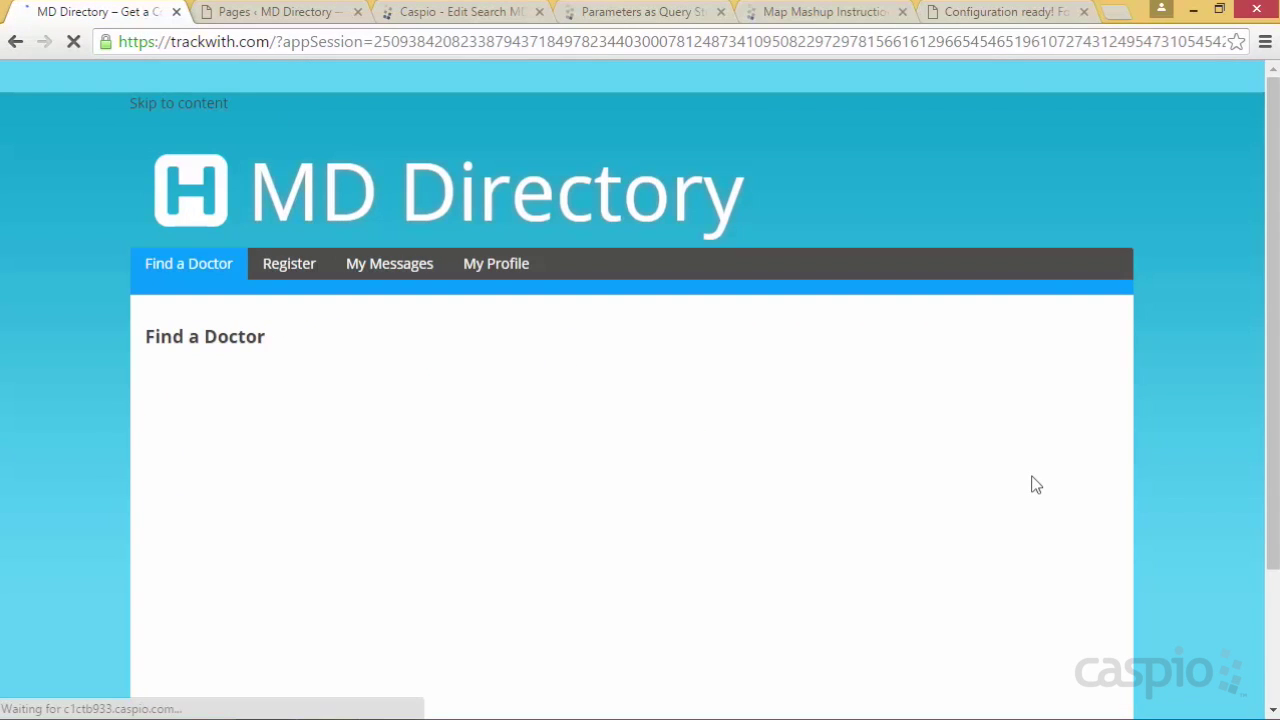
scroll(1090, 470, down, 5)
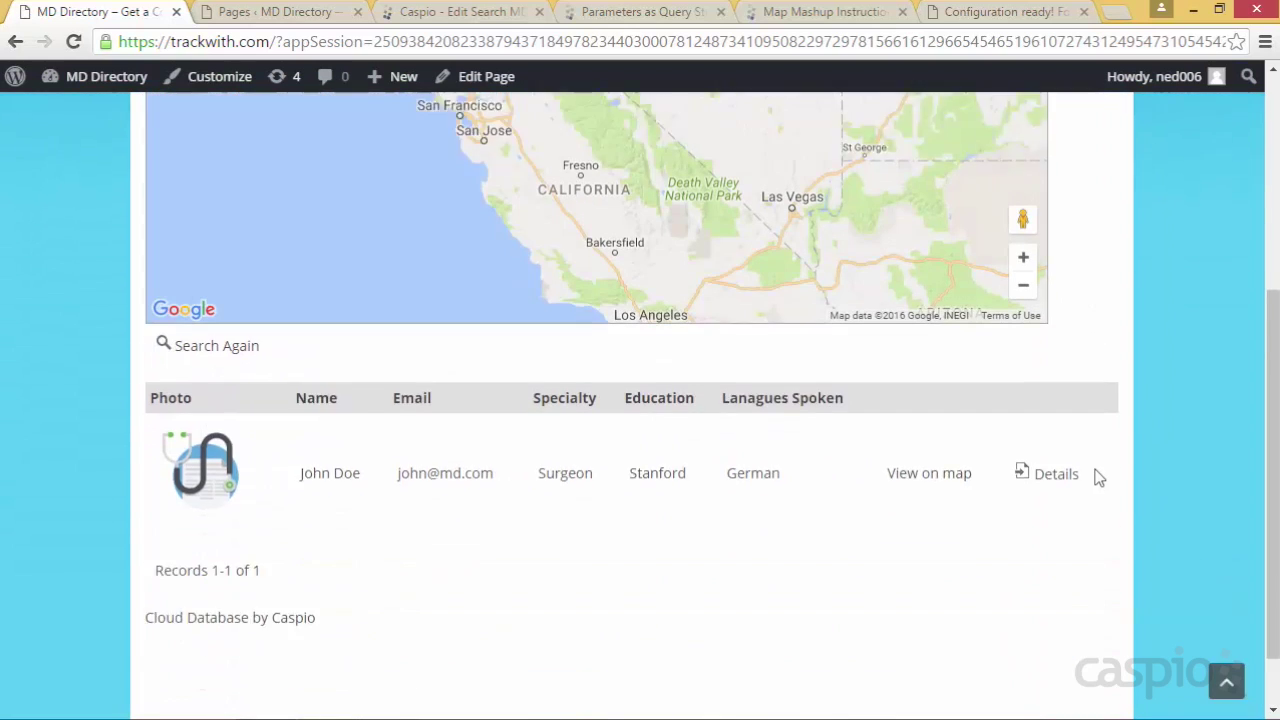
click(1058, 406)
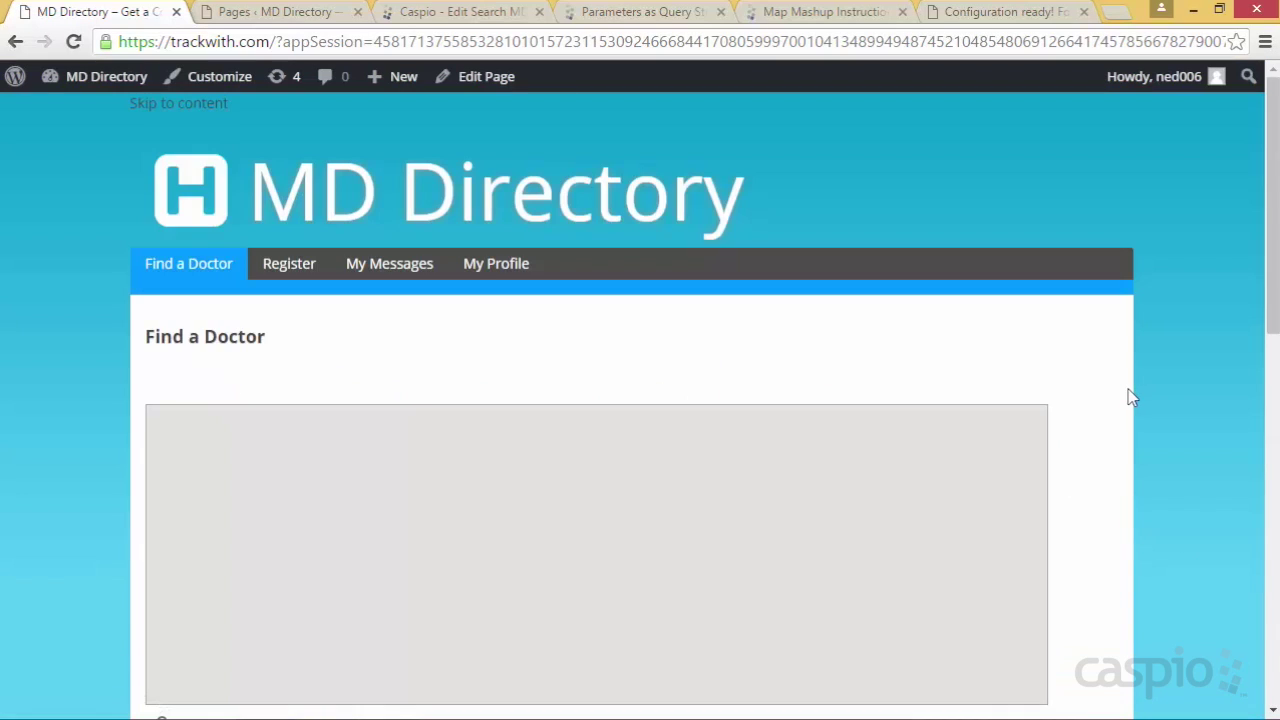
scroll(1133, 394, down, 2)
scroll(1134, 395, down, 5)
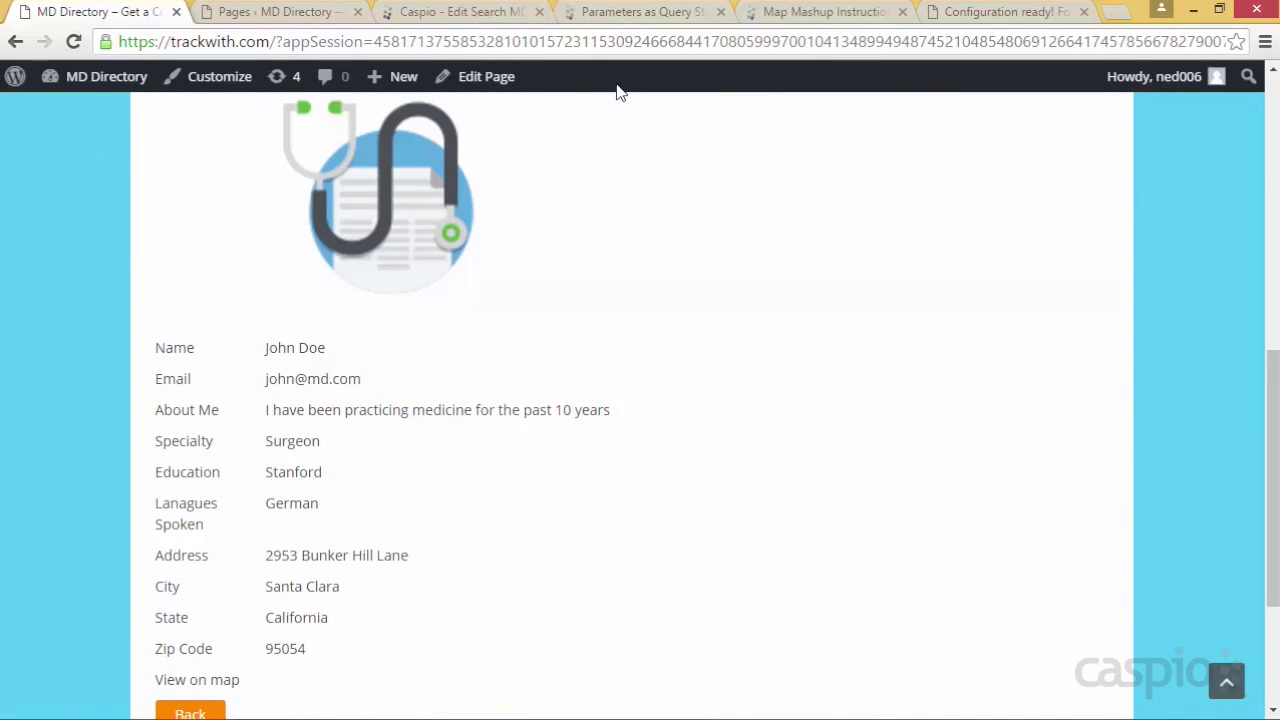
click(455, 14)
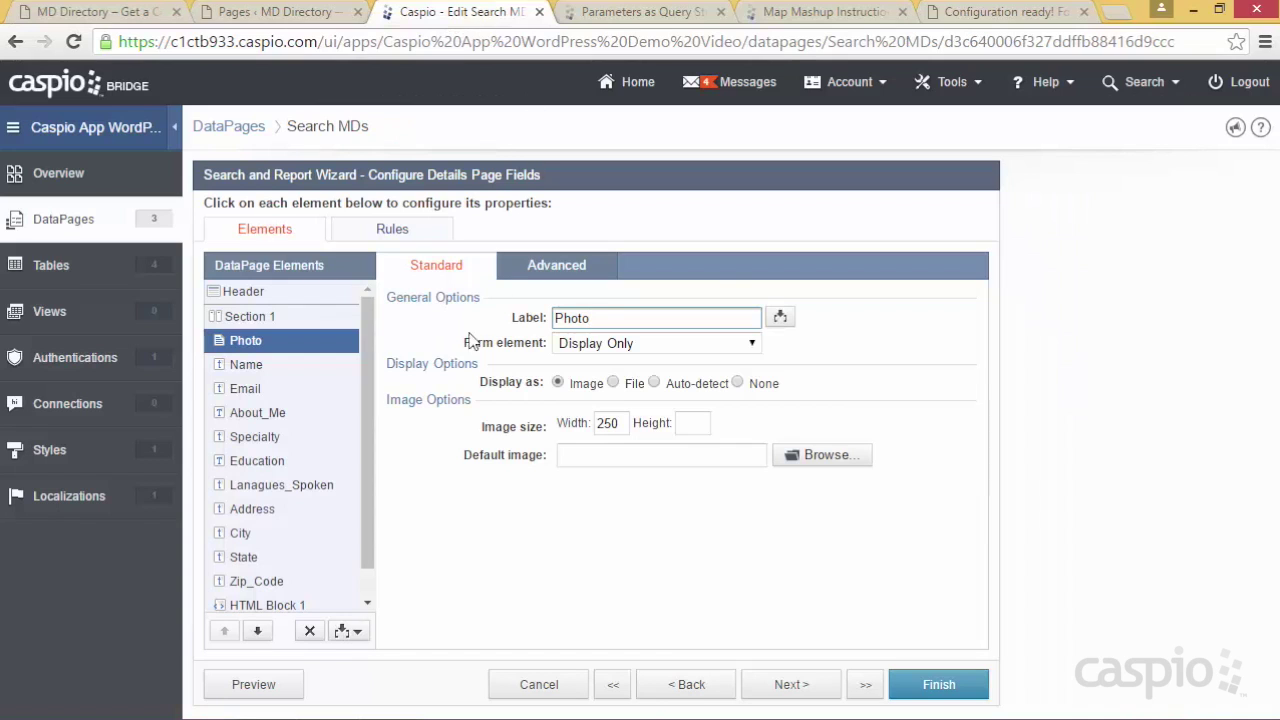
Add an HTML block with the HTML editor disabled, containing <a href="">Contact MD</a>
click(347, 631)
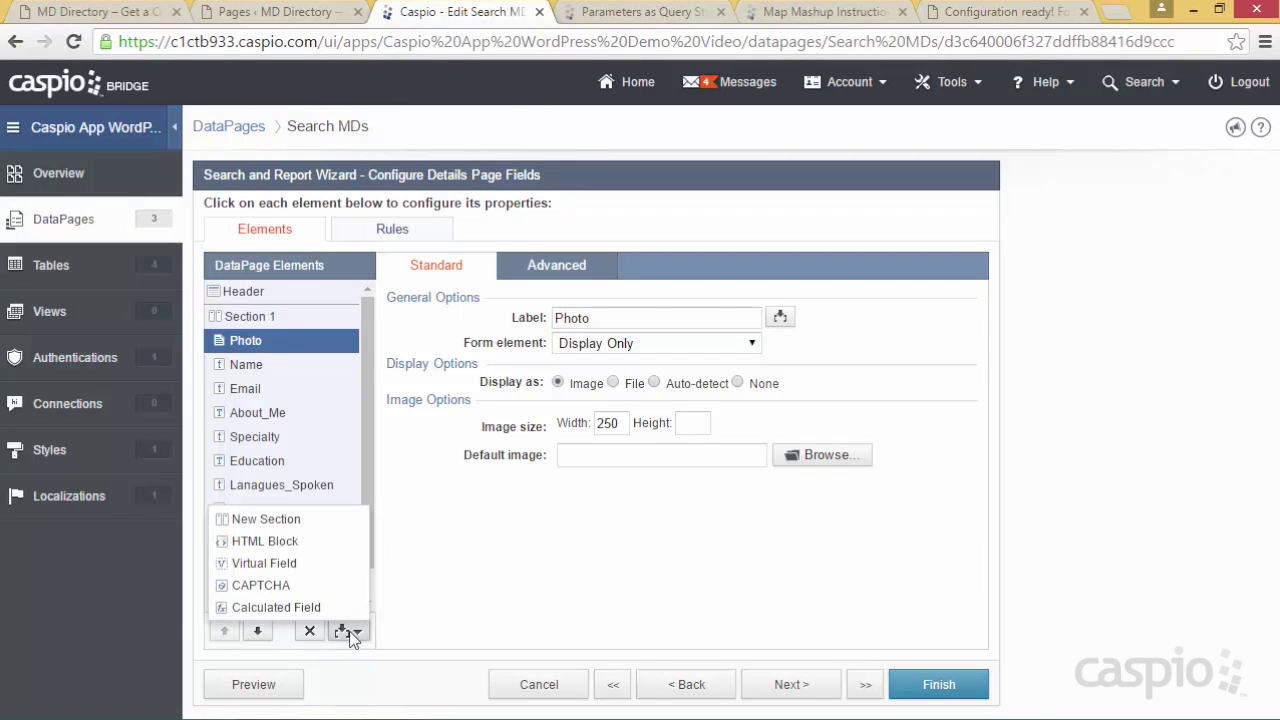
click(307, 541)
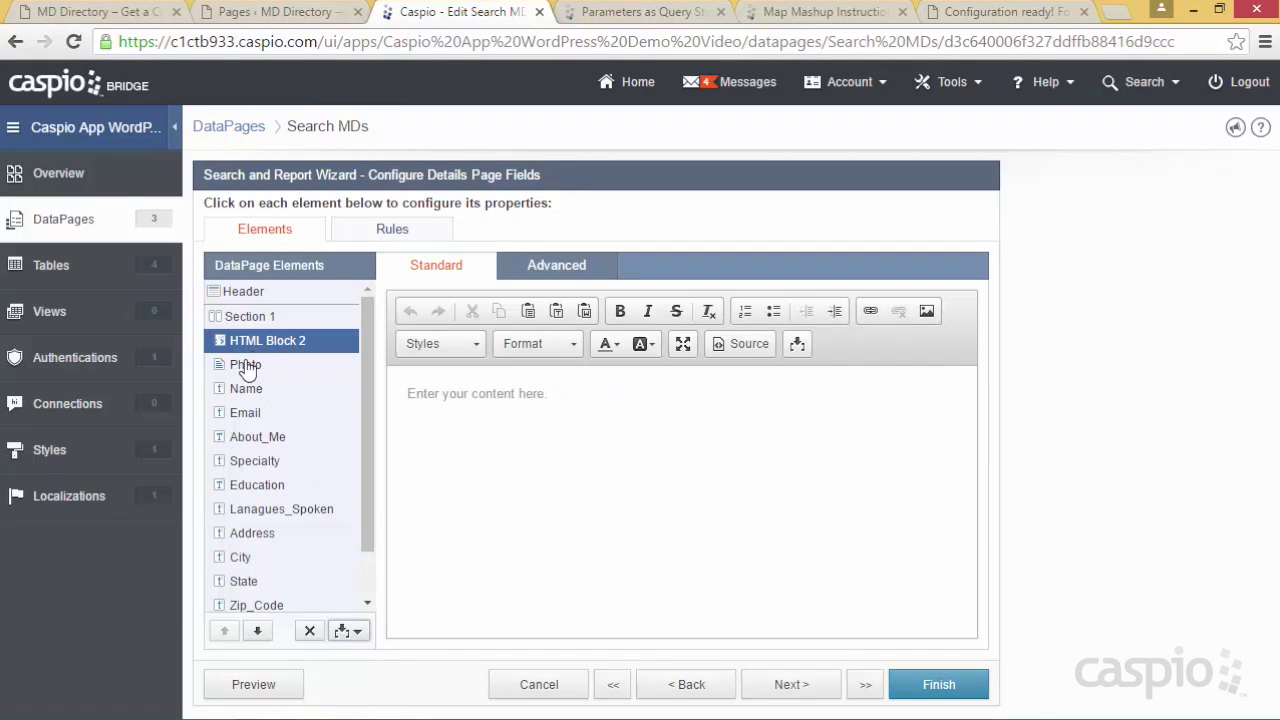
click(556, 268)
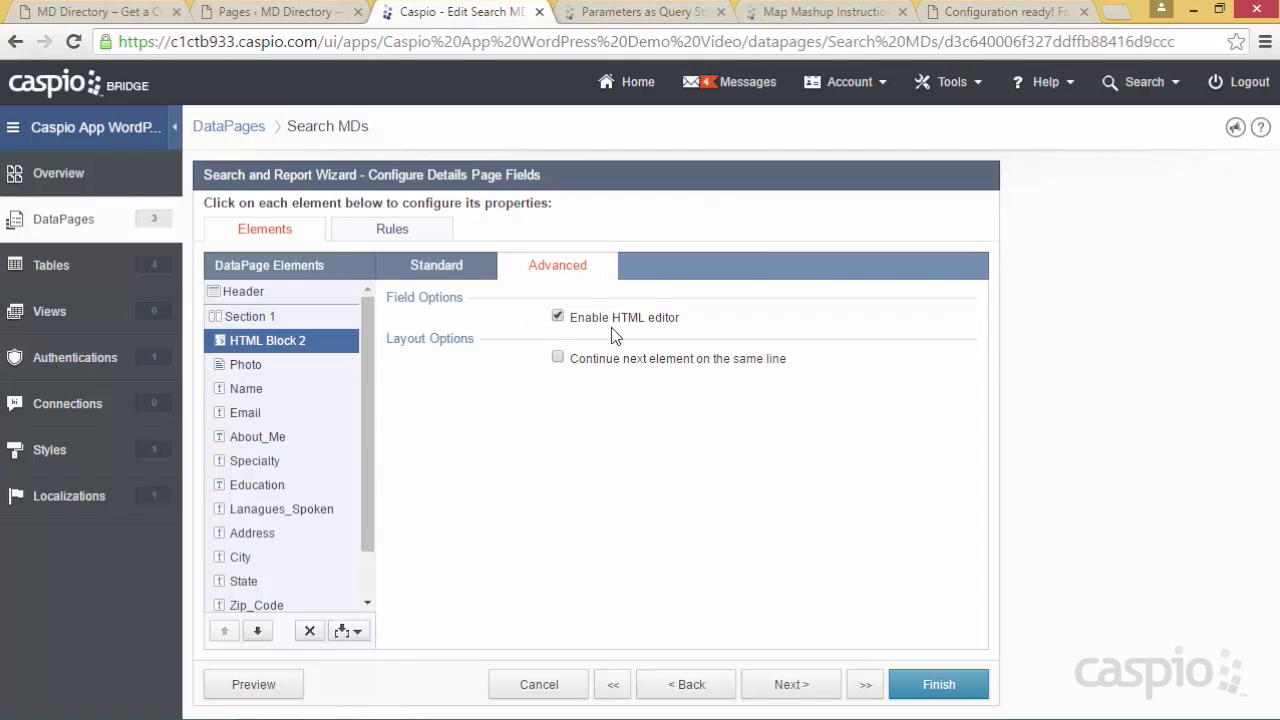
click(614, 319)
click(478, 270)
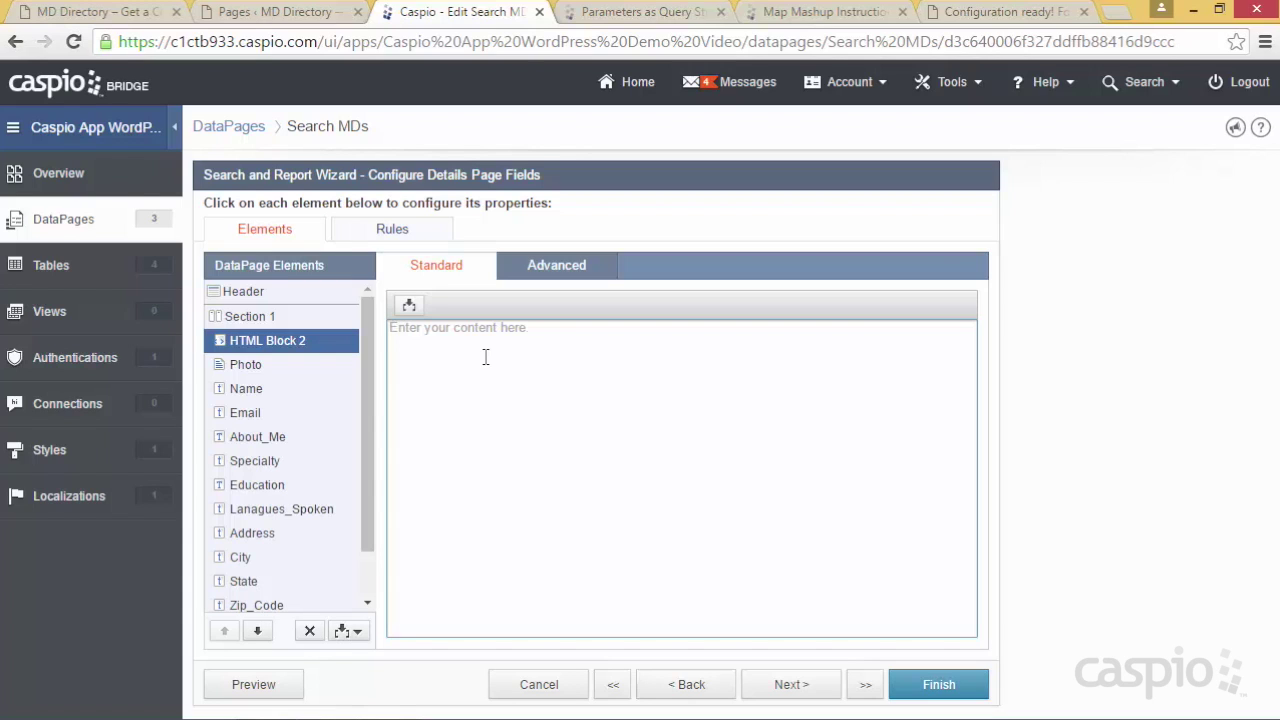
text(<a href=)
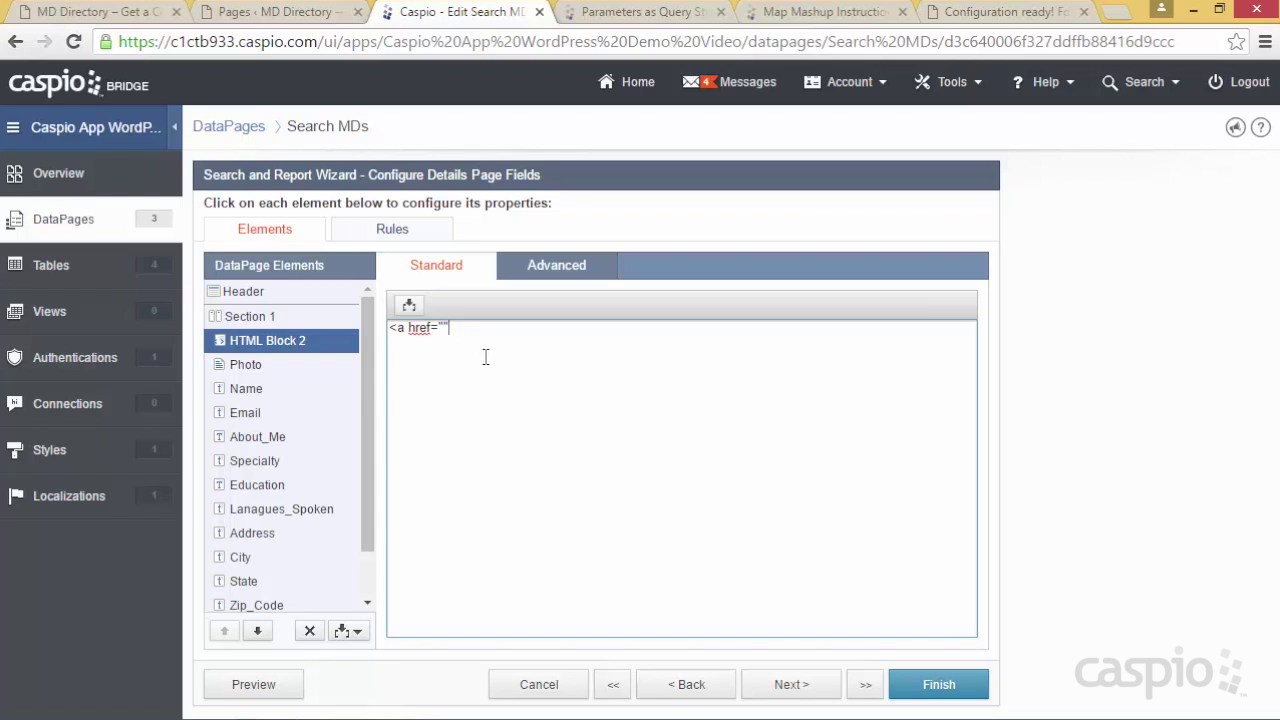
text("">Contact MD</a>)
click(444, 327)
click(252, 14)
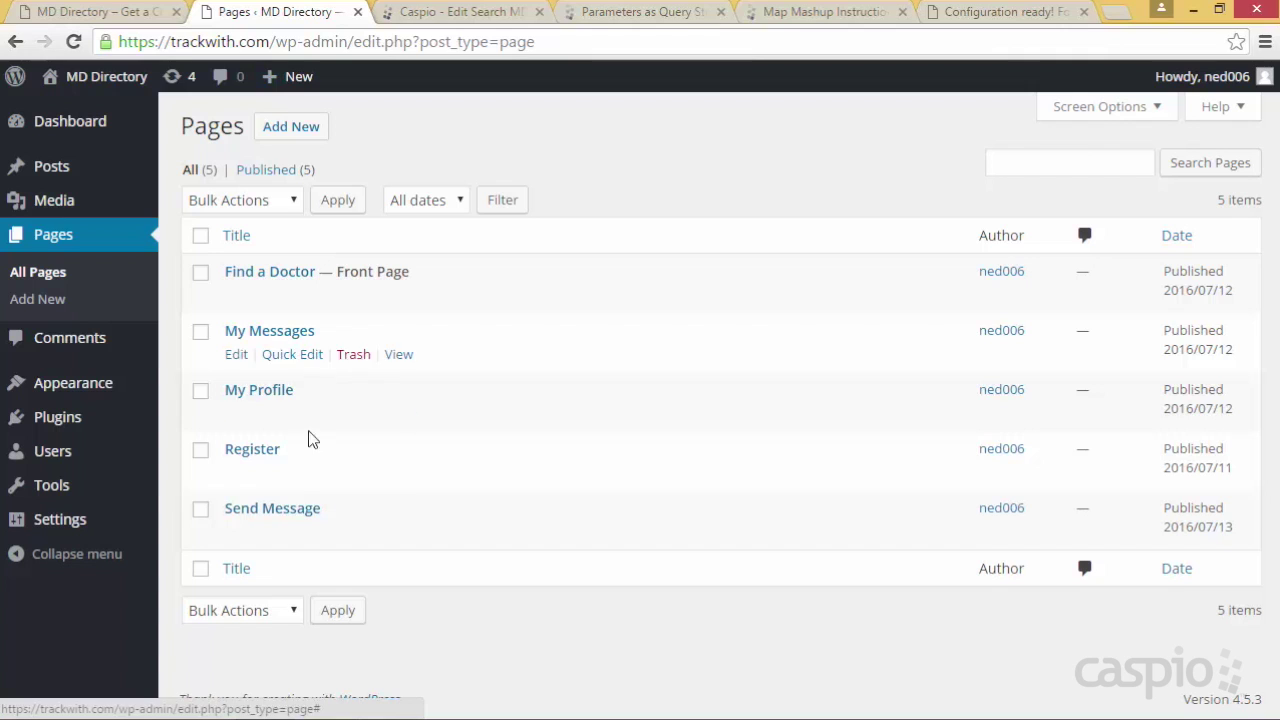
click(280, 514)
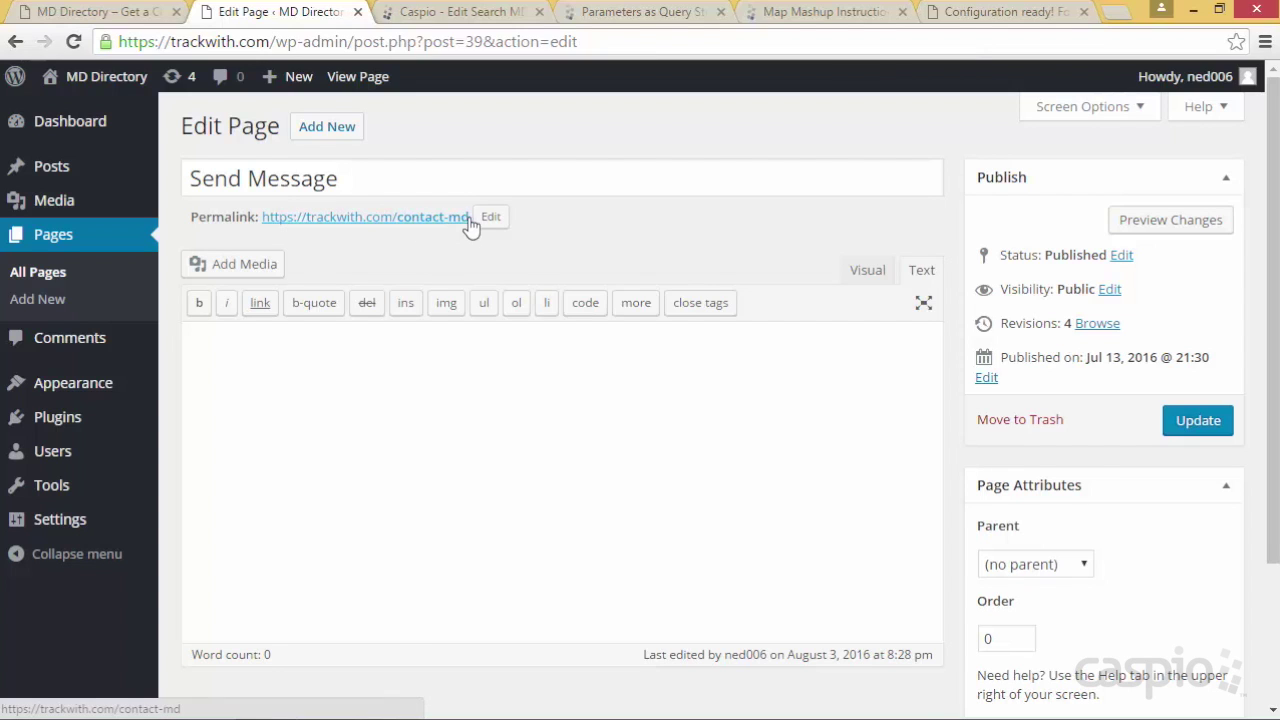
drag(470, 217, 472, 218)
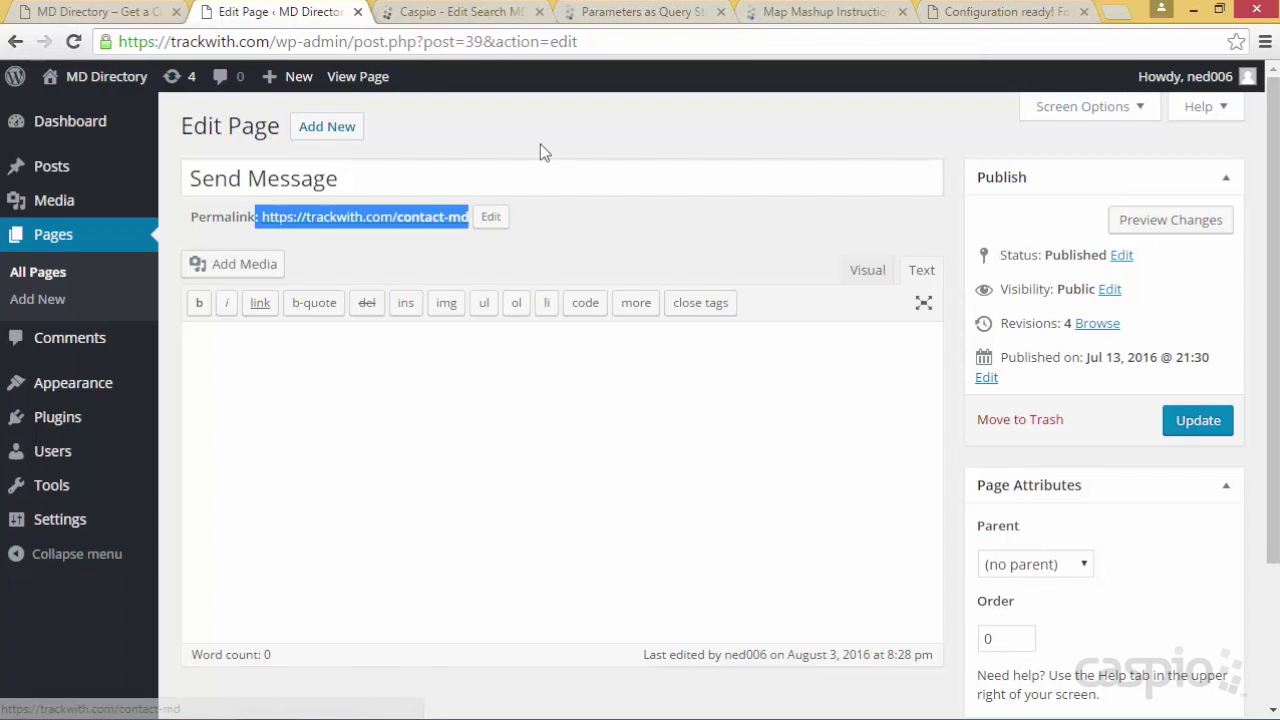
click(484, 14)
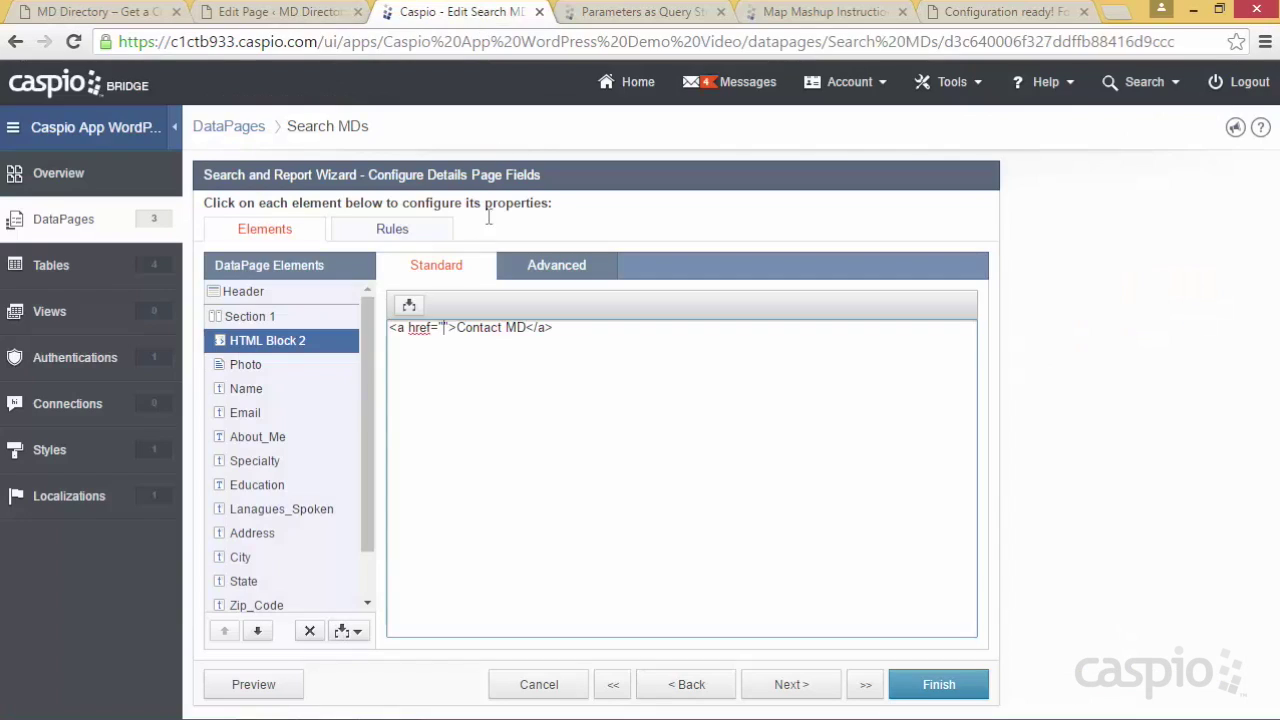
text(: https://trackwith.com/contact-md)
click(452, 327)
key(BackSpace)
key(BackSpace)
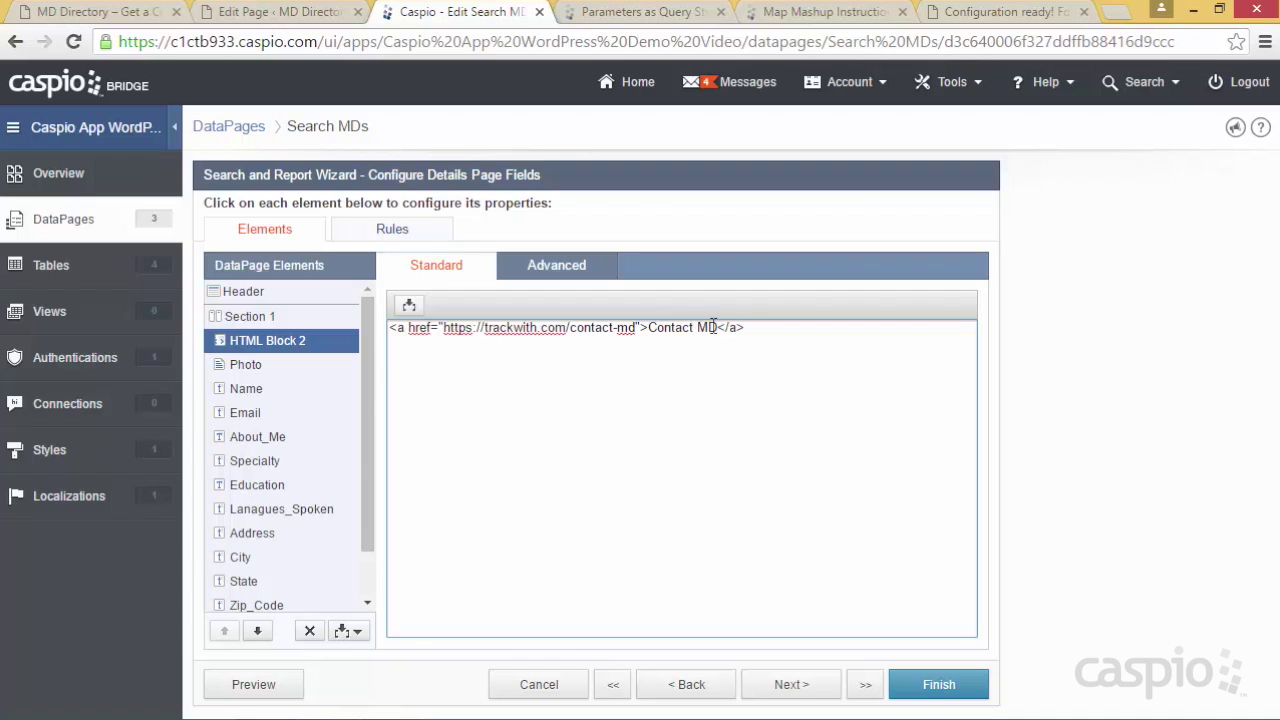
click(924, 687)
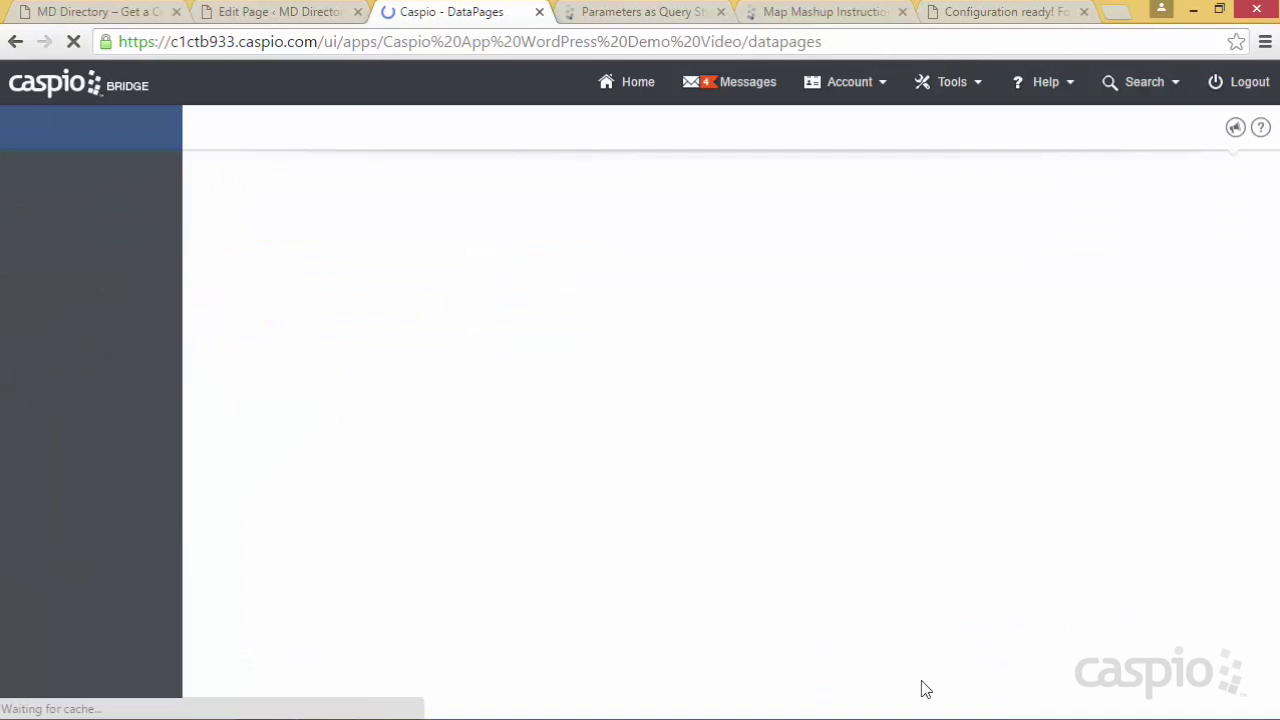
click(95, 11)
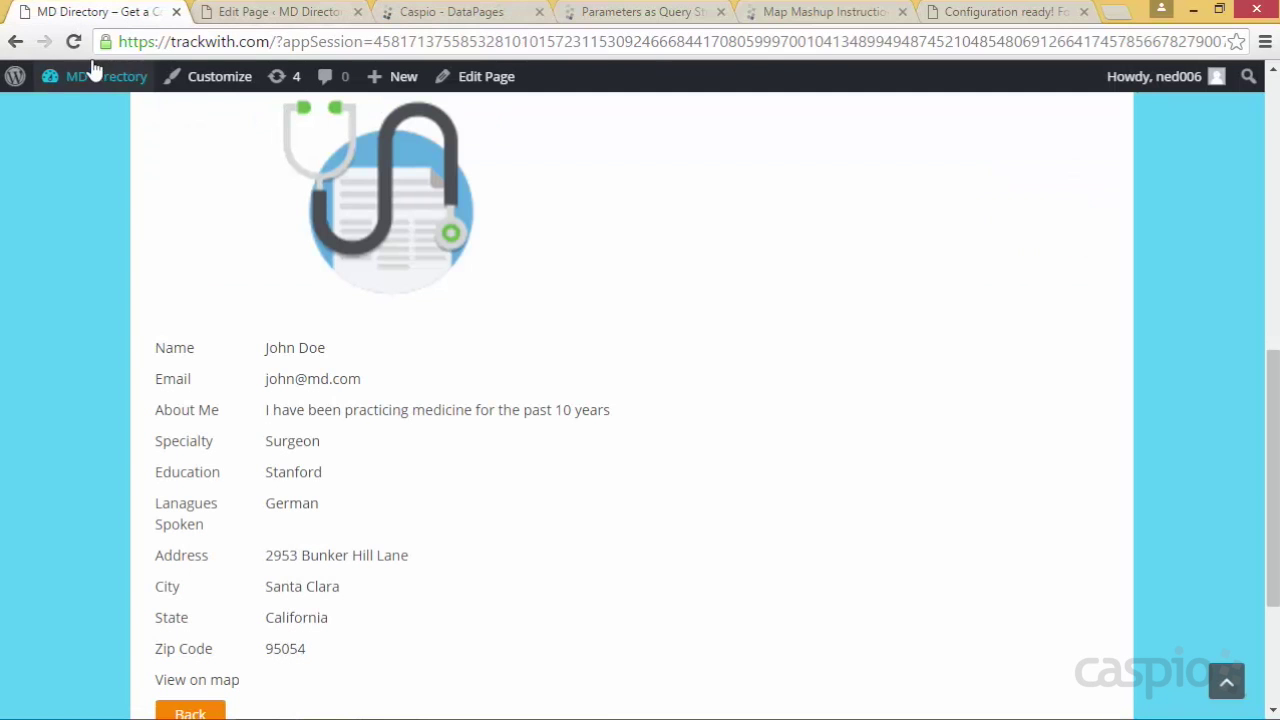
Reload the doctor's profile and confirm Contact MD opens the contact-md page
key(F5)
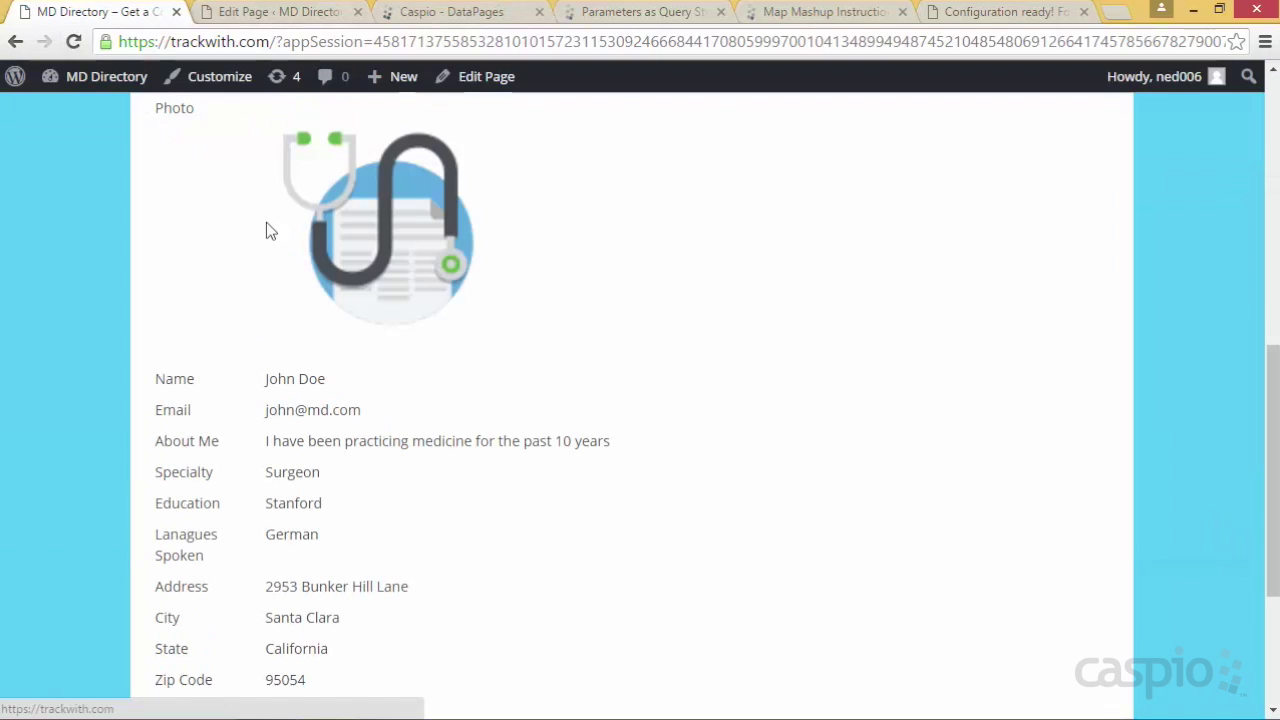
scroll(226, 369, up, 2)
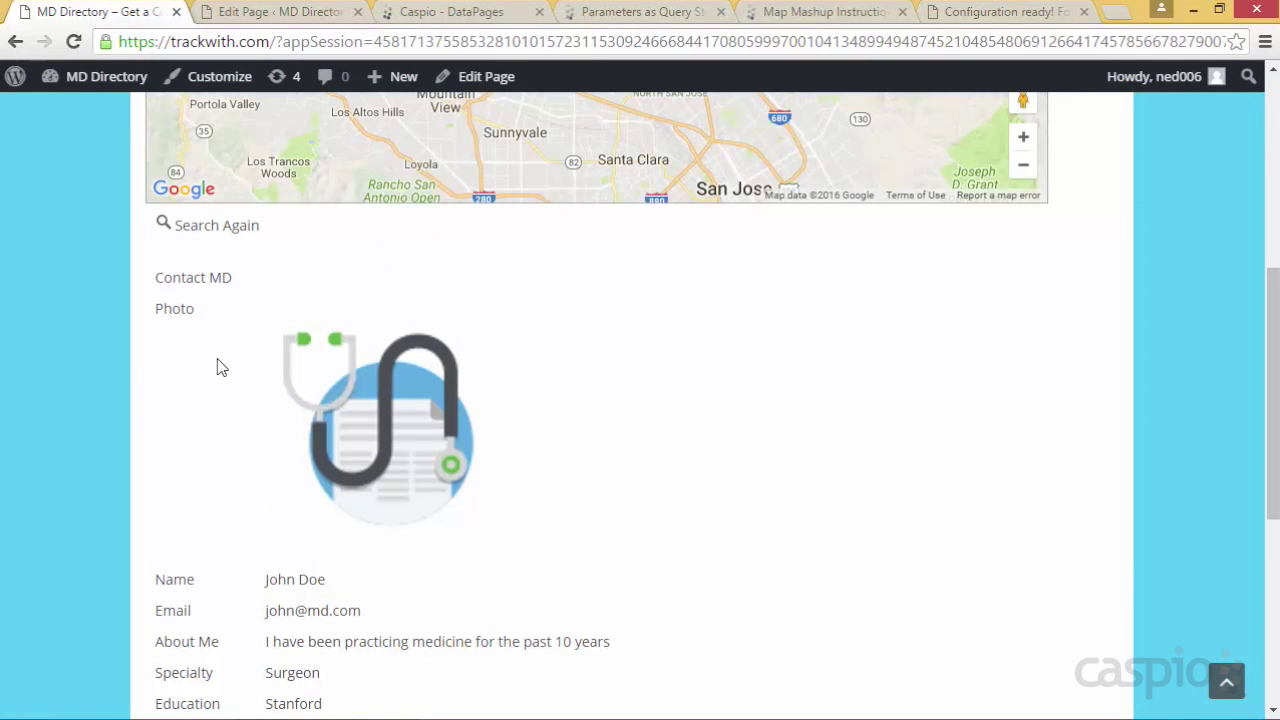
click(208, 290)
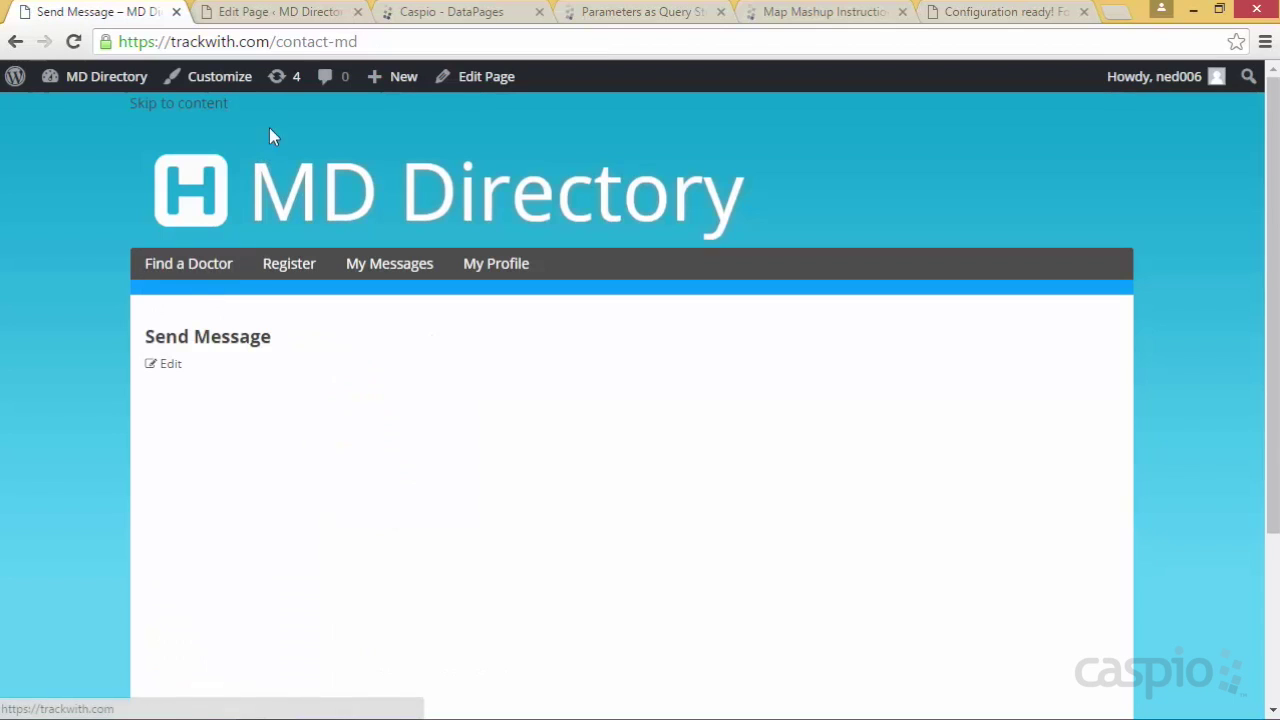
drag(277, 42, 381, 42)
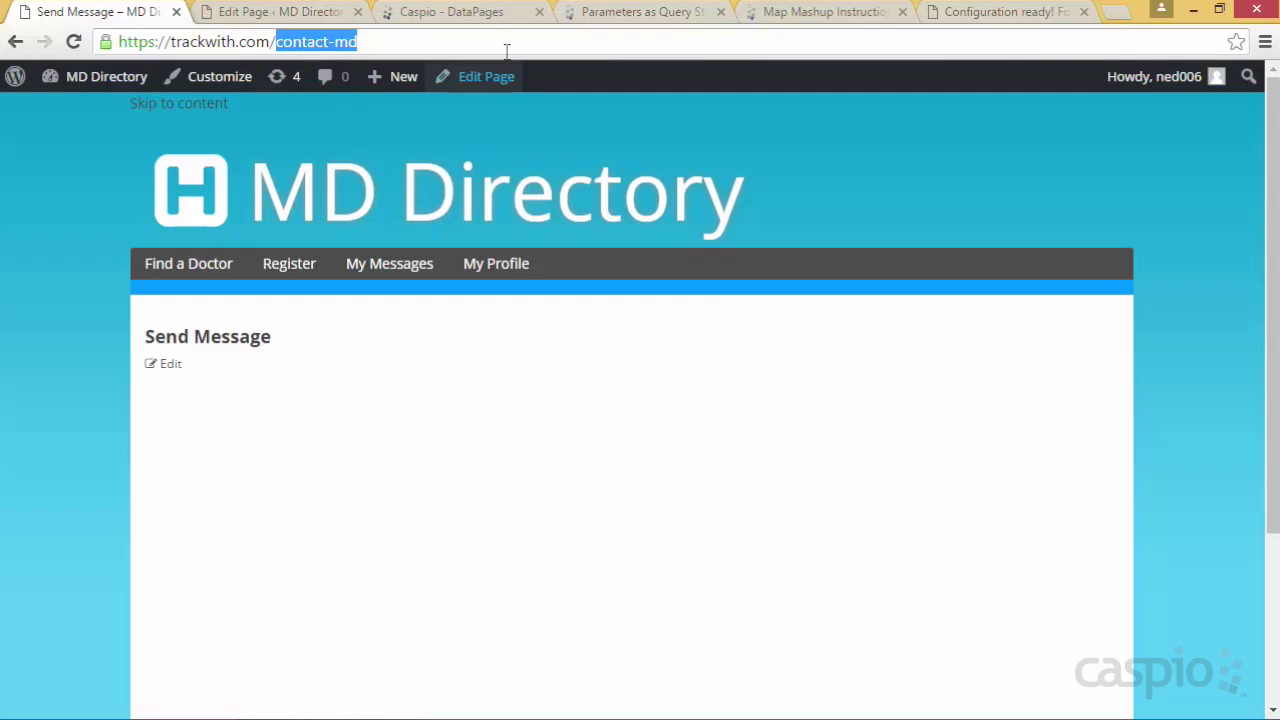
click(471, 19)
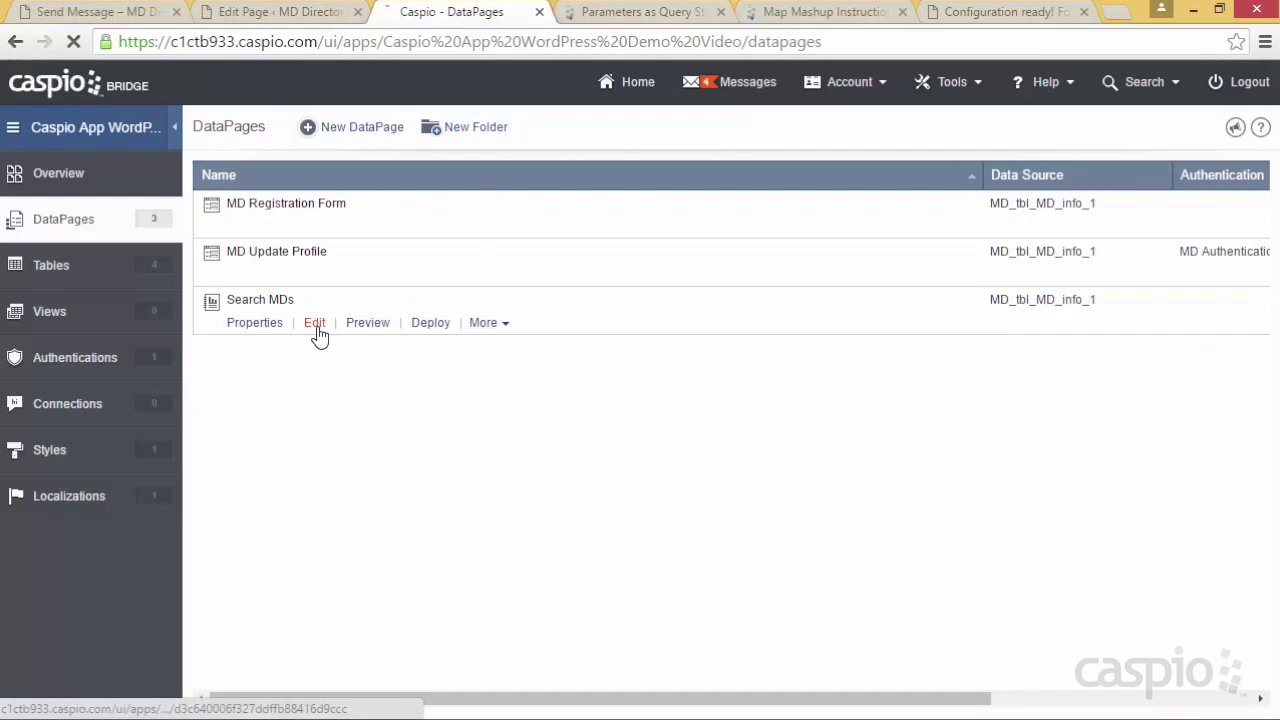
Open the Search MDs DataPage at its details page field configuration
click(316, 325)
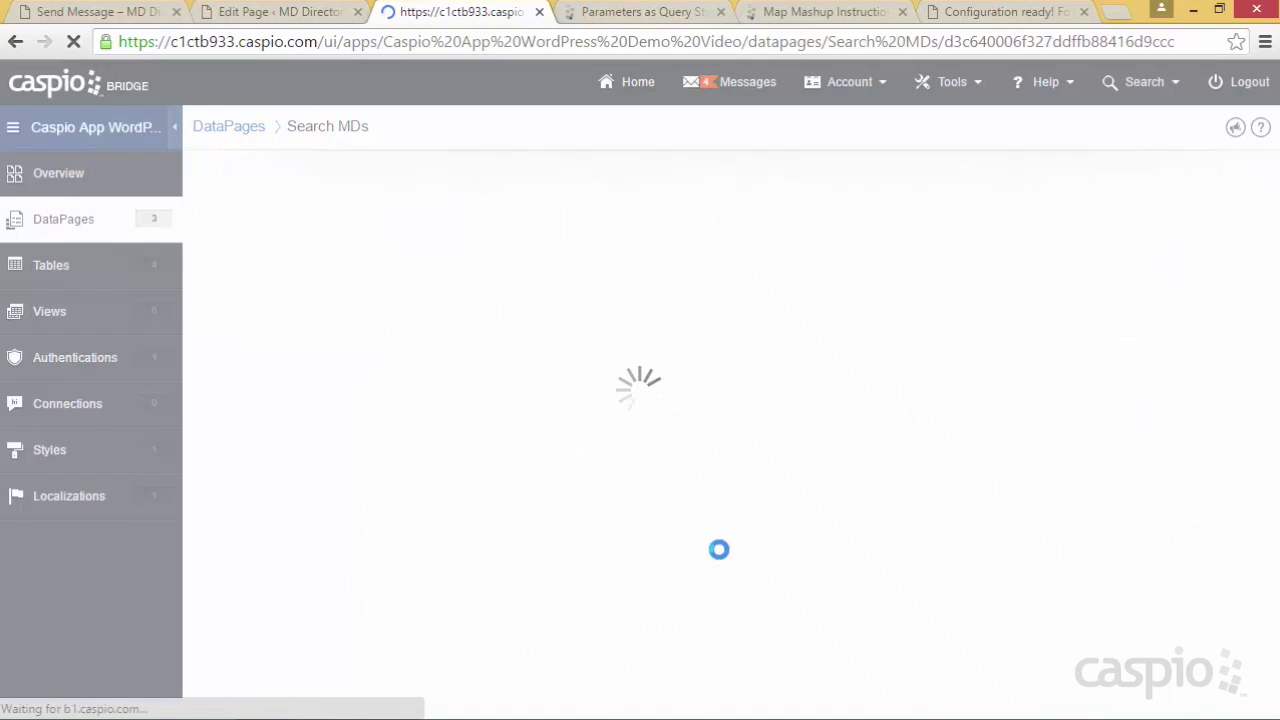
click(865, 684)
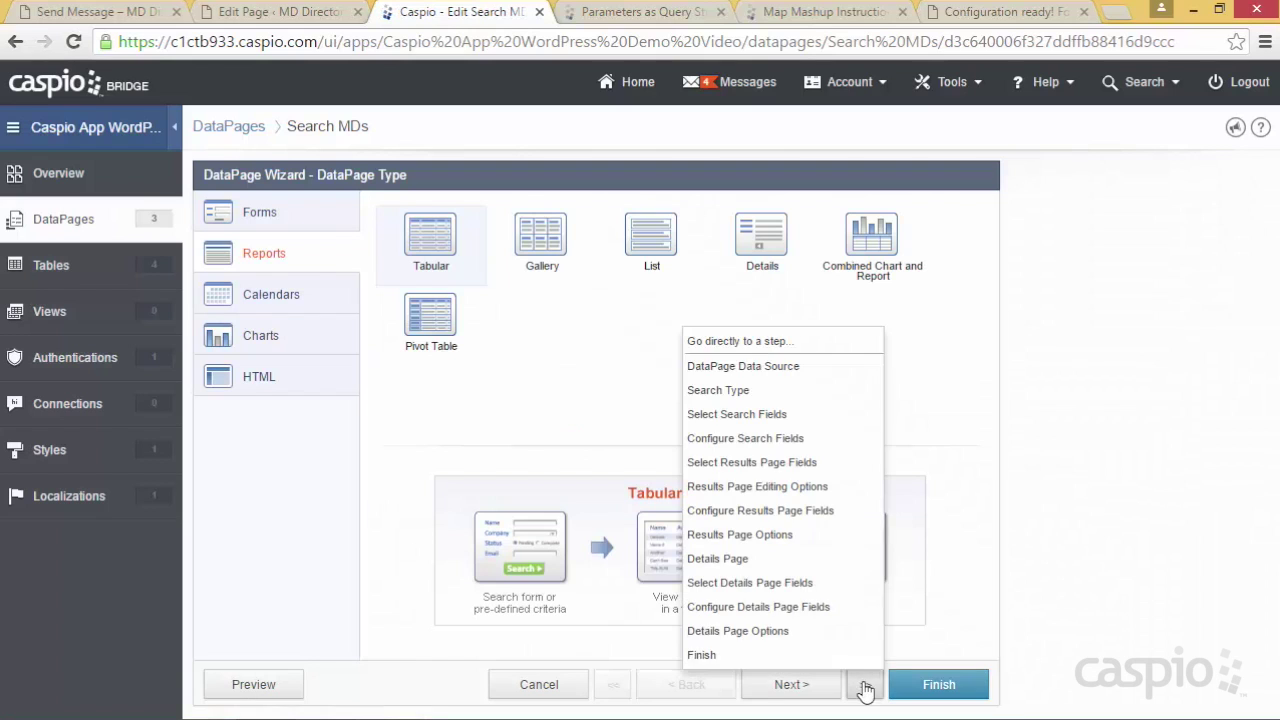
click(822, 583)
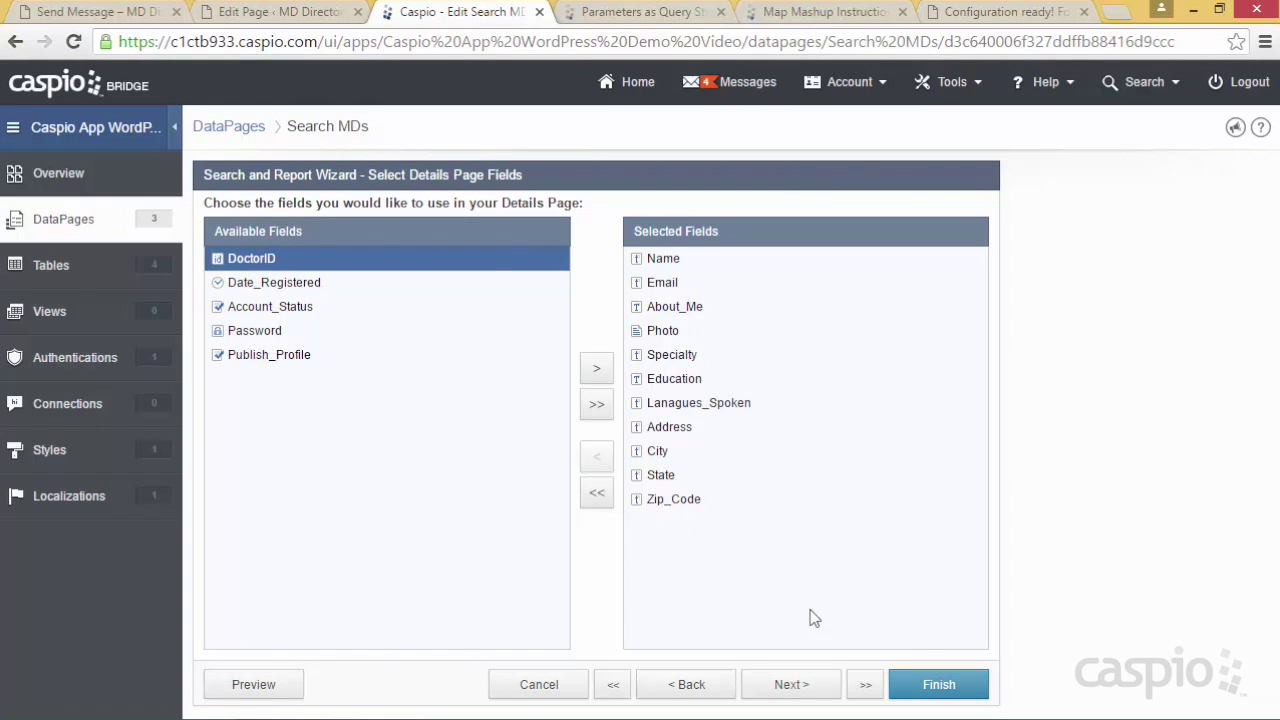
click(791, 684)
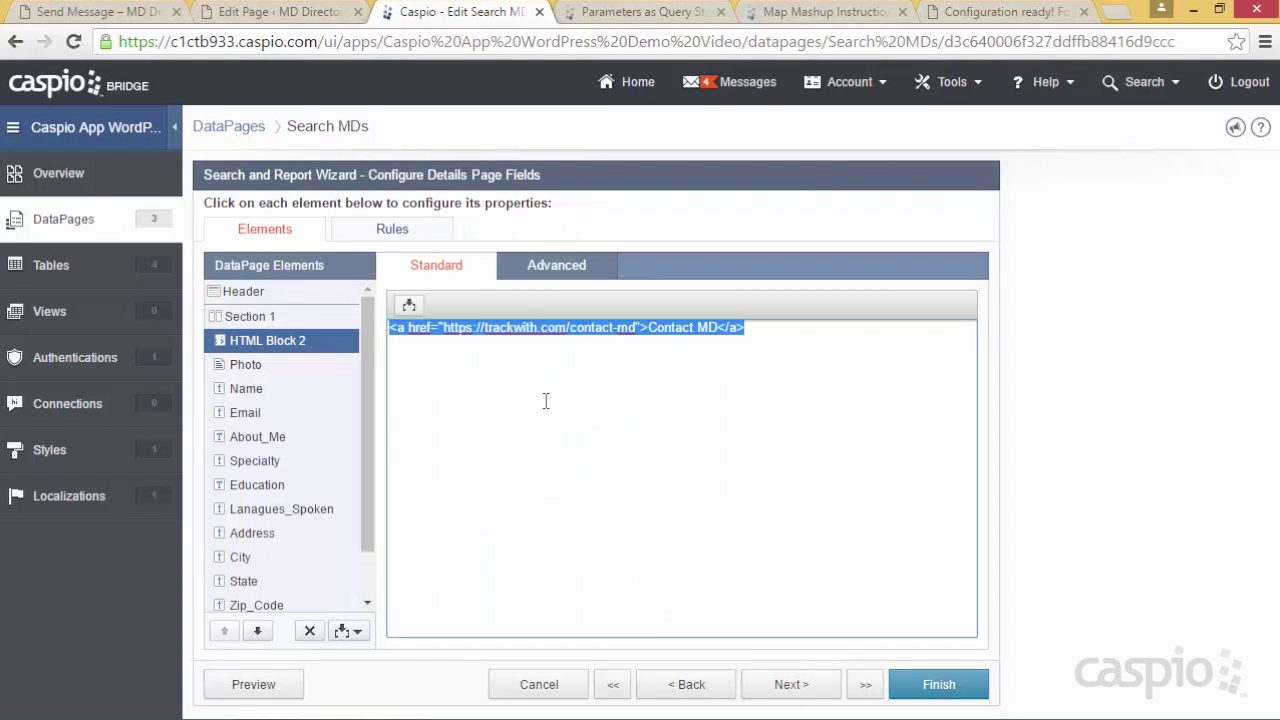
Append ?did= plus the DoctorID field to the Contact MD link, then save
click(636, 331)
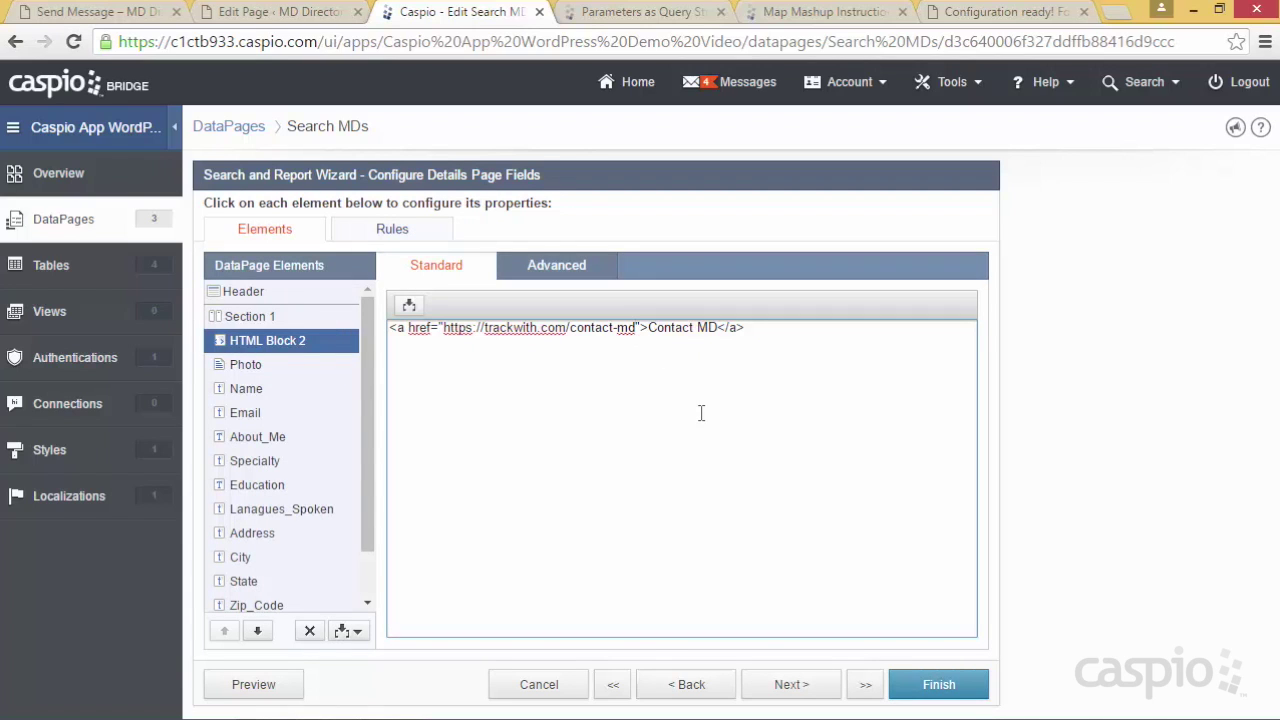
text(?)
text(did)
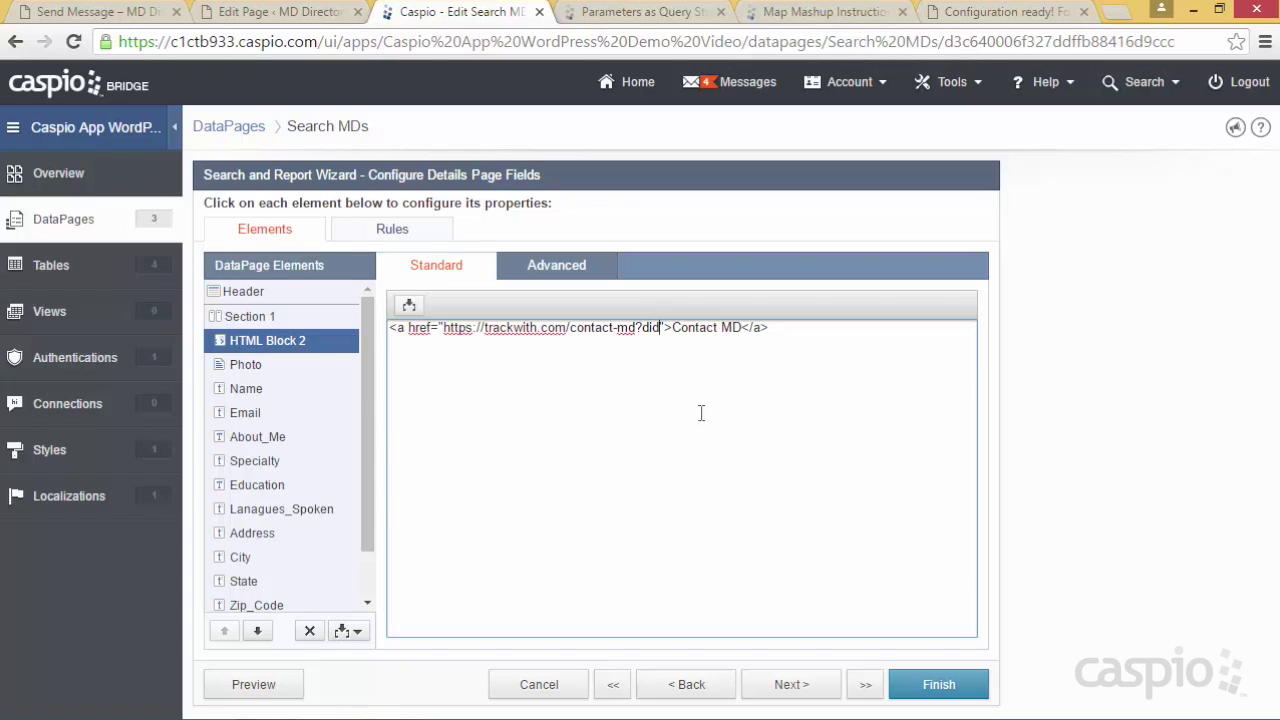
text(=)
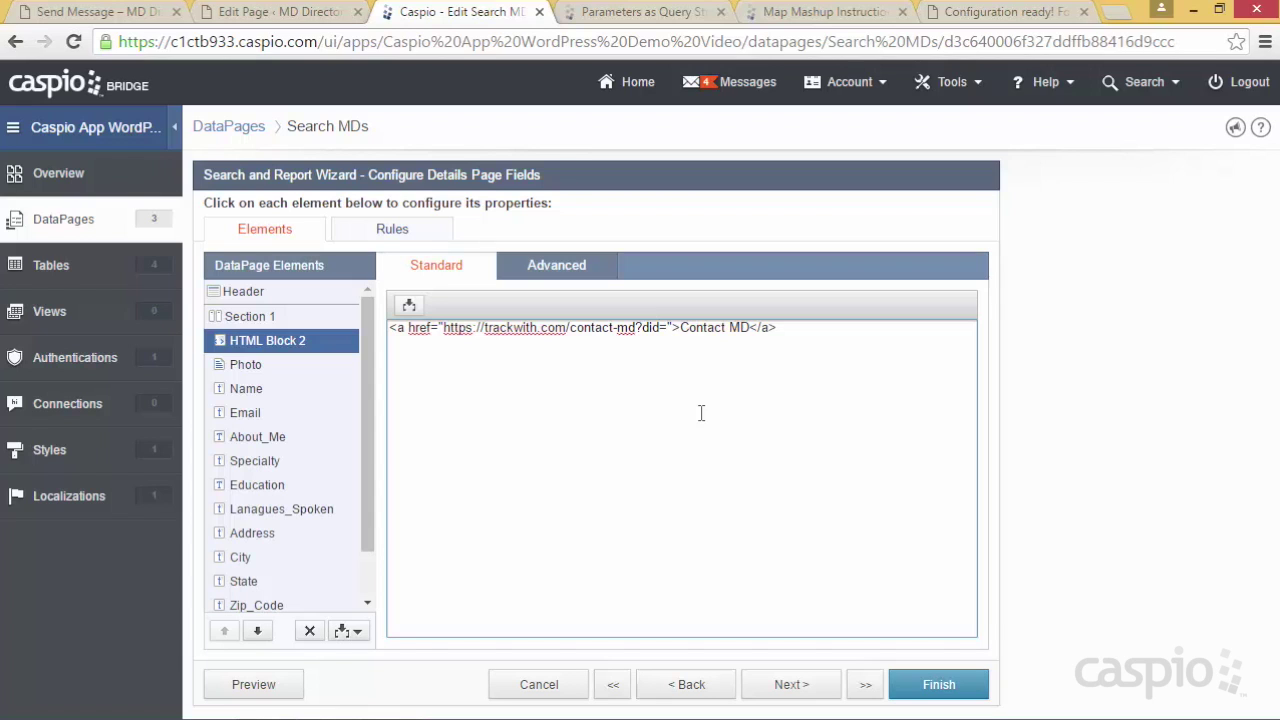
click(409, 305)
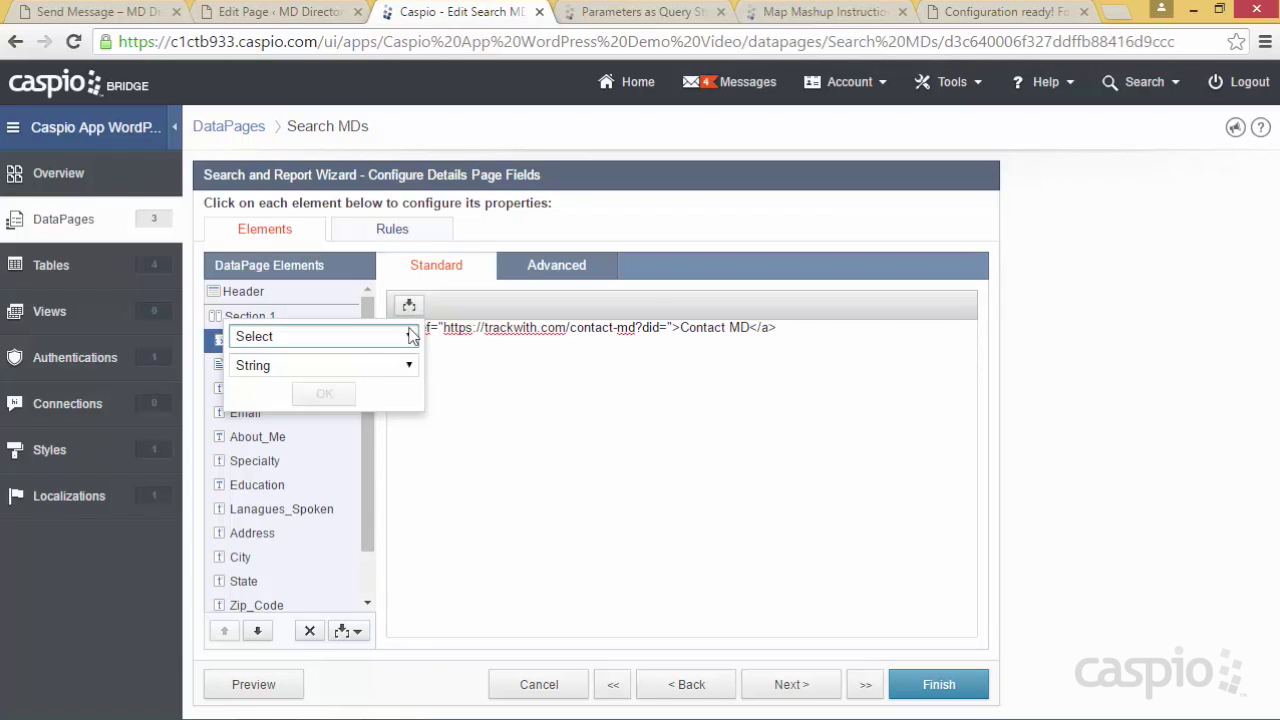
click(409, 337)
click(375, 390)
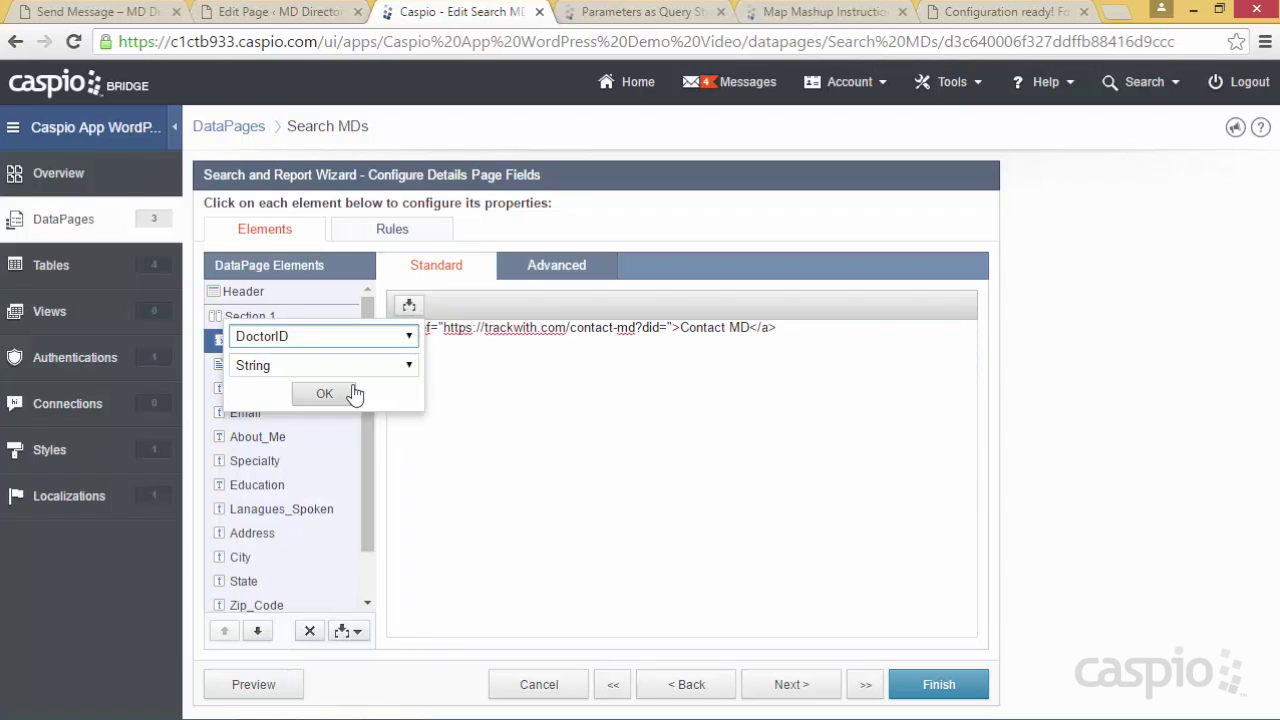
click(330, 393)
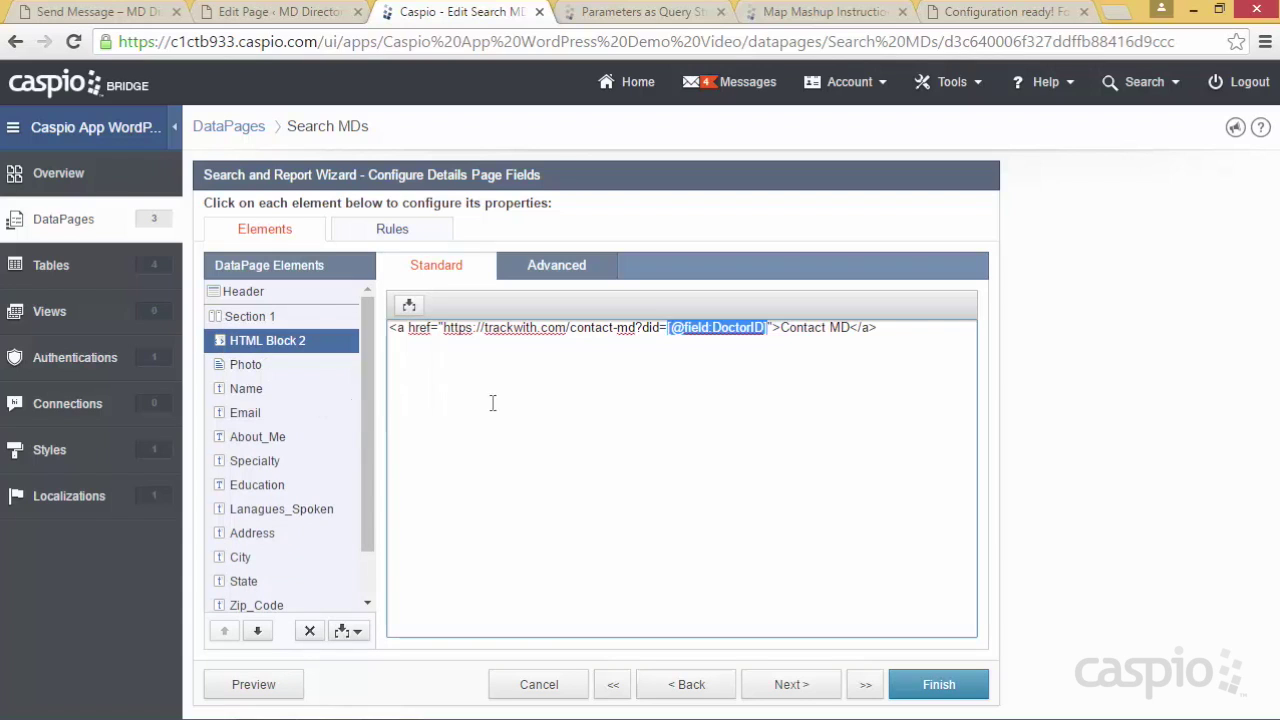
click(908, 328)
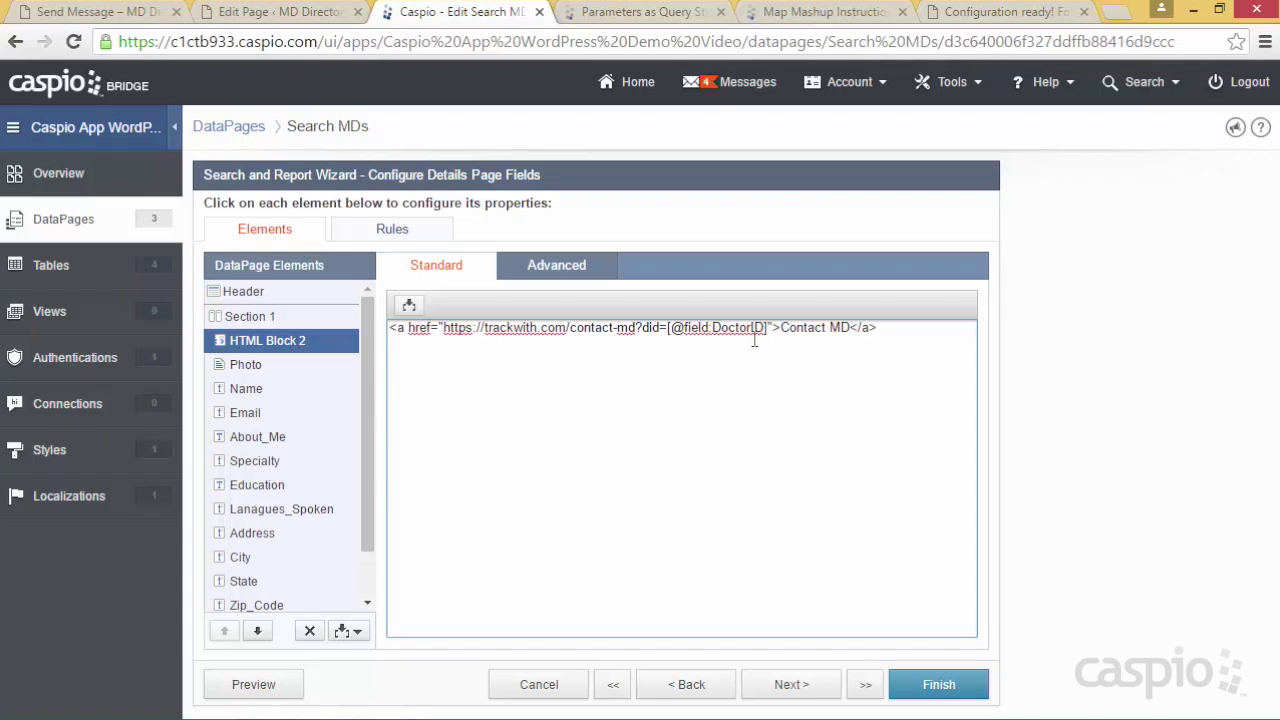
click(929, 684)
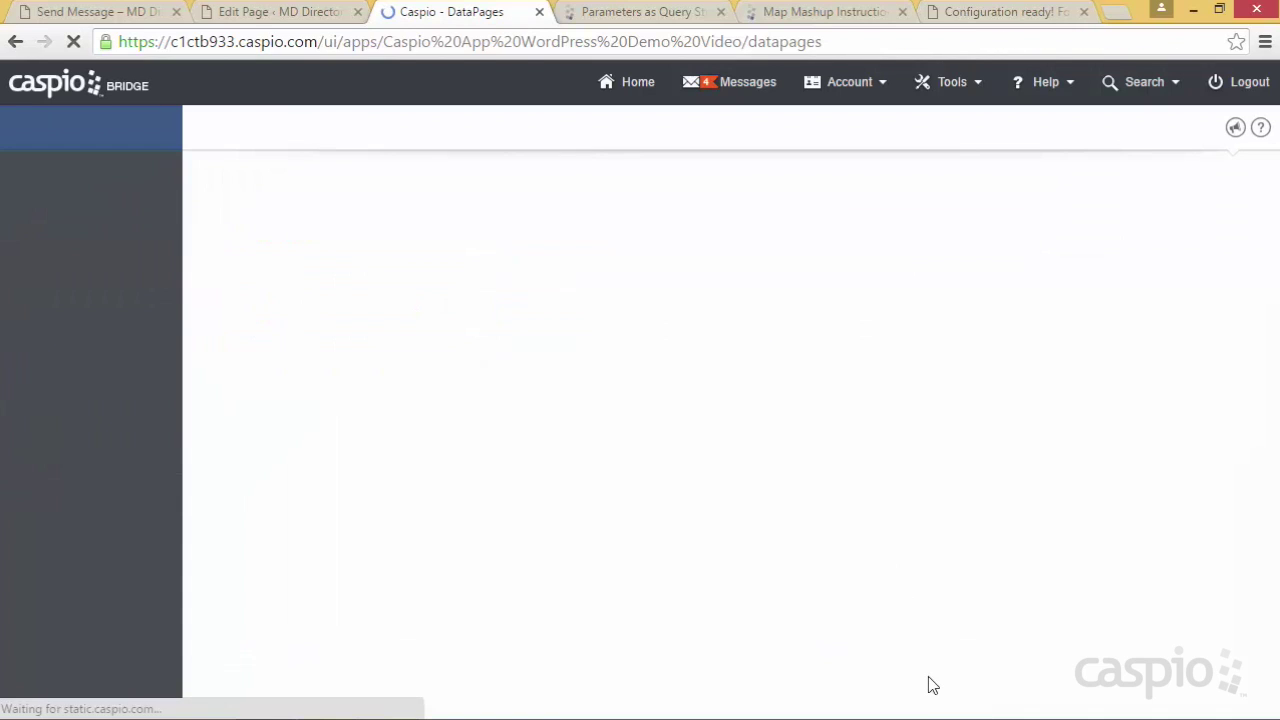
Search the MD Directory, open a doctor's details, and check the Contact MD link's did value
click(93, 14)
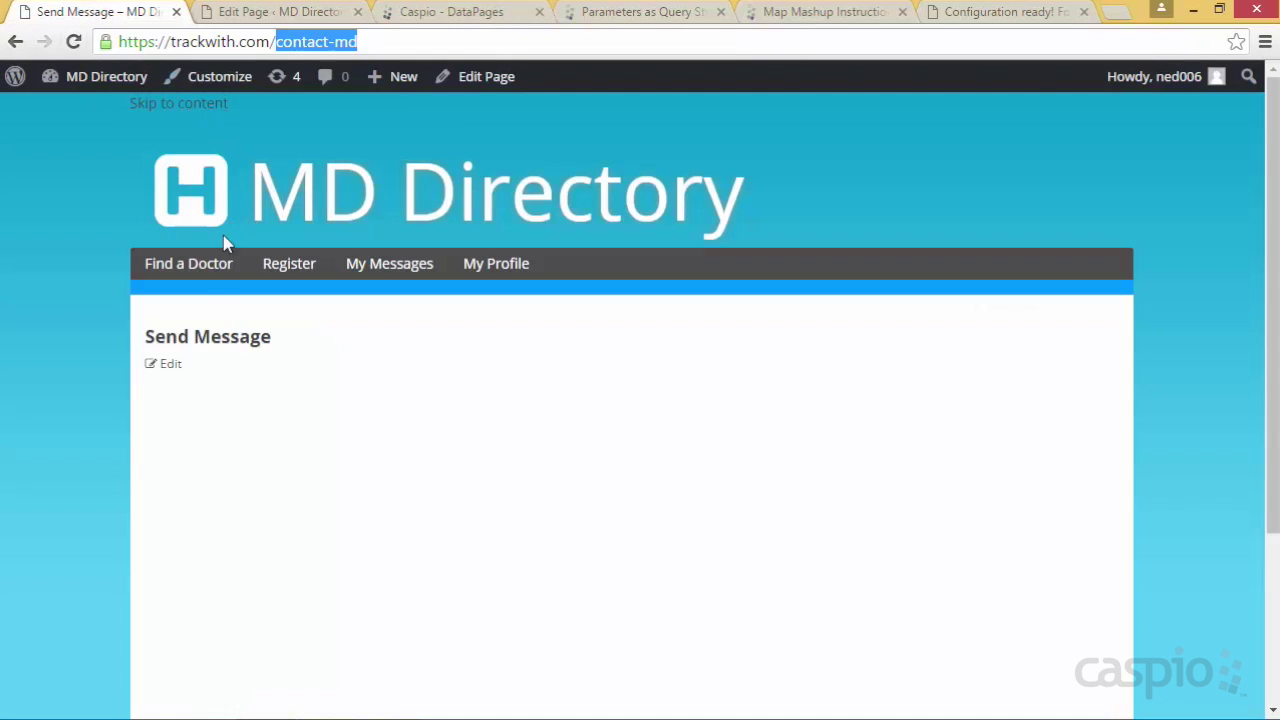
click(202, 272)
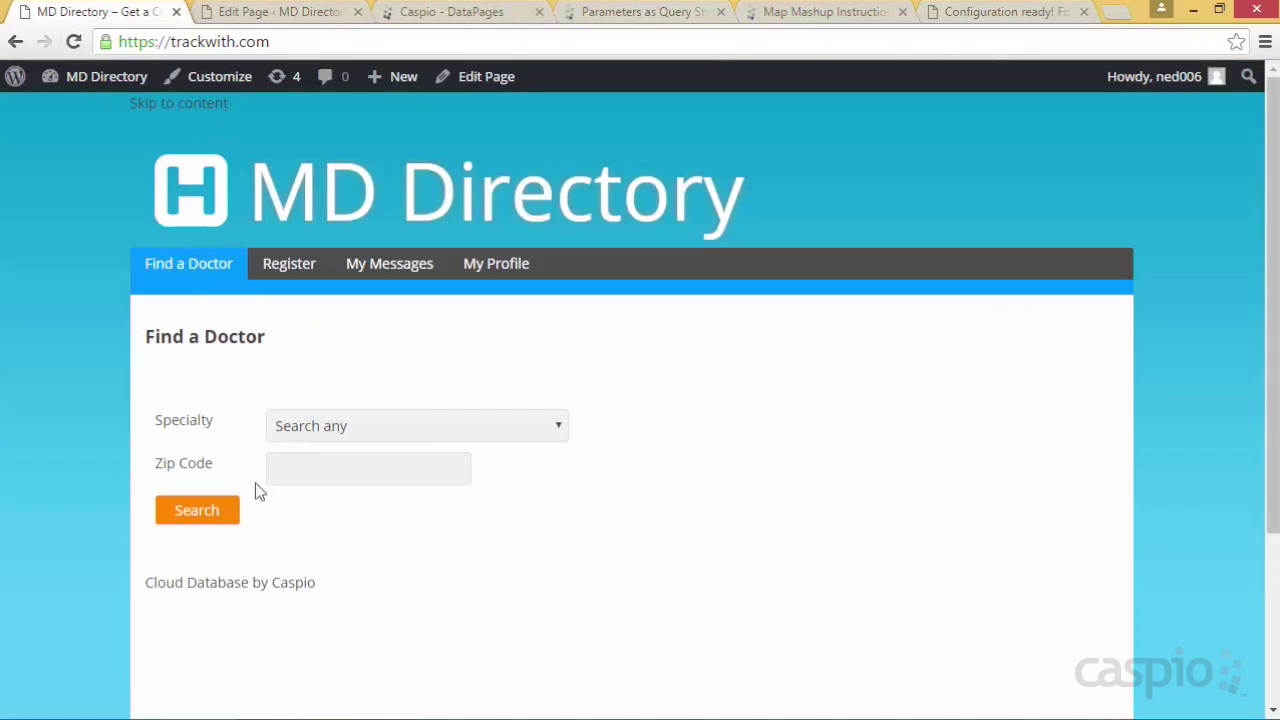
click(194, 508)
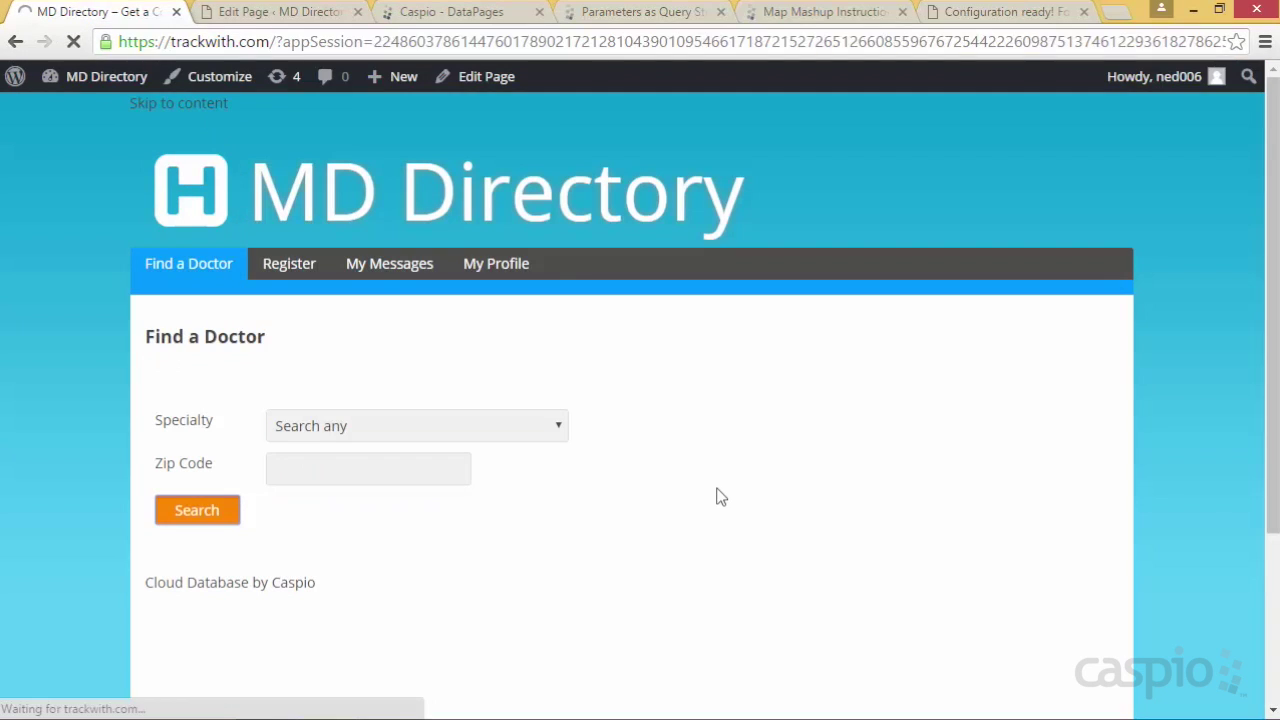
click(915, 500)
scroll(1108, 497, down, 4)
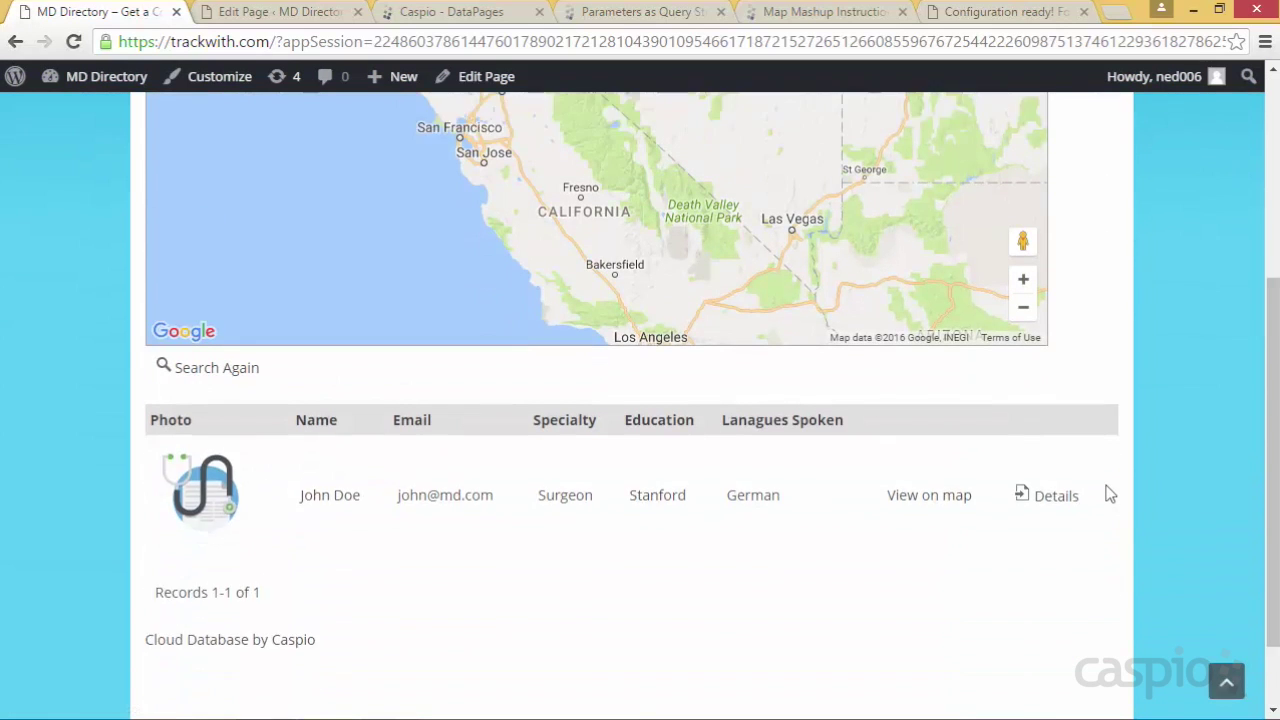
click(1051, 462)
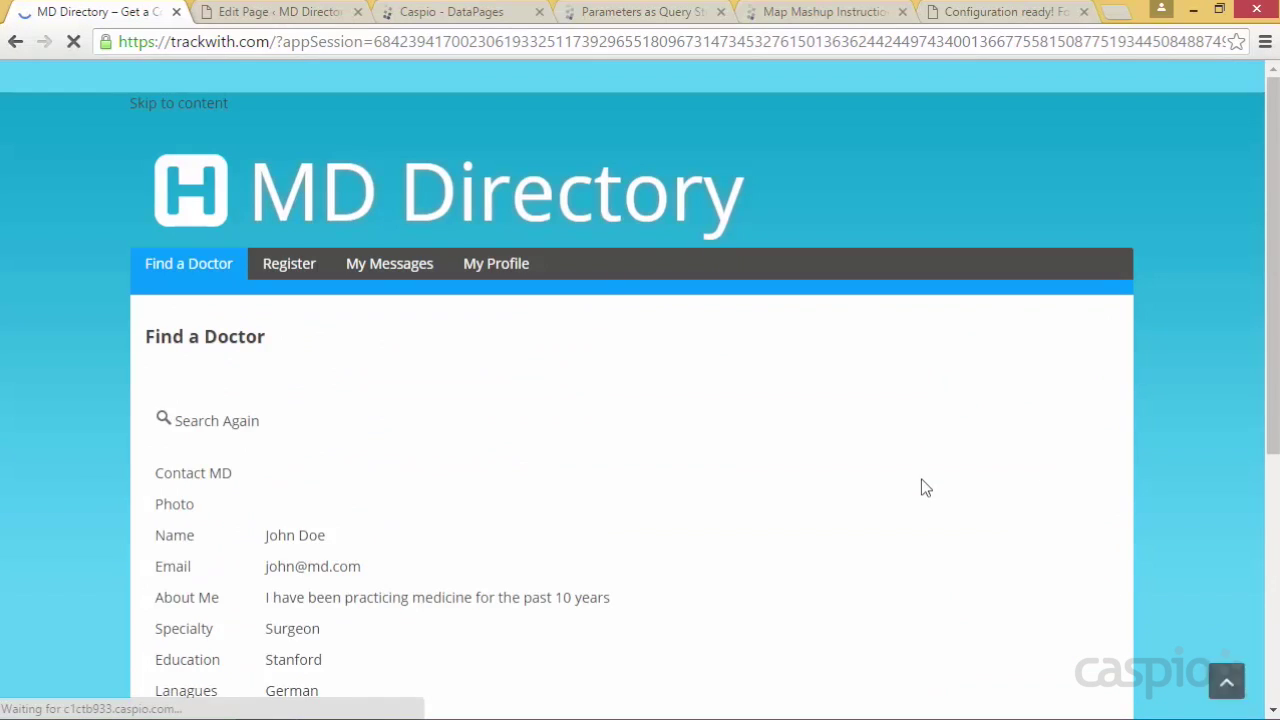
scroll(1144, 426, down, 2)
scroll(1144, 426, down, 6)
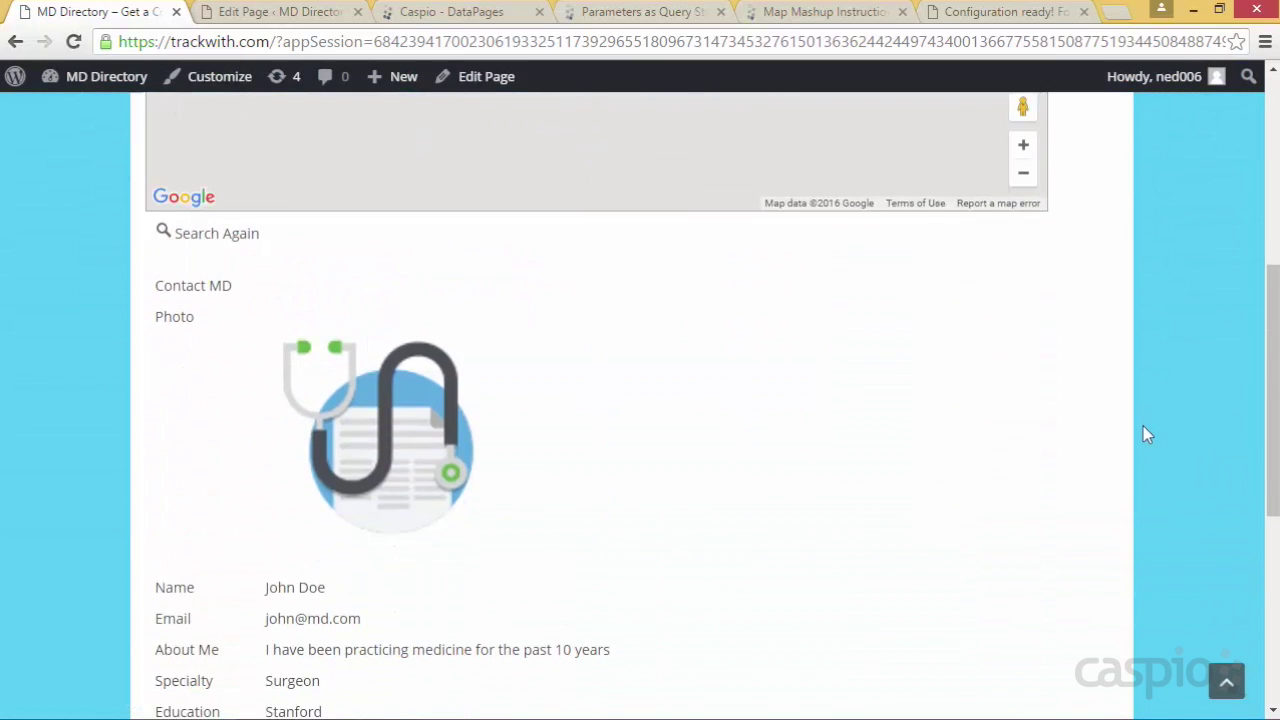
scroll(943, 395, up, 2)
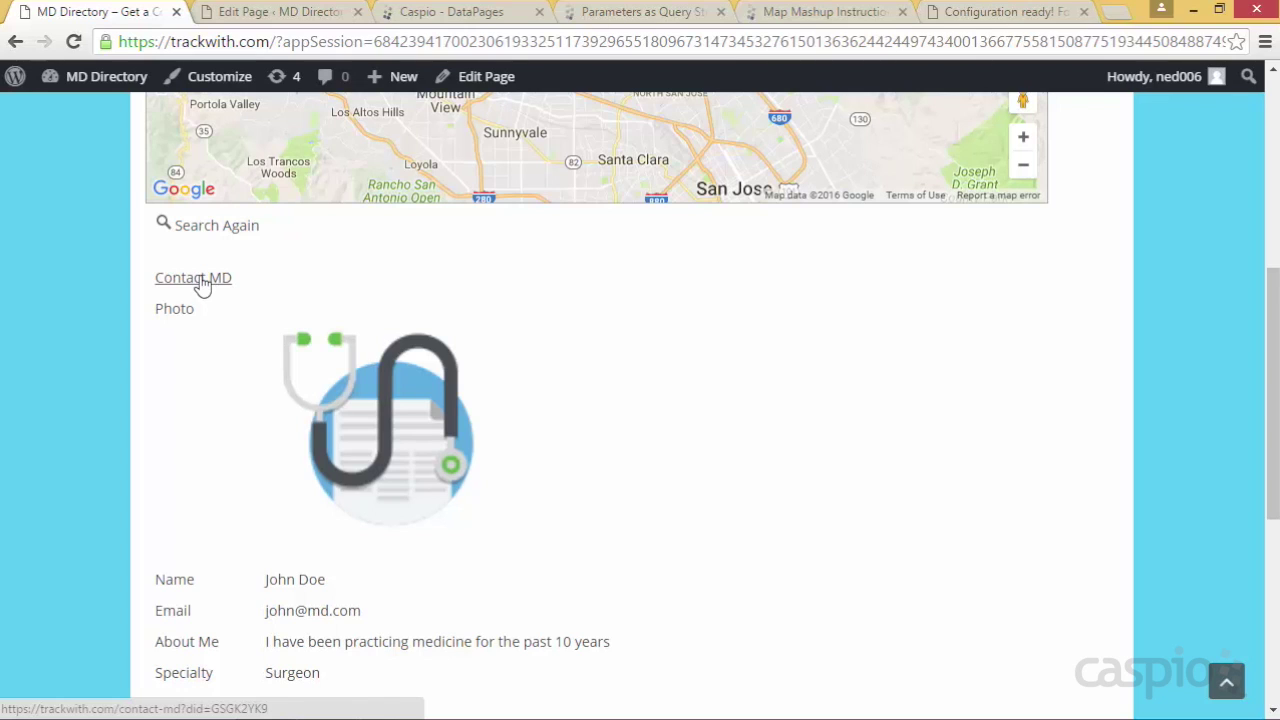
double_click(272, 584)
drag(315, 587, 349, 591)
click(349, 594)
click(455, 14)
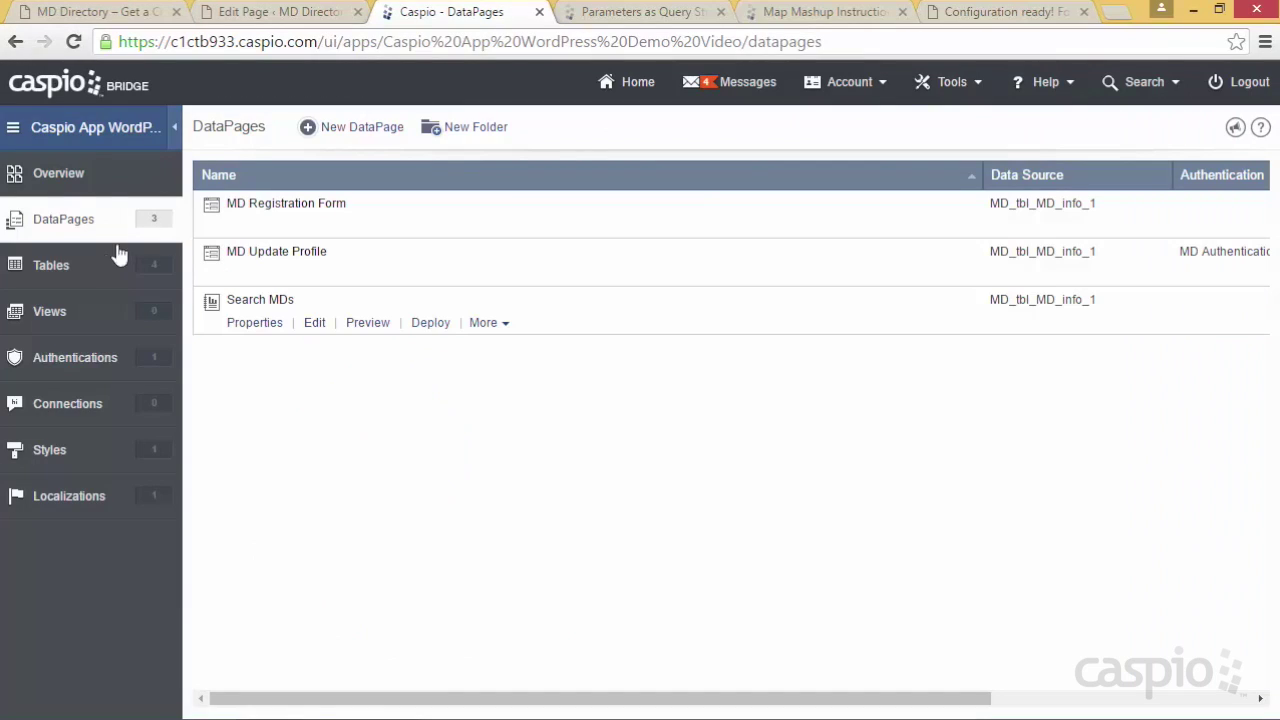
click(80, 272)
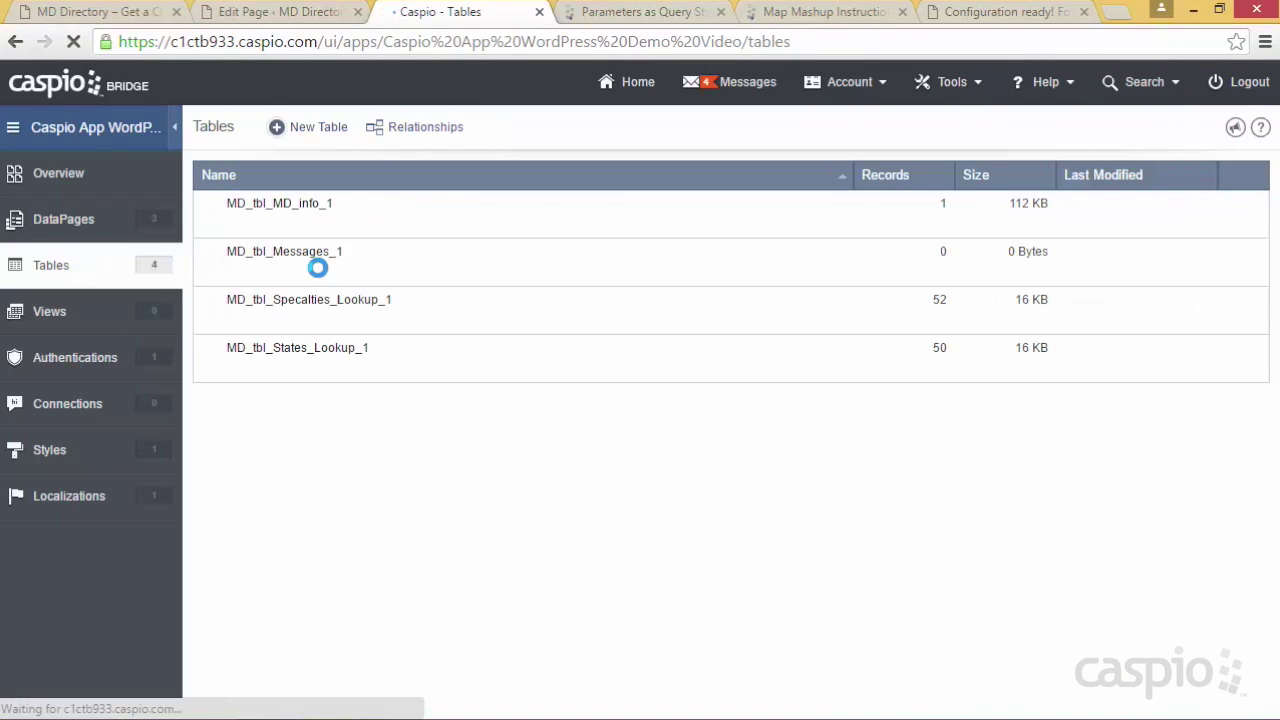
click(320, 228)
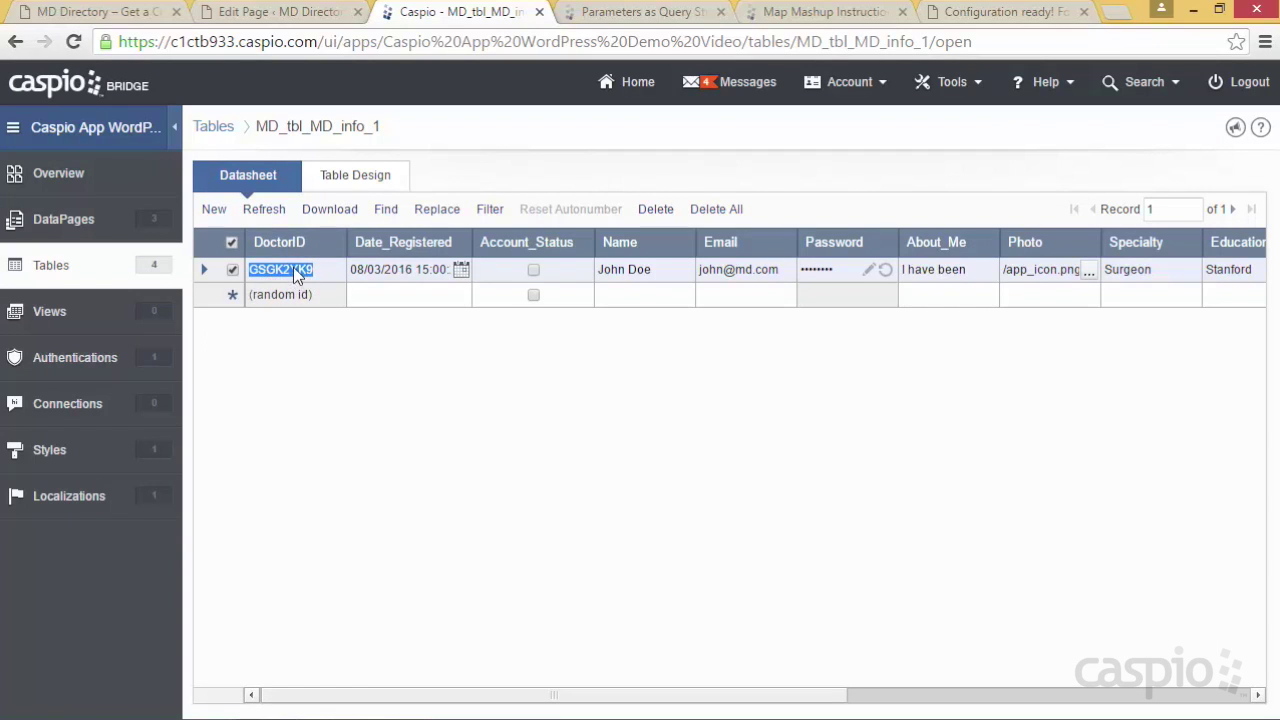
click(58, 266)
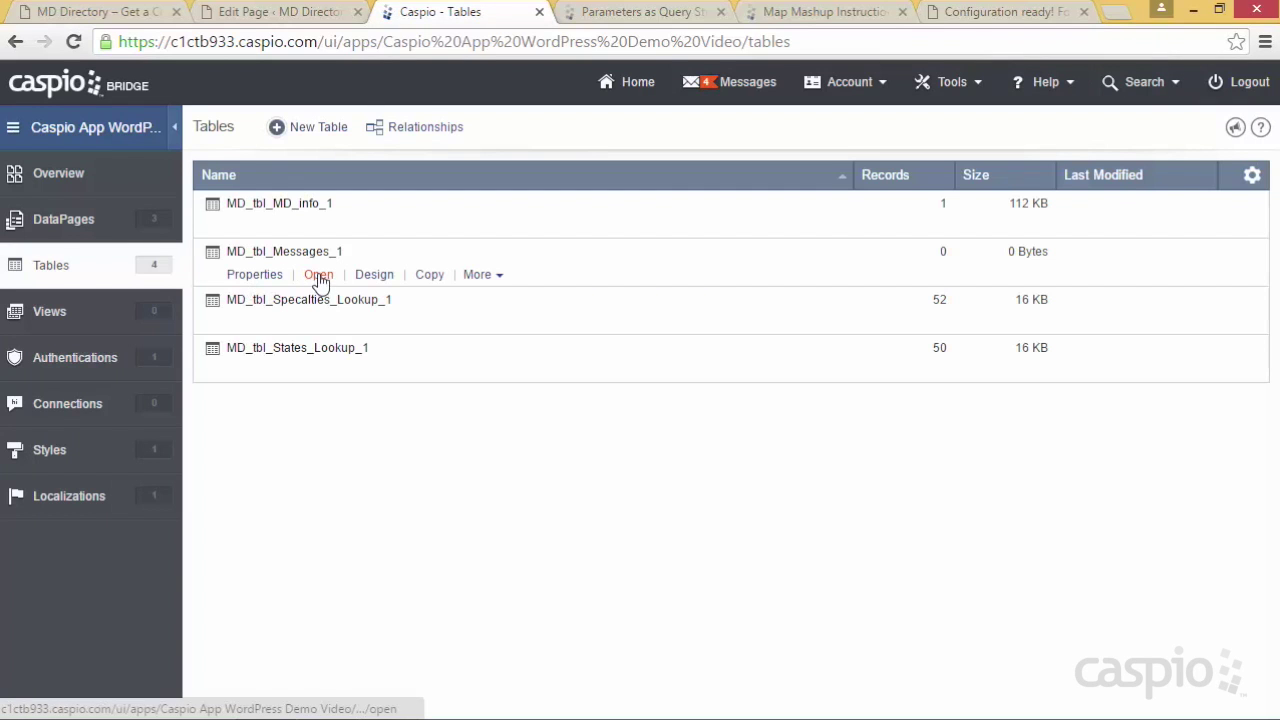
click(318, 274)
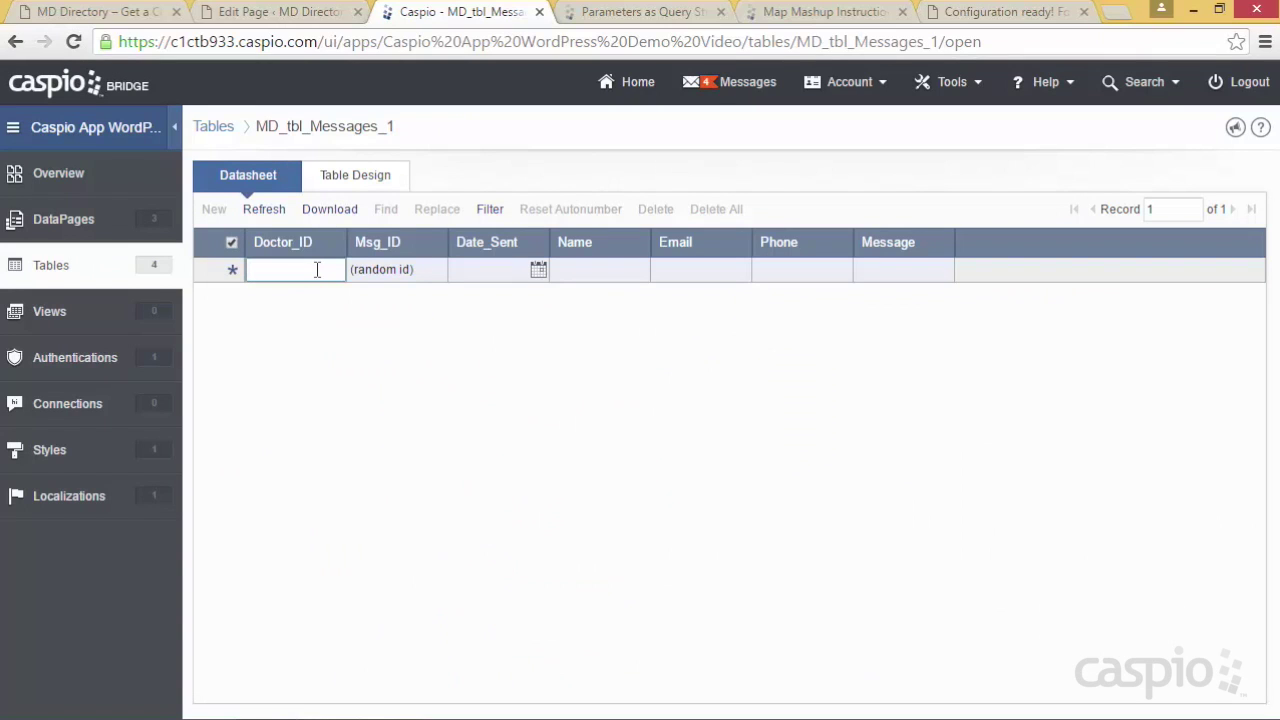
click(318, 274)
click(28, 219)
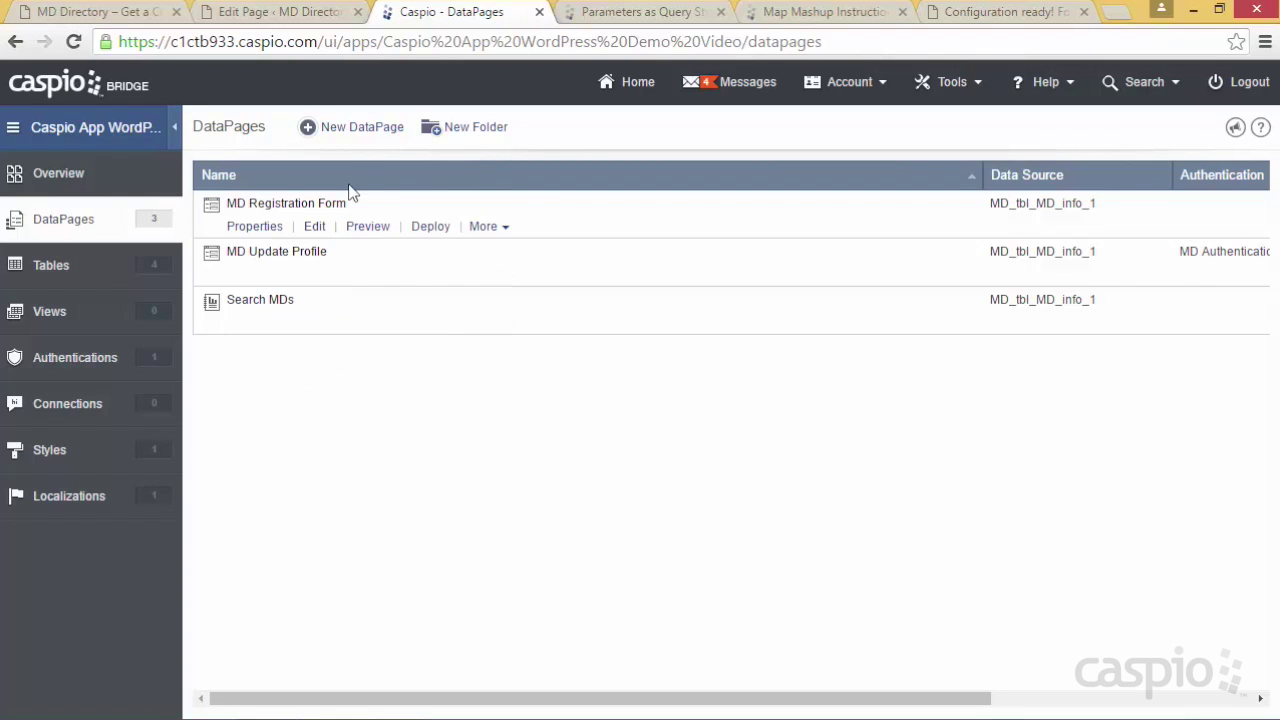
Create a Submission Form named Submit Message on MD_tbl_Messages_1 with WordPress_Style, adding all fields
click(356, 135)
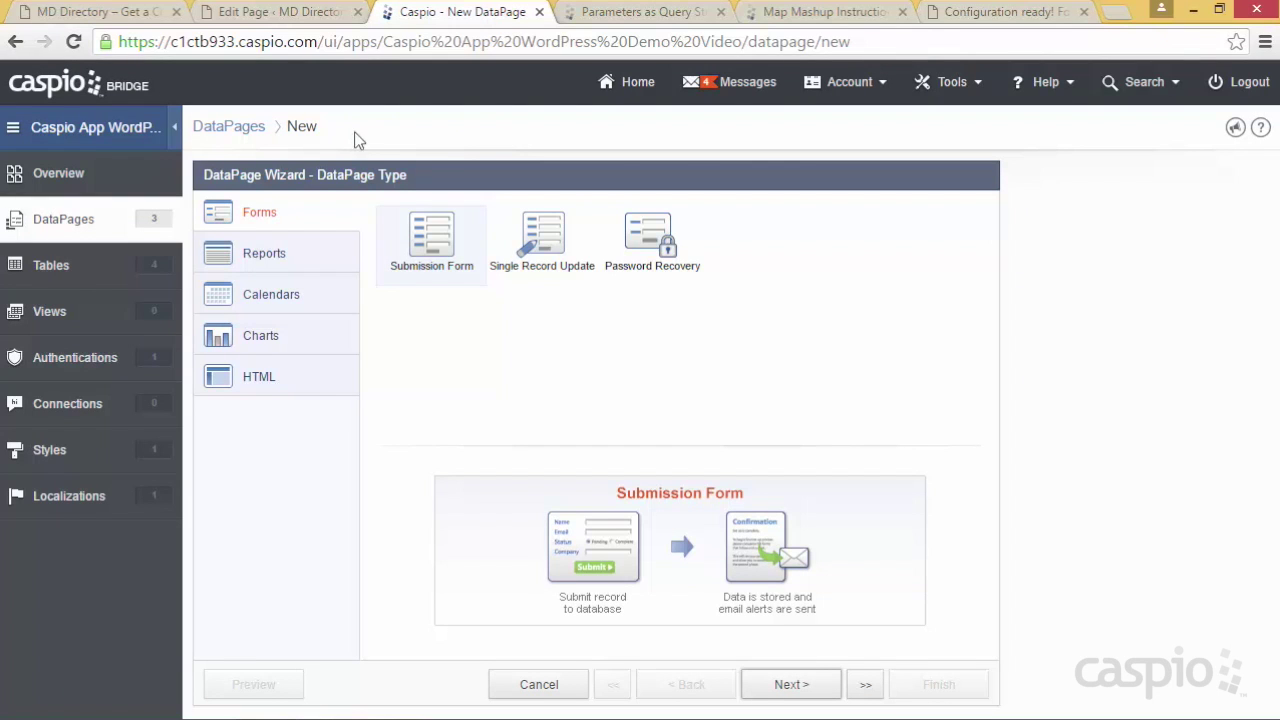
click(791, 684)
click(328, 268)
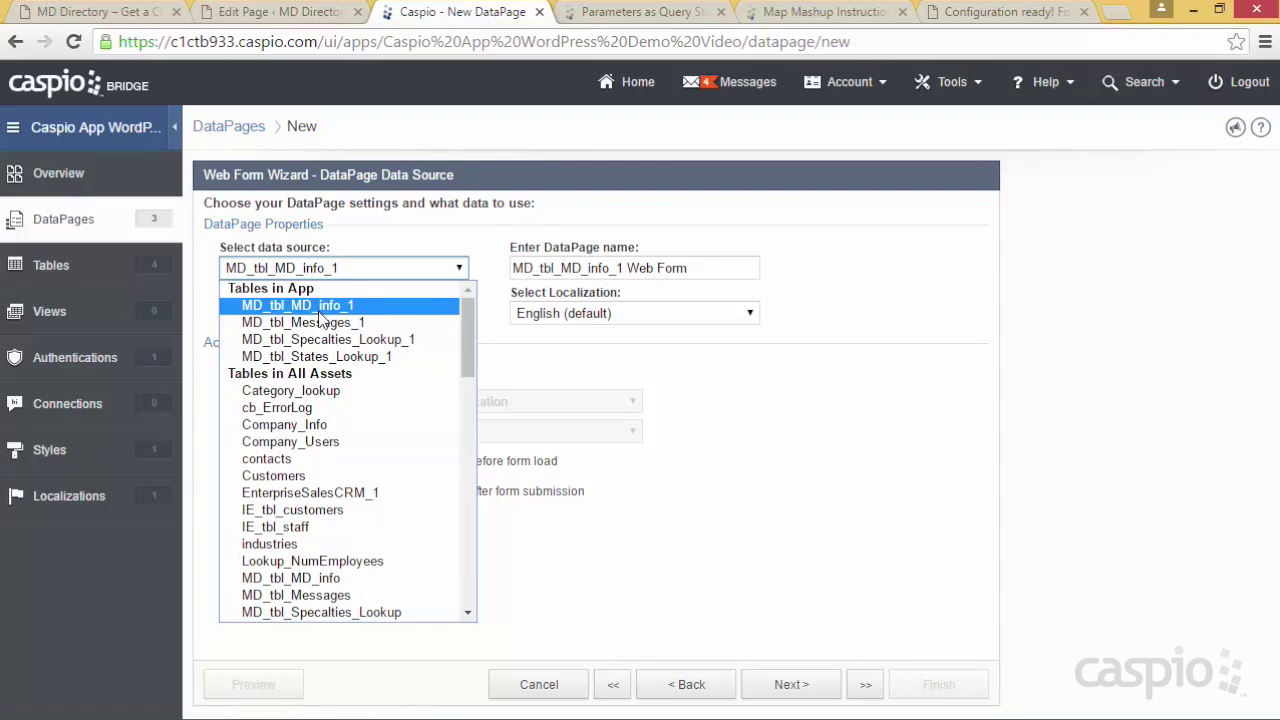
click(320, 322)
drag(705, 268, 498, 270)
text(Submit Message)
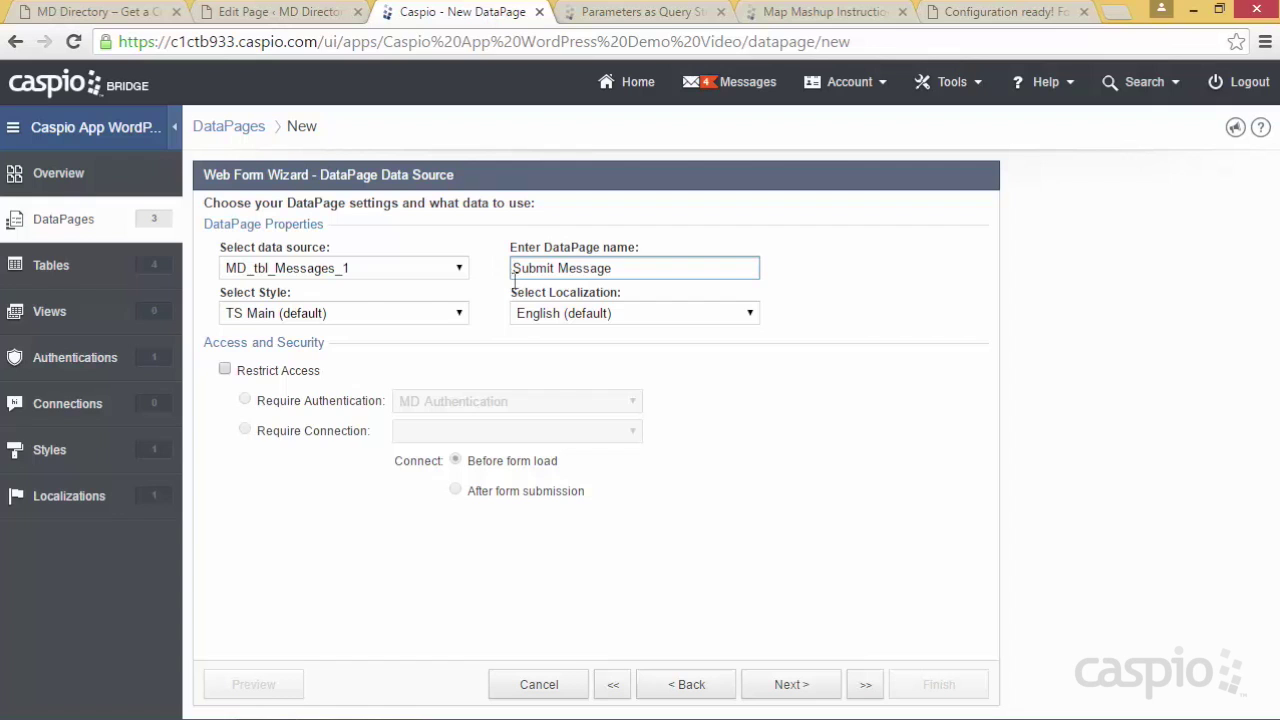
click(455, 316)
scroll(434, 366, up, 5)
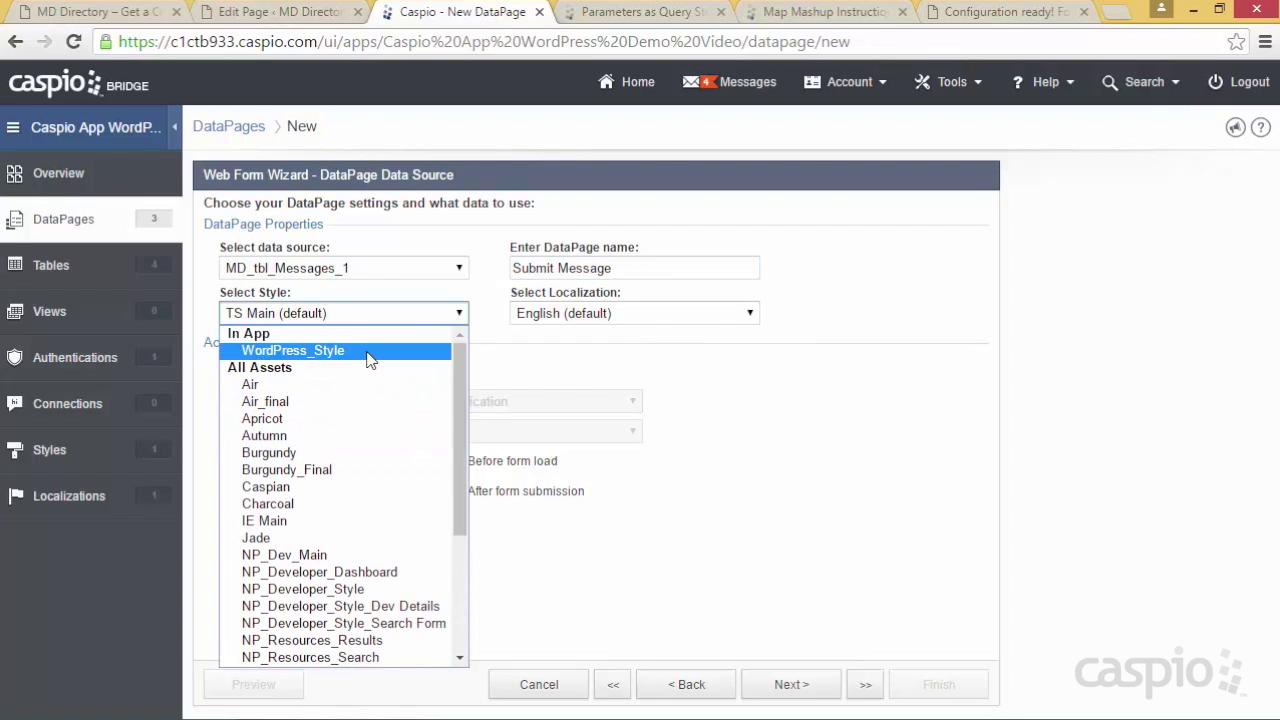
click(370, 352)
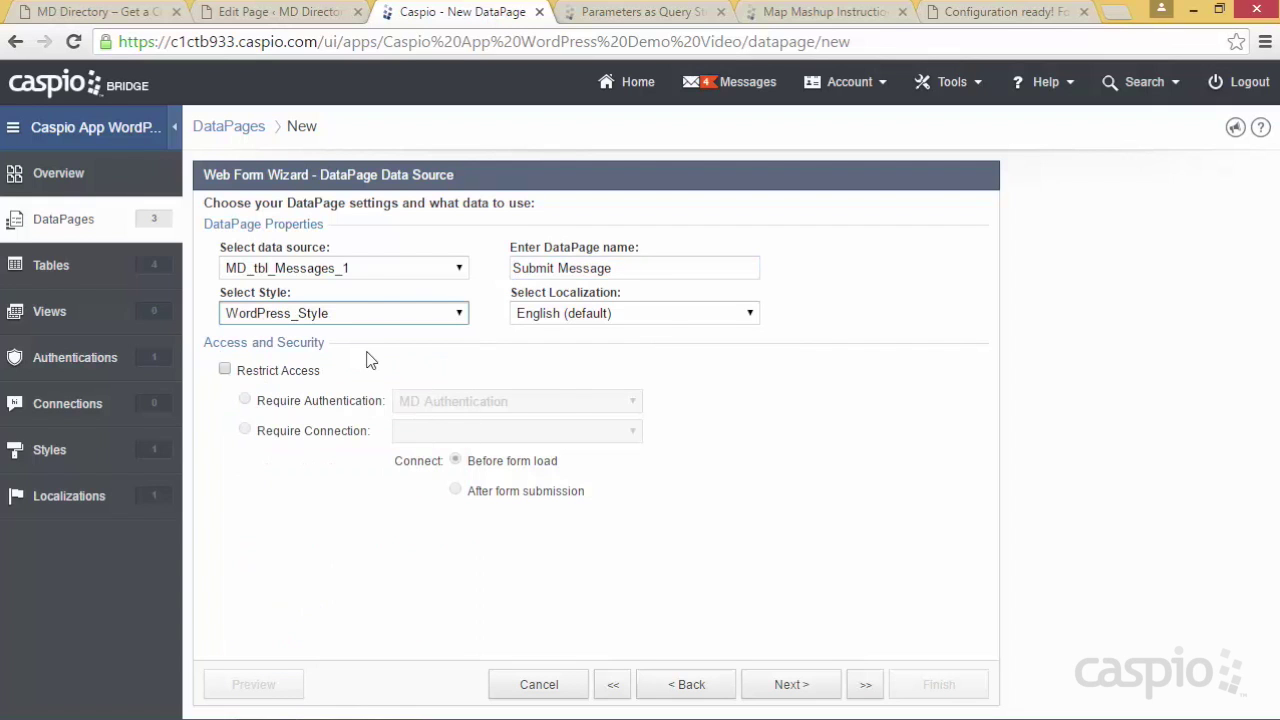
click(790, 684)
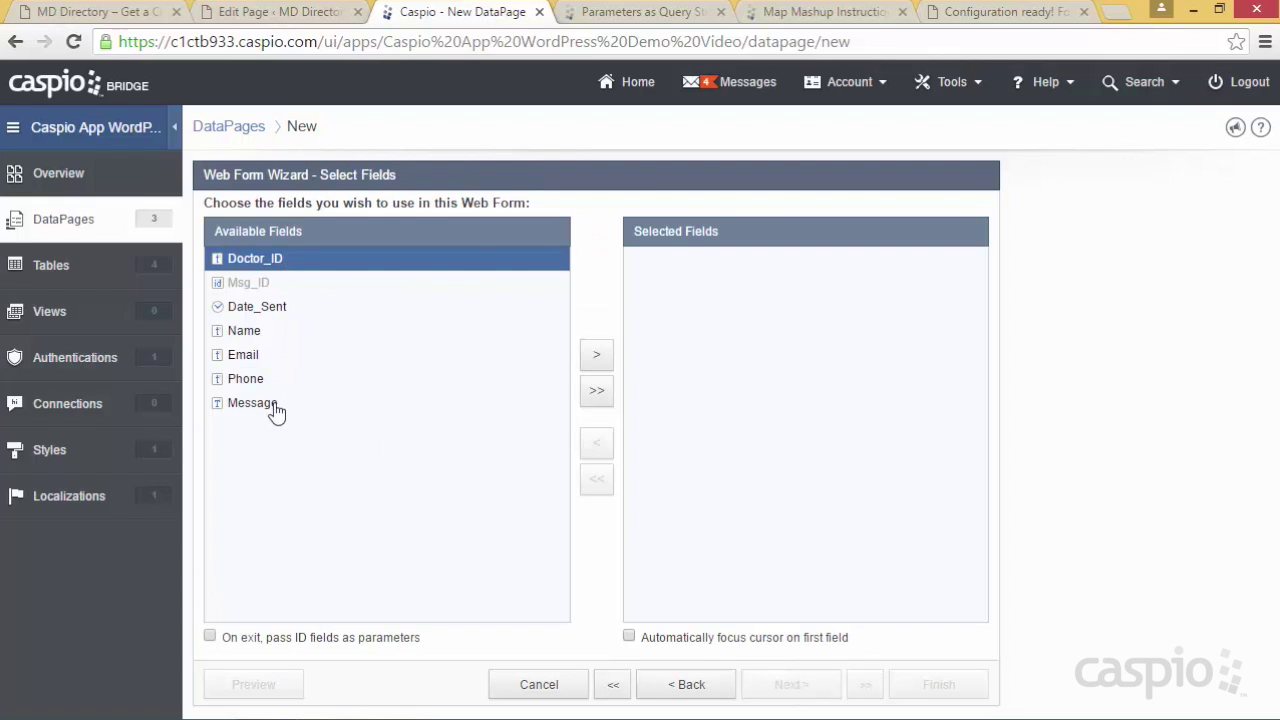
click(598, 398)
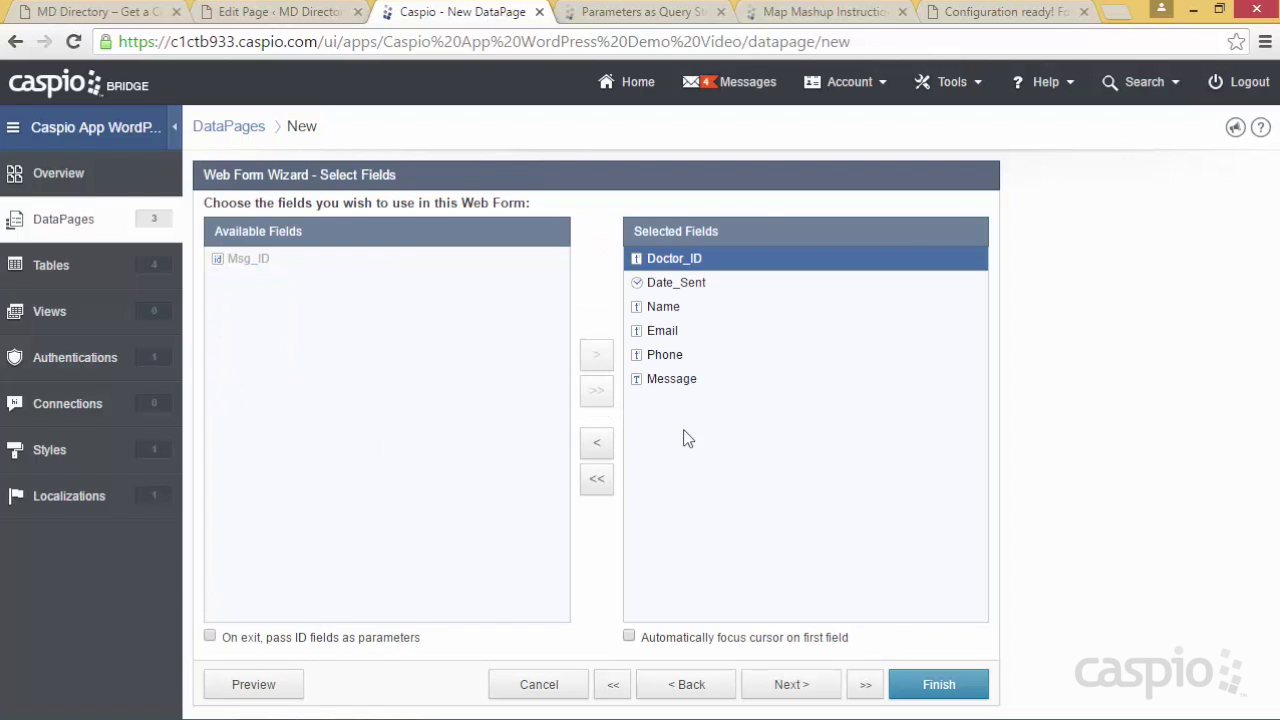
Make Doctor_ID receive its value from the external parameter did
click(790, 688)
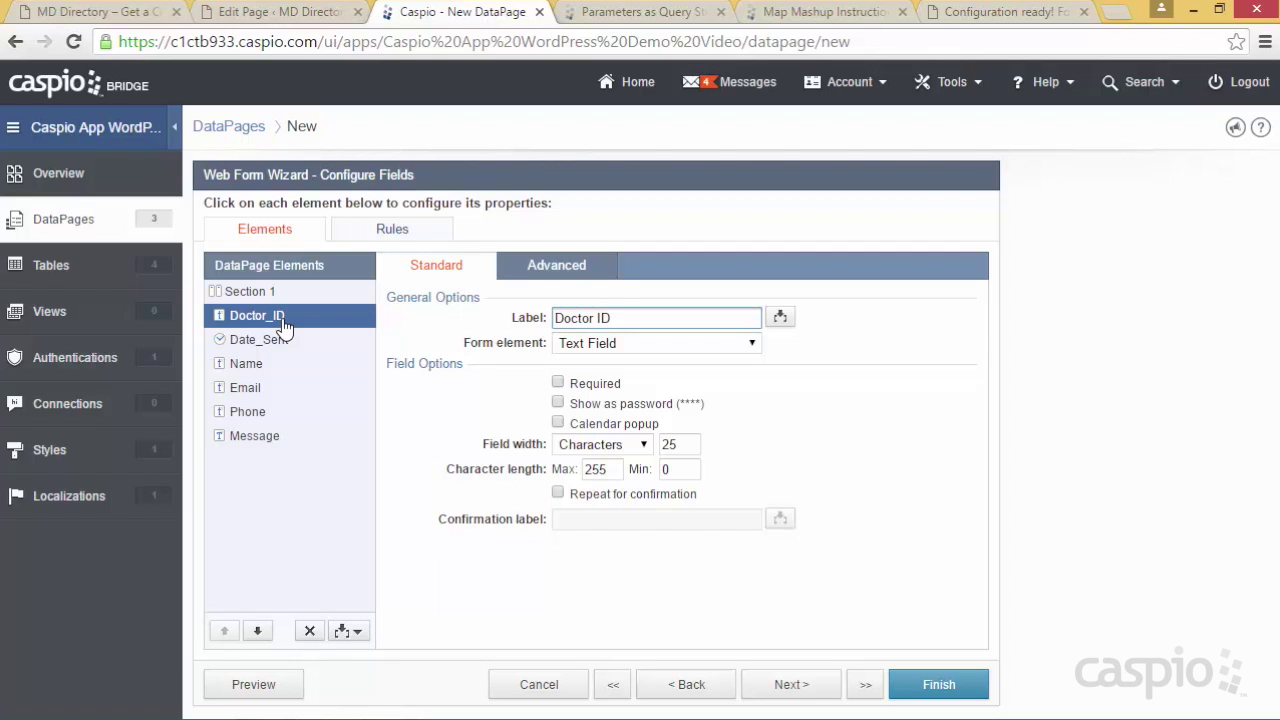
click(554, 274)
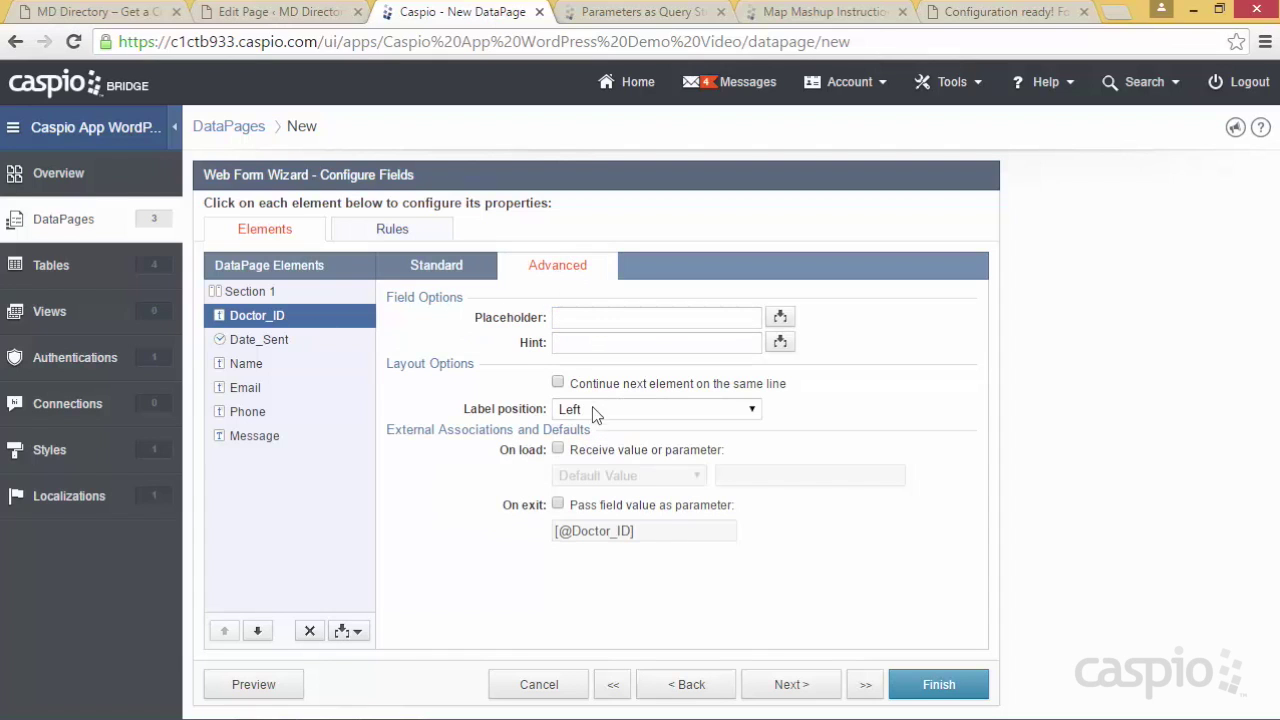
click(588, 451)
click(592, 476)
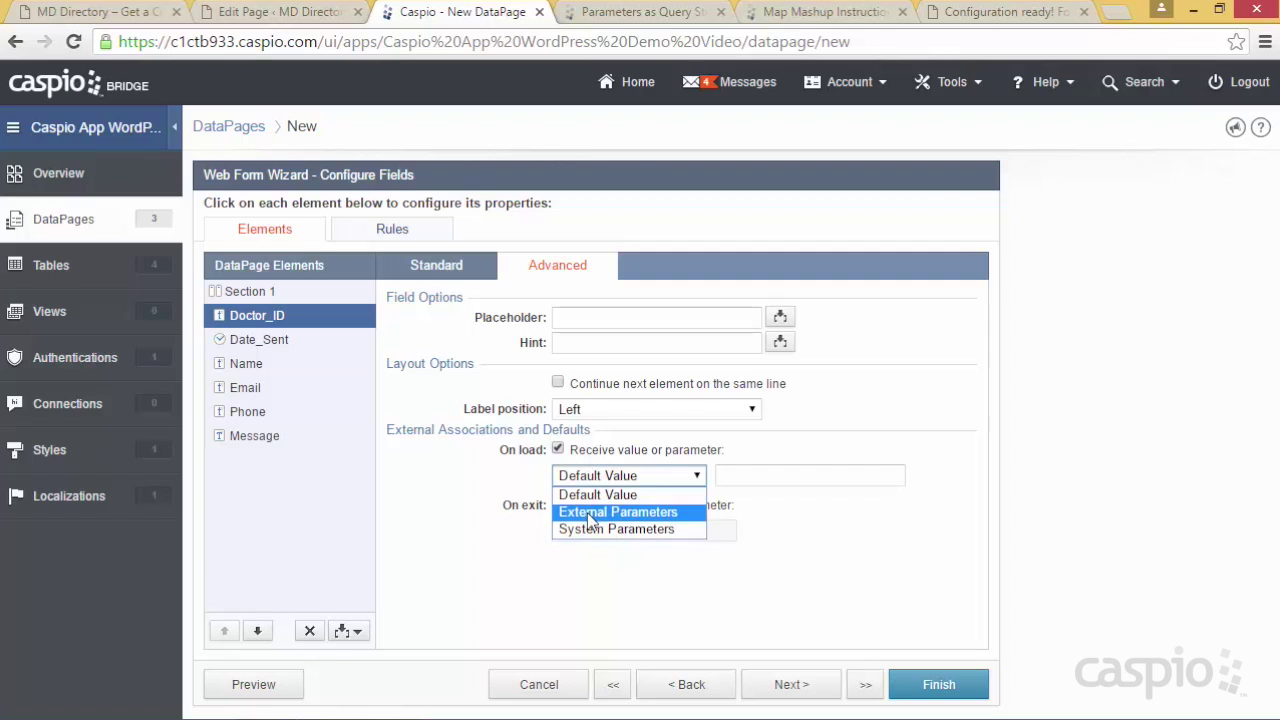
click(592, 512)
drag(736, 476, 813, 467)
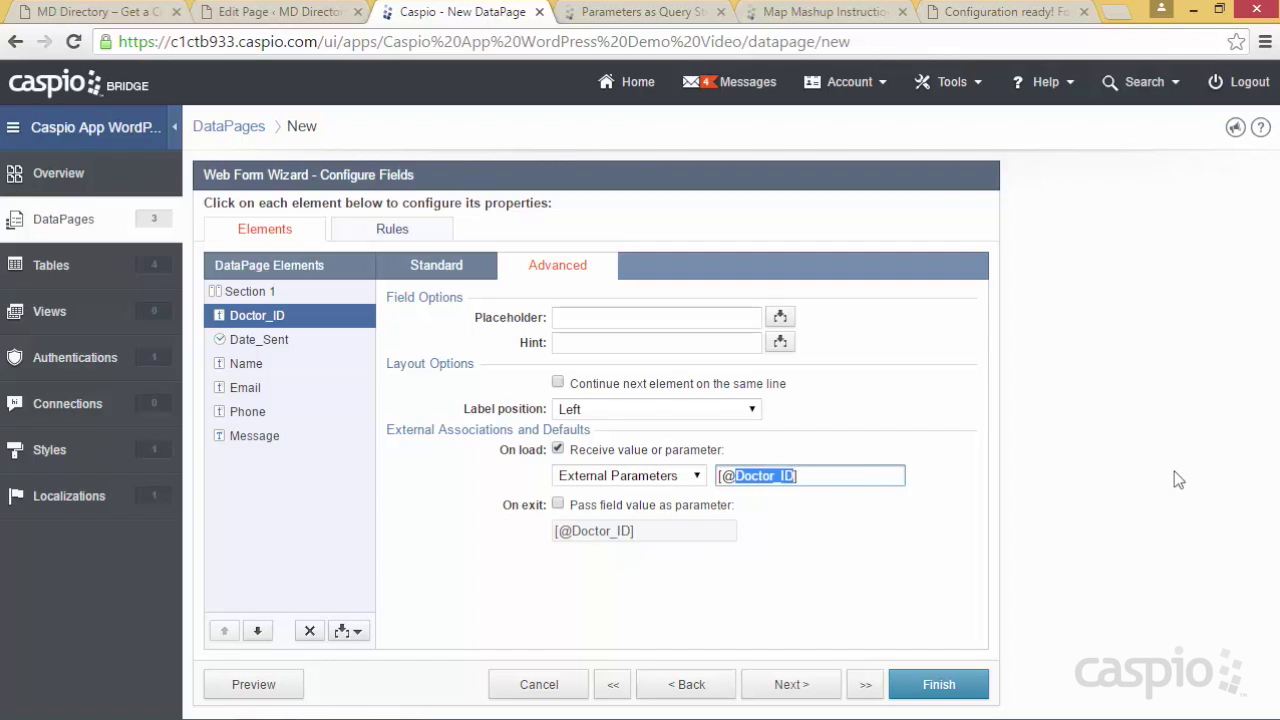
text(did)
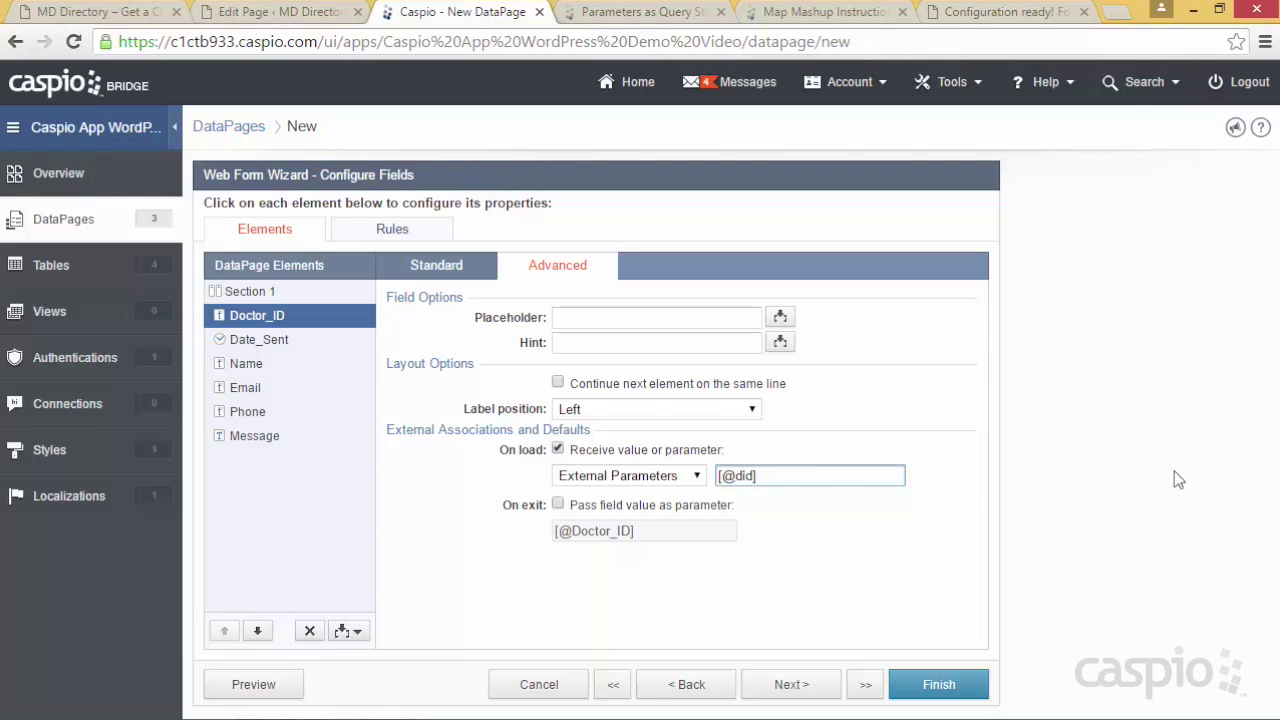
click(452, 267)
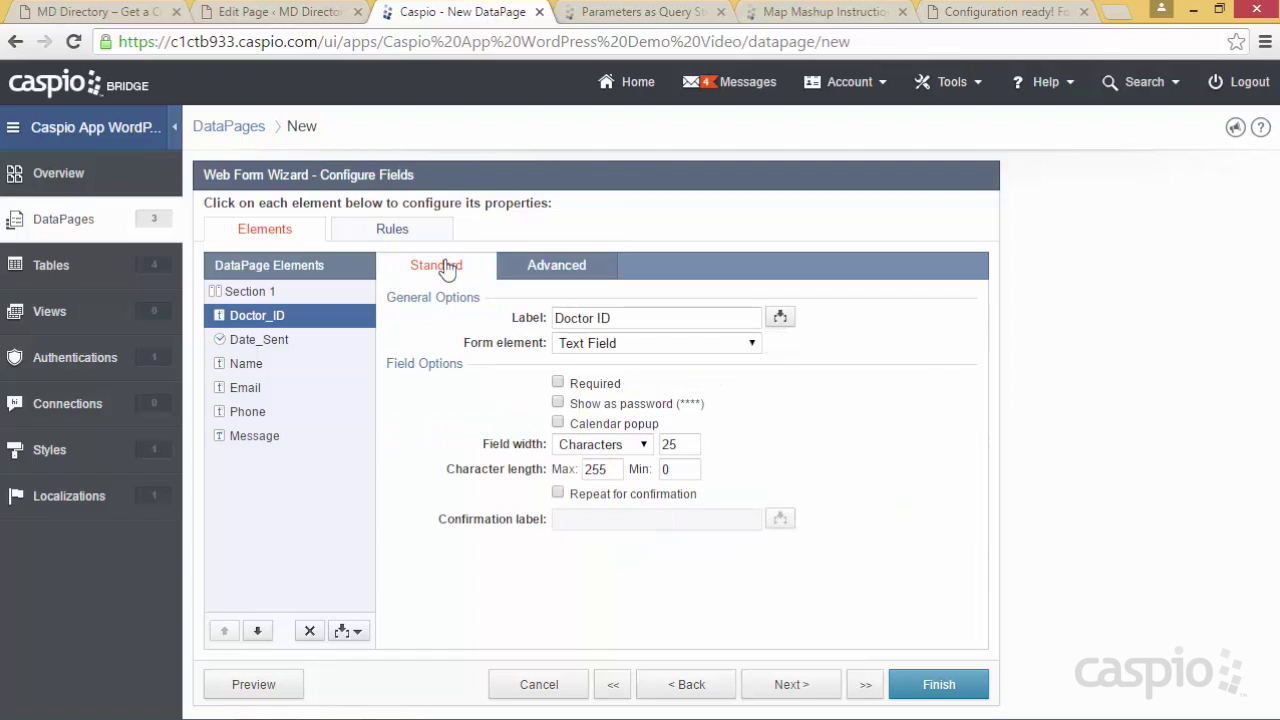
click(605, 345)
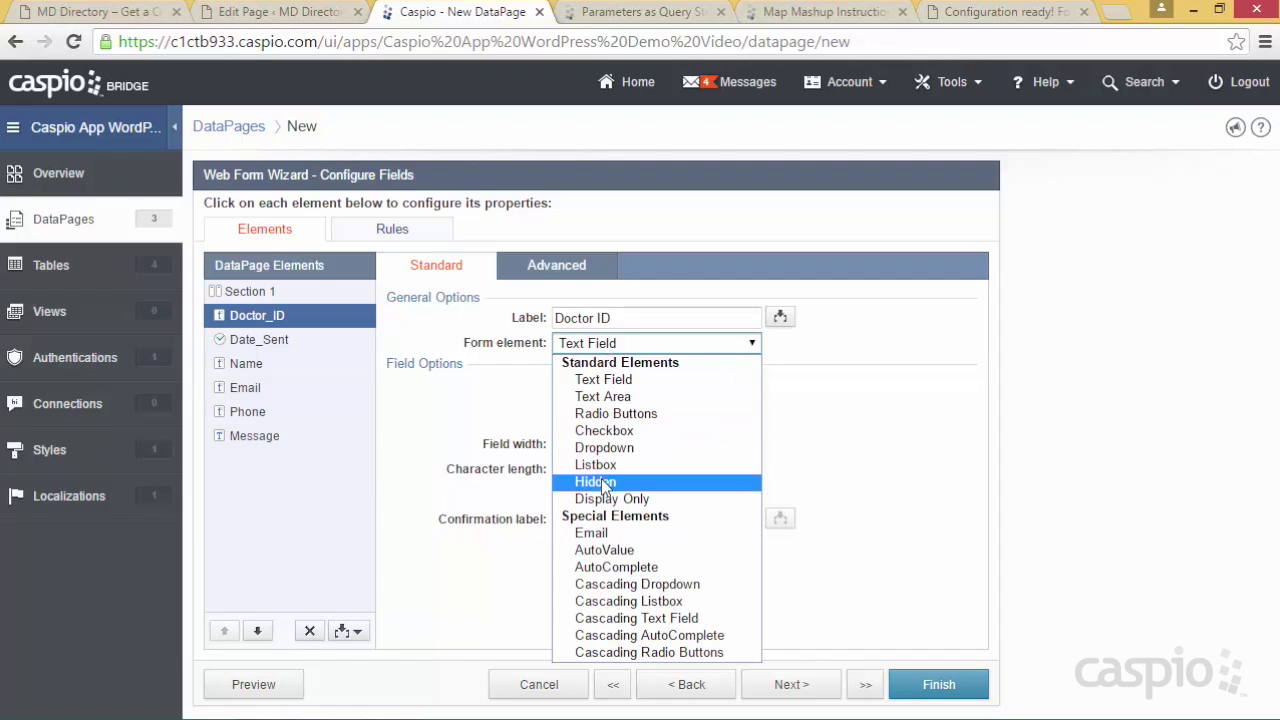
click(486, 407)
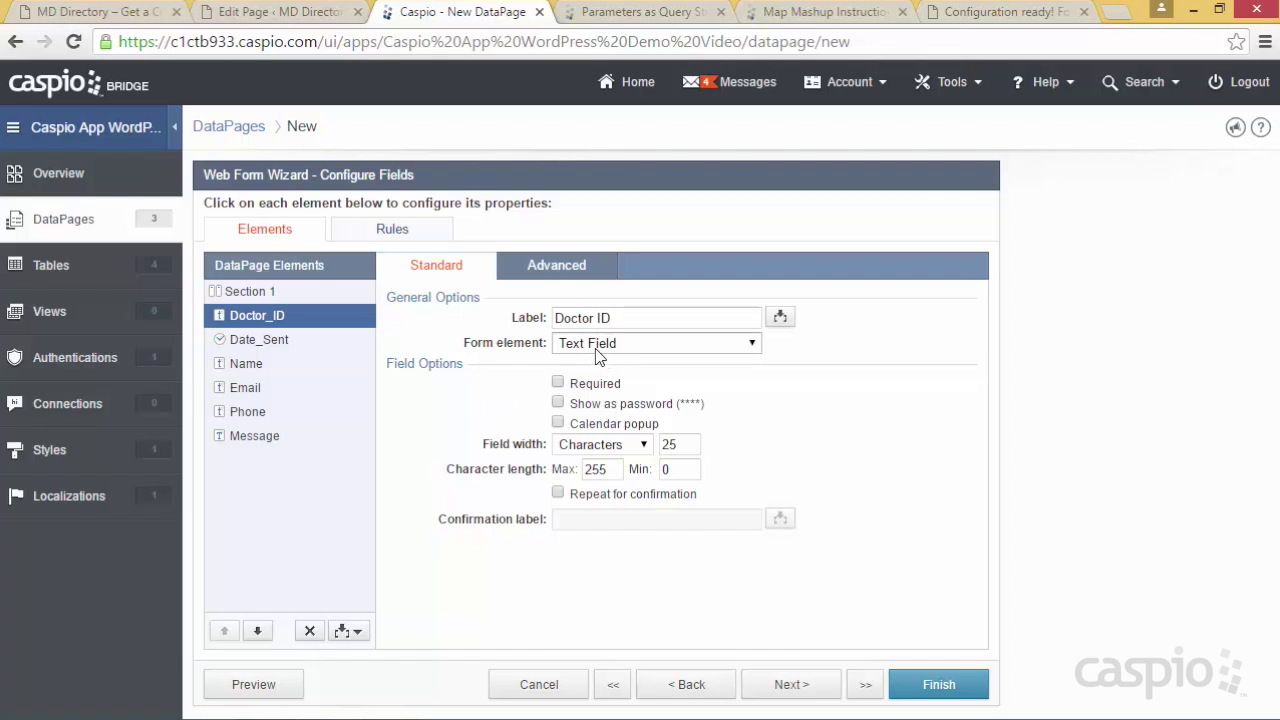
Make Date_Sent a TimeStamp and mark Name and Email as required
click(245, 346)
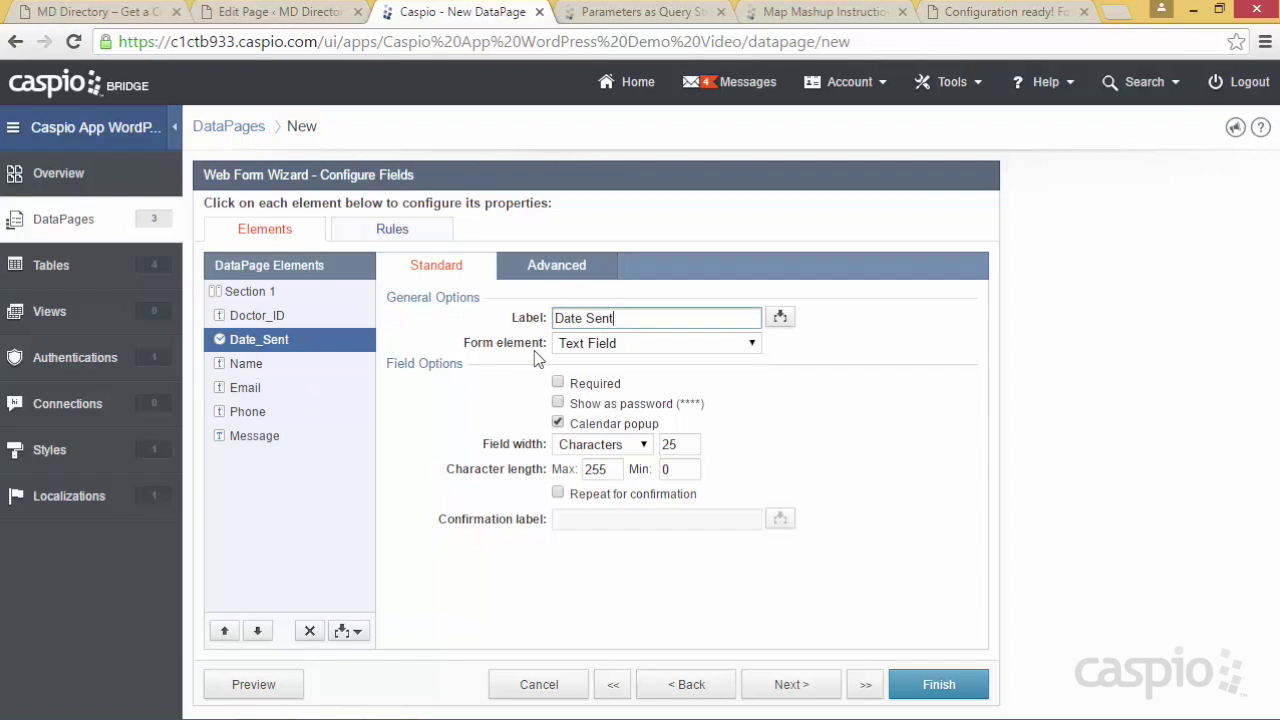
click(587, 345)
click(608, 516)
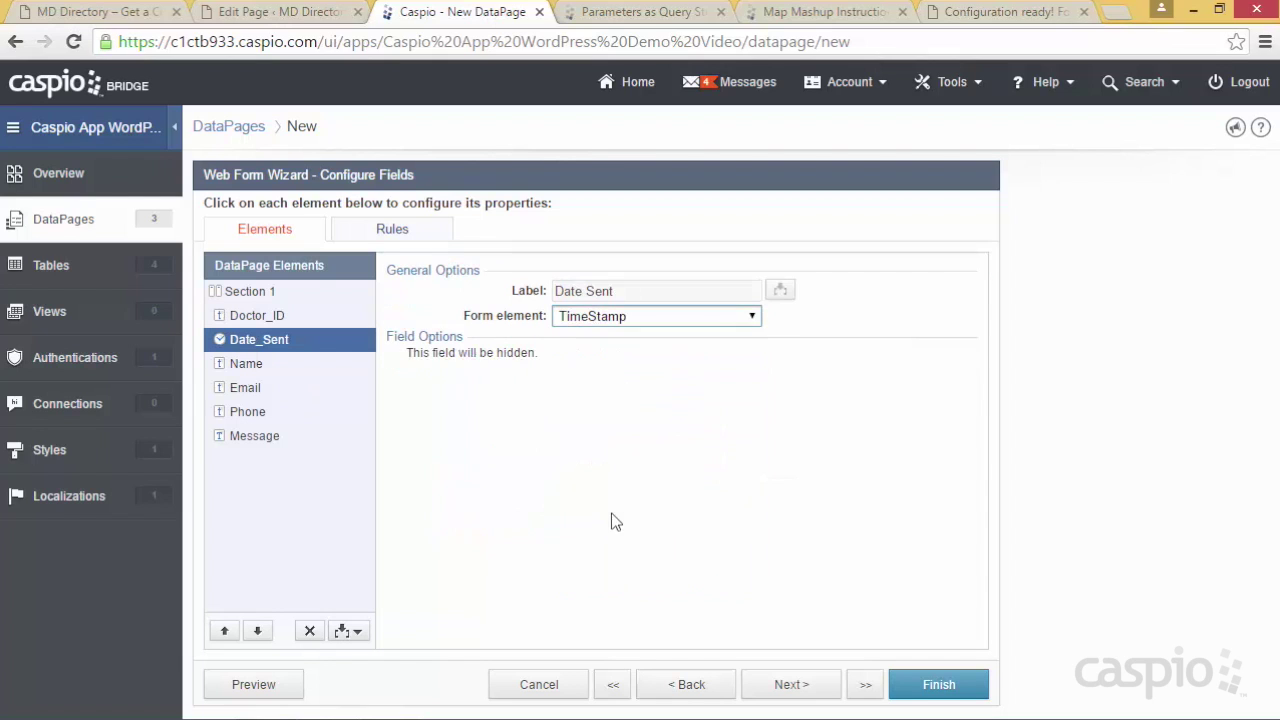
click(266, 369)
click(586, 389)
click(252, 392)
click(576, 387)
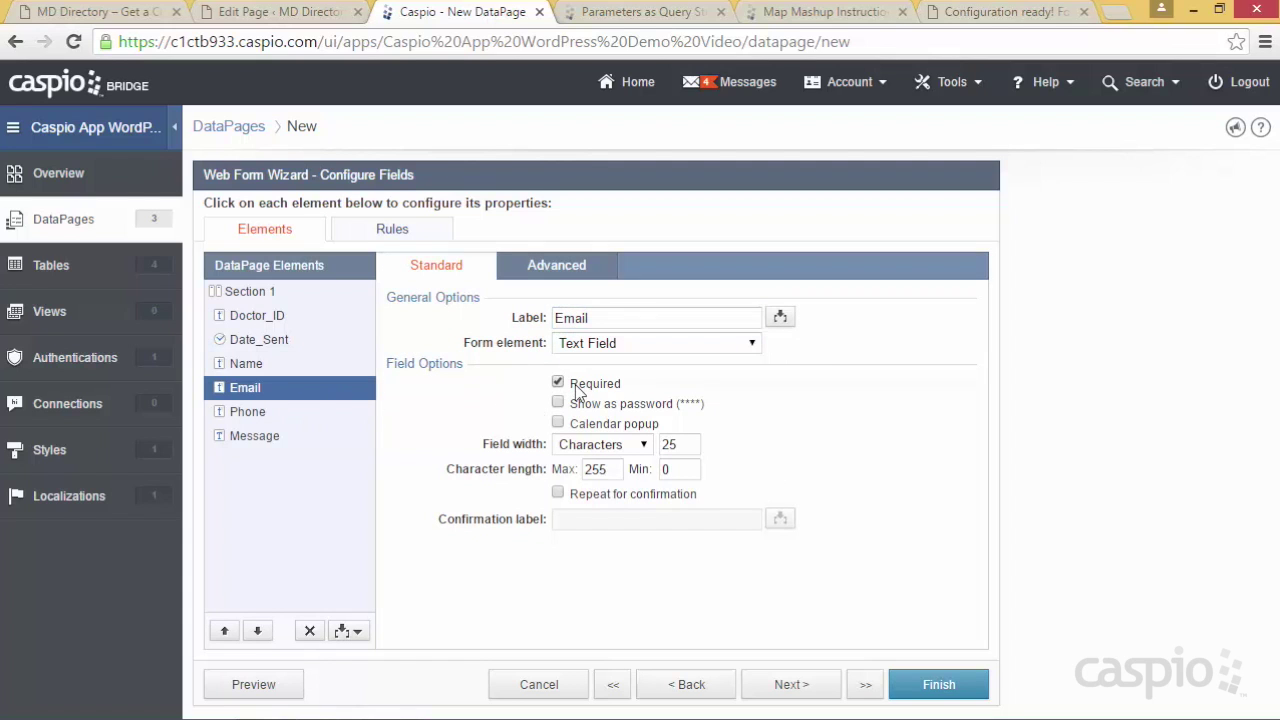
Turn Message into a Text Area and finish the Submit Message DataPage
click(286, 416)
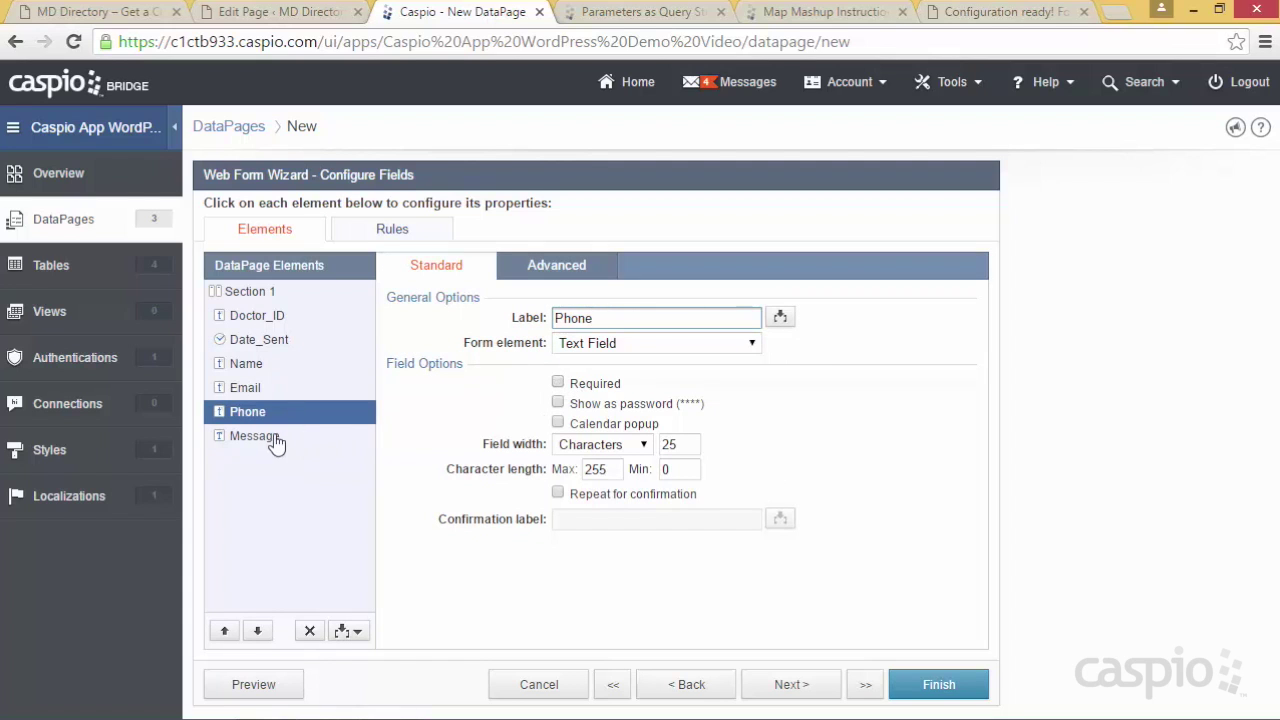
click(279, 441)
click(620, 344)
click(616, 393)
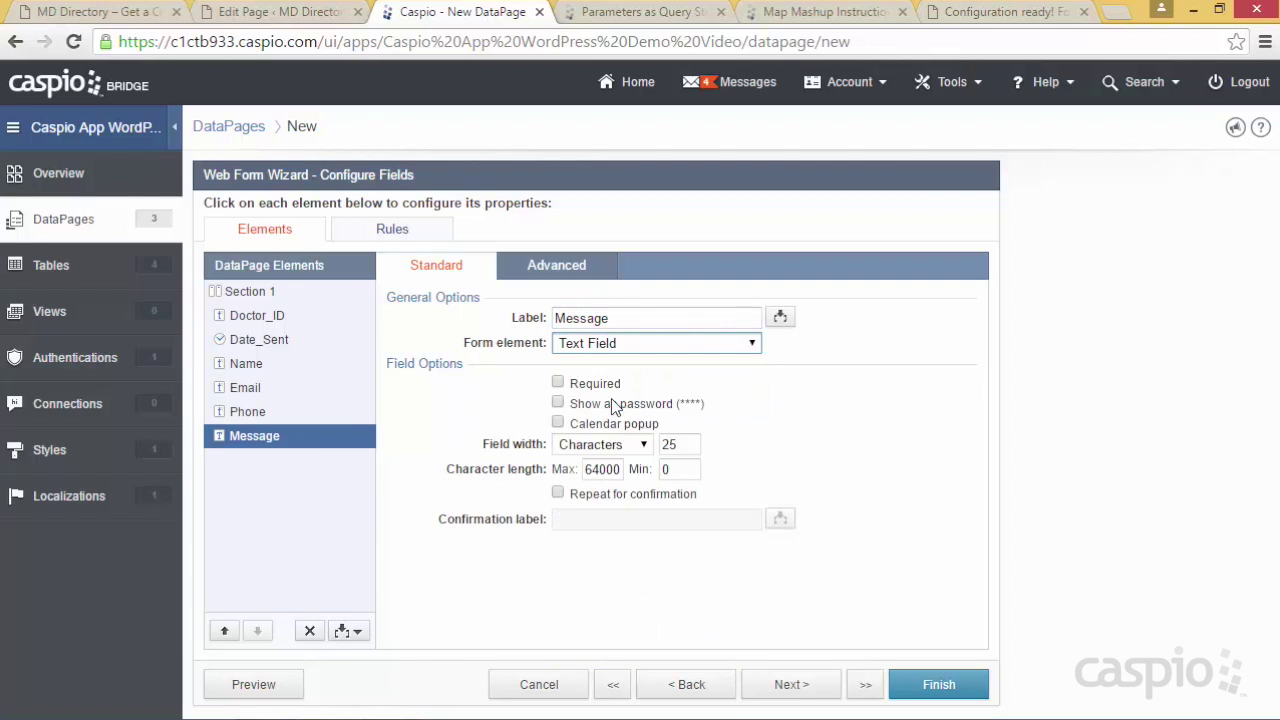
click(935, 684)
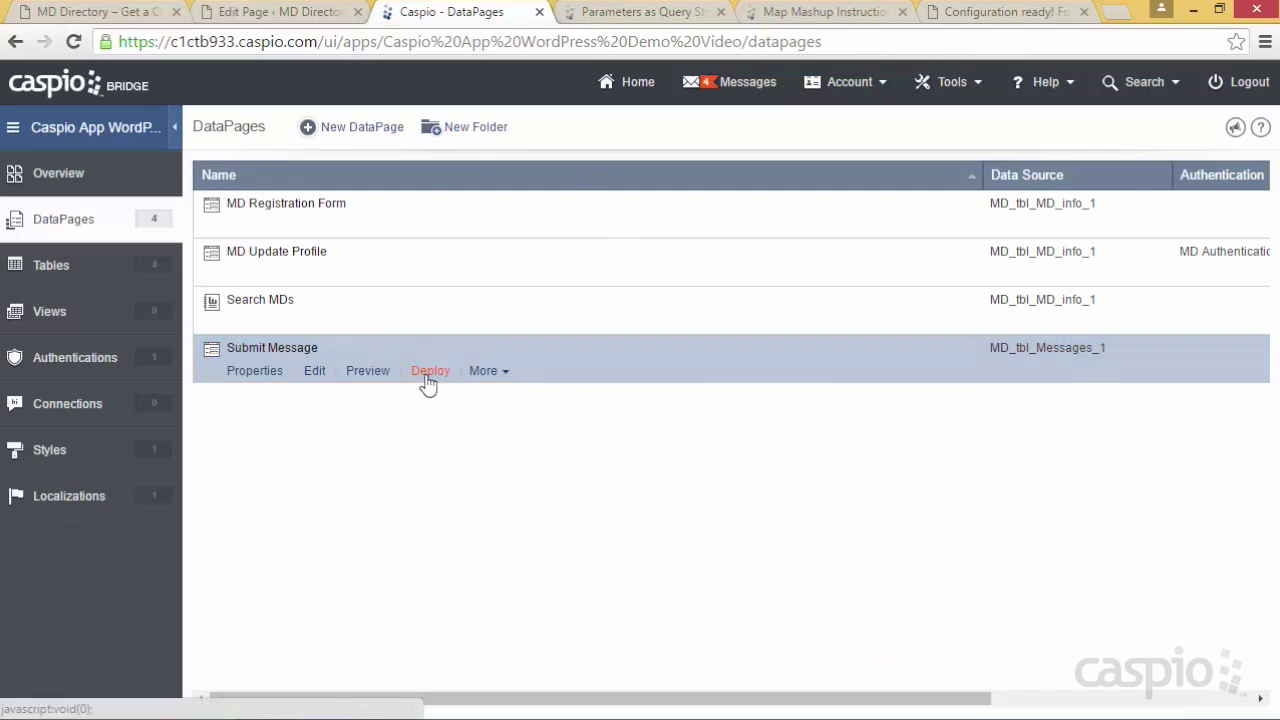
Enable deployment for Submit Message and copy its embed code
click(429, 372)
click(541, 176)
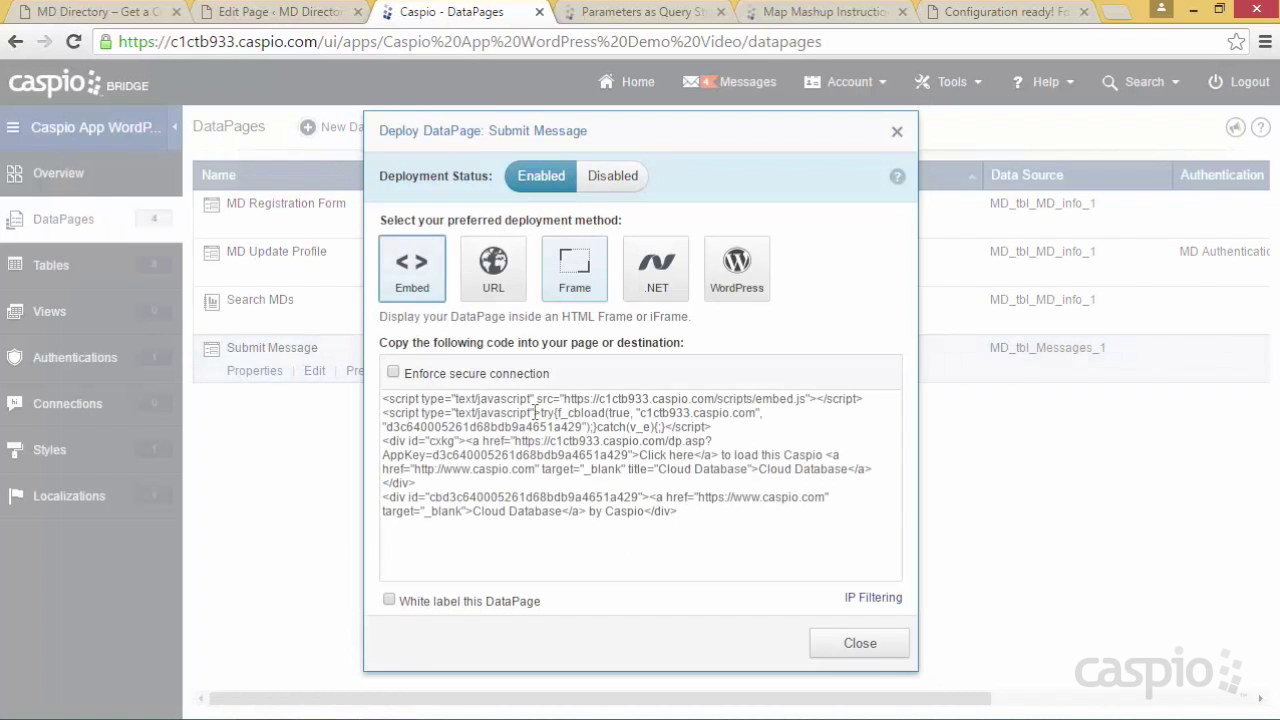
click(527, 452)
key(ctrl+c)
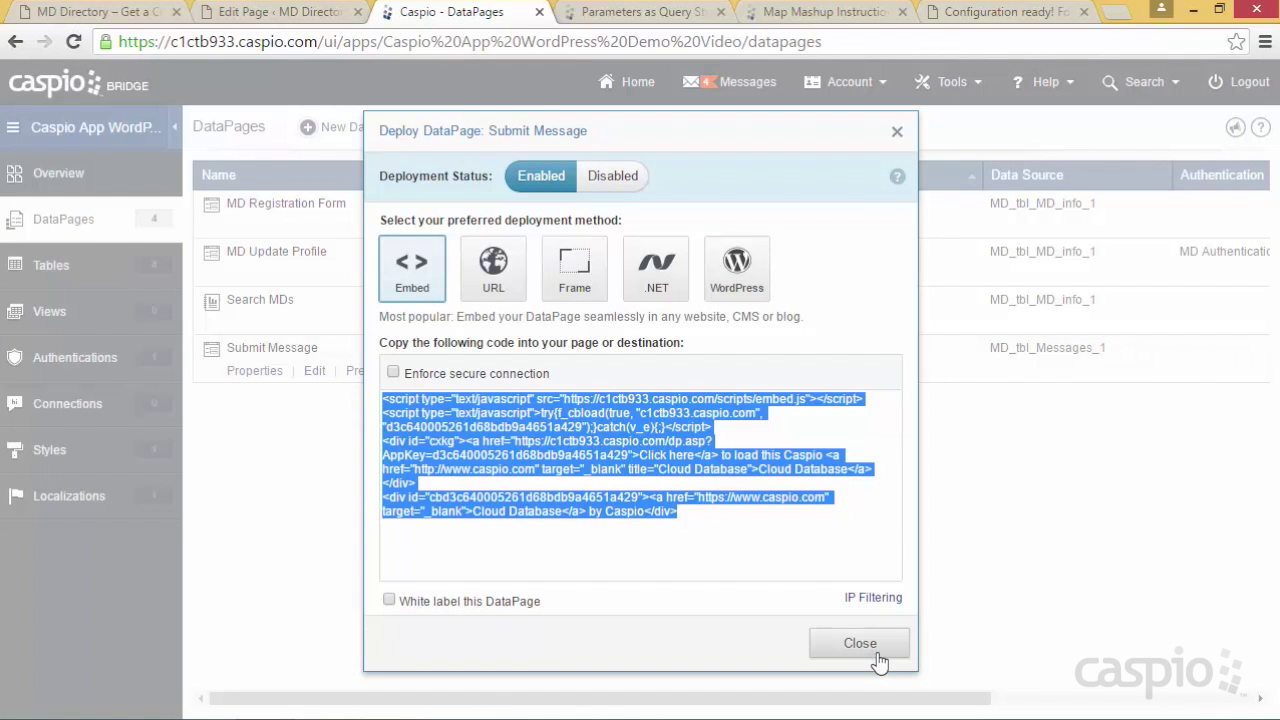
click(878, 650)
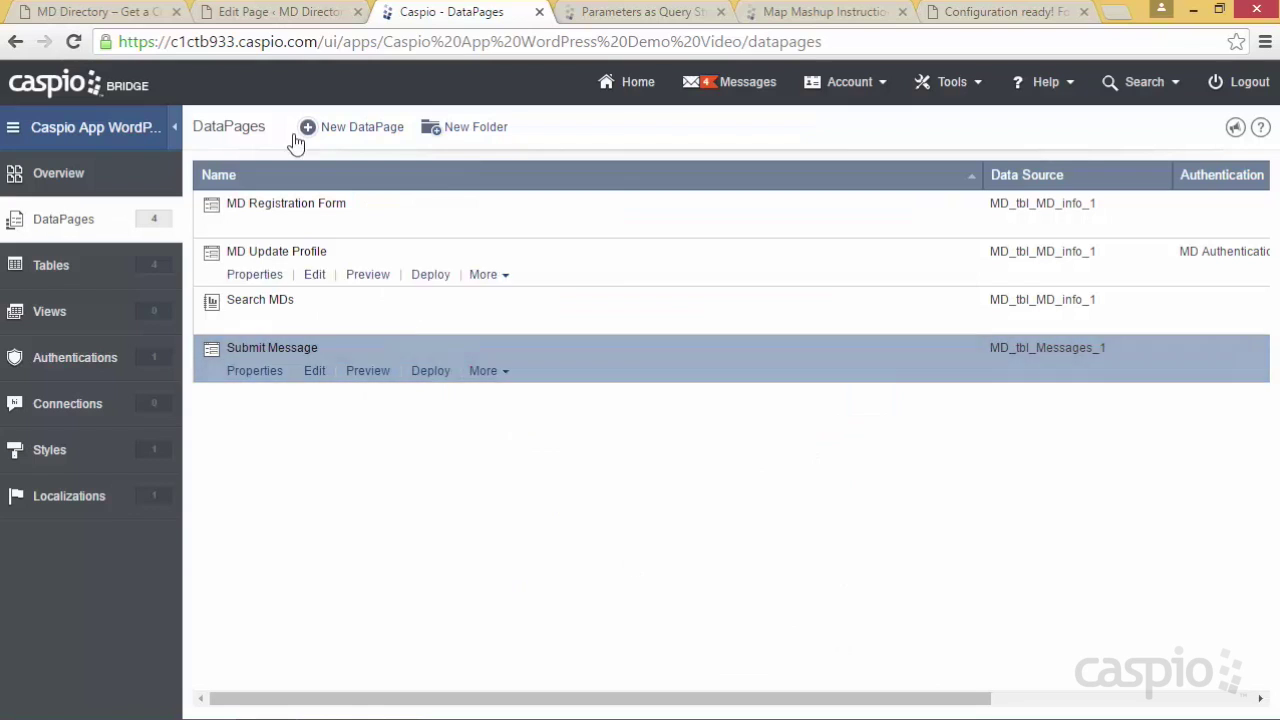
click(283, 12)
Paste the Submit Message embed code into the Send Message page and update it
click(294, 355)
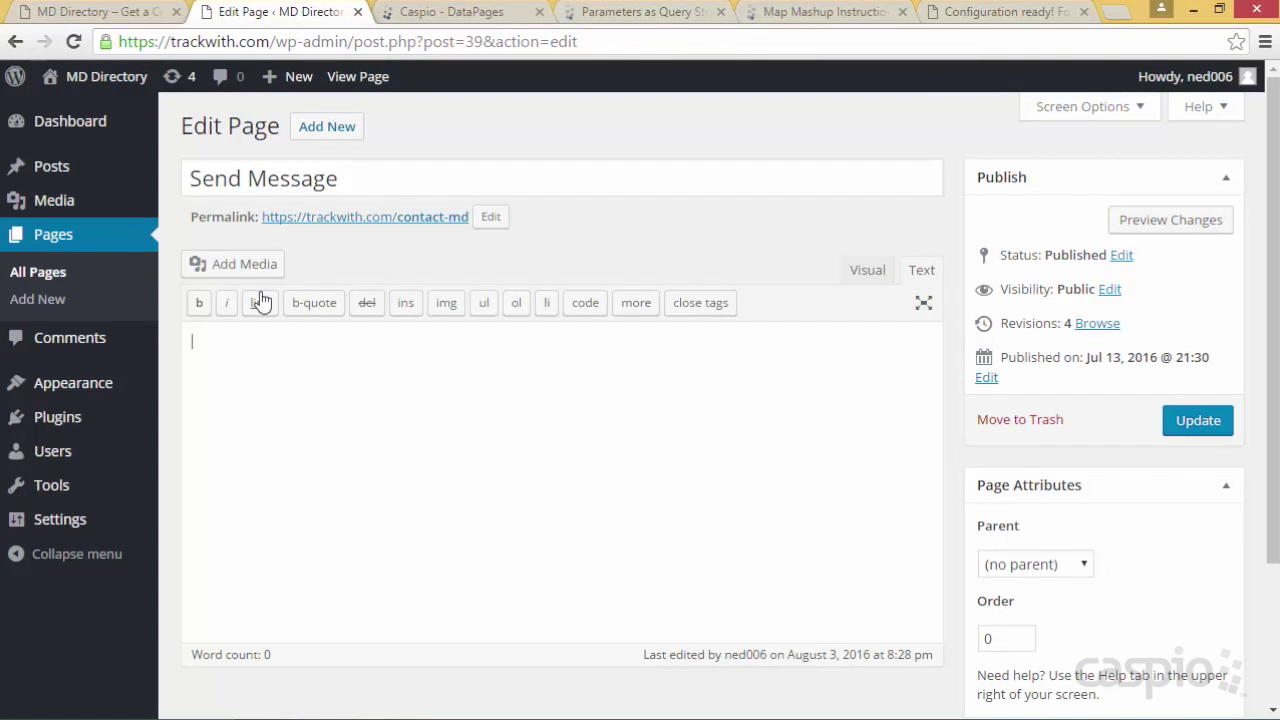
key(ctrl+v)
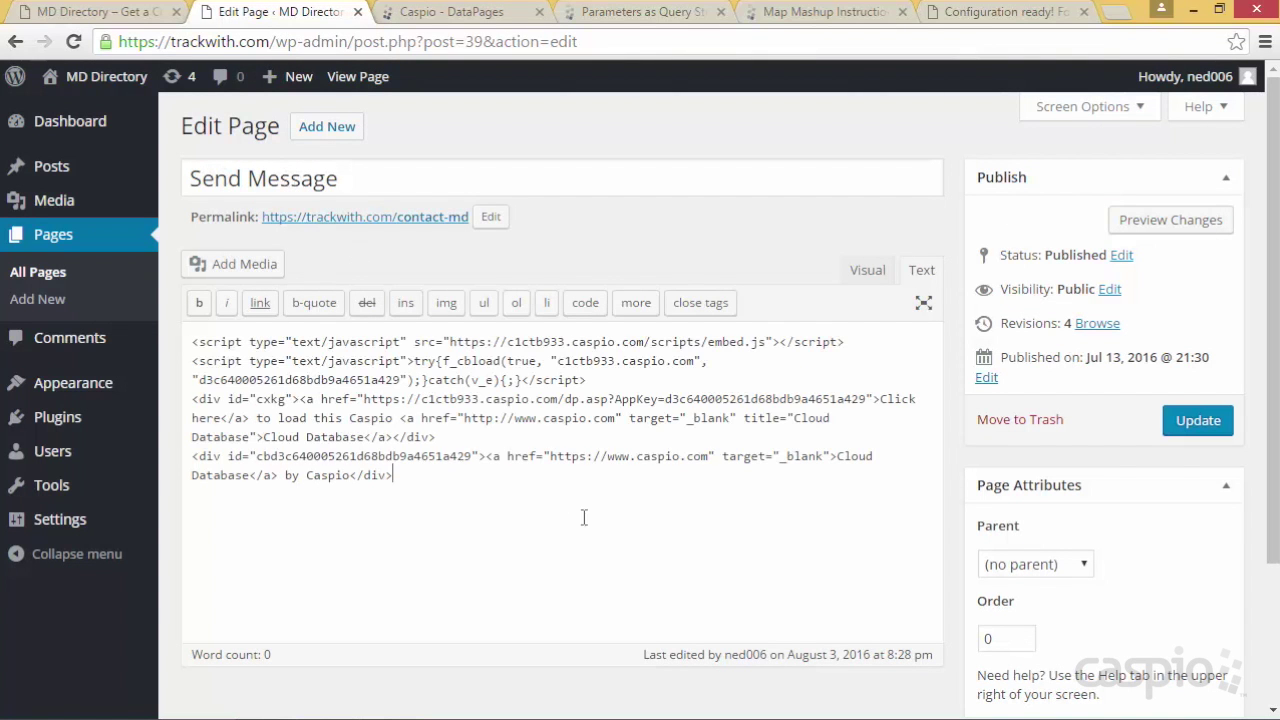
click(1183, 424)
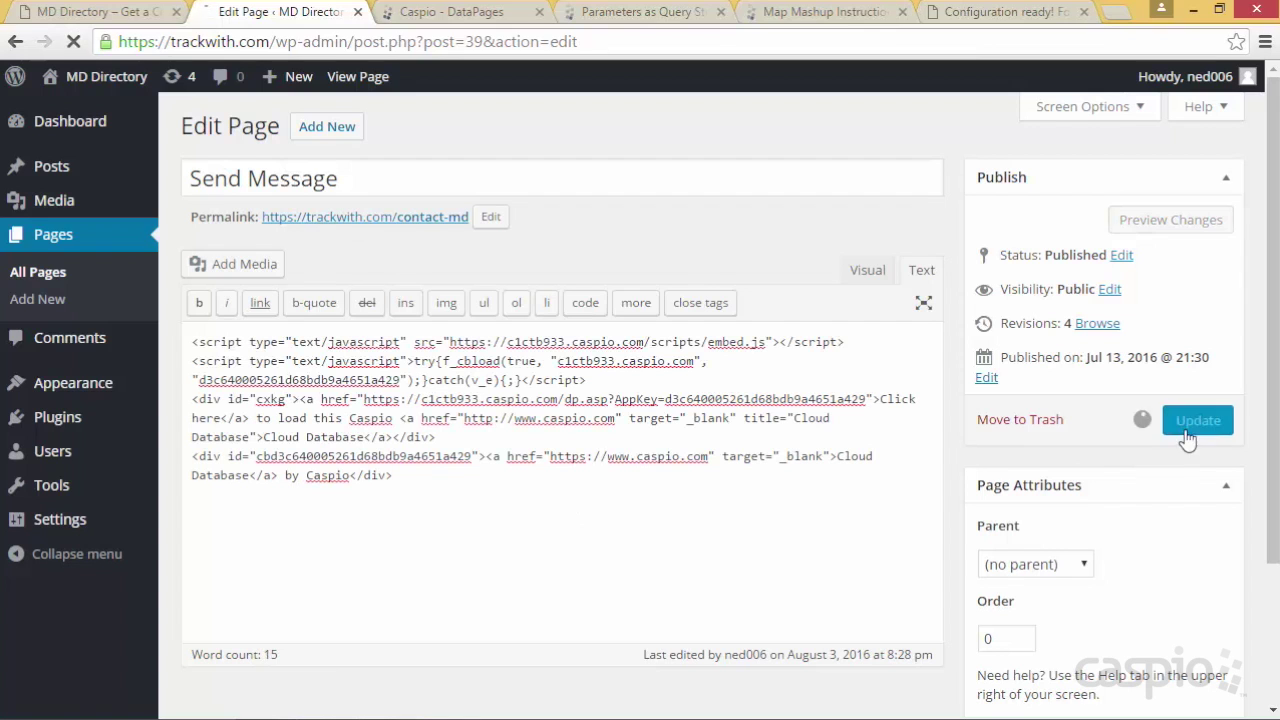
click(124, 24)
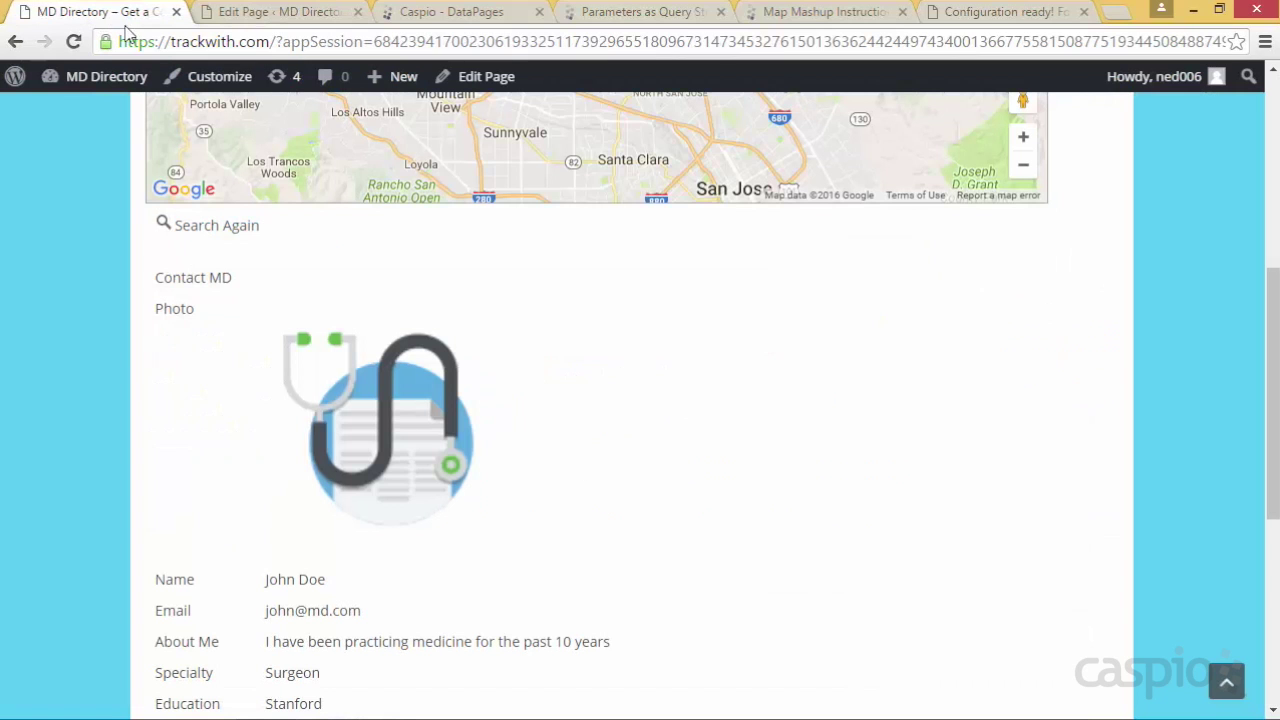
Open the doctor's Contact MD form and confirm its prefilled Doctor ID matches the did in the URL
click(193, 283)
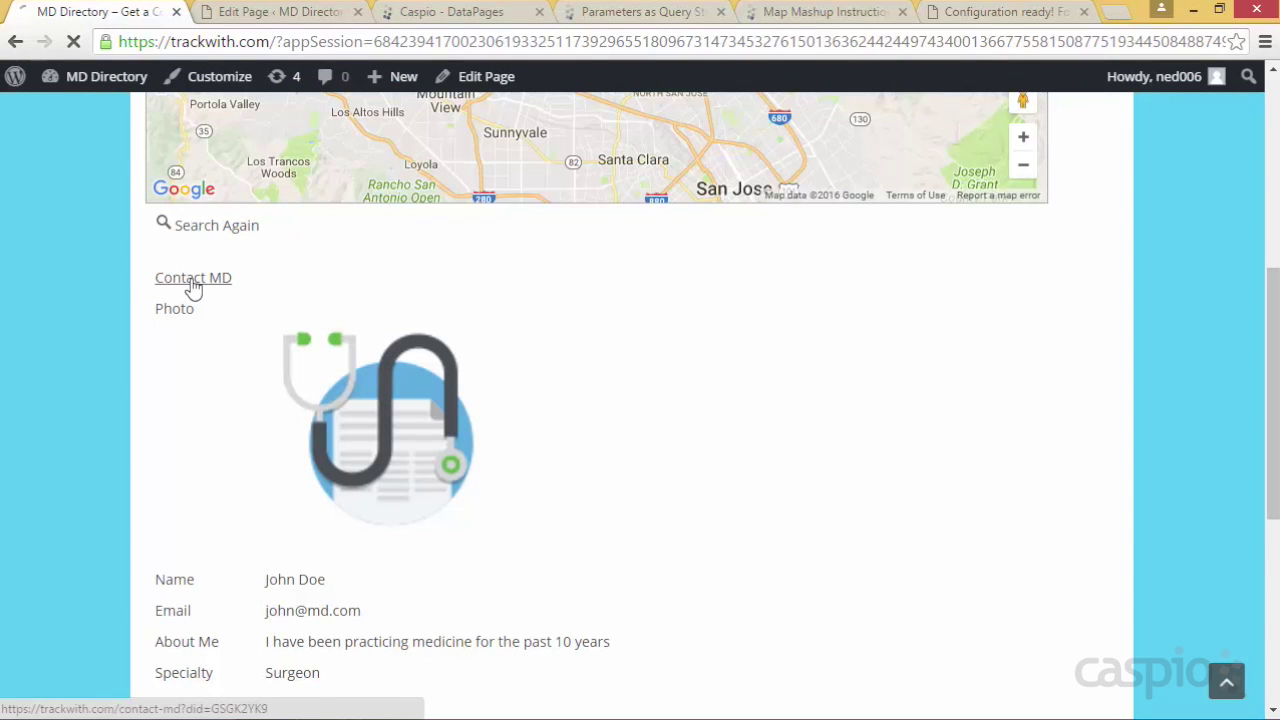
scroll(762, 364, down, 2)
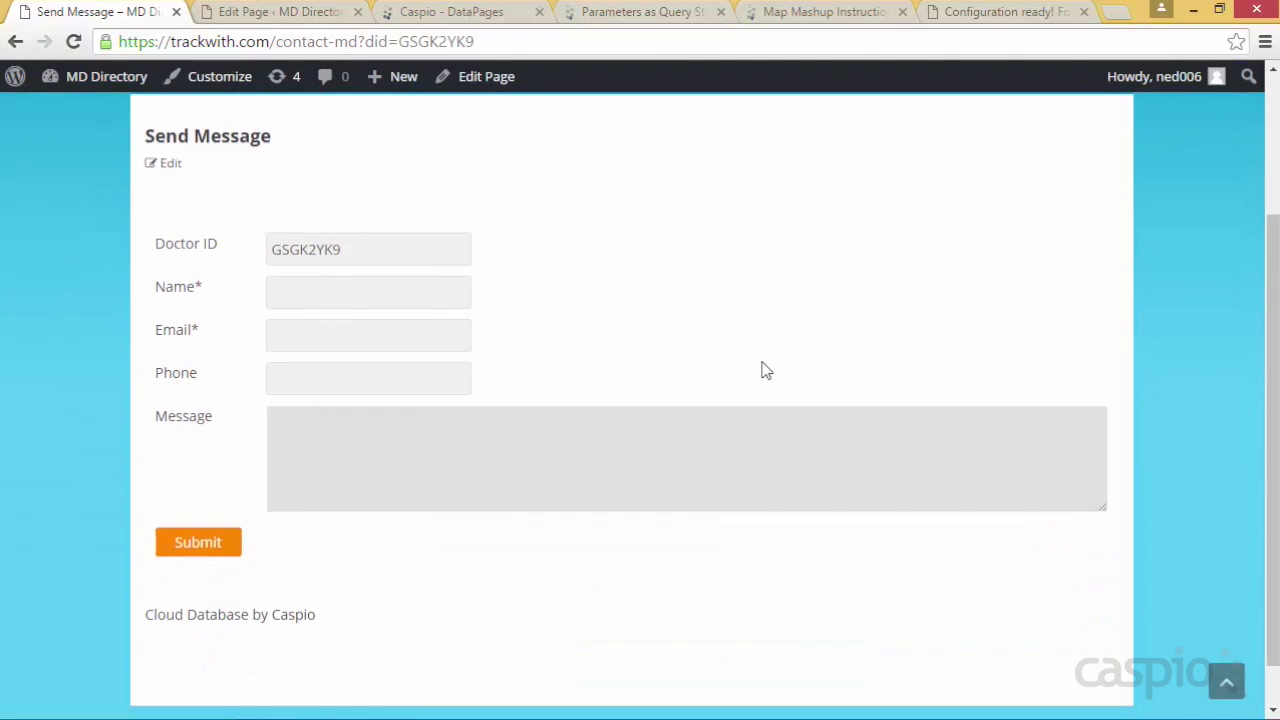
drag(343, 250, 354, 249)
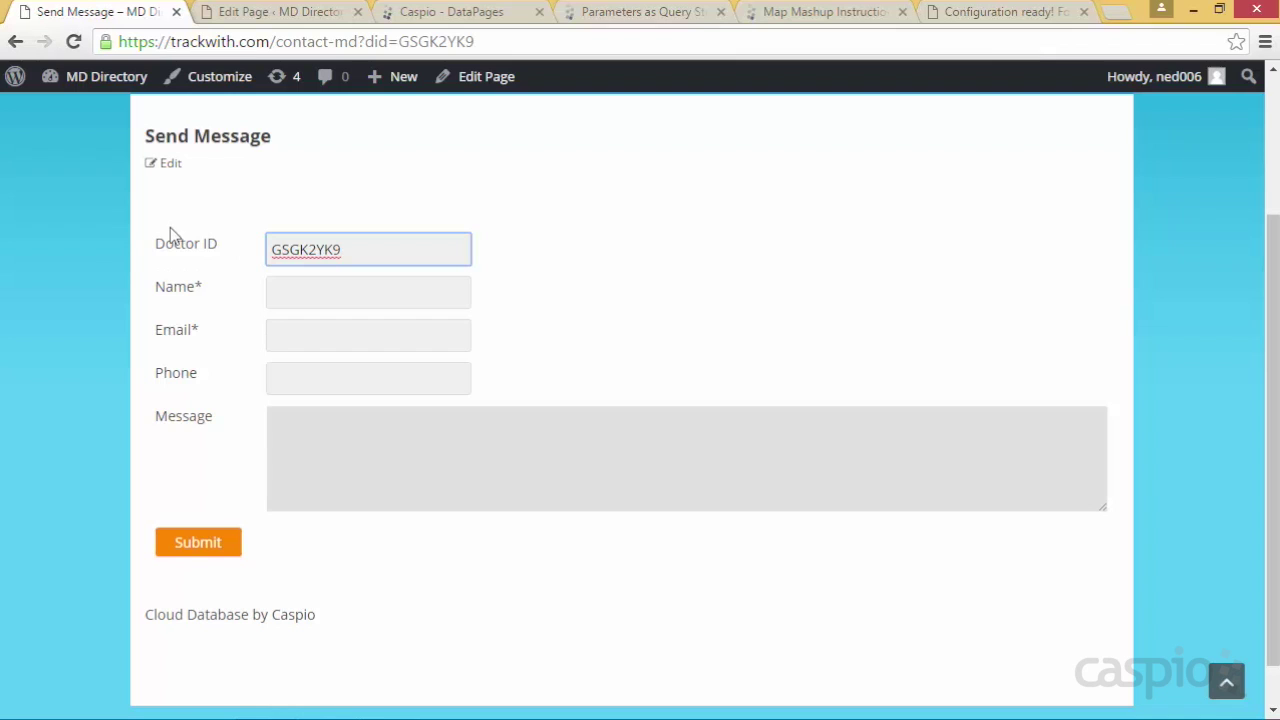
drag(399, 41, 455, 55)
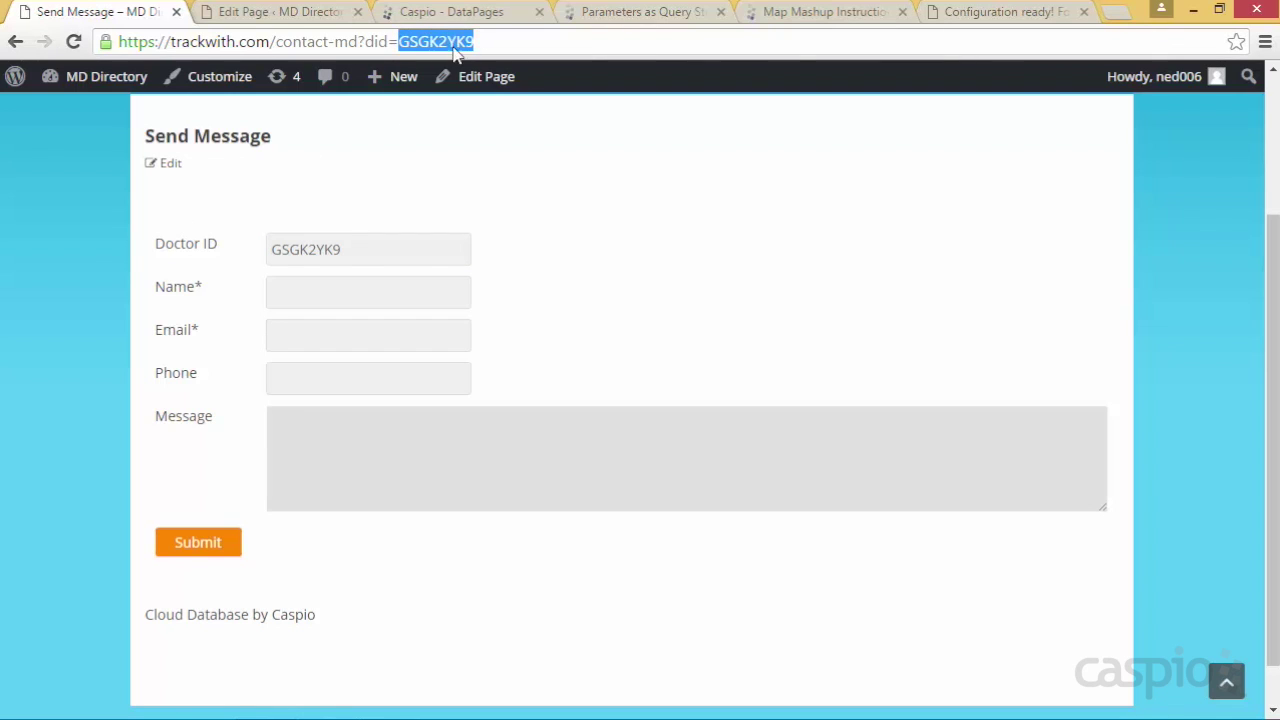
drag(364, 245, 260, 245)
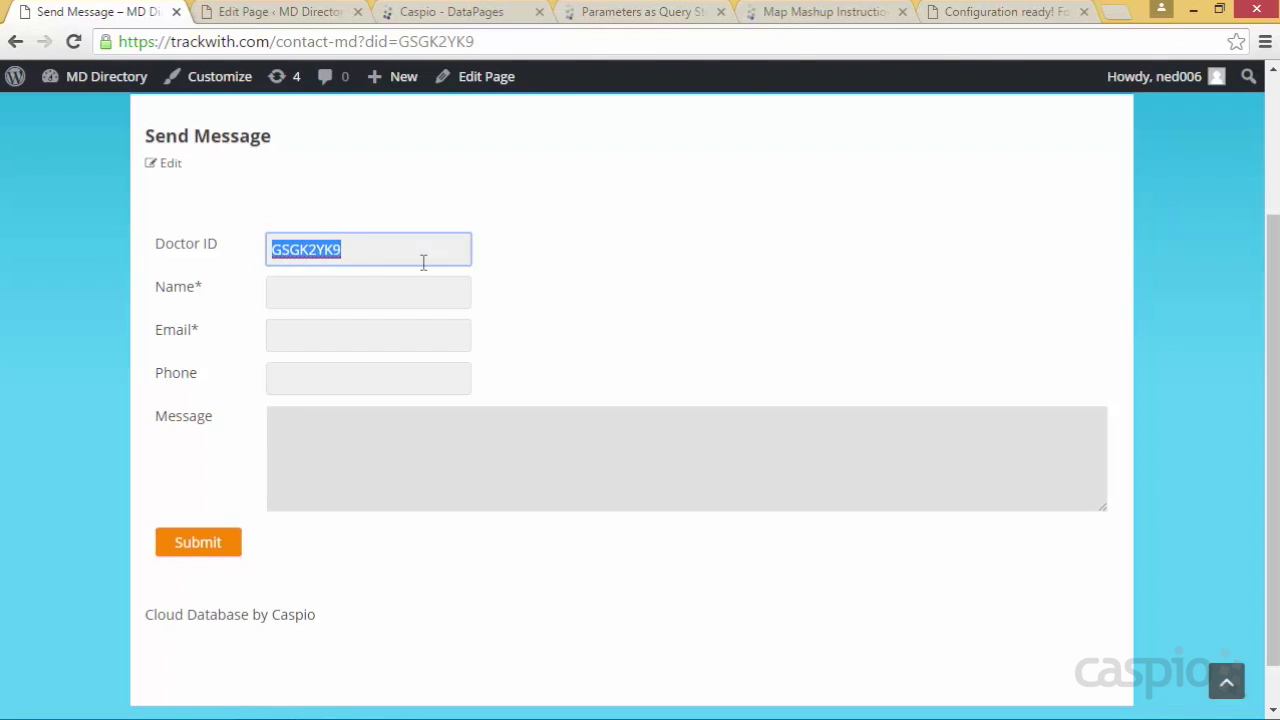
Fill in the sender's name, email and phone, ask about finding an ideal weight, and submit
click(381, 297)
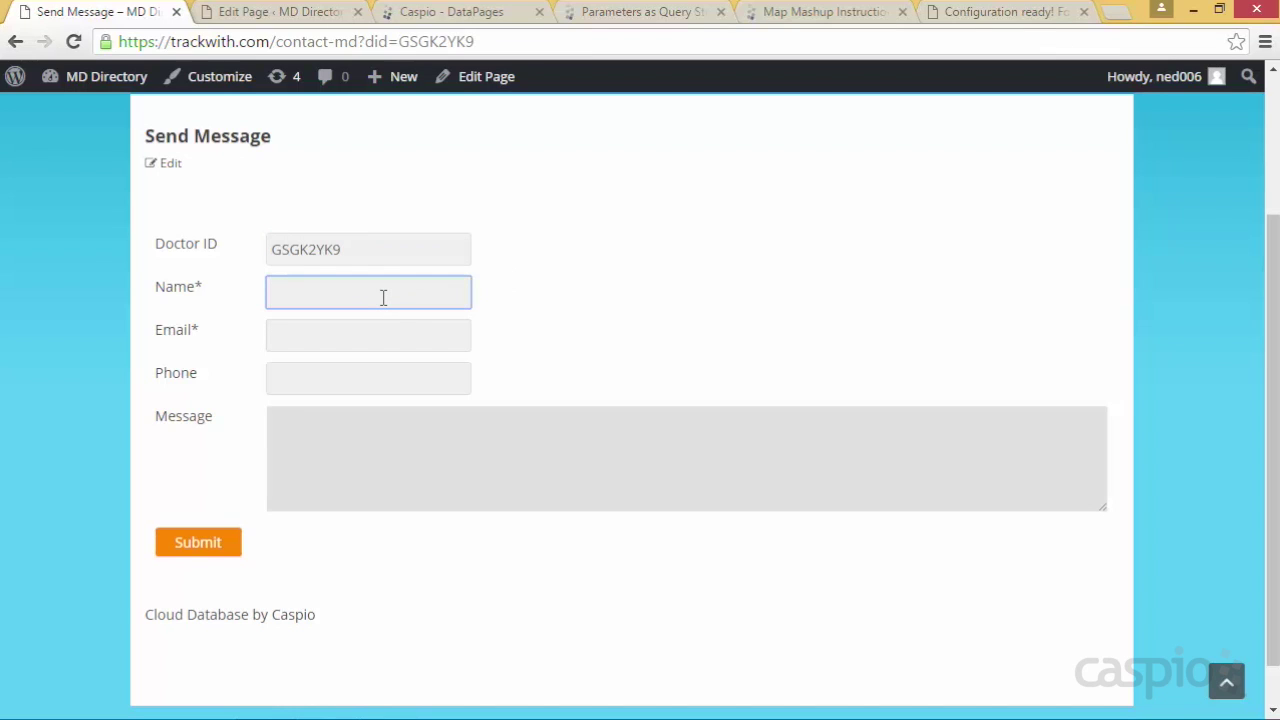
text(Ned)
key(Tab)
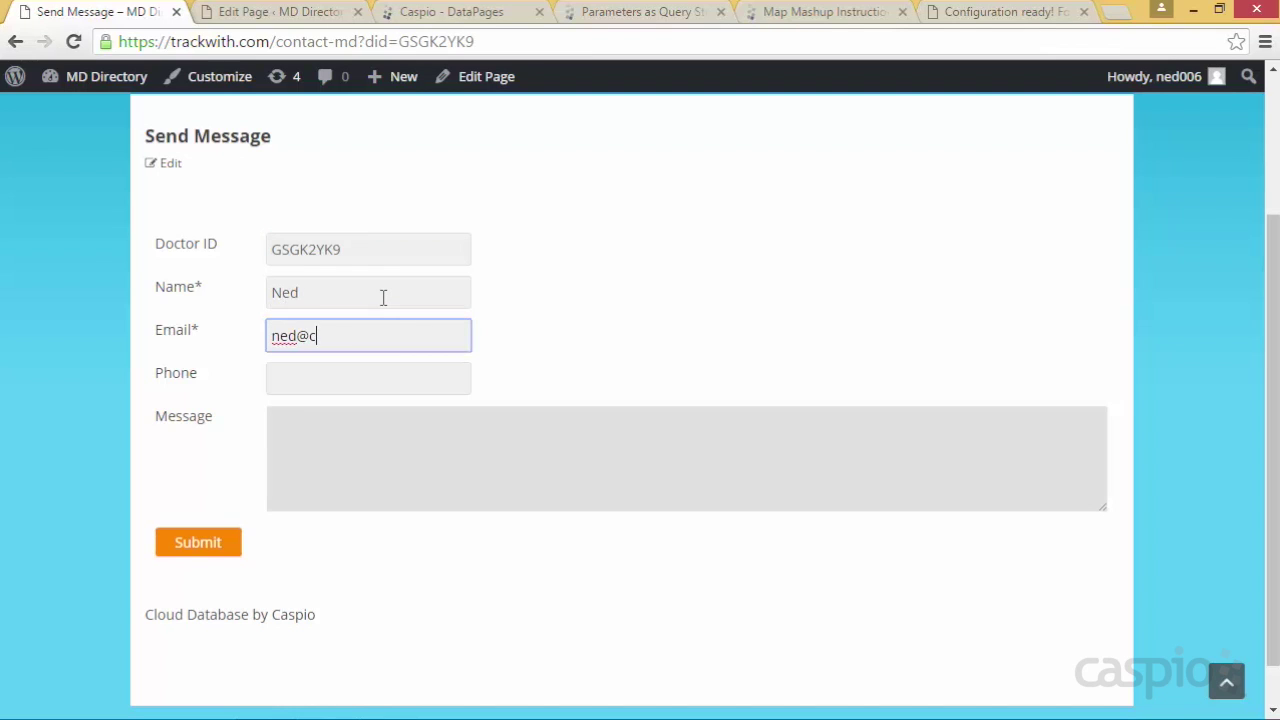
key(Tab)
key(Tab)
text(I'm interested in finding out my id)
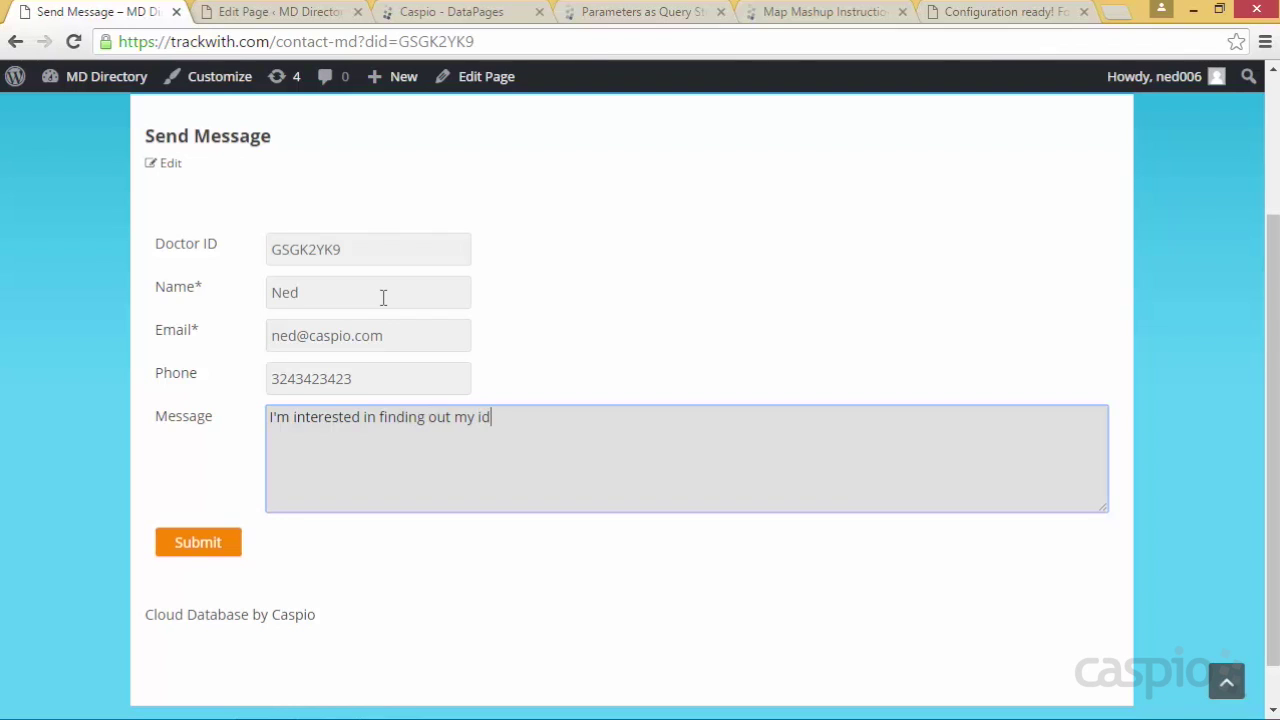
text(eal weight - can yo)
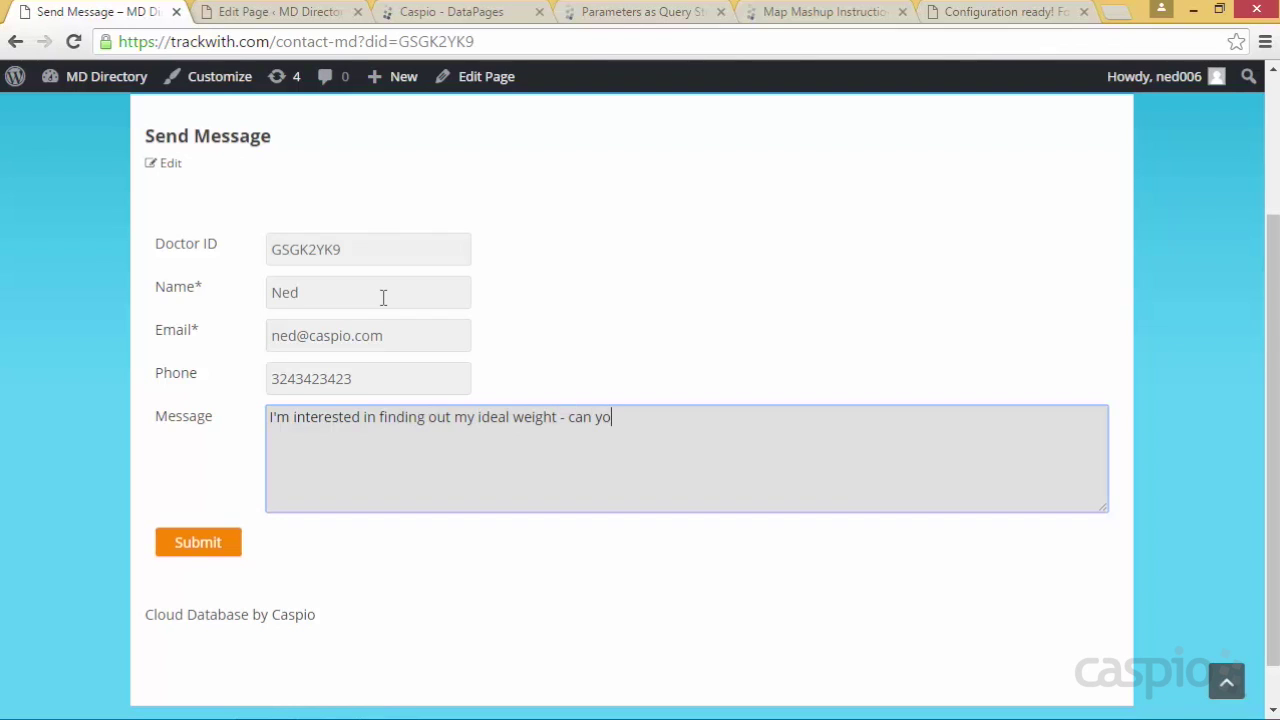
text(u help me with this?)
click(200, 550)
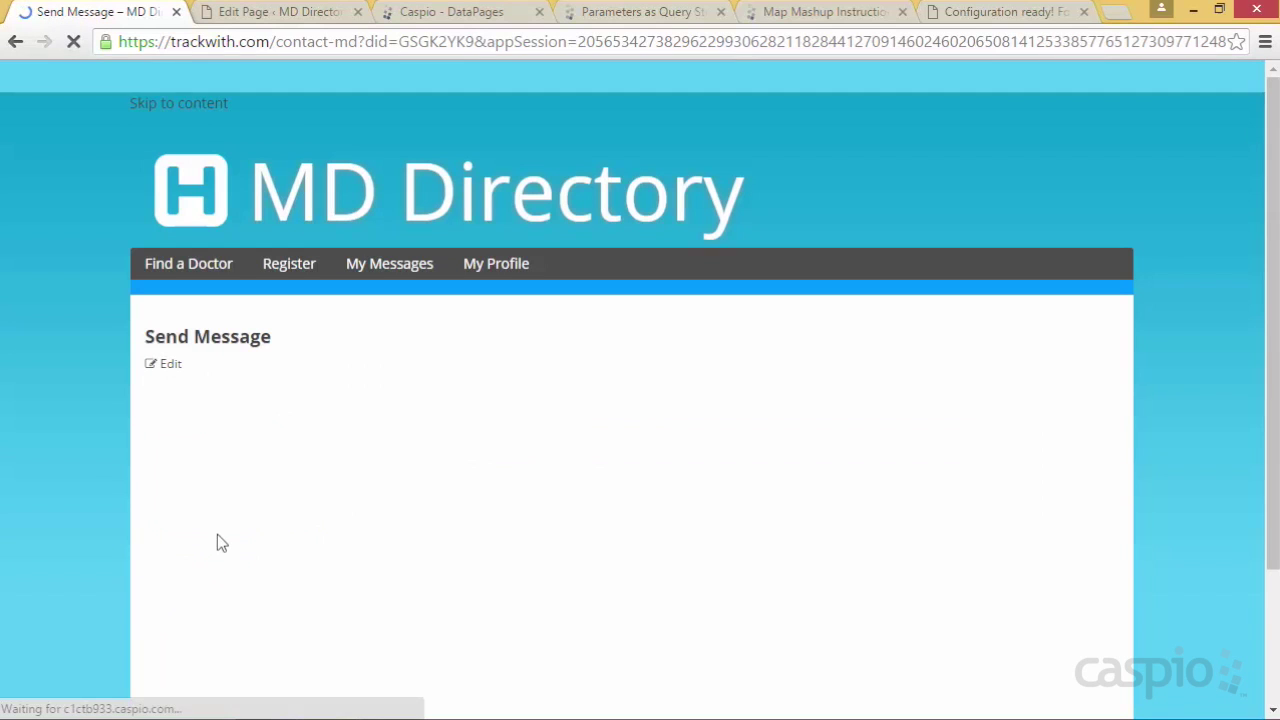
Look up the doctor's DoctorID GSGK2YK9 in the MD_tbl_MD_info_1 table
click(425, 15)
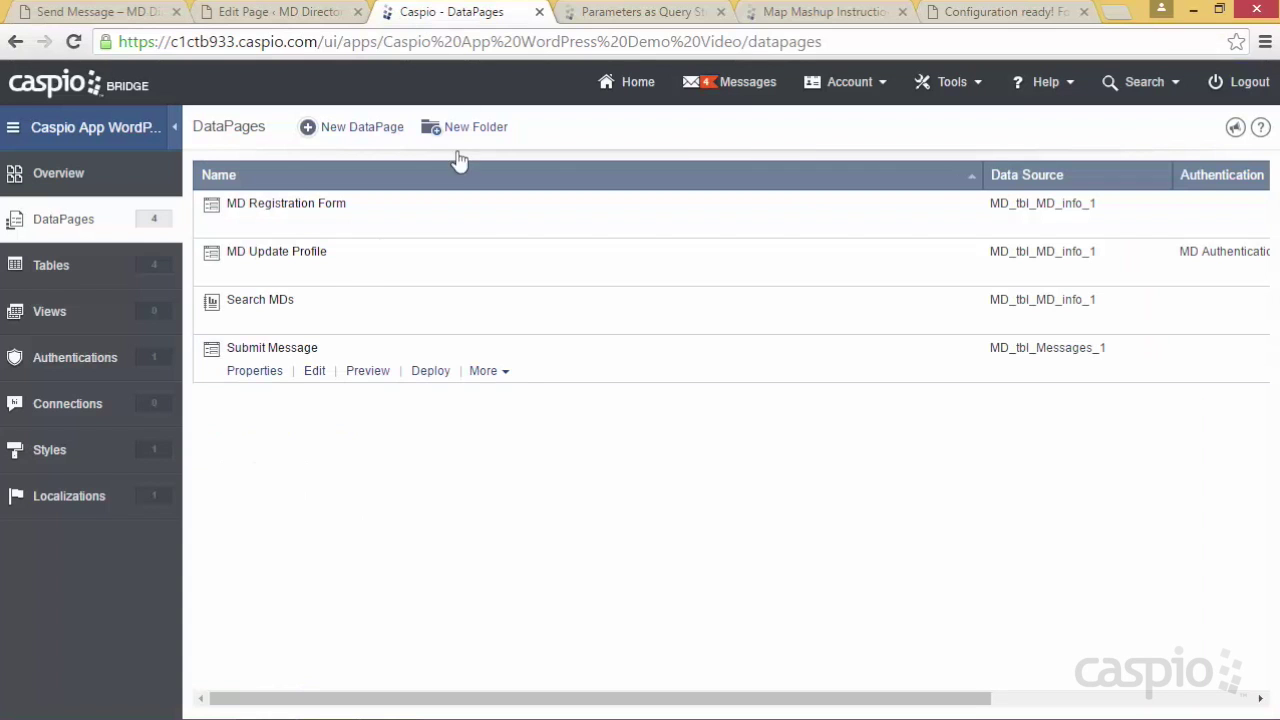
click(43, 283)
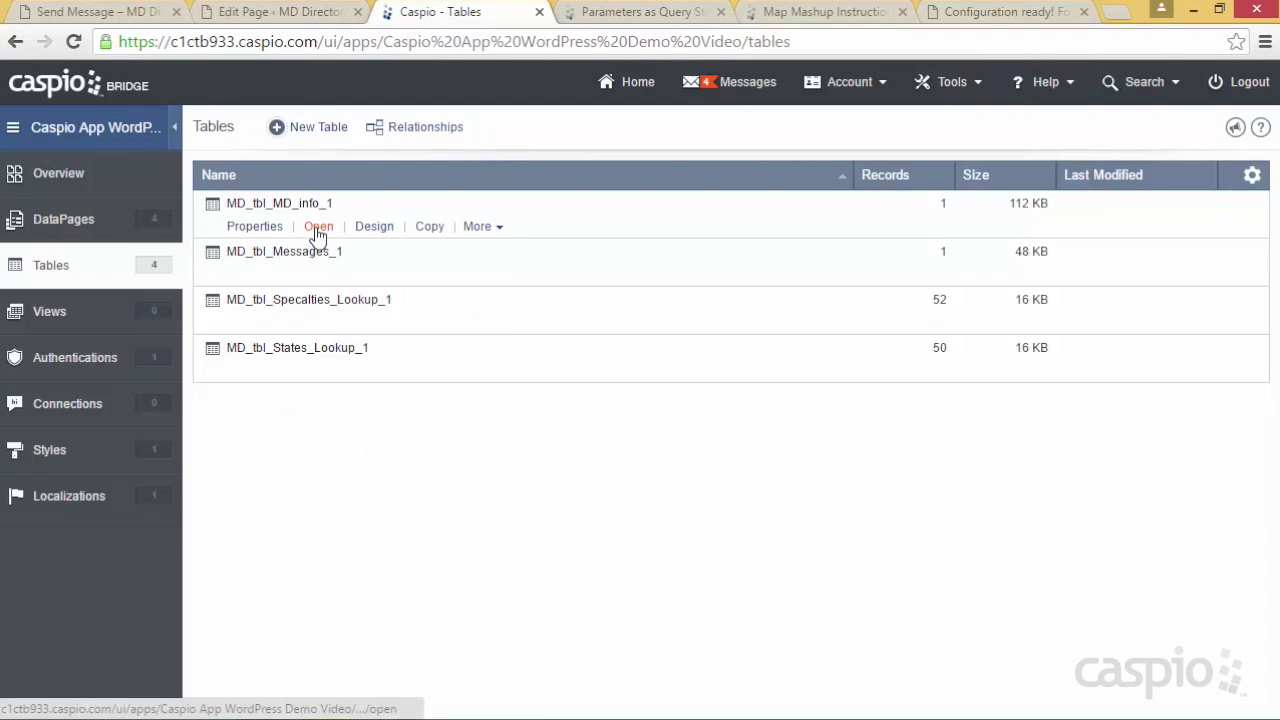
click(321, 229)
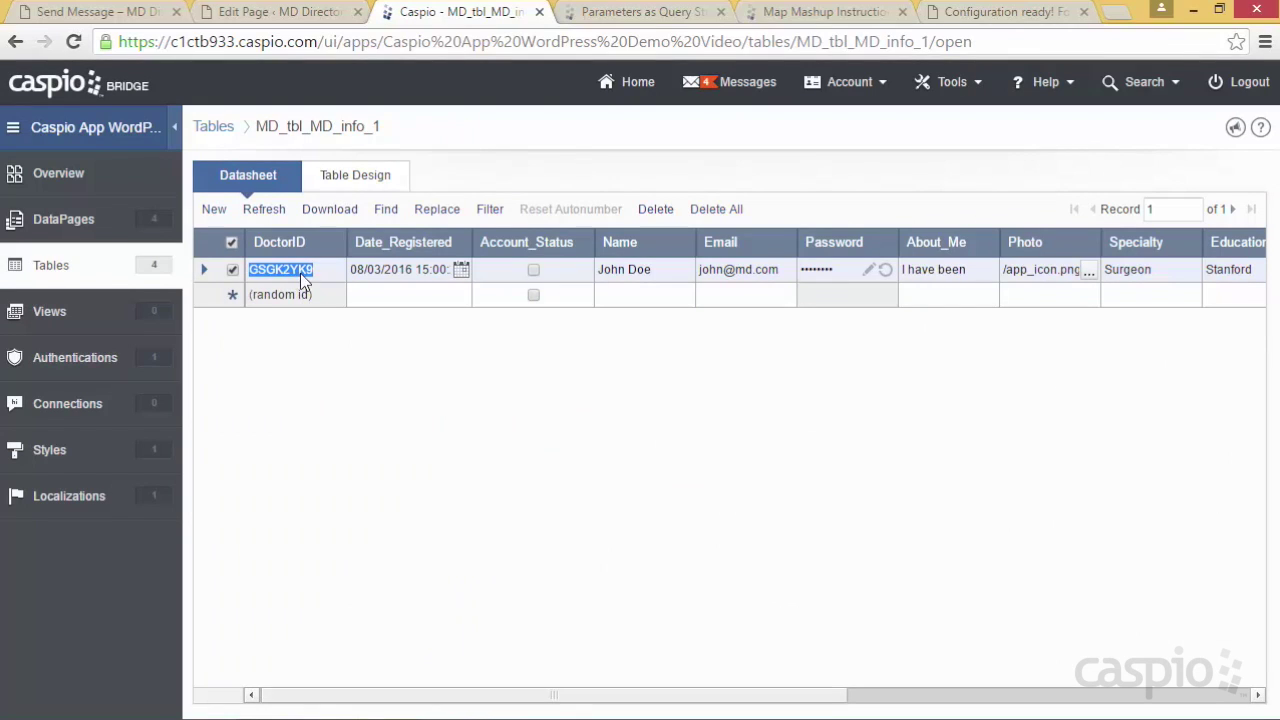
click(310, 271)
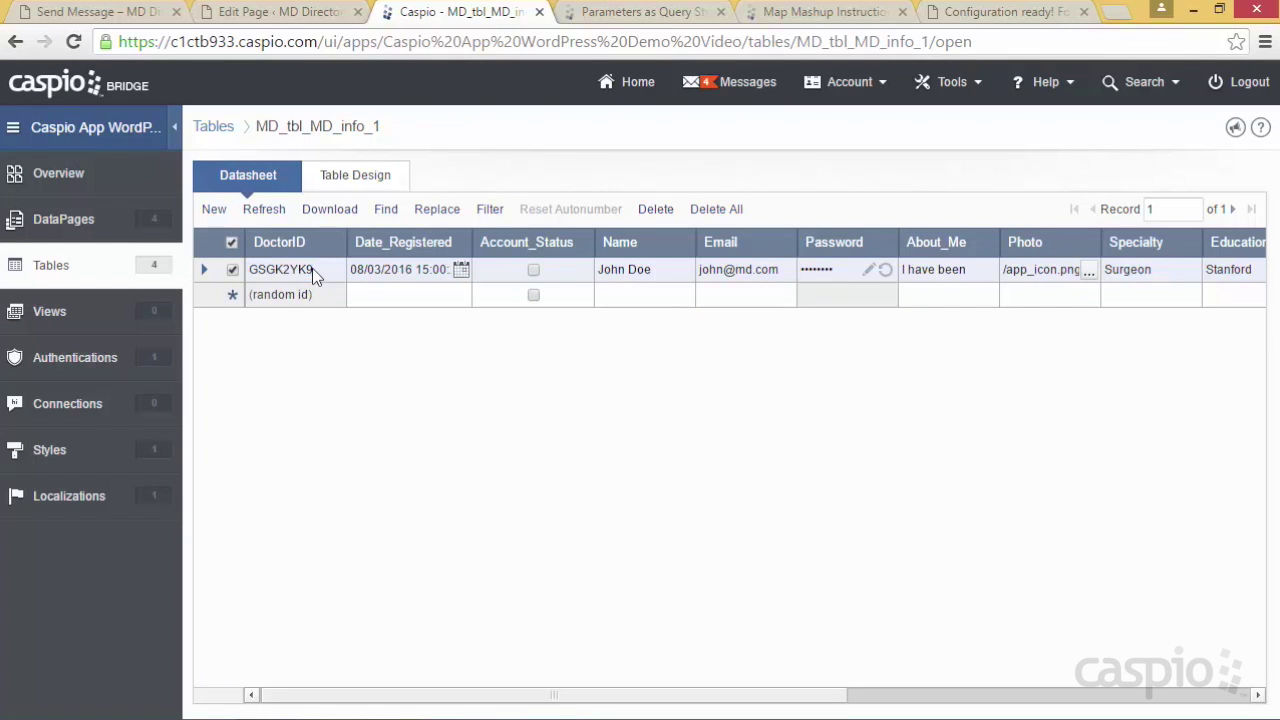
click(67, 270)
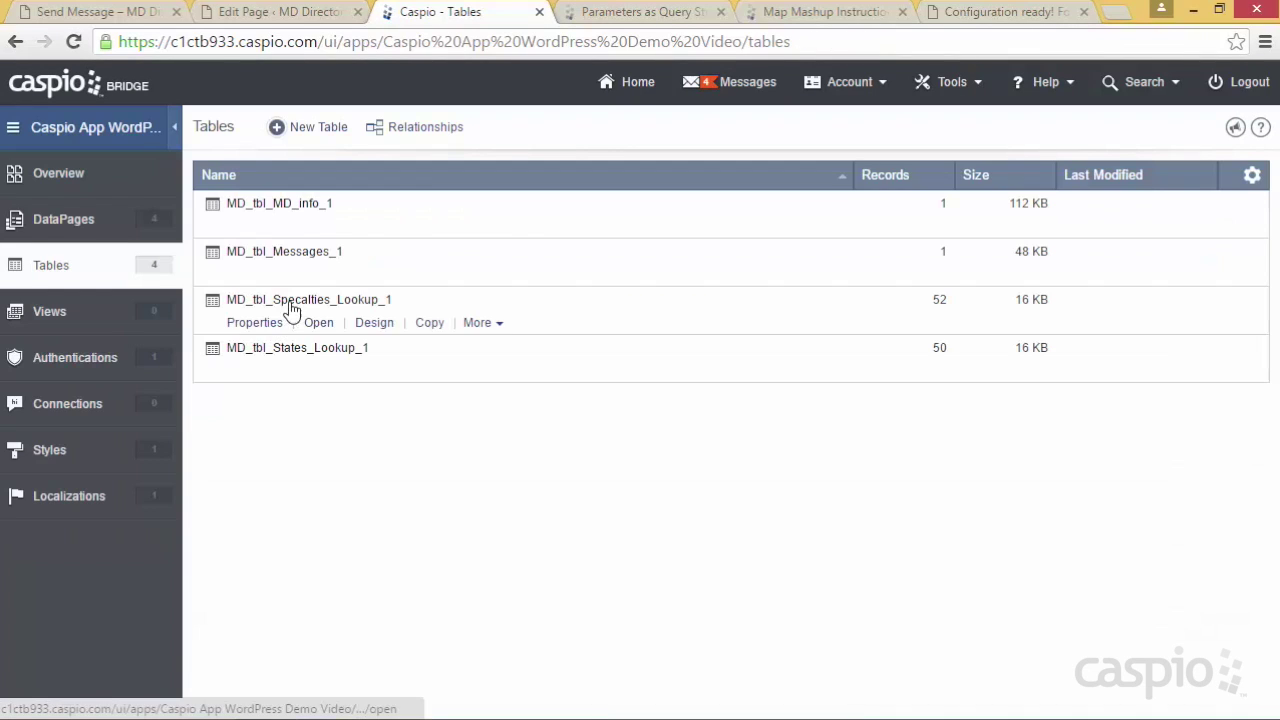
Open MD_tbl_Messages_1 and match its Doctor_ID against GSGK2YK9 in the Send Message URL
click(317, 274)
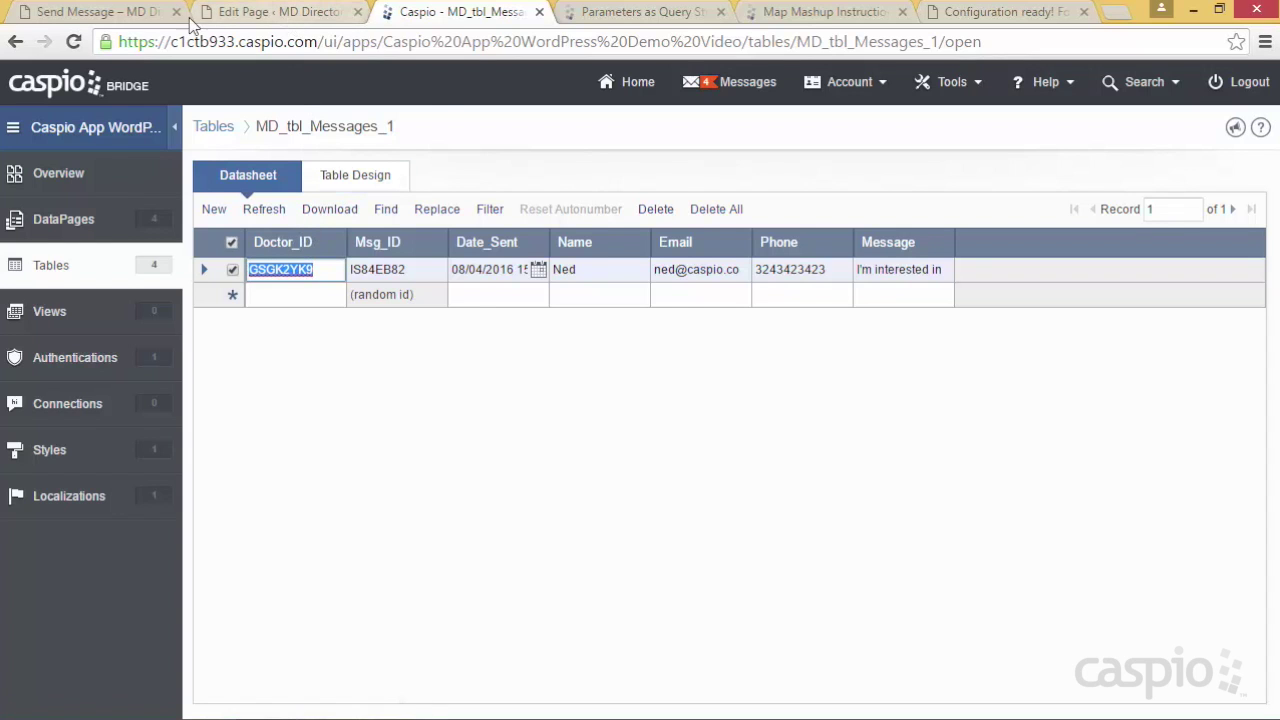
click(152, 14)
drag(399, 41, 478, 38)
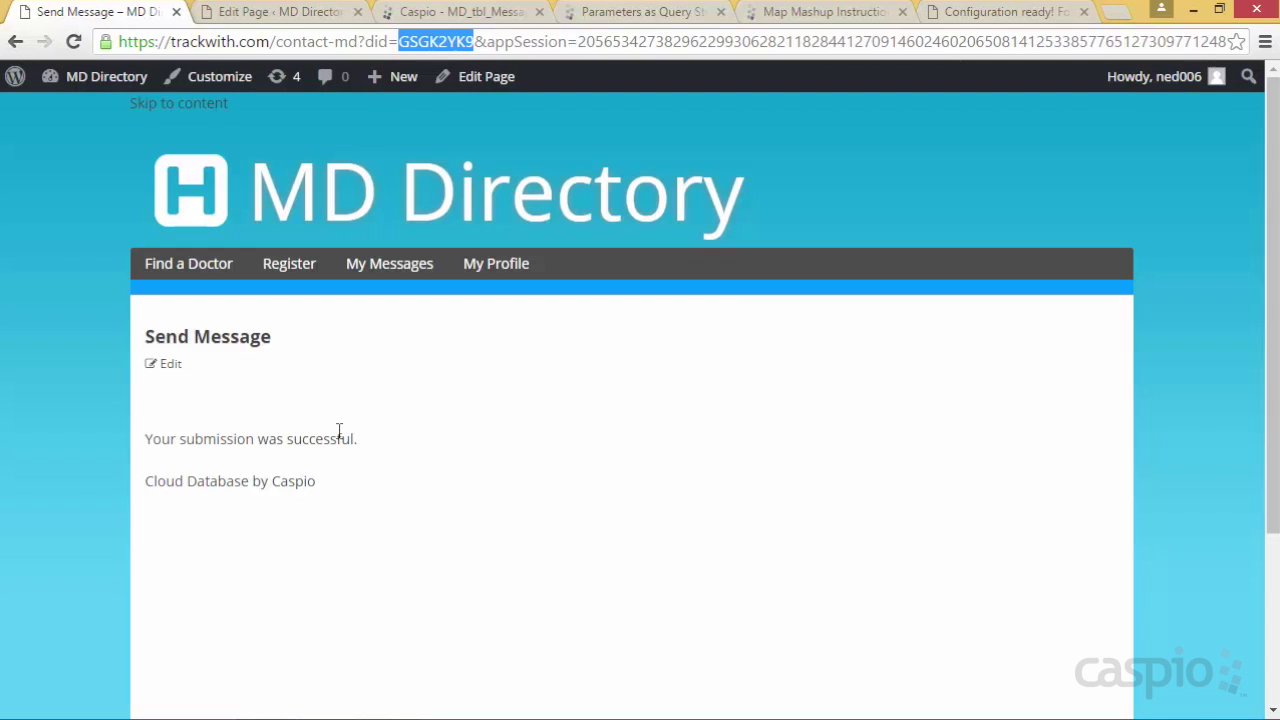
Find the MD Directory My Messages page still empty, then go to Caspio's DataPages list
drag(387, 41, 405, 48)
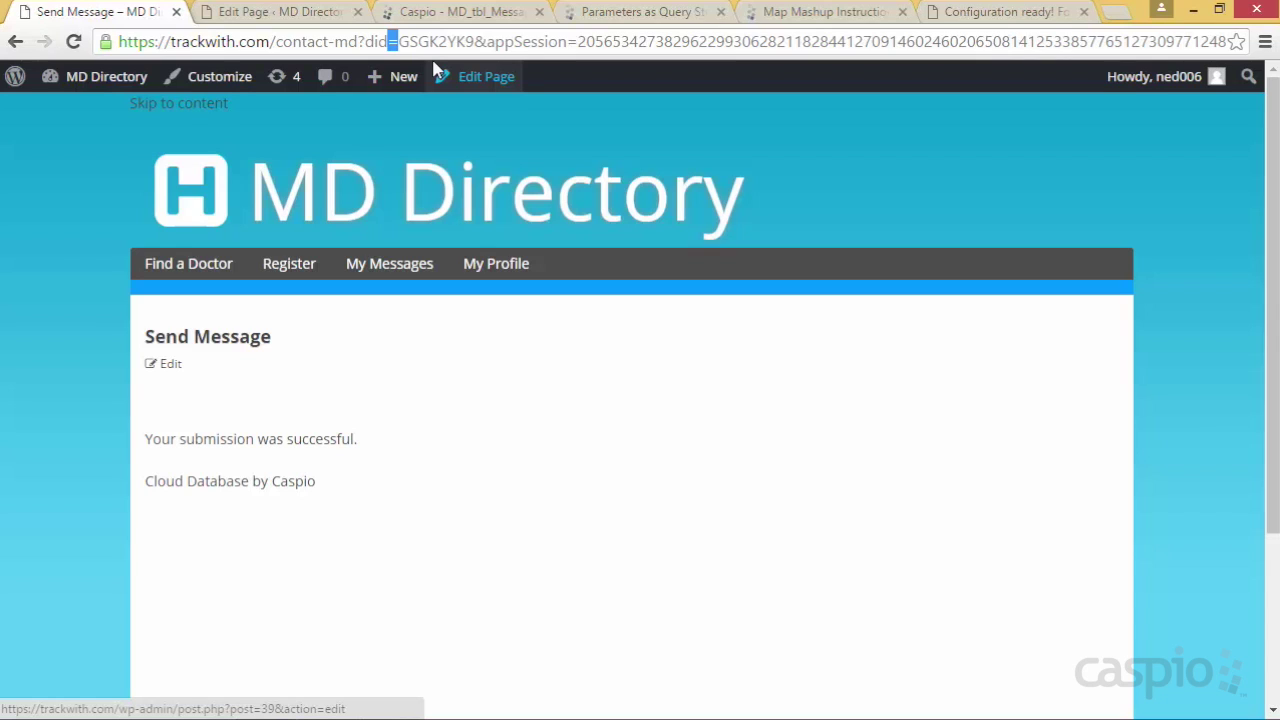
click(514, 402)
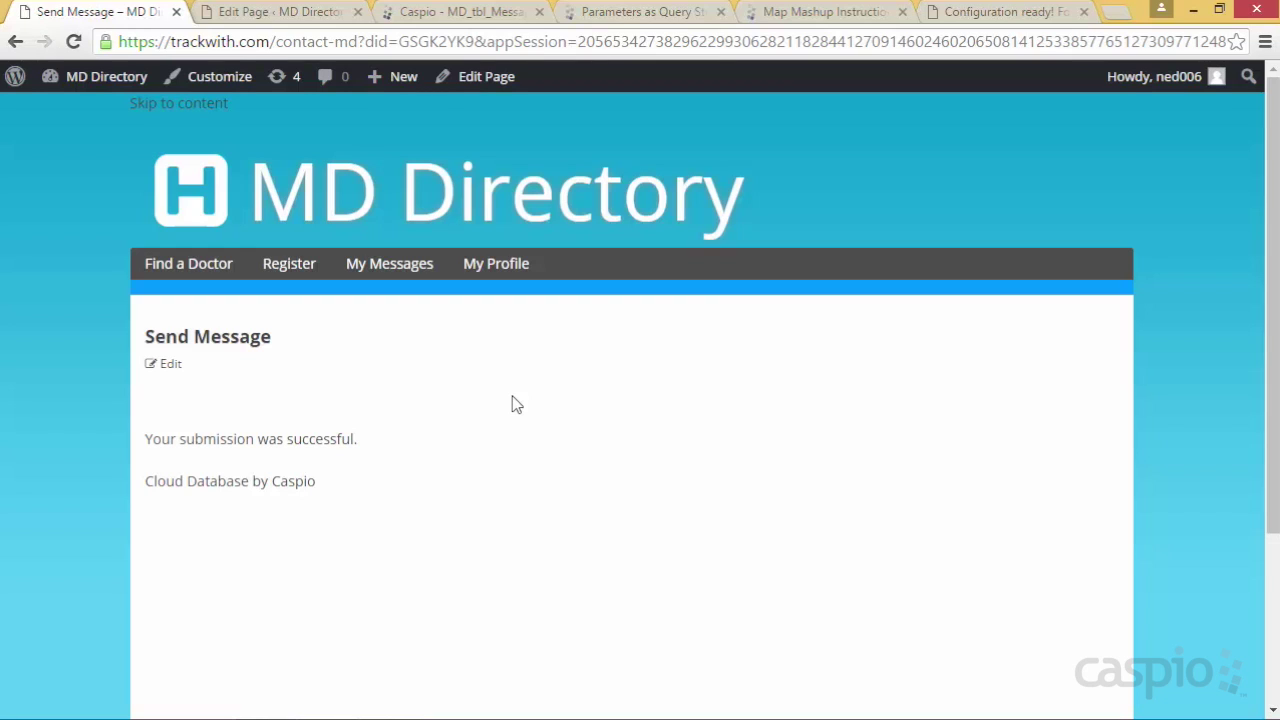
click(385, 265)
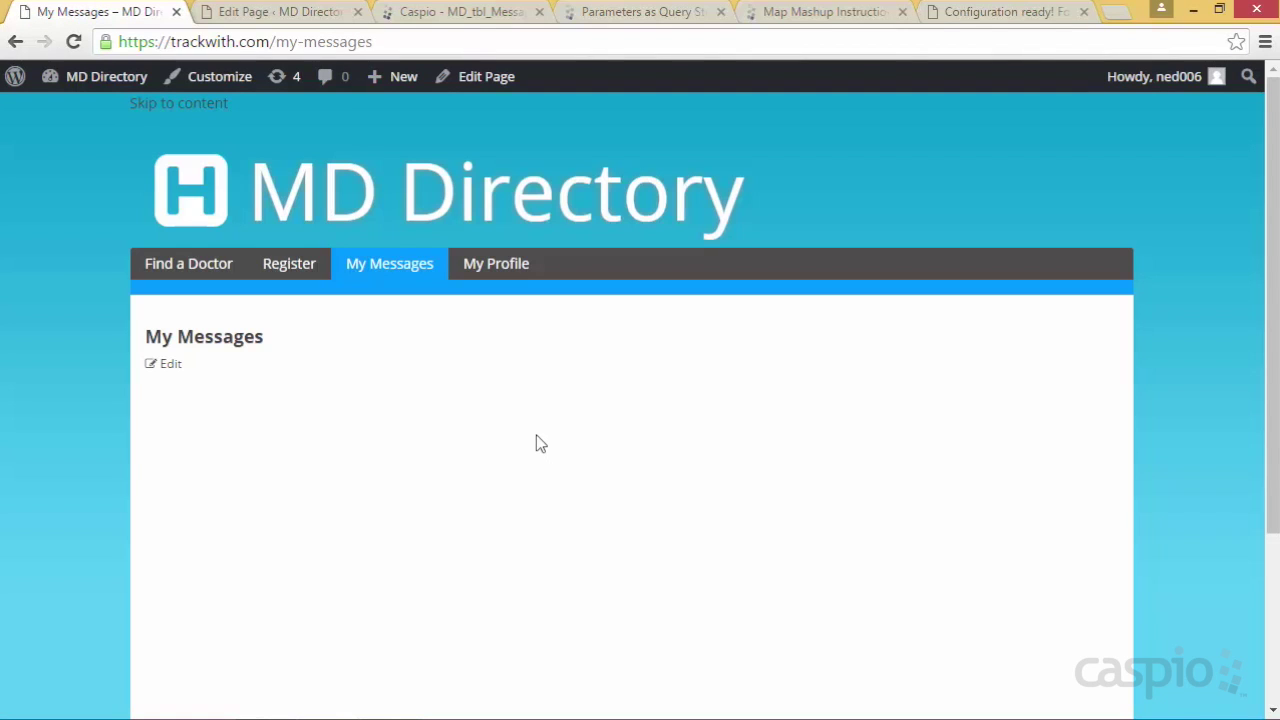
click(457, 12)
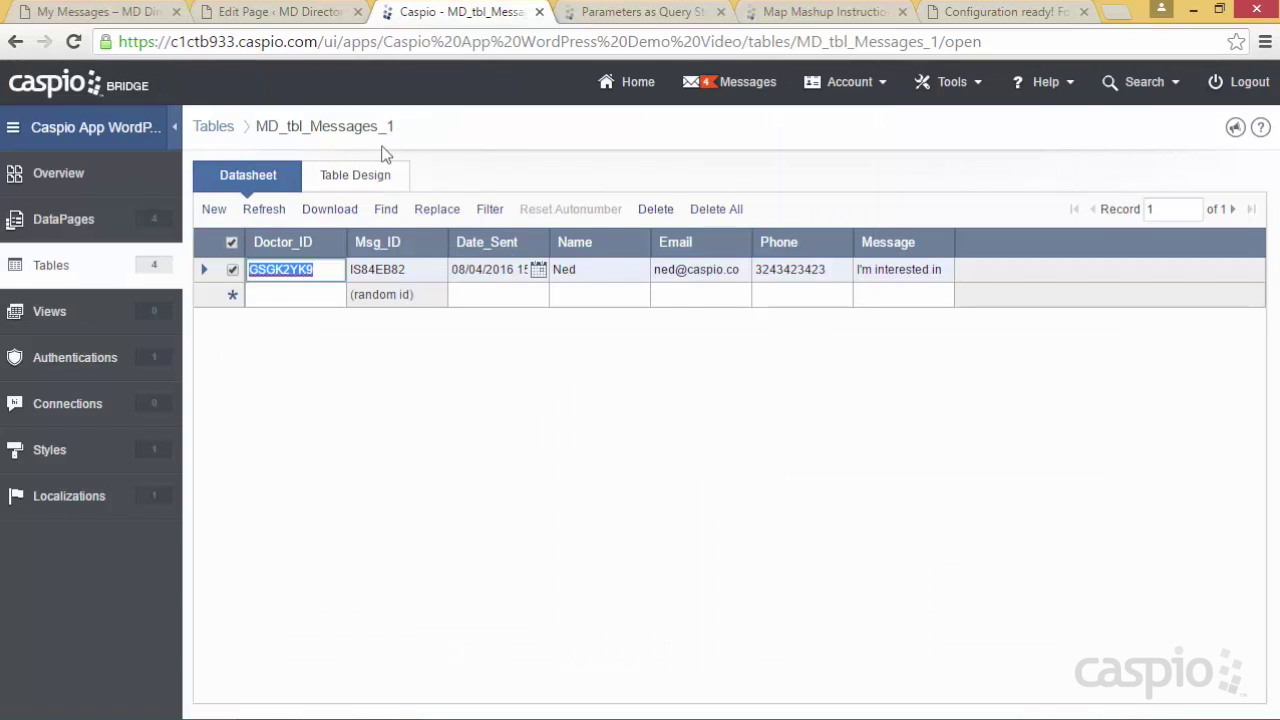
click(43, 225)
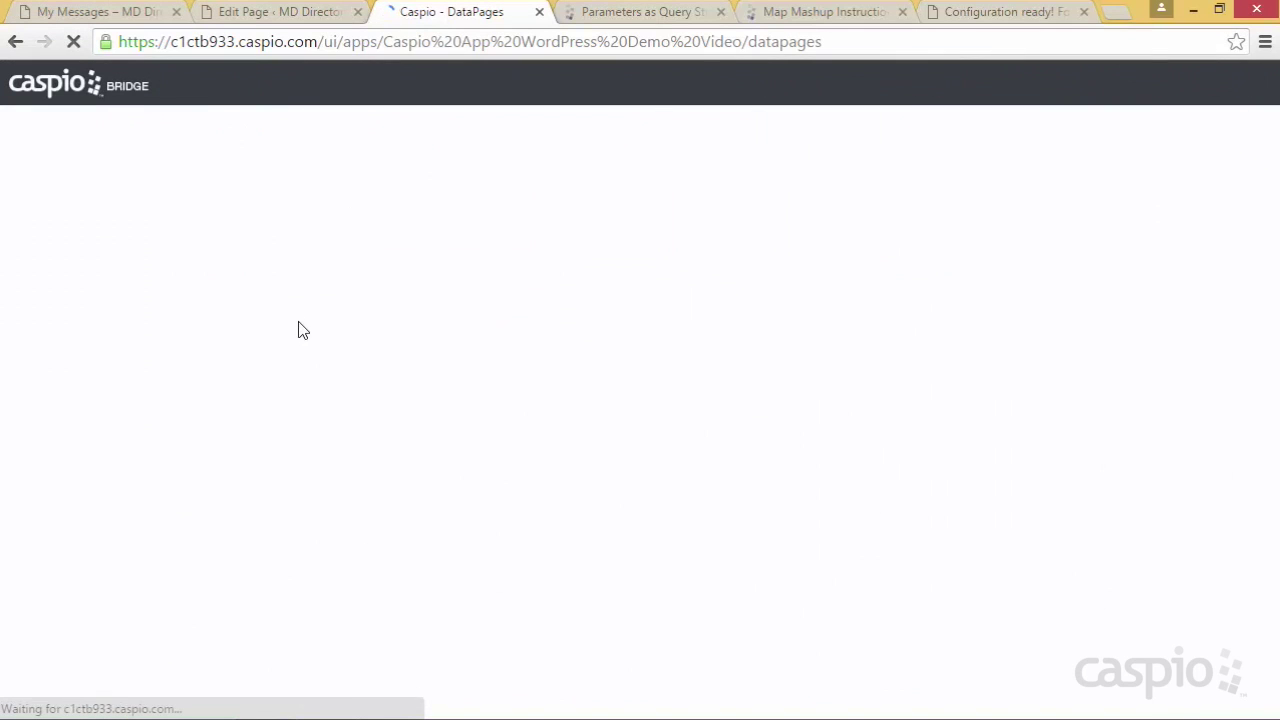
Start a tabular report on MD_tbl_Messages_1 named 'View My Messages' with restricted access
click(357, 131)
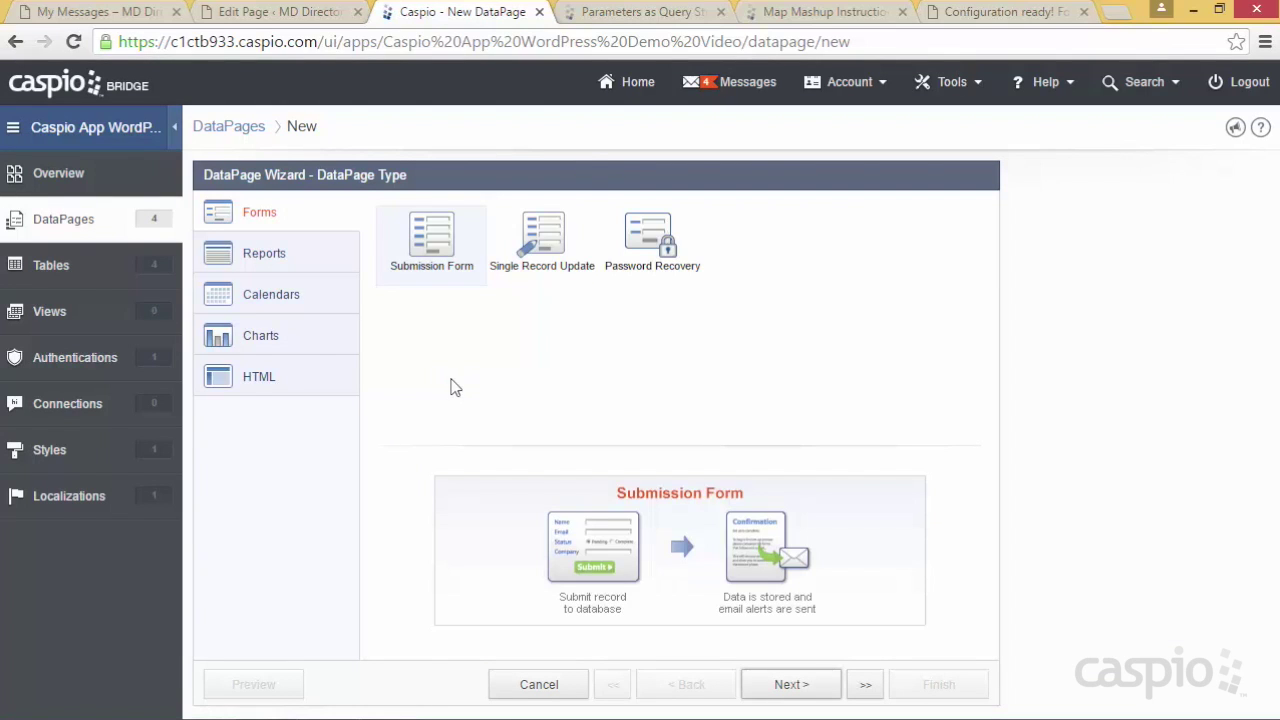
click(296, 253)
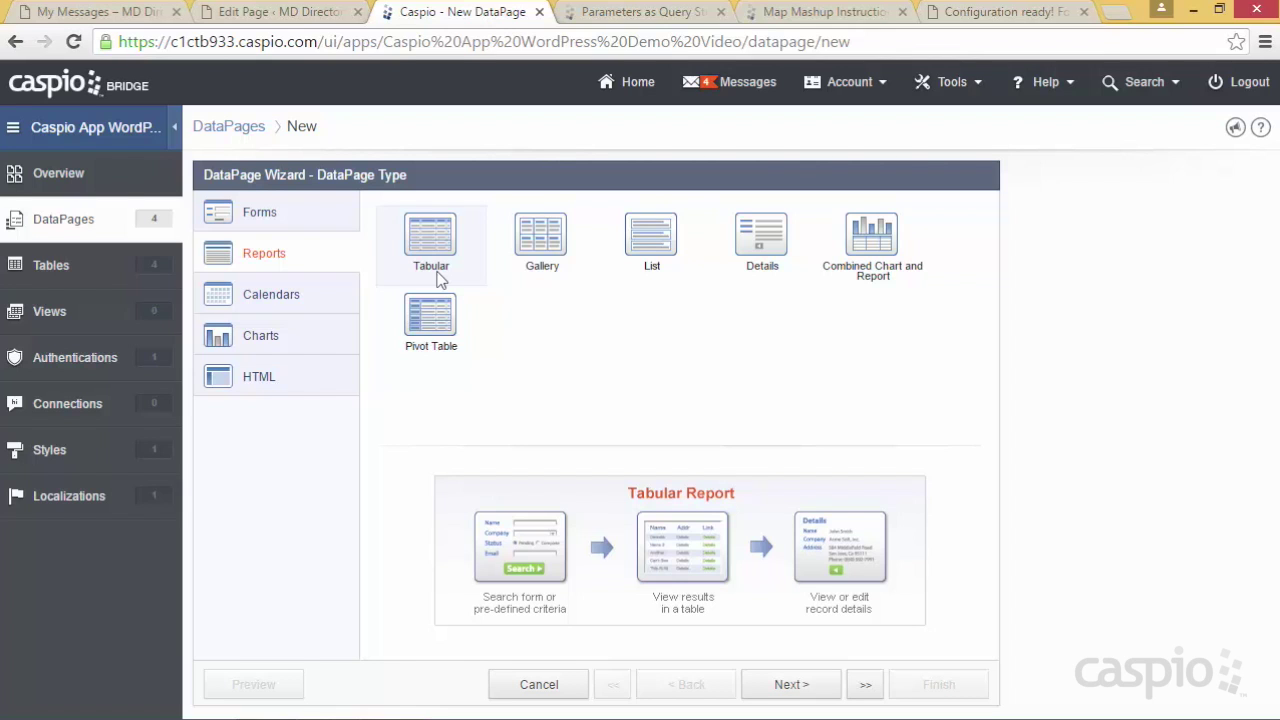
click(790, 685)
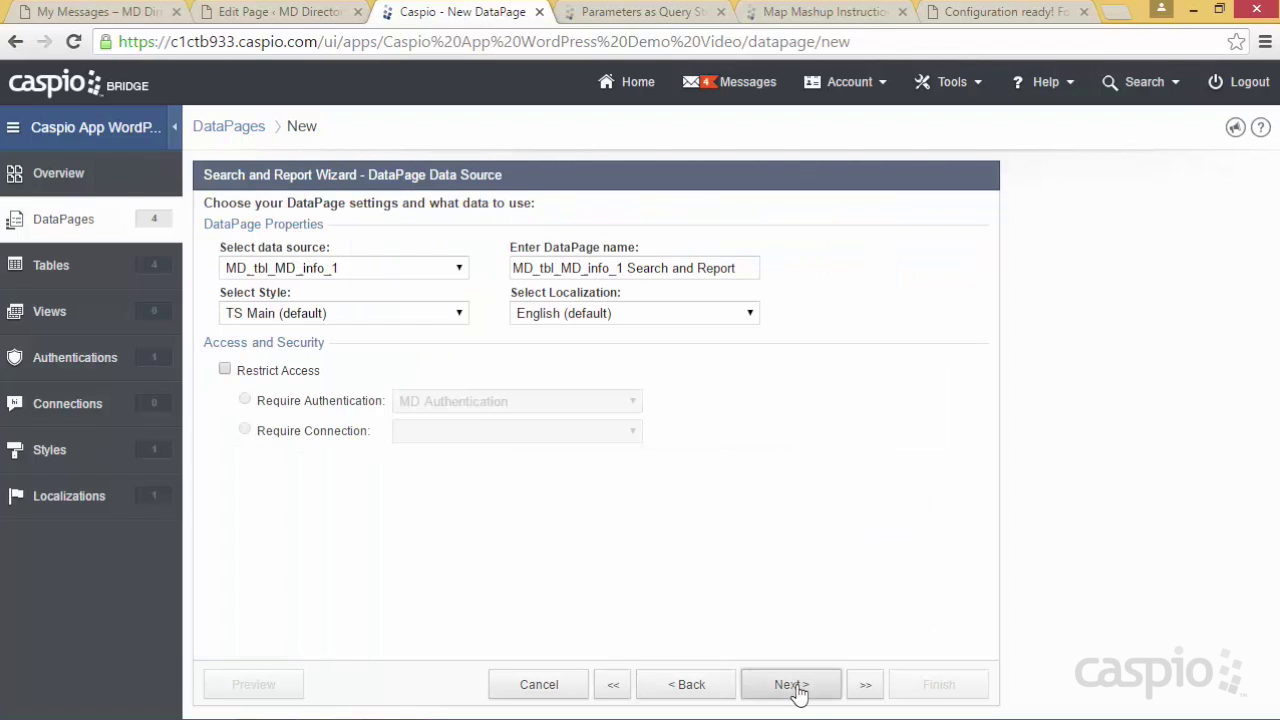
click(460, 270)
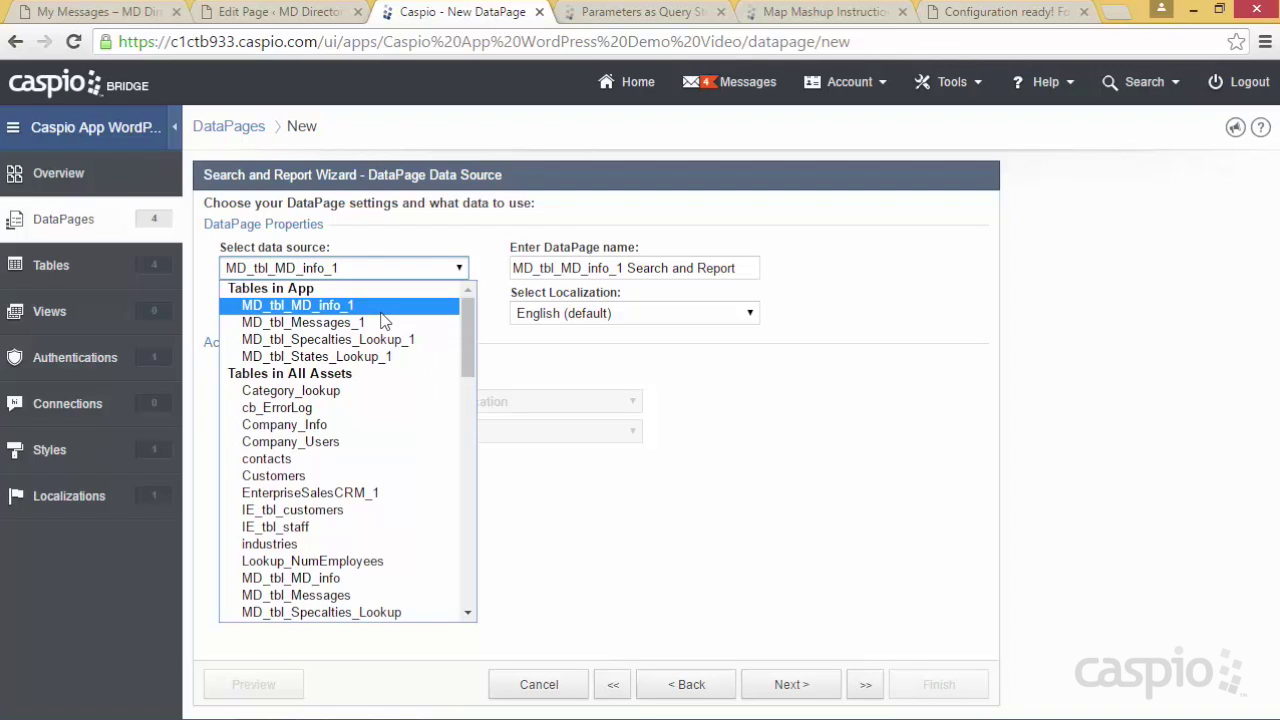
click(382, 322)
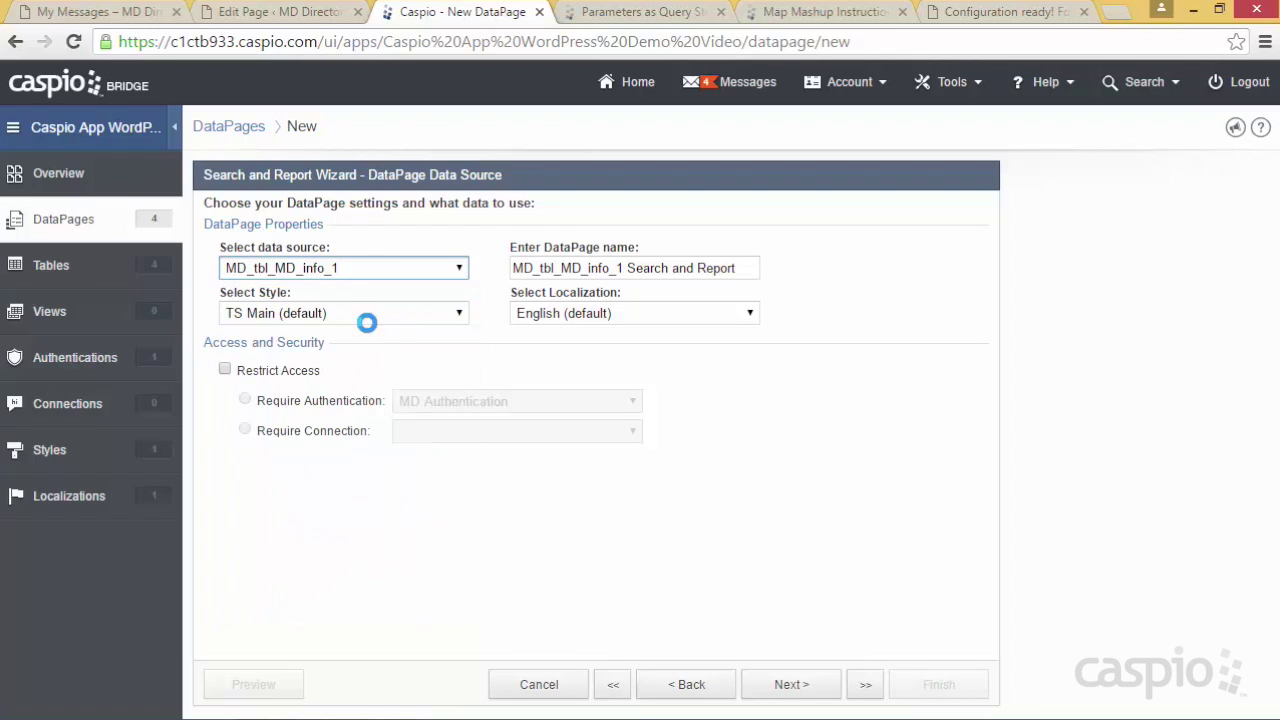
drag(750, 268, 457, 271)
text(V)
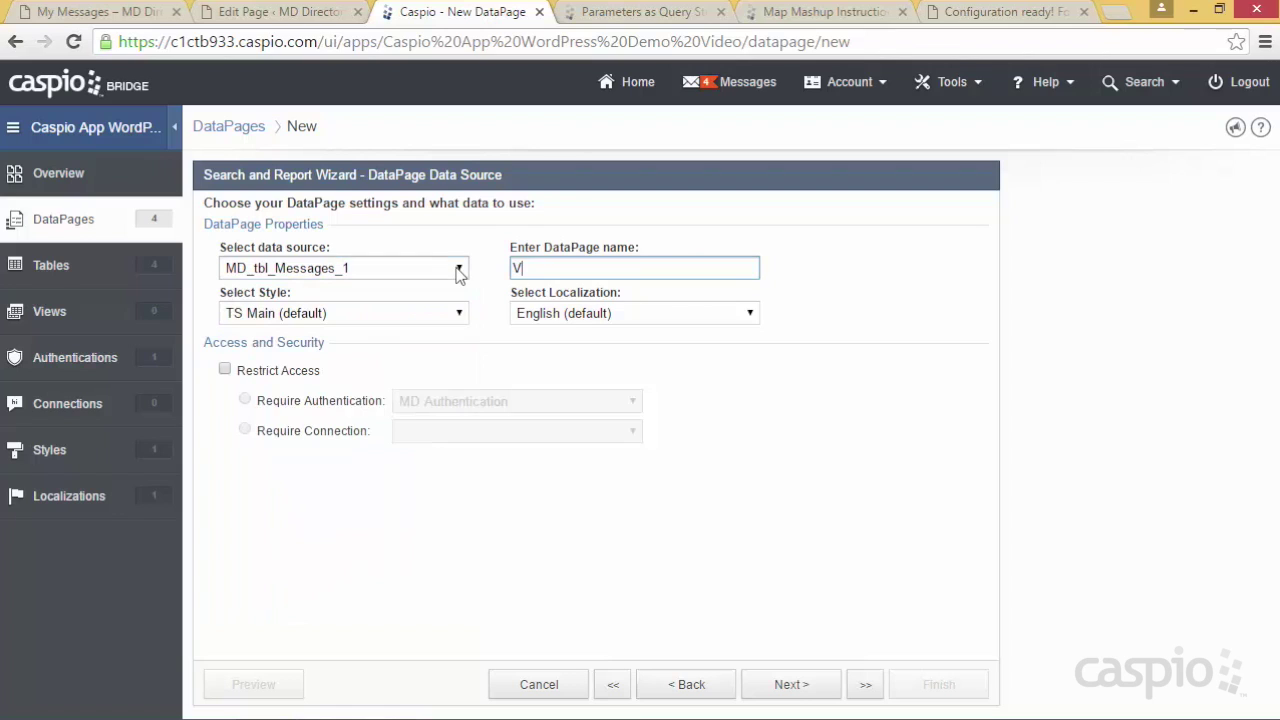
text(iew My Messages)
click(281, 373)
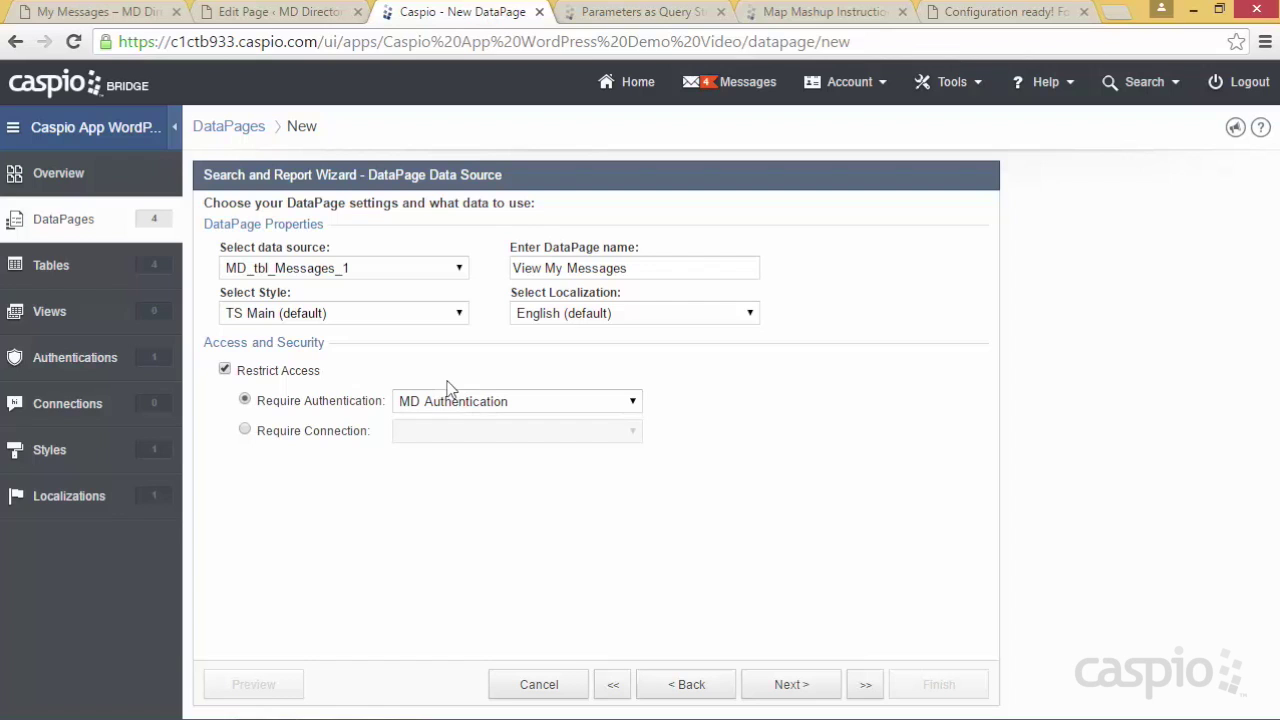
Apply WordPress_Style to the View My Messages report
click(440, 314)
scroll(456, 383, up, 4)
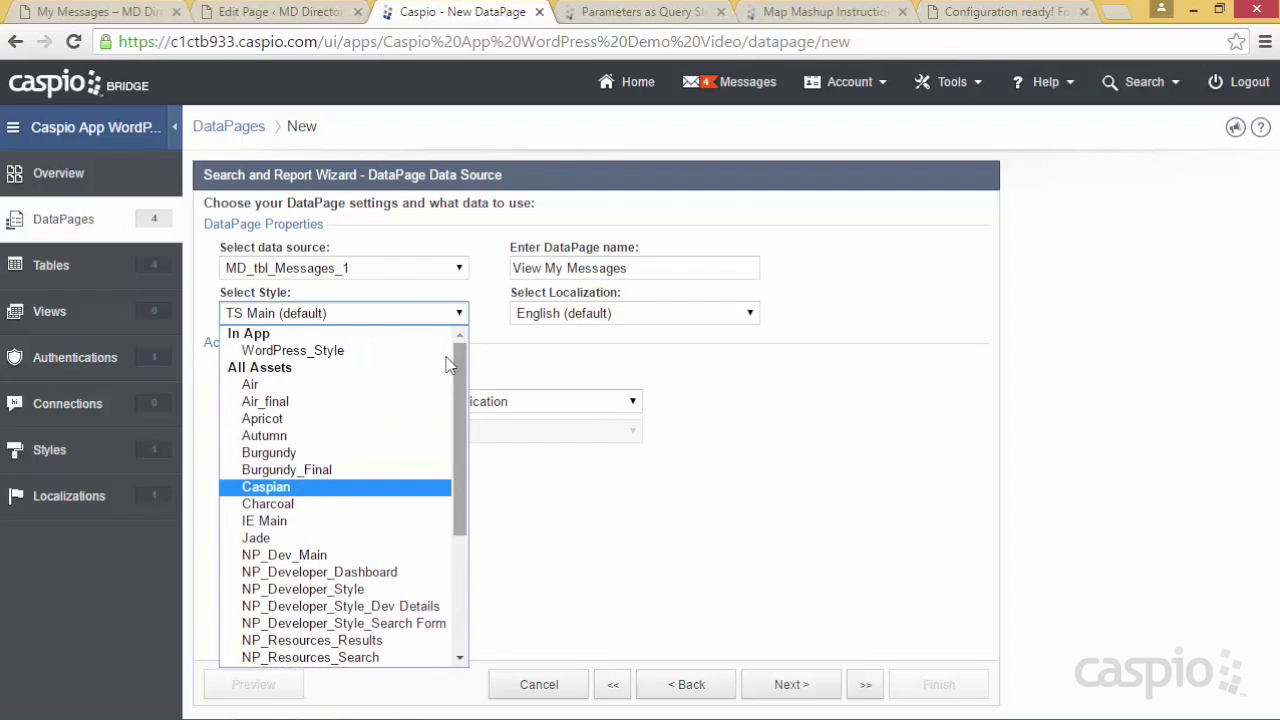
click(405, 352)
click(781, 686)
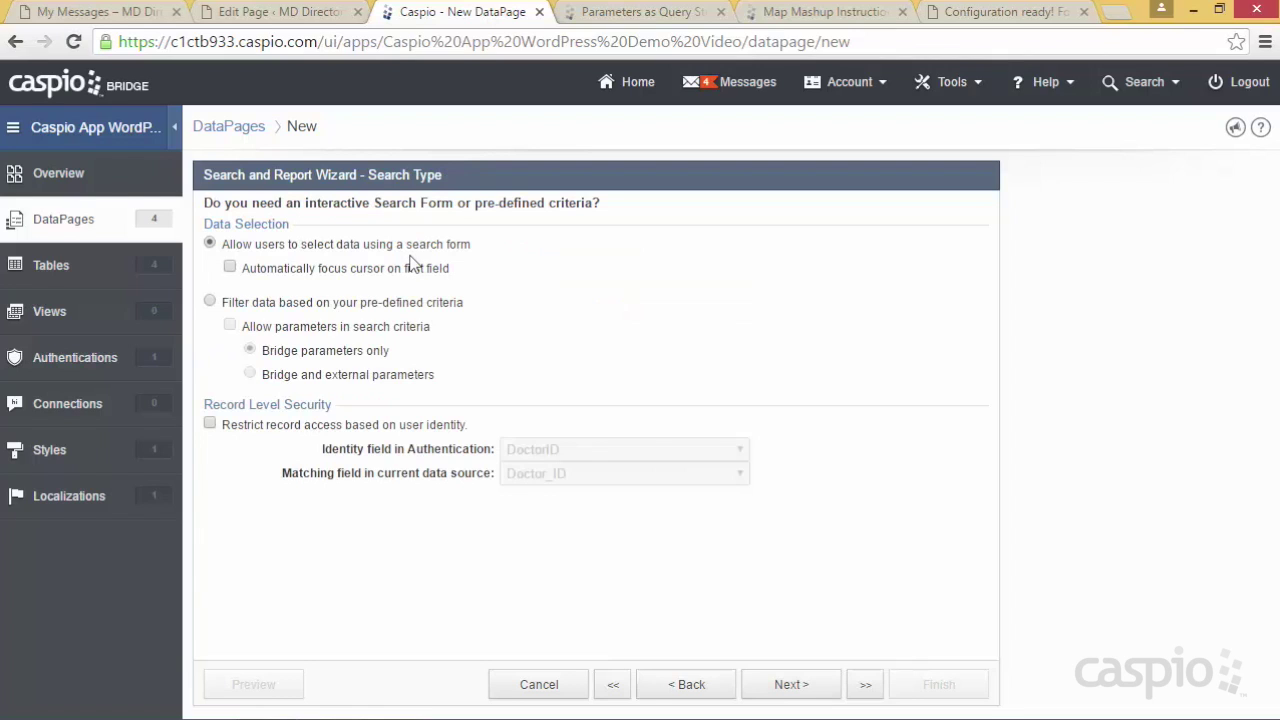
Filter by pre-defined criteria, restricting records to the signed-in doctor's DoctorID
click(313, 308)
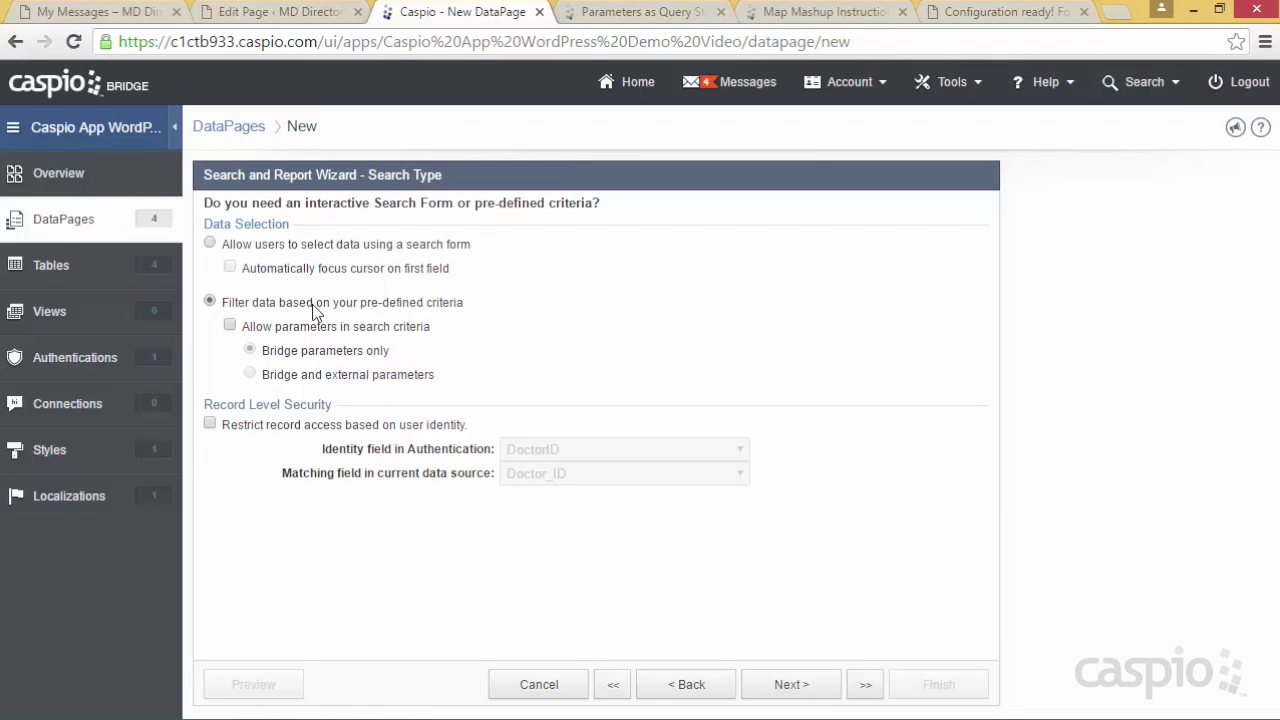
click(212, 425)
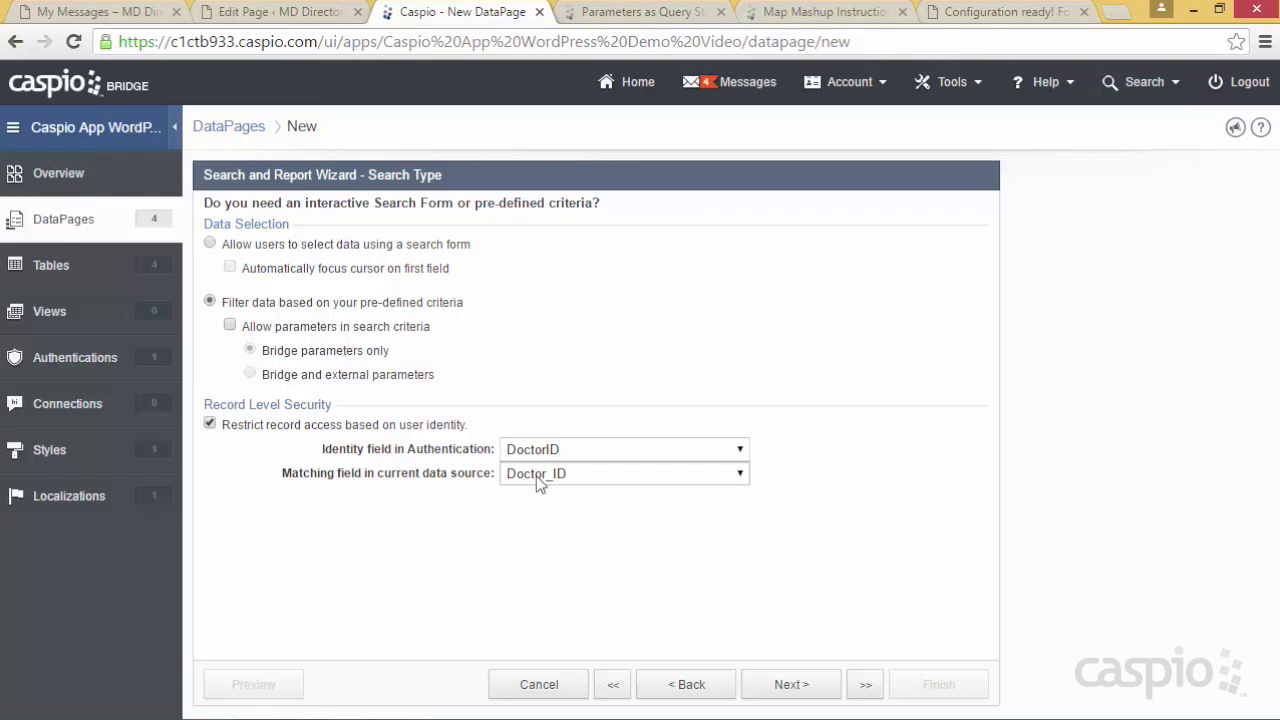
click(668, 690)
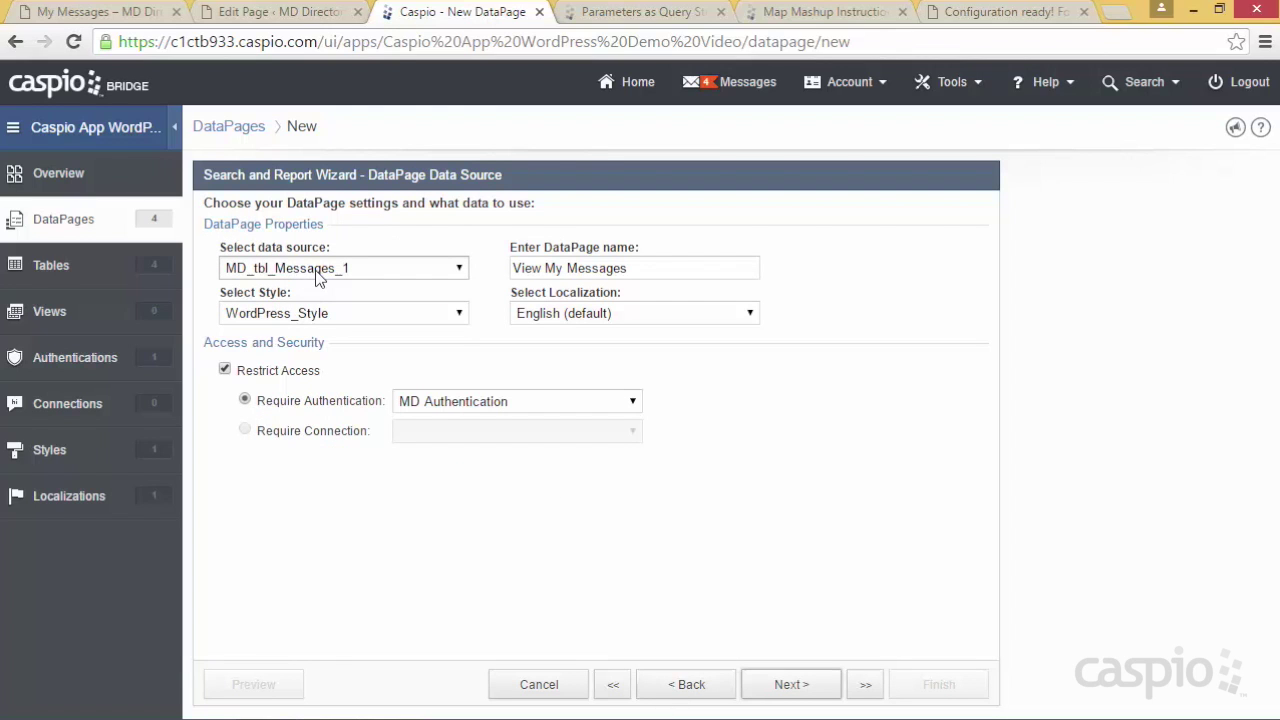
click(812, 684)
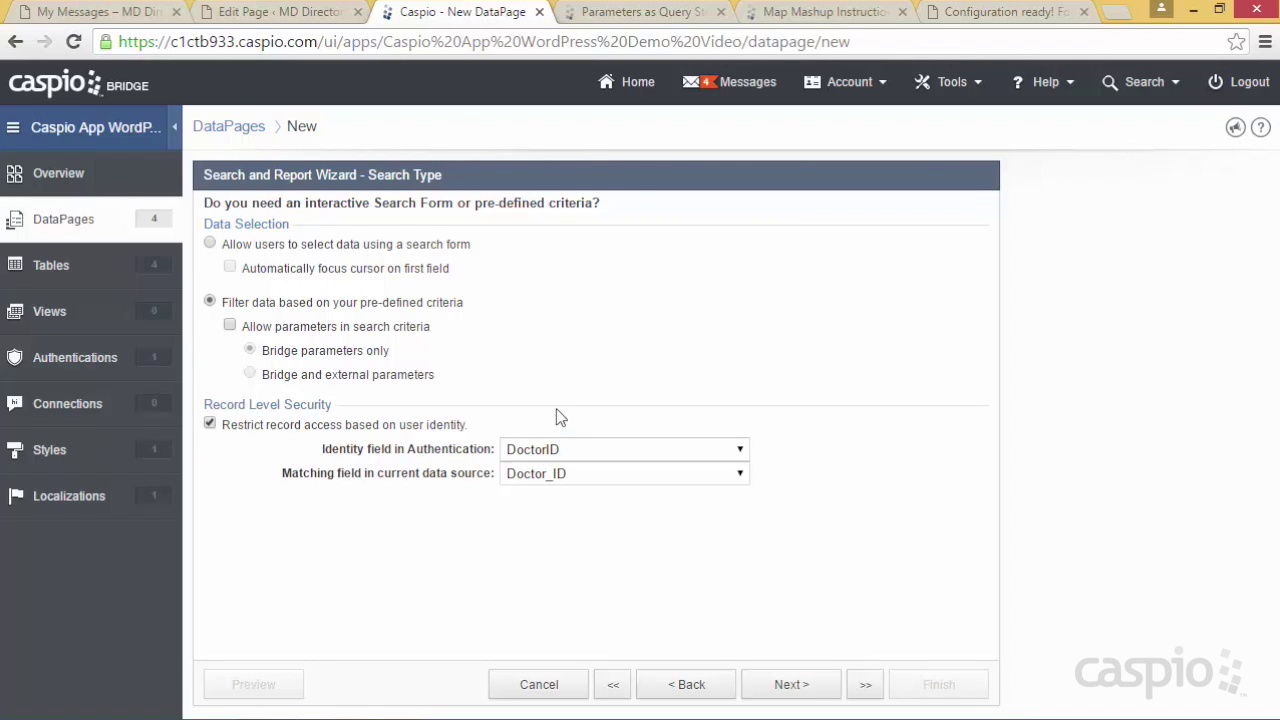
click(808, 692)
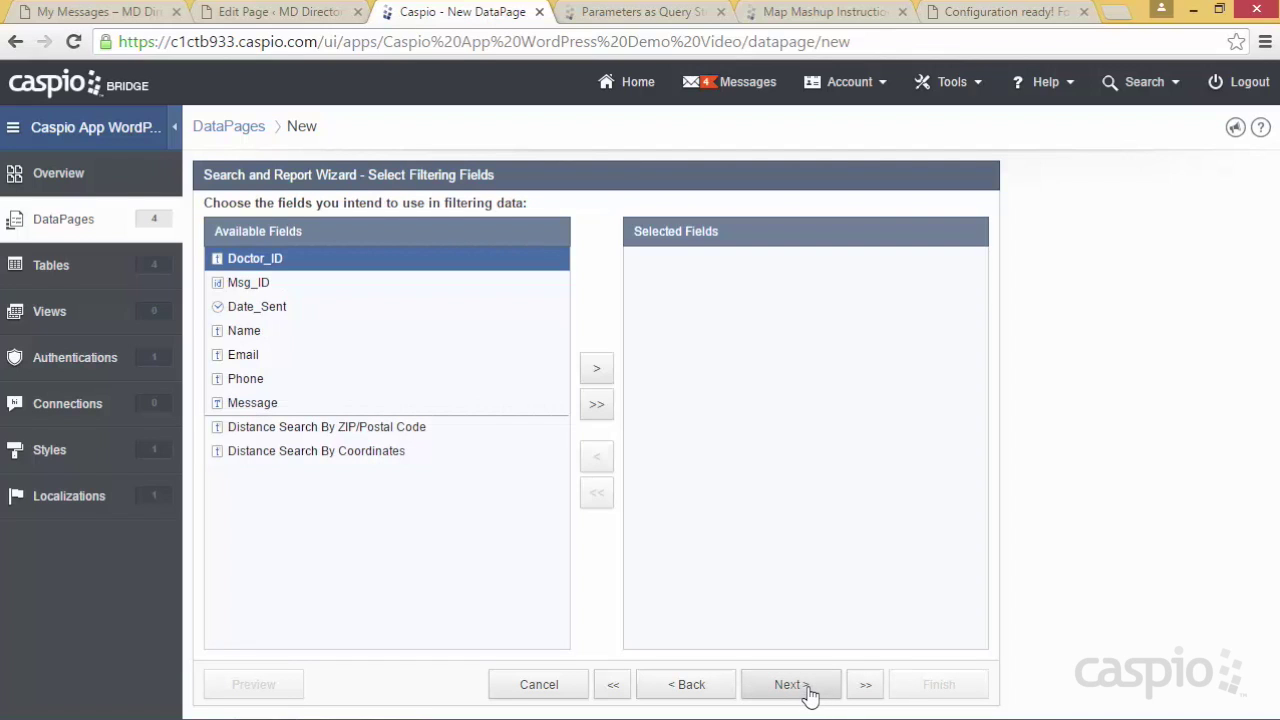
Skip filter fields and add Date_Sent through Message as the report's results fields
click(808, 692)
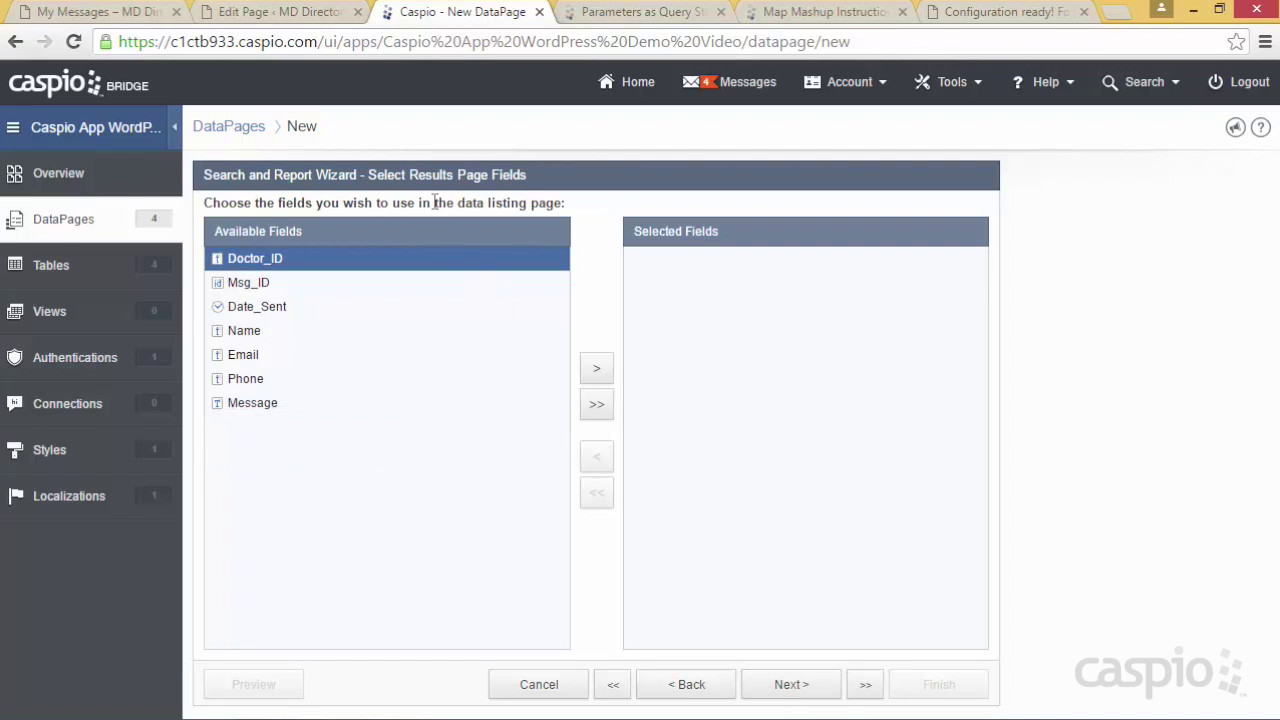
click(284, 308)
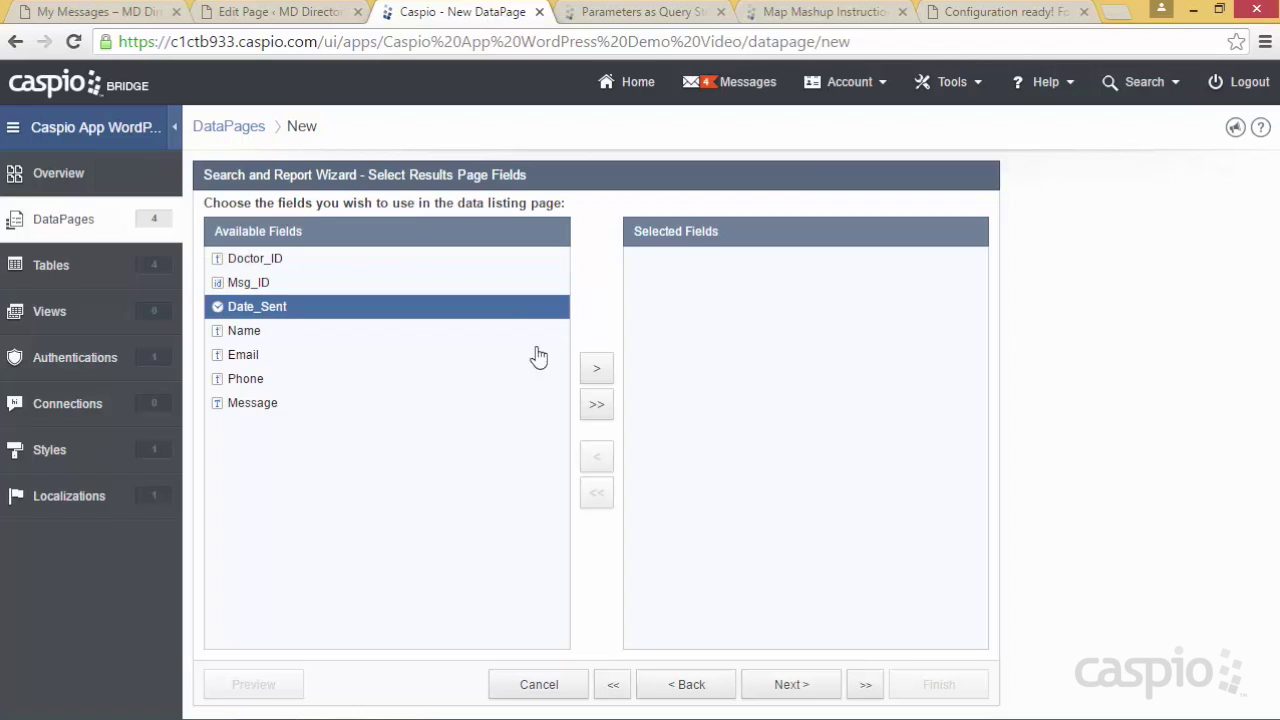
click(604, 374)
click(597, 372)
click(597, 372)
click(597, 372)
click(597, 372)
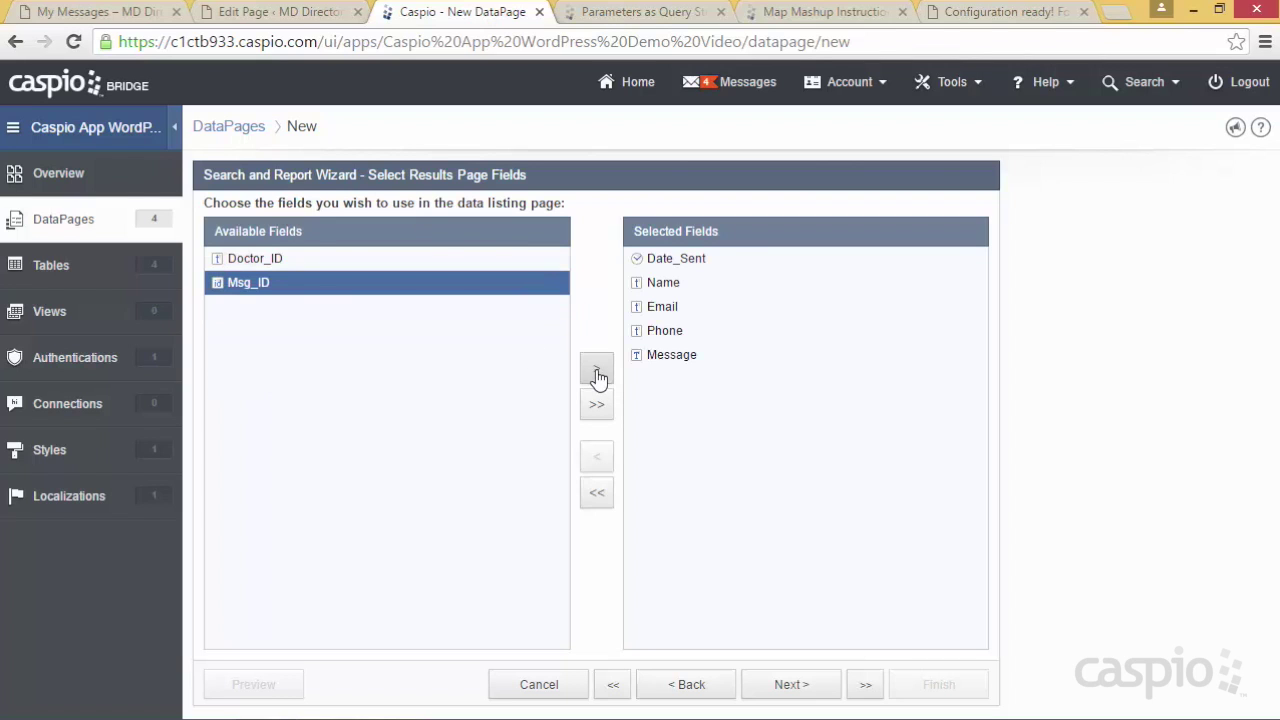
click(772, 688)
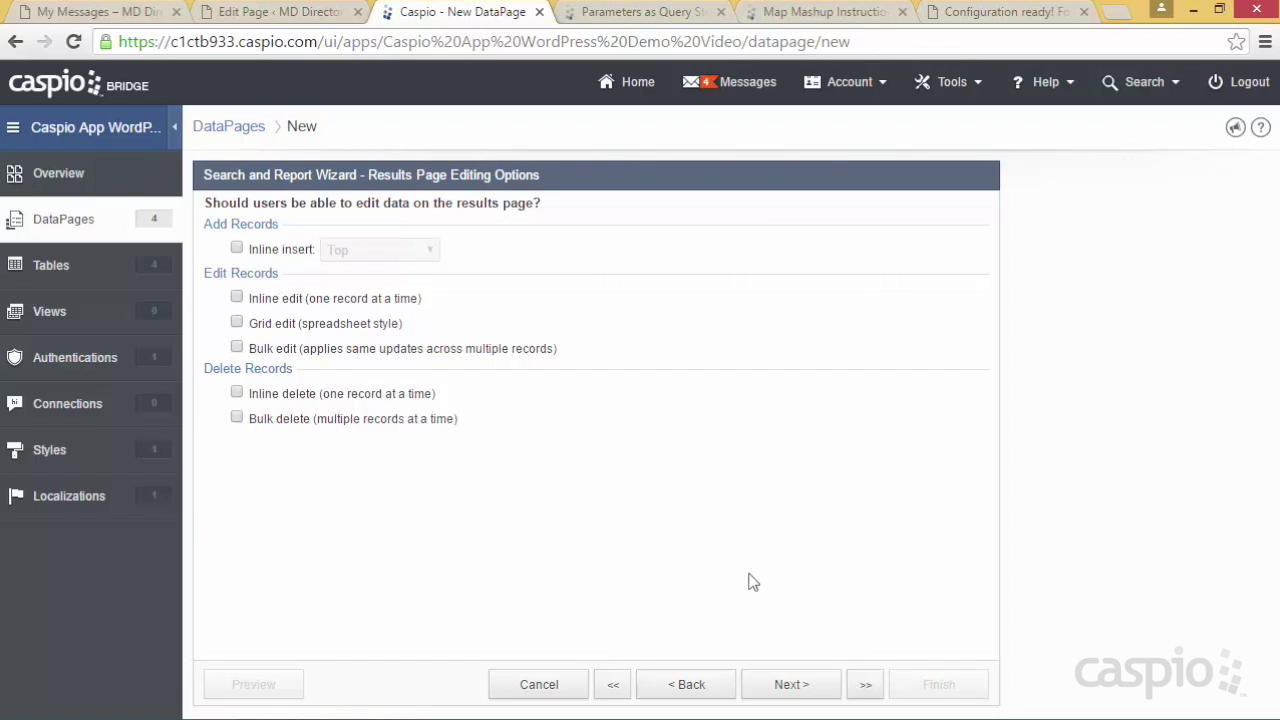
Allow single-record deletion, use no details page, and finish the View My Messages DataPage
click(269, 398)
click(795, 686)
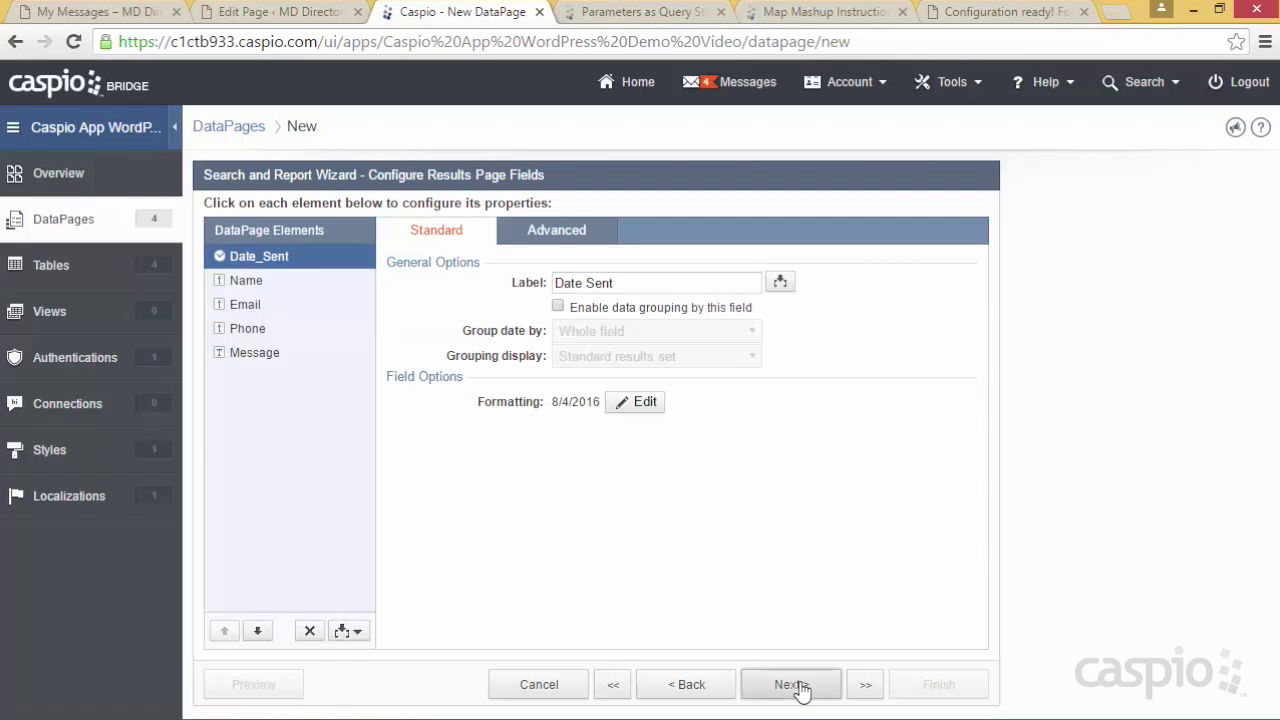
click(795, 685)
click(800, 688)
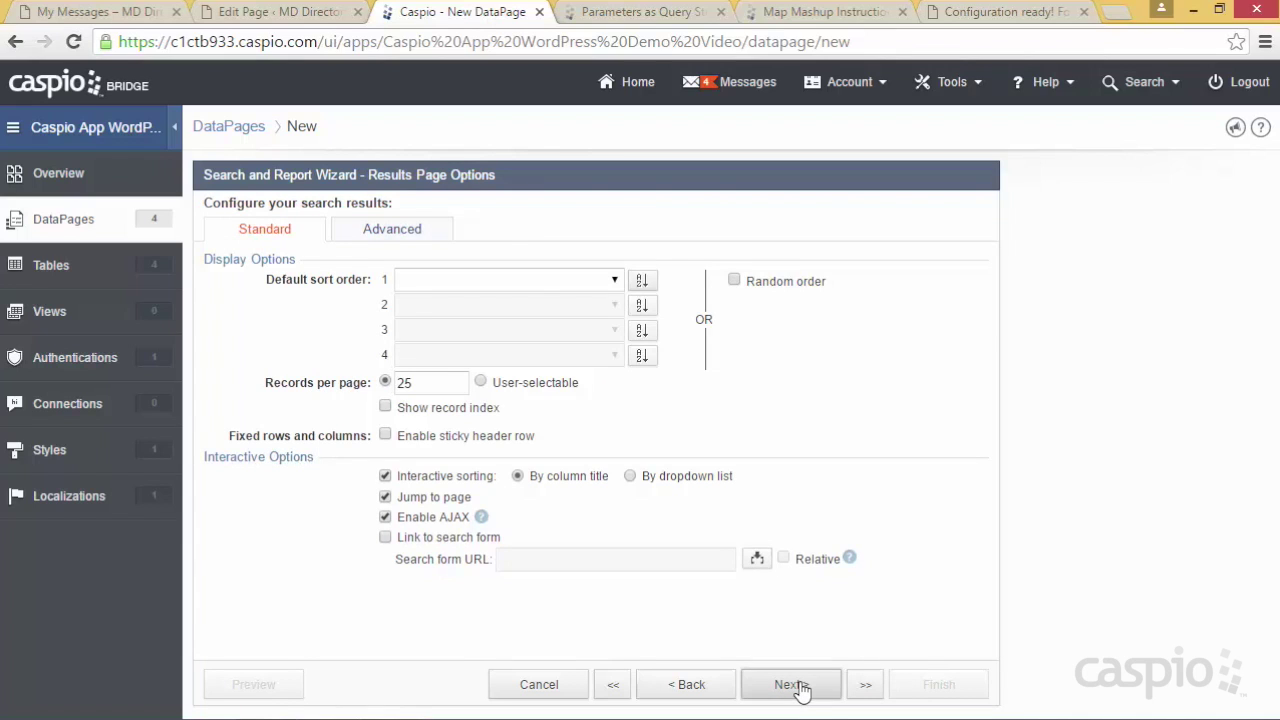
click(278, 366)
click(908, 686)
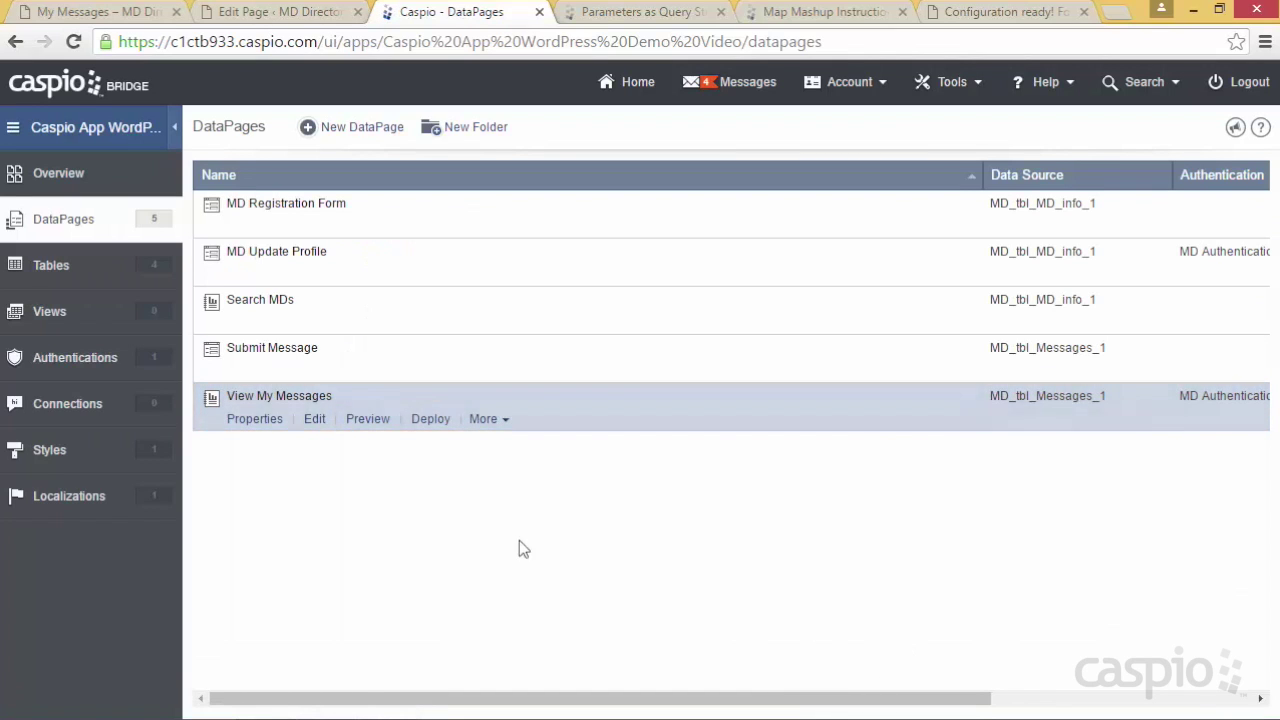
Enable deployment of View My Messages, select its embed code, and return to WordPress pages
click(428, 420)
click(551, 192)
click(549, 432)
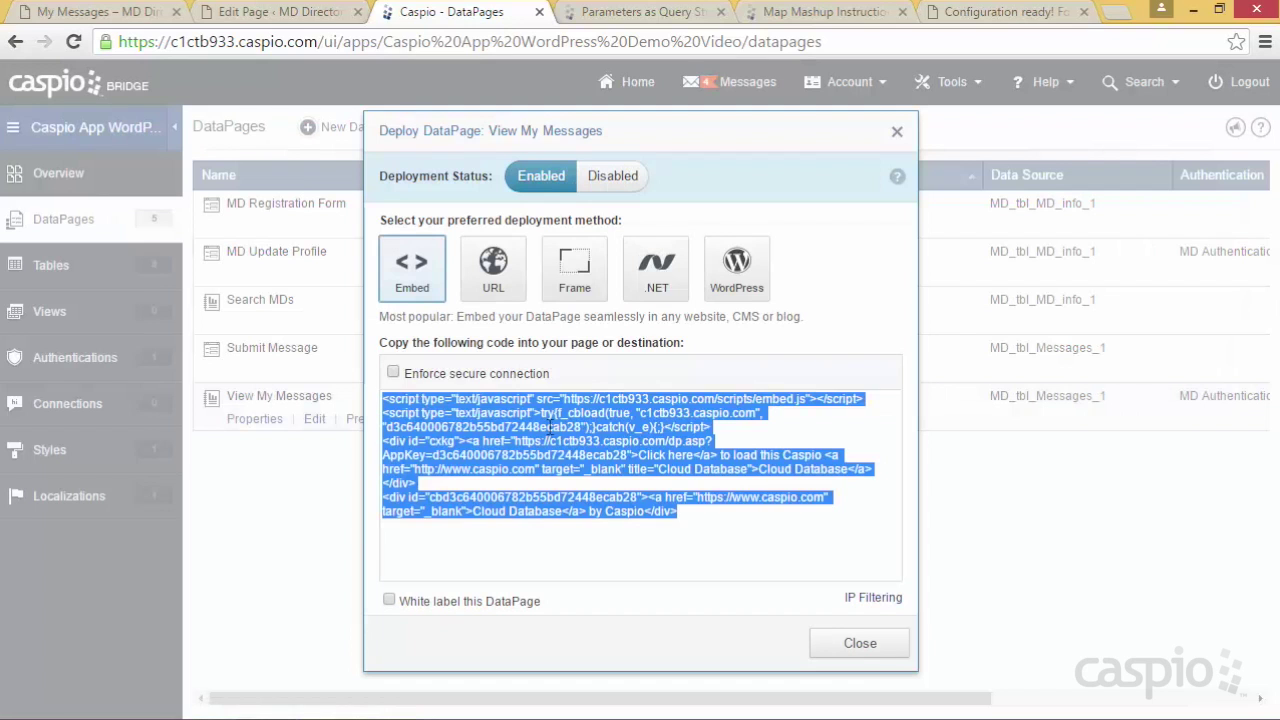
click(304, 12)
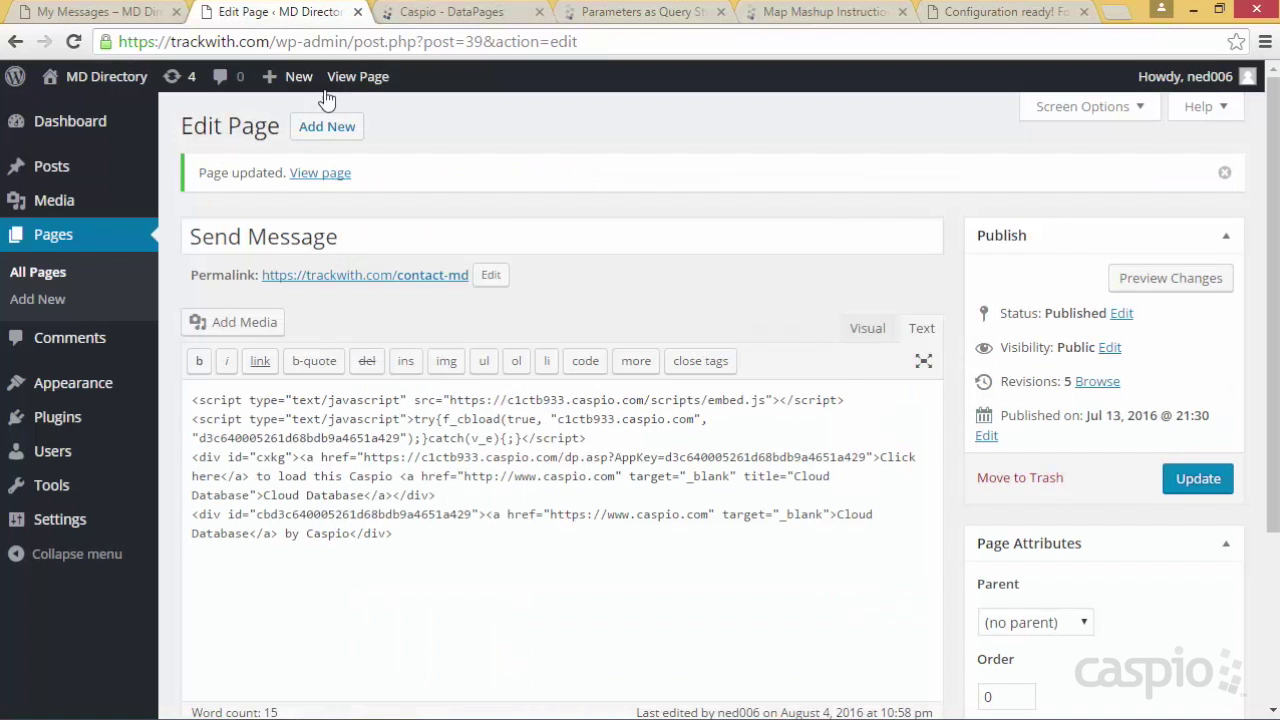
click(56, 240)
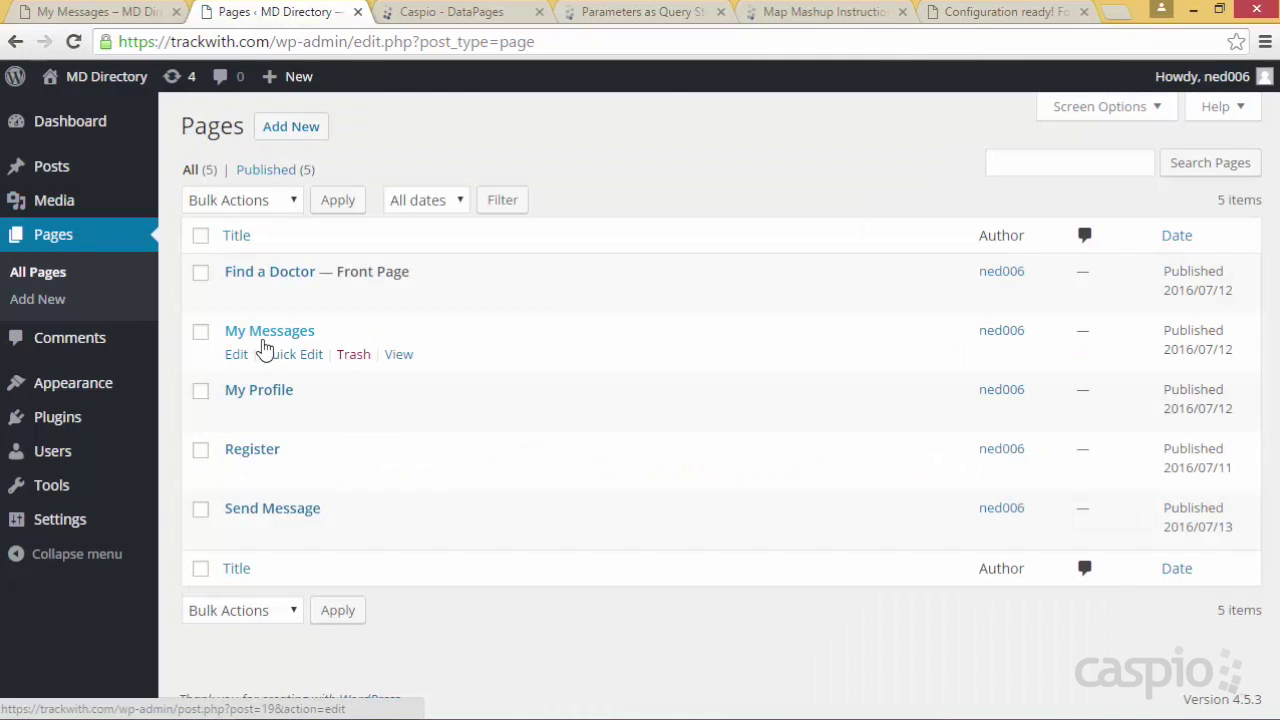
Update the My Messages page with the embed code and reload the live page
click(238, 355)
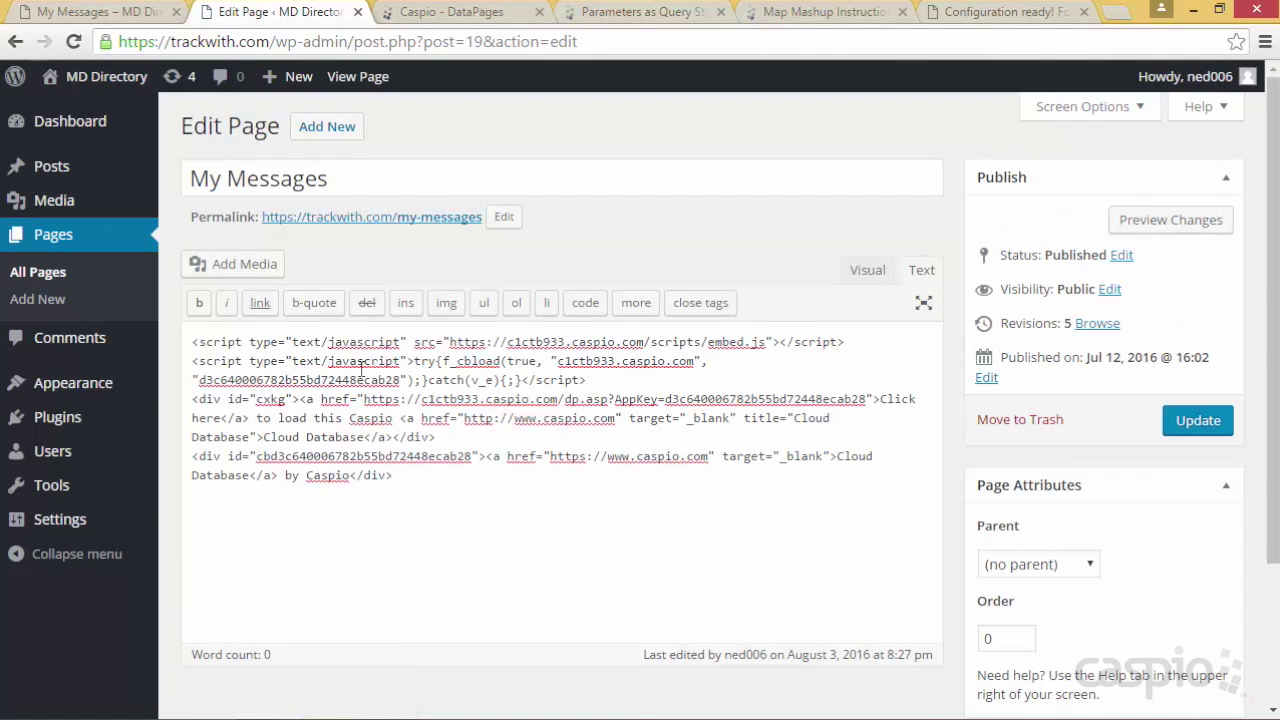
click(1190, 422)
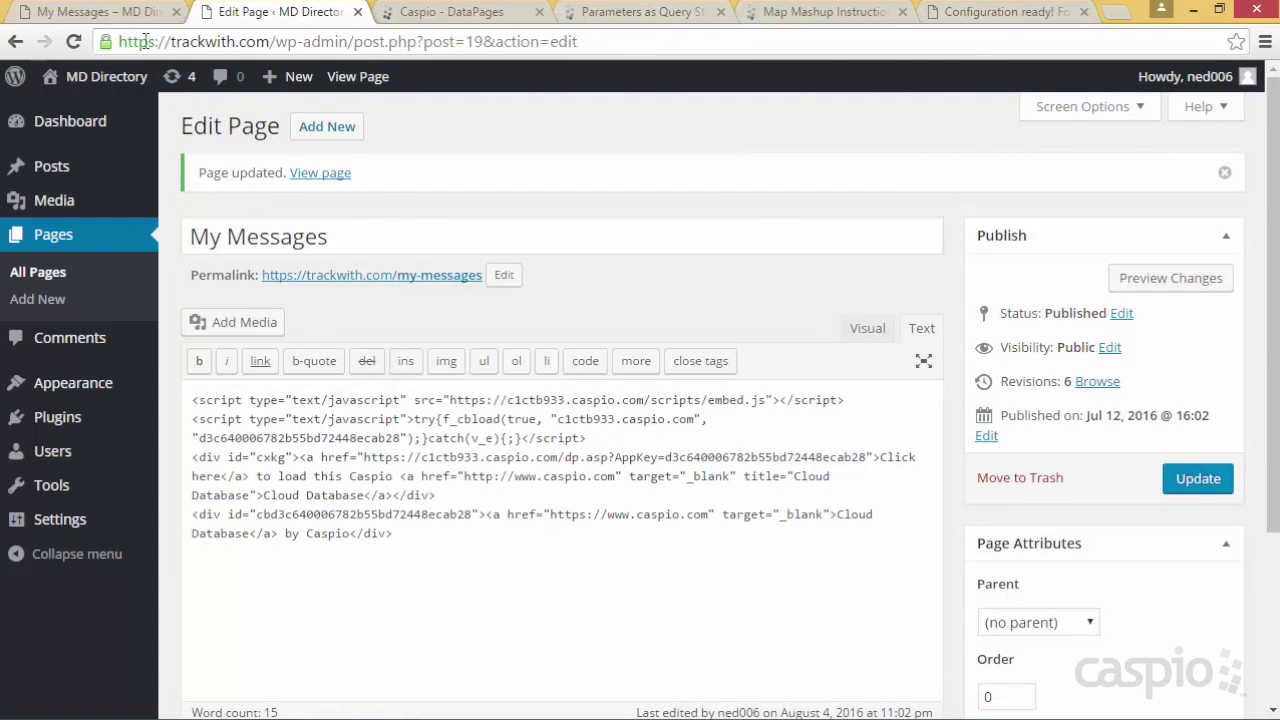
click(112, 15)
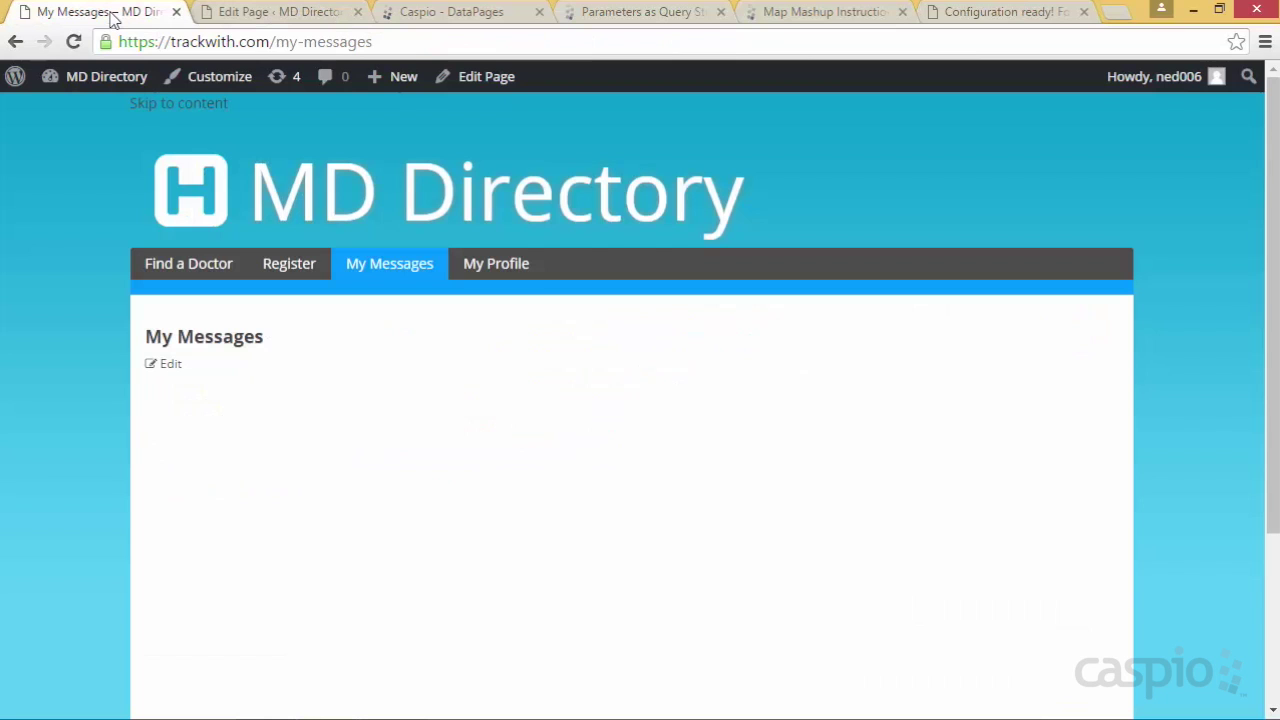
click(386, 272)
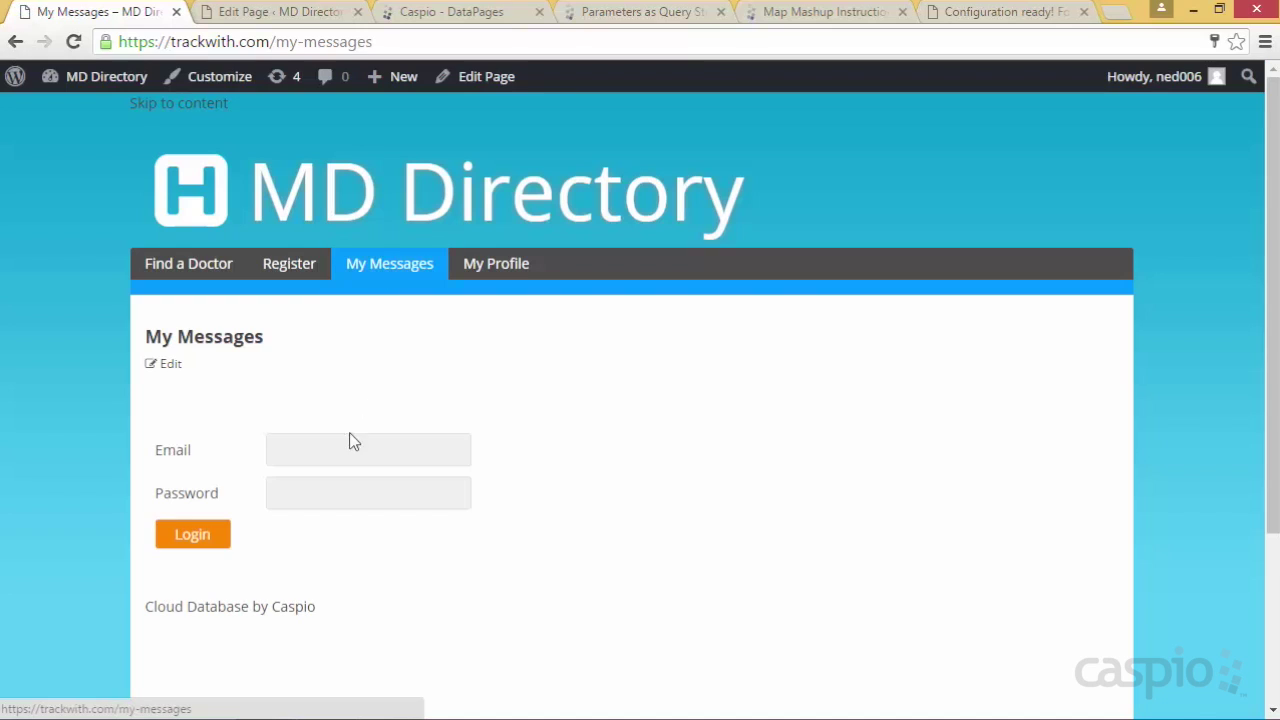
Log in with the doctor's email and password, then run a search on Find a Doctor
click(447, 449)
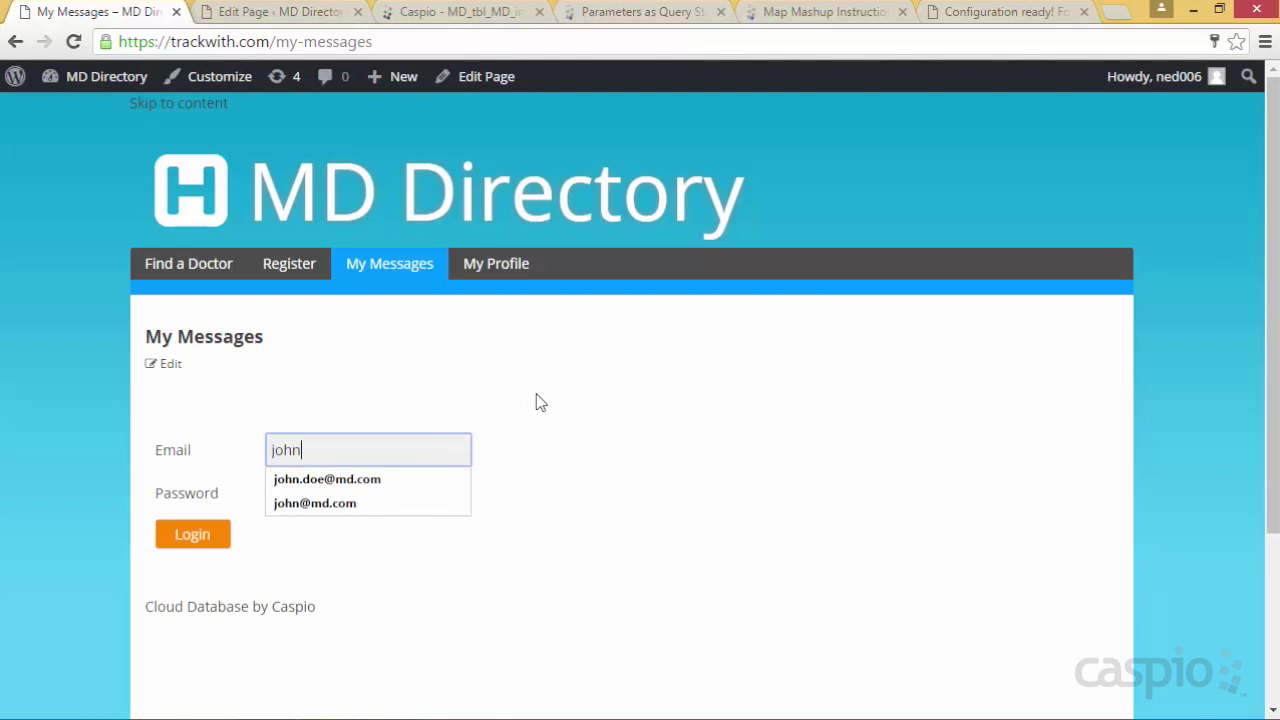
key(Tab)
text(•••••••)
key(Return)
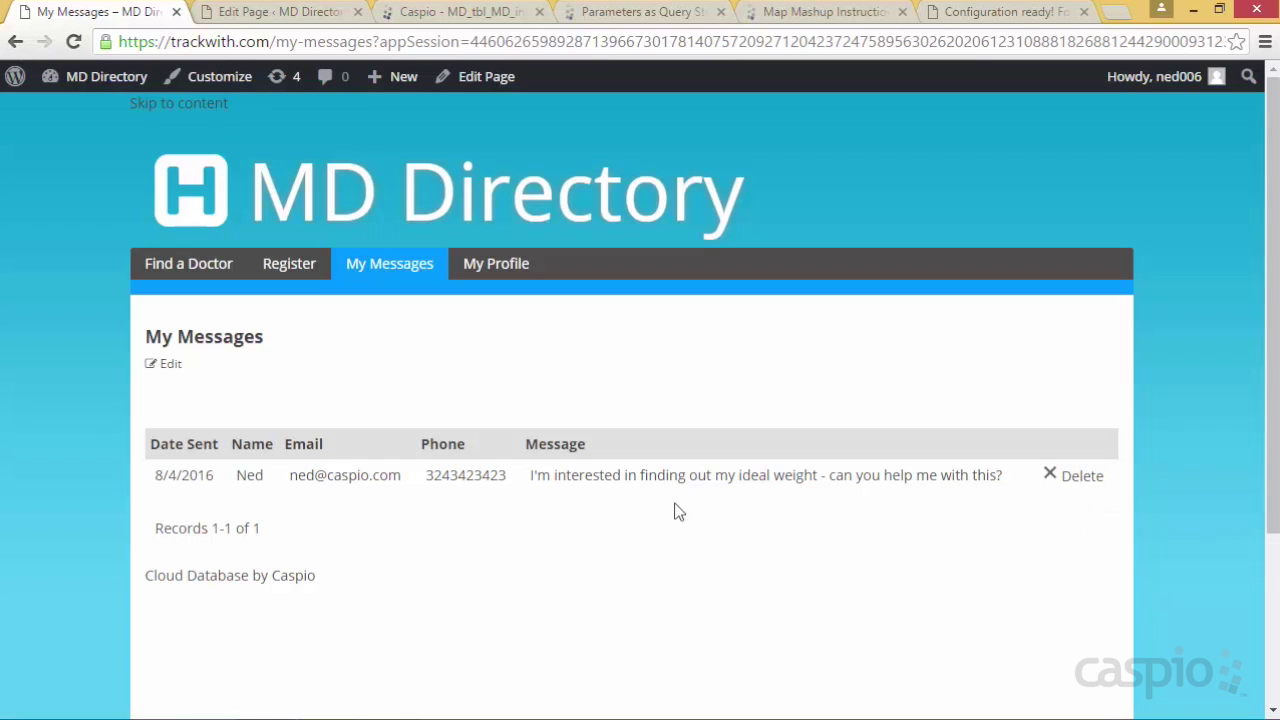
click(186, 263)
click(230, 518)
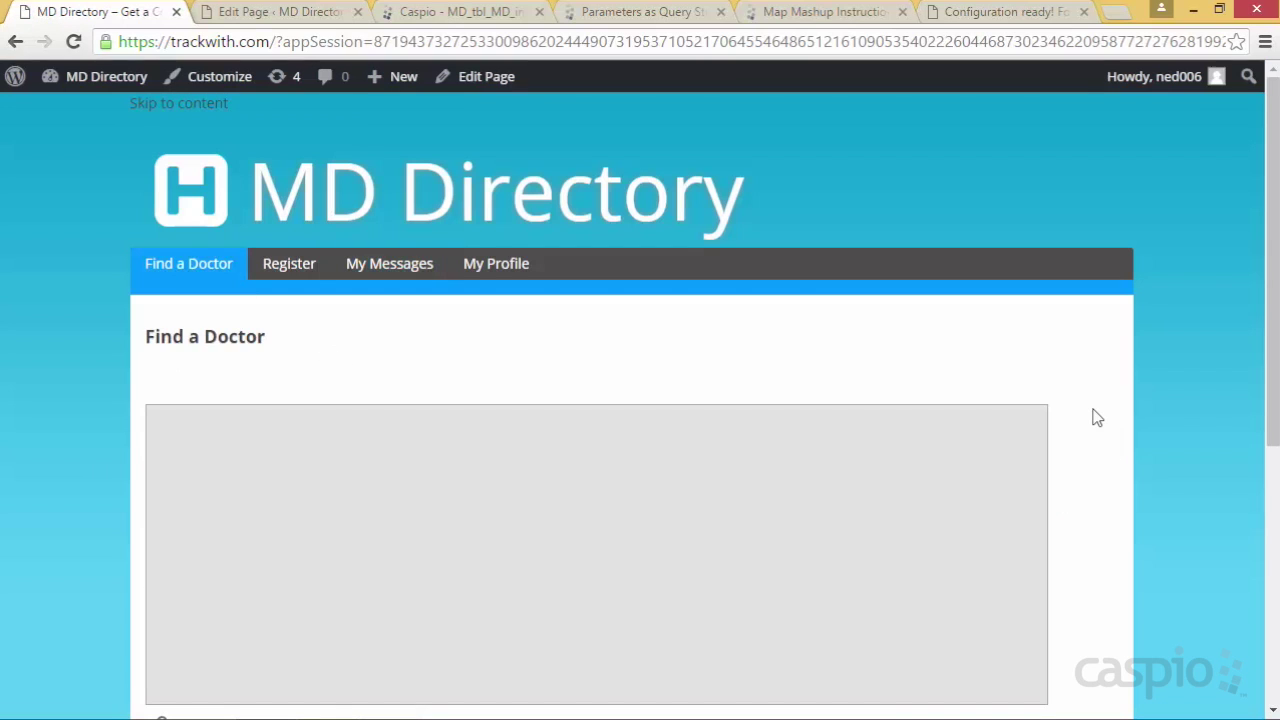
Open the found doctor's Contact MD form, mark the did value in the URL, then return to Caspio DataPages
scroll(1094, 417, down, 3)
scroll(1100, 418, down, 2)
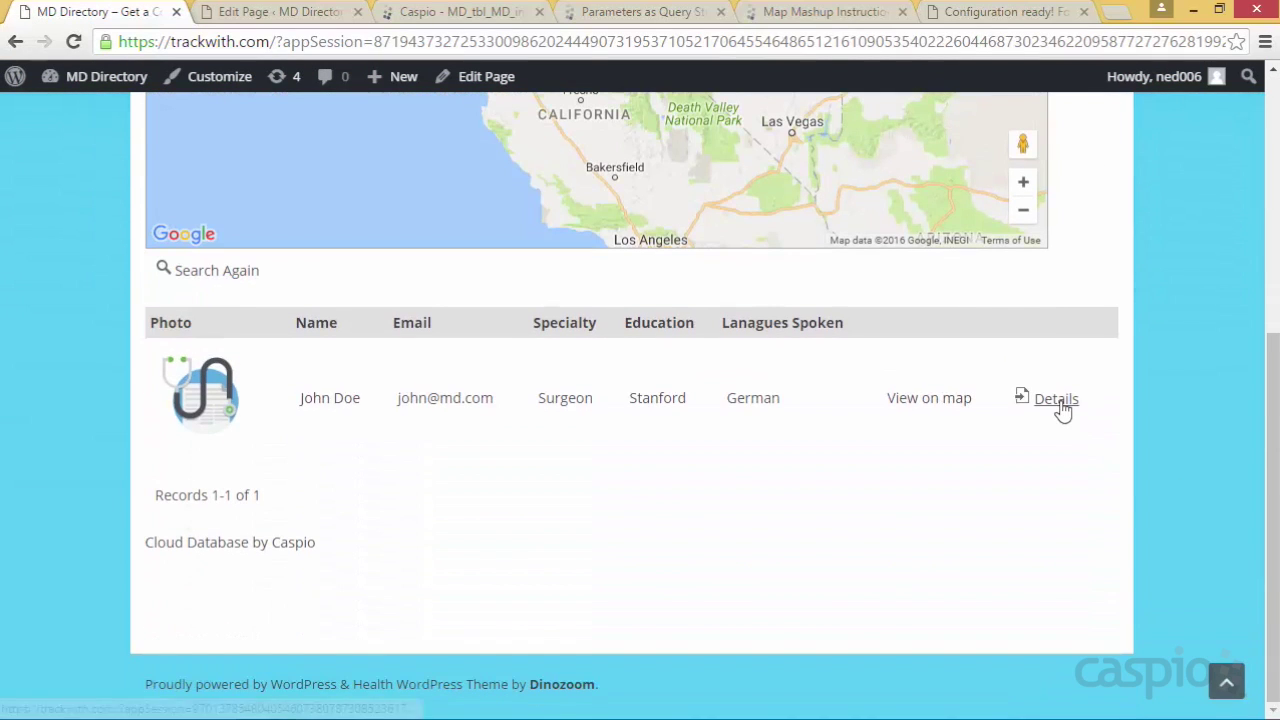
click(1062, 413)
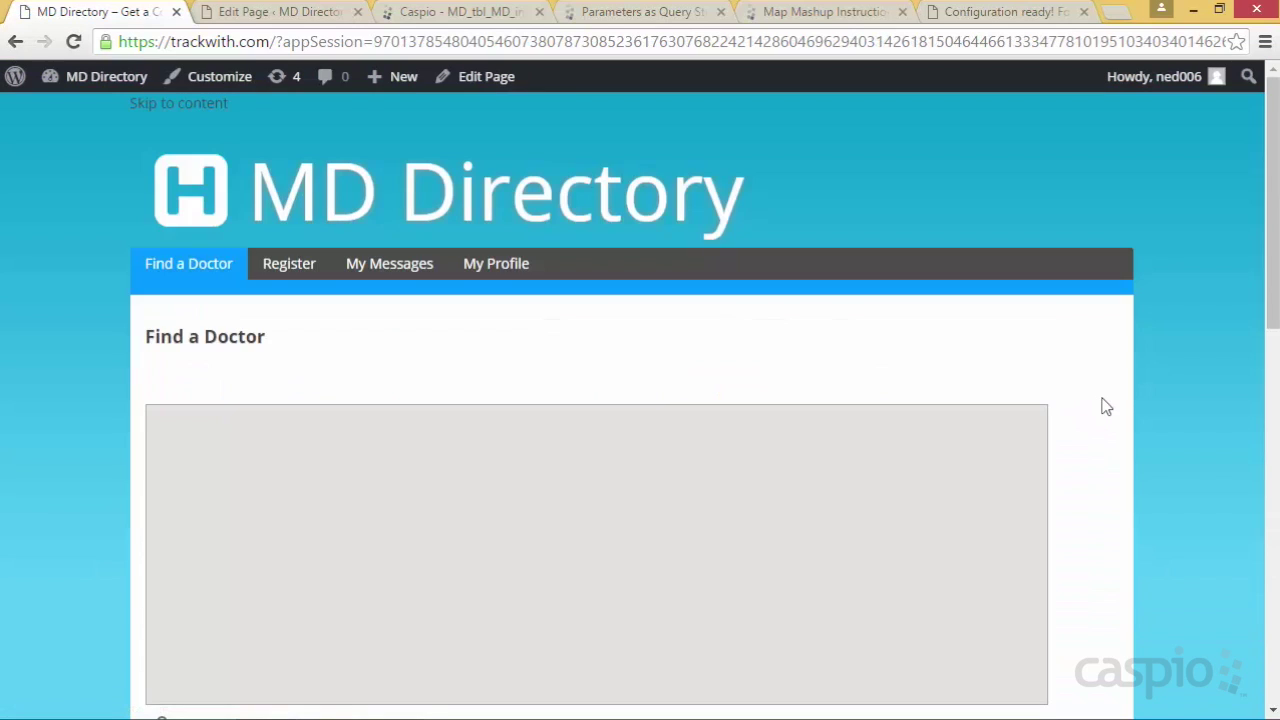
scroll(1100, 403, down, 4)
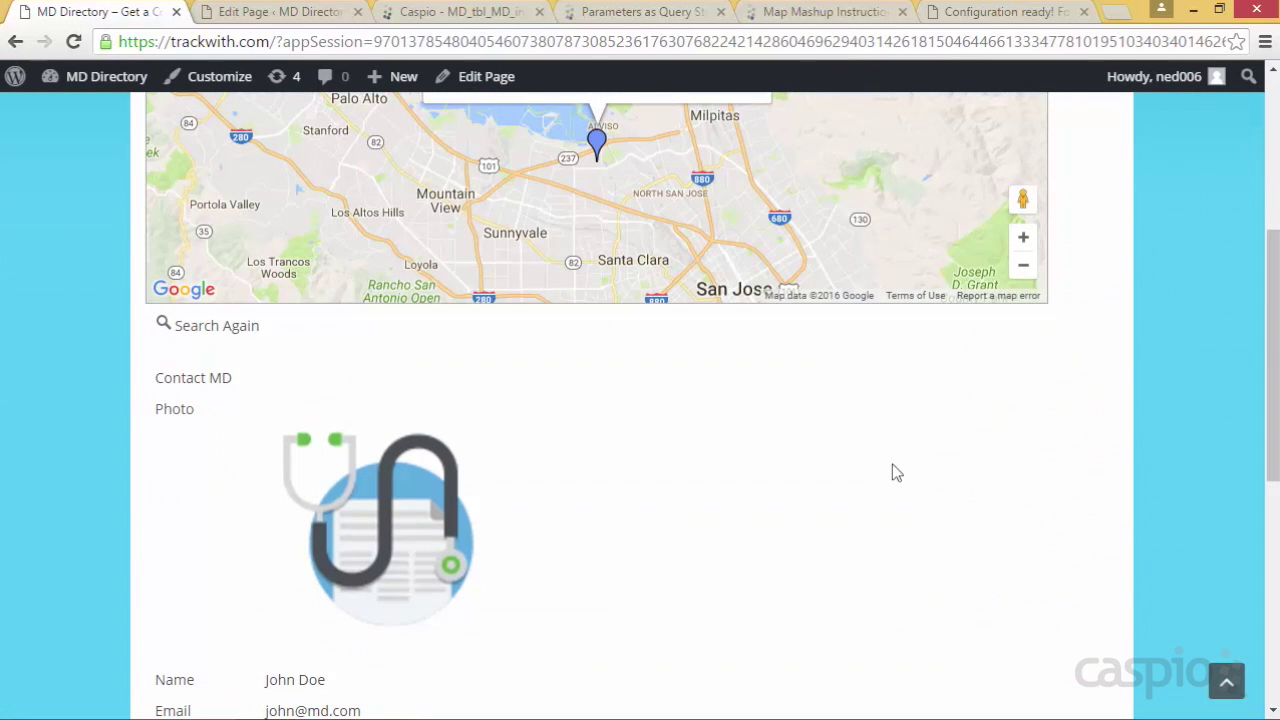
click(193, 388)
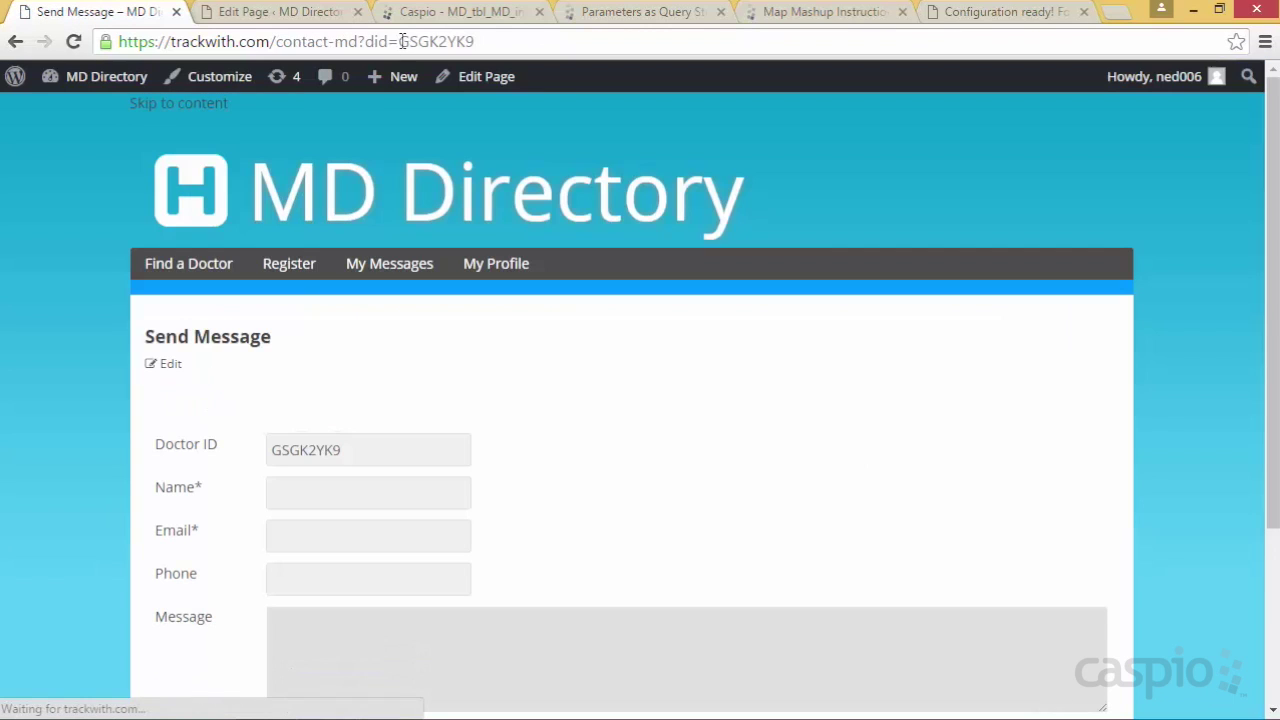
drag(402, 41, 495, 42)
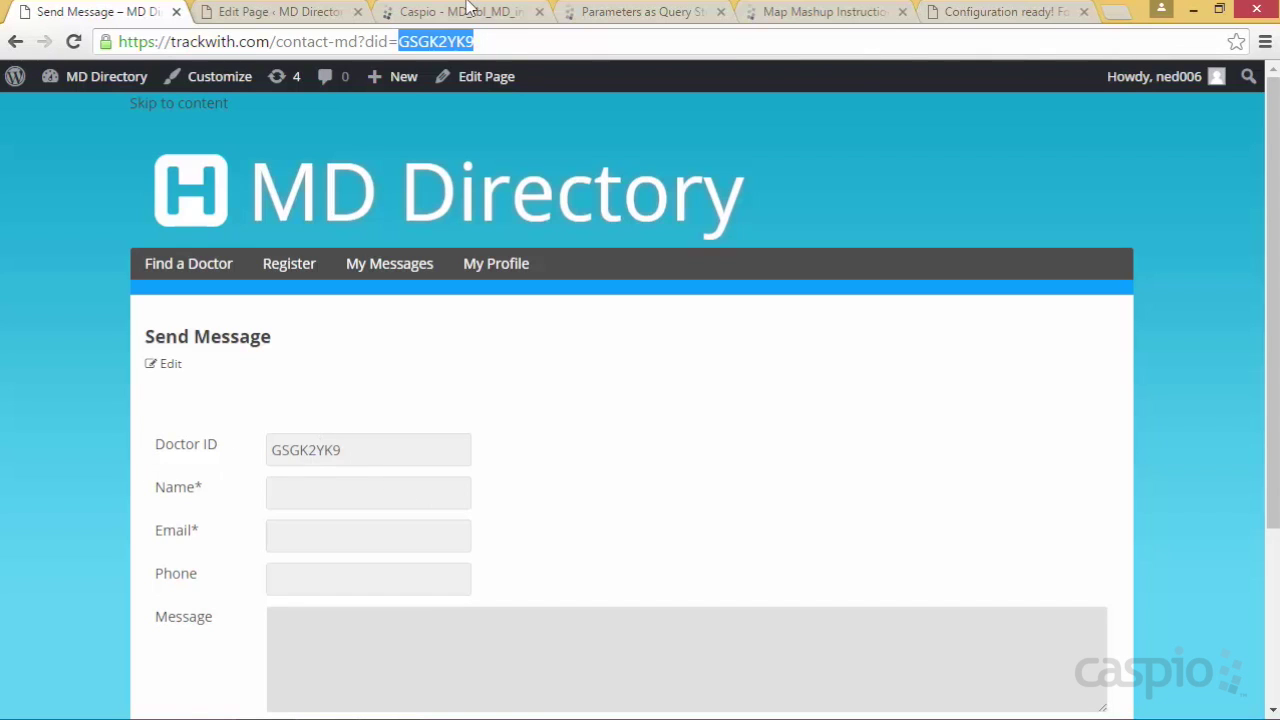
click(463, 12)
click(68, 224)
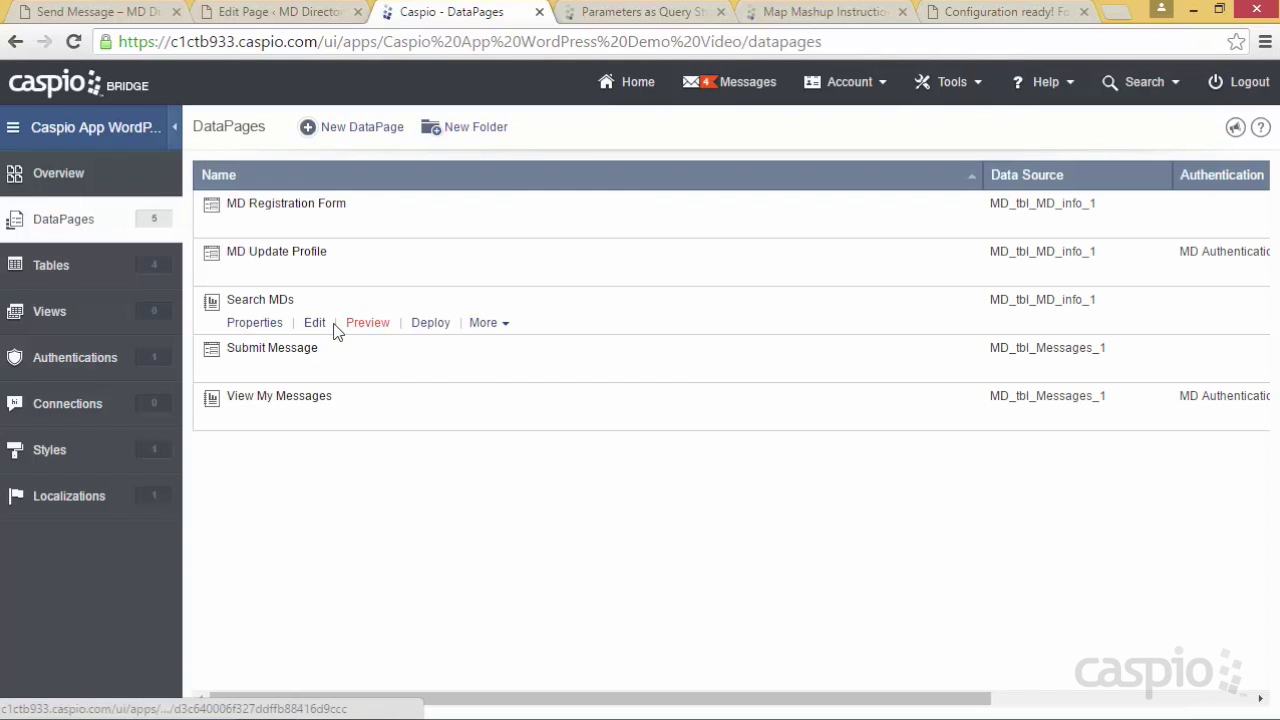
click(314, 371)
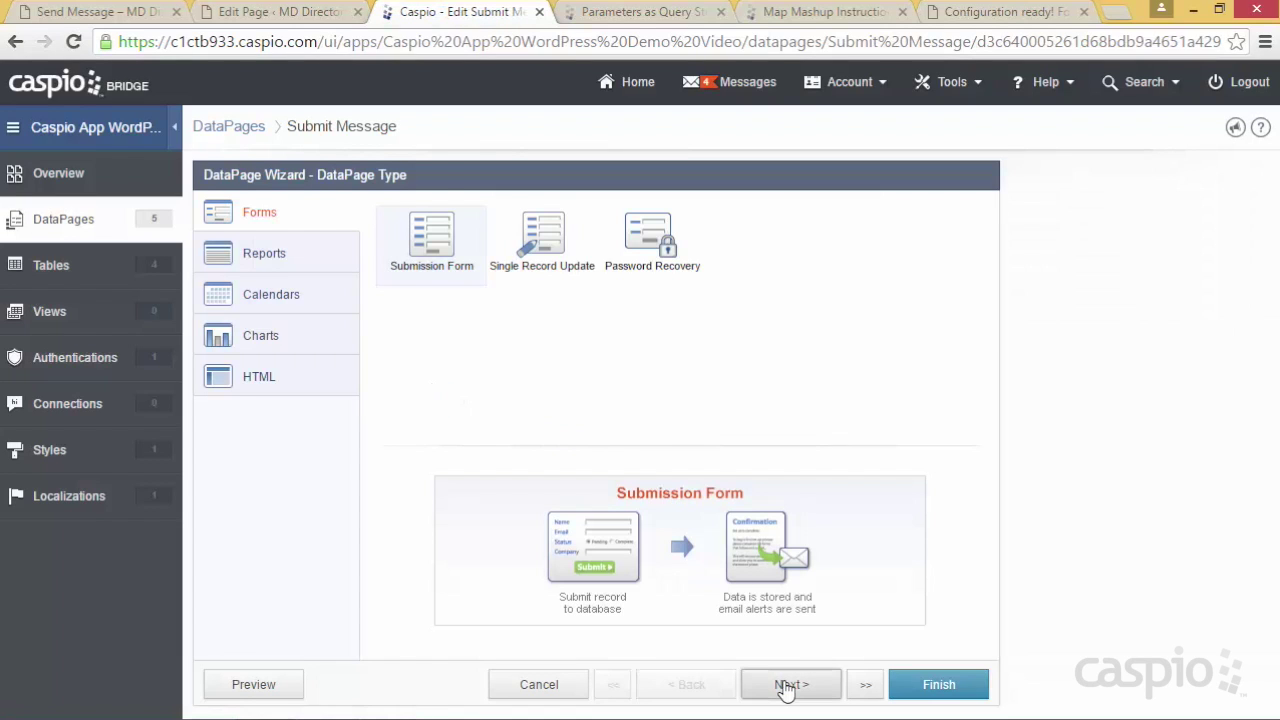
click(786, 688)
click(786, 688)
click(786, 688)
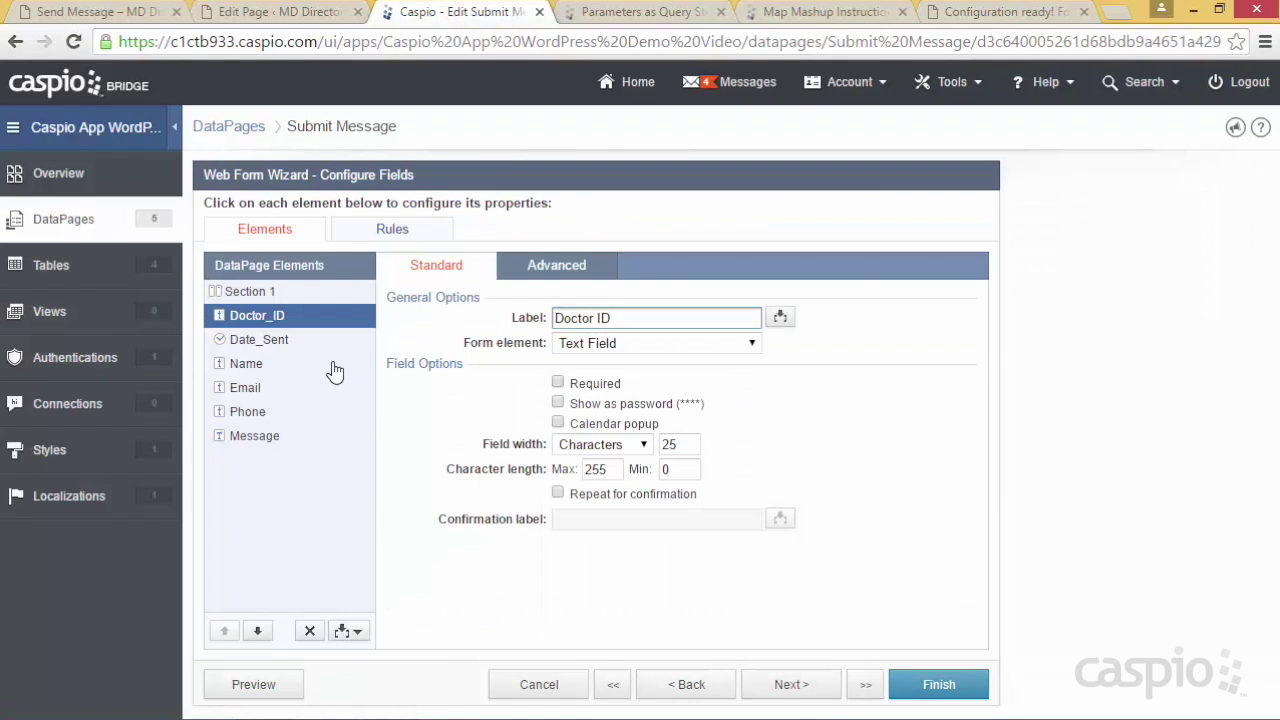
click(600, 343)
click(614, 478)
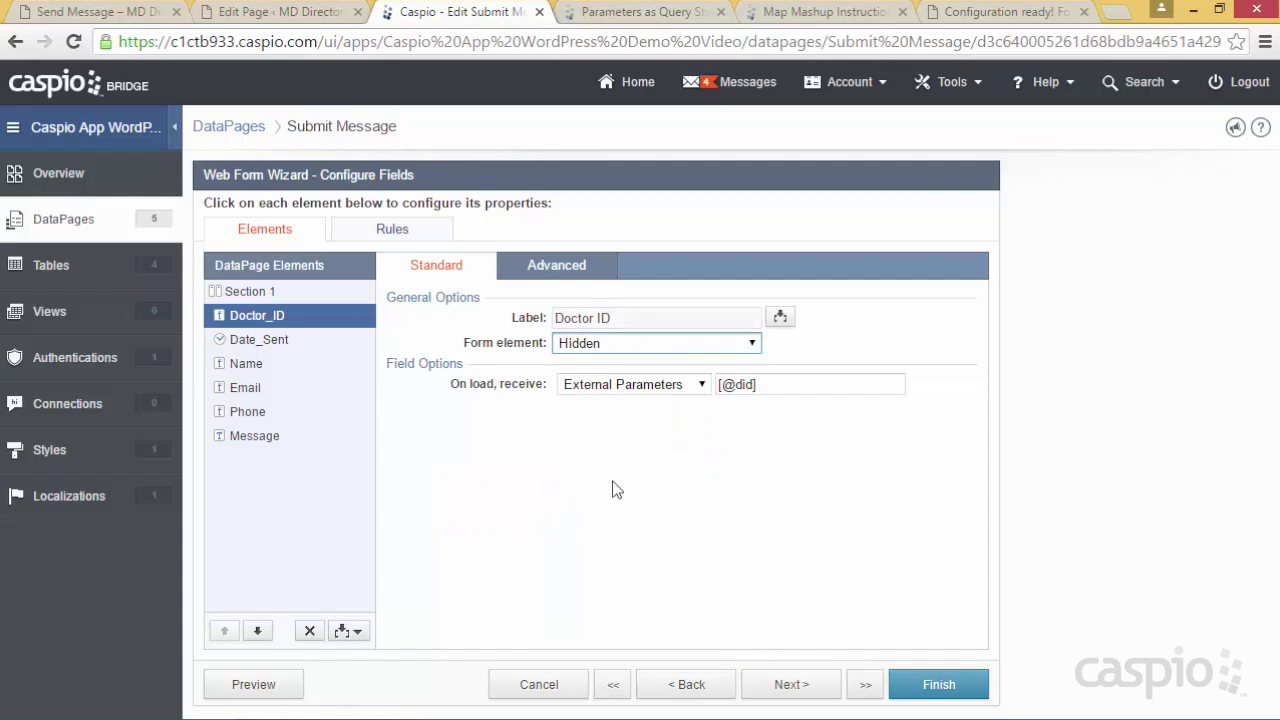
click(926, 682)
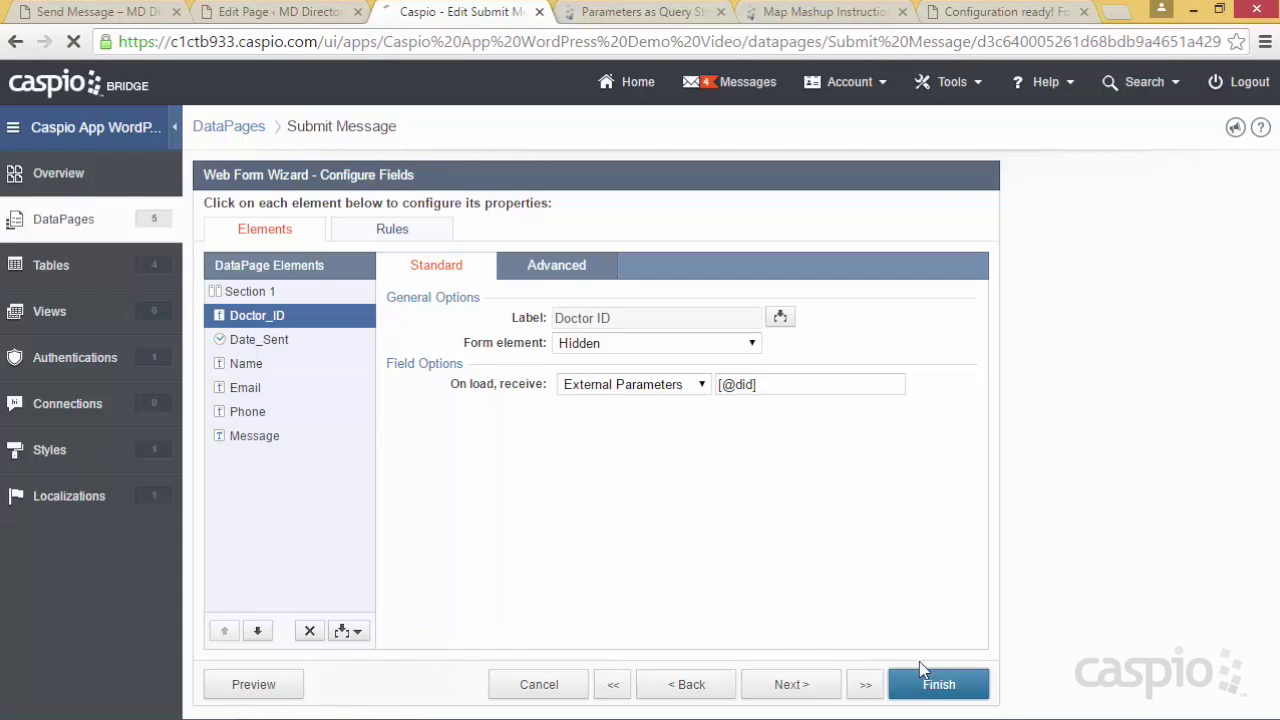
click(100, 11)
key(Return)
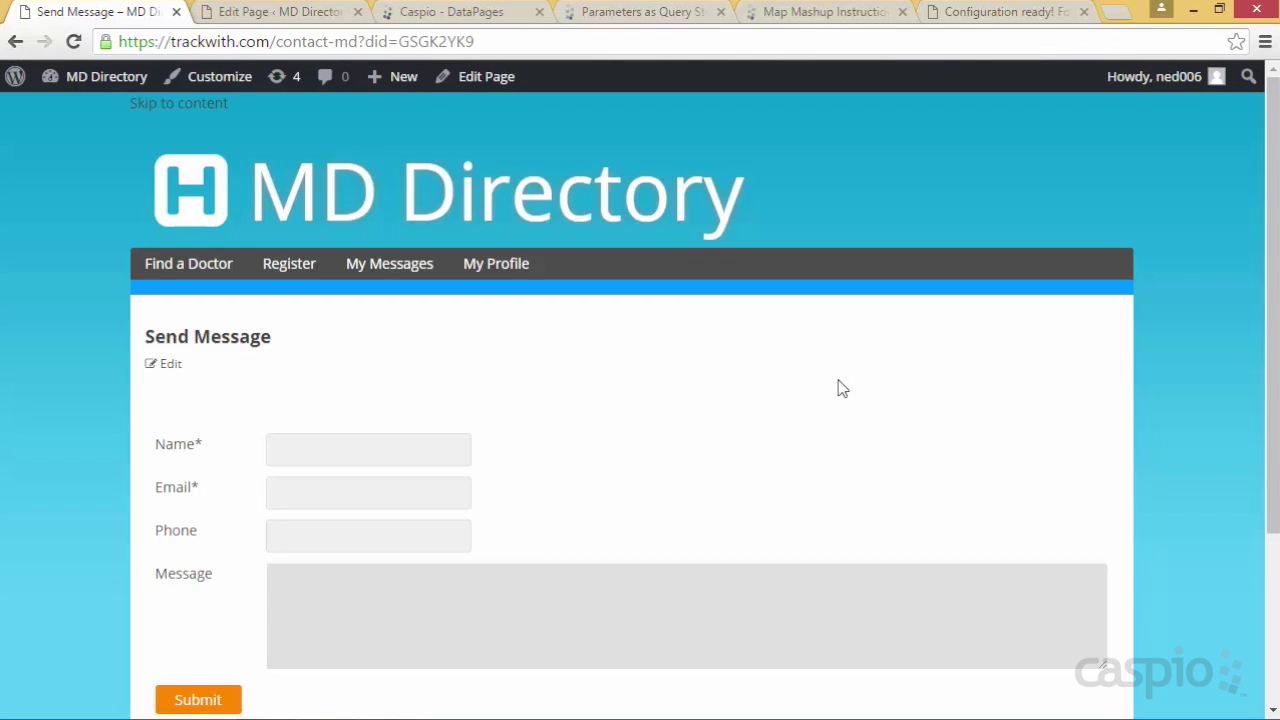
Submit a second sender's contact details with a message about an illness, then open My Messages
click(293, 455)
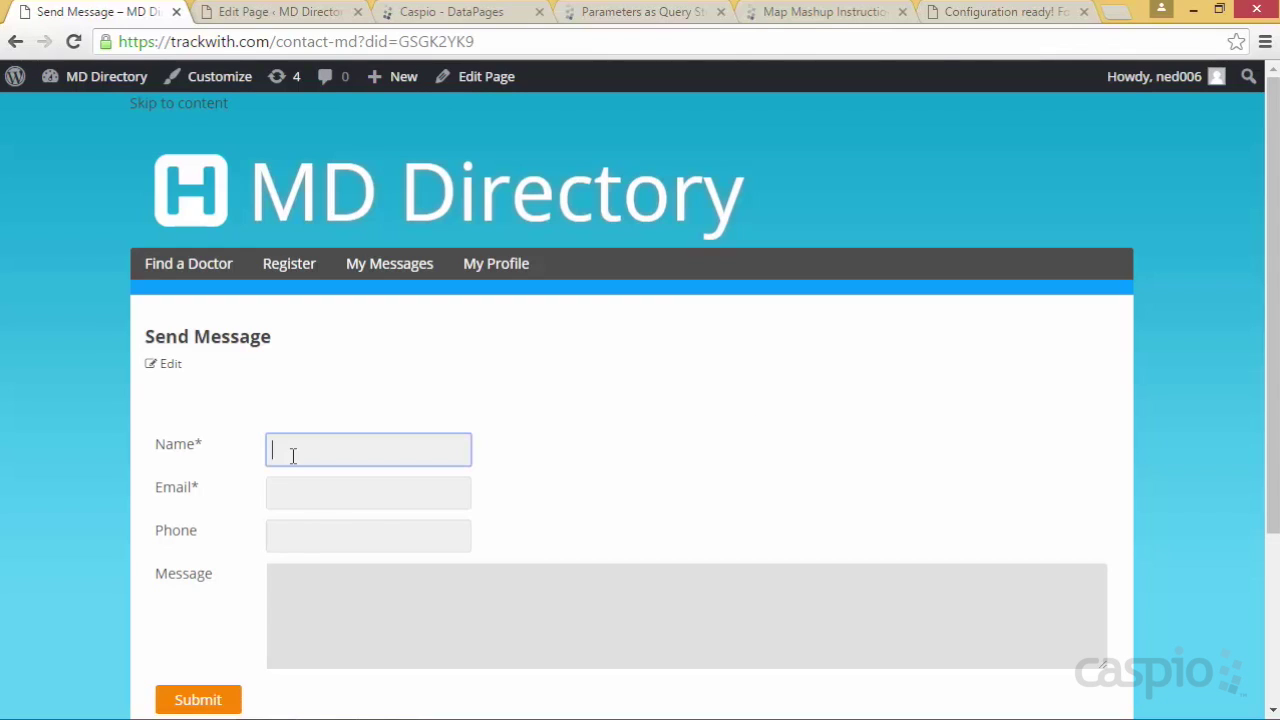
key(Tab)
text(sally@test.com)
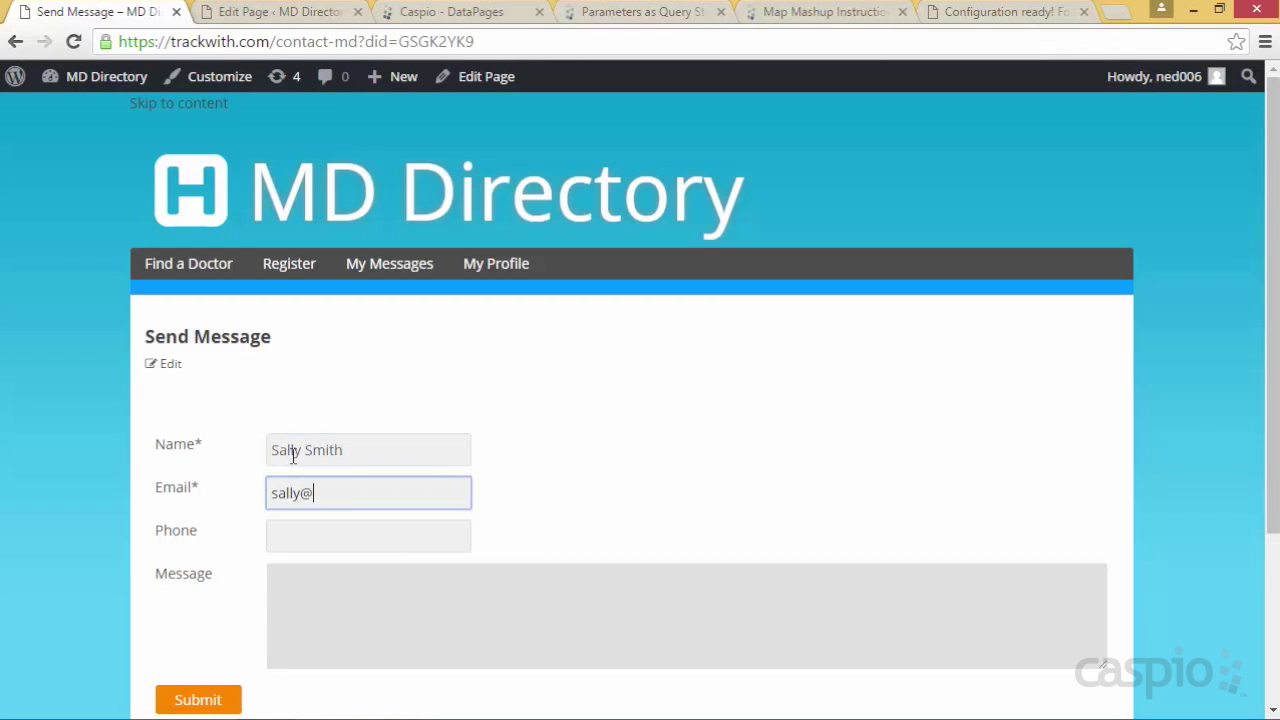
key(Tab)
text(352323523)
key(Tab)
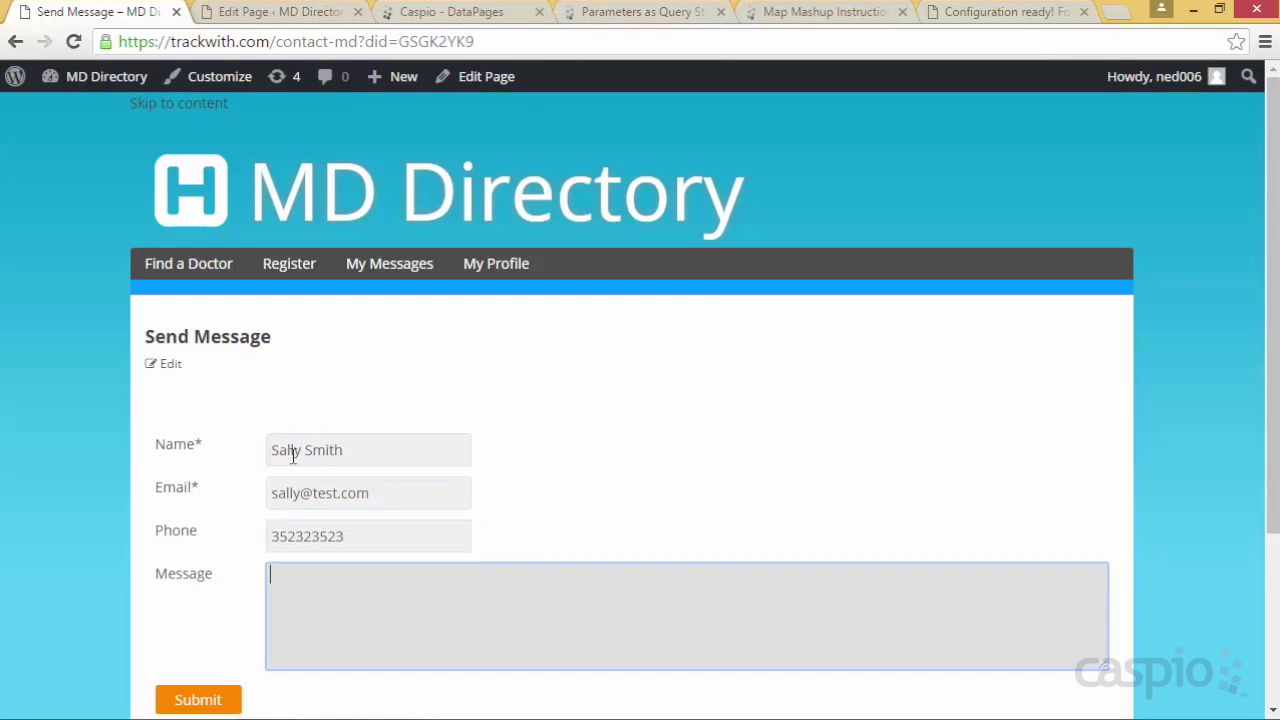
text(Please reach out to me regarding my illness)
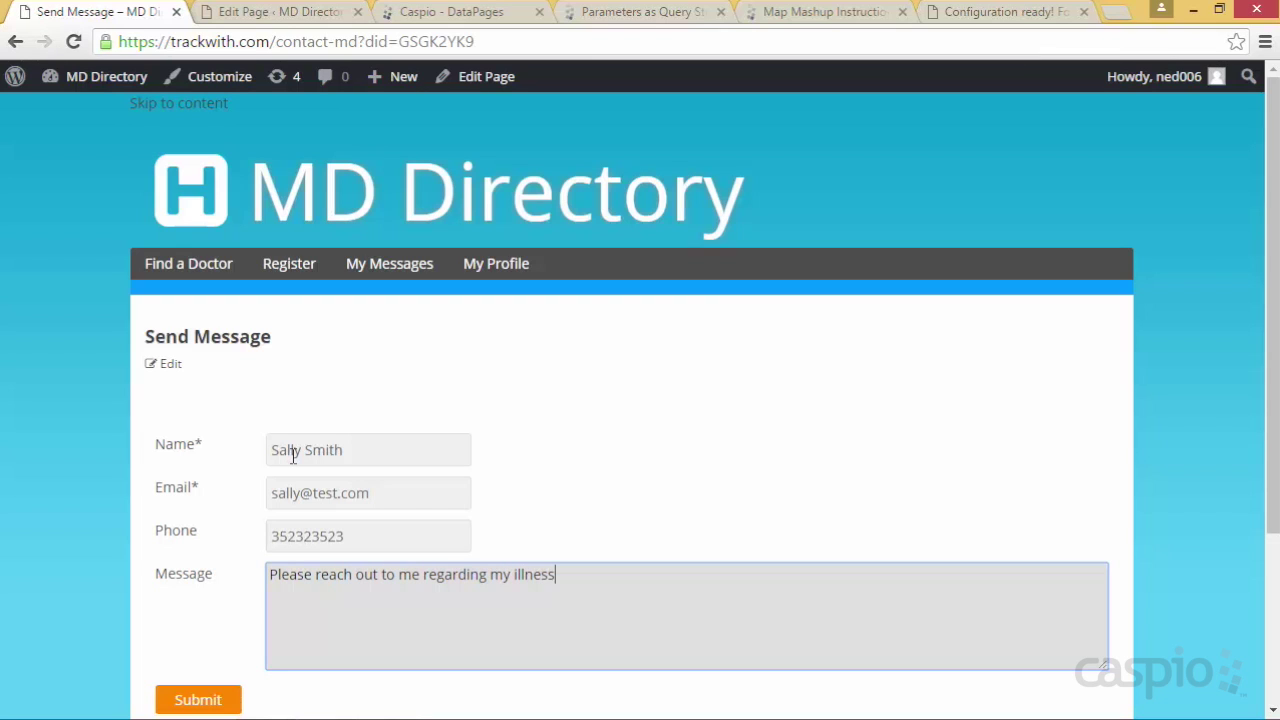
text(.)
click(214, 700)
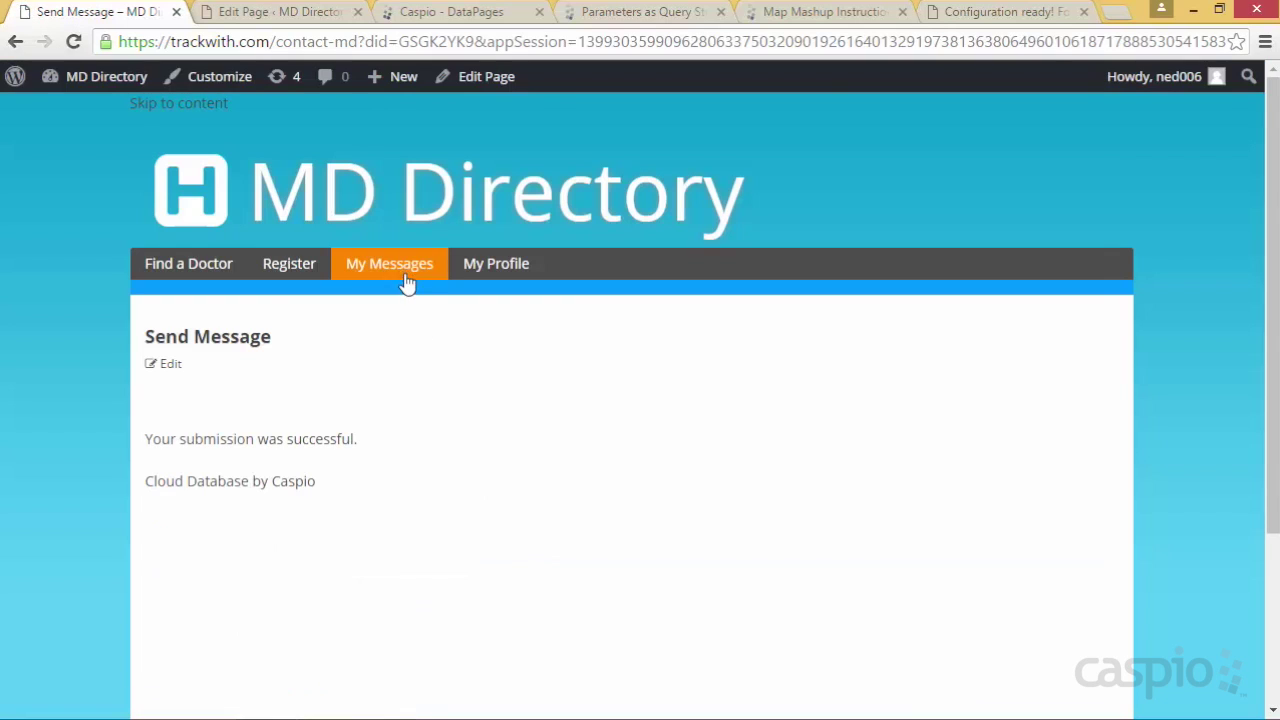
click(424, 287)
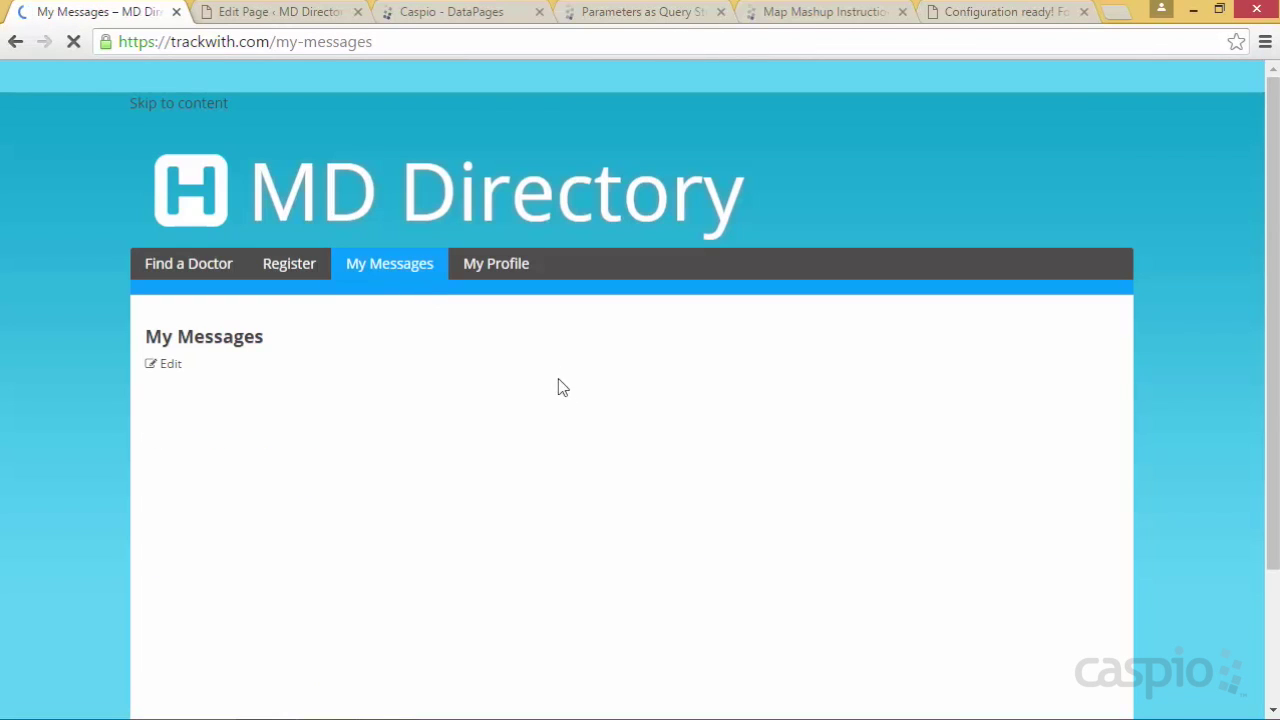